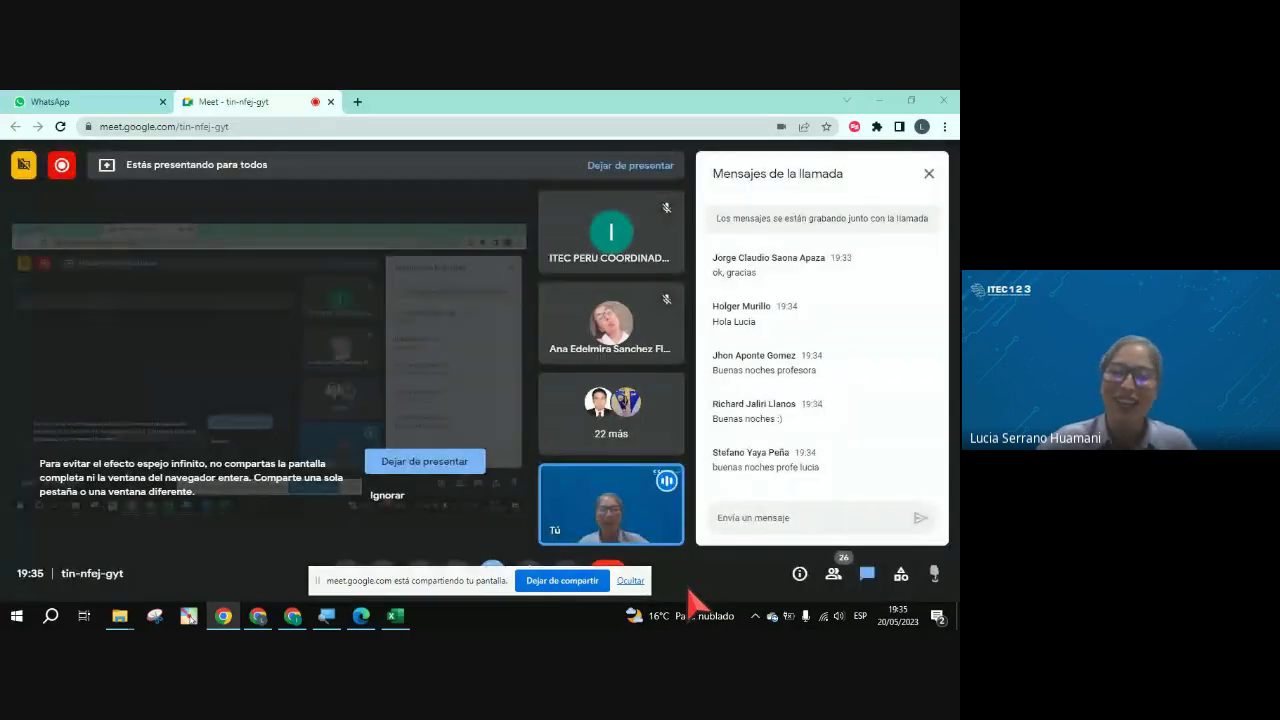
Step: Dismiss Chrome's 'compartiendo tu pantalla' notification bar in the Meet call
click(630, 581)
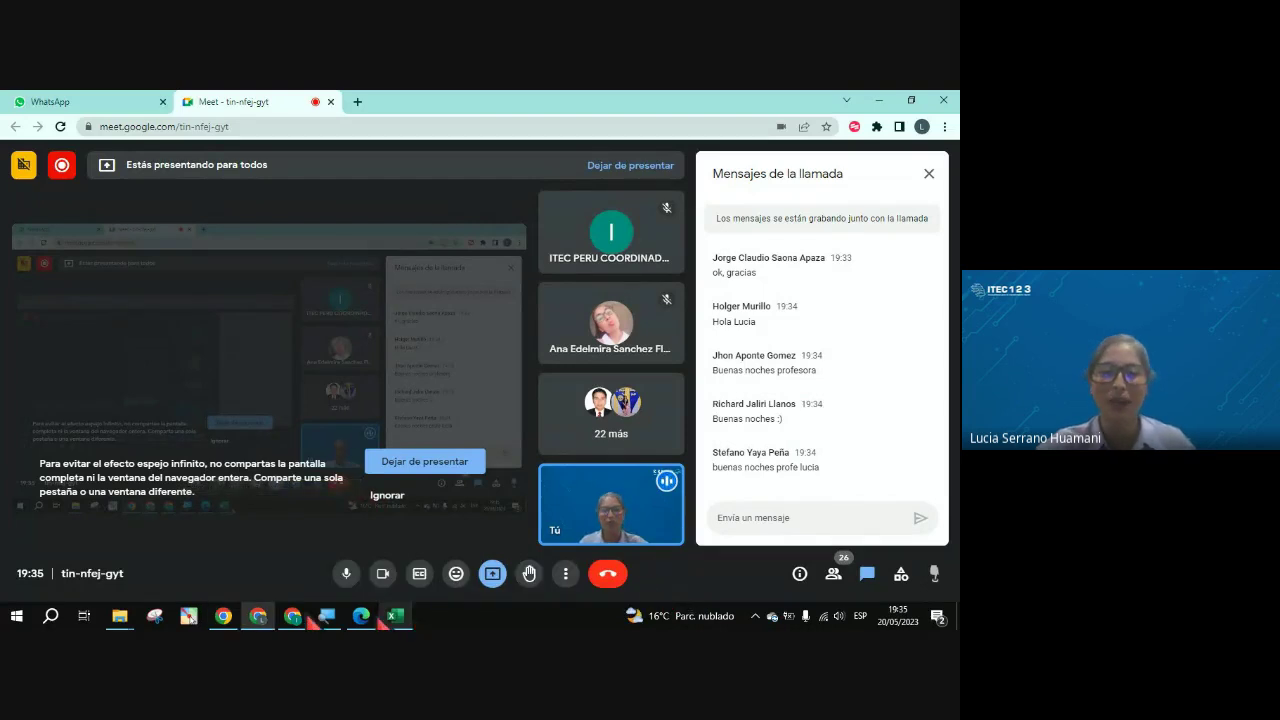
click(361, 615)
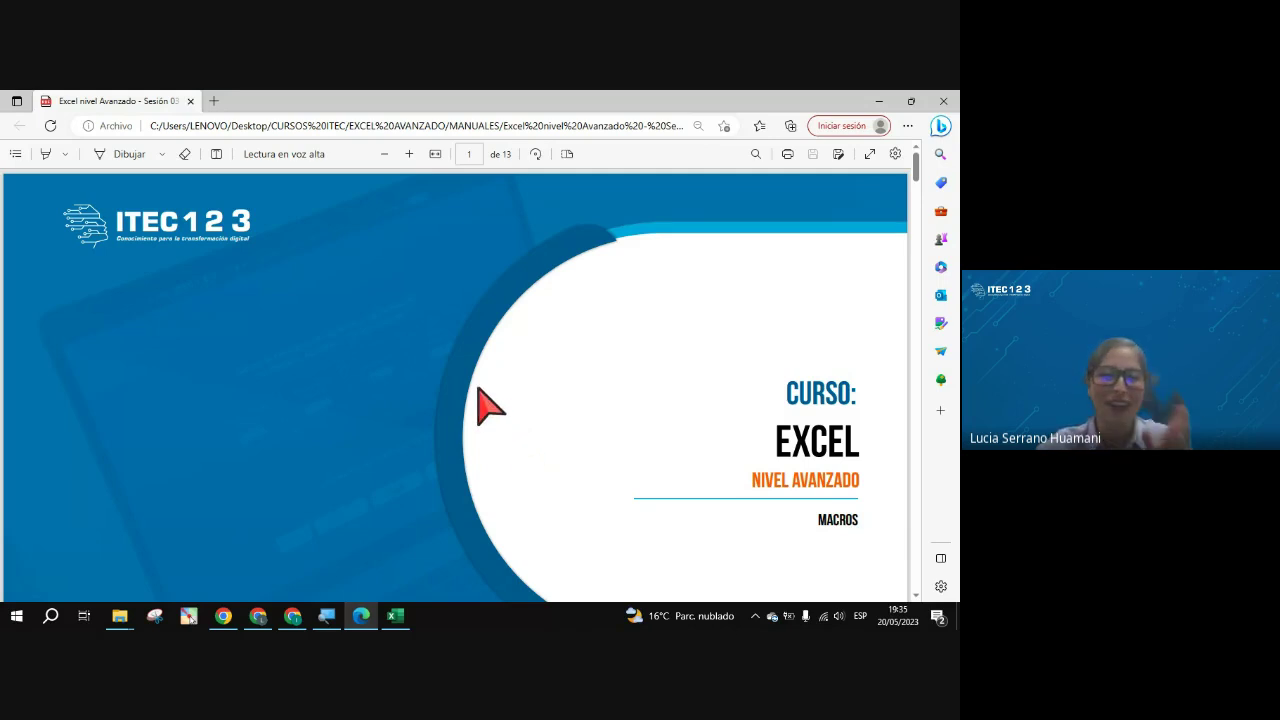
scroll(493, 430, down, 1)
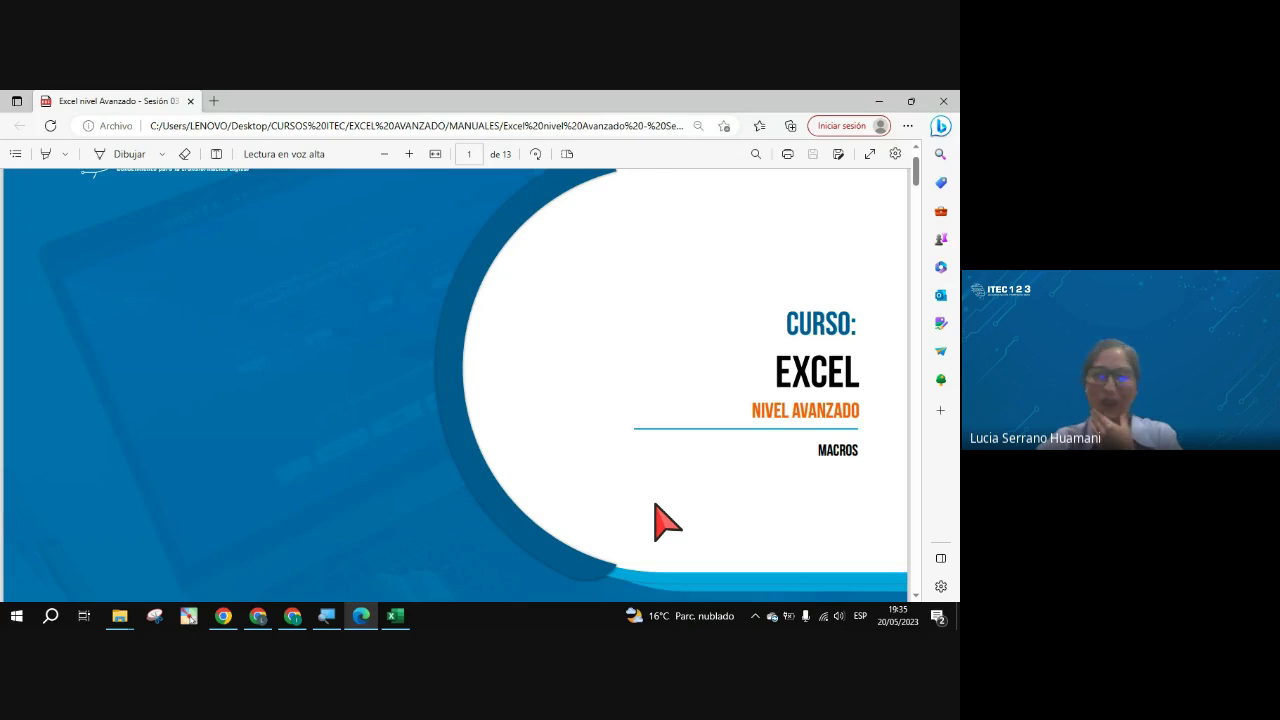
scroll(669, 510, up, 1)
scroll(669, 510, down, 2)
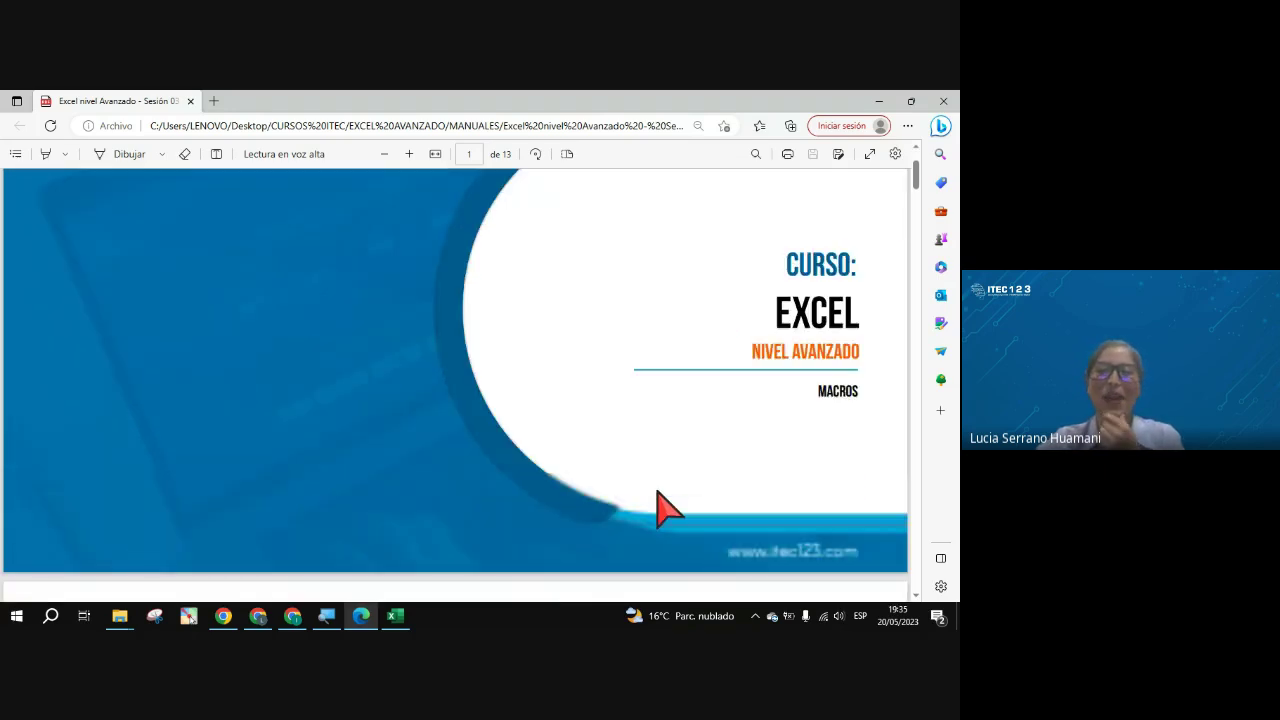
scroll(669, 510, up, 1)
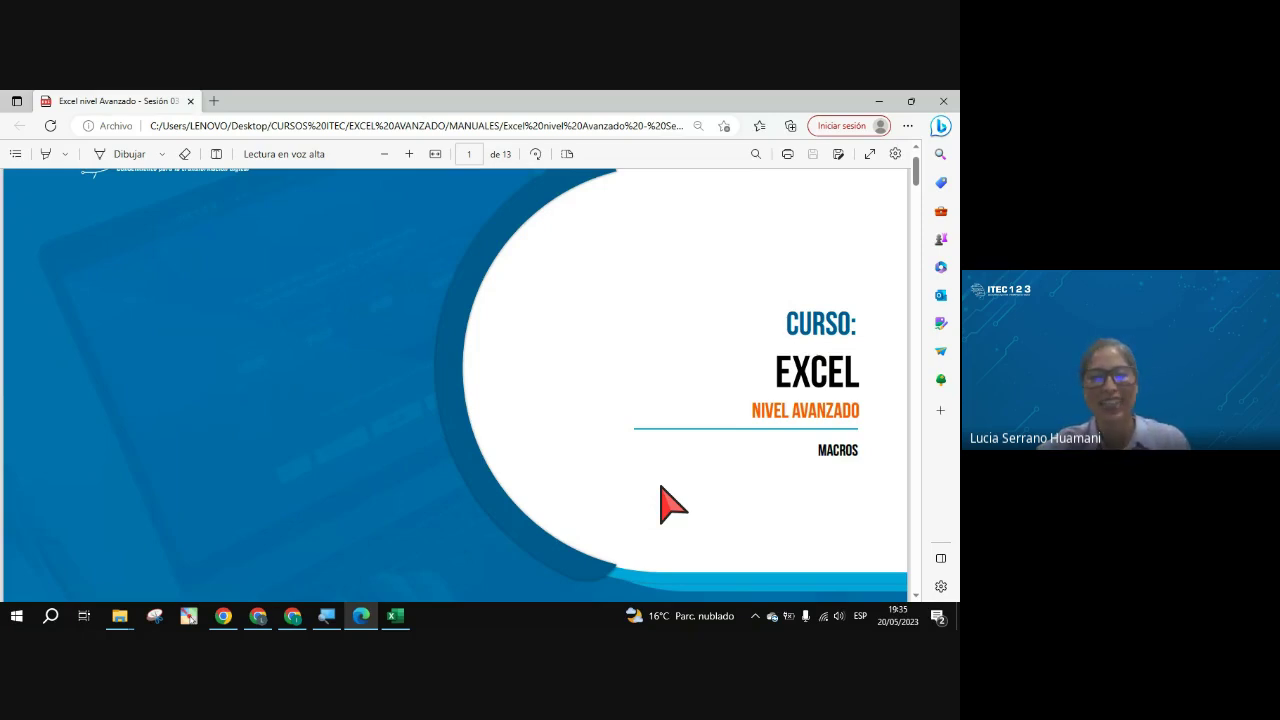
click(272, 616)
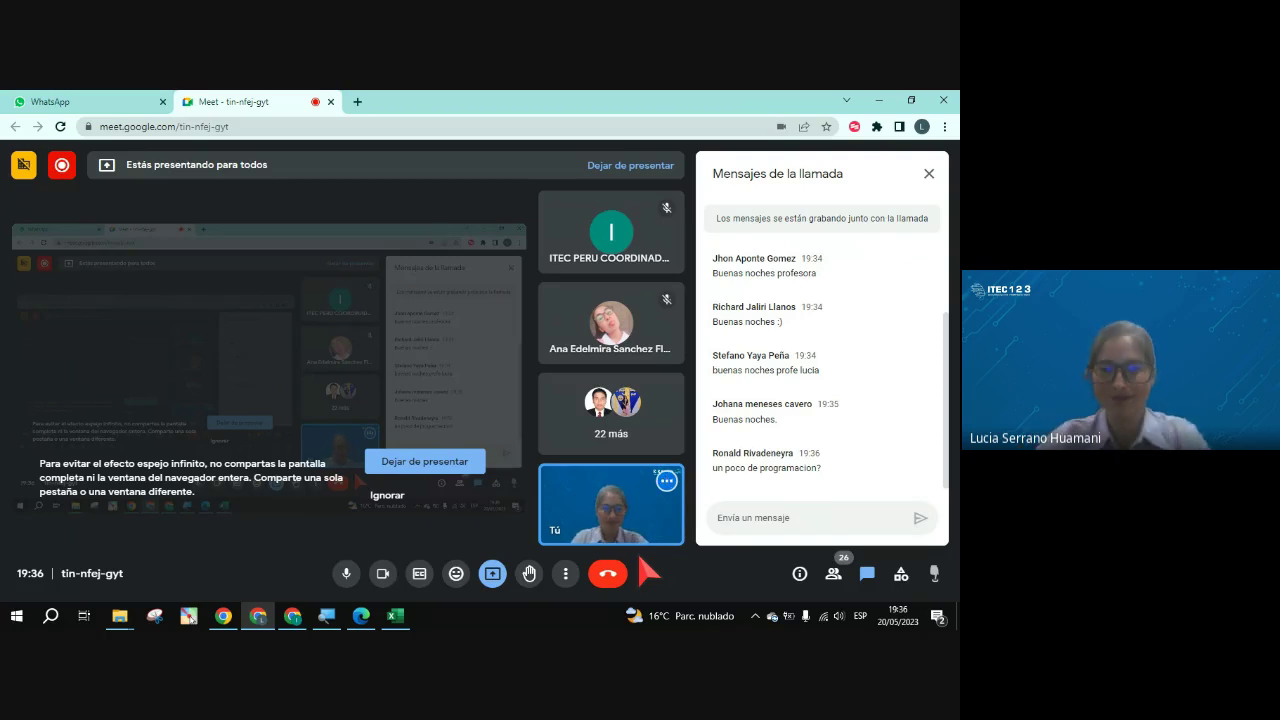
Step: Scroll the course PDF to page 2, 'Macros en Excel', with the Hola mundo Sub example
click(396, 619)
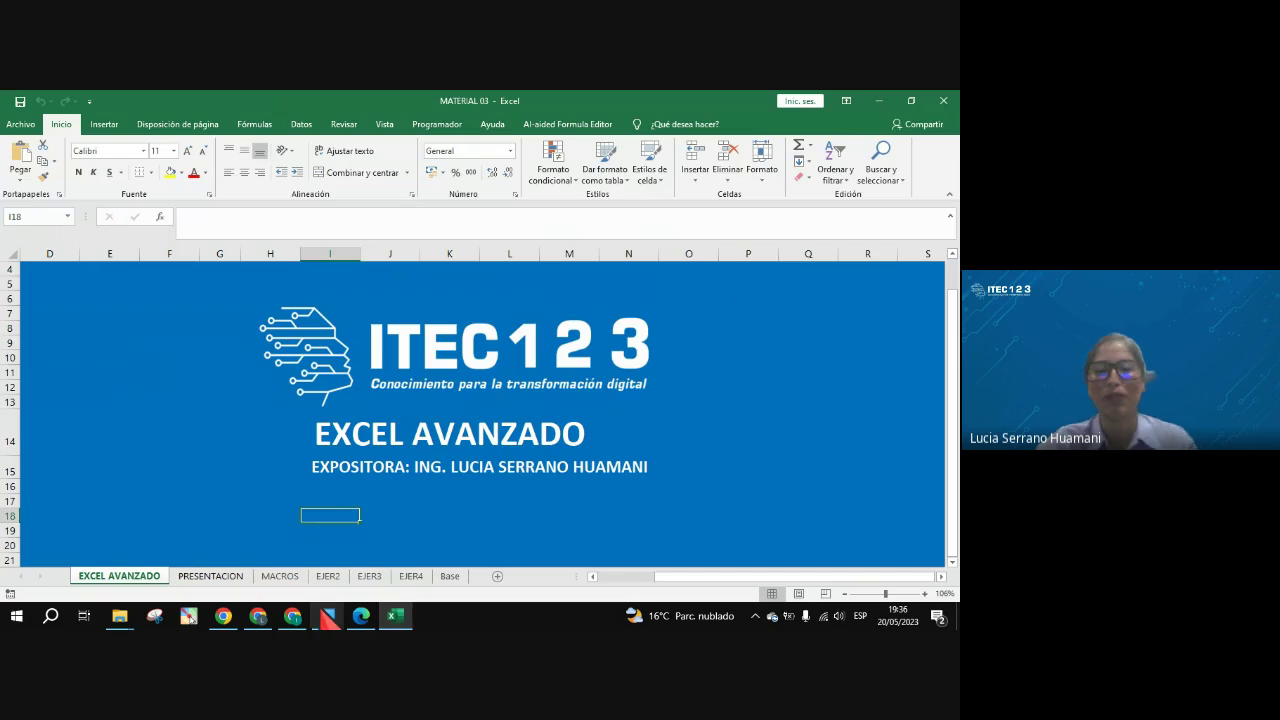
click(361, 616)
scroll(559, 465, down, 3)
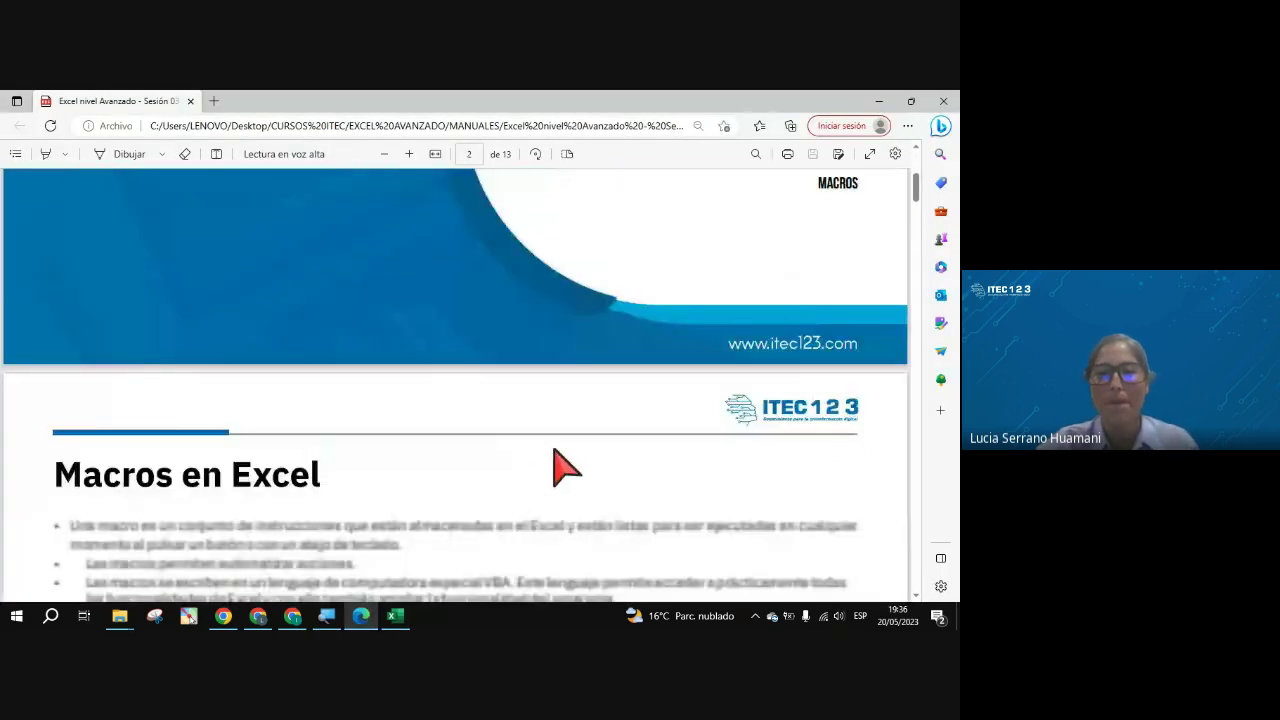
scroll(556, 455, down, 2)
scroll(556, 455, down, 1)
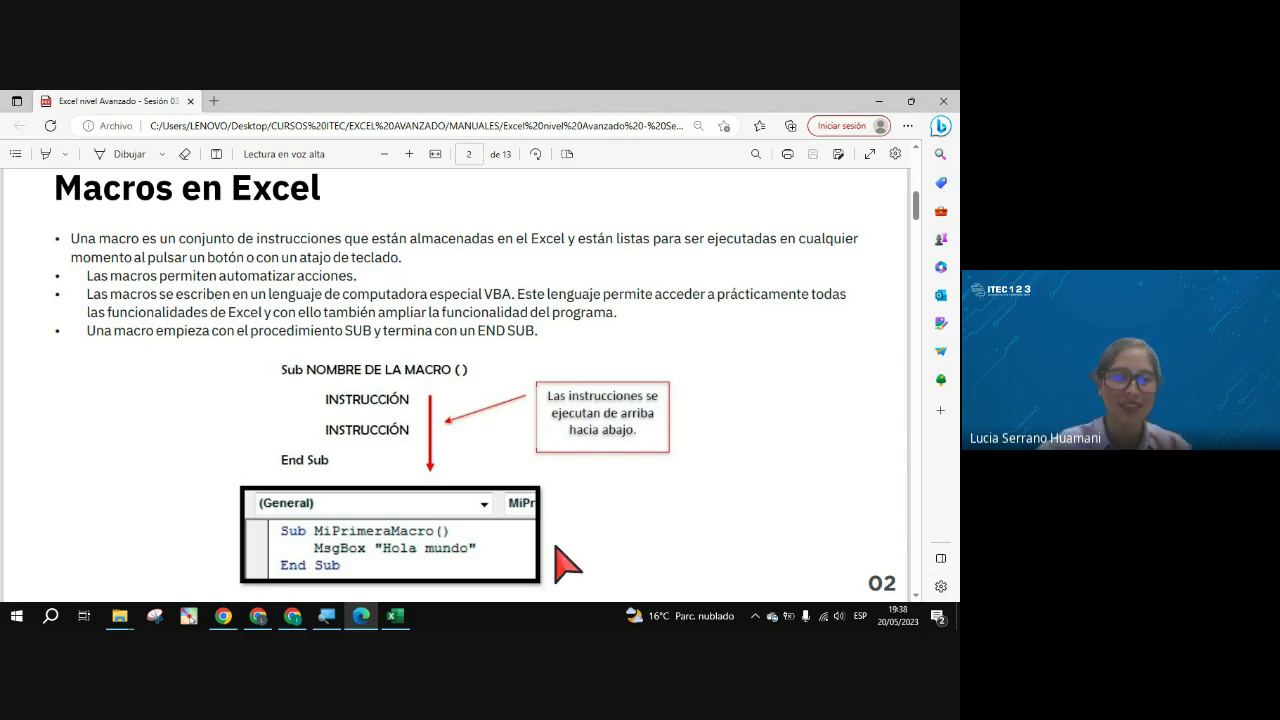
Step: Switch from the course PDF back to the Google Meet window with its chat
click(268, 618)
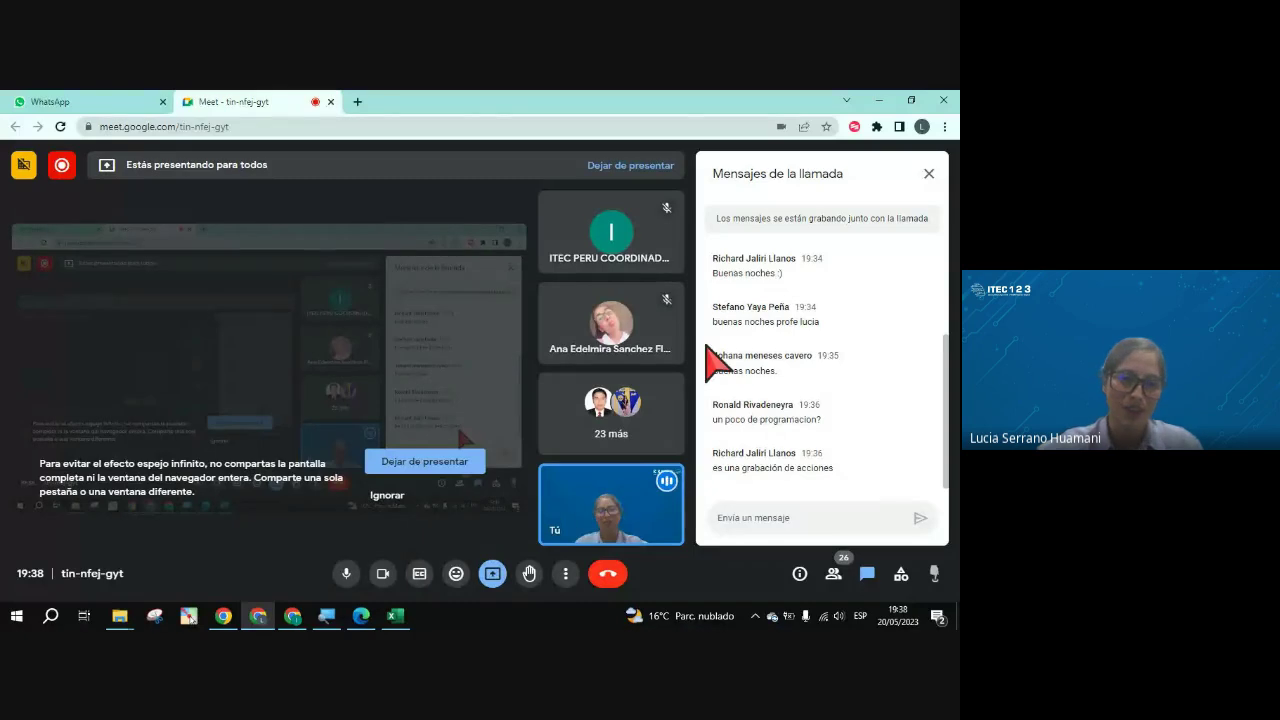
Step: Bring the MATERIAL 03 workbook forward on its EXCEL AVANZADO title sheet
click(397, 616)
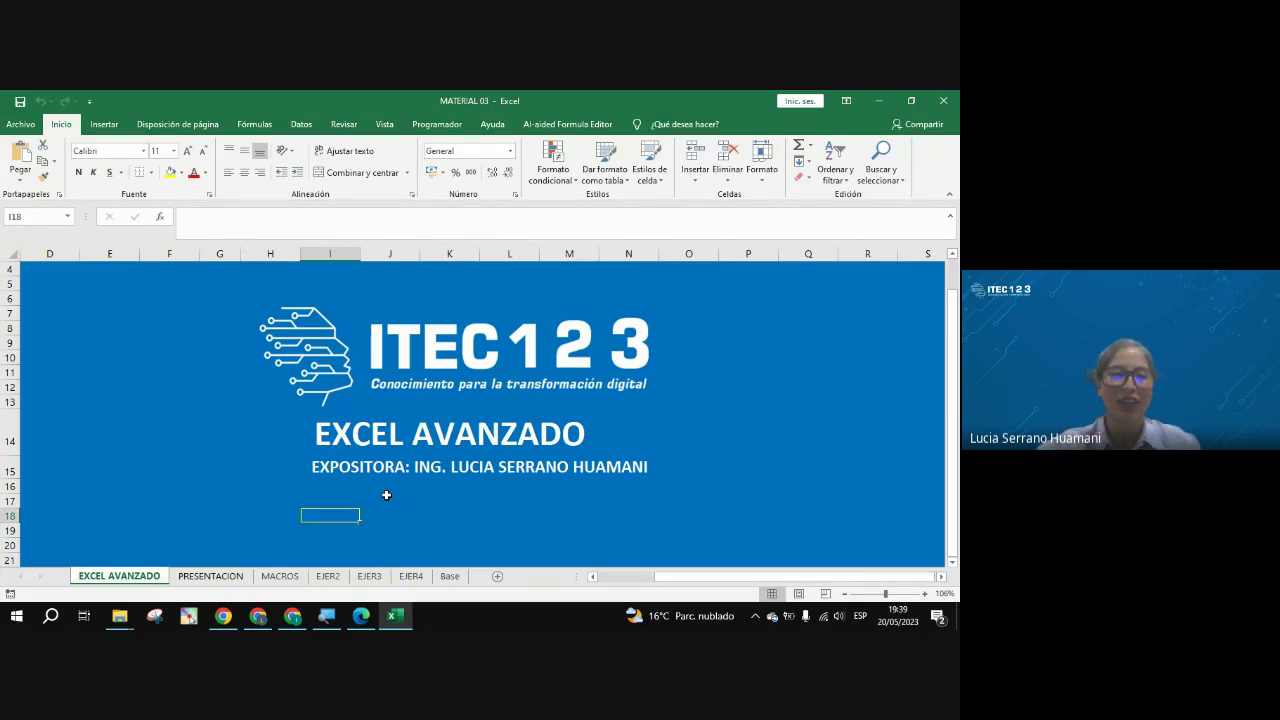
Step: Show the MACROS sheet explaining '¿Qué son las macros en Excel?'
click(279, 580)
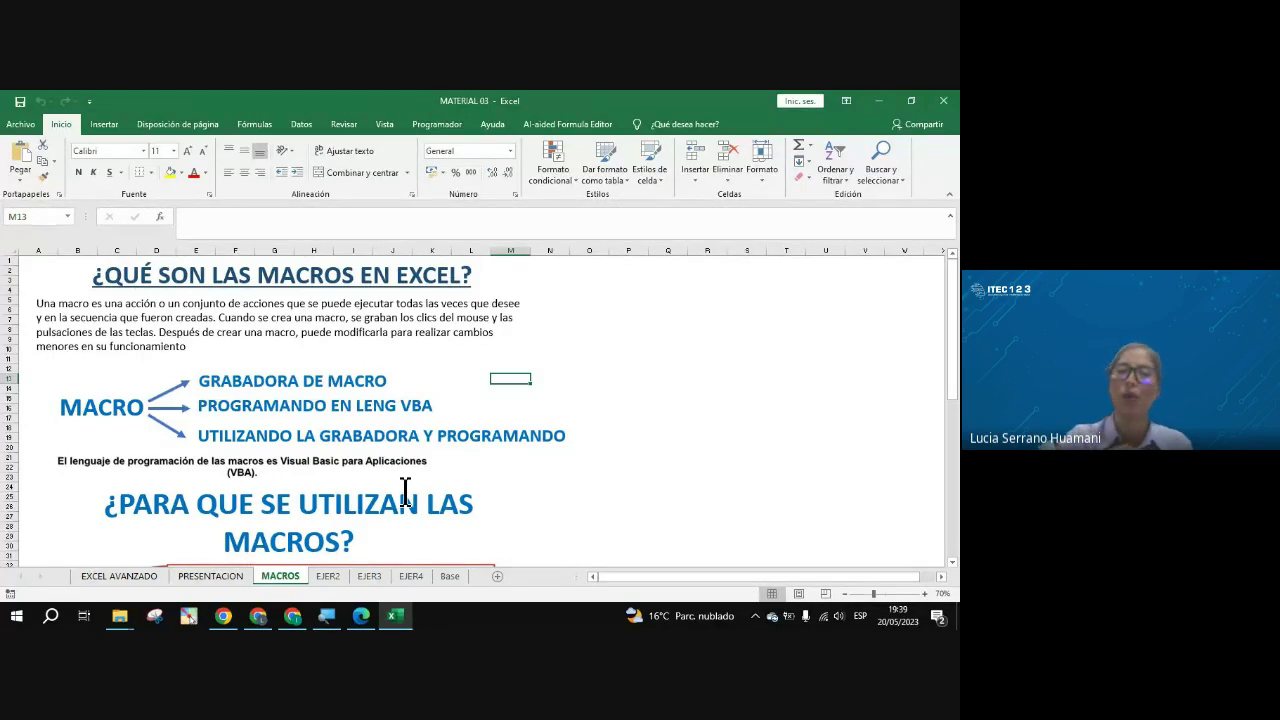
Step: Open the EJER2 employee sheet and look over the table, starting from cell G10
click(334, 580)
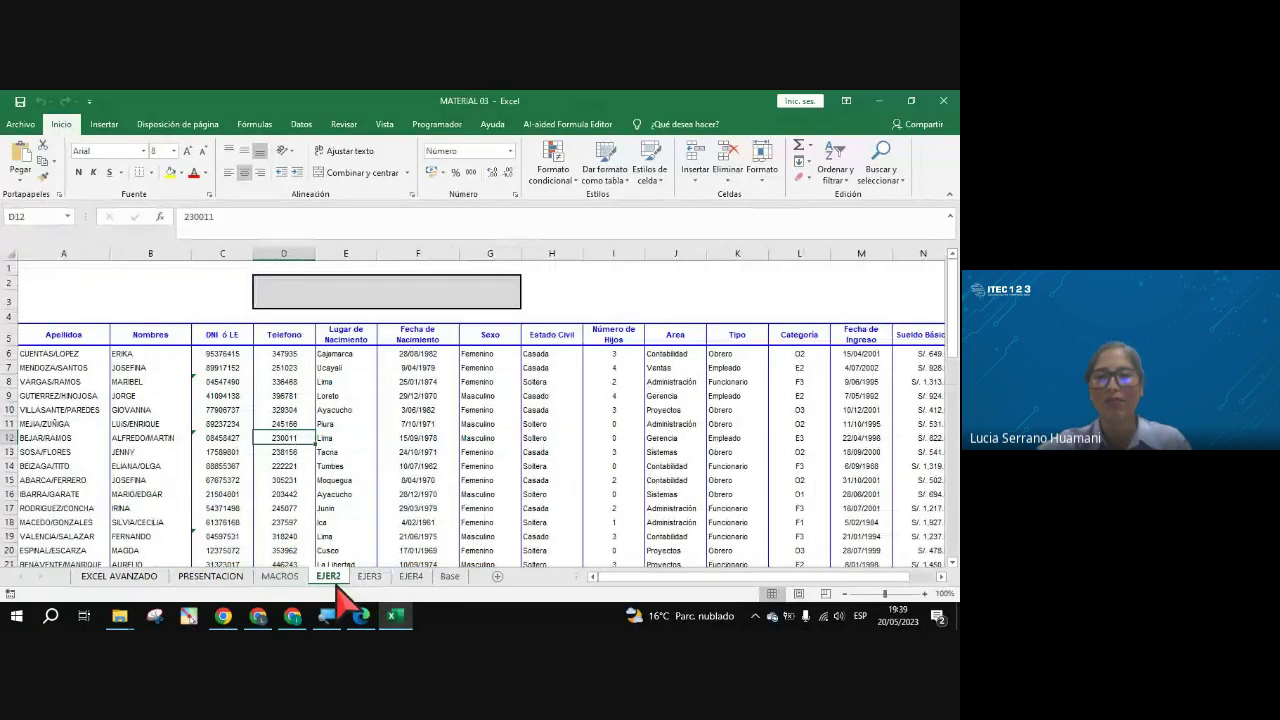
click(472, 408)
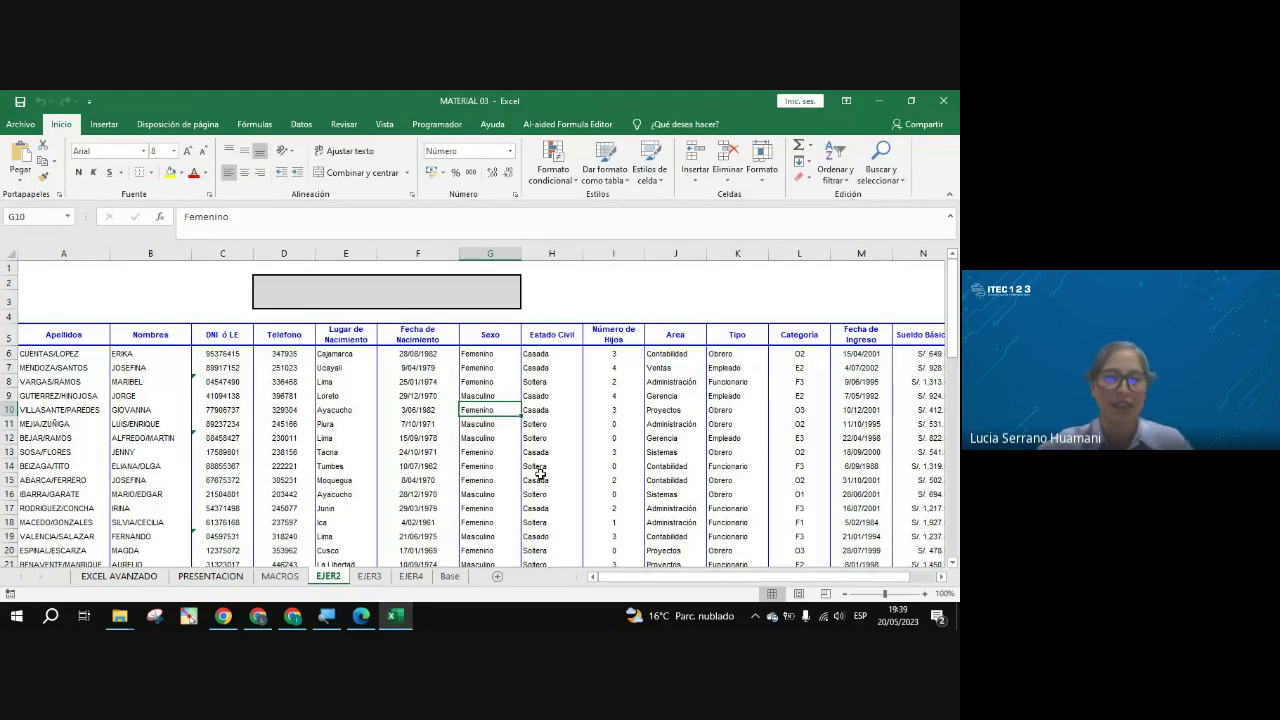
scroll(212, 448, down, 2)
scroll(212, 448, down, 7)
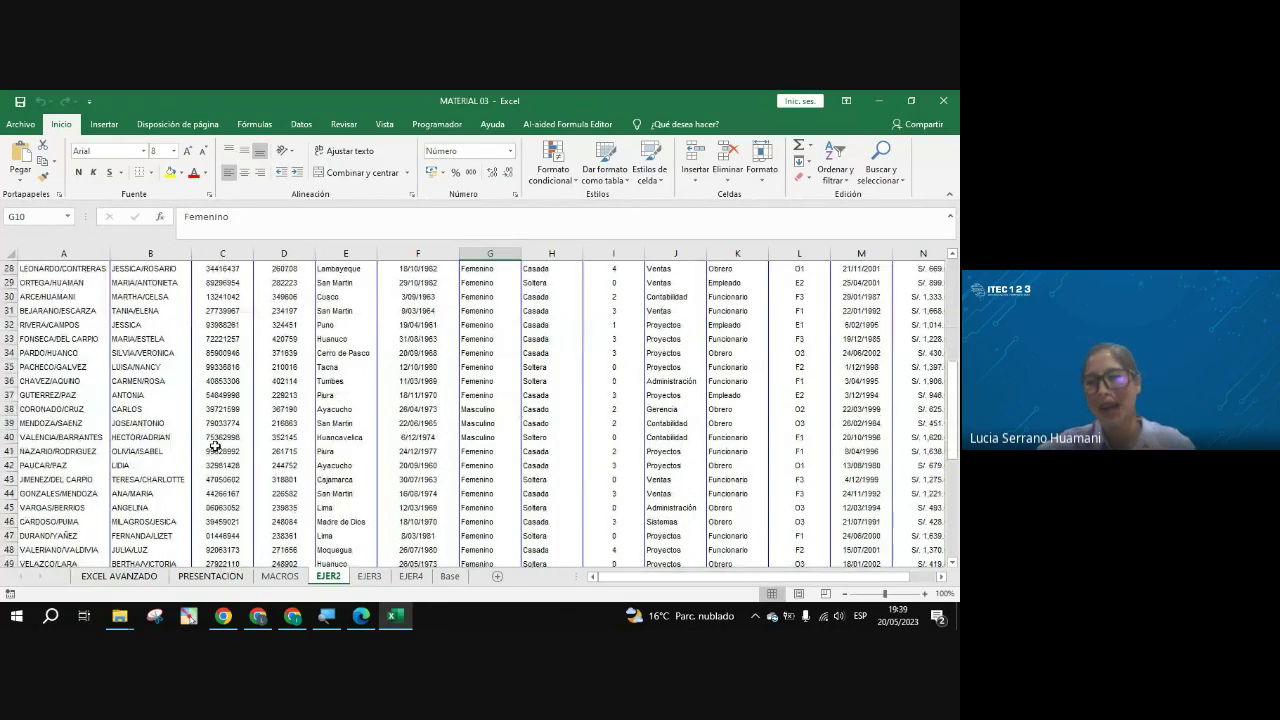
scroll(213, 447, down, 4)
scroll(228, 449, up, 12)
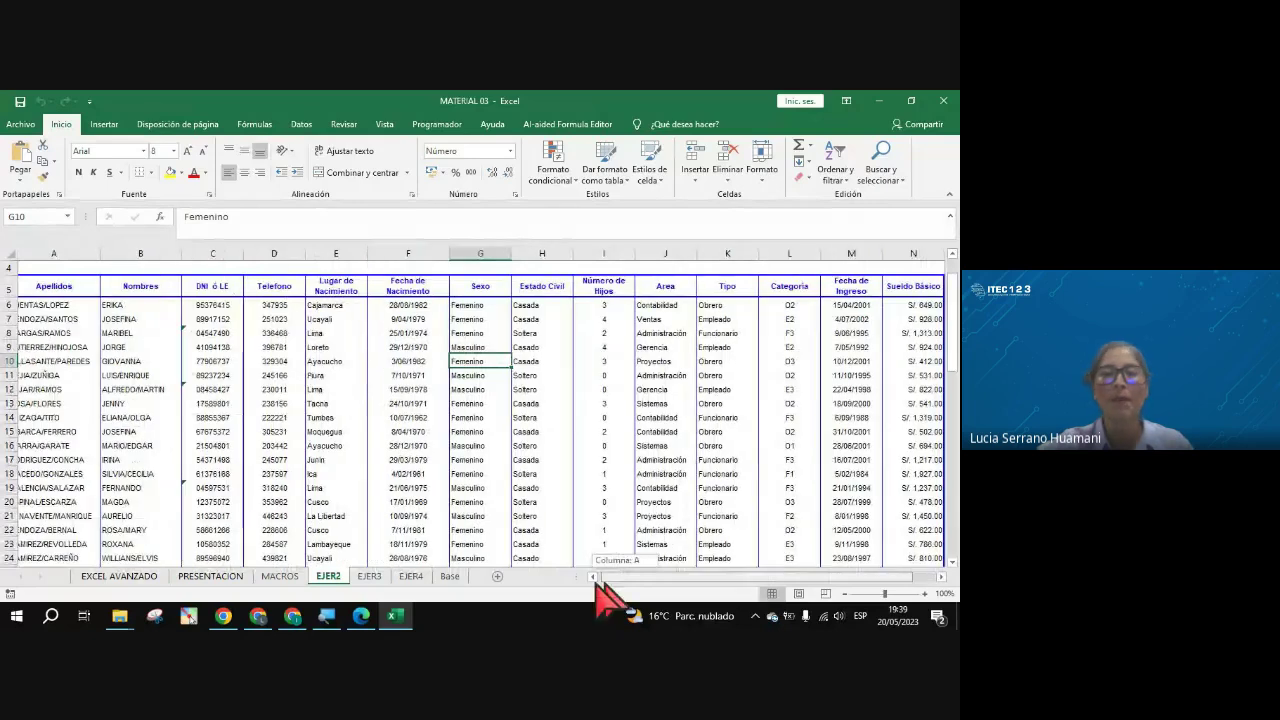
Step: Point out phone cells D12 and D7 and the surnames in column A around row 10
click(268, 394)
scroll(269, 395, up, 1)
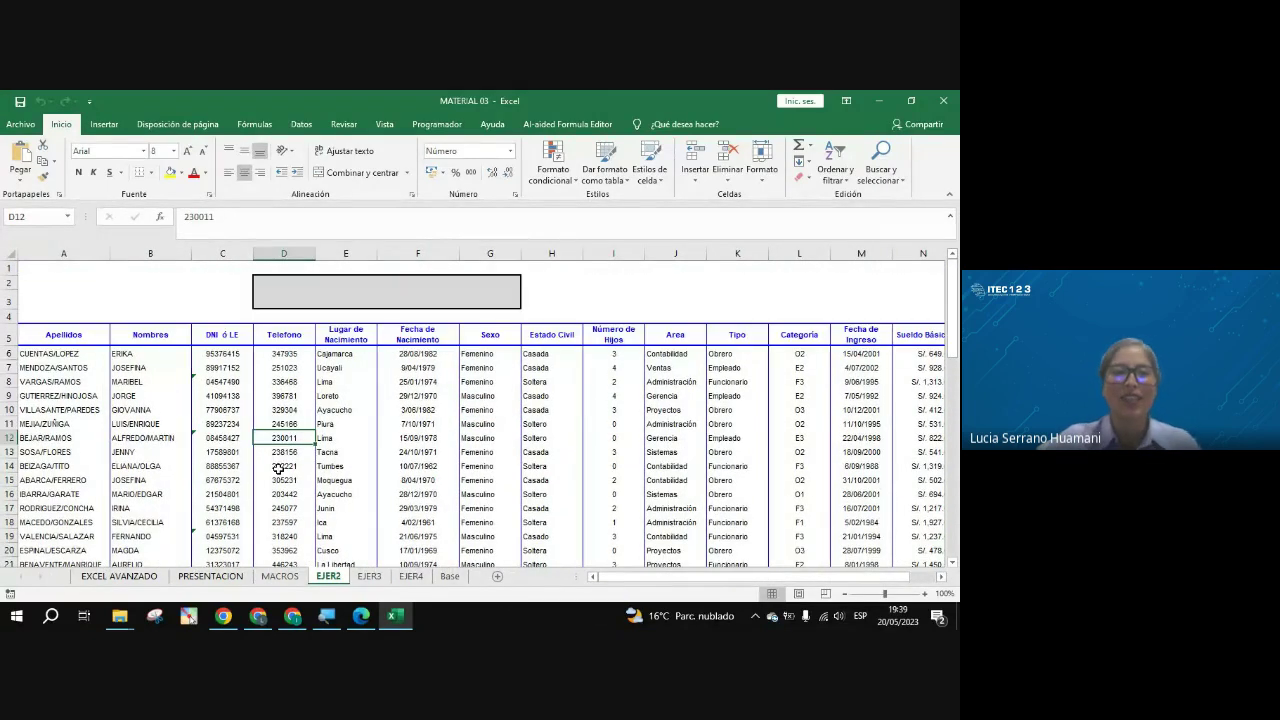
click(274, 369)
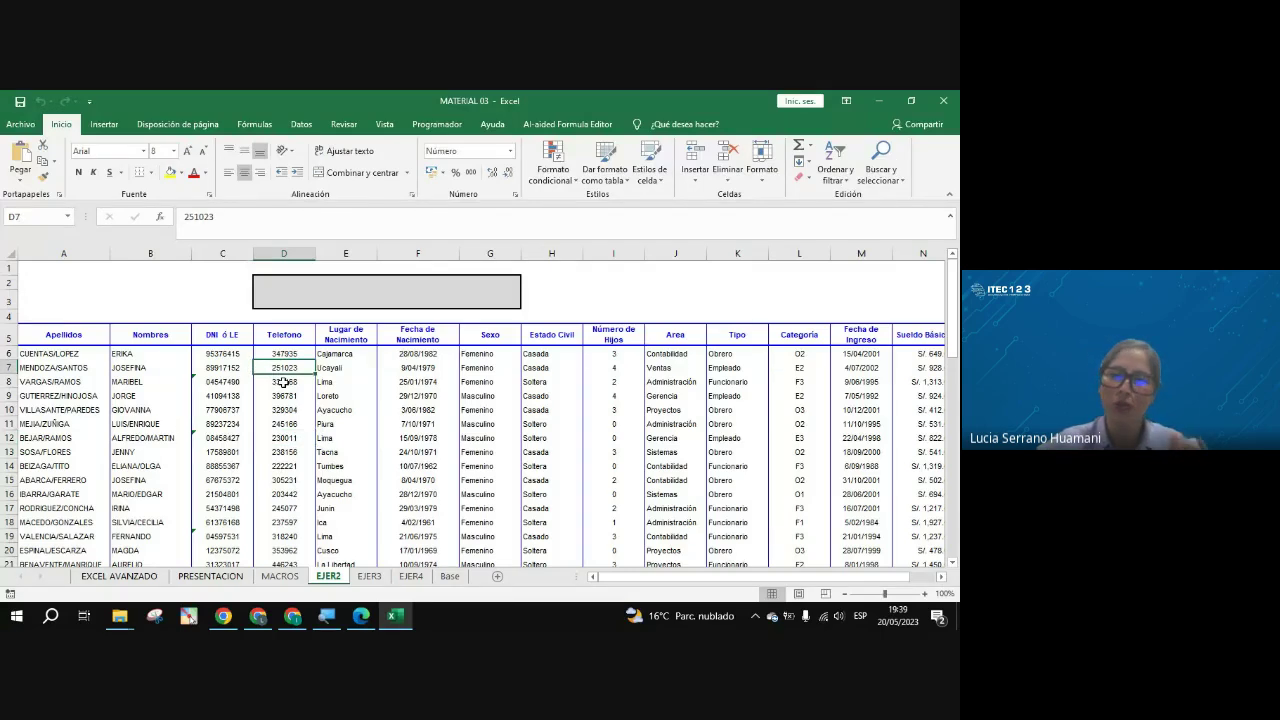
click(92, 428)
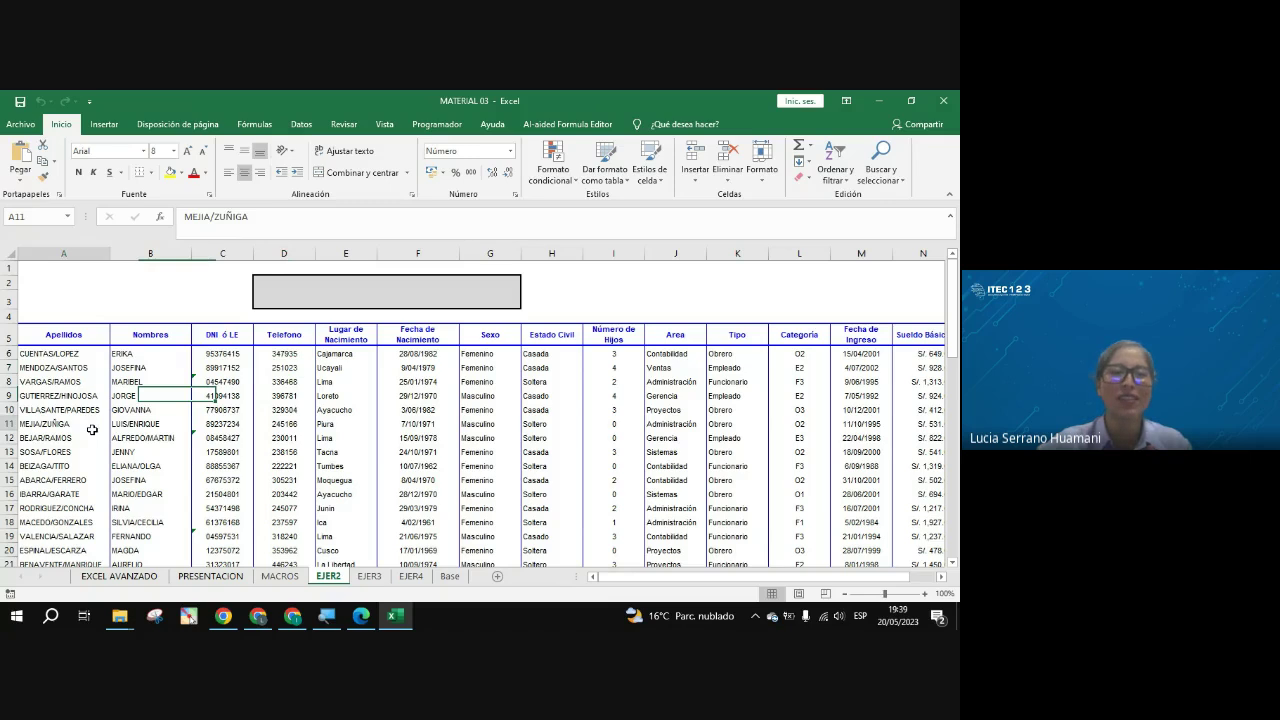
key(Up)
key(Up)
key(Up)
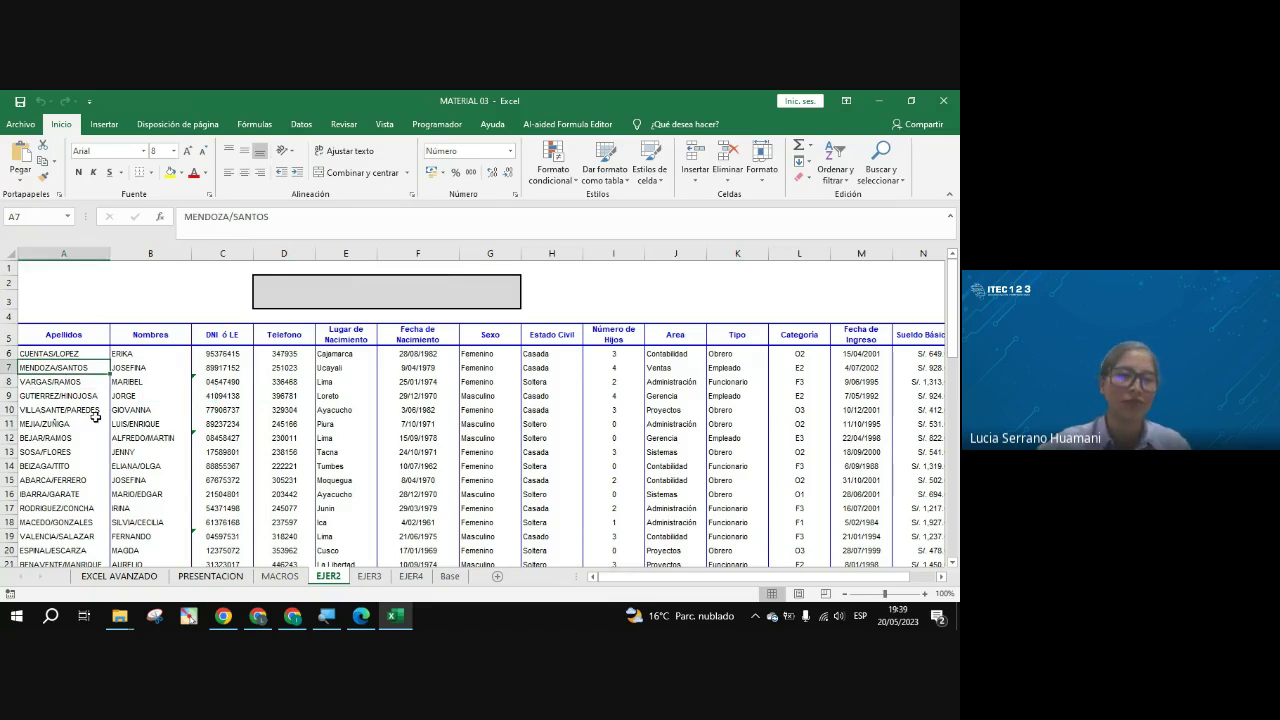
key(Down)
key(Down)
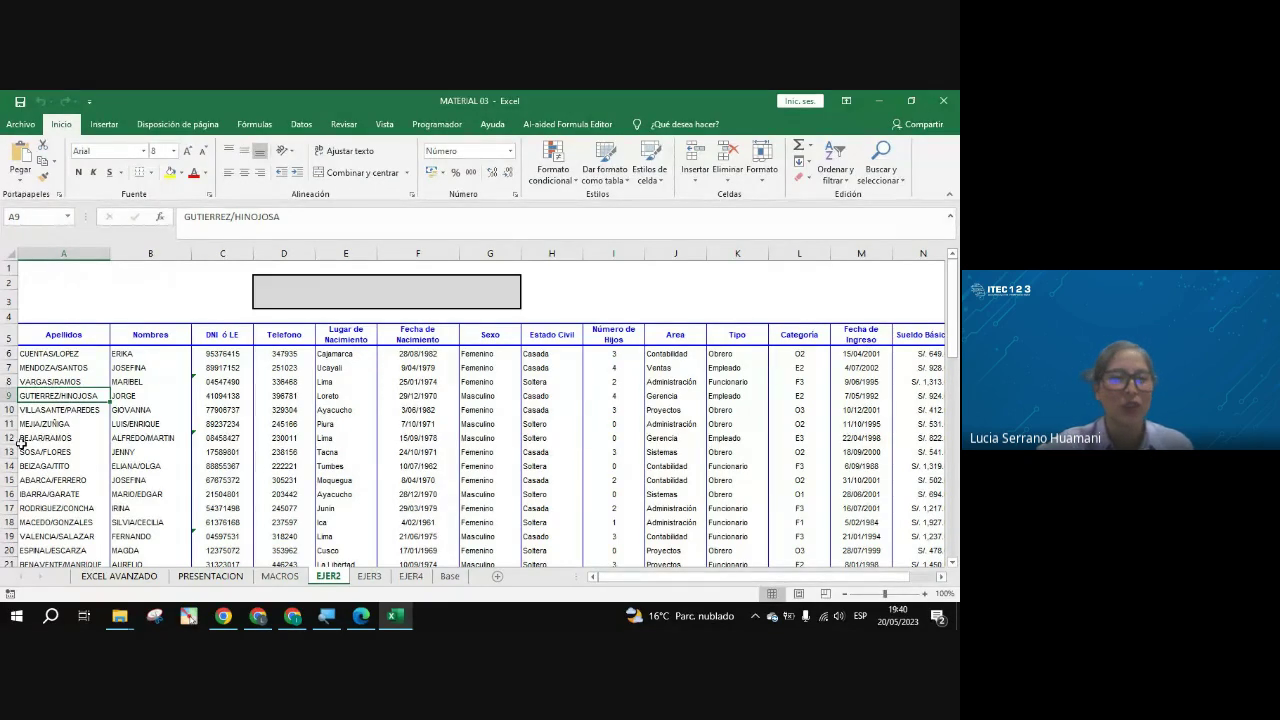
scroll(19, 443, down, 4)
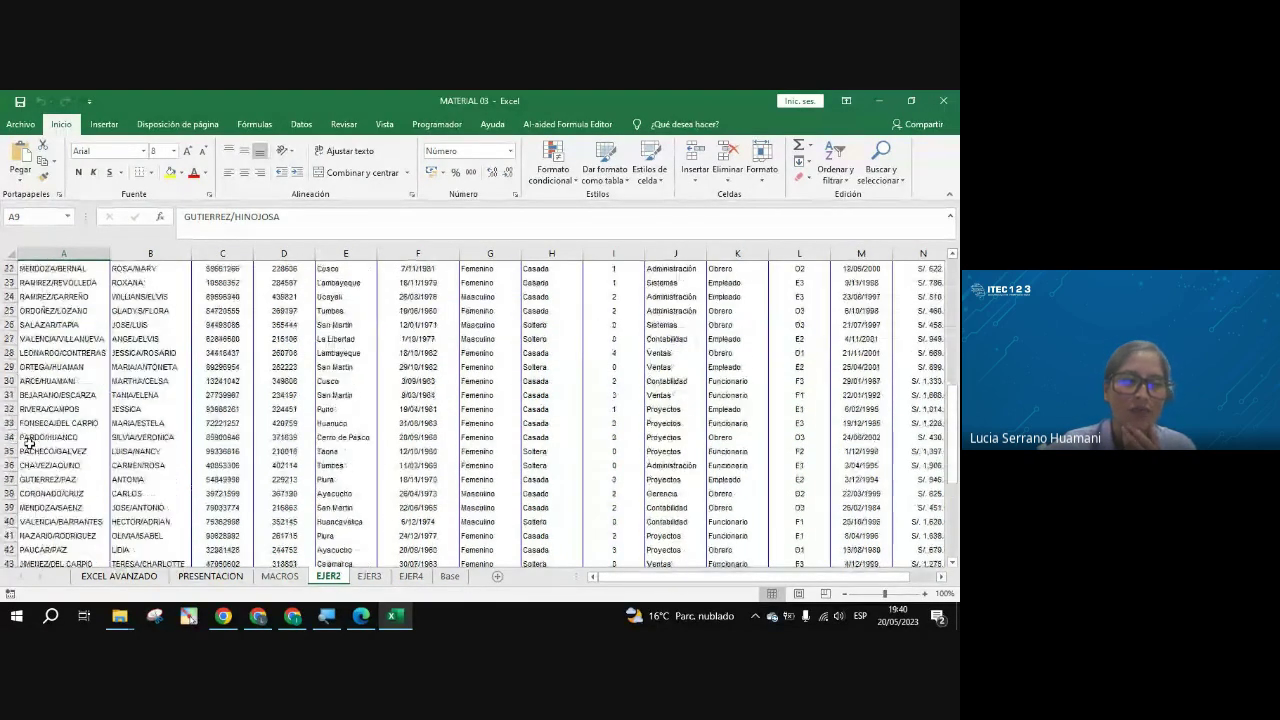
scroll(22, 443, up, 4)
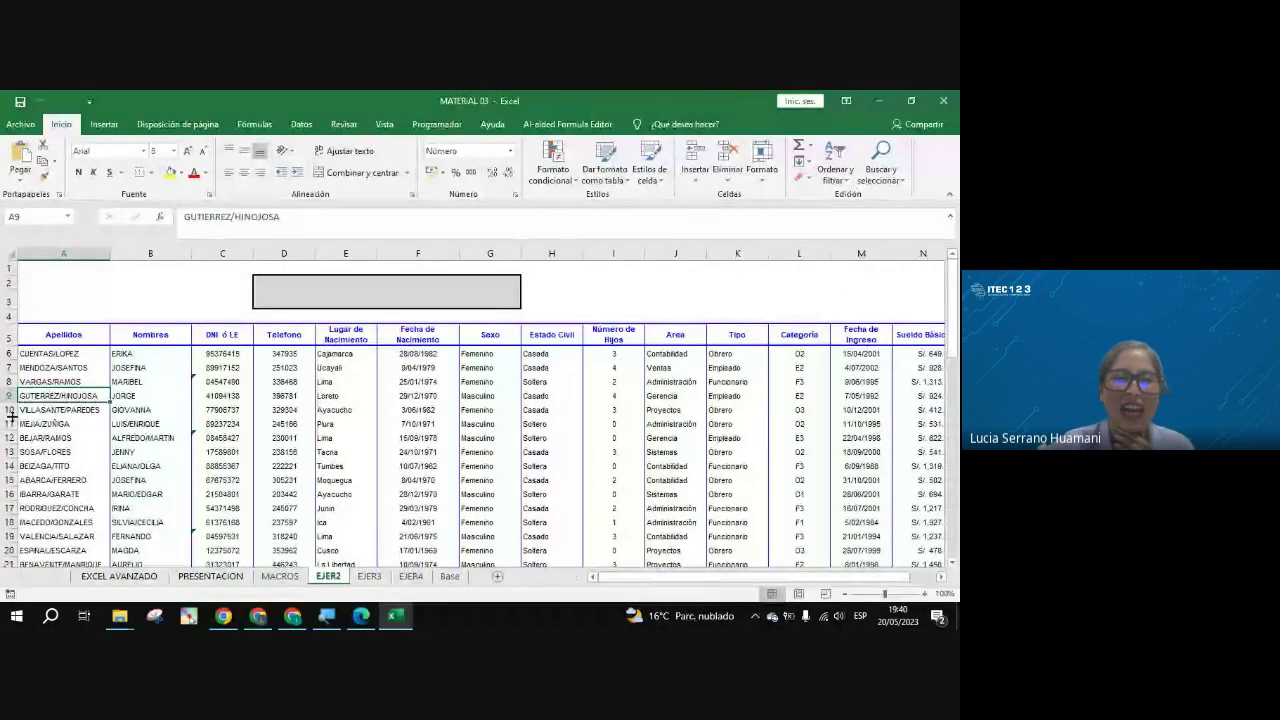
click(11, 493)
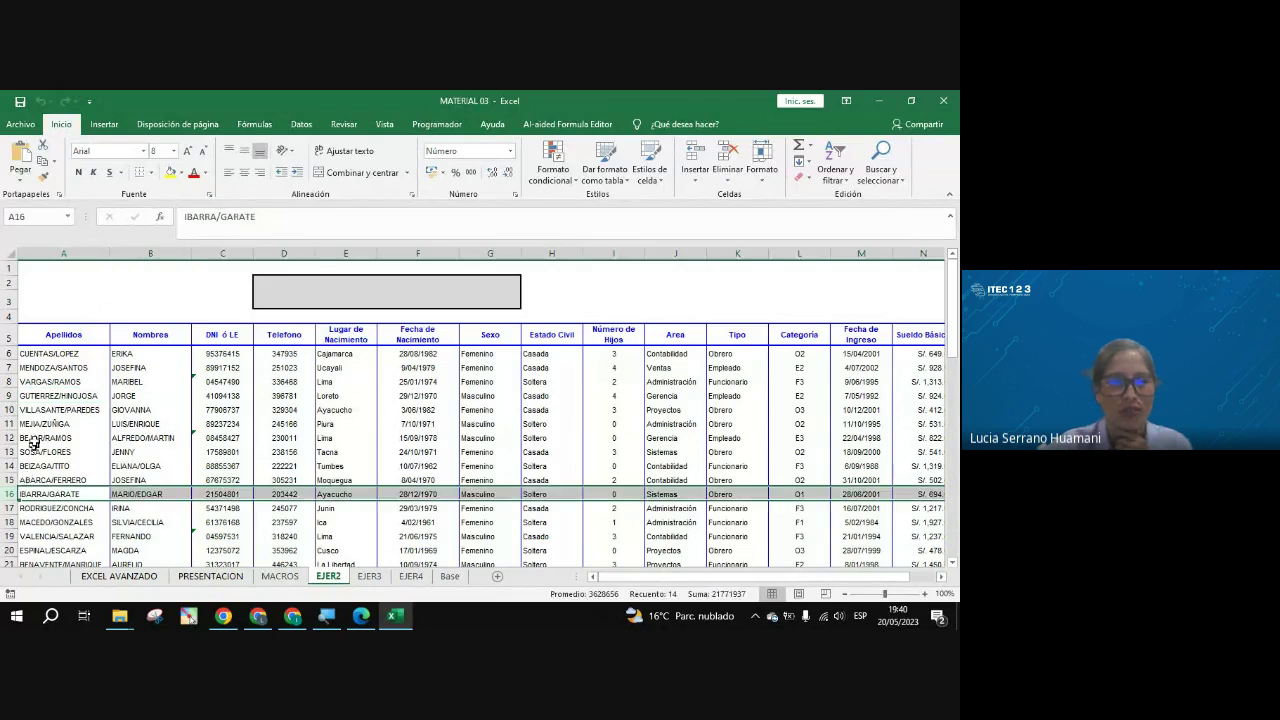
click(20, 438)
click(23, 410)
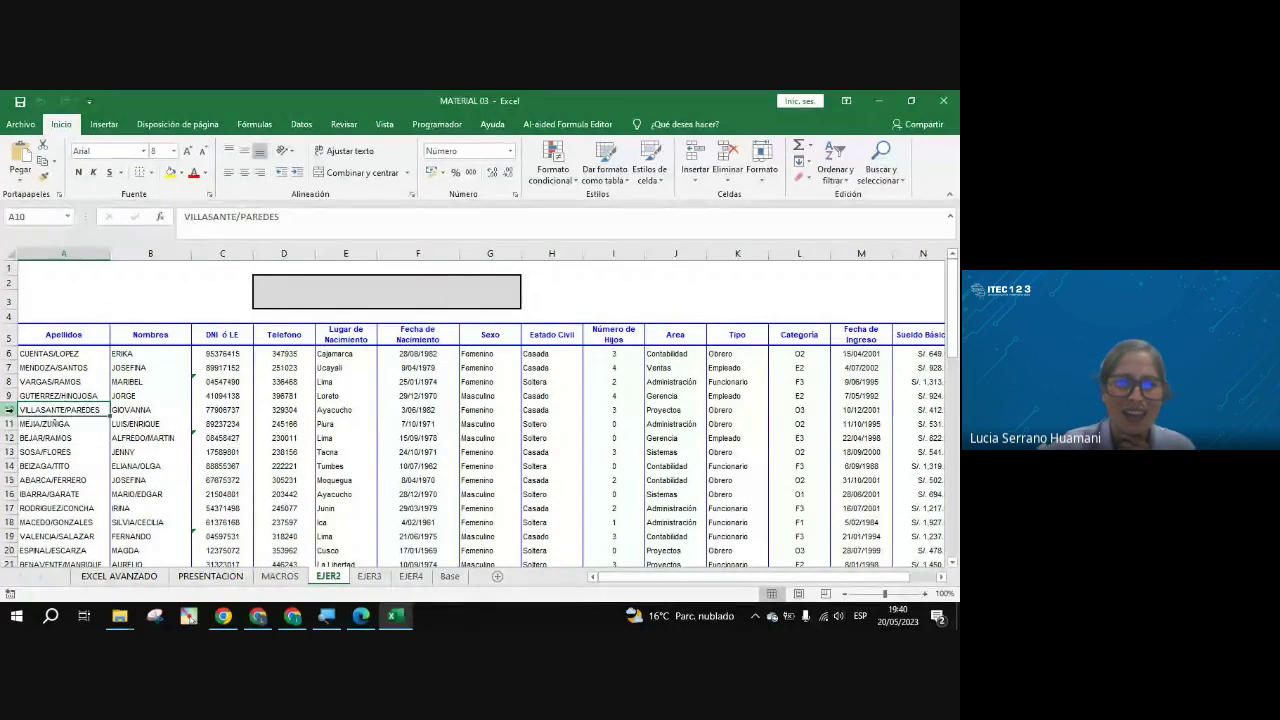
key(shift+space)
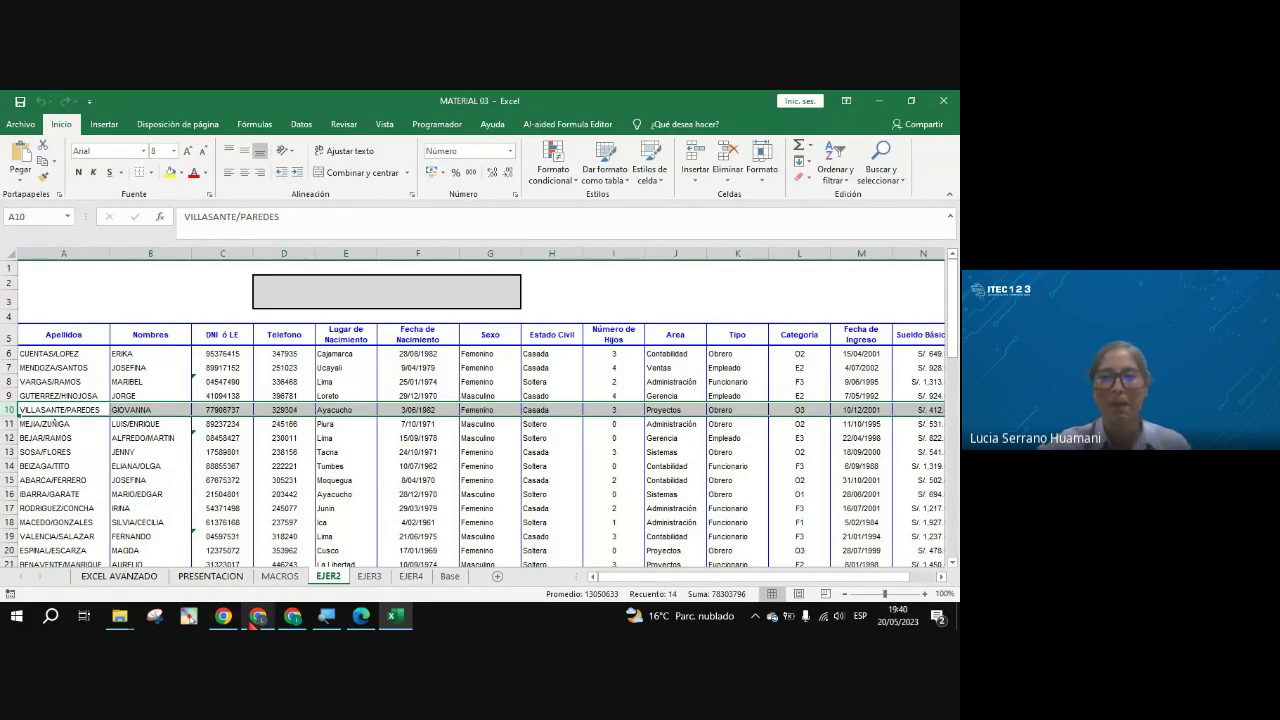
click(258, 616)
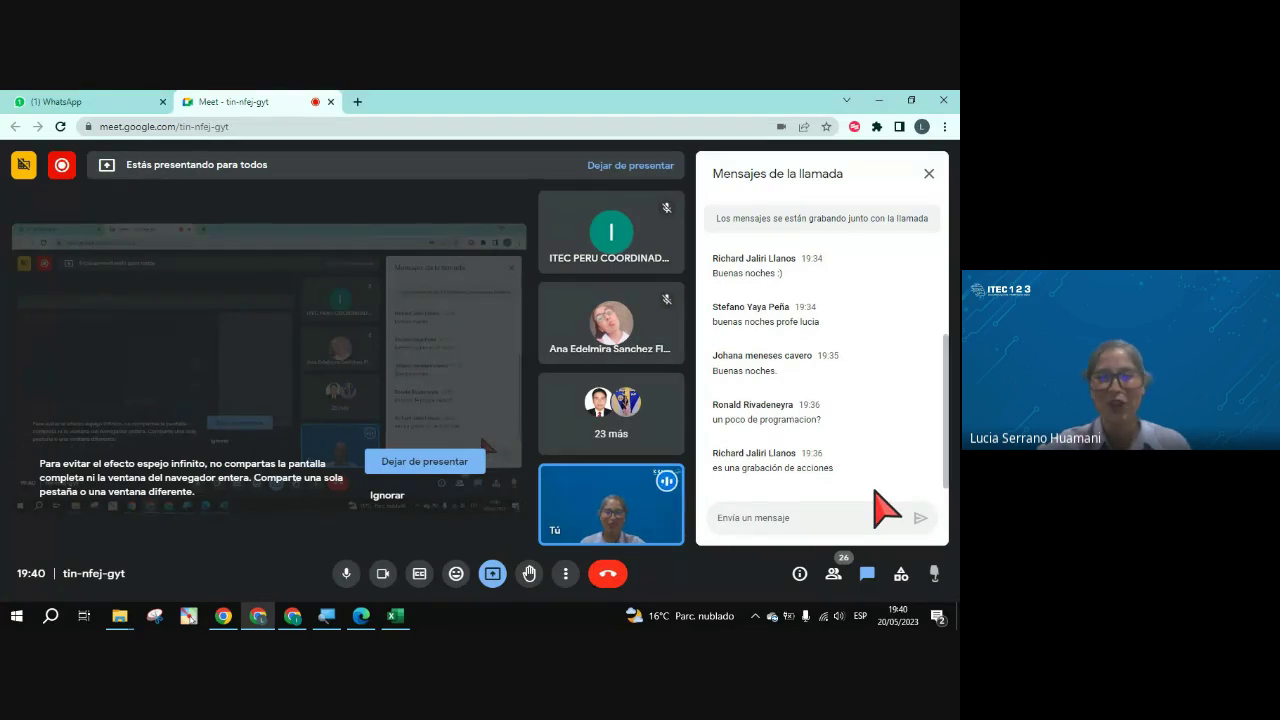
key(alt+Tab)
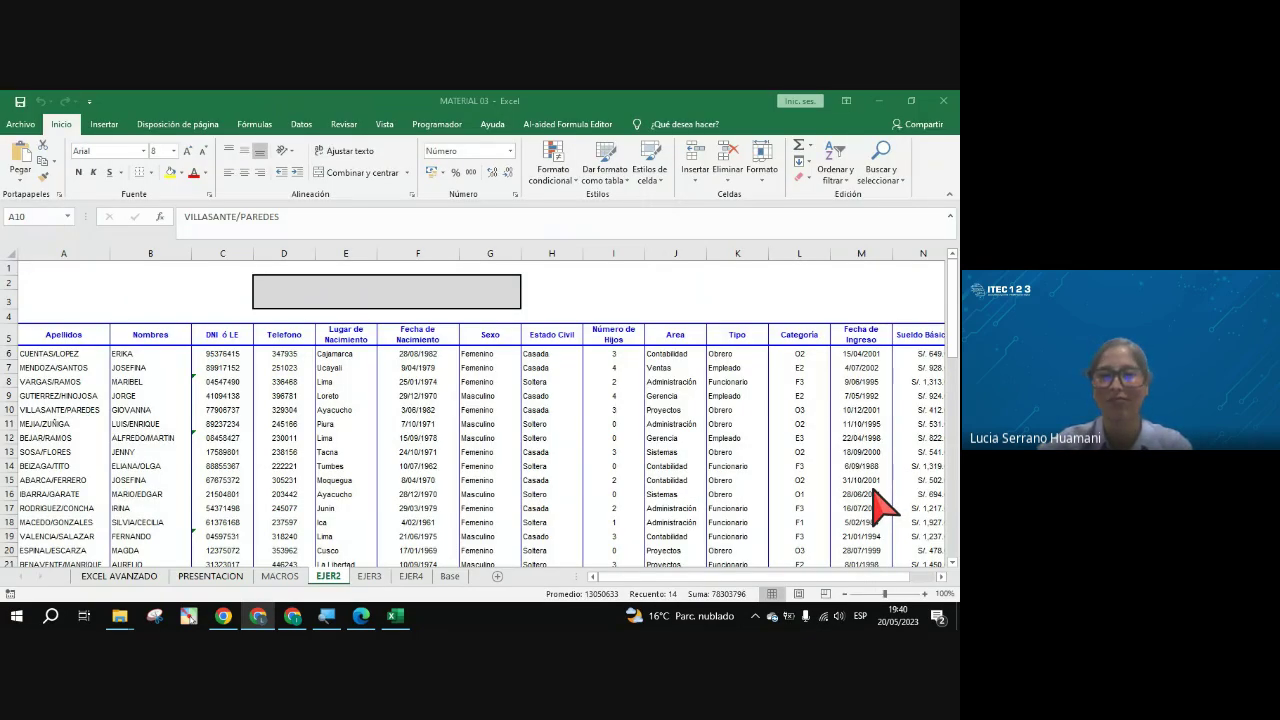
key(alt+Tab)
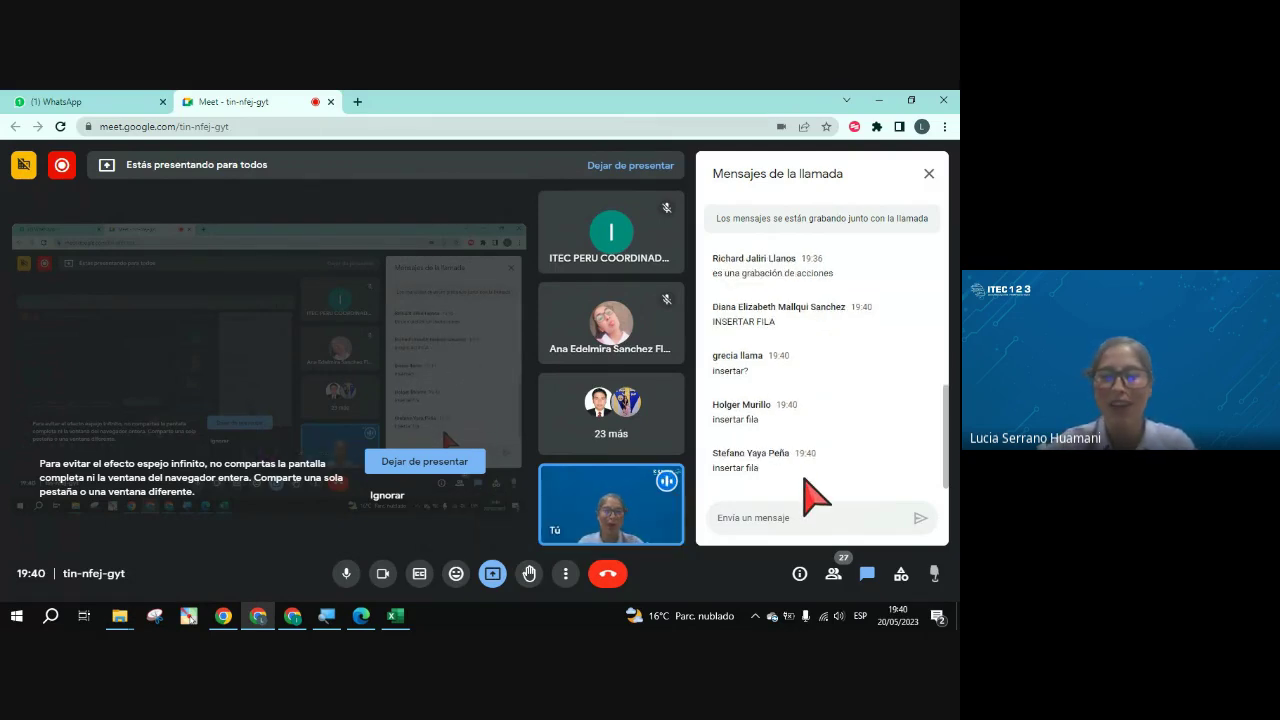
key(alt+Tab)
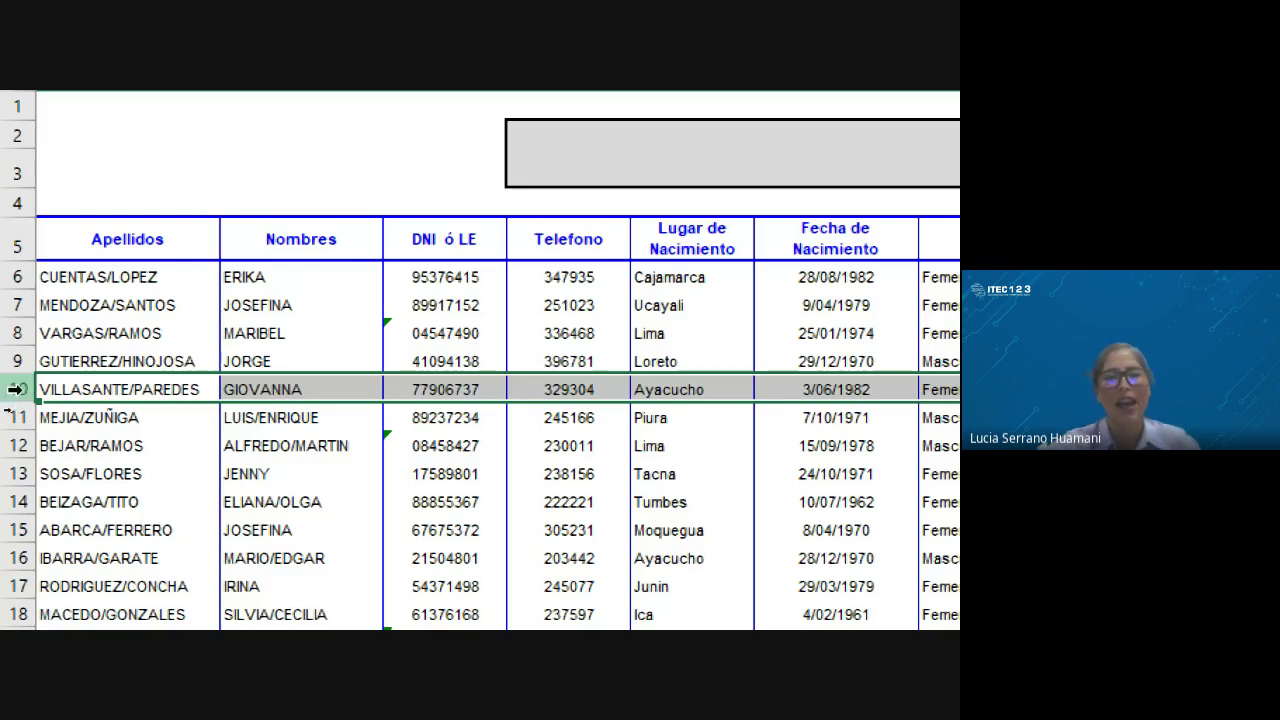
Step: Insert a blank row 10 above VILLASANTE/PAREDES and select its cell A10
right_click(17, 389)
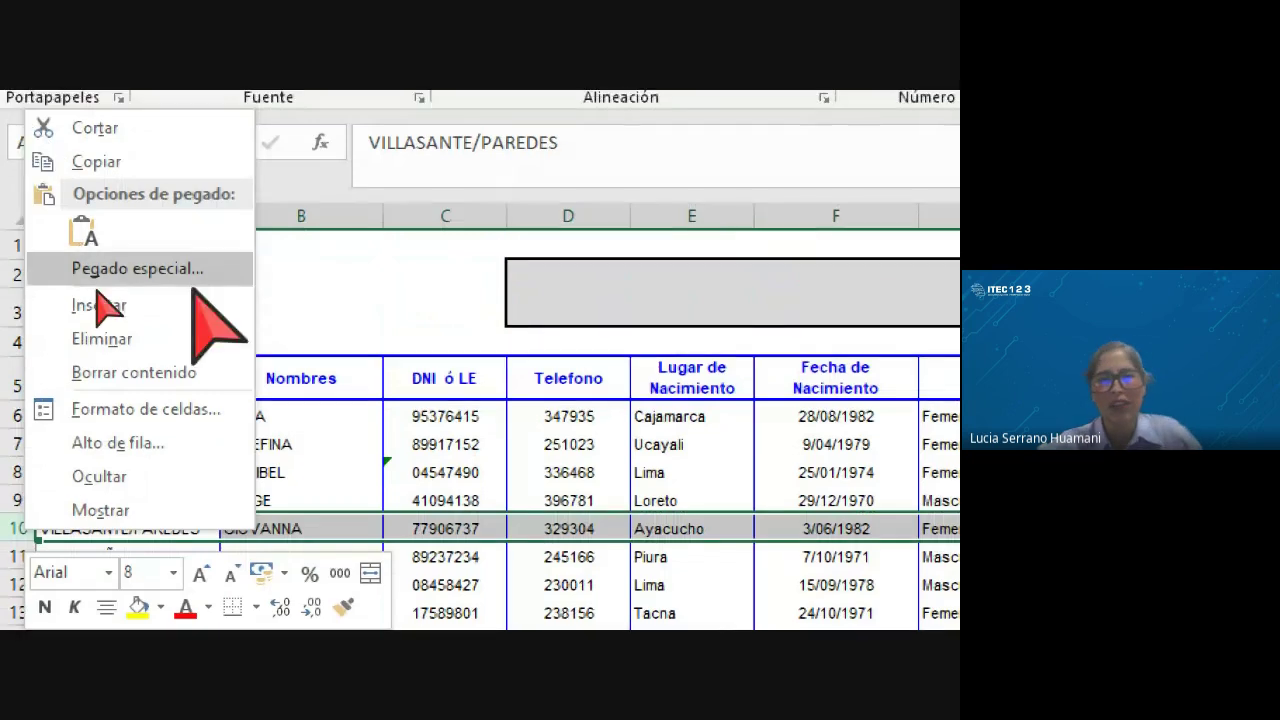
click(146, 304)
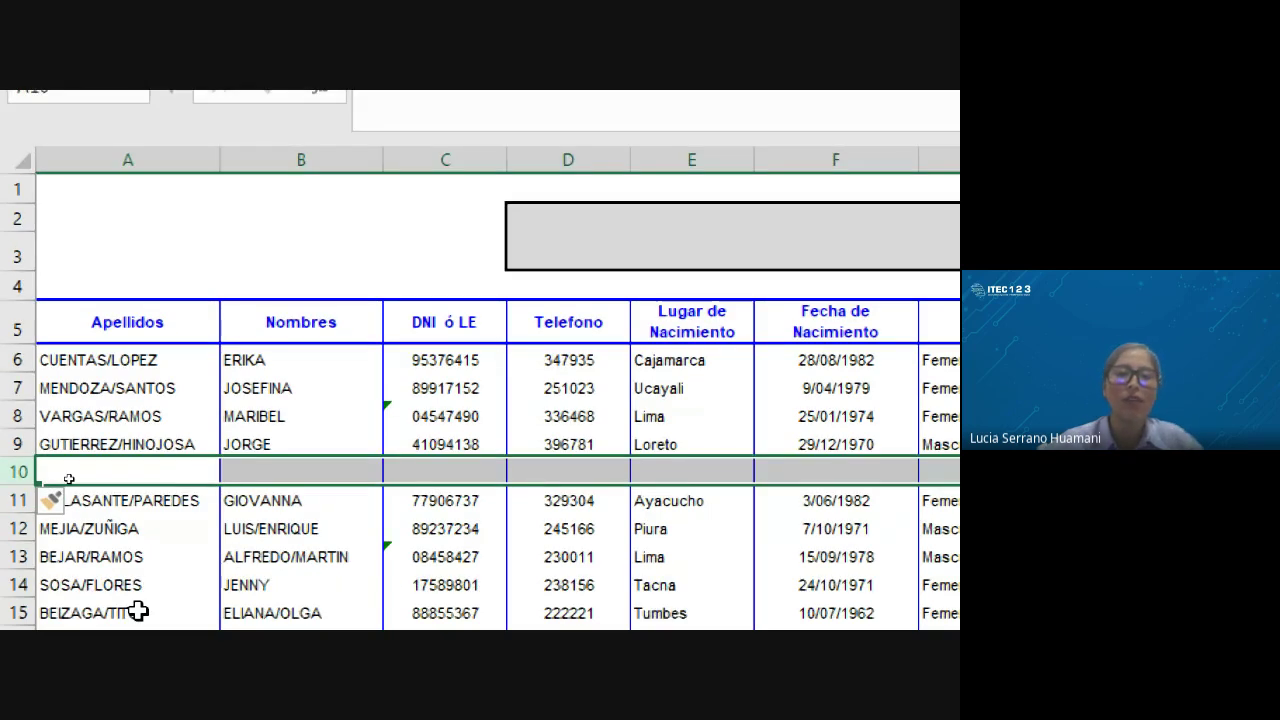
click(68, 479)
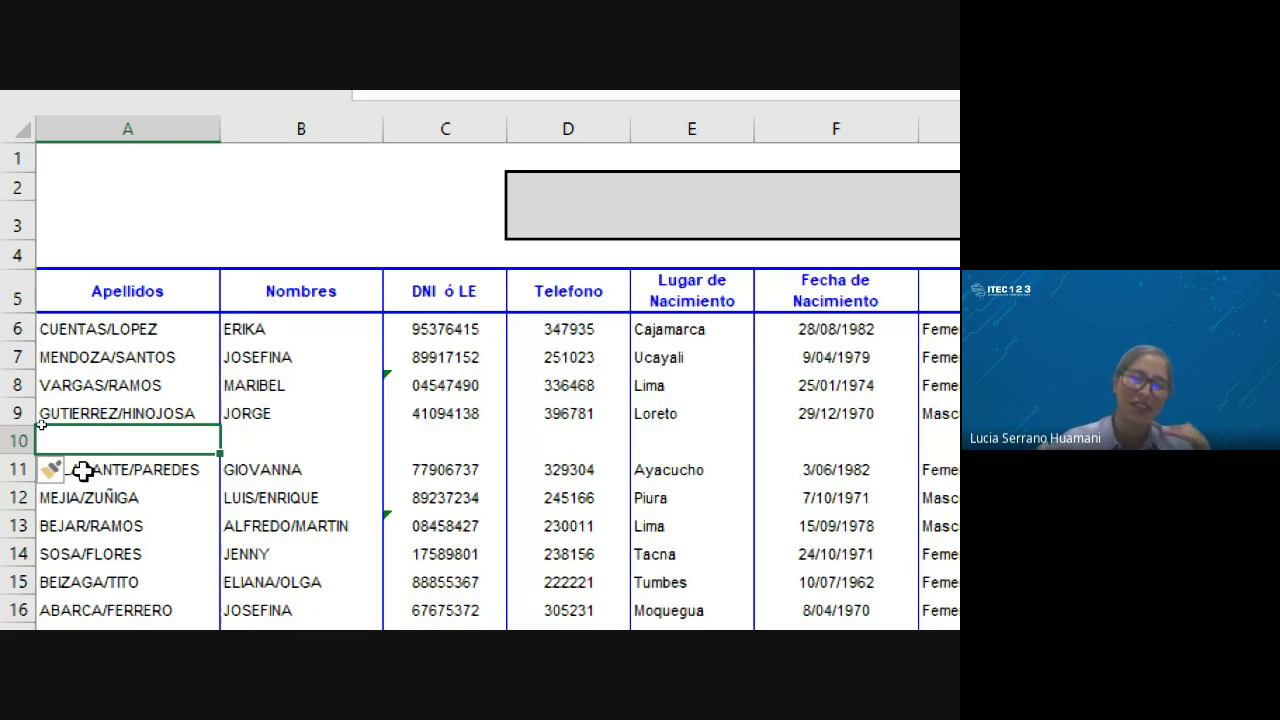
Step: Delete the blank row 10, then select VILLASANTE/PAREDES cells A10 and B10
right_click(18, 440)
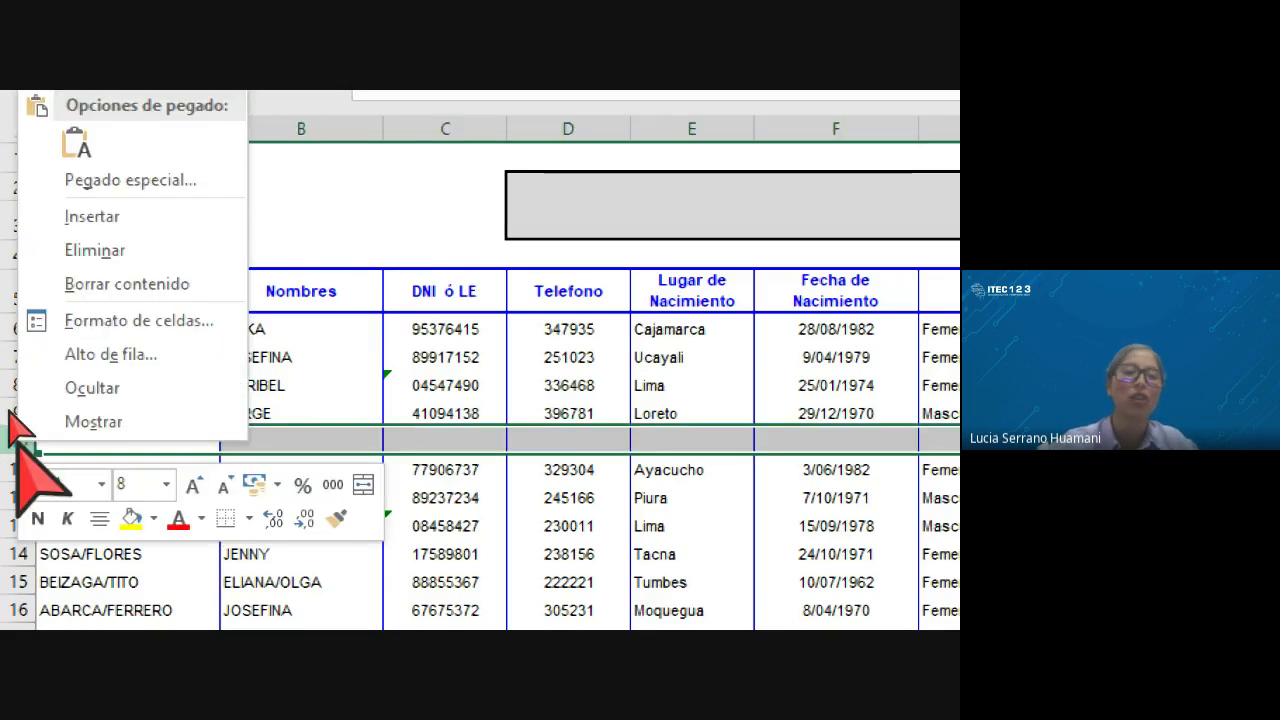
click(60, 252)
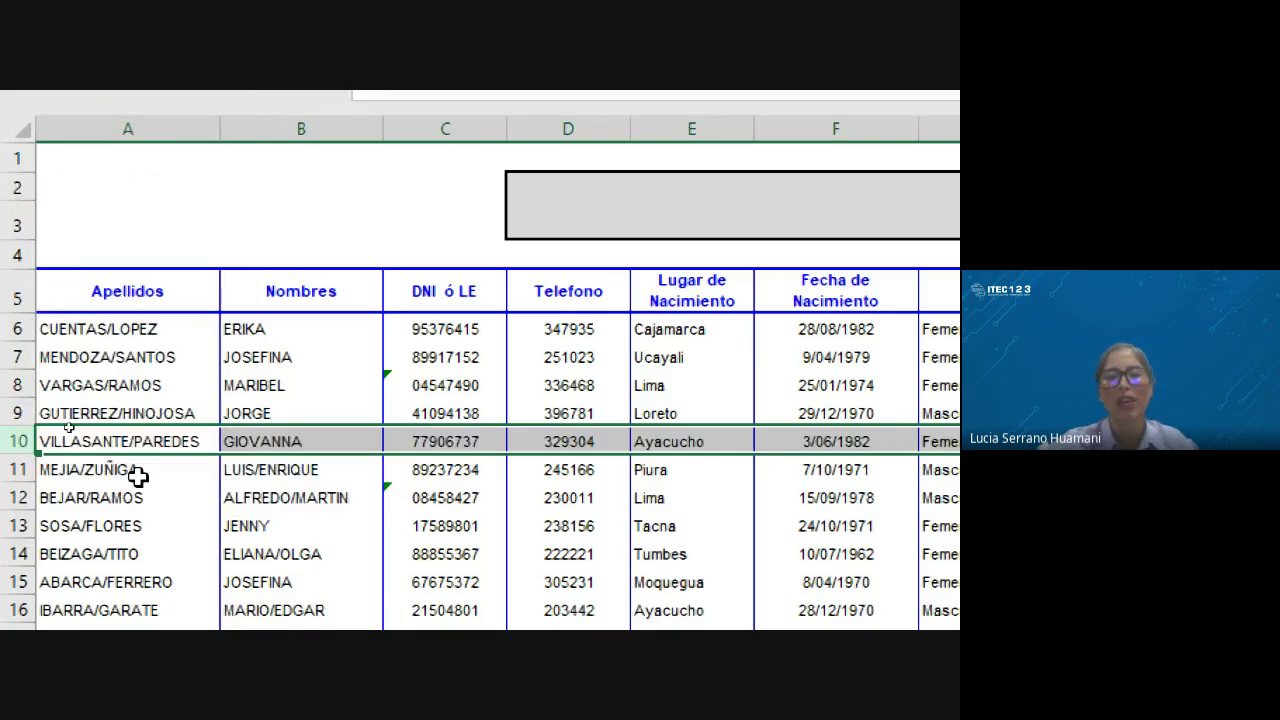
click(107, 437)
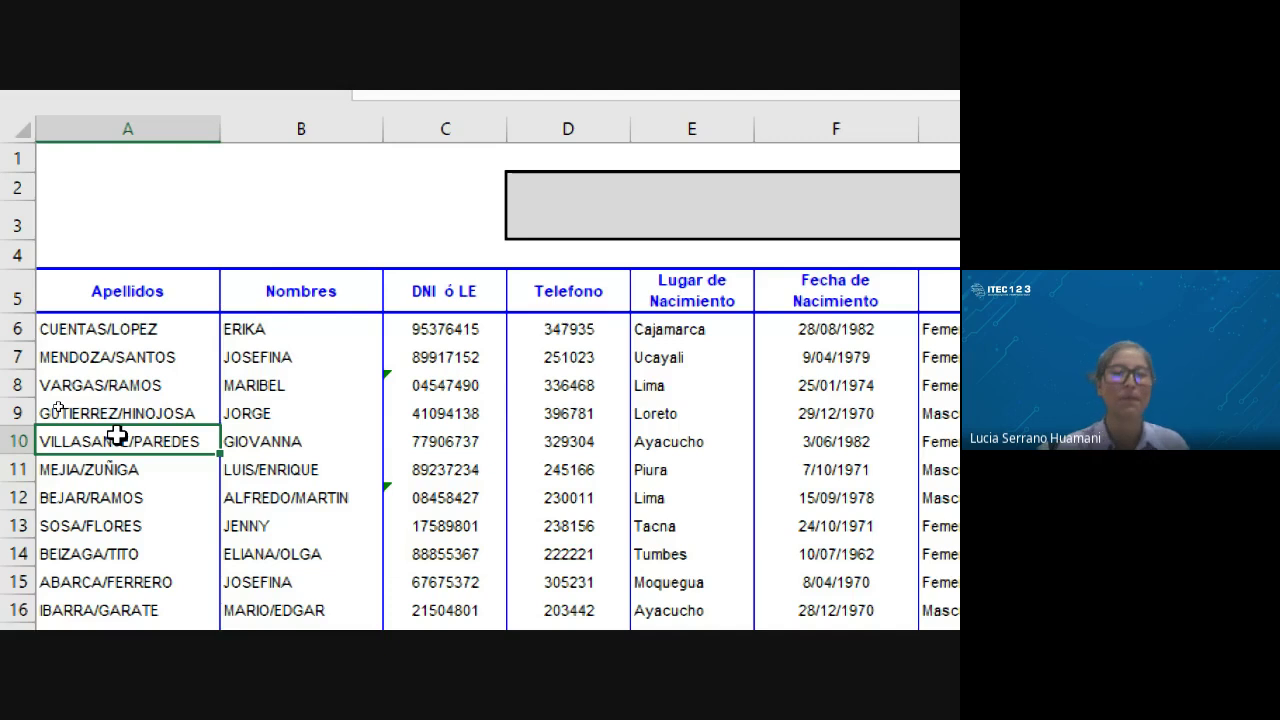
click(310, 445)
Step: Reselect cell A10 and display the Programador ribbon tab
click(184, 437)
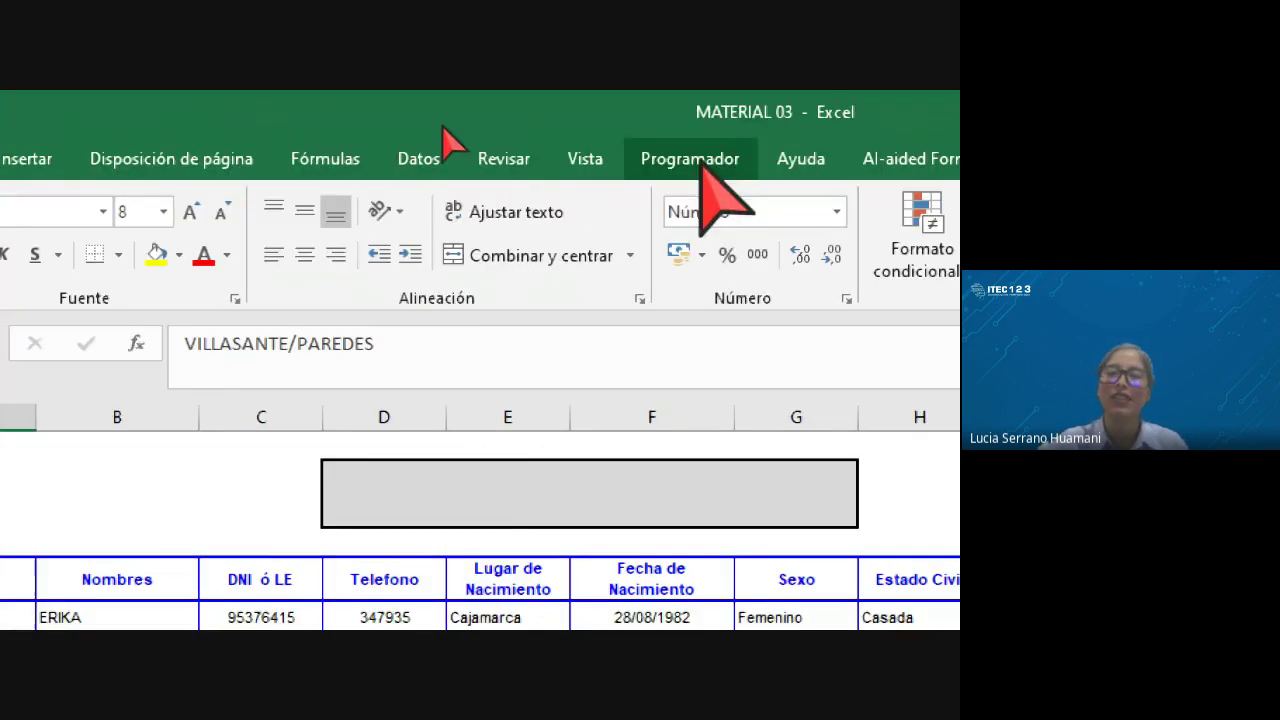
click(705, 164)
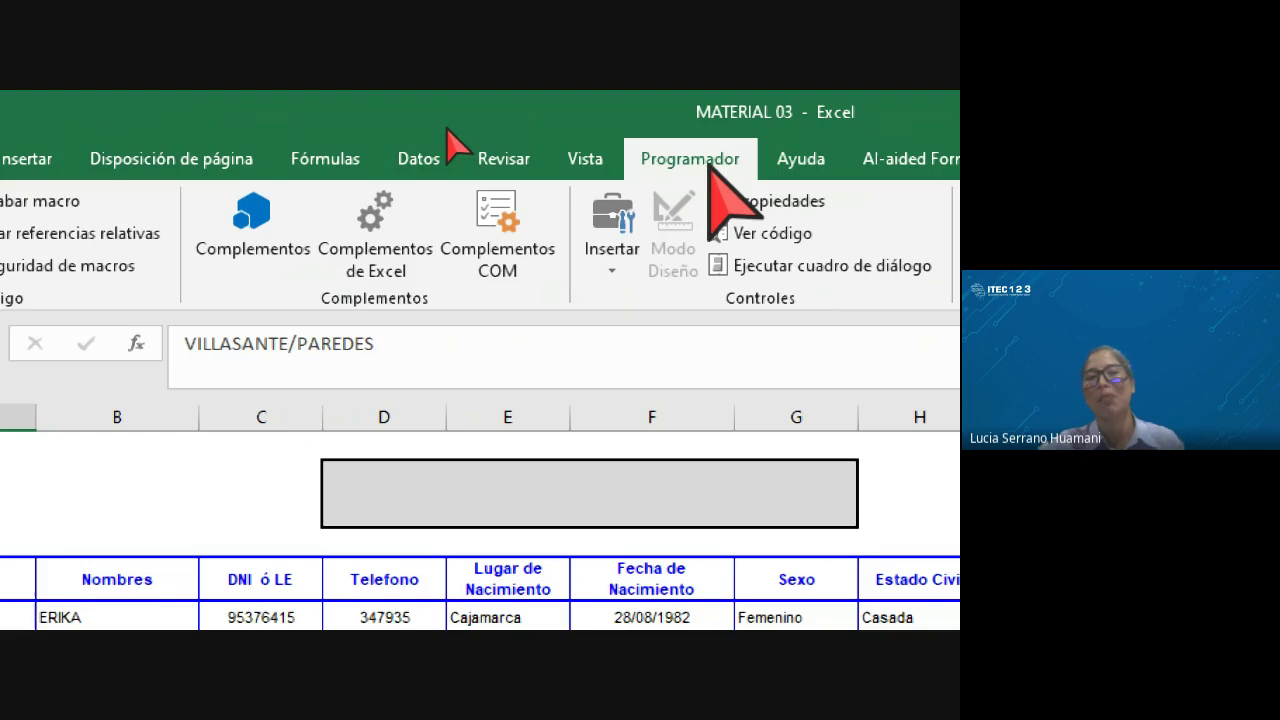
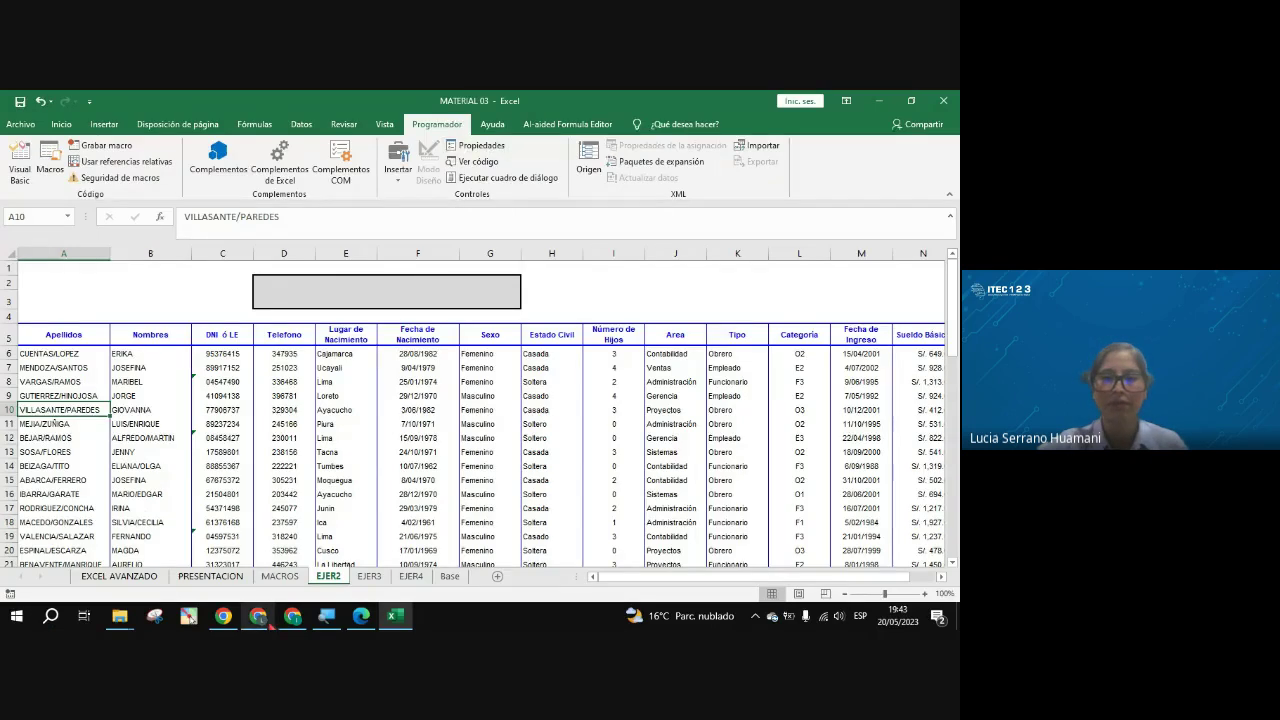
Step: Check the Google Meet call, then return to the MATERIAL 03 workbook in Excel
click(258, 615)
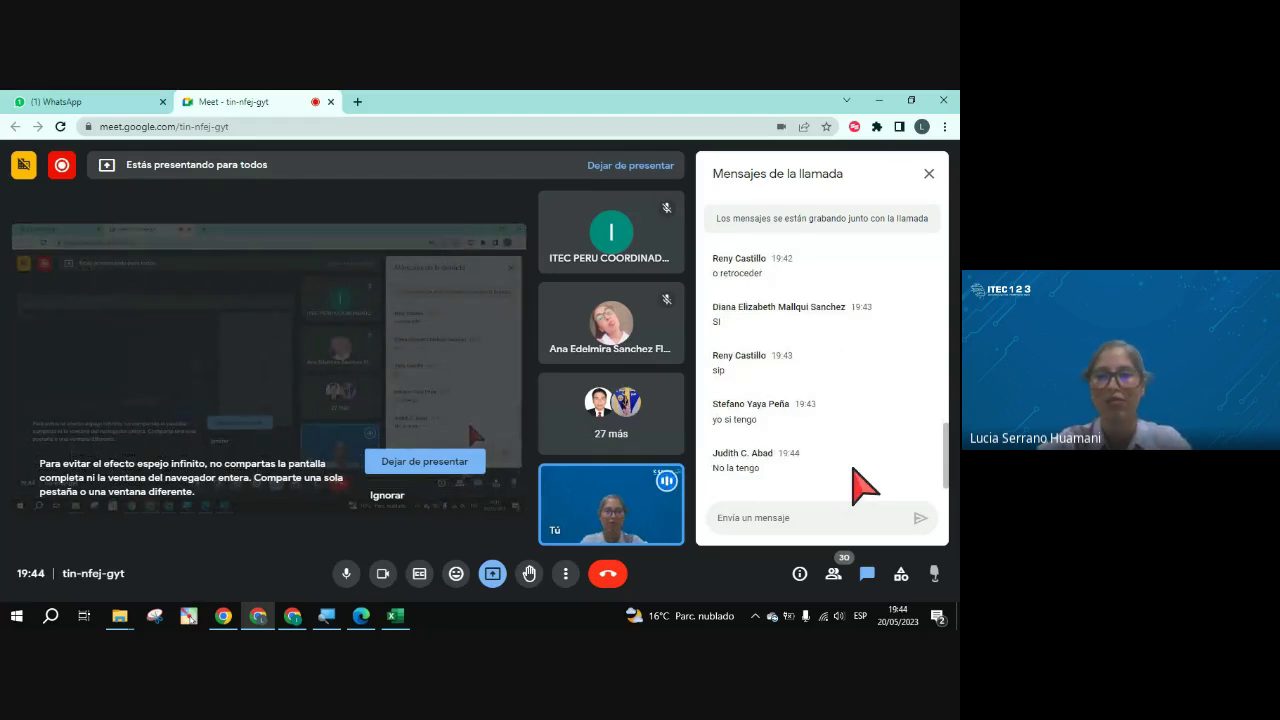
key(alt+Tab)
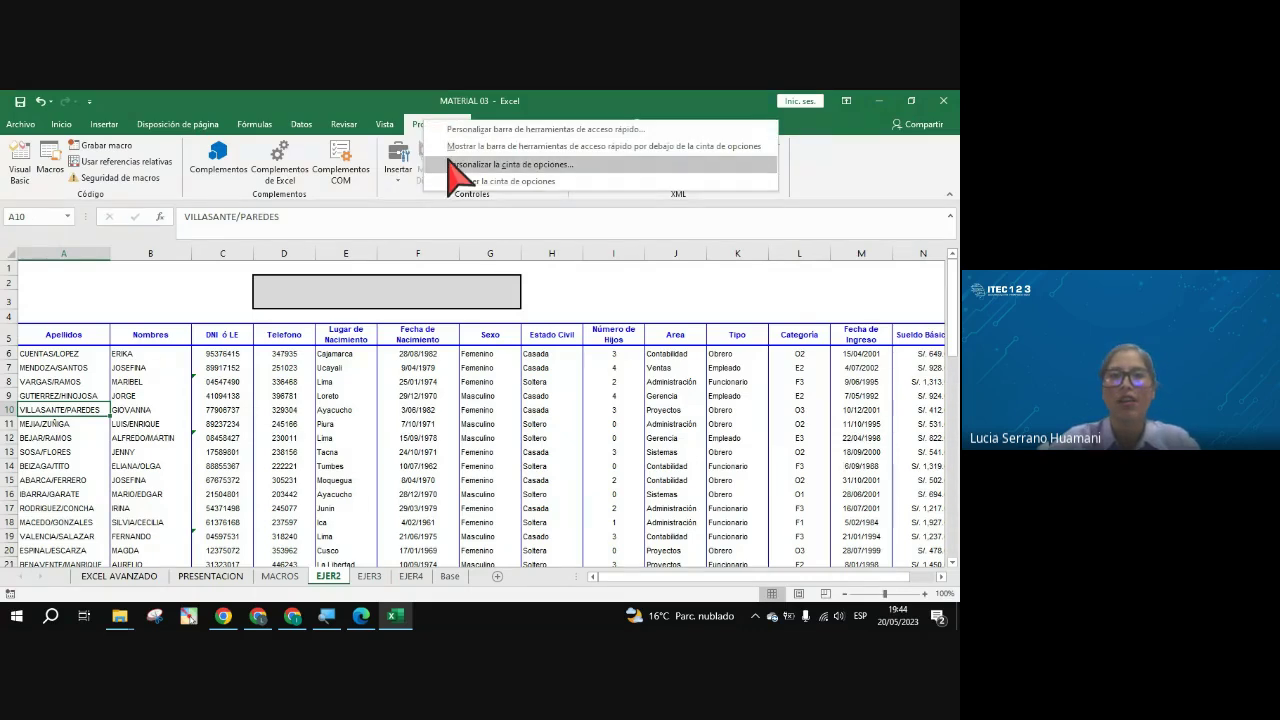
Step: Uncheck Programador in Personalizar la cinta de opciones and confirm with Aceptar
right_click(447, 177)
click(309, 223)
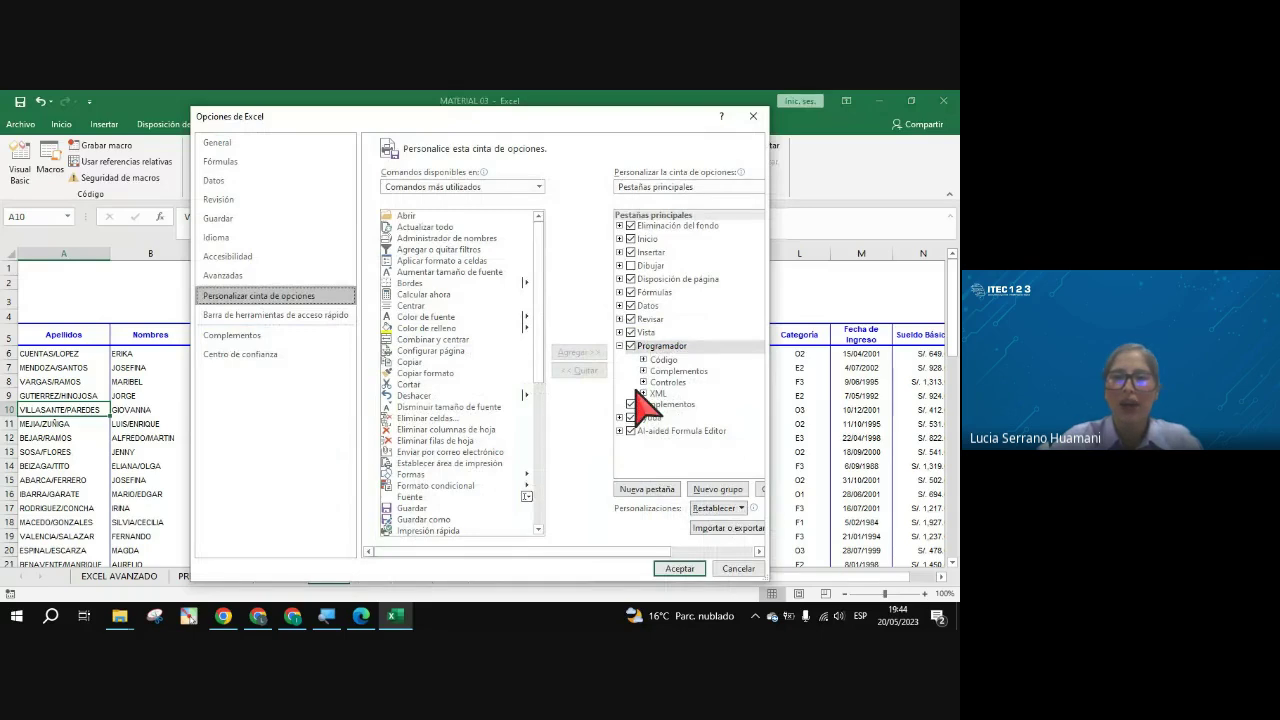
click(630, 346)
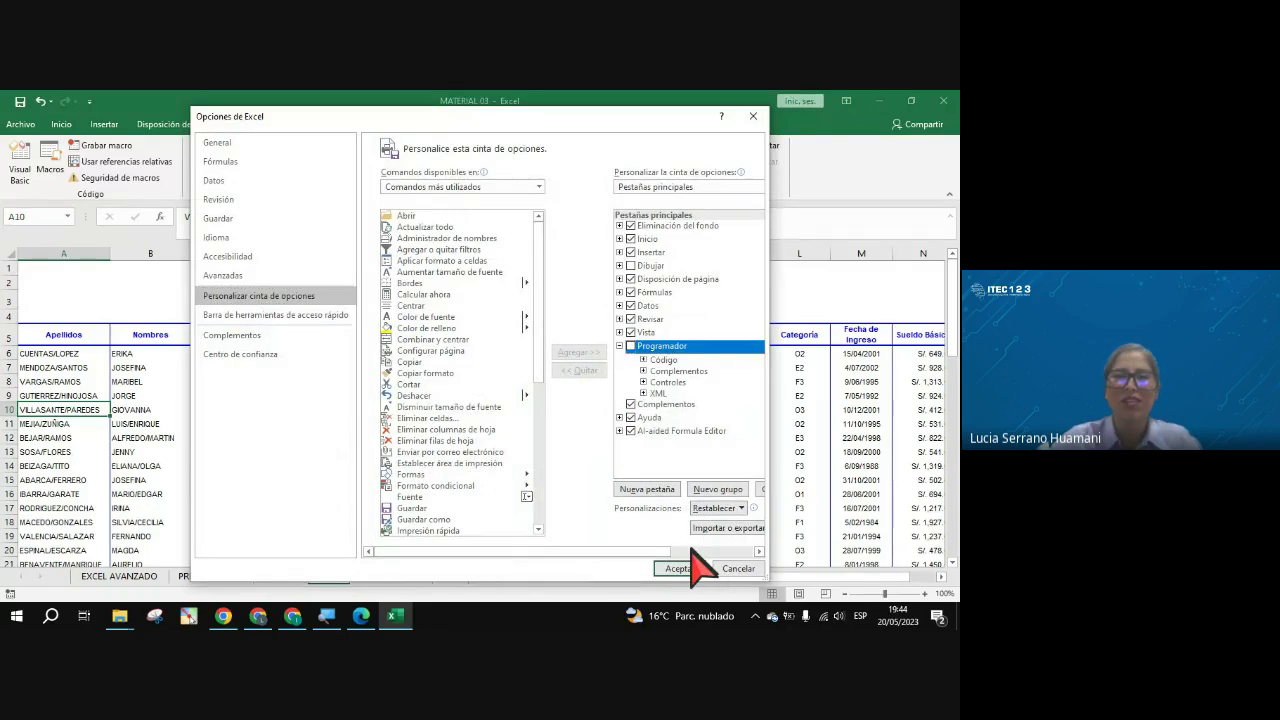
click(690, 566)
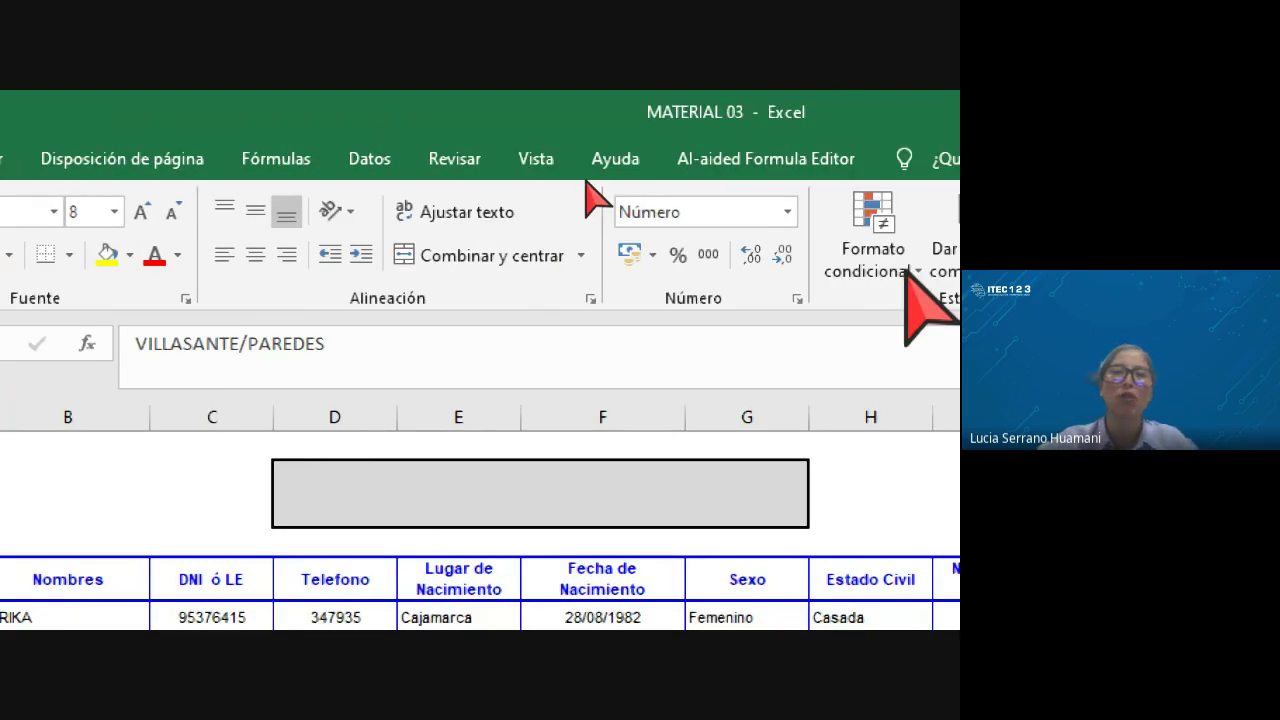
Step: From the Vista tab, re-check Programador in Personalizar la cinta de opciones and confirm with Aceptar
click(466, 162)
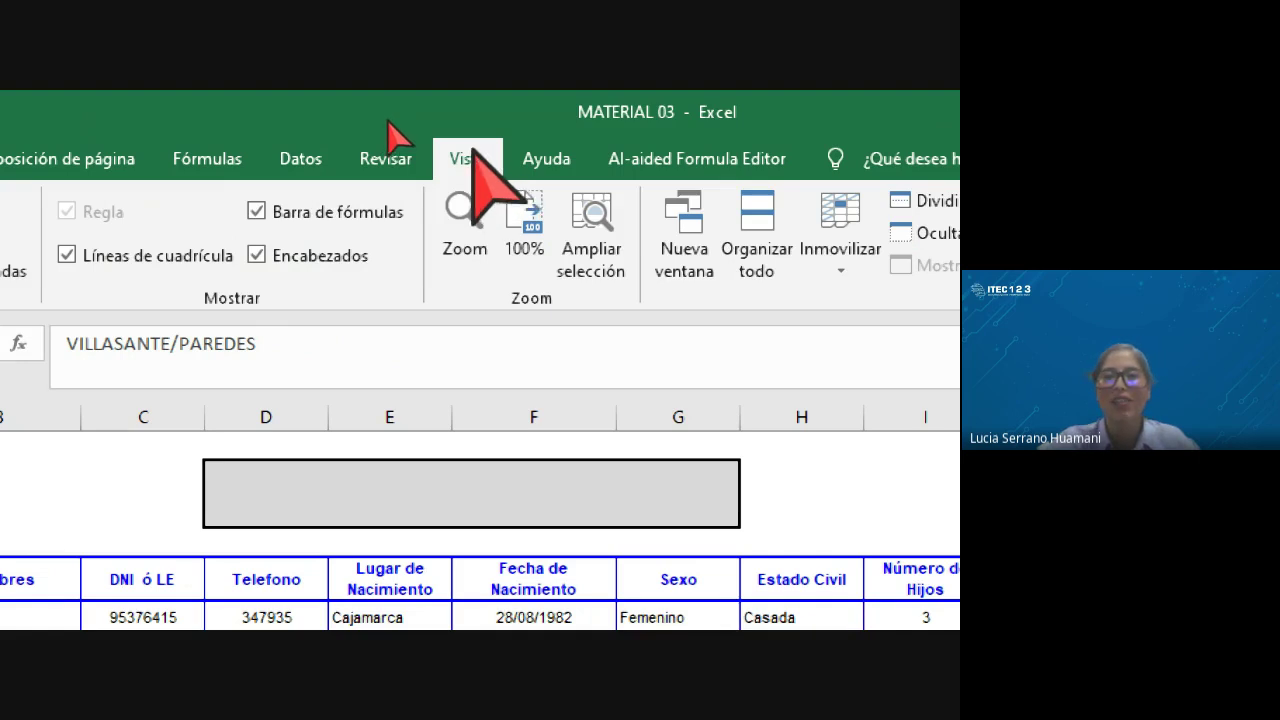
right_click(472, 150)
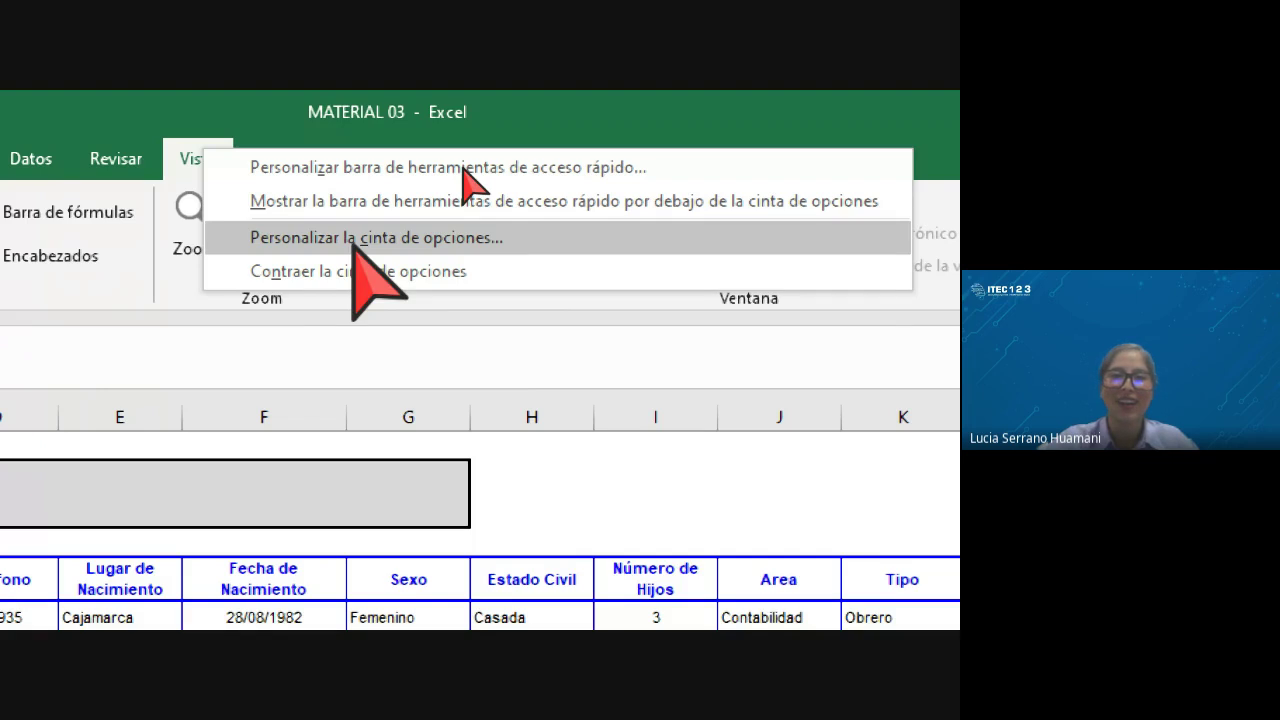
click(353, 244)
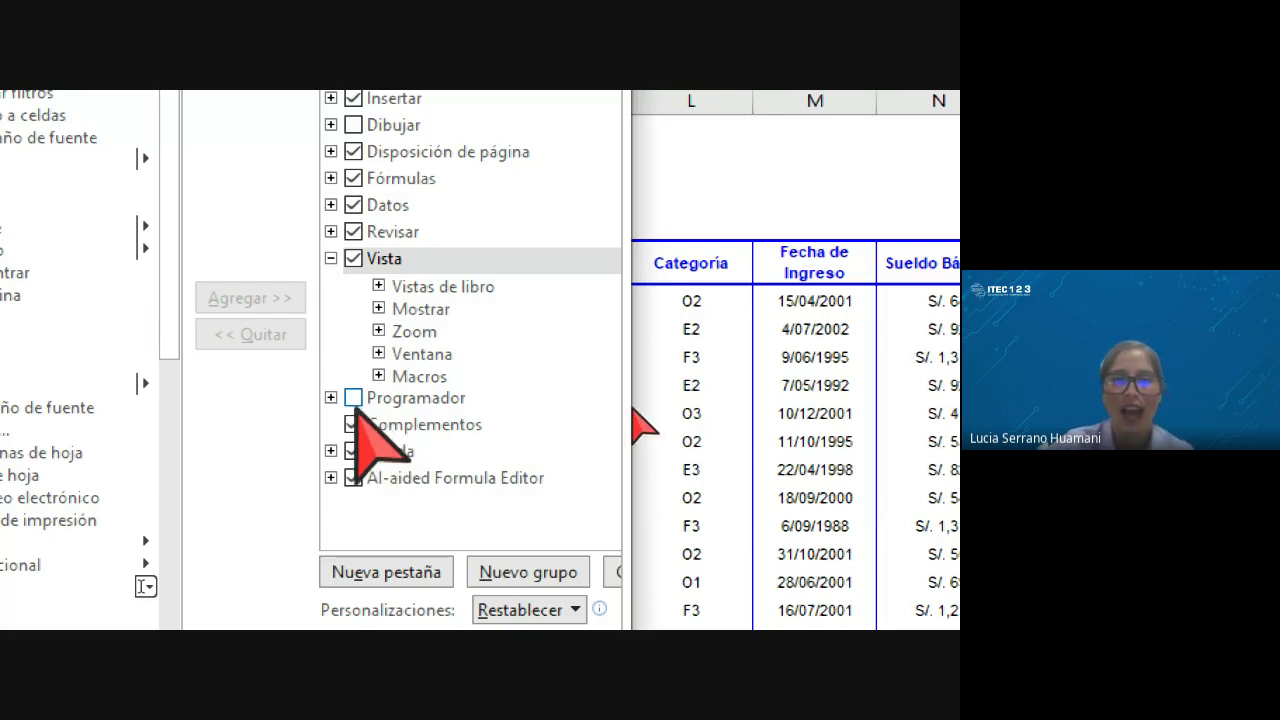
click(353, 398)
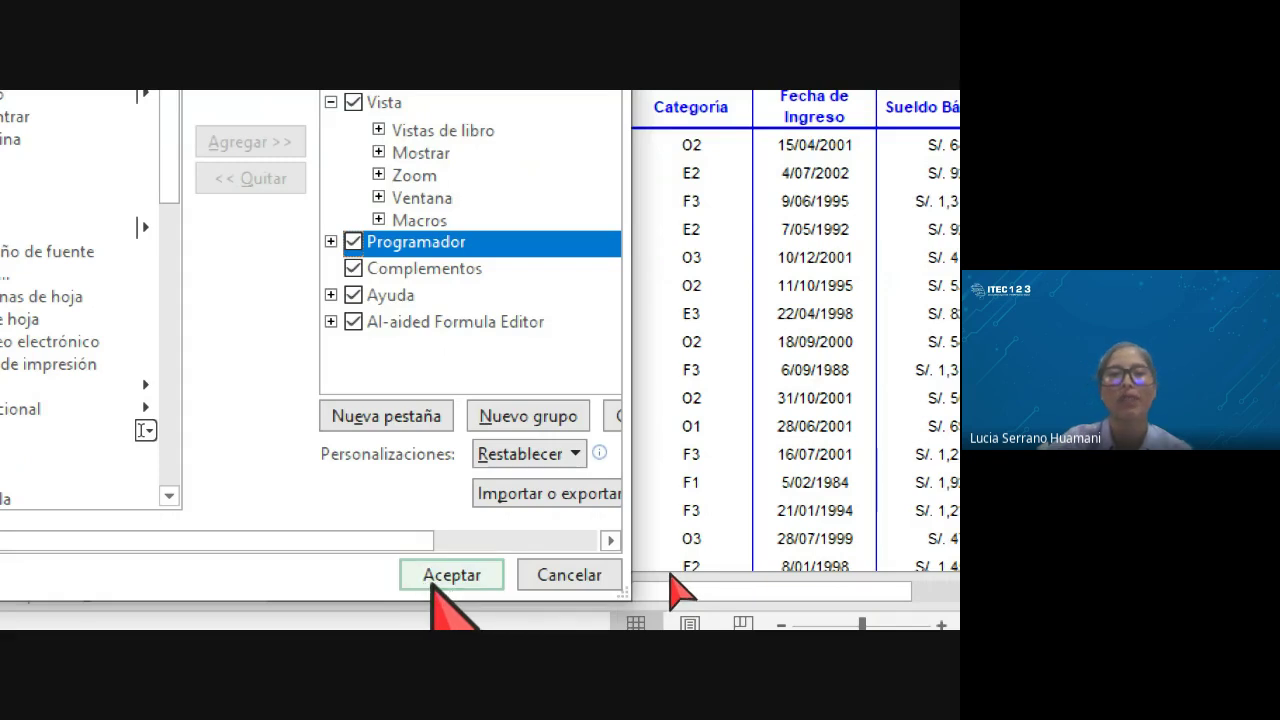
click(440, 580)
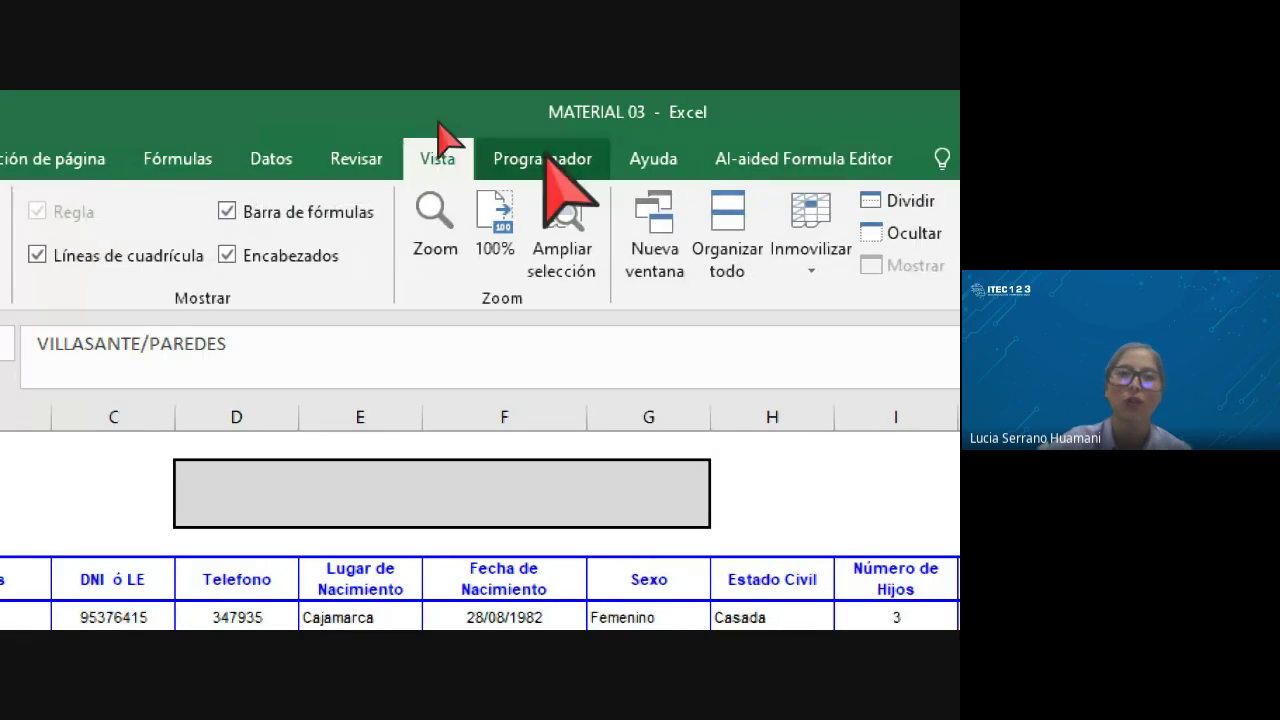
Step: Open the Programador tab, then switch to the Google Meet call in Chrome
click(547, 160)
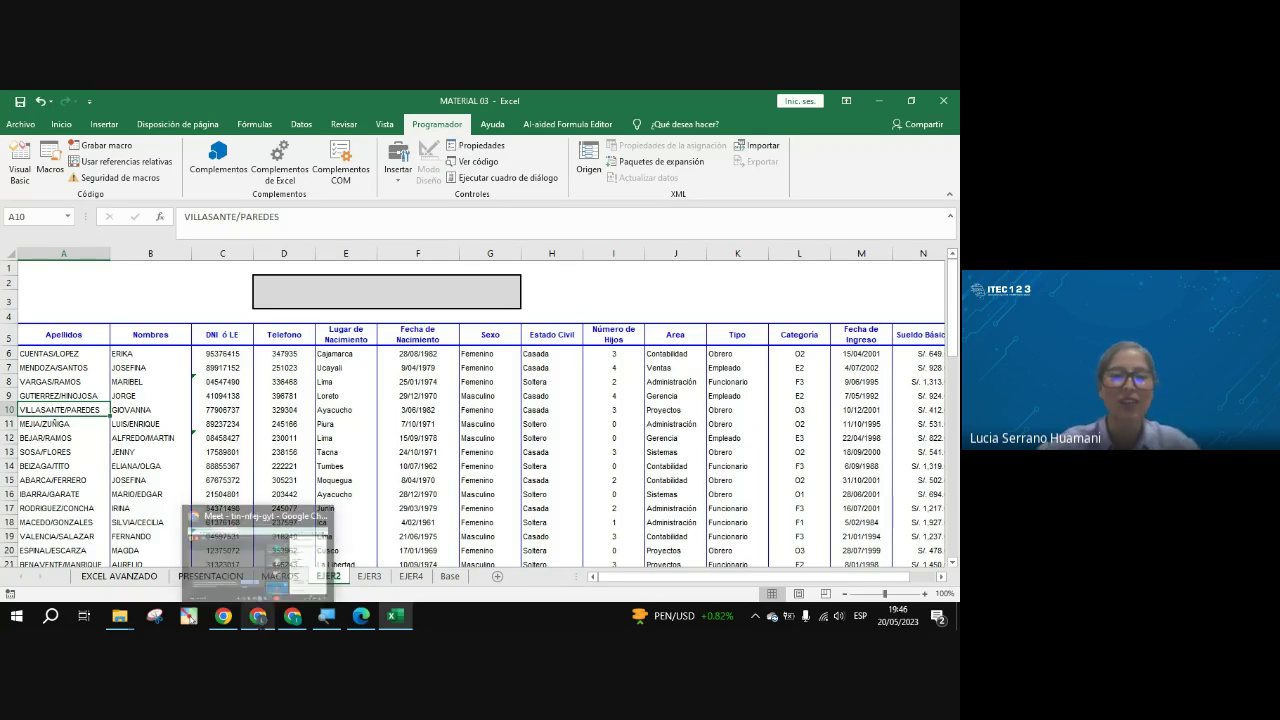
click(258, 615)
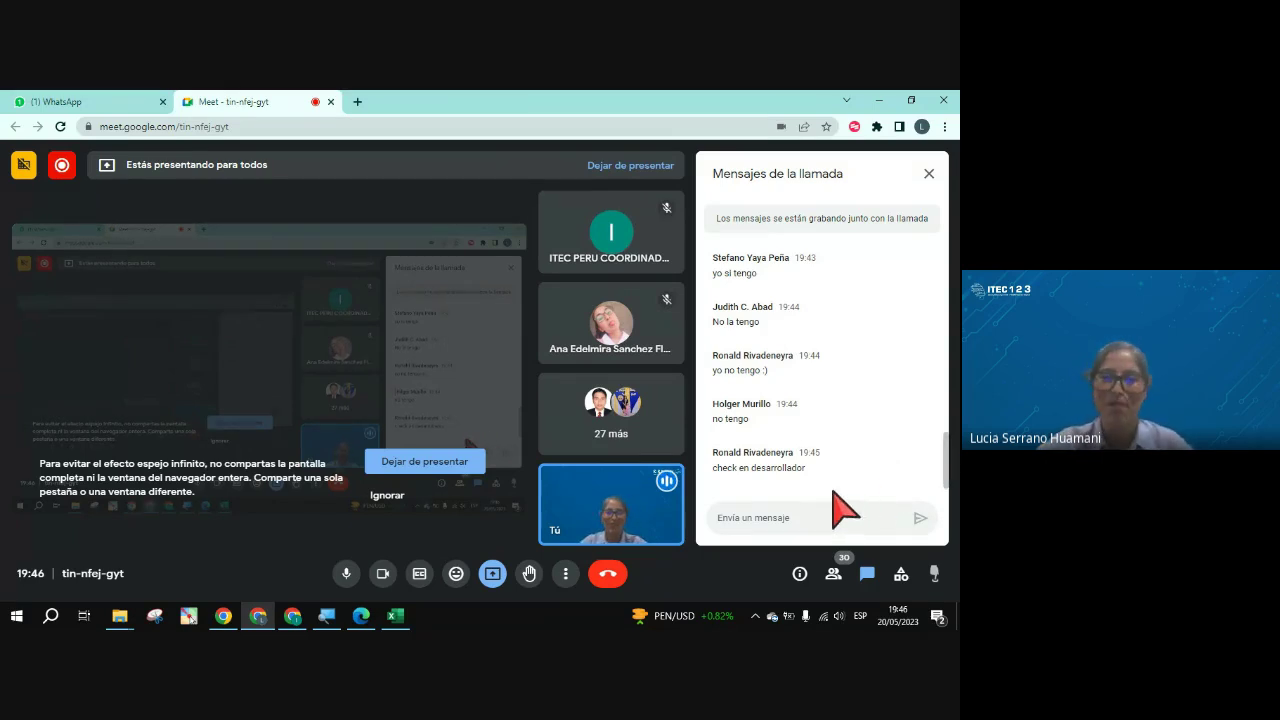
Step: Bring the MATERIAL 03 Excel workbook back to the front from the taskbar
click(396, 616)
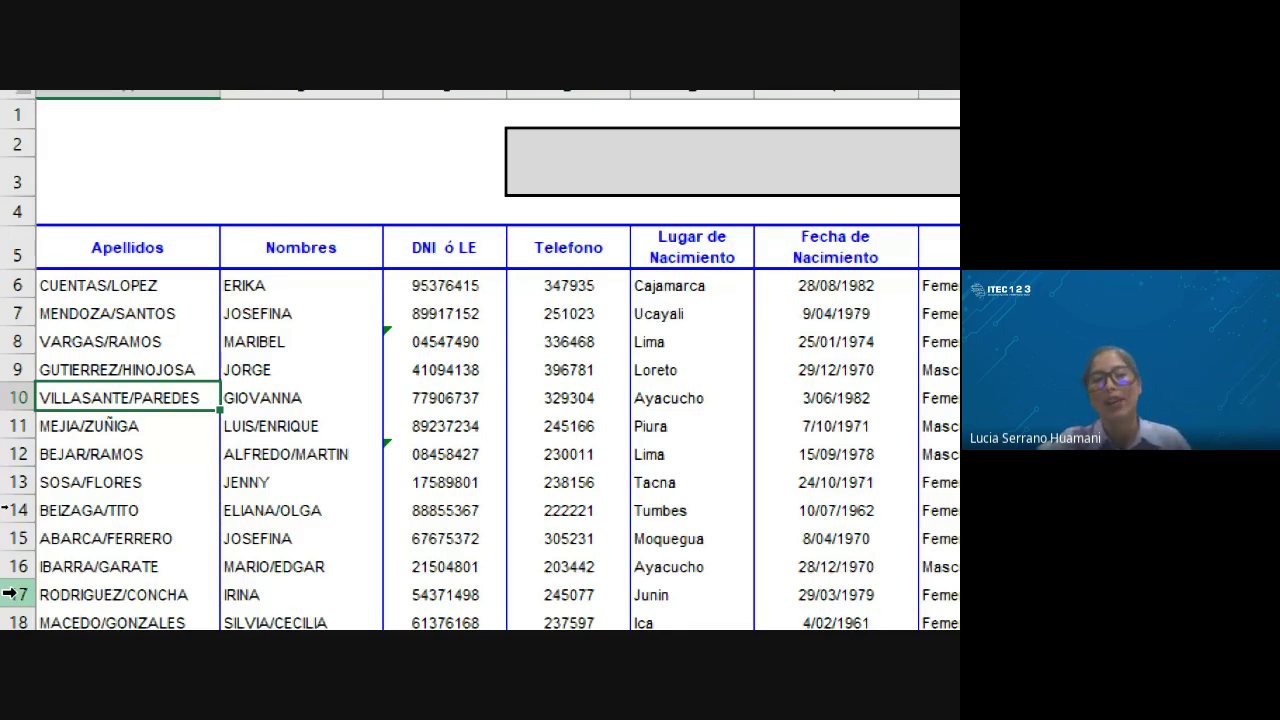
Step: Select row 10 on EJER2, the VILLASANTE/PAREDES record
click(10, 398)
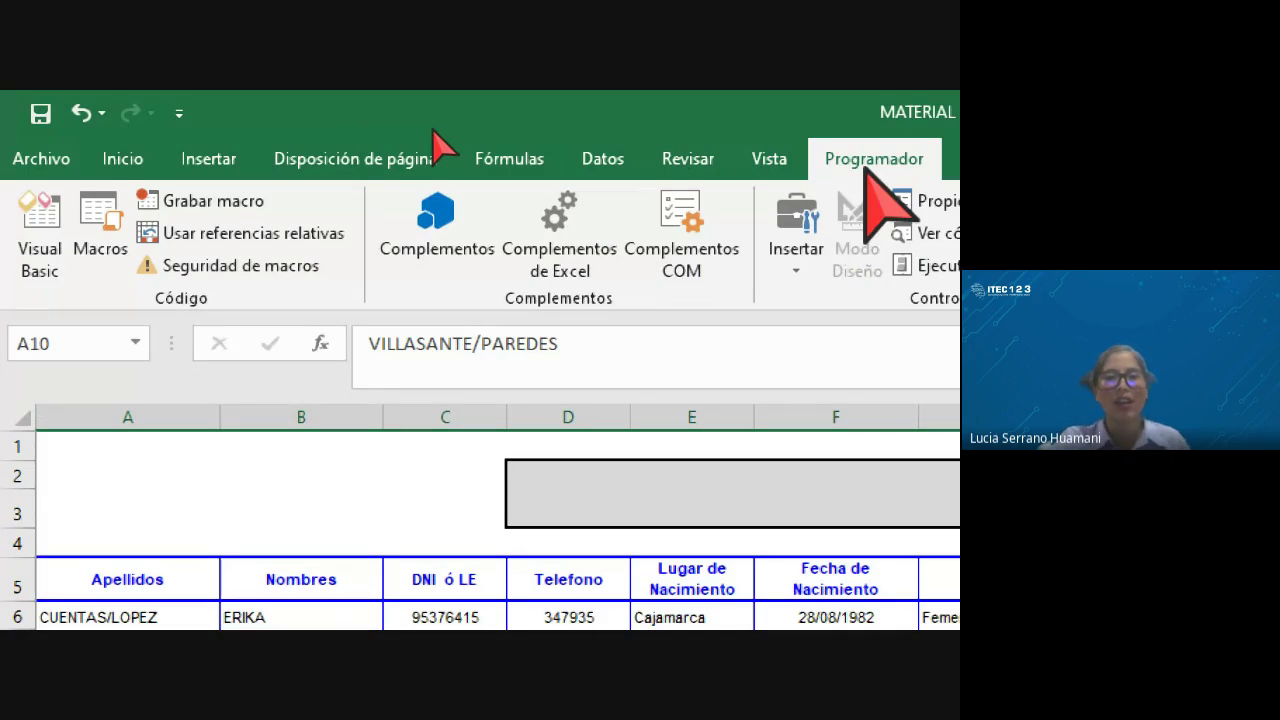
Step: Open the Grabar macro dialog from the Programador tab
click(186, 205)
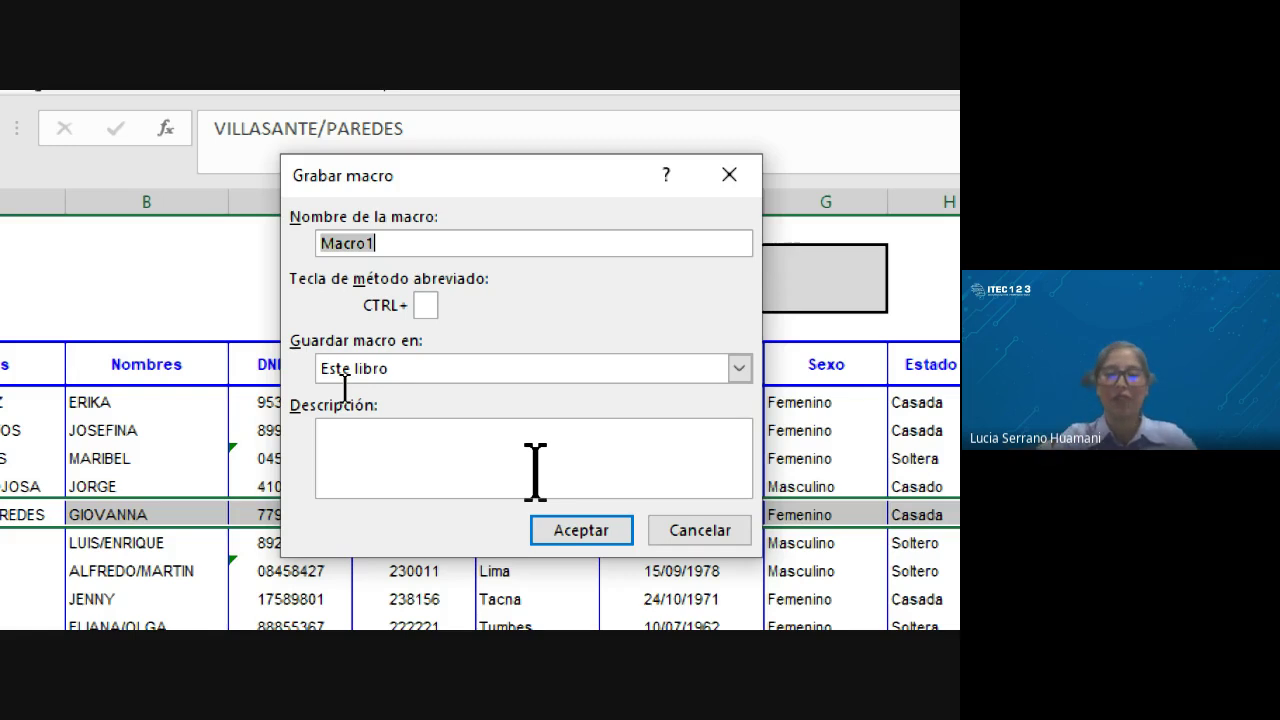
Step: Replace the default name Macro1 with INSERTAR_FILA, stored in Este libro
key(BackSpace)
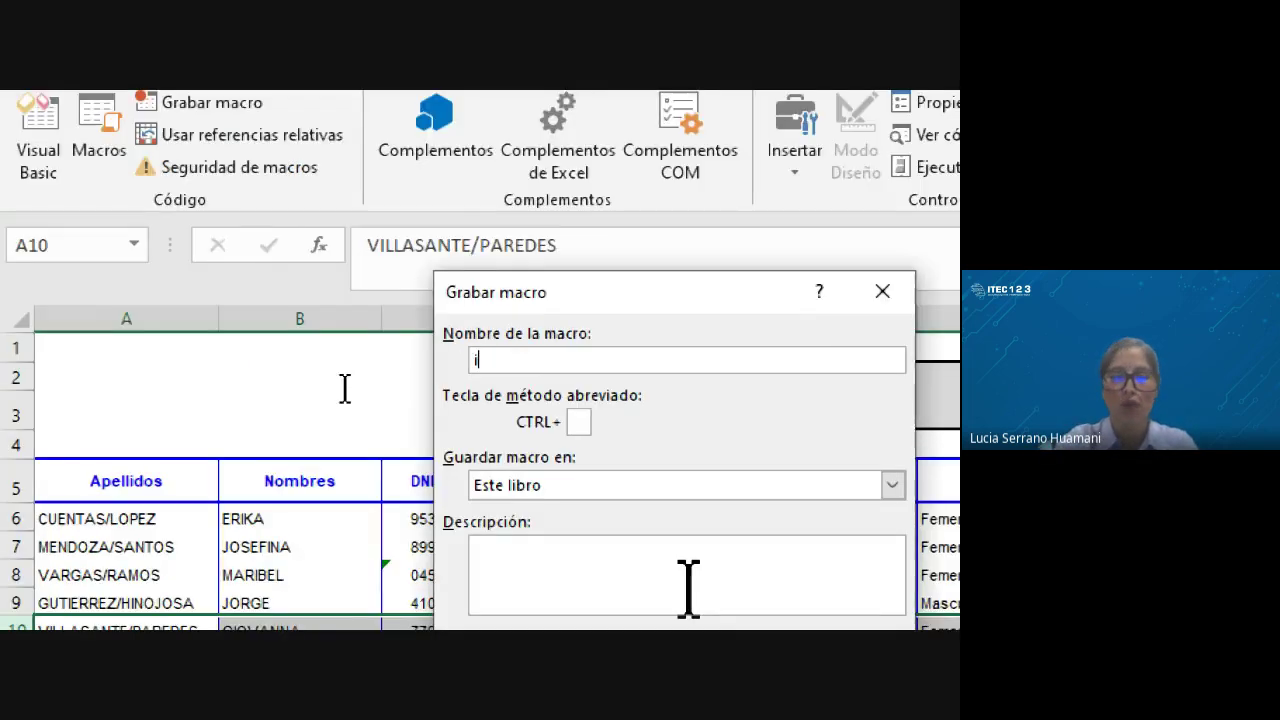
text(INSER)
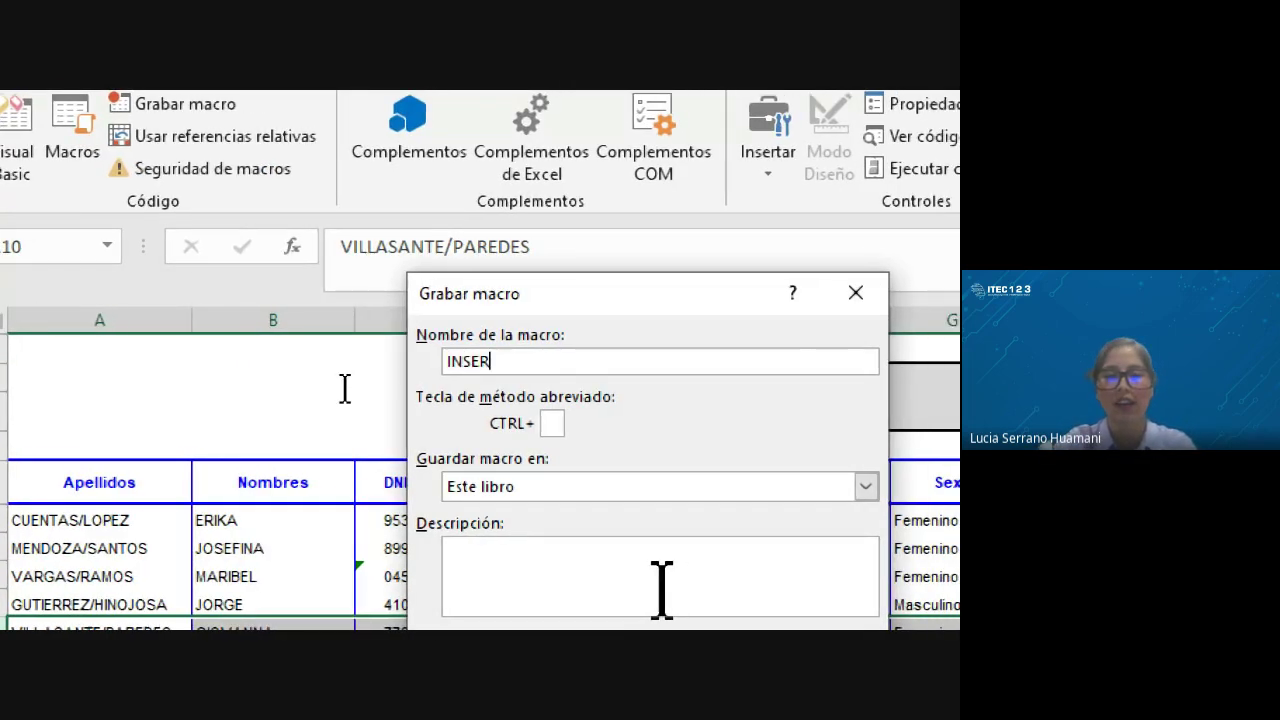
text(TAR)
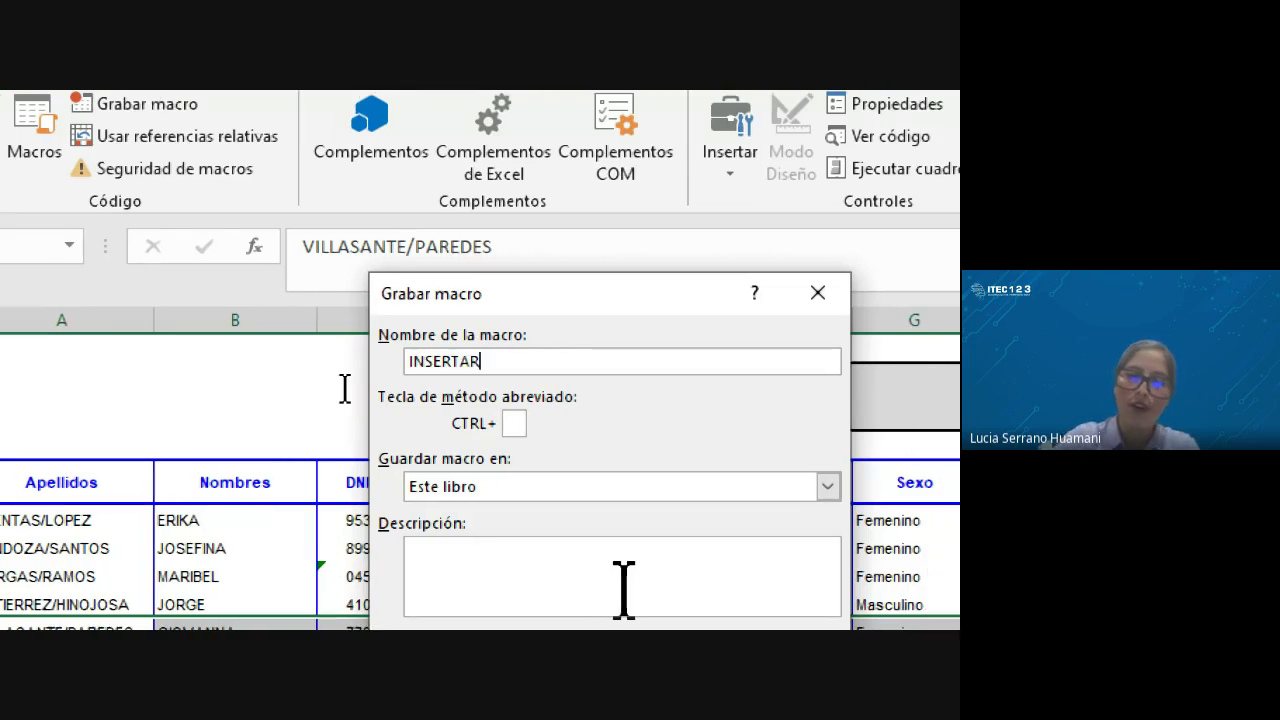
text(_FILA)
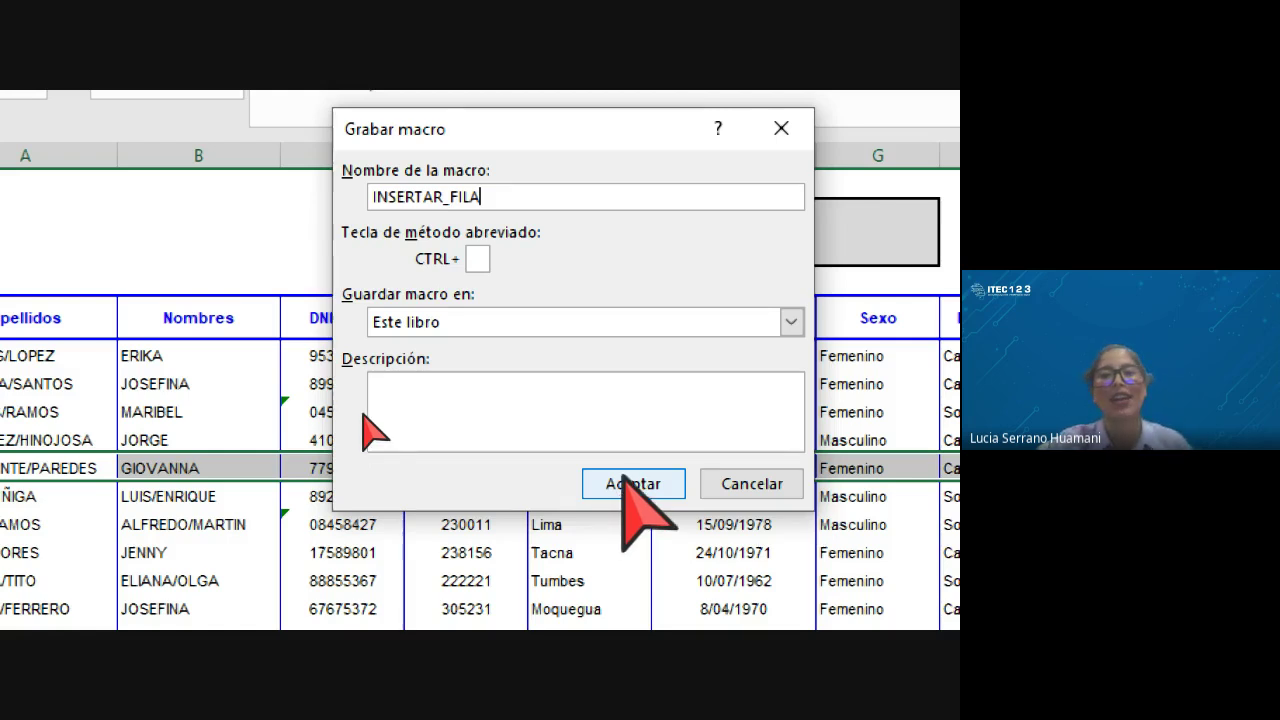
Step: Start recording, then insert a blank row 10 above VILLASANTE/PAREDES with Insertar
click(623, 474)
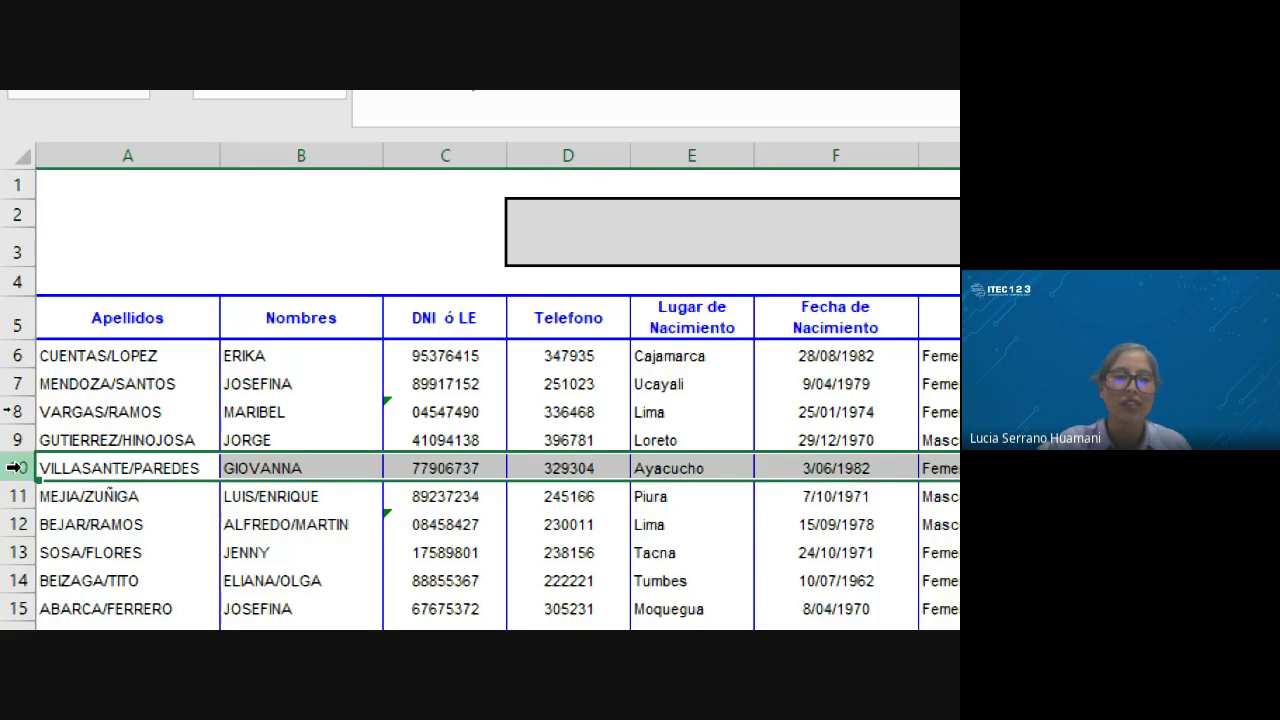
right_click(16, 467)
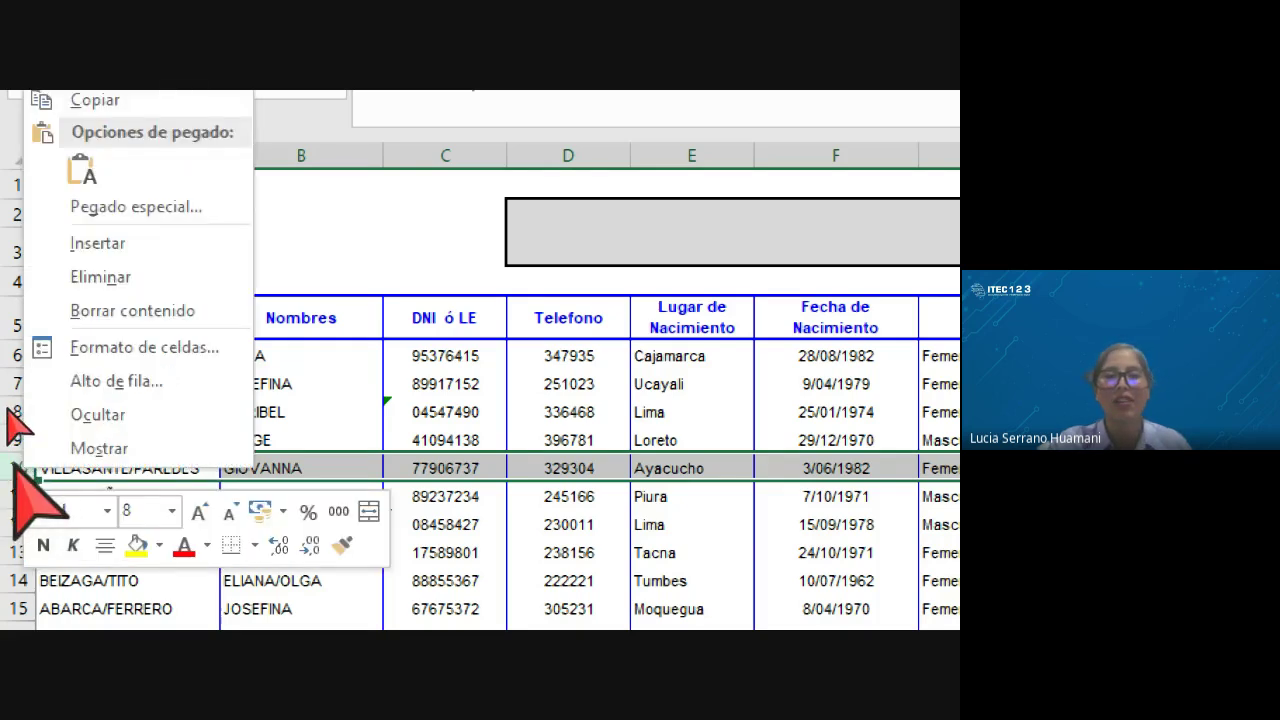
click(97, 243)
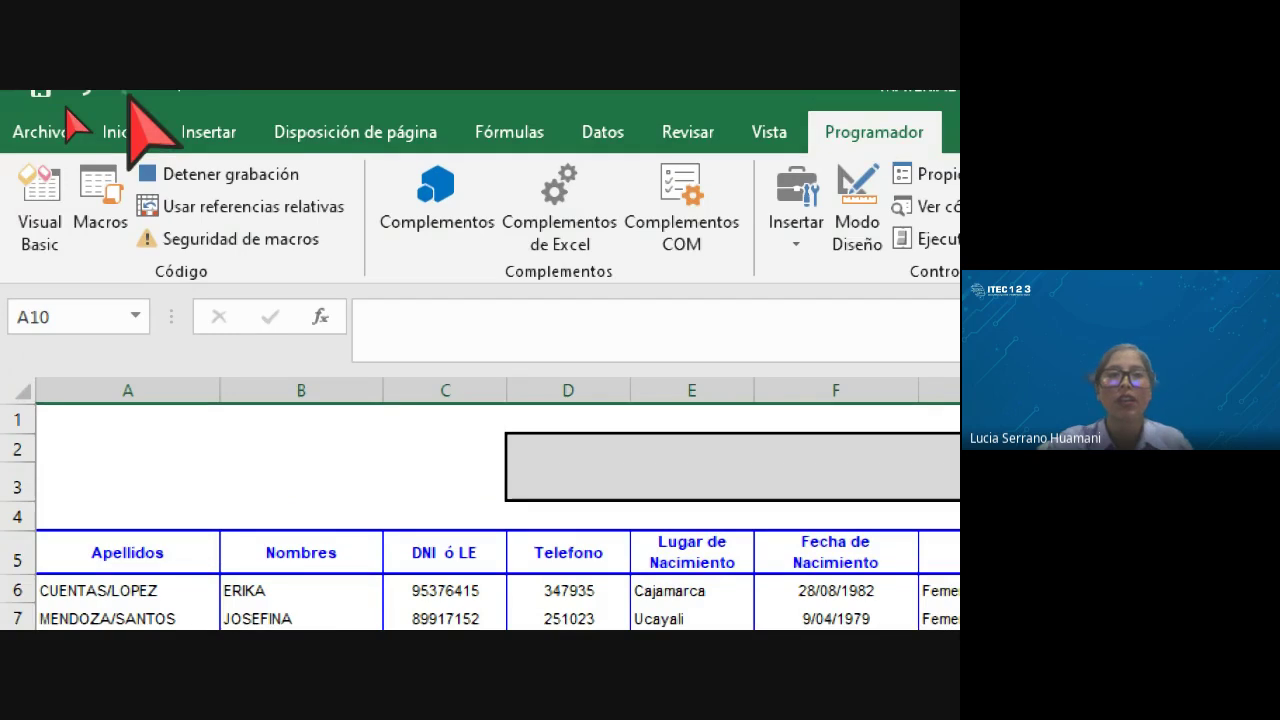
Step: Click Detener grabación on the Programador tab to end the INSERTAR_FILA recording
click(190, 176)
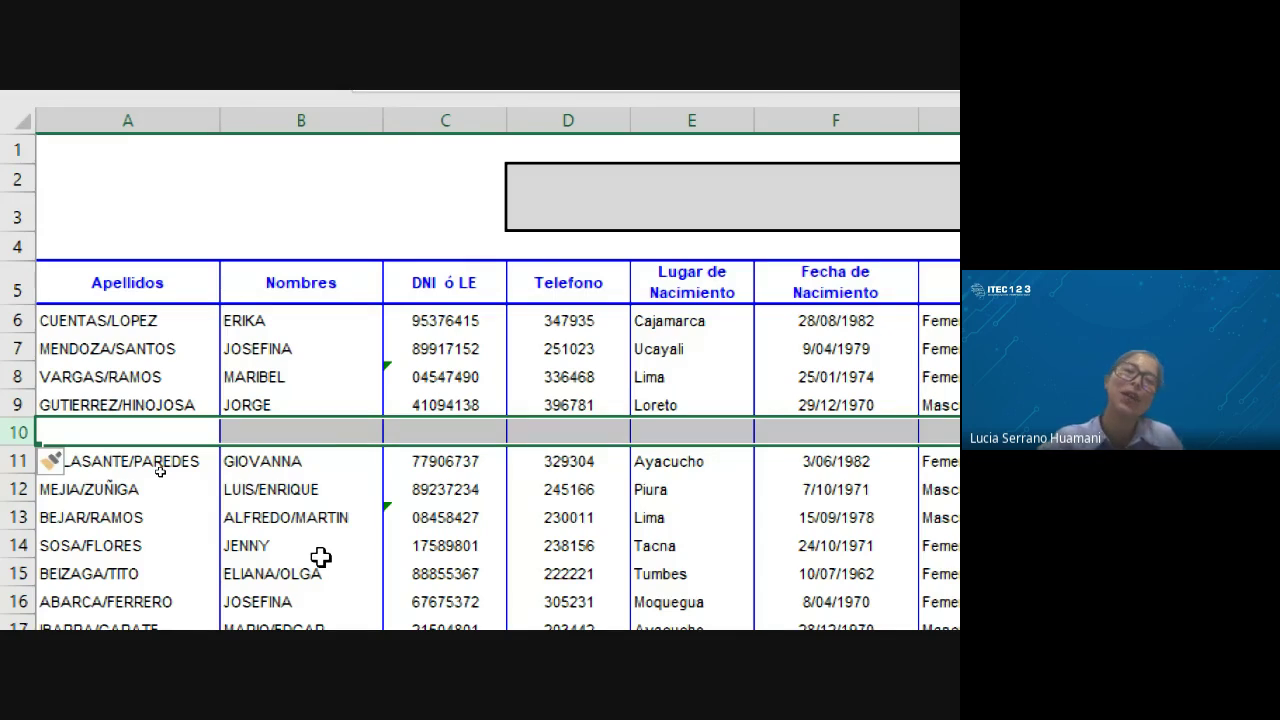
Step: Delete the blank row 10 via Eliminar so VILLASANTE/PAREDES sits below GUTIERREZ/HINOJOSA, then select row 13
click(131, 427)
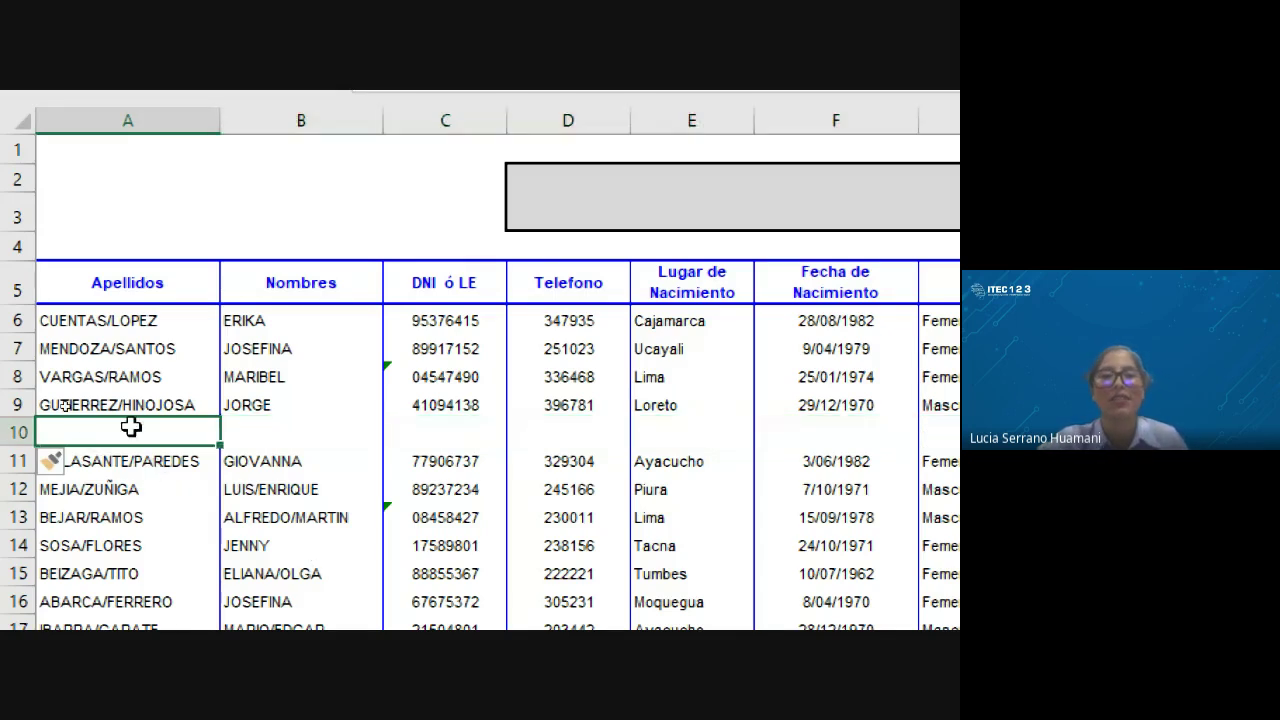
click(12, 431)
right_click(12, 431)
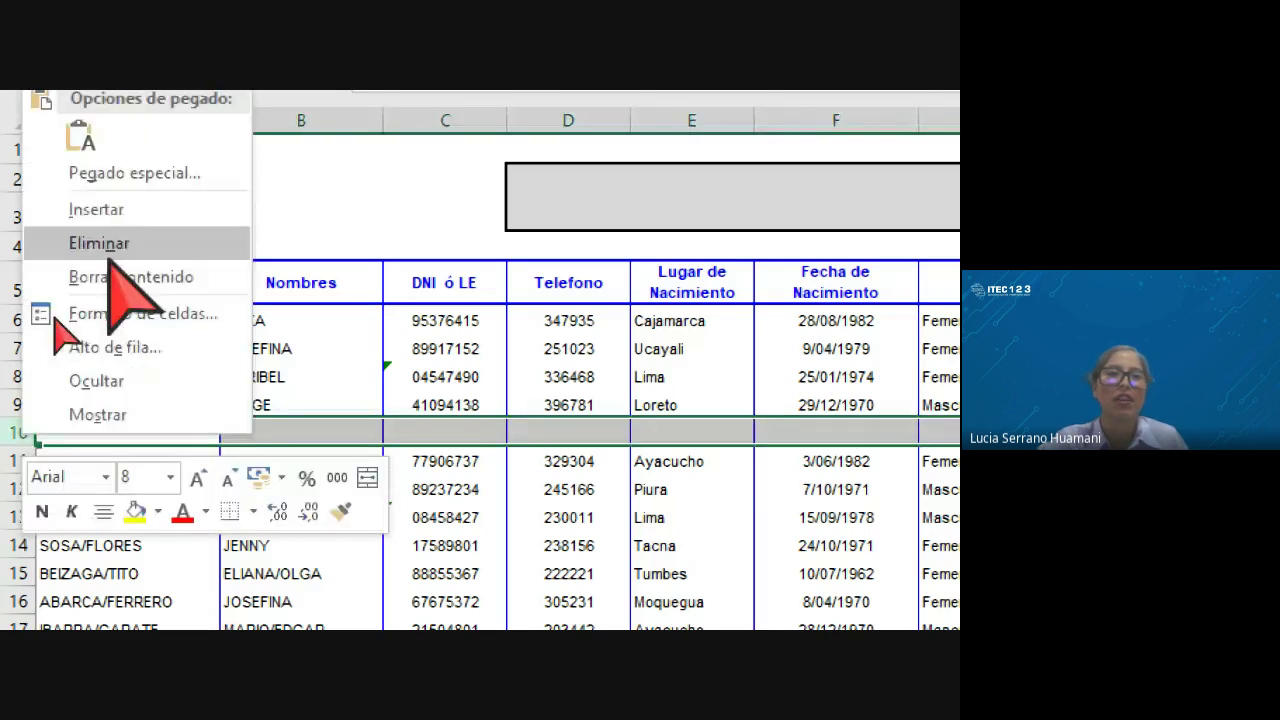
click(110, 243)
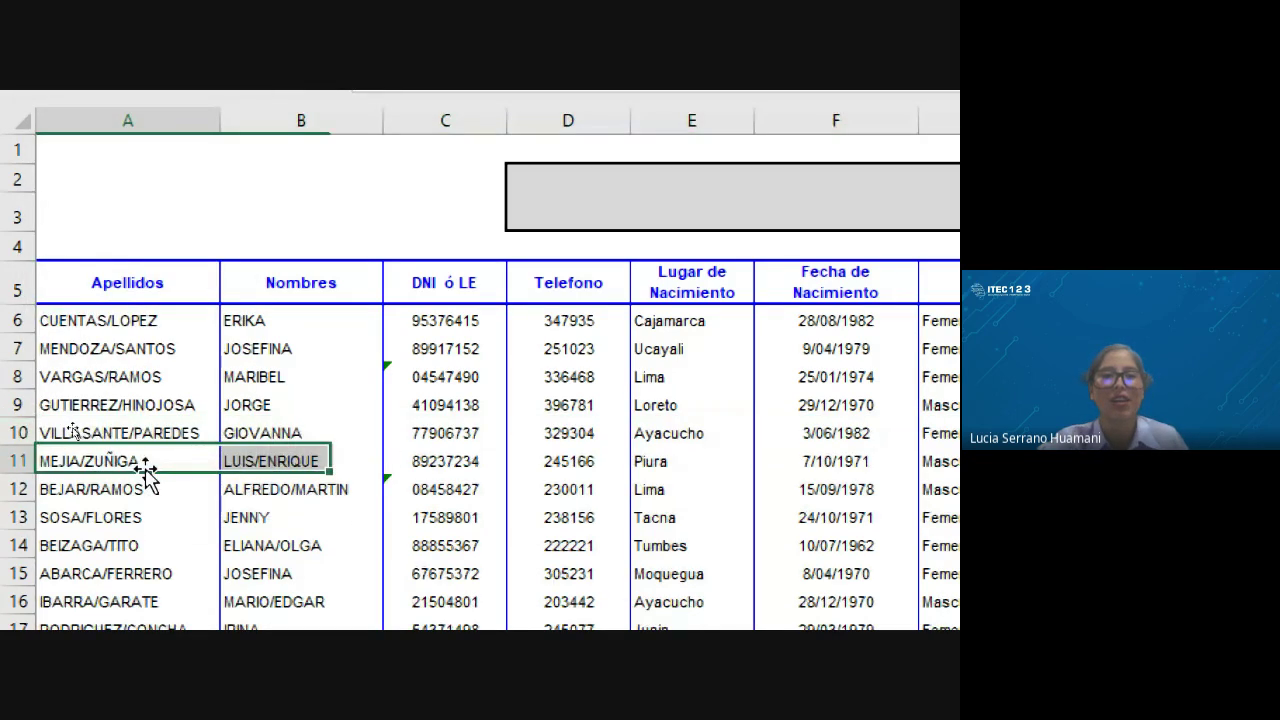
click(57, 432)
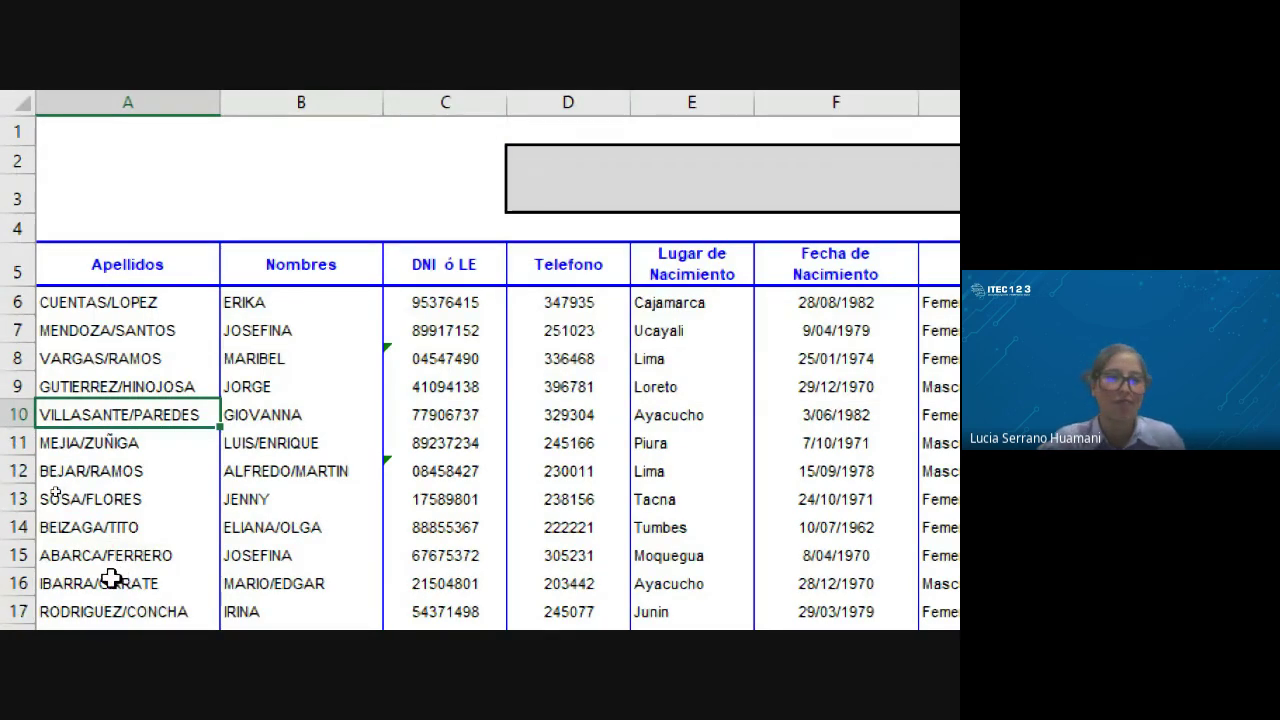
click(12, 498)
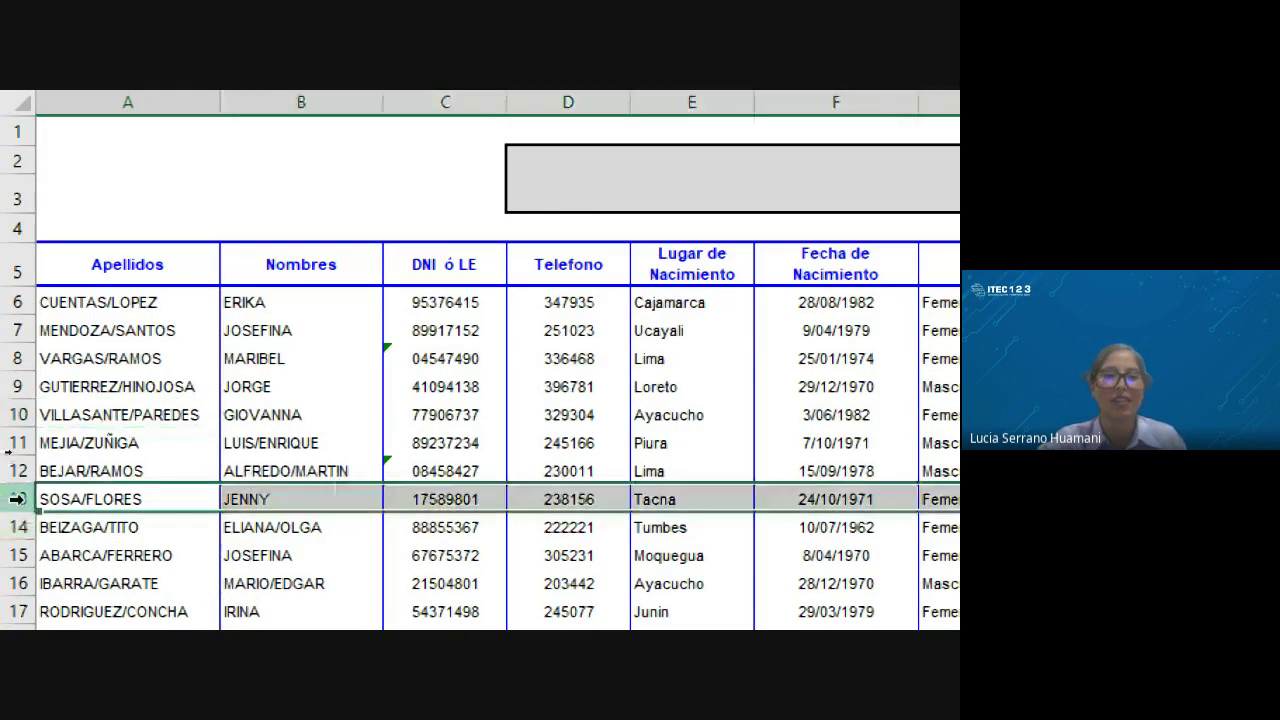
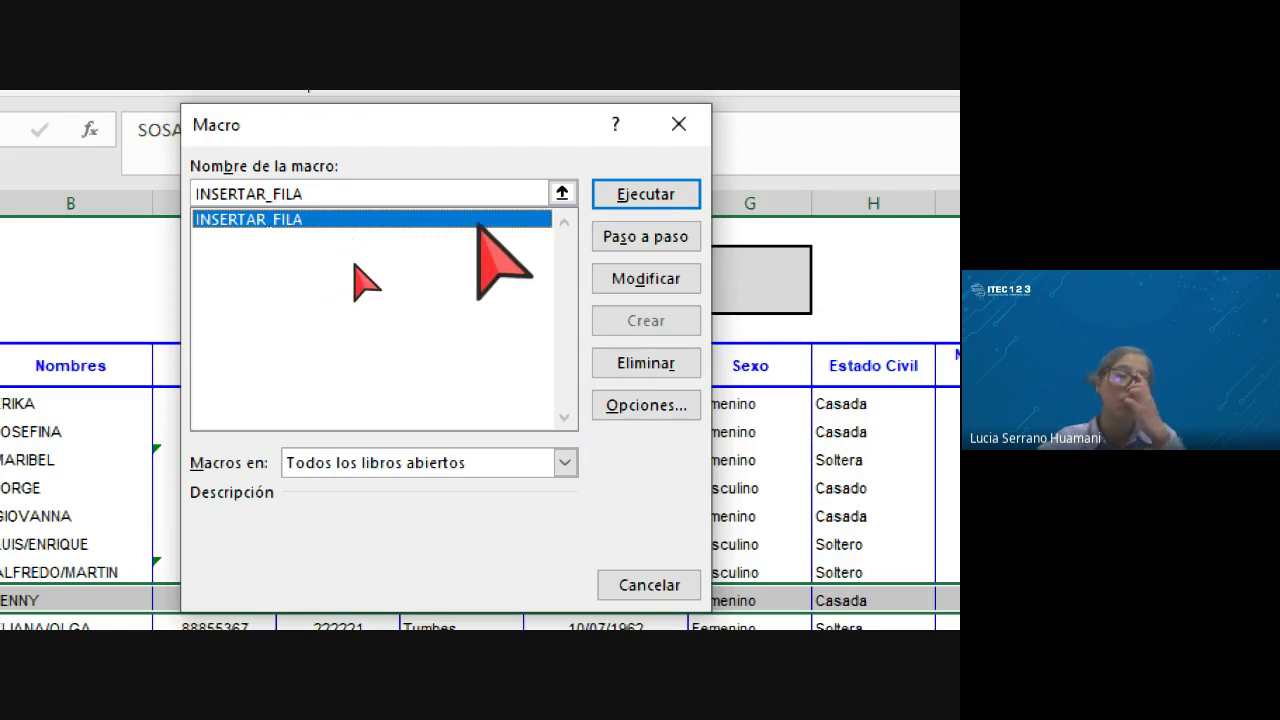
Step: Run the INSERTAR_FILA macro, then delete the blank row 13 it inserted
click(621, 193)
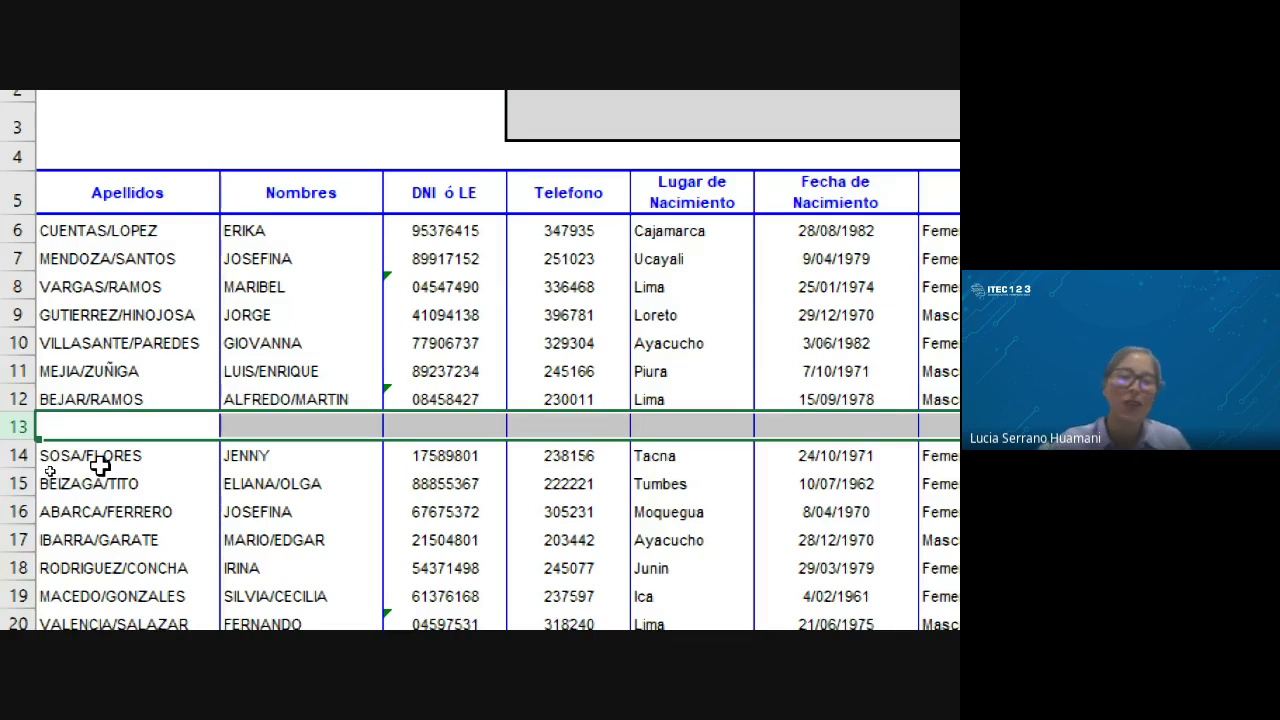
right_click(17, 427)
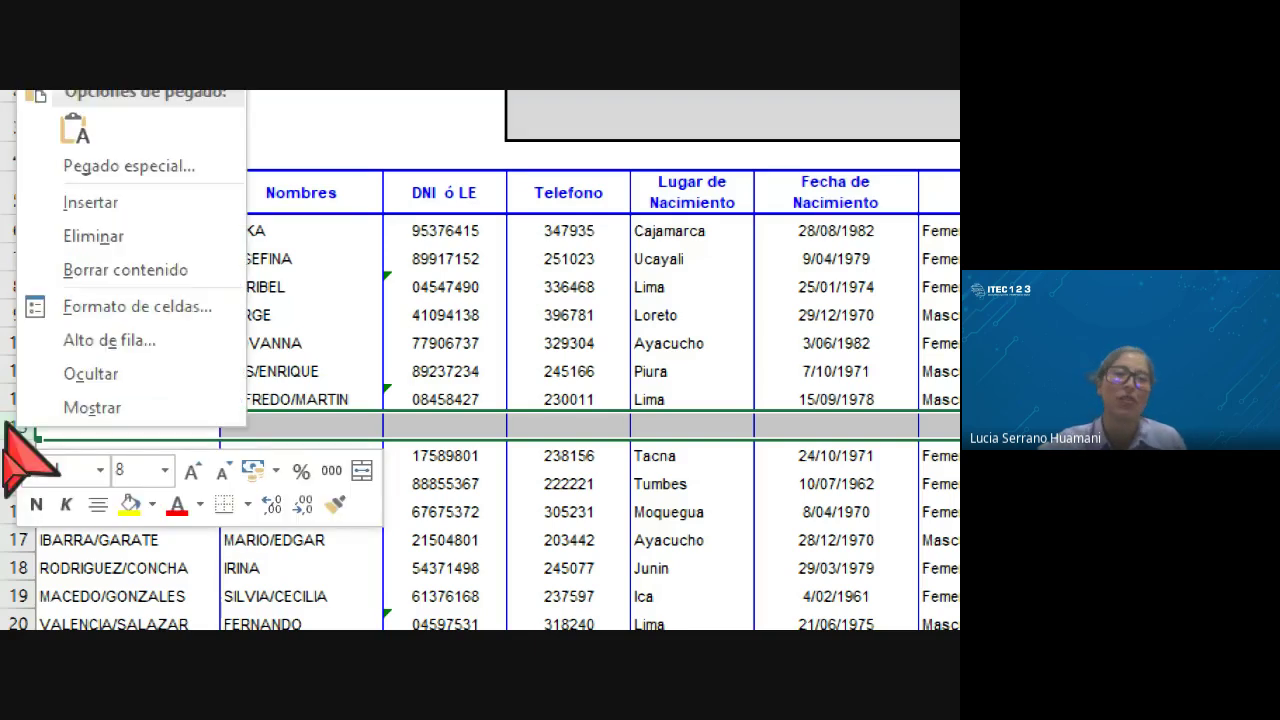
click(118, 236)
click(88, 425)
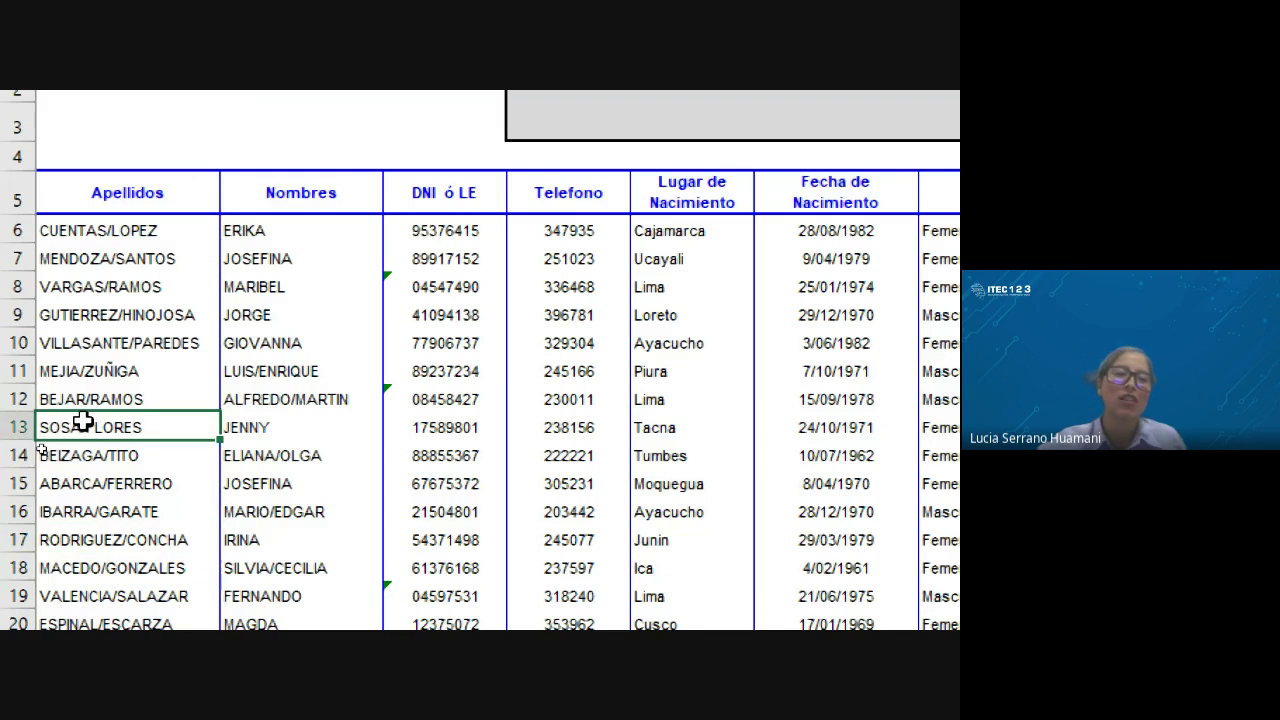
Step: Select row 12, run INSERTAR_FILA again, and delete the inserted blank row 12
drag(17, 398, 5, 130)
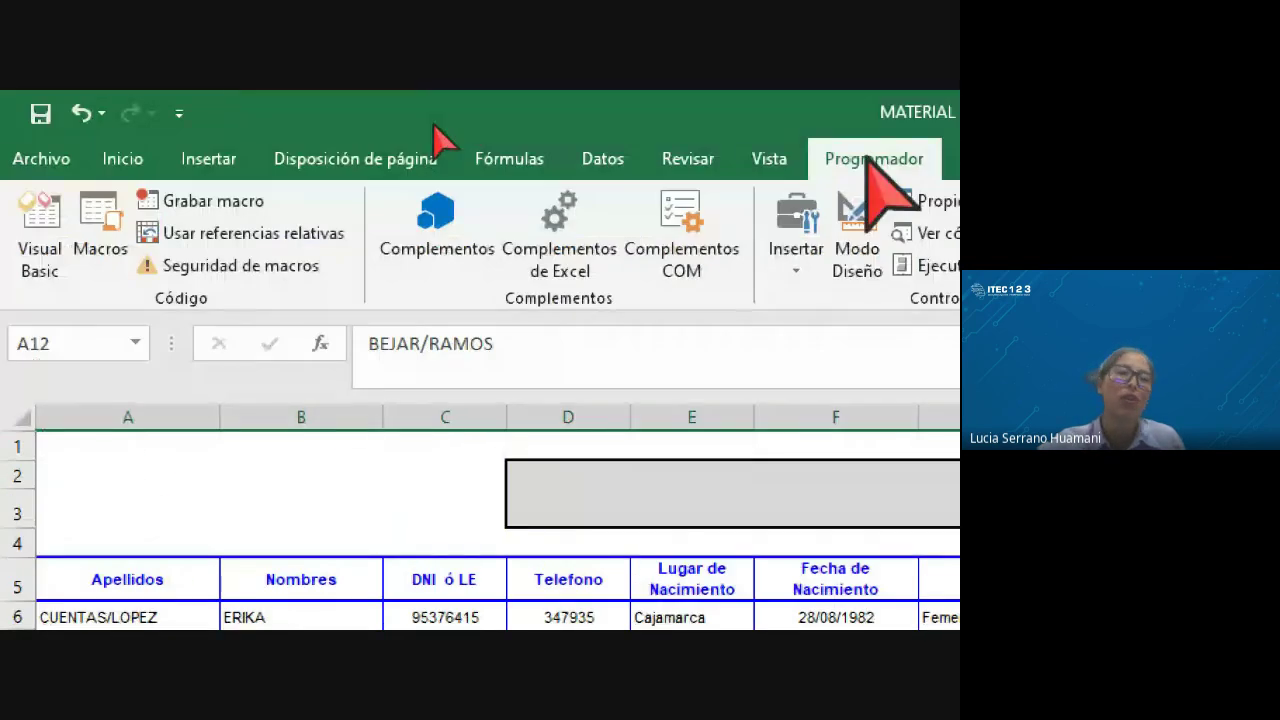
click(85, 265)
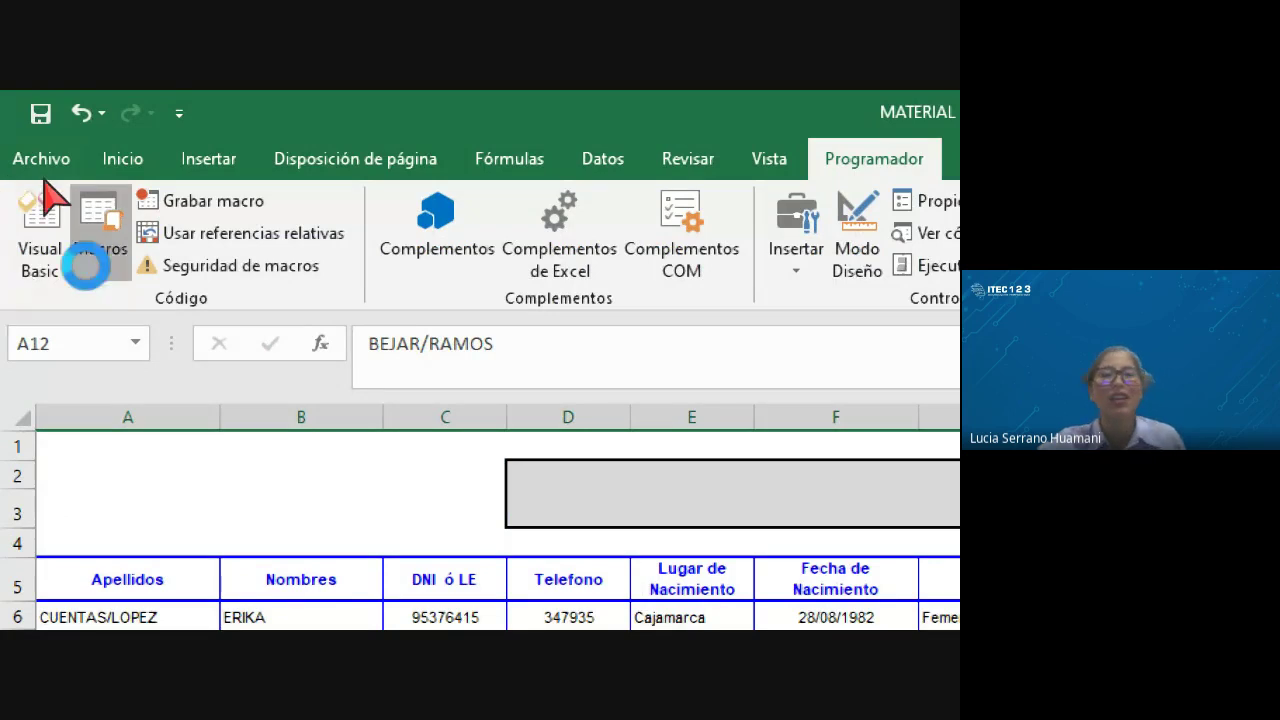
click(860, 218)
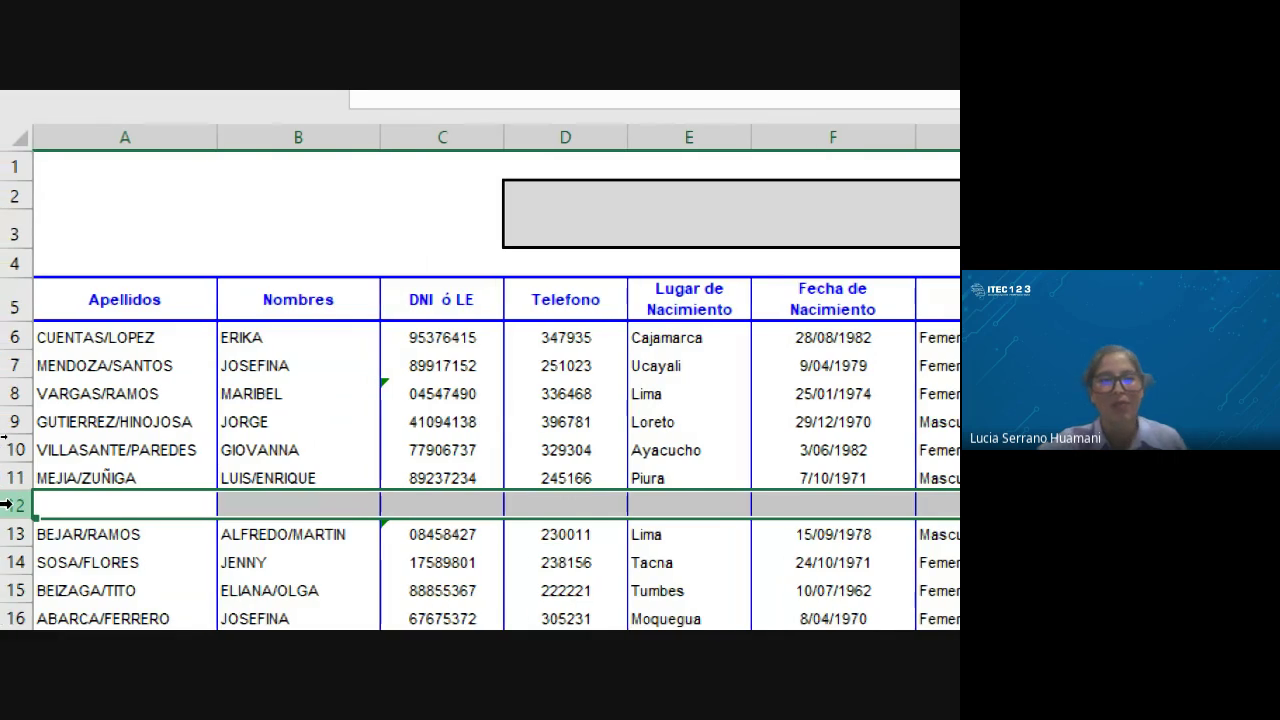
right_click(6, 505)
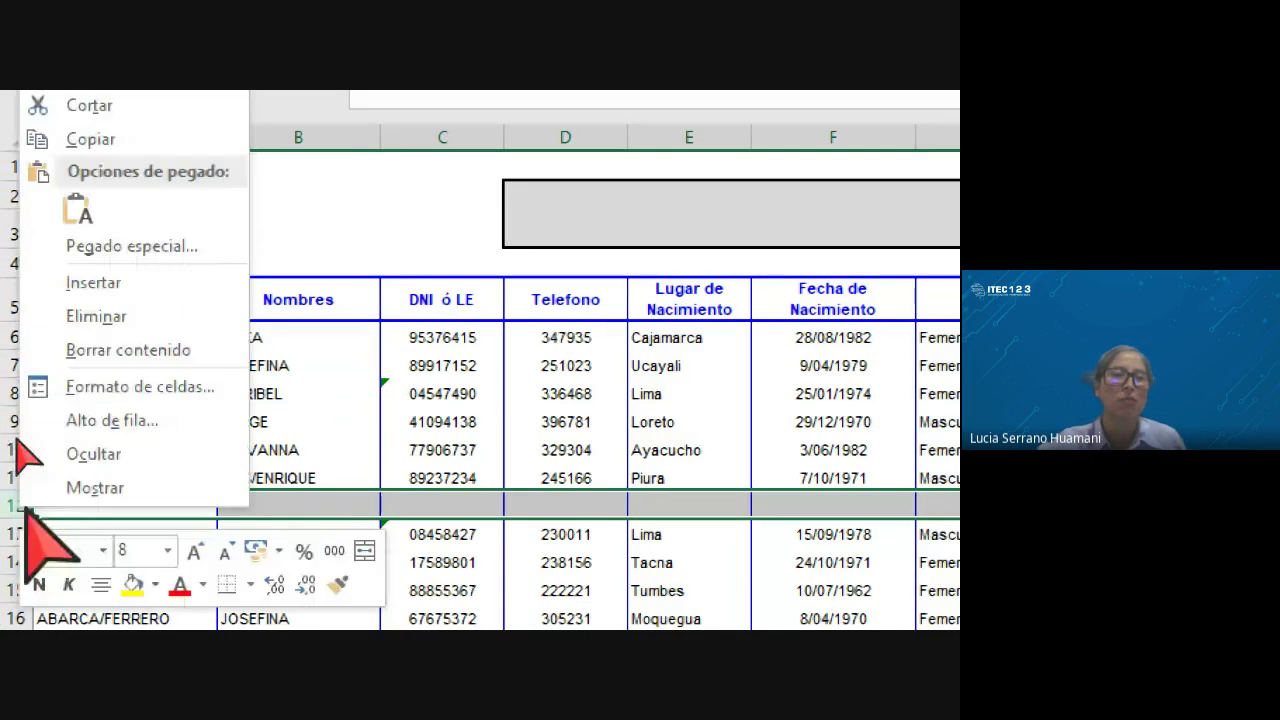
click(113, 320)
click(93, 505)
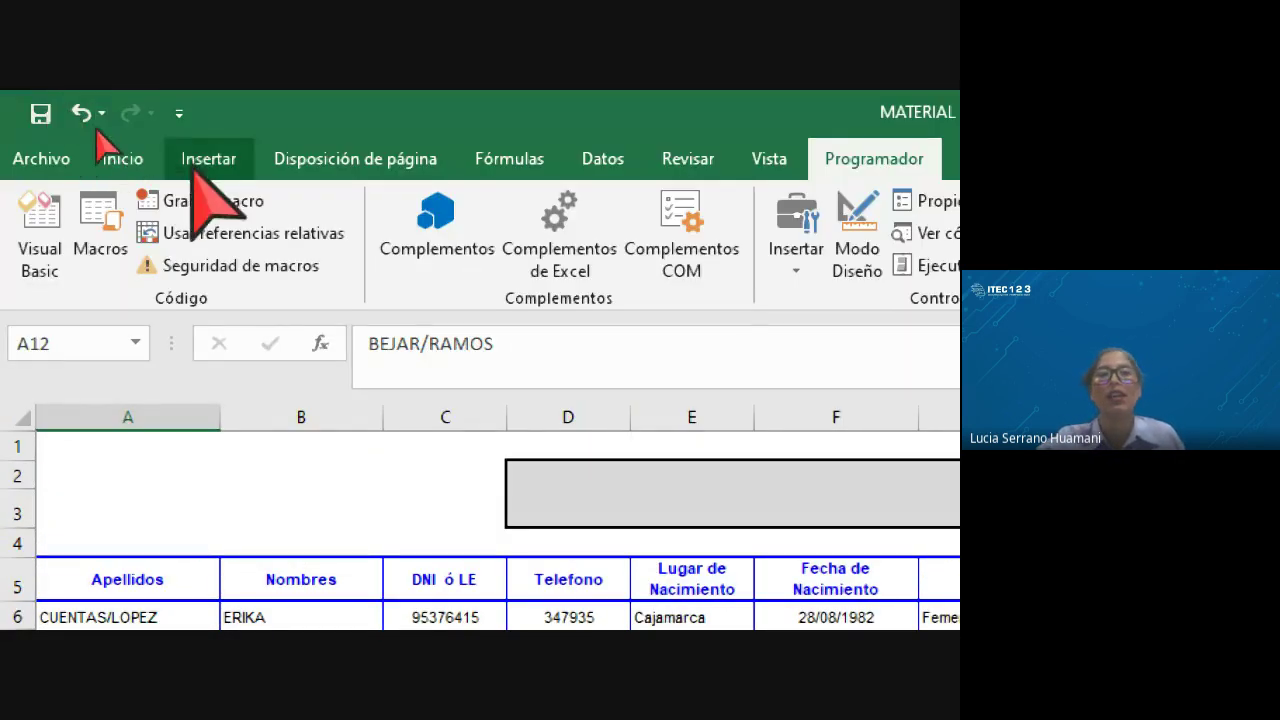
click(191, 163)
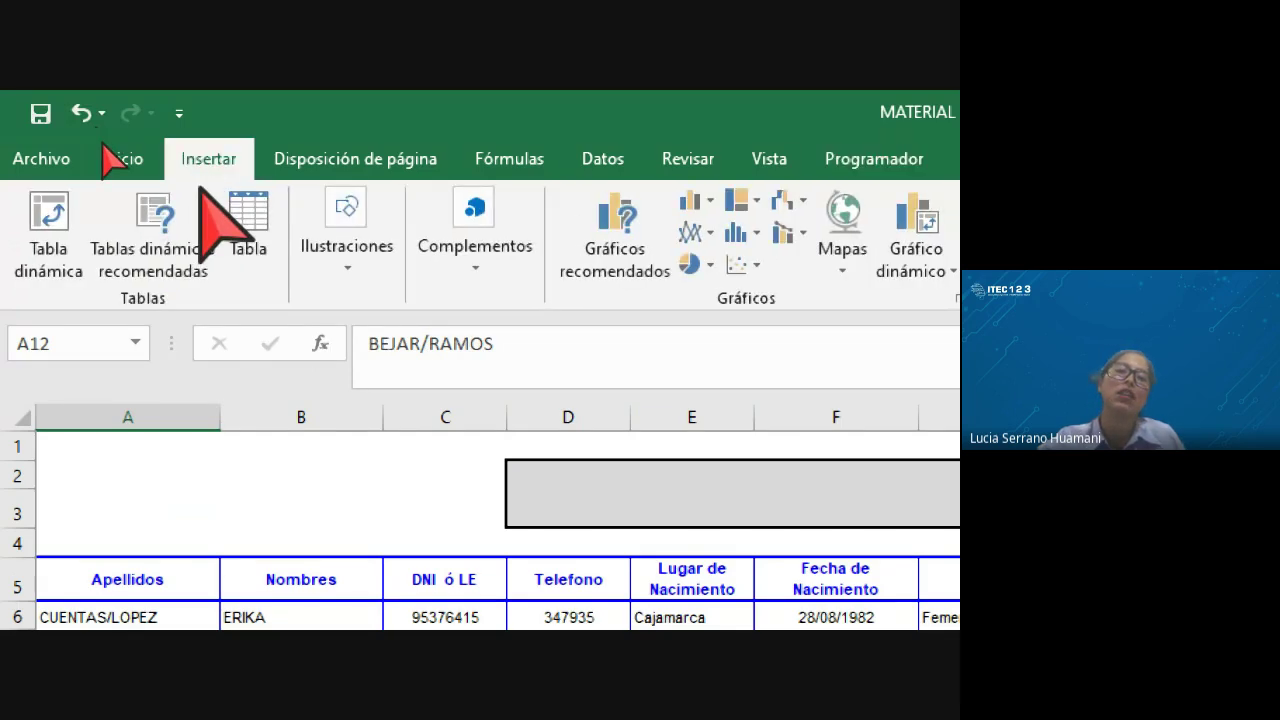
click(347, 240)
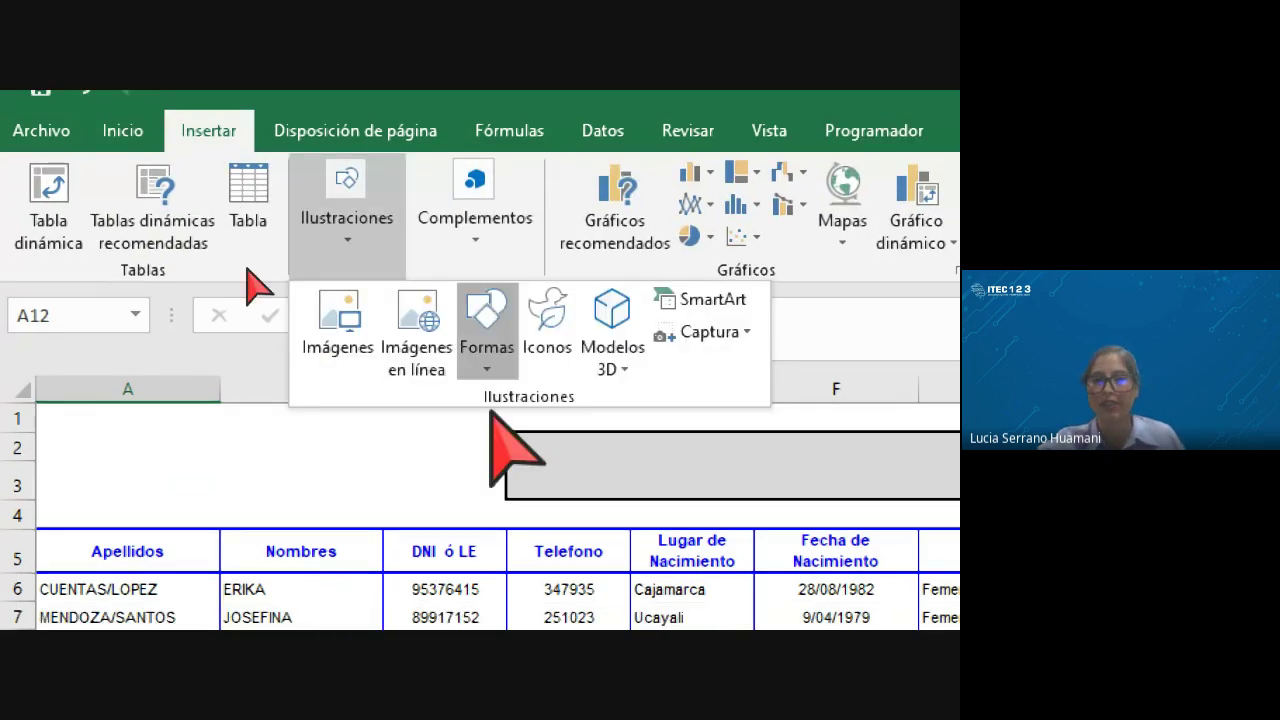
click(486, 335)
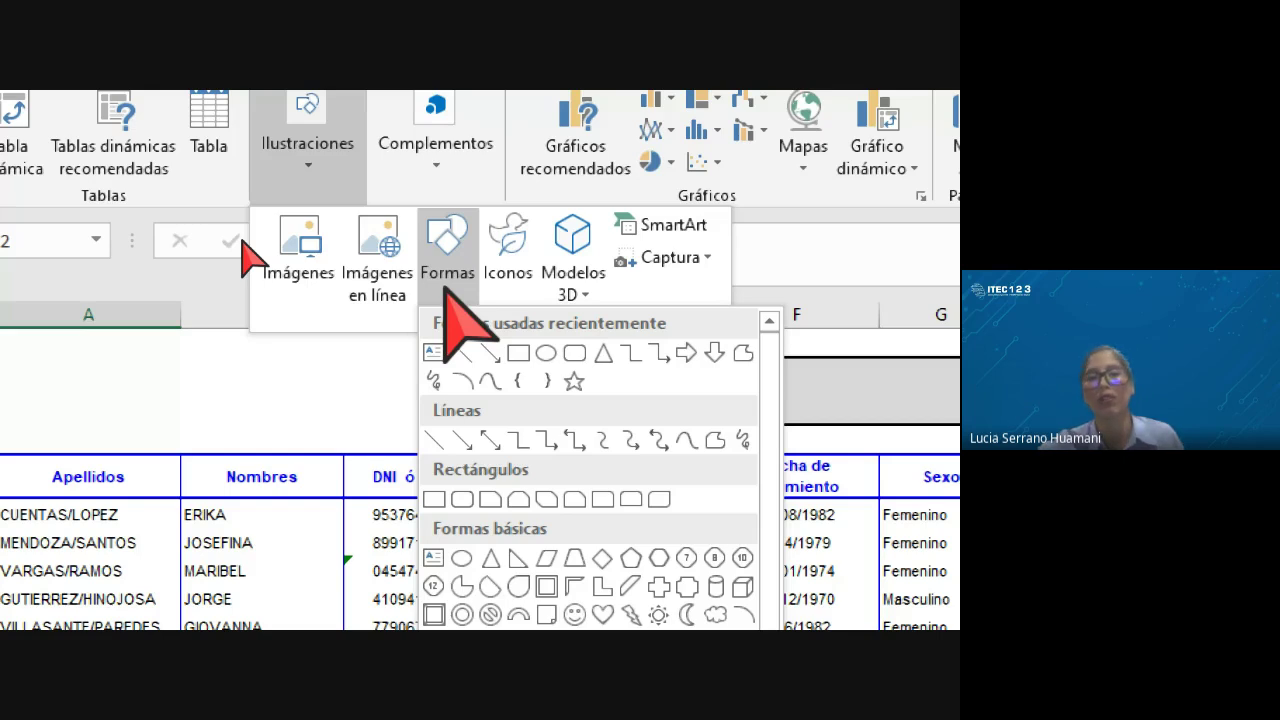
click(518, 352)
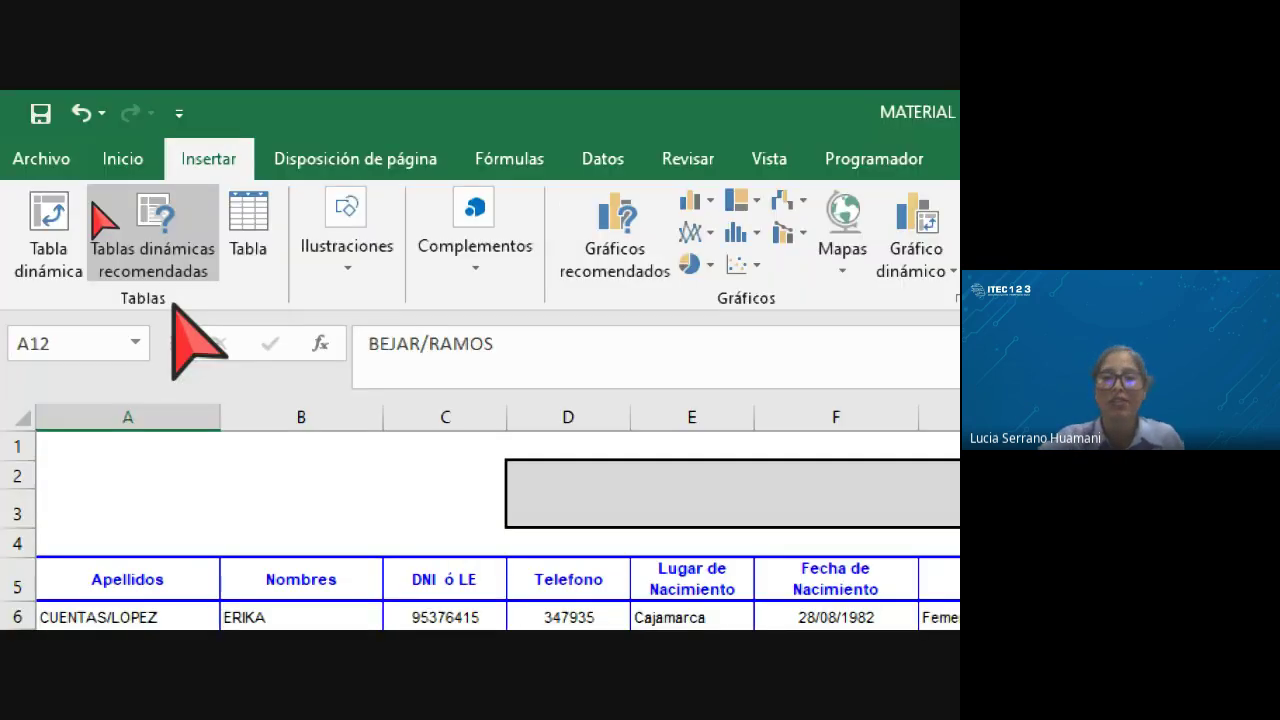
click(555, 515)
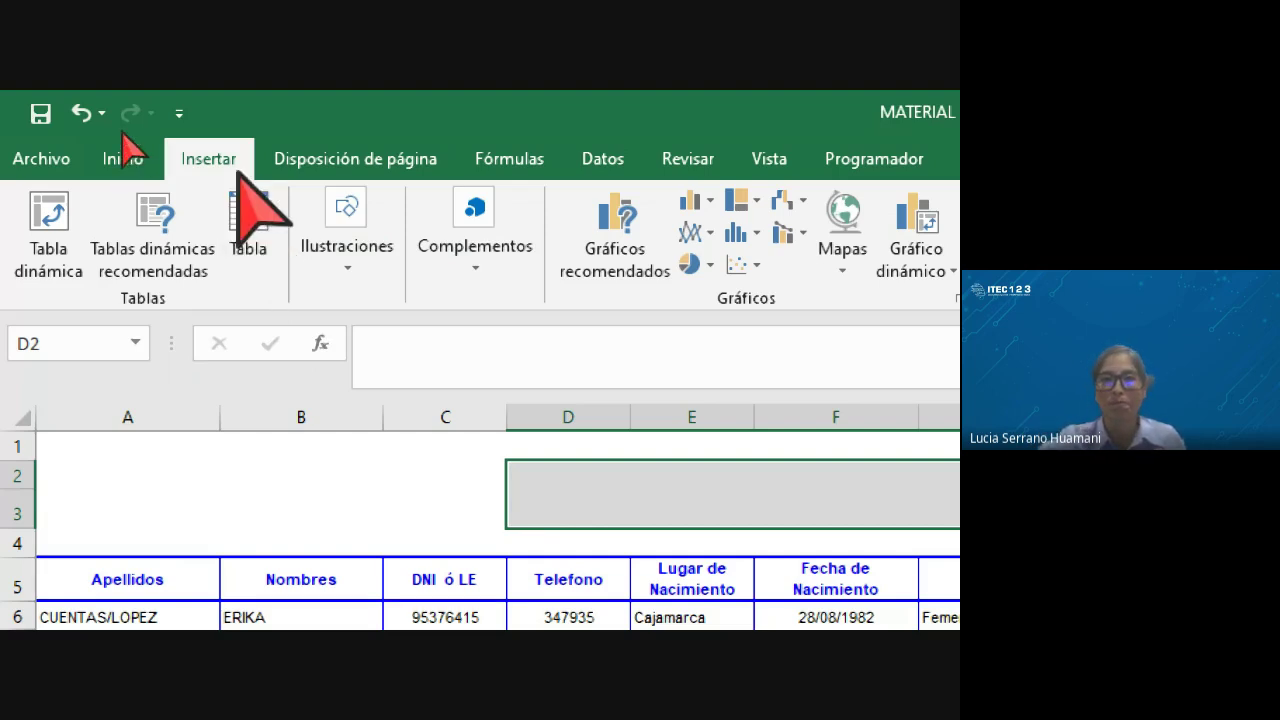
Step: Draw a form-control button inside the grey box D2:G3 above the staff table
click(869, 164)
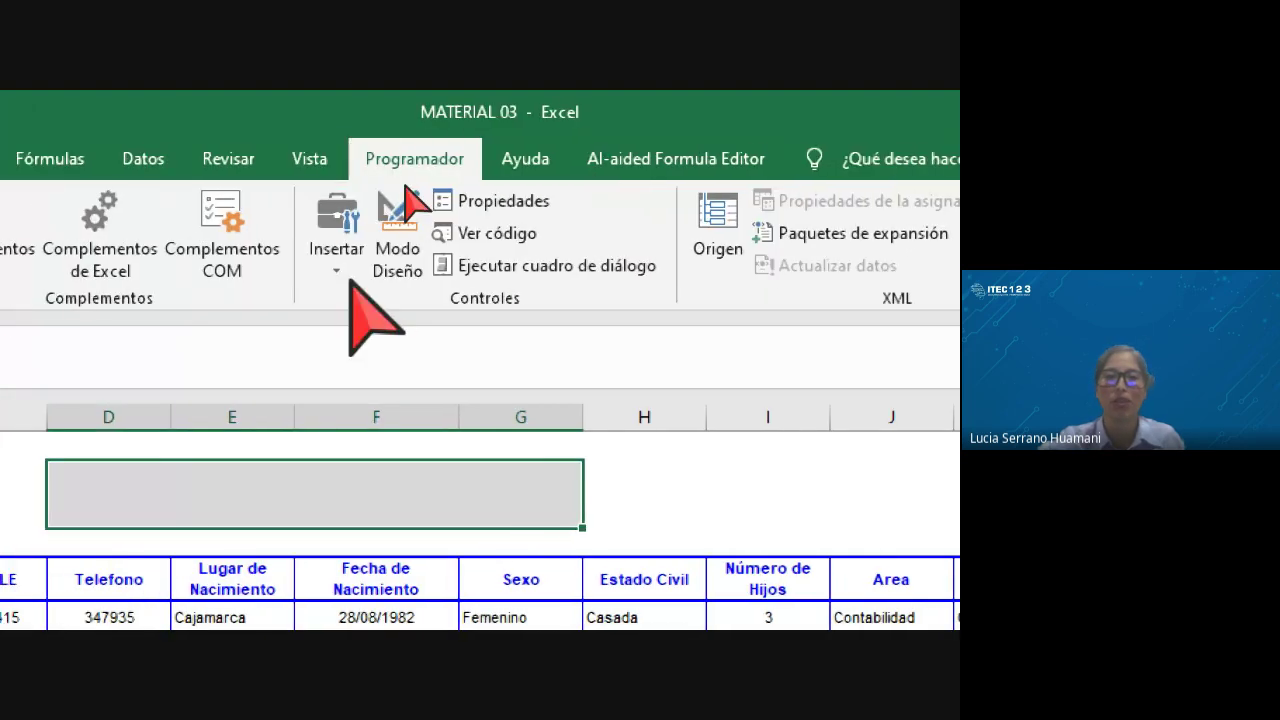
click(323, 268)
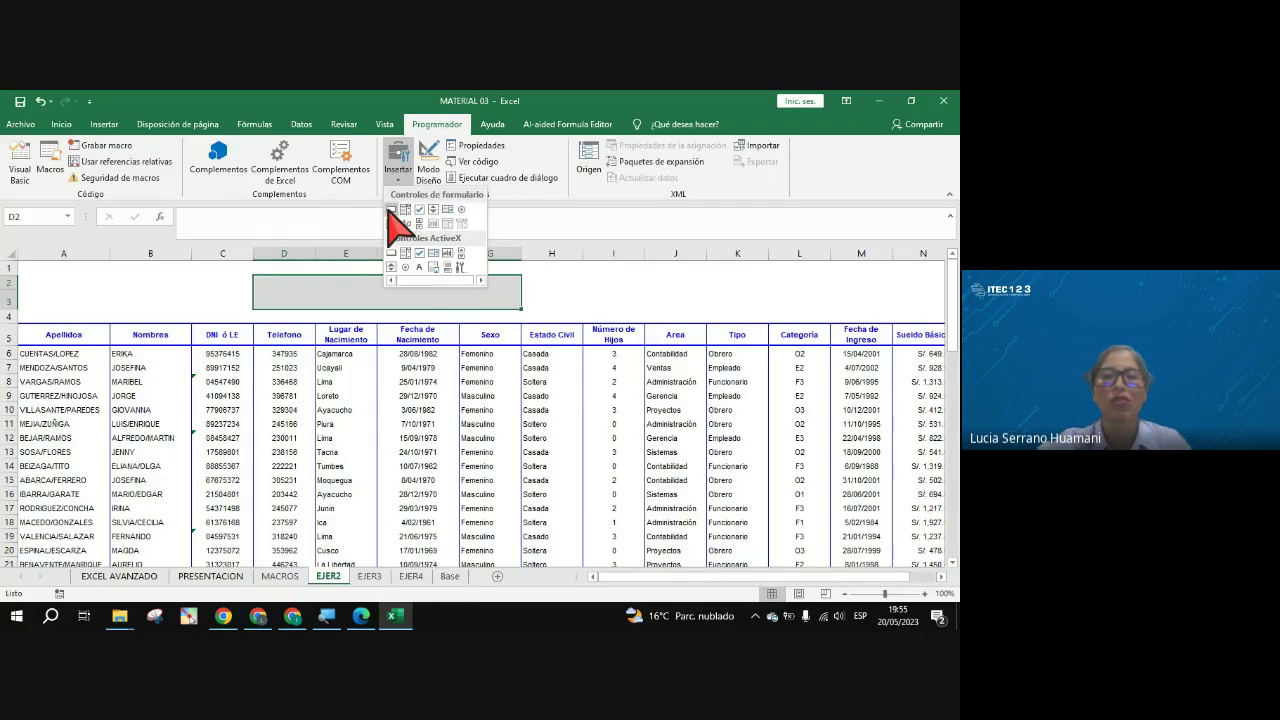
click(390, 209)
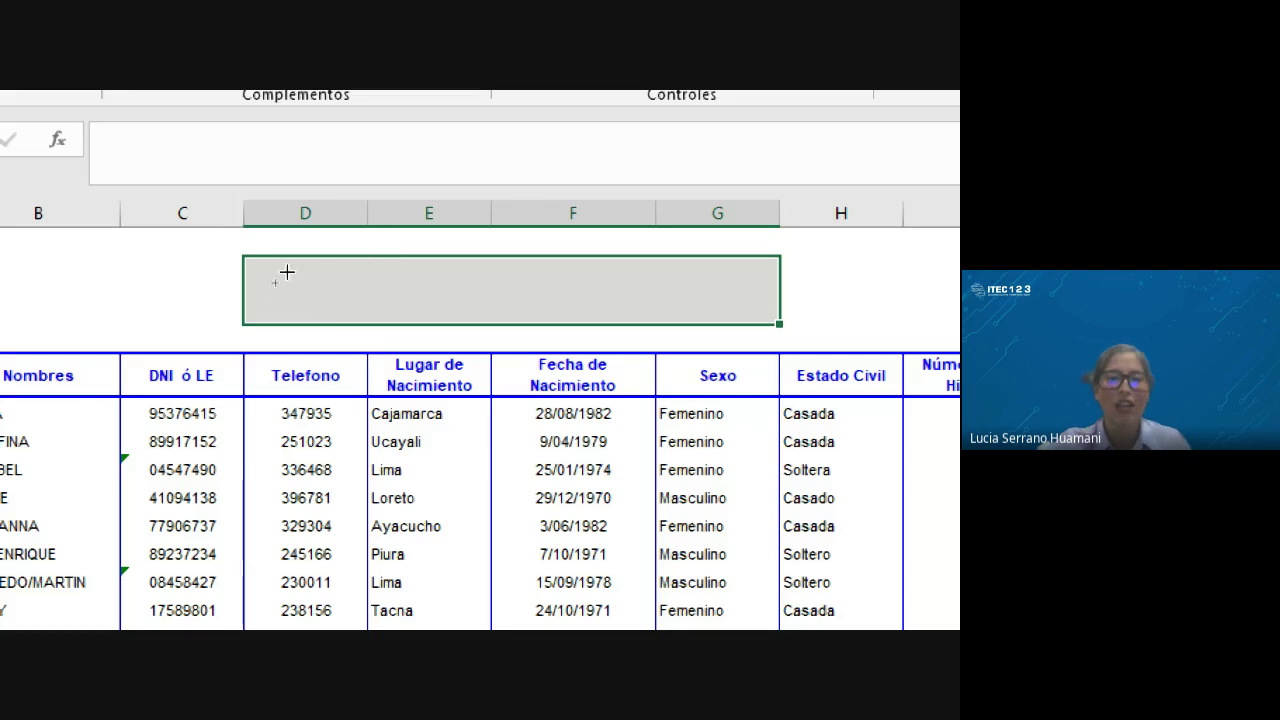
drag(277, 272, 443, 314)
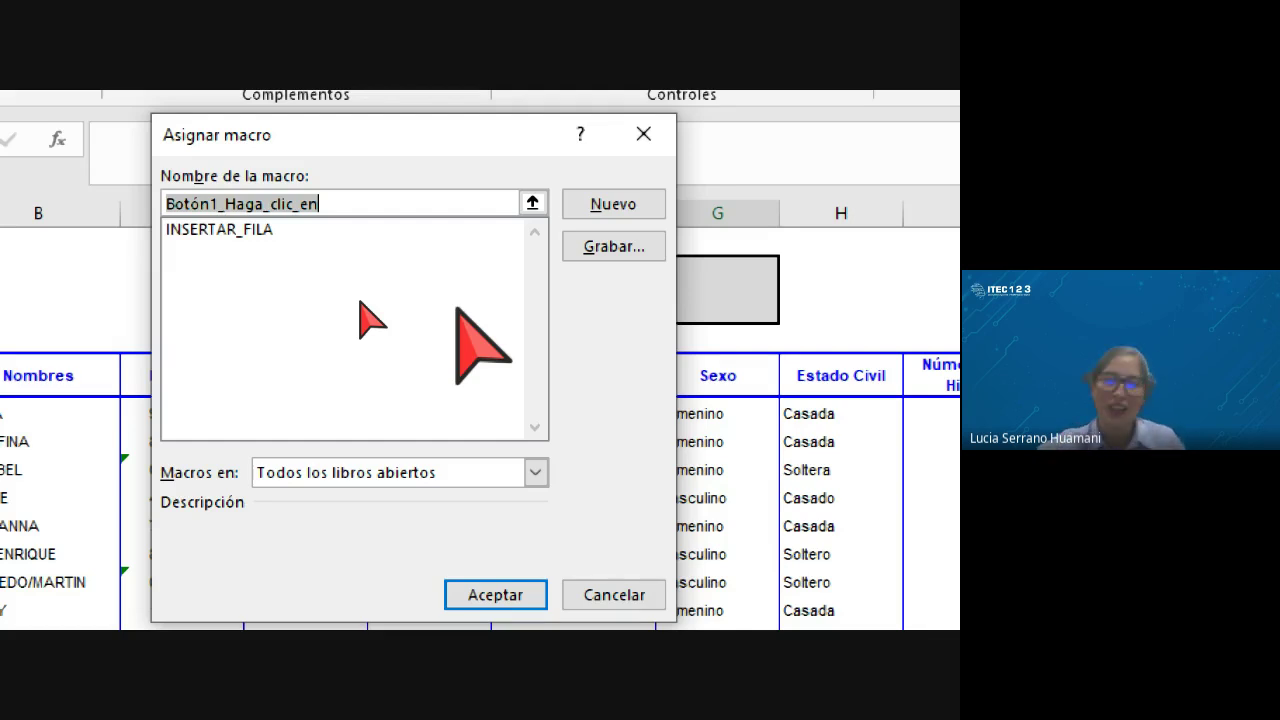
Step: Assign the INSERTAR_FILA macro to the new button and caption it INSERTAR FILA
click(207, 234)
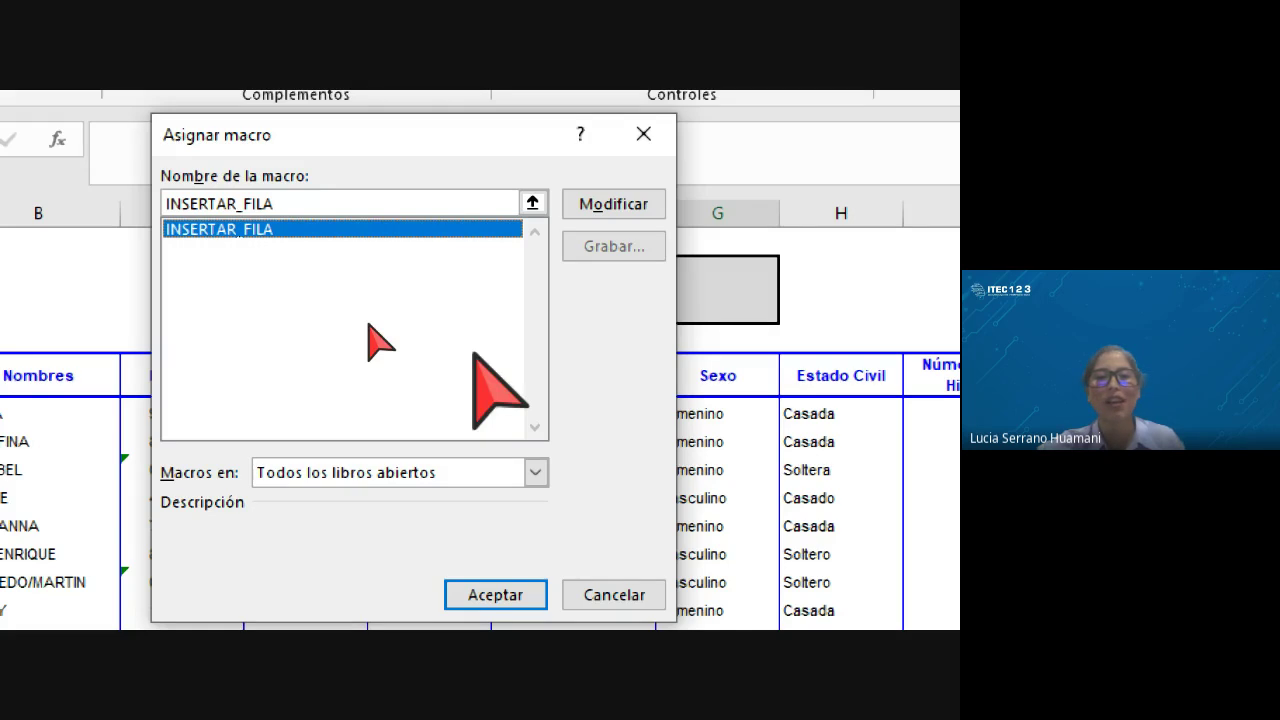
click(497, 523)
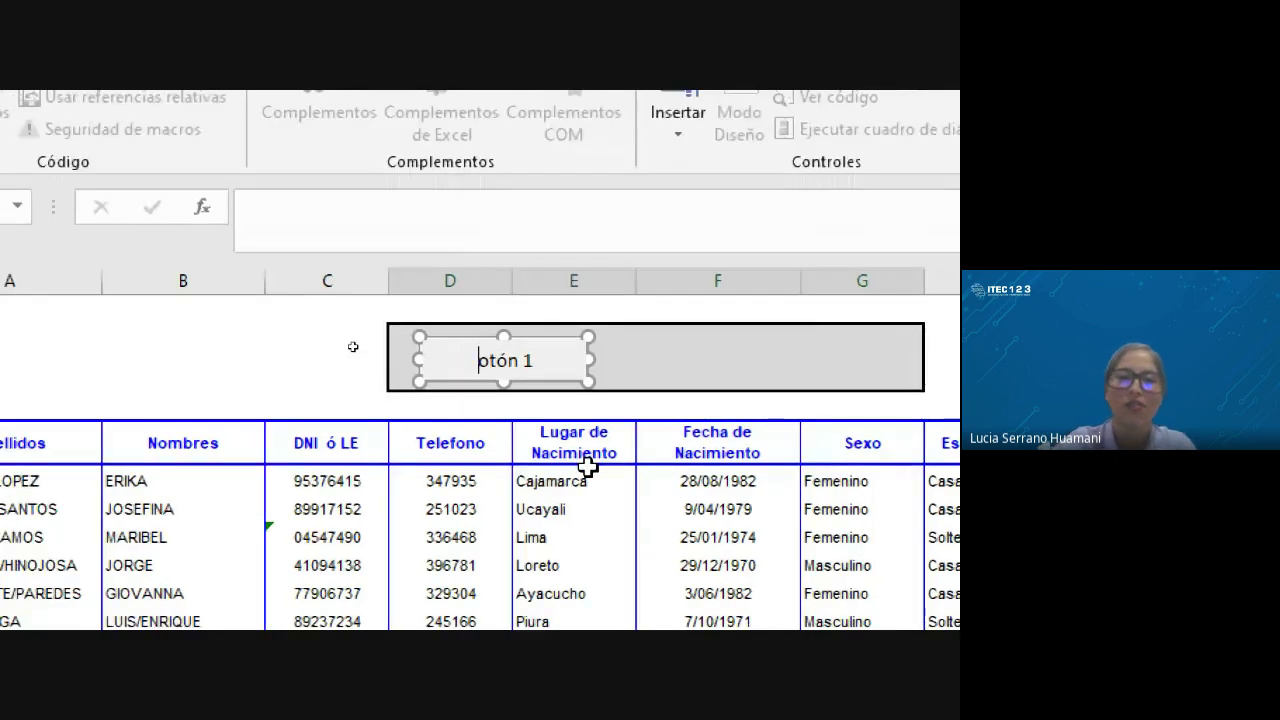
key(Delete)
key(Delete)
key(Delete)
key(Delete)
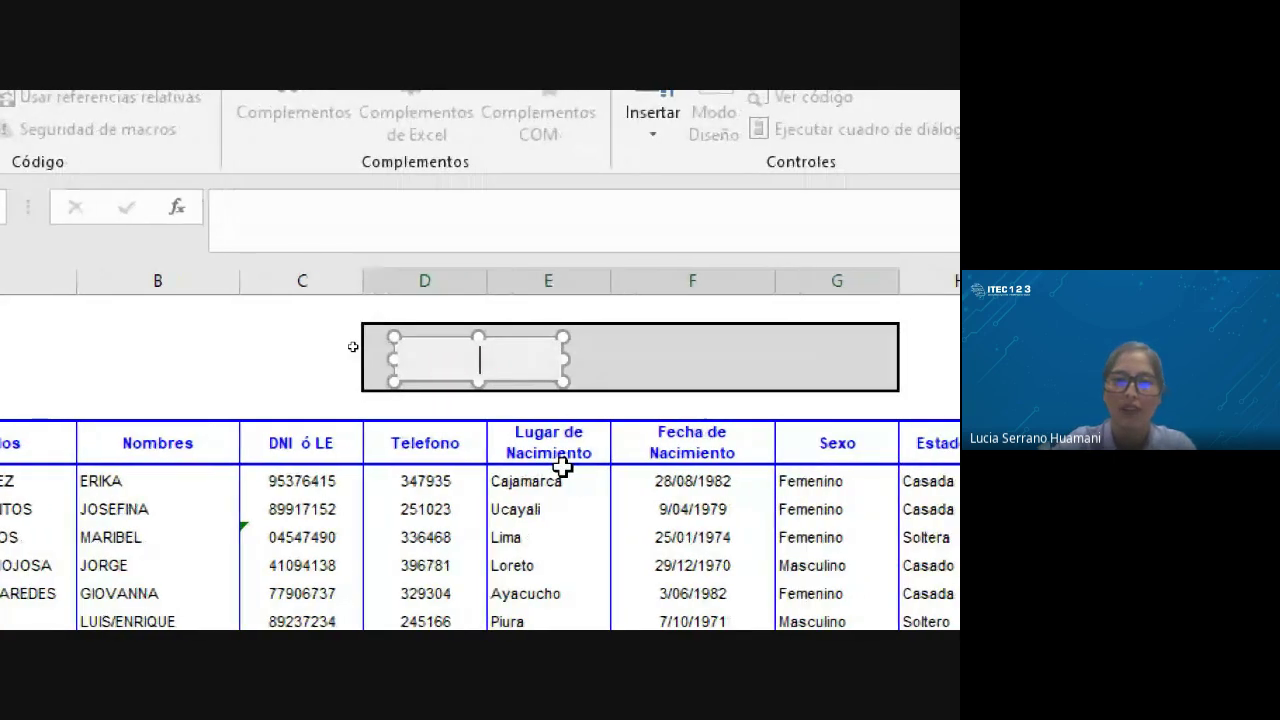
text(INSER)
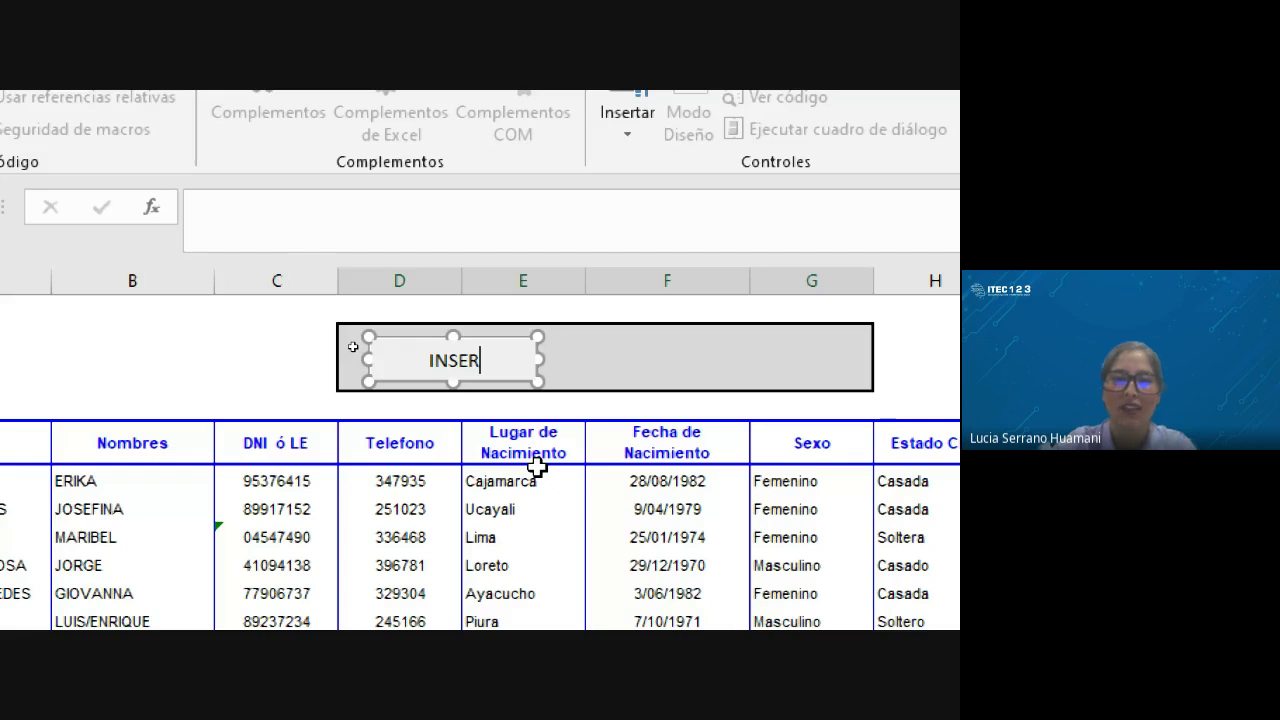
text(TAR FILA)
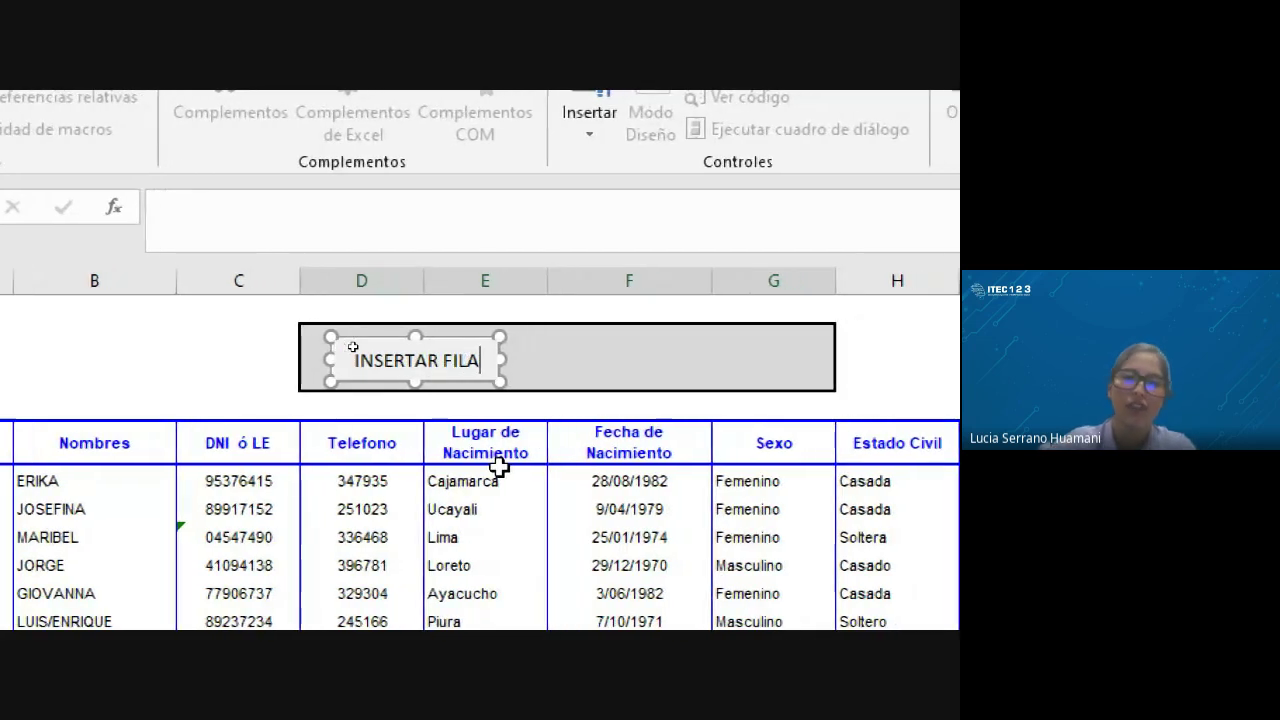
click(871, 389)
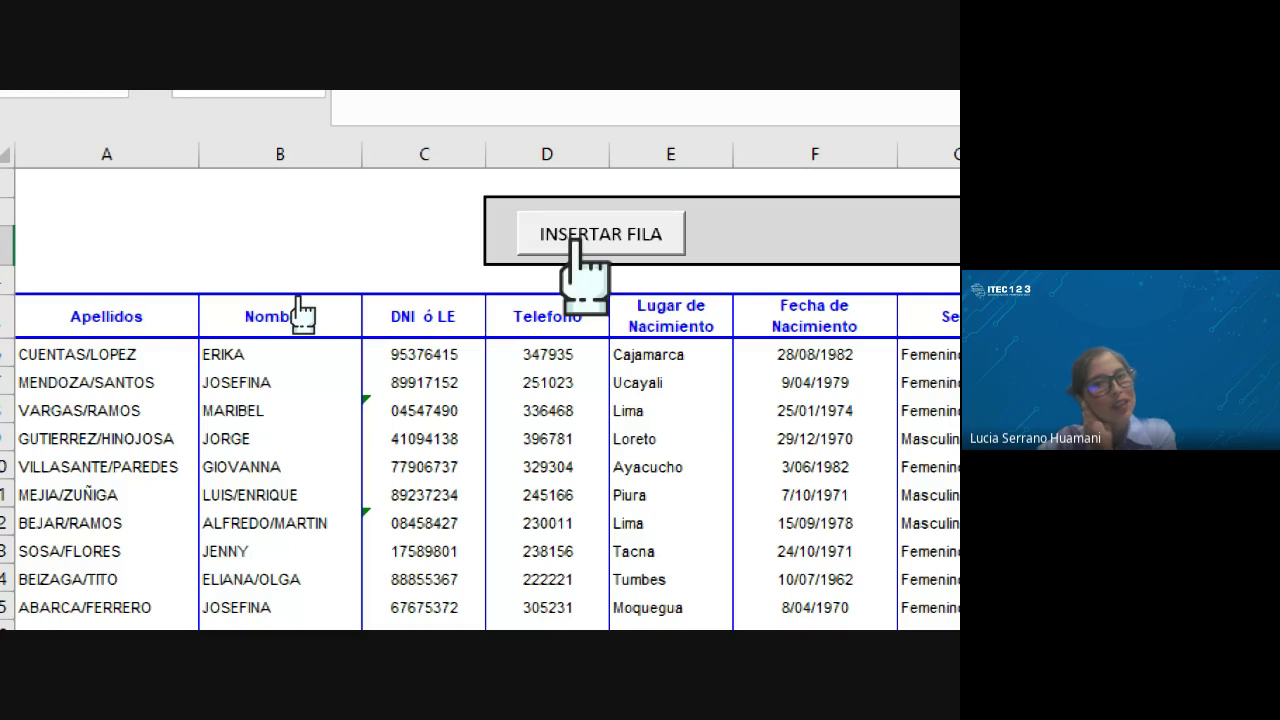
Step: Use the INSERTAR FILA button to insert blank rows at rows 11 and 8
click(70, 551)
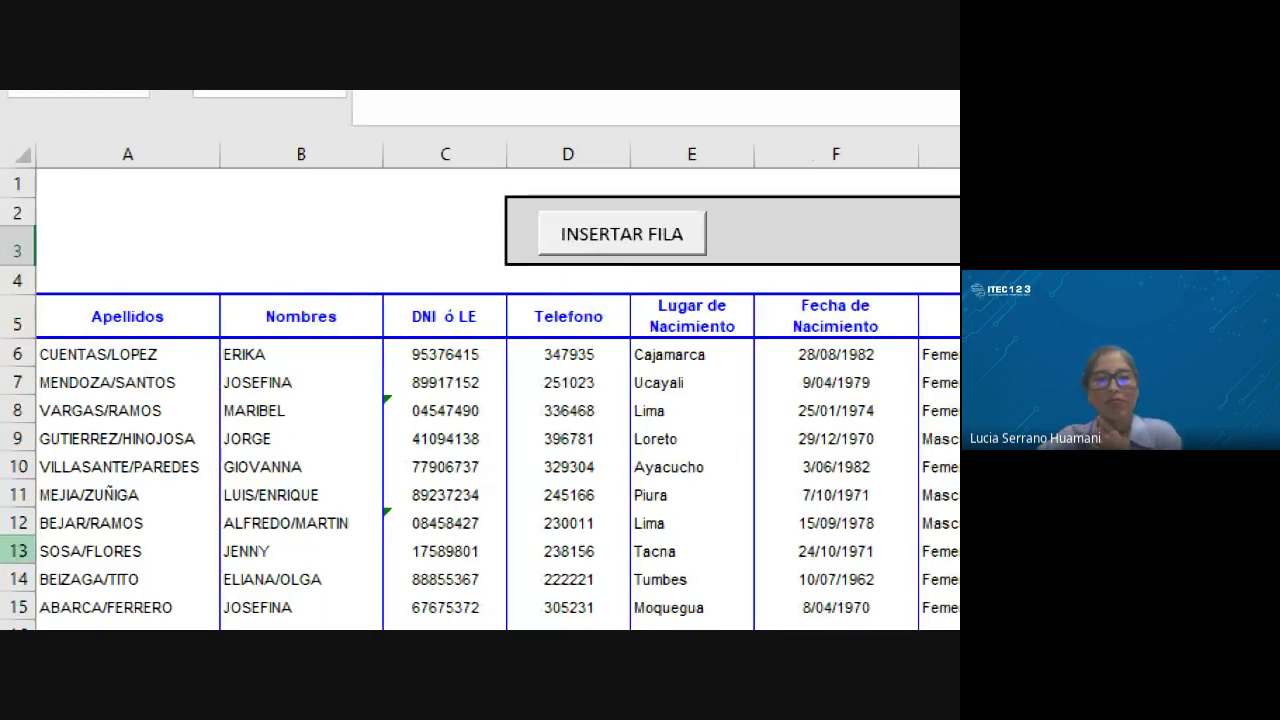
click(12, 494)
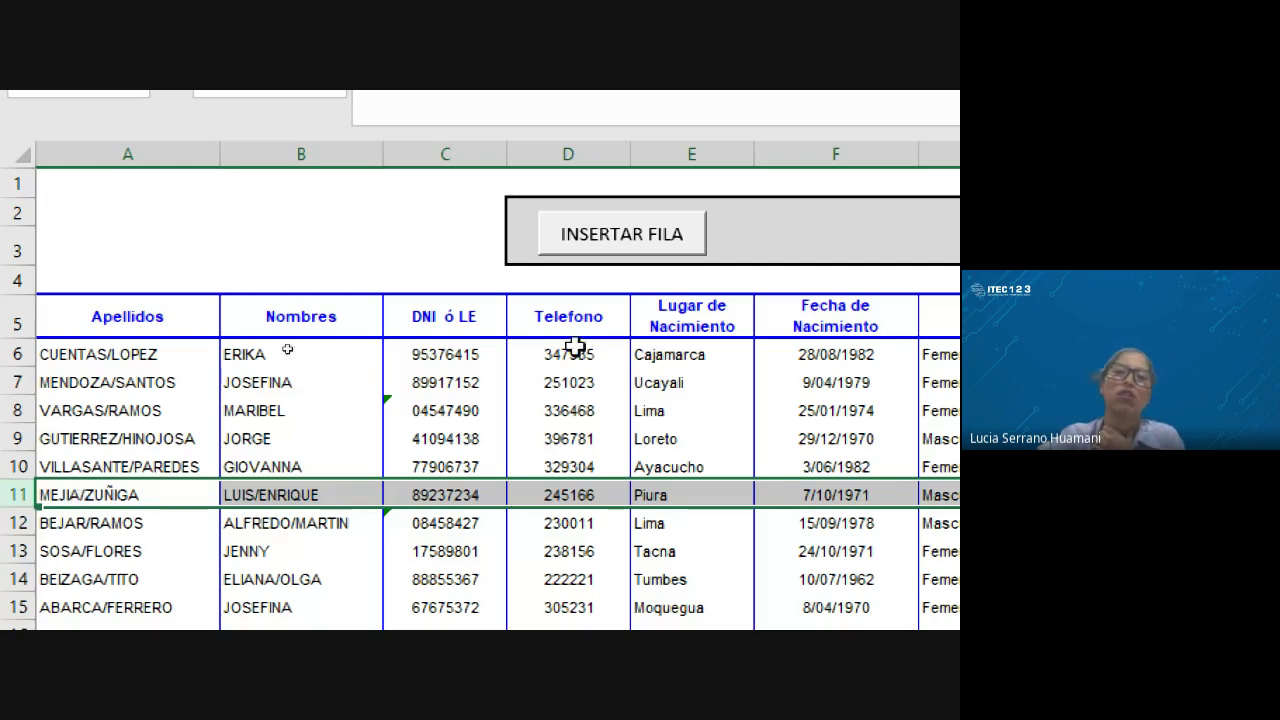
click(583, 240)
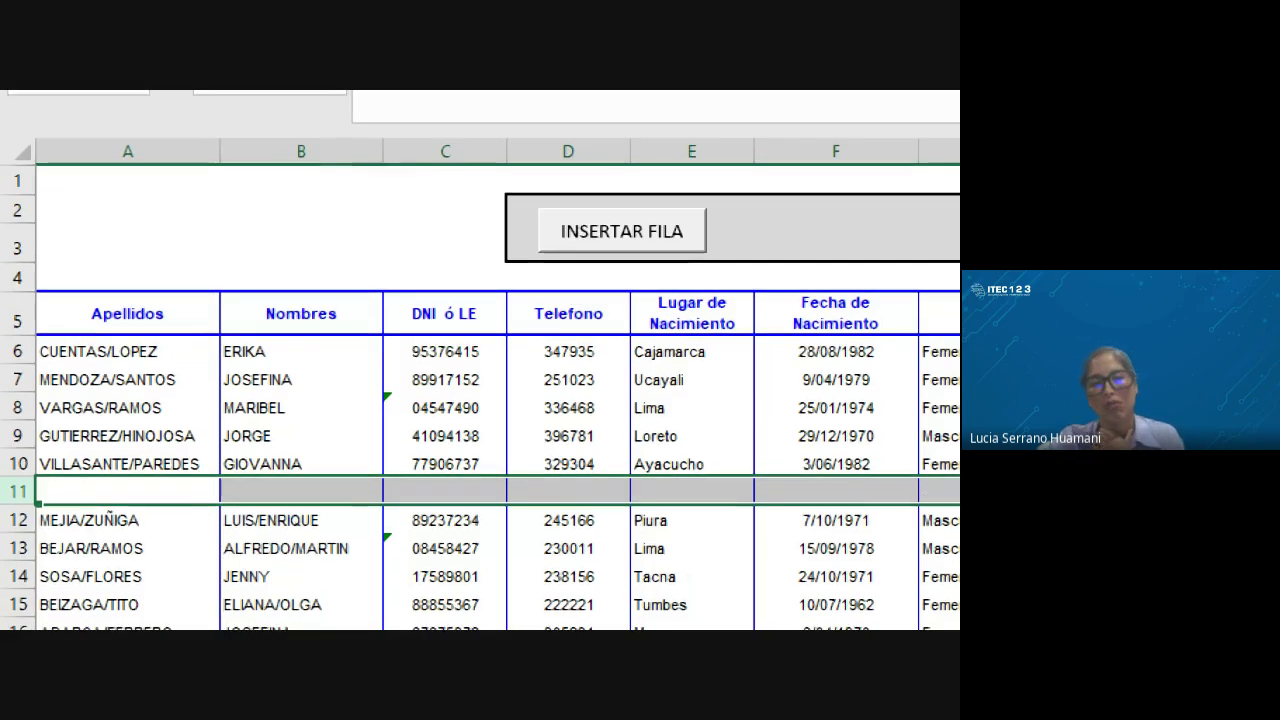
click(17, 407)
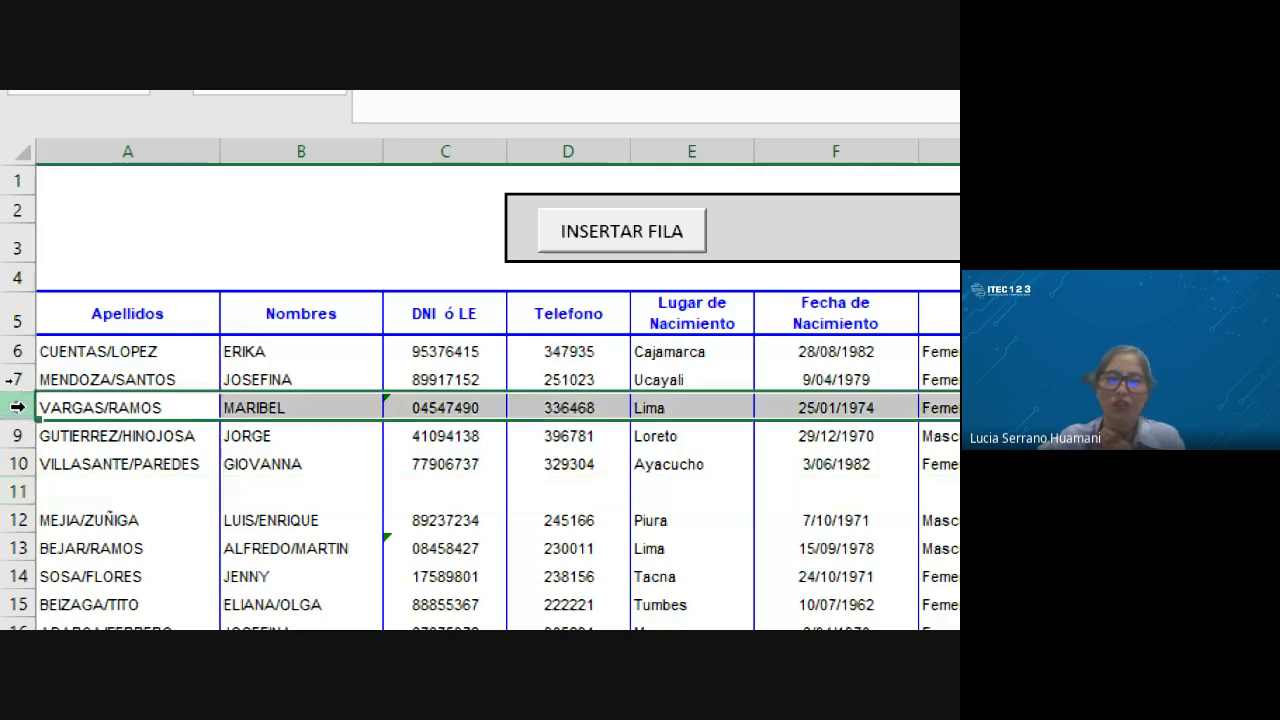
click(687, 225)
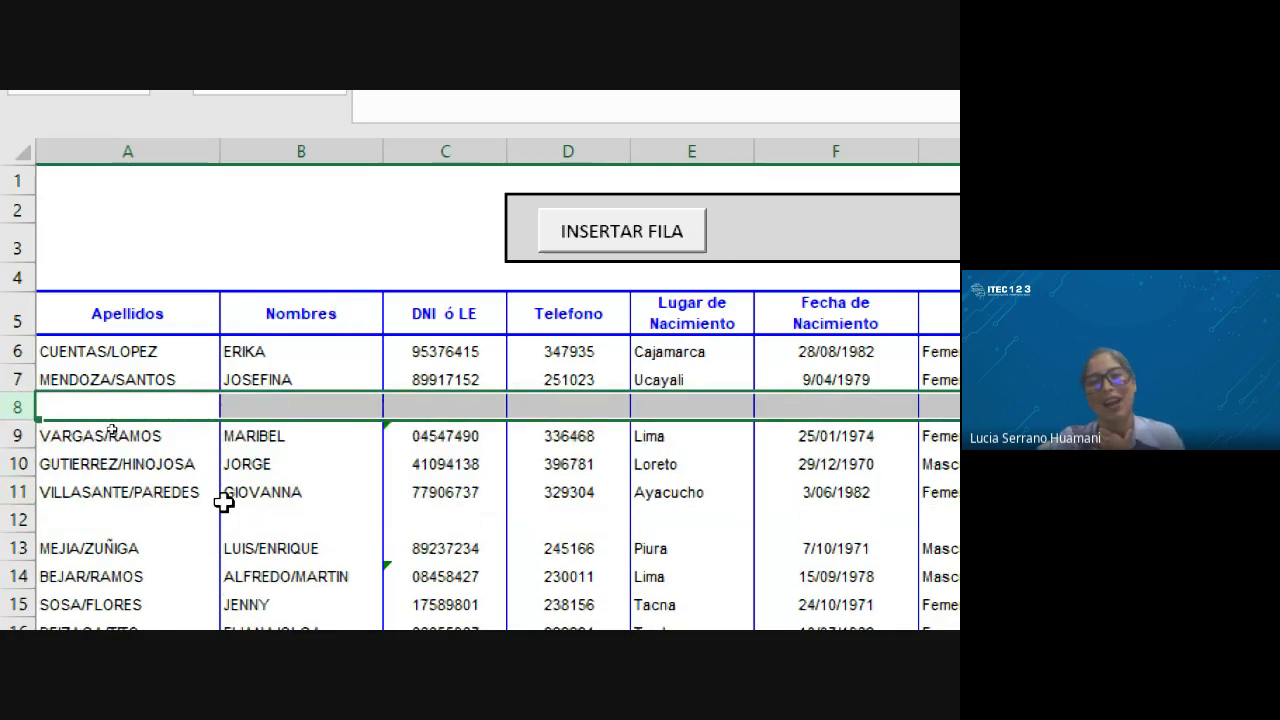
Step: Insert blank rows above ABARCA/FERRERO (row 17) and BEJAR/RAMOS (row 14) with INSERTAR FILA
scroll(223, 502, down, 3)
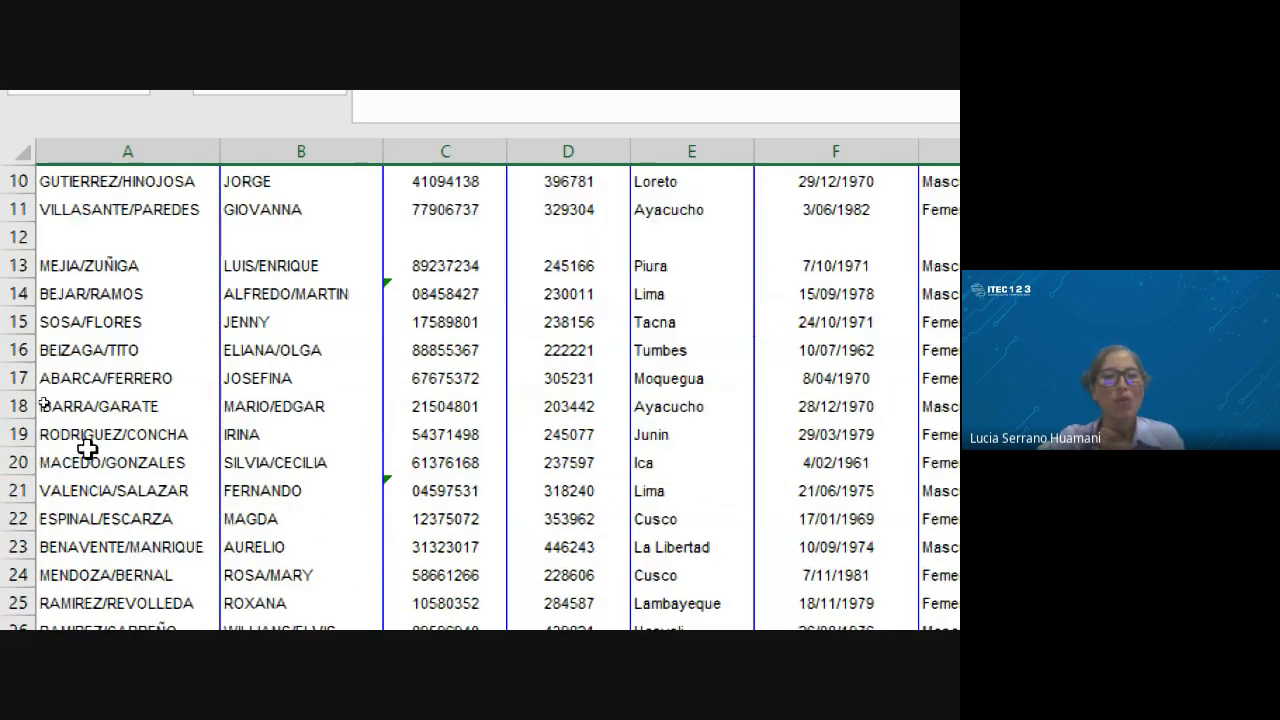
click(8, 377)
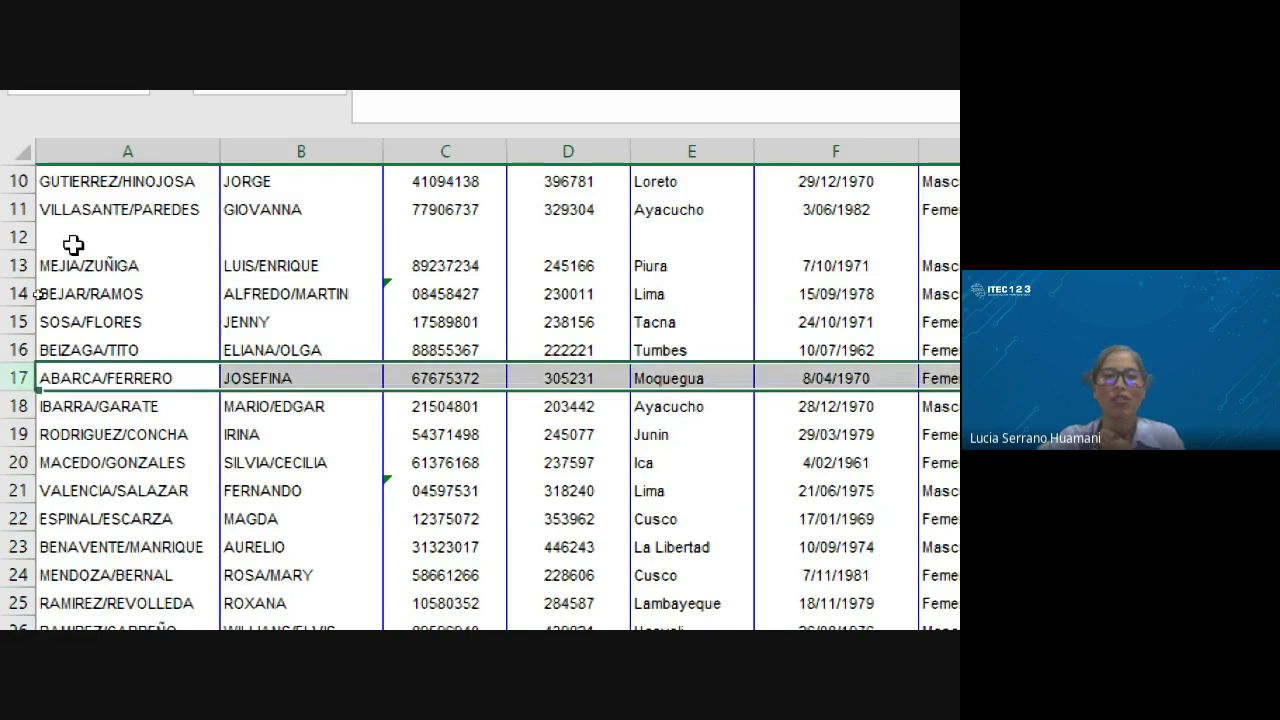
scroll(537, 357, up, 2)
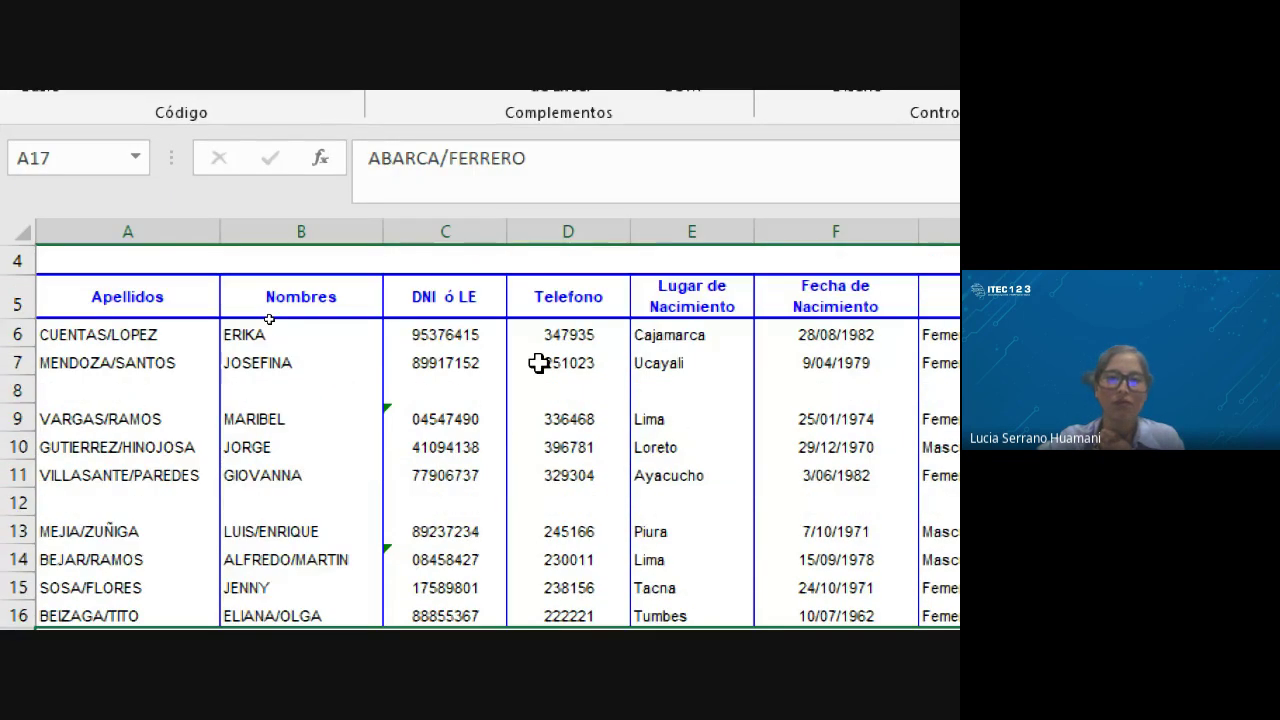
scroll(539, 363, up, 1)
click(600, 315)
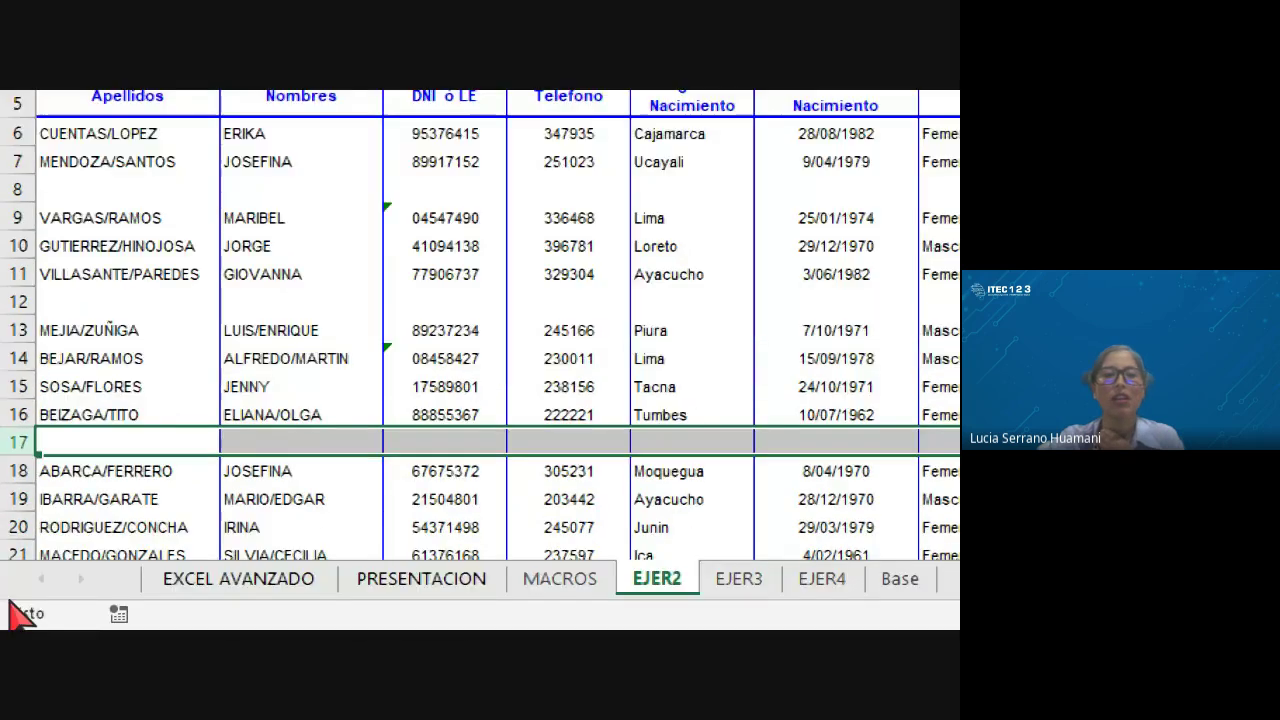
click(8, 357)
scroll(257, 129, up, 2)
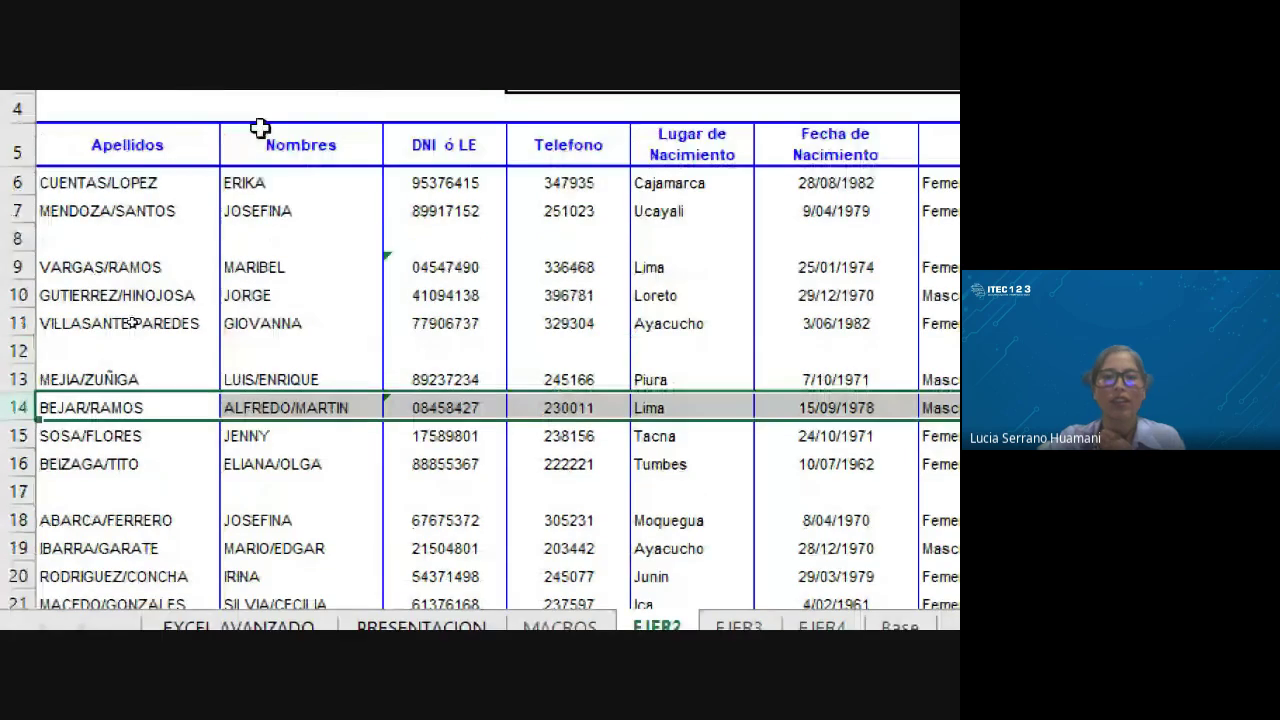
click(577, 198)
scroll(289, 600, down, 1)
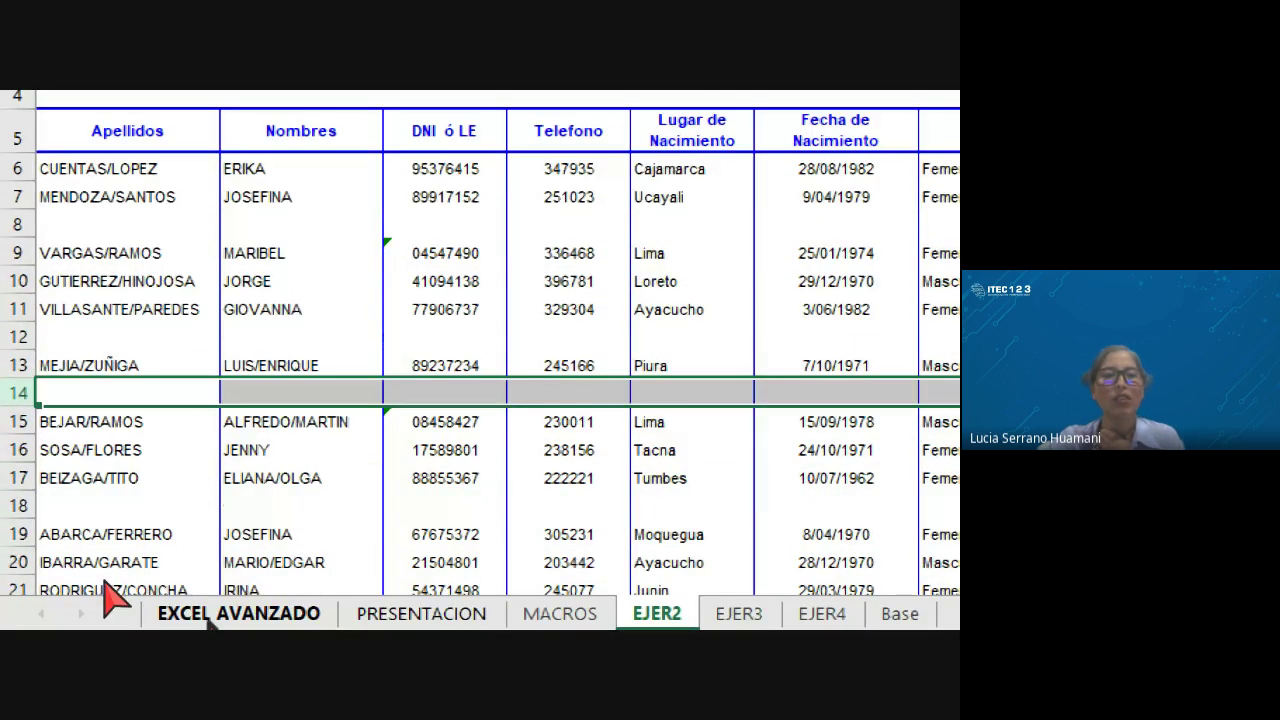
click(146, 226)
click(126, 340)
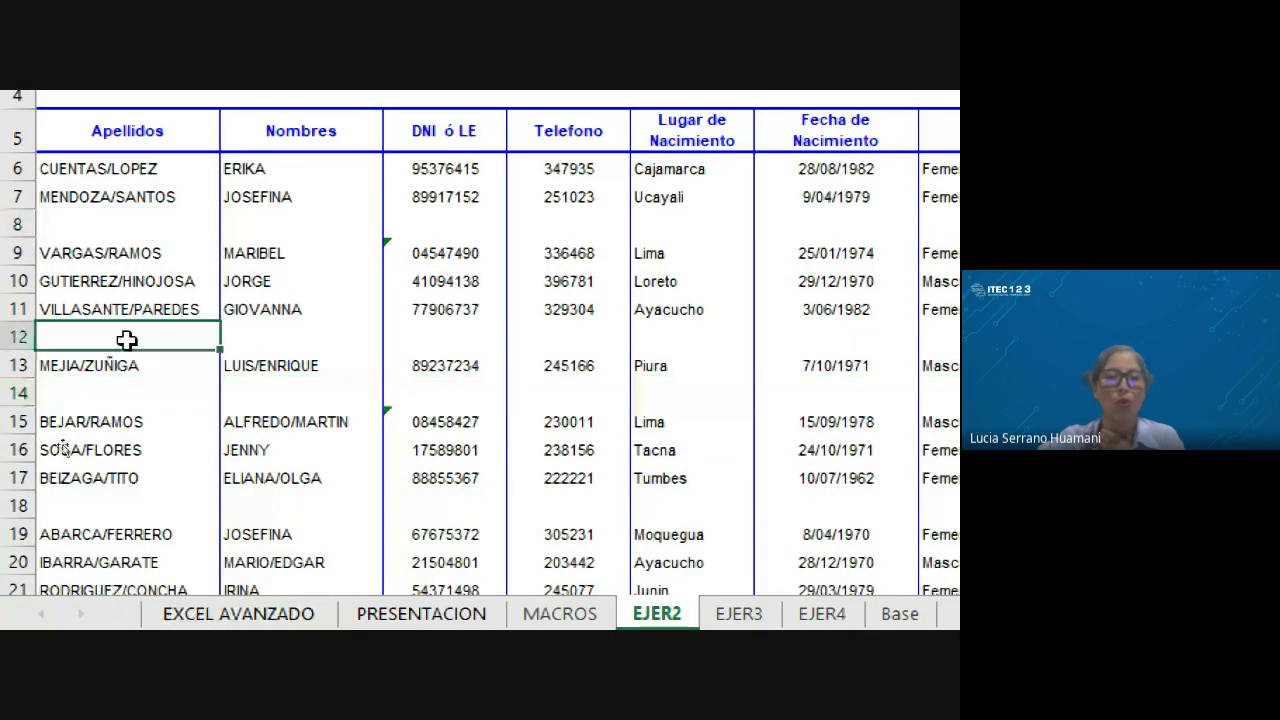
click(94, 503)
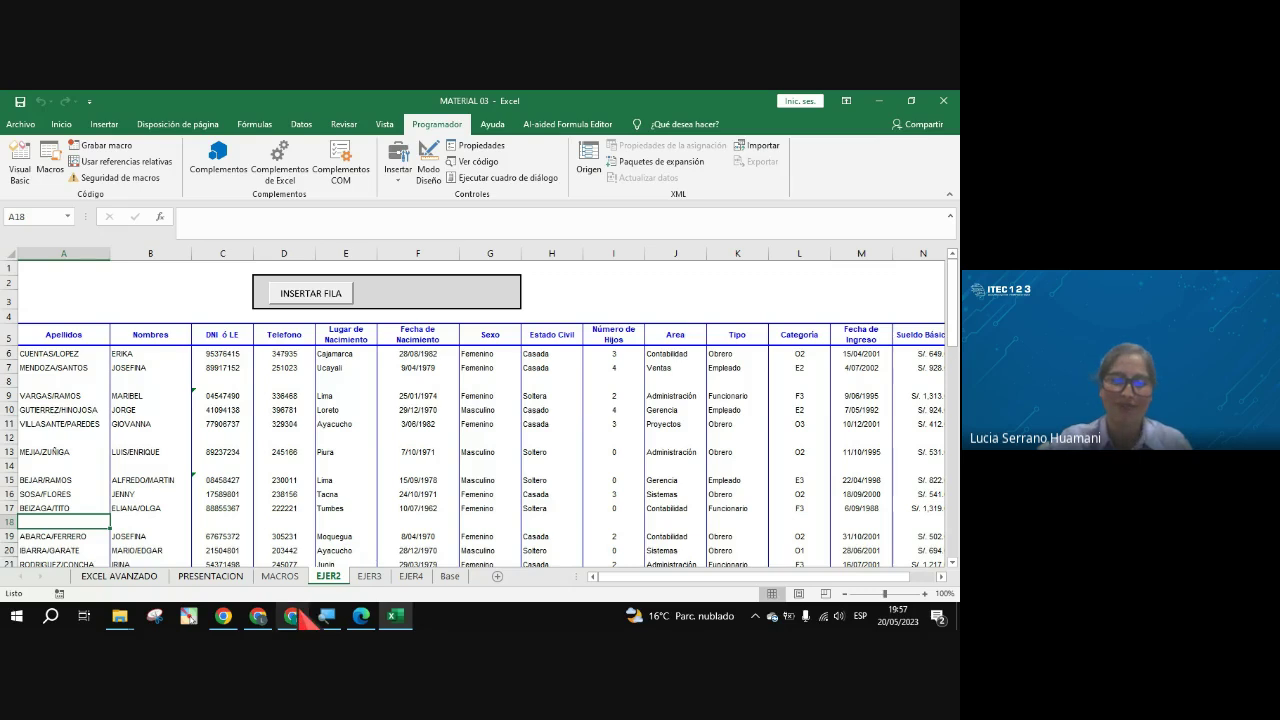
click(258, 615)
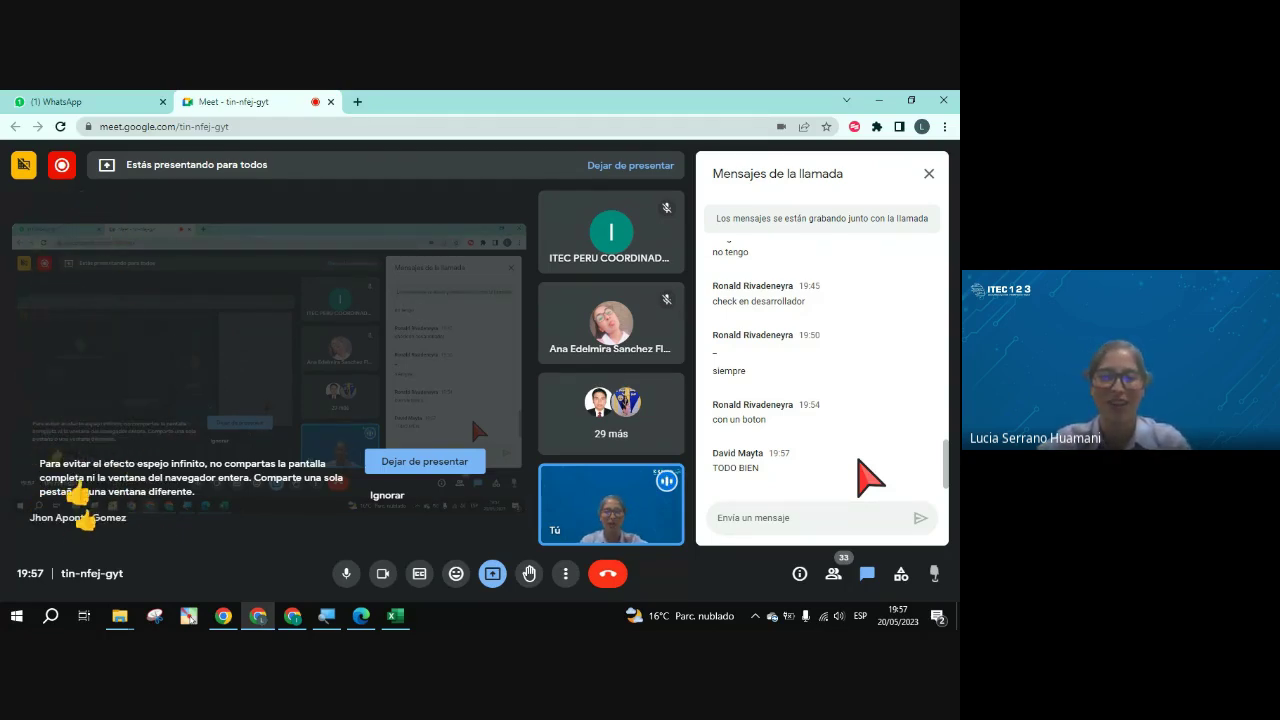
key(alt+Tab)
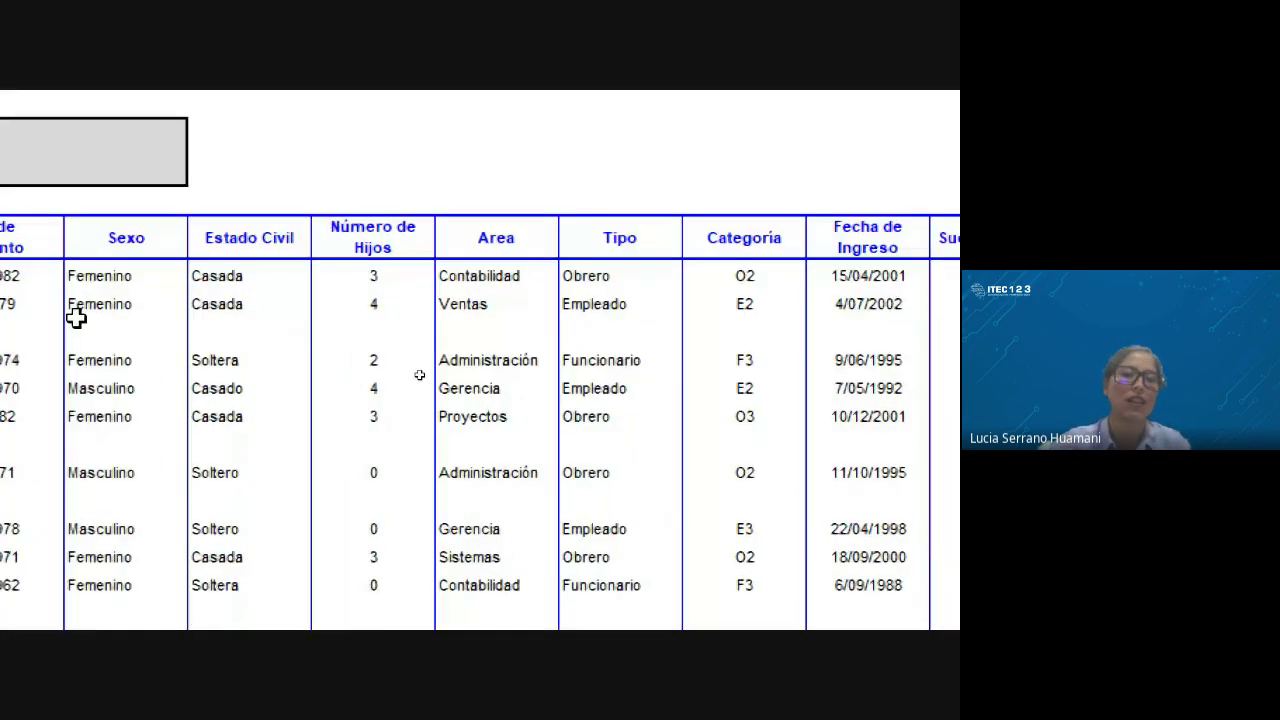
Step: Delete the empty row 8 between MENDOZA/SANTOS and VARGAS/RAMOS, then select empty row 11
click(6, 331)
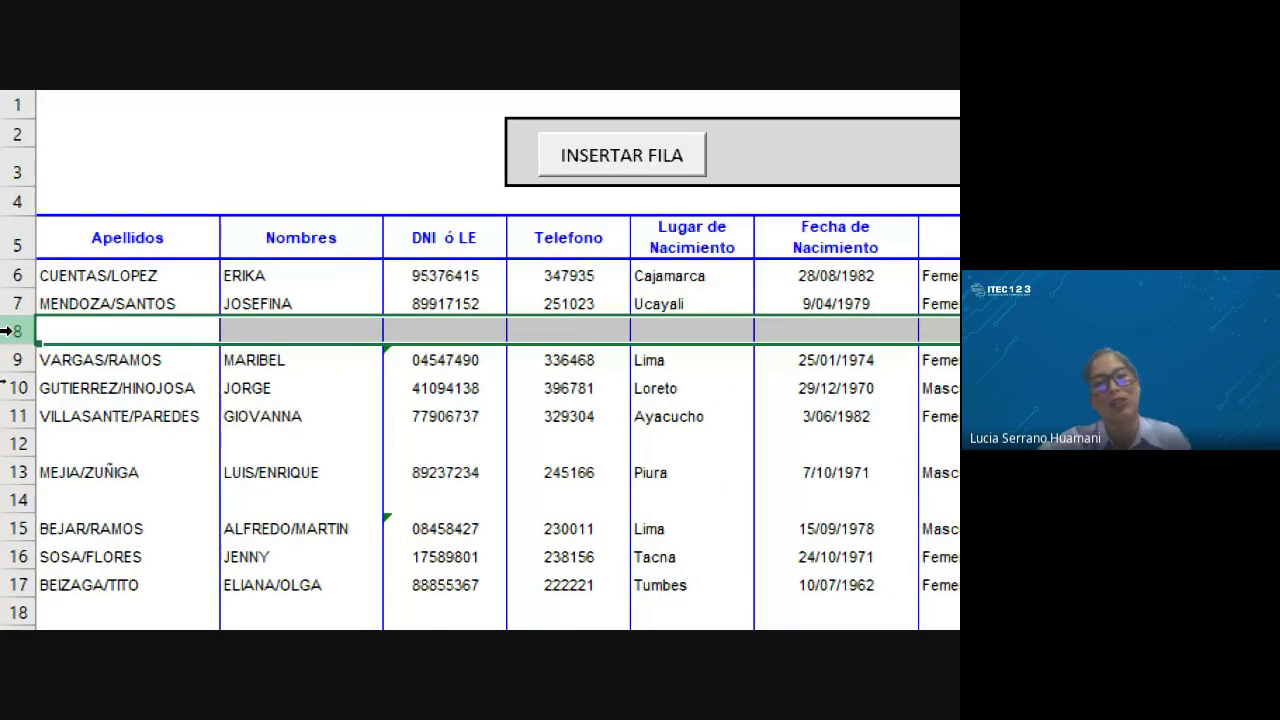
right_click(10, 331)
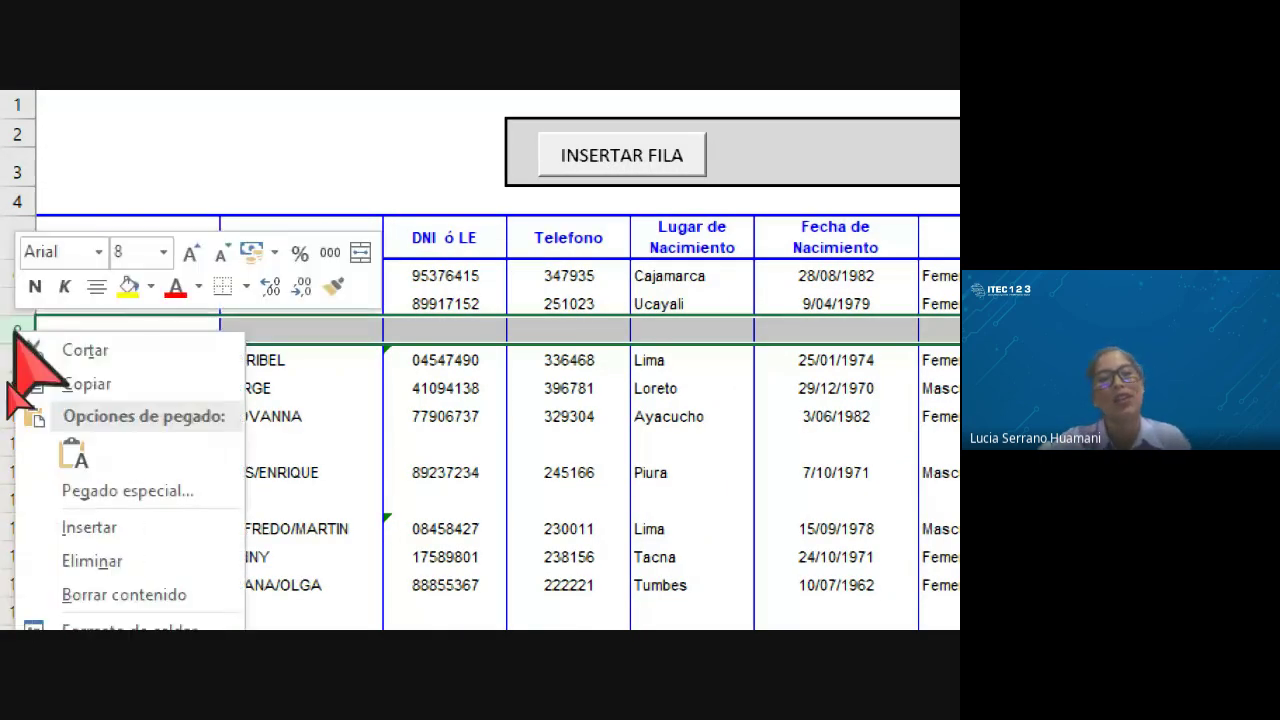
click(62, 560)
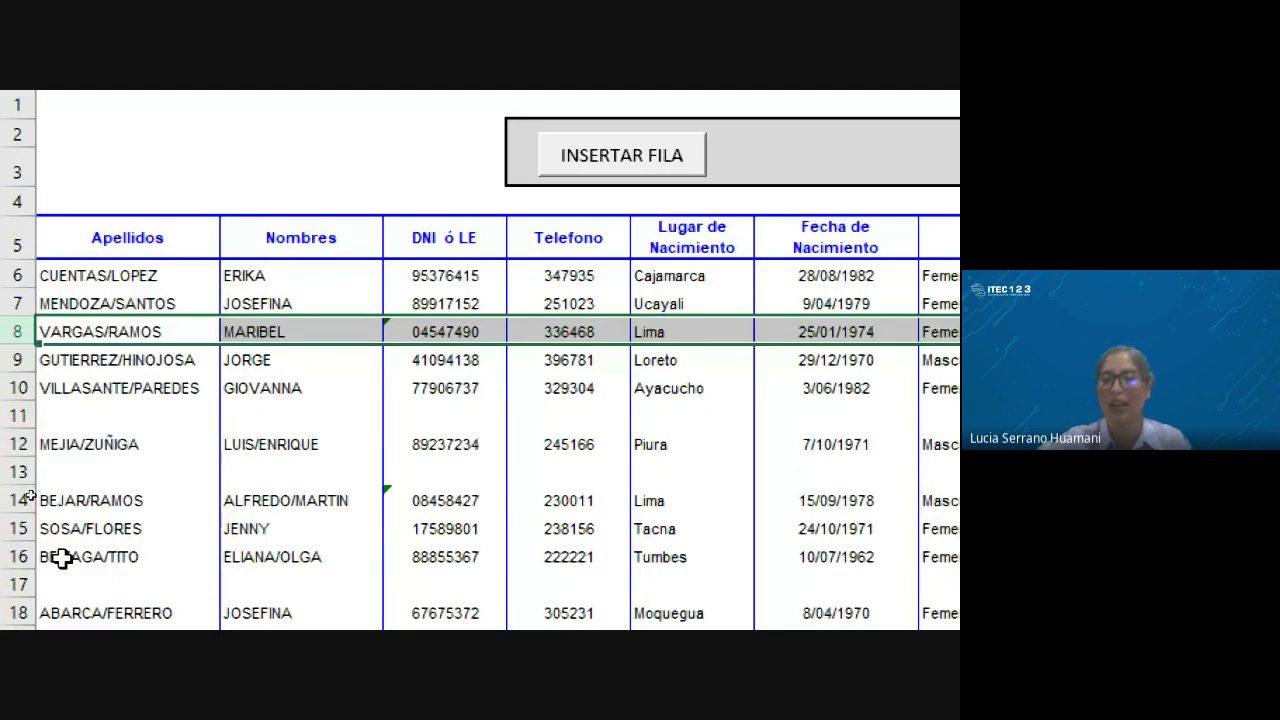
click(72, 415)
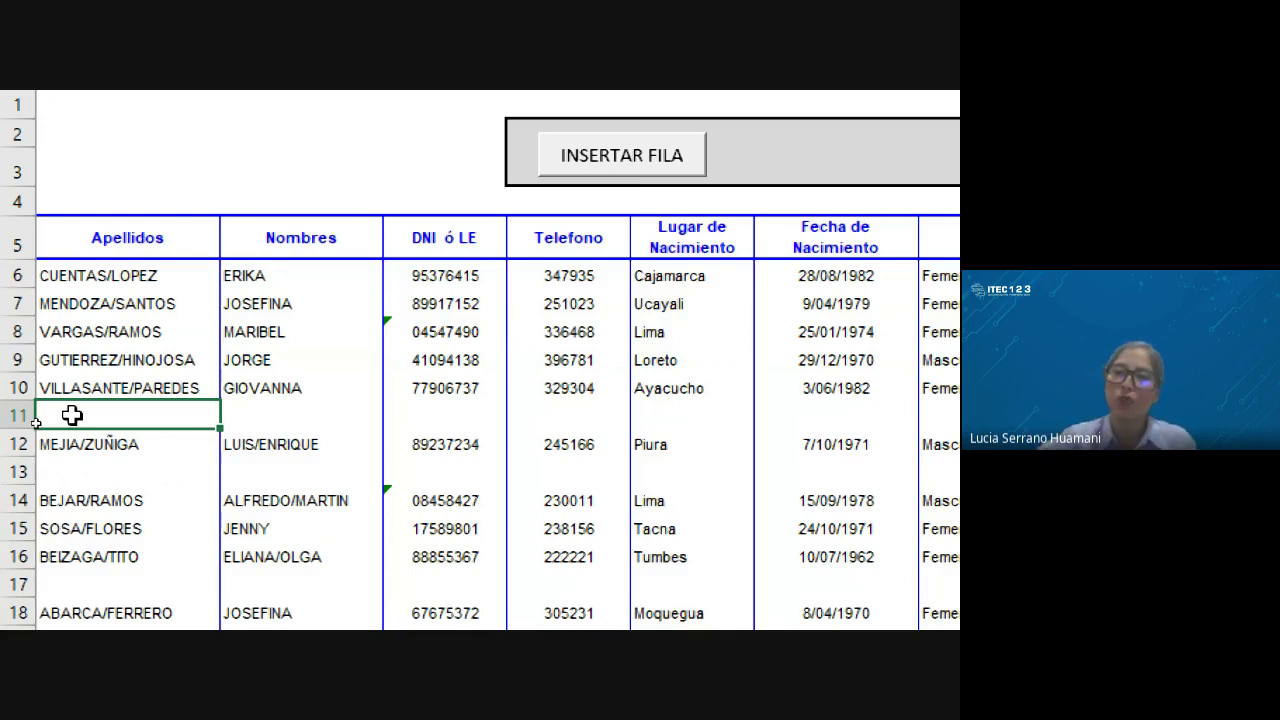
click(12, 415)
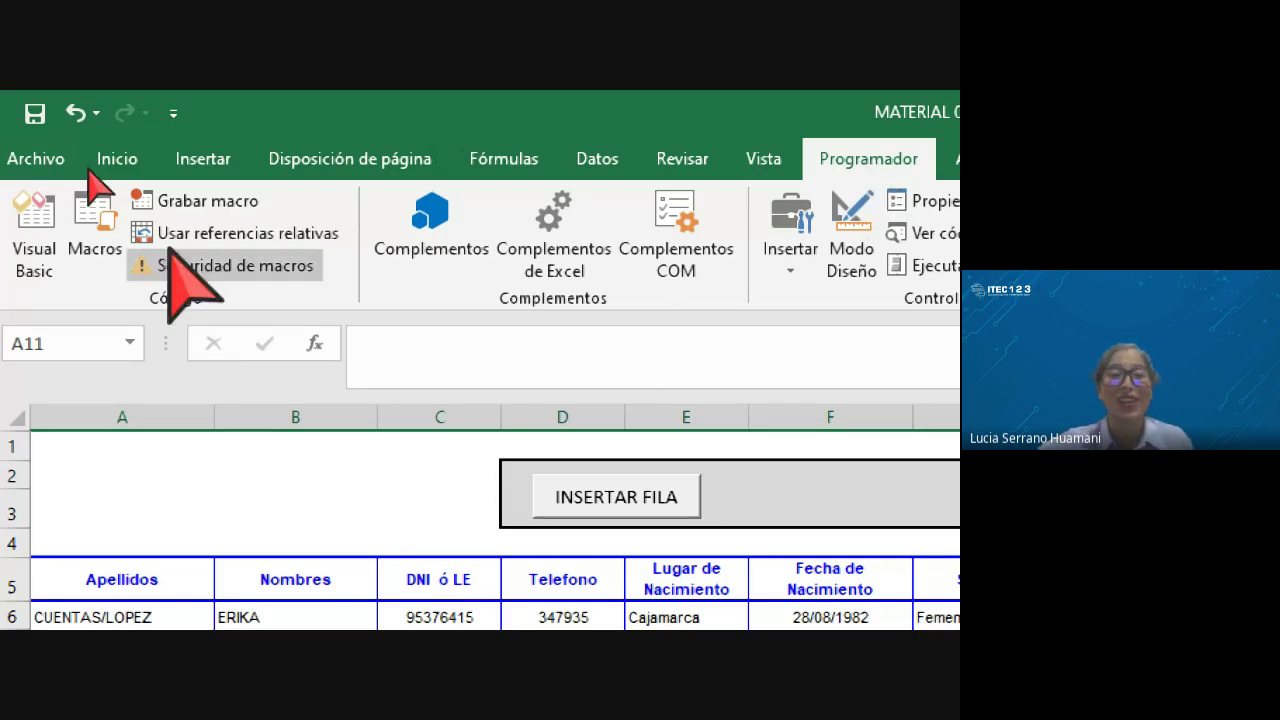
Step: Begin recording a macro named ELIMINAR_FILA, stored in Este libro
click(208, 204)
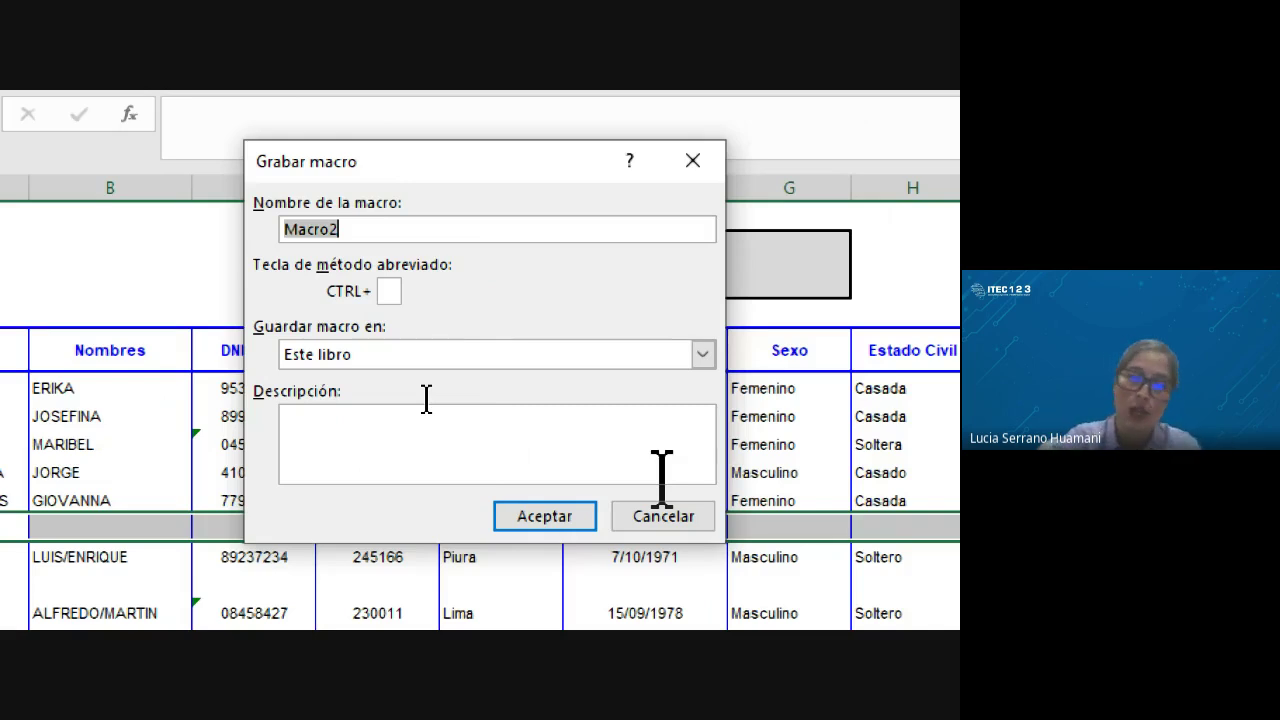
text(ELIMI)
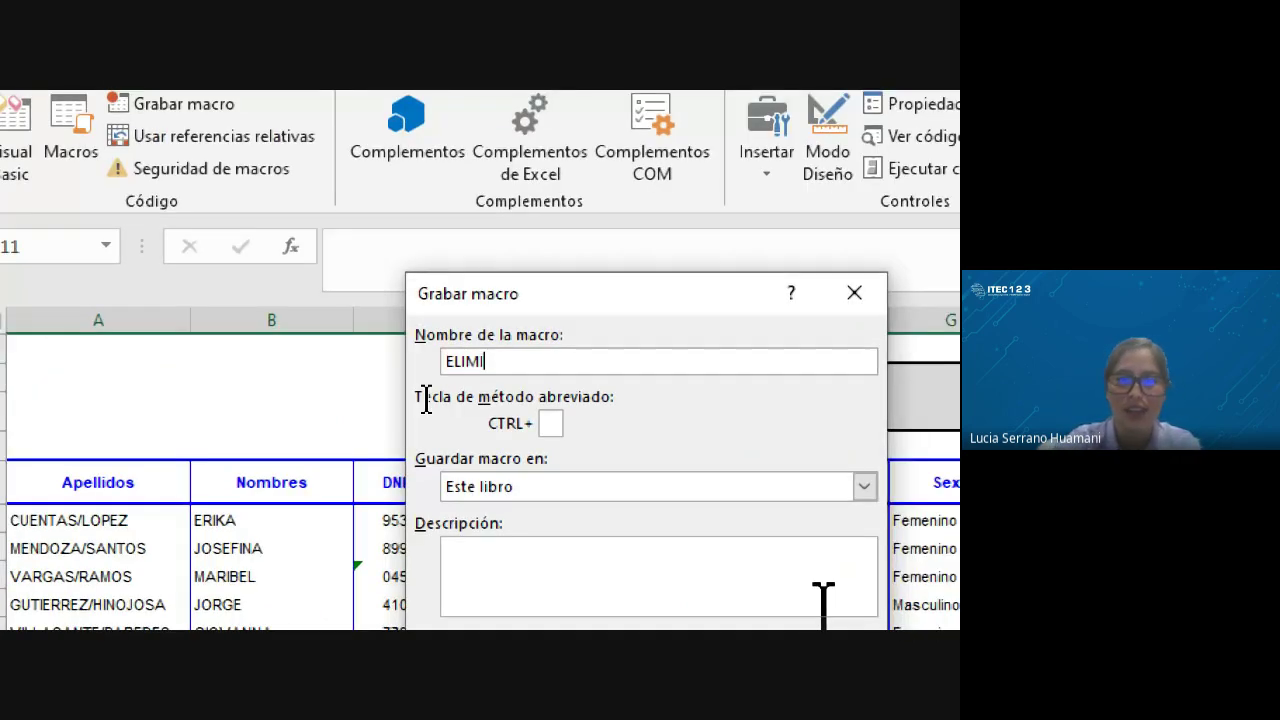
text(NAR_)
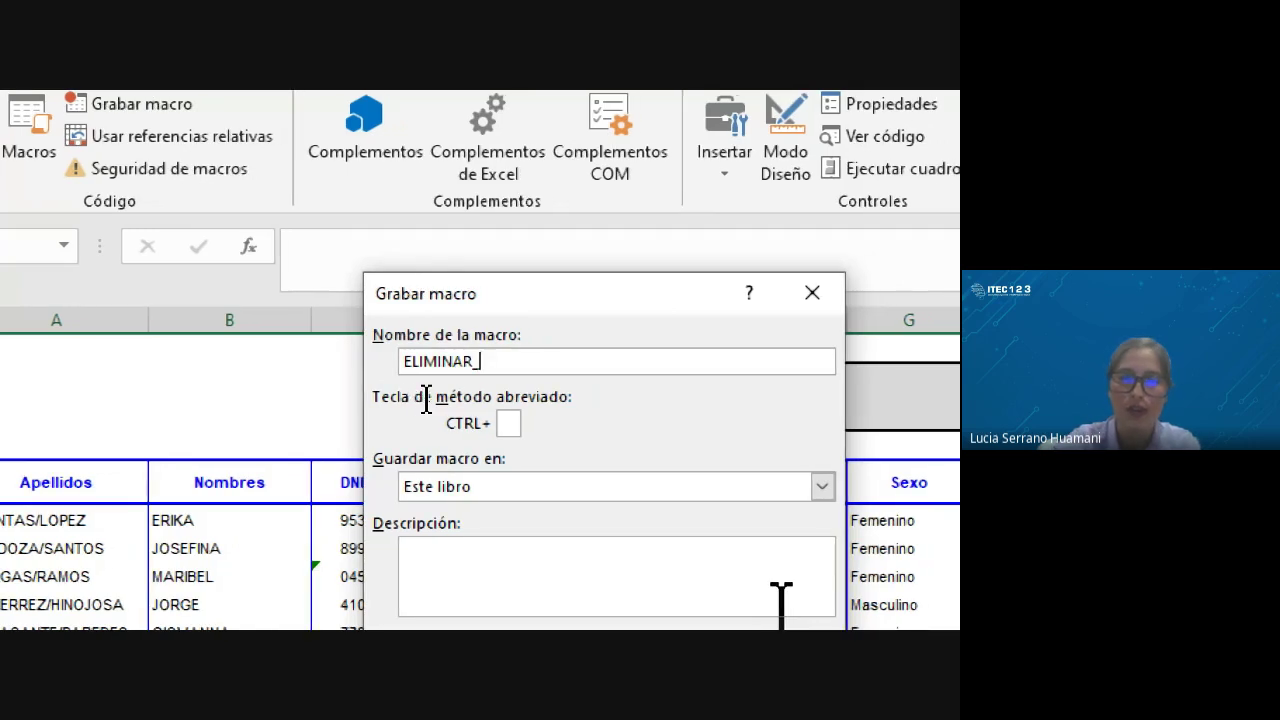
text(FILA)
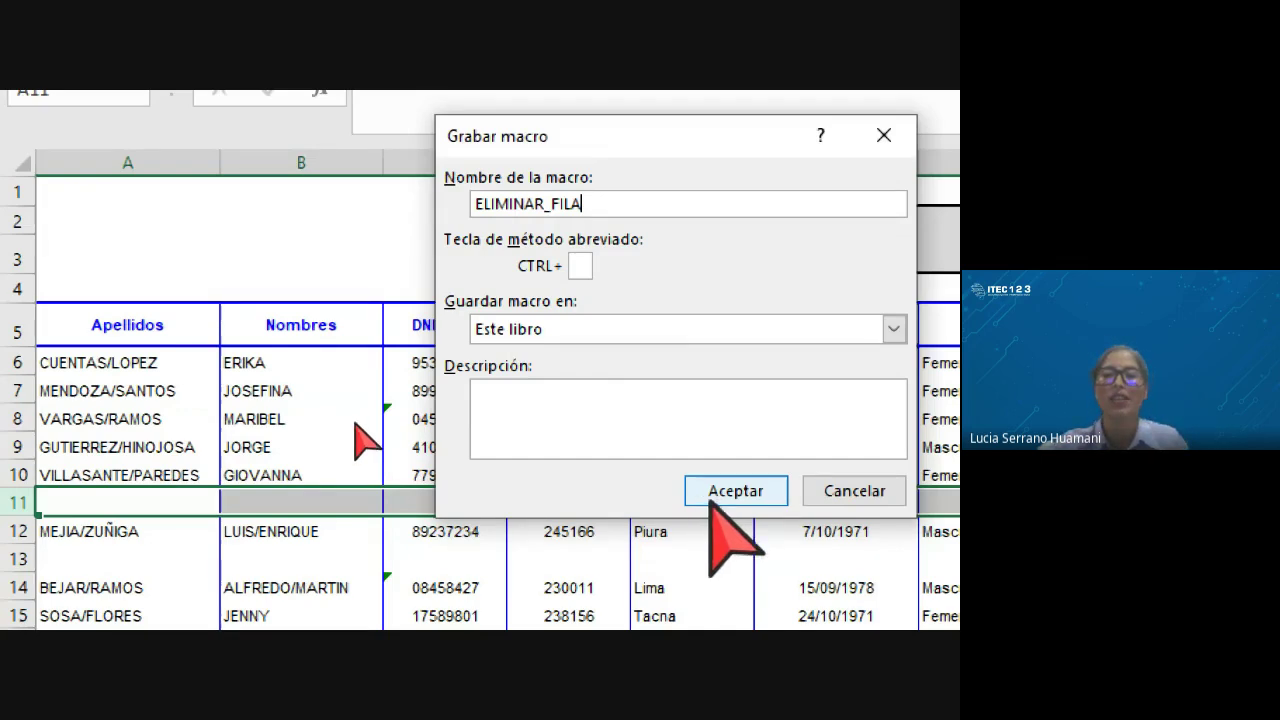
click(705, 498)
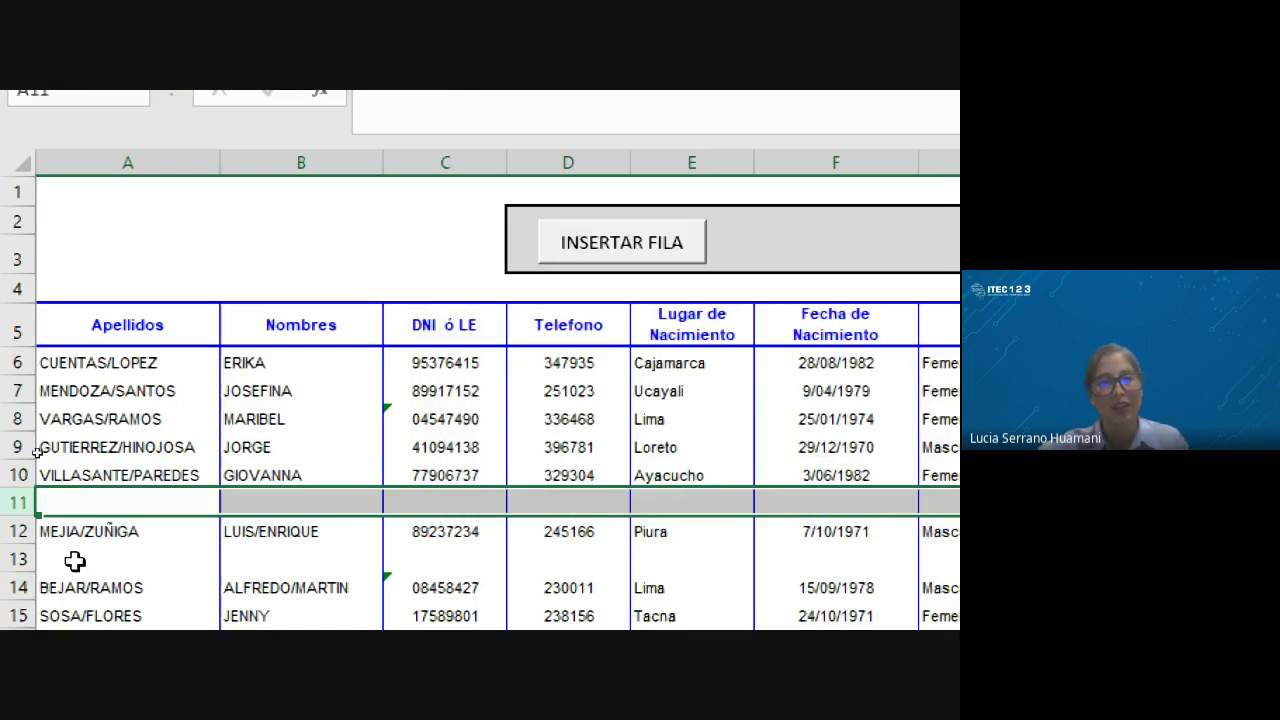
Step: Delete the empty row 11 while recording, then stop the ELIMINAR_FILA recording
right_click(8, 501)
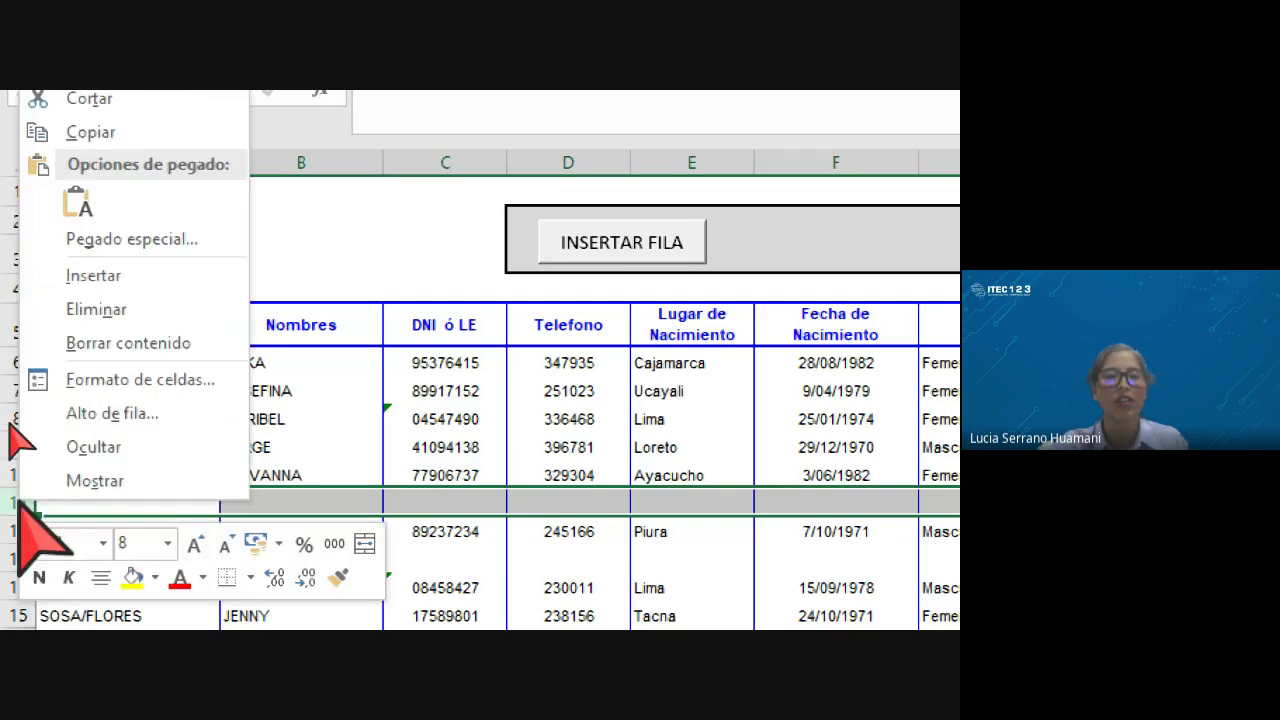
click(72, 309)
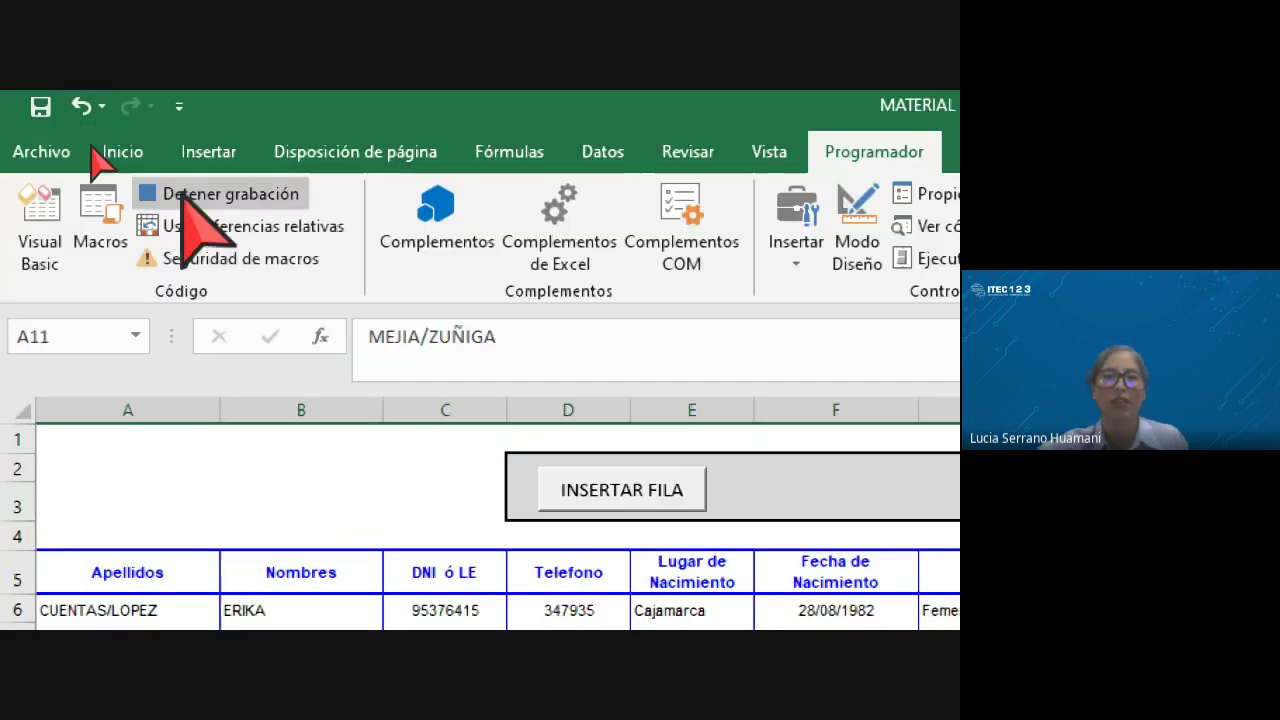
click(230, 194)
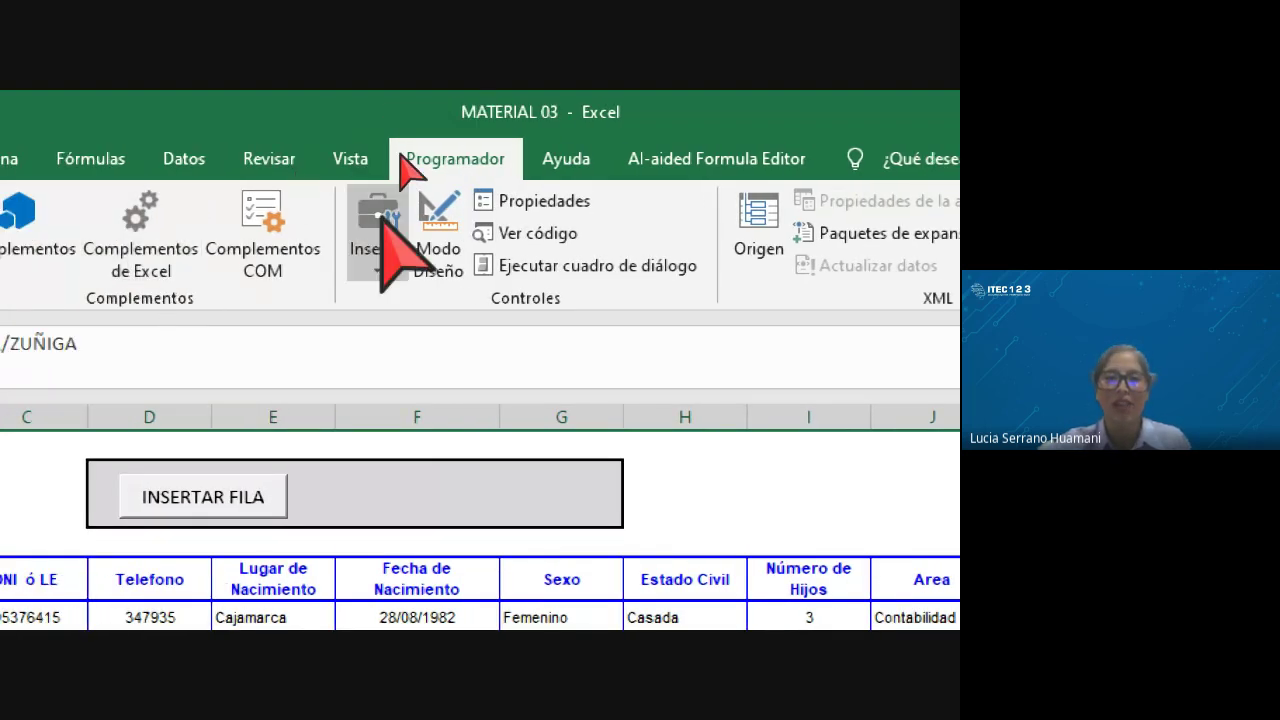
Step: Draw a second form button in the grey panel to the right of INSERTAR FILA
click(391, 197)
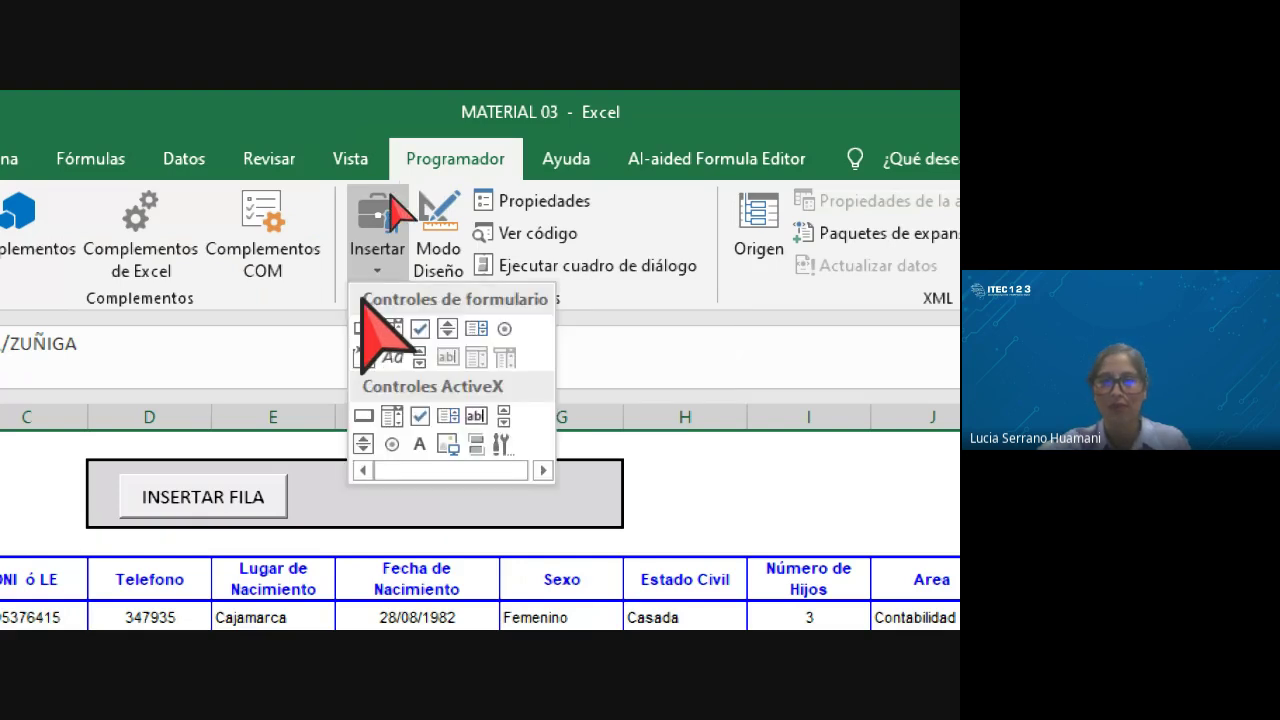
click(363, 328)
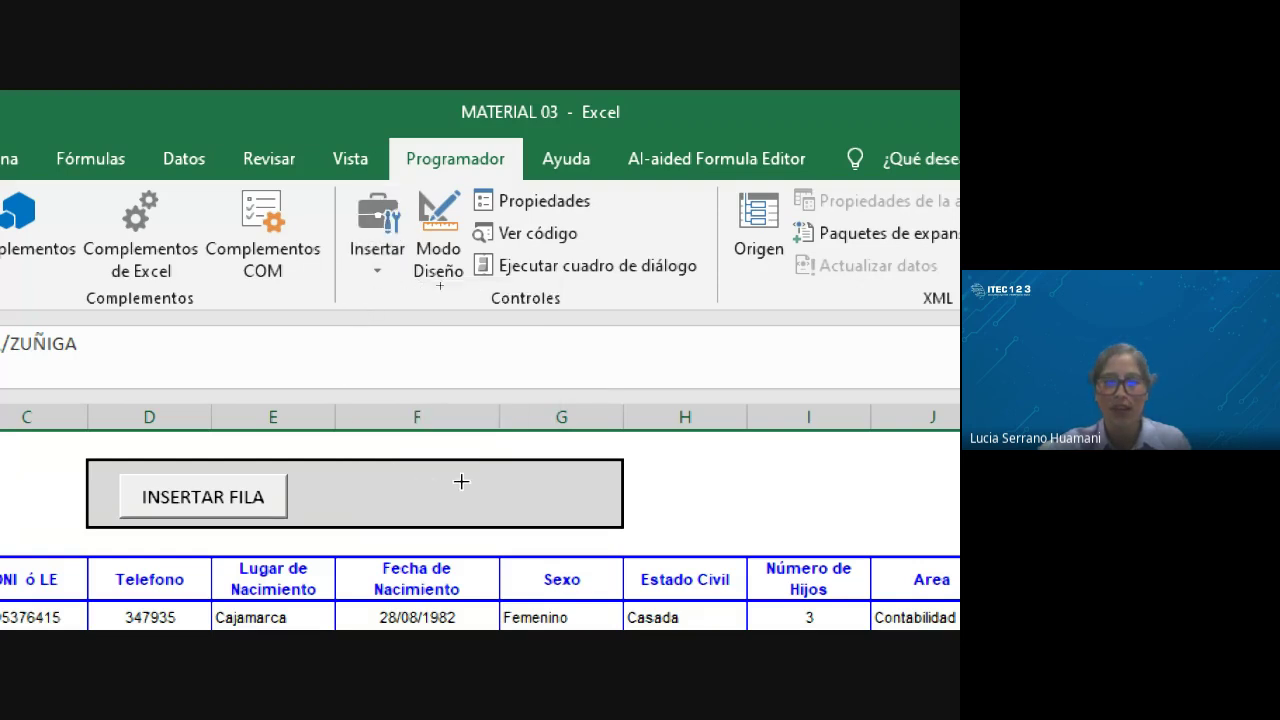
drag(445, 482, 612, 516)
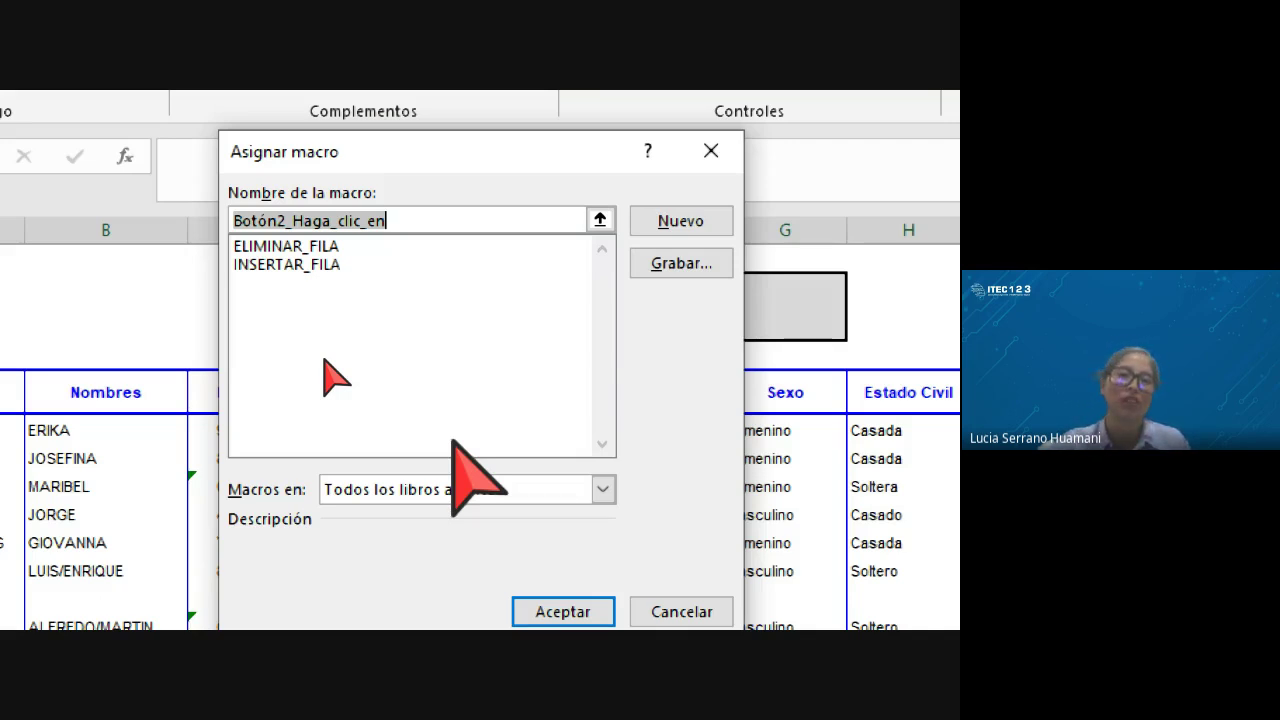
Step: Link the new button to ELIMINAR_FILA and replace its default caption with ELIMINAR FILA
click(298, 246)
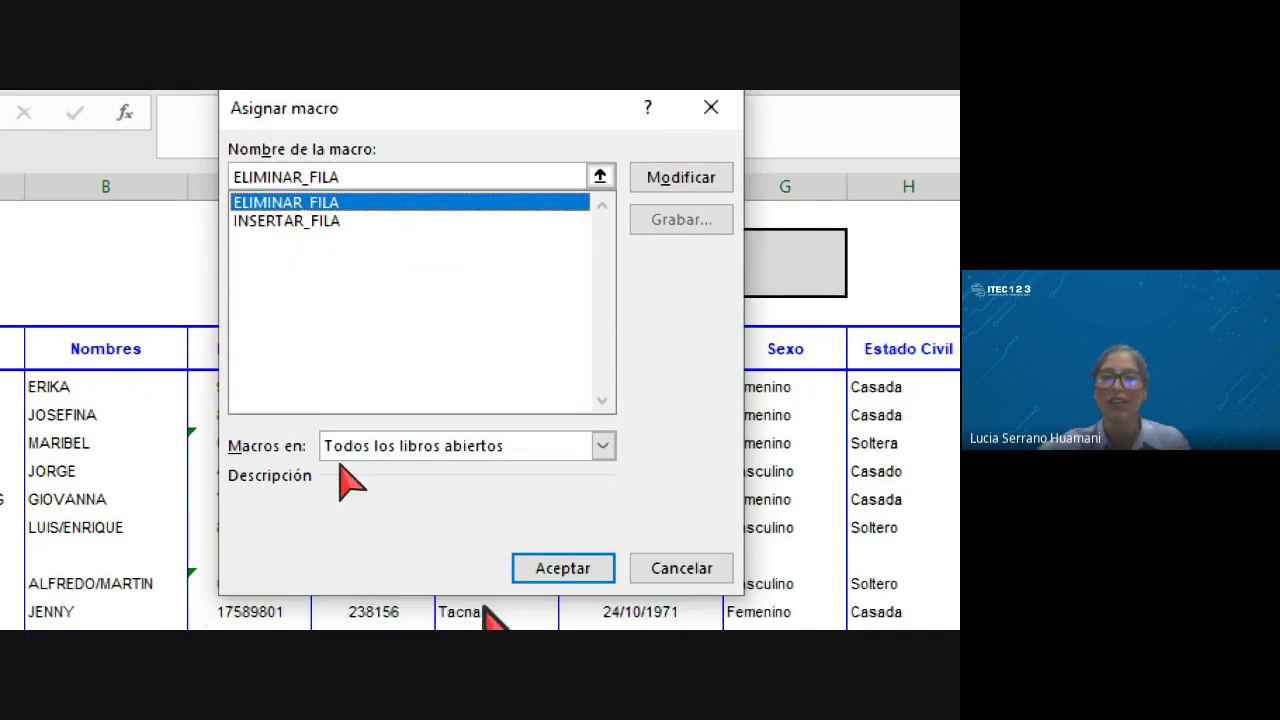
click(545, 525)
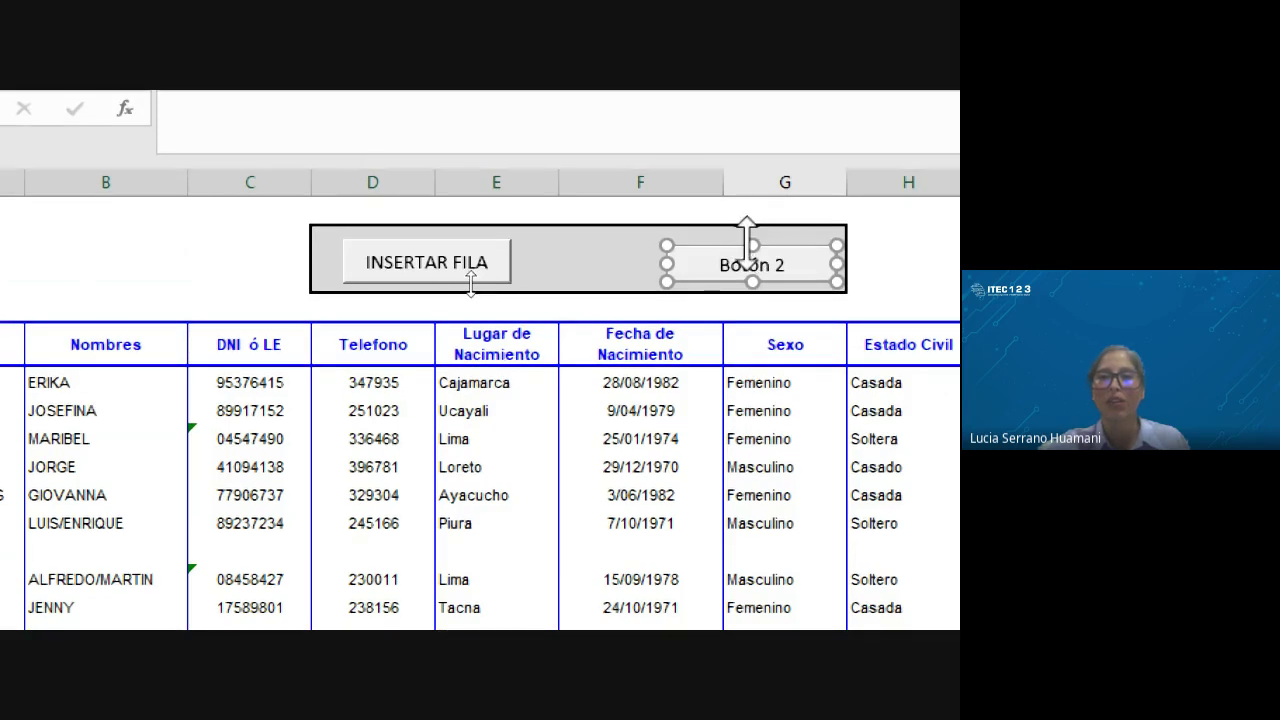
click(745, 240)
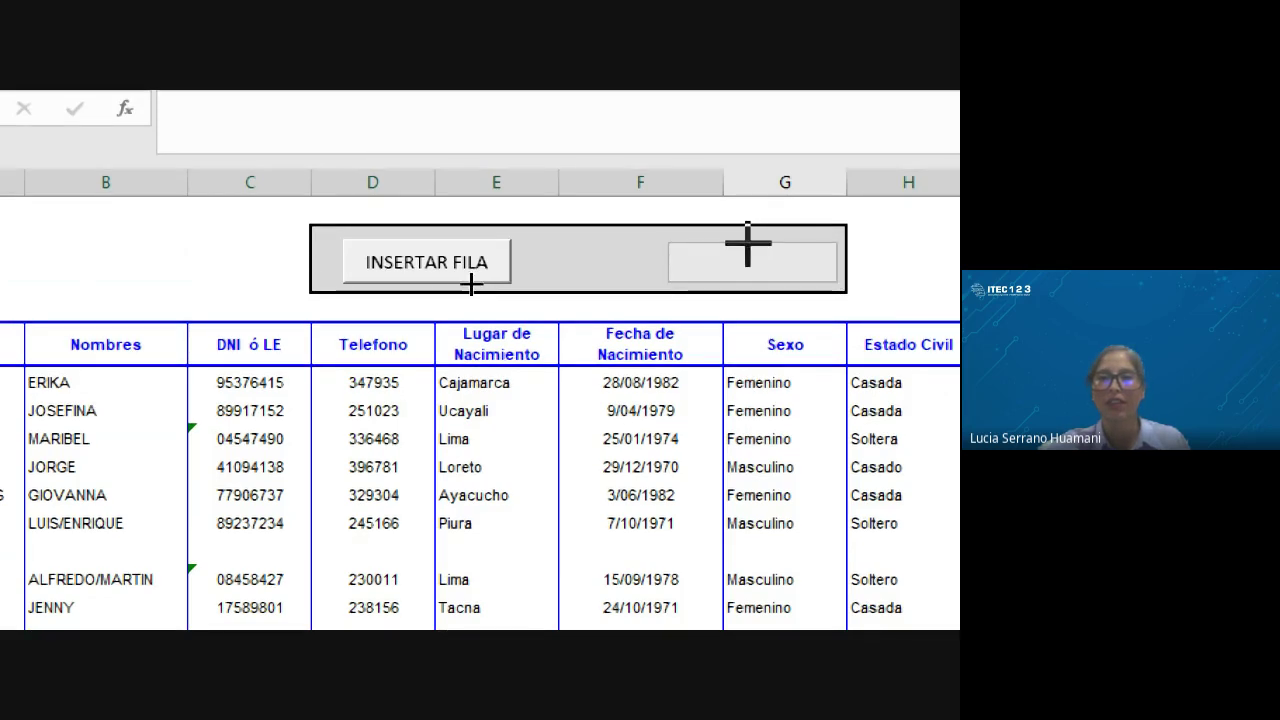
click(748, 243)
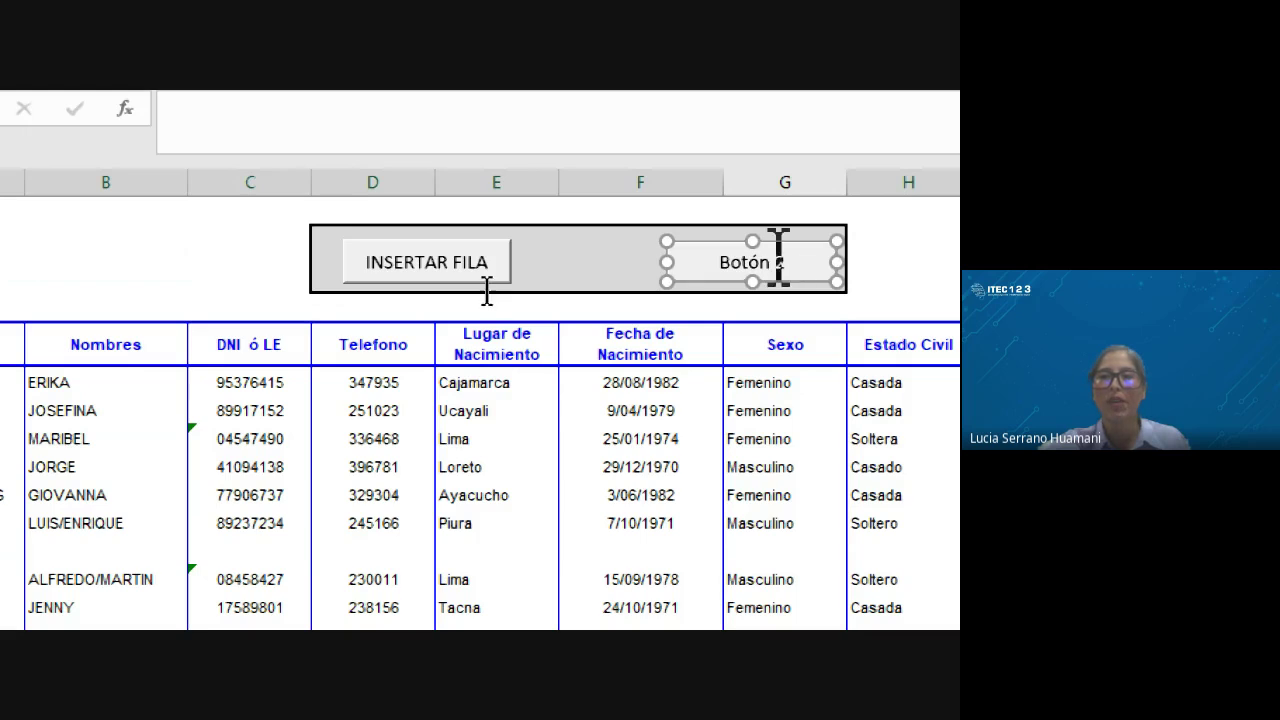
key(Delete)
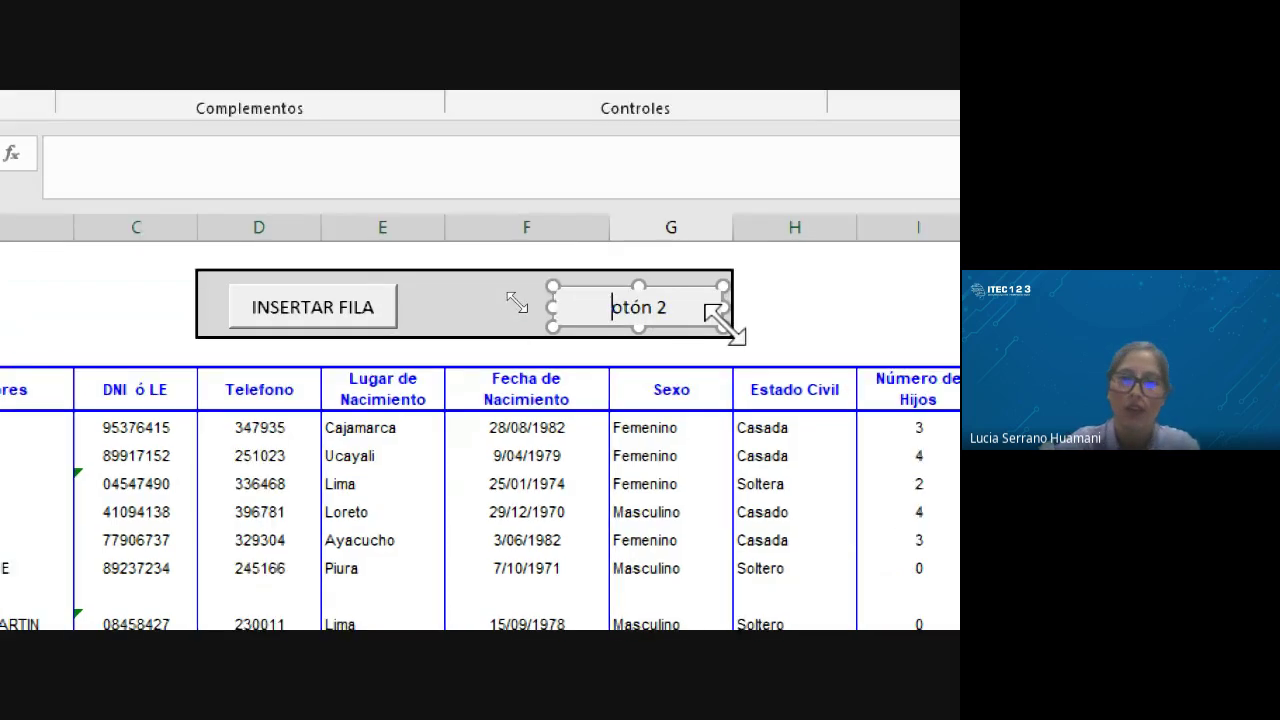
key(Delete)
key(Delete)
key(Delete)
key(Delete)
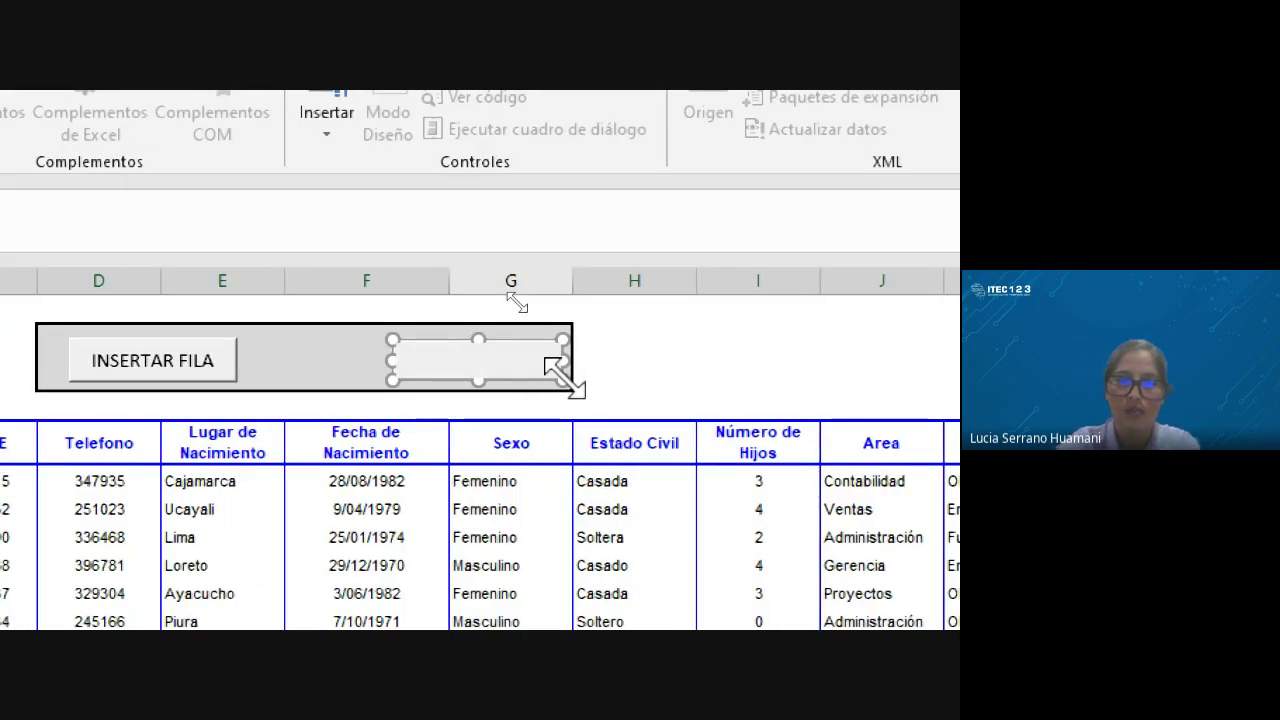
text(ELIMINA)
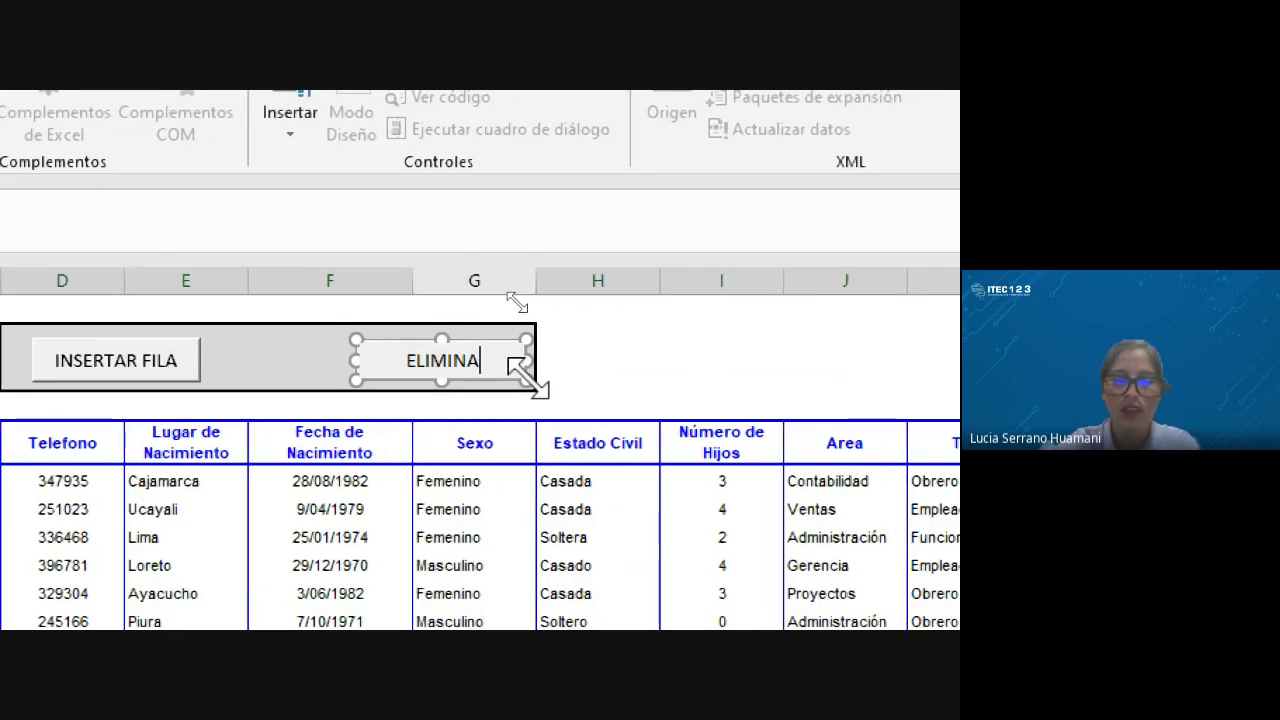
text(R FILA)
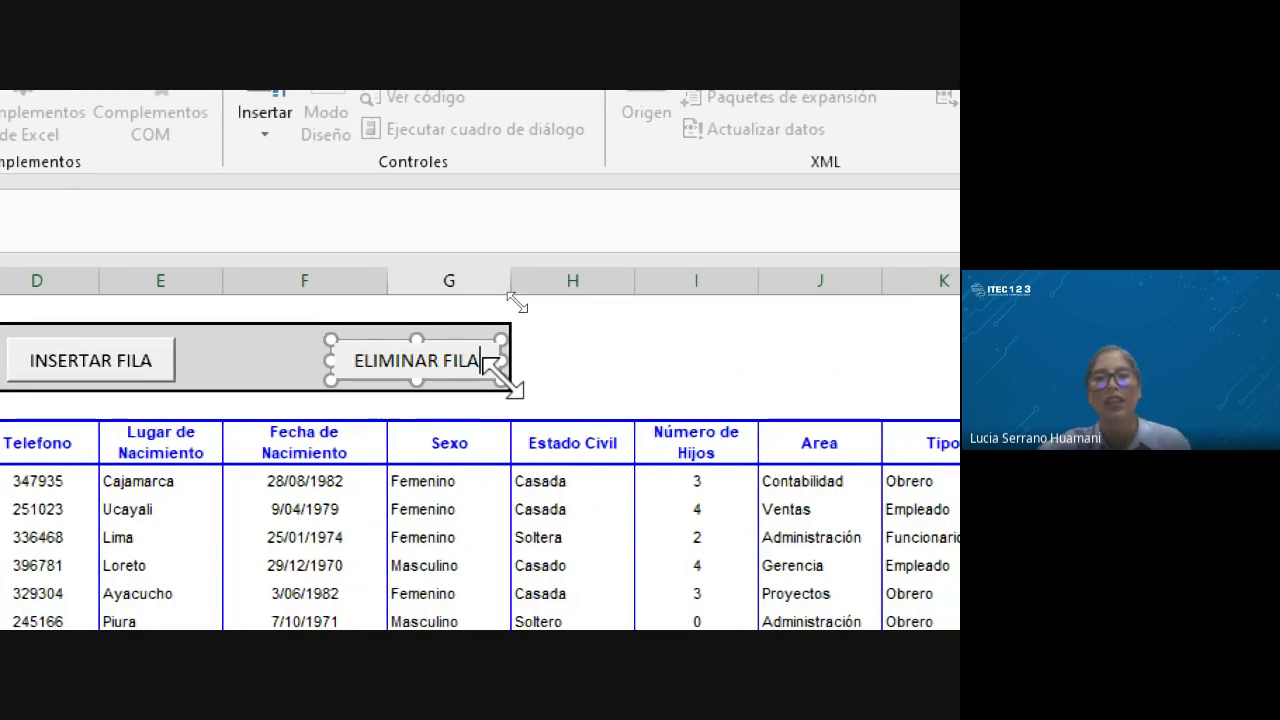
Step: Remove the empty rows 12 and 15 using the ELIMINAR FILA button
click(696, 371)
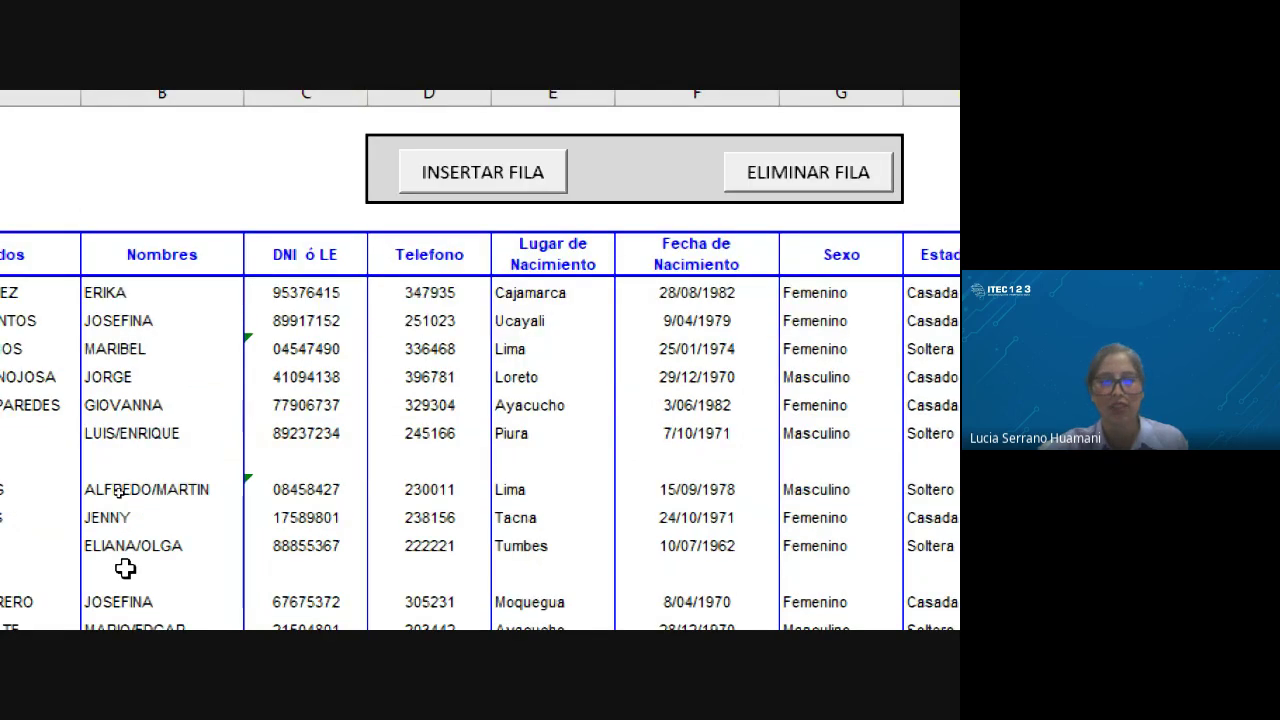
click(17, 459)
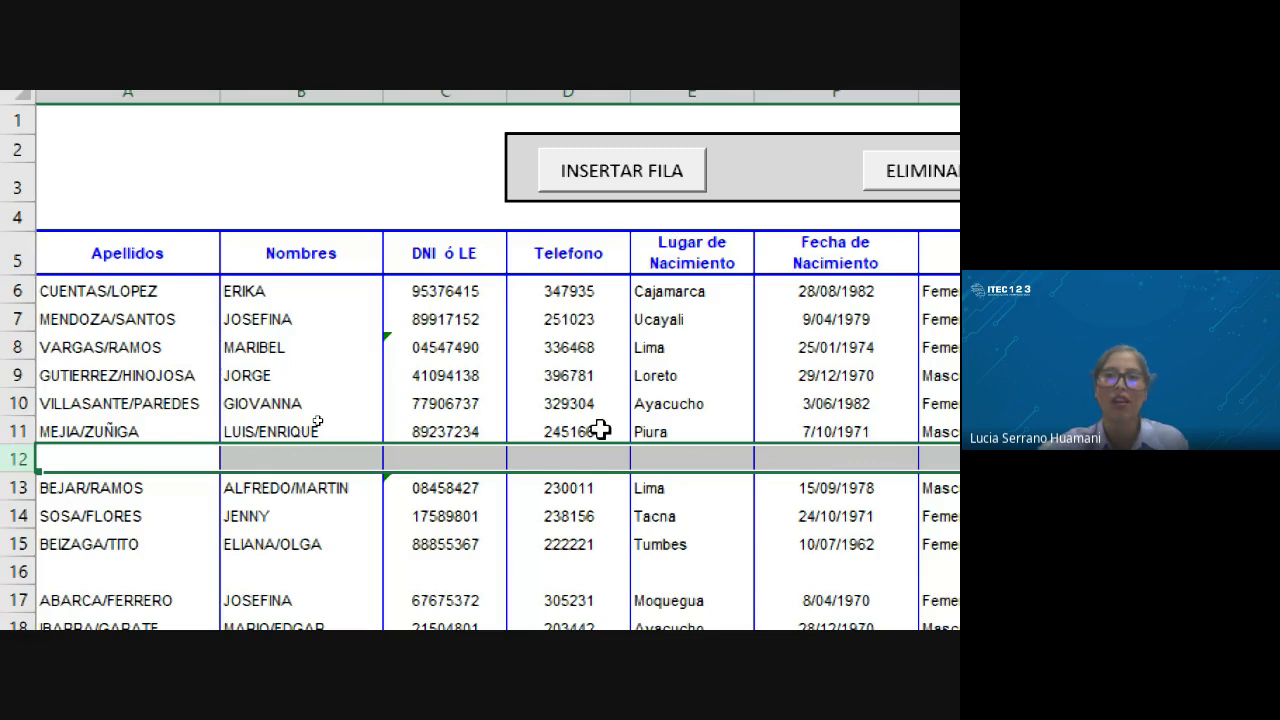
click(860, 182)
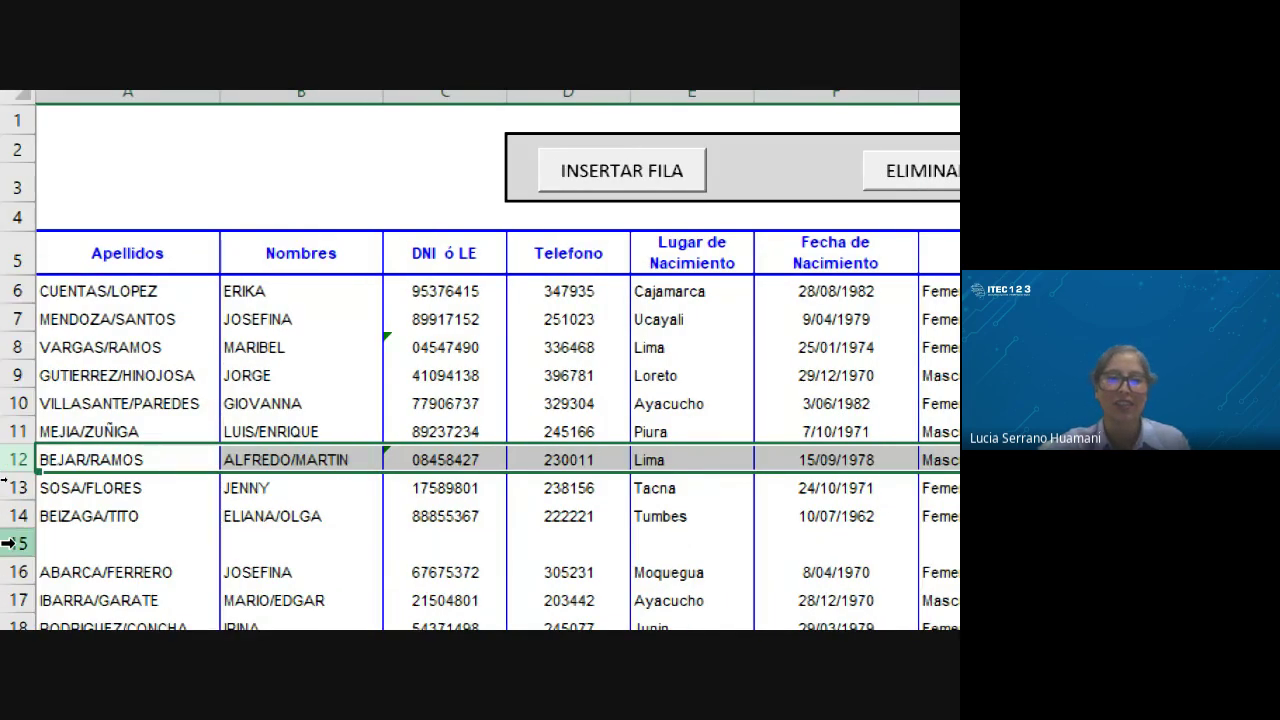
click(10, 542)
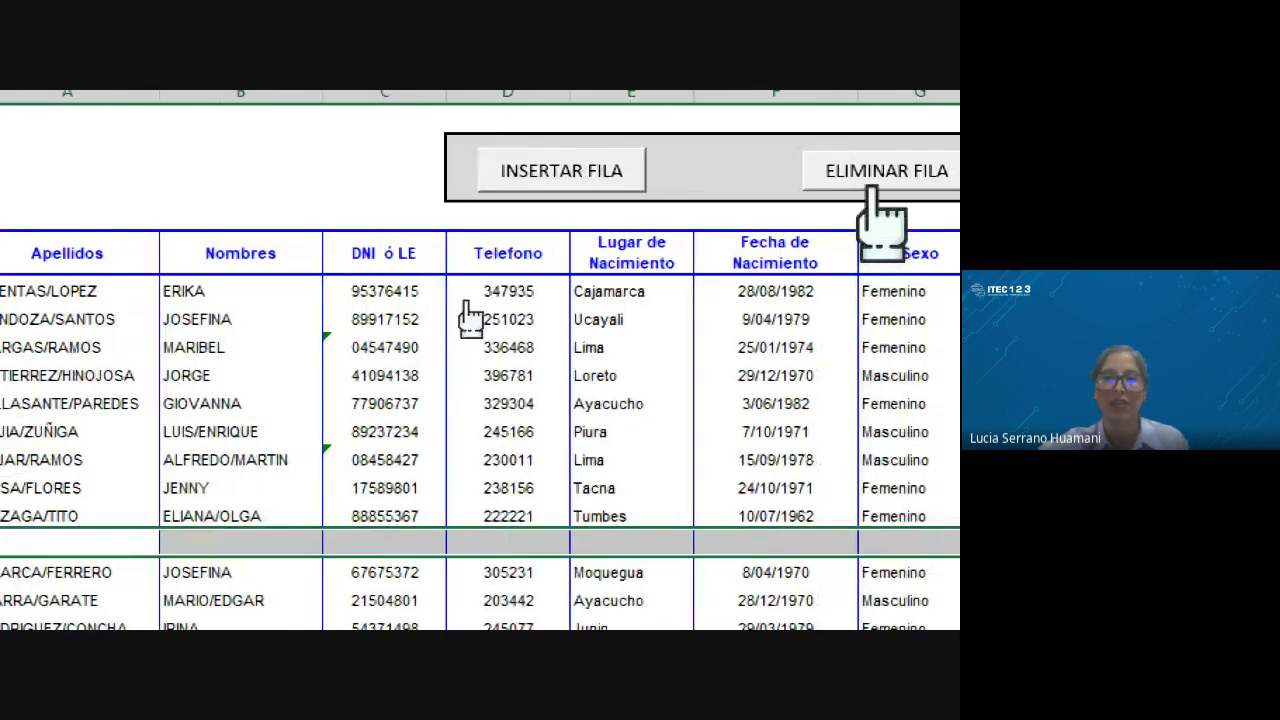
click(872, 195)
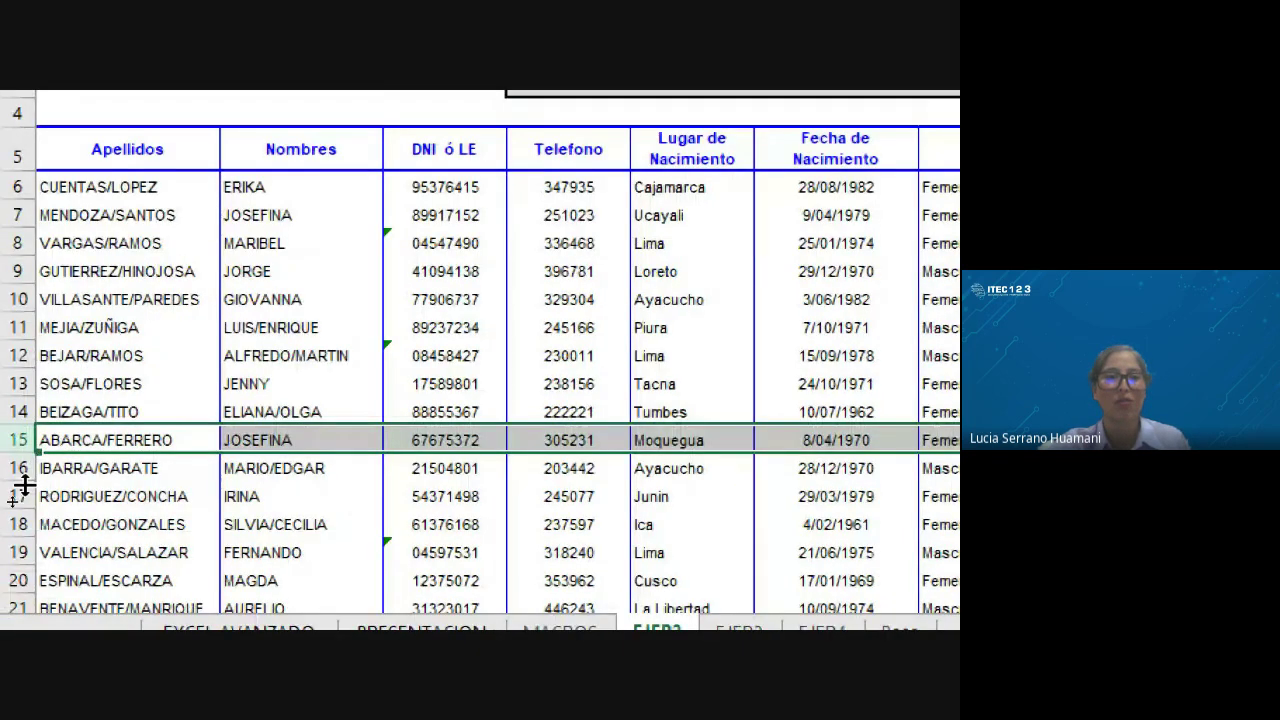
Step: Twice insert a blank row above SOSA/FLORES at row 13 and delete it again
scroll(22, 488, down, 2)
scroll(33, 483, up, 2)
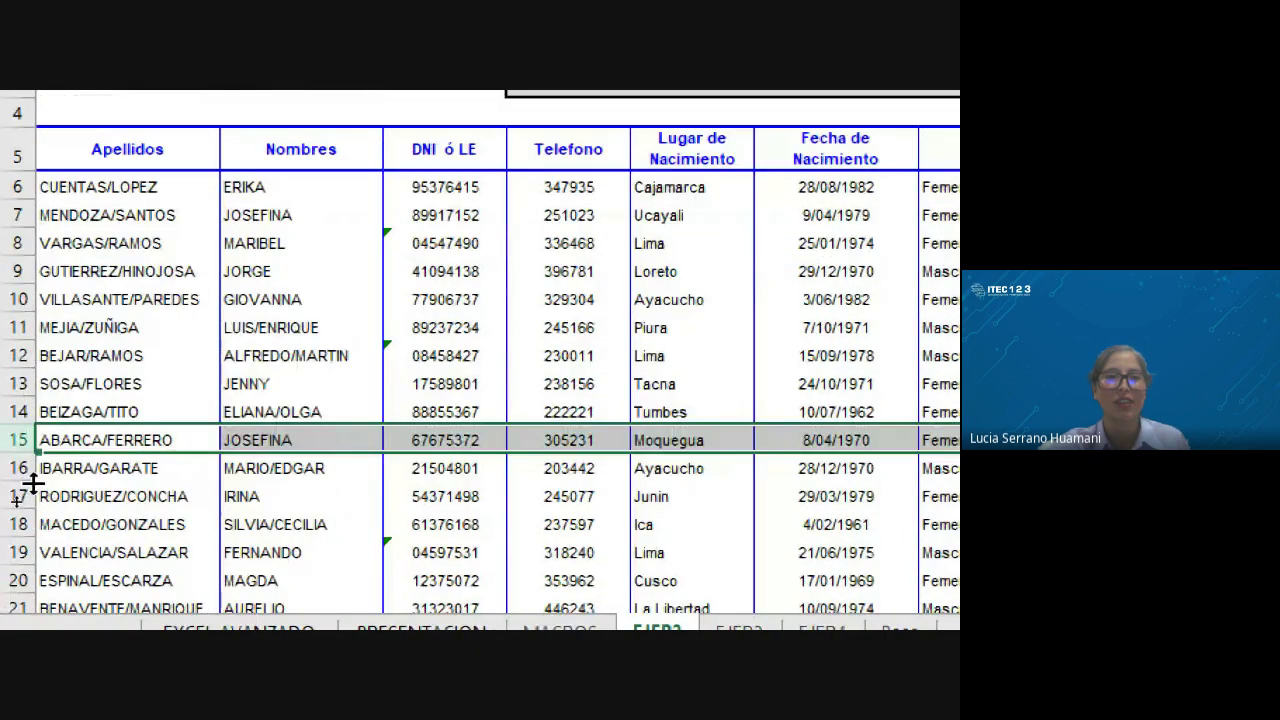
click(16, 383)
scroll(98, 126, up, 1)
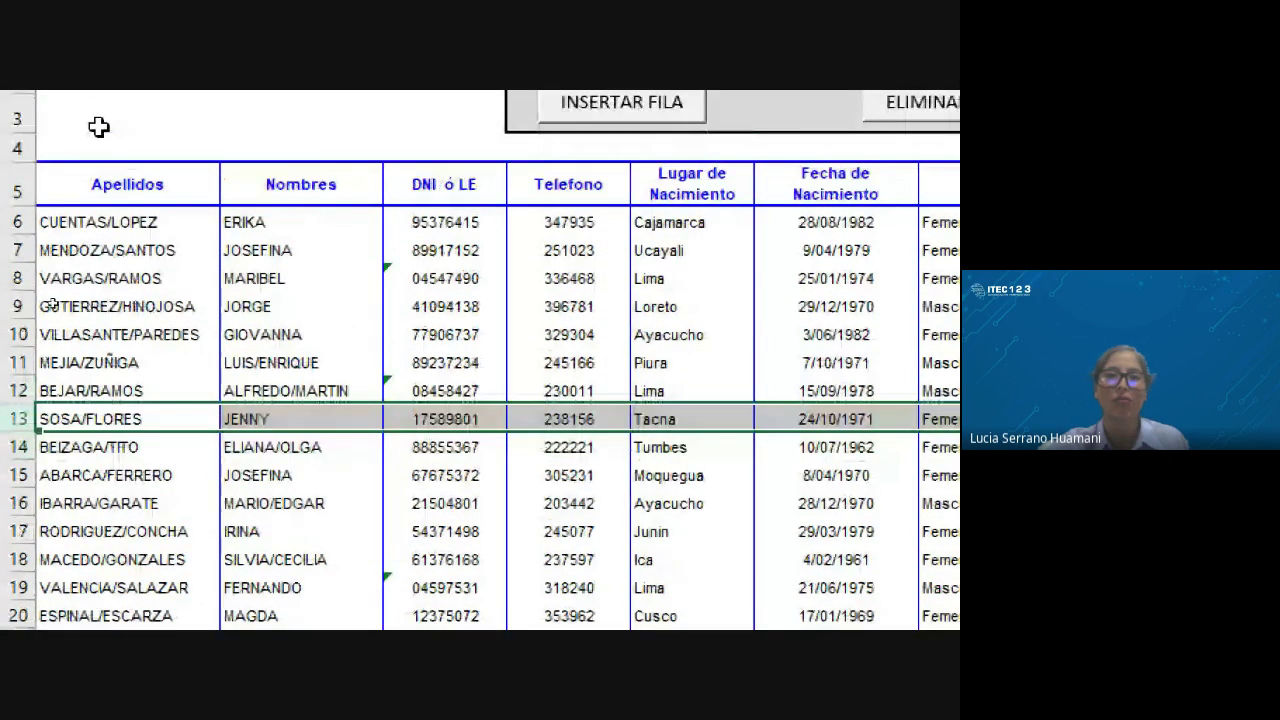
scroll(98, 126, up, 1)
click(585, 175)
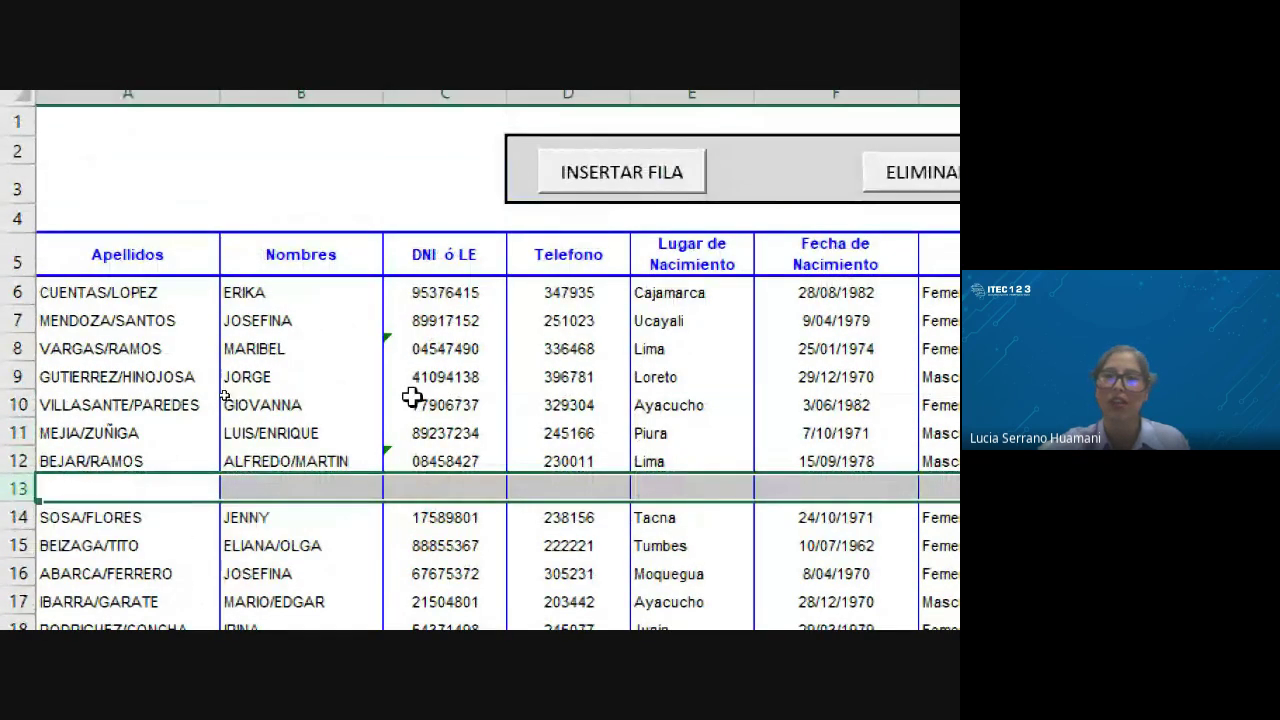
click(905, 175)
scroll(905, 175, down, 1)
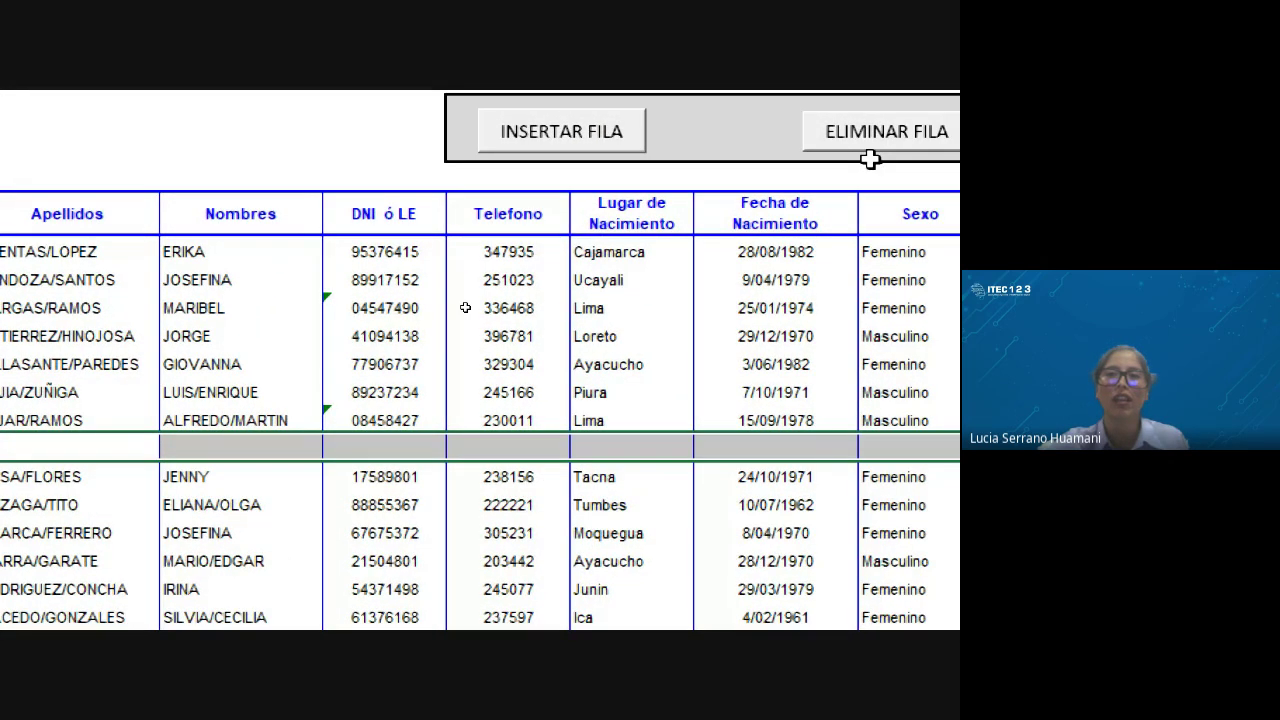
click(585, 140)
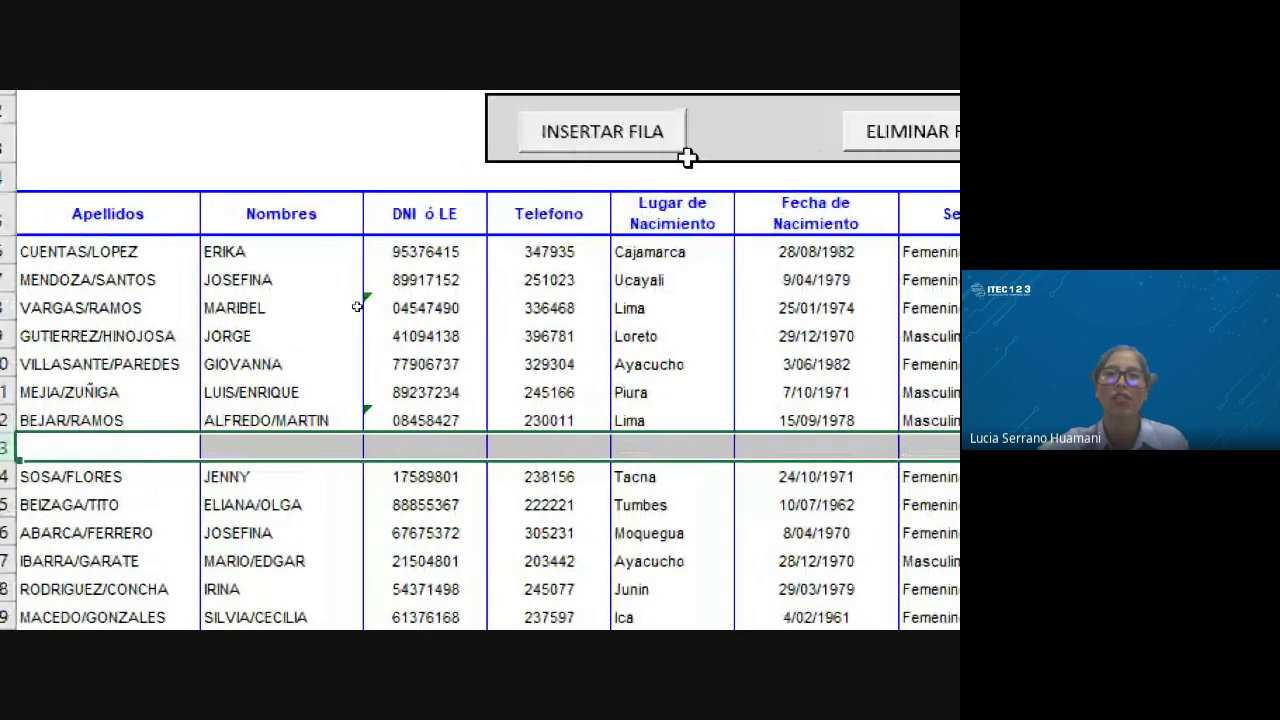
click(868, 133)
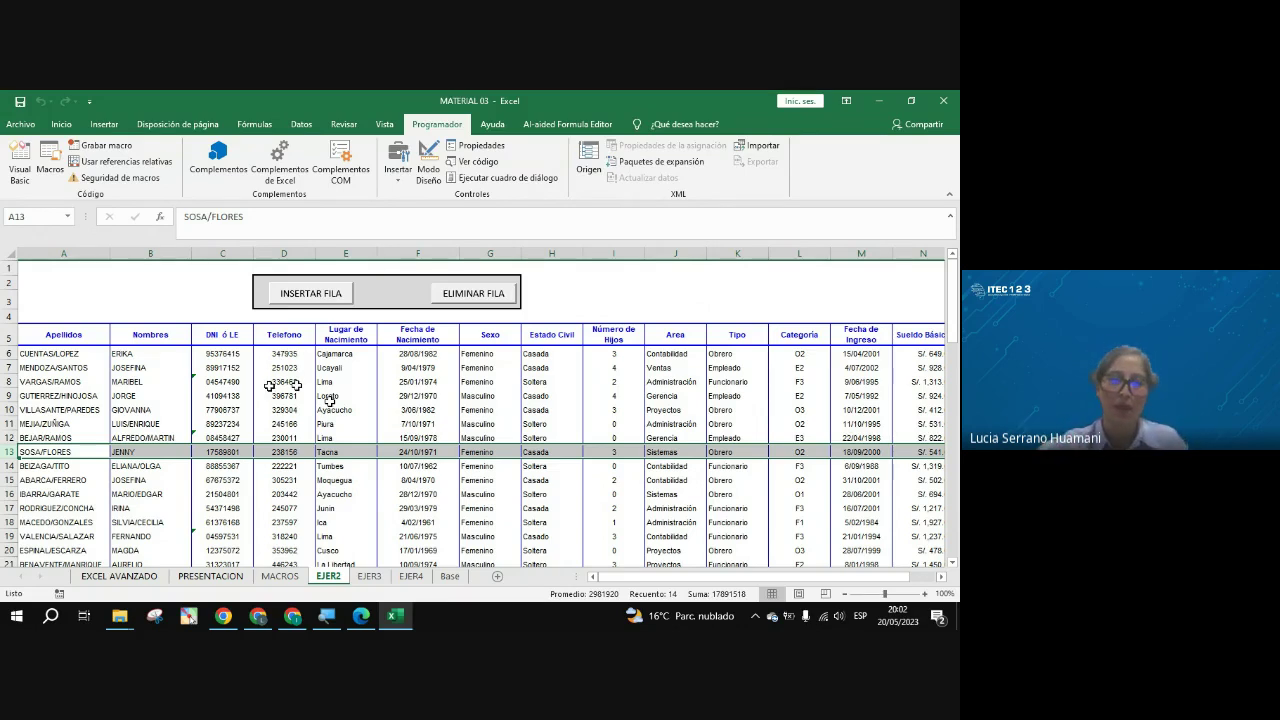
Step: Return from the Meet call to Excel, check cells H16 and H13, and open the EJER3 sheet
click(258, 616)
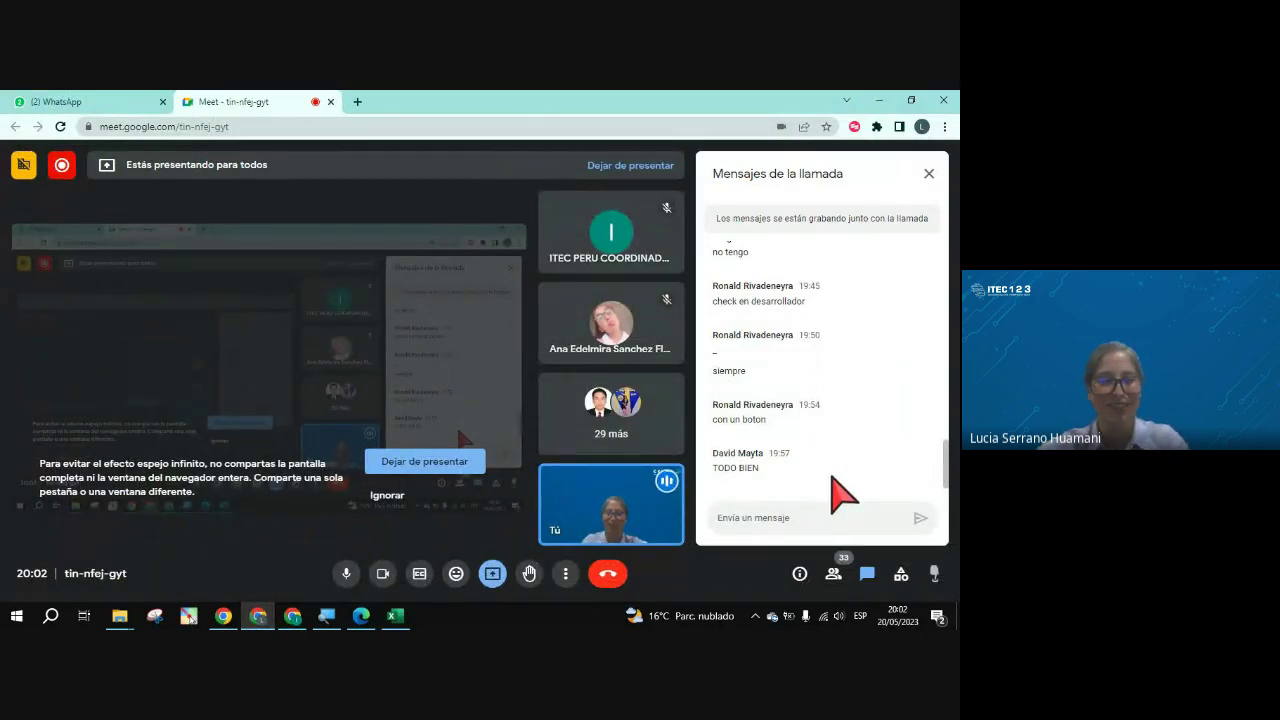
key(alt+Tab)
click(576, 496)
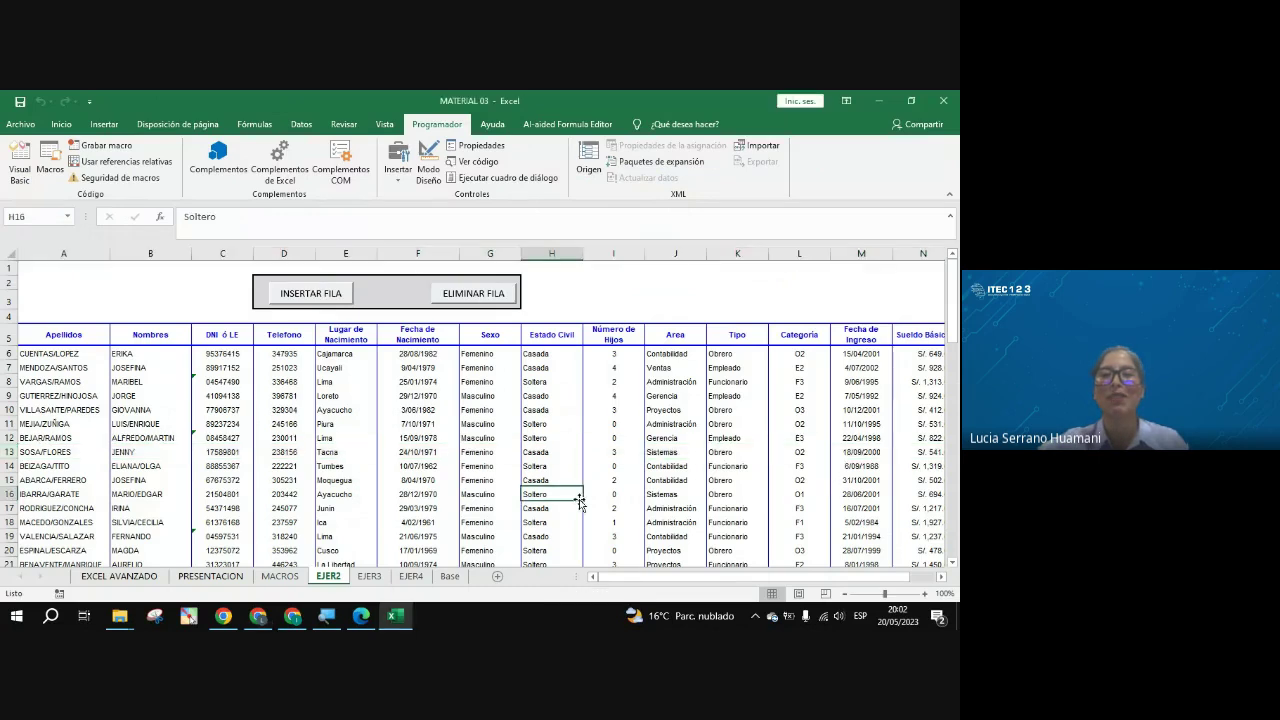
click(549, 450)
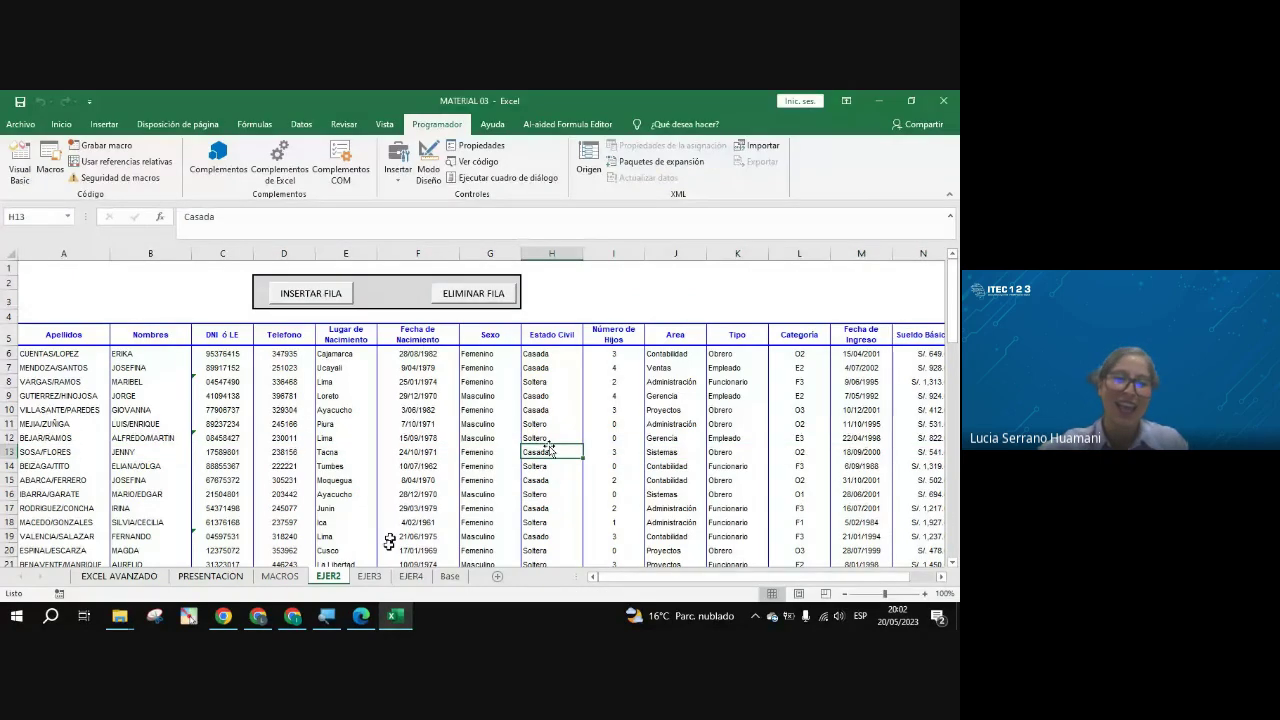
click(372, 577)
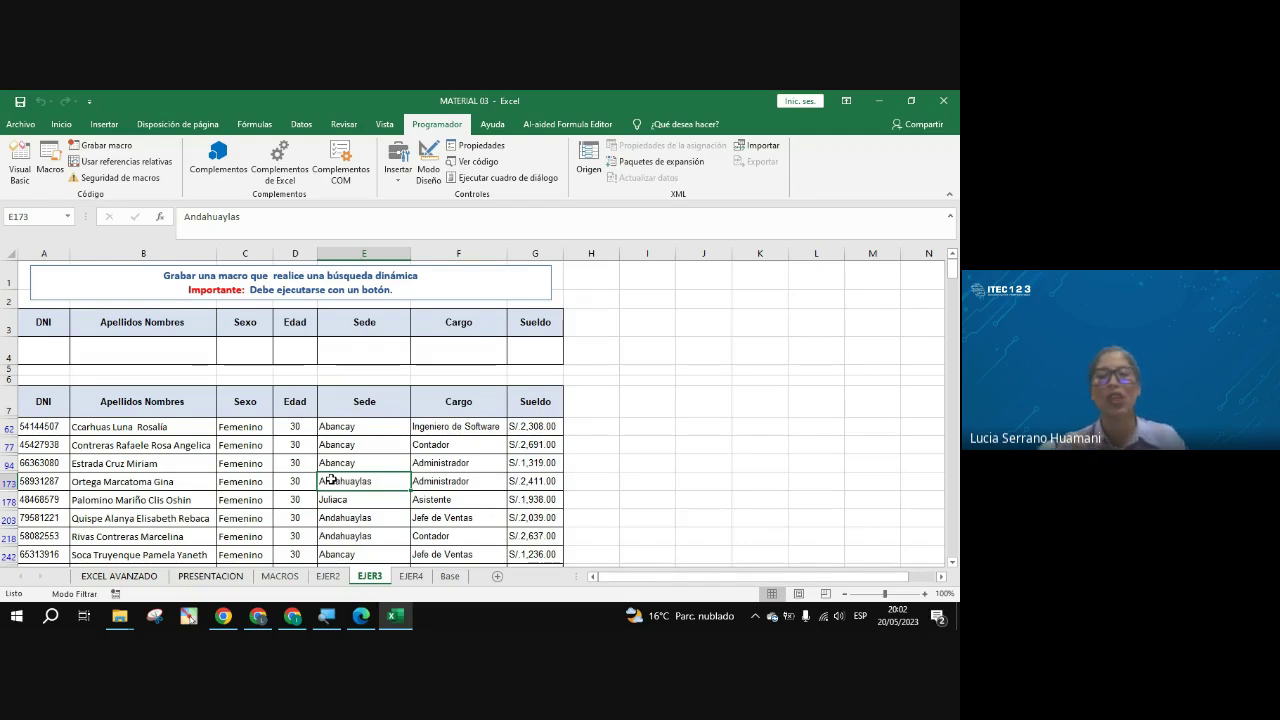
scroll(292, 506, down, 3)
scroll(280, 471, up, 2)
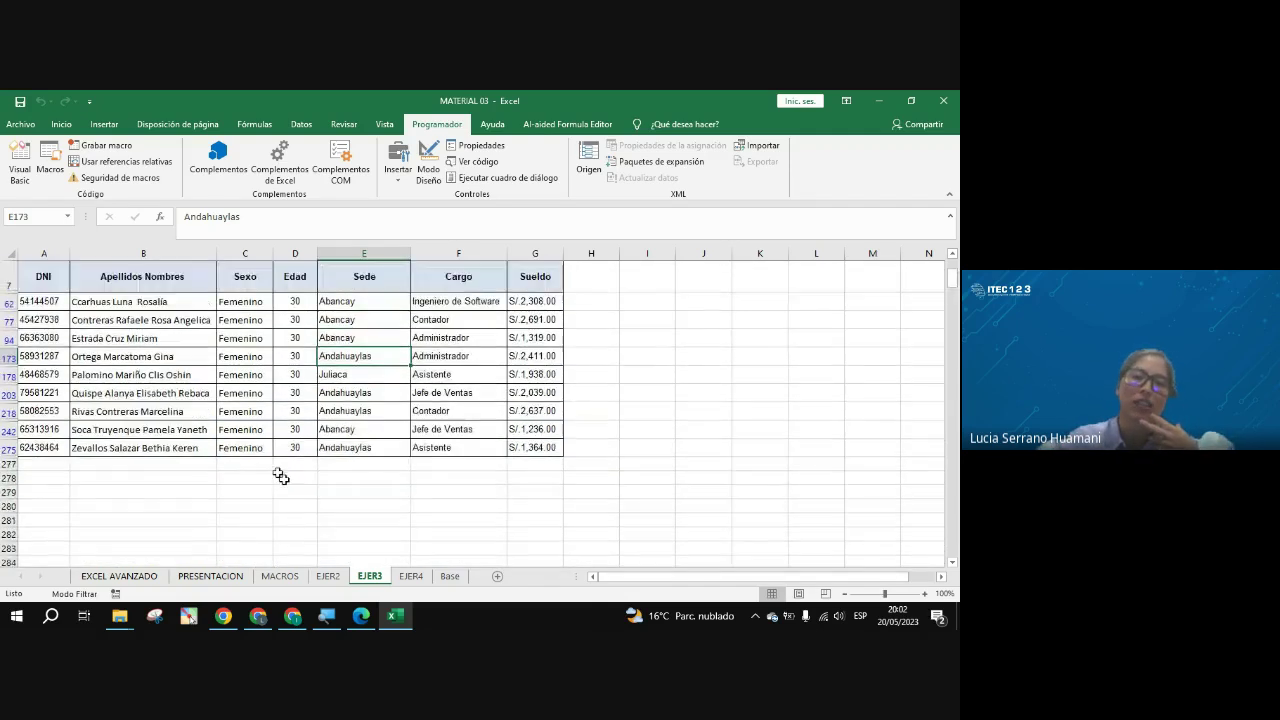
click(229, 374)
scroll(241, 452, up, 2)
click(241, 450)
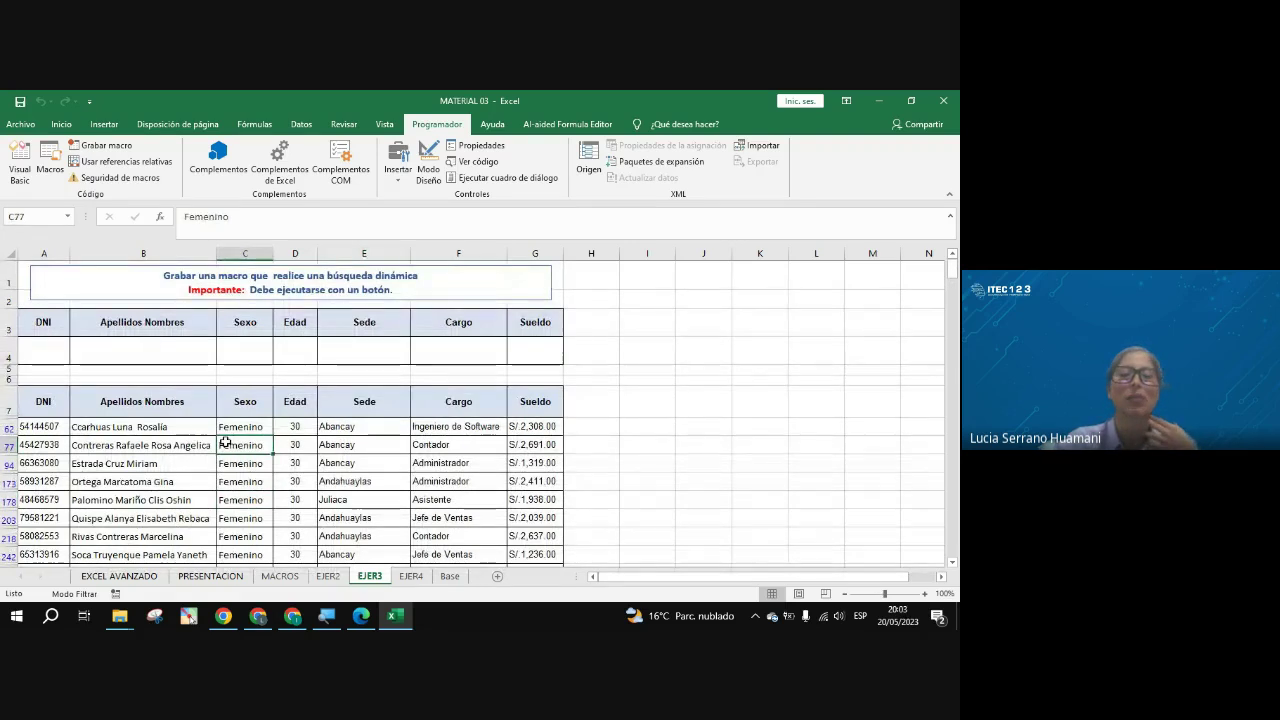
click(232, 431)
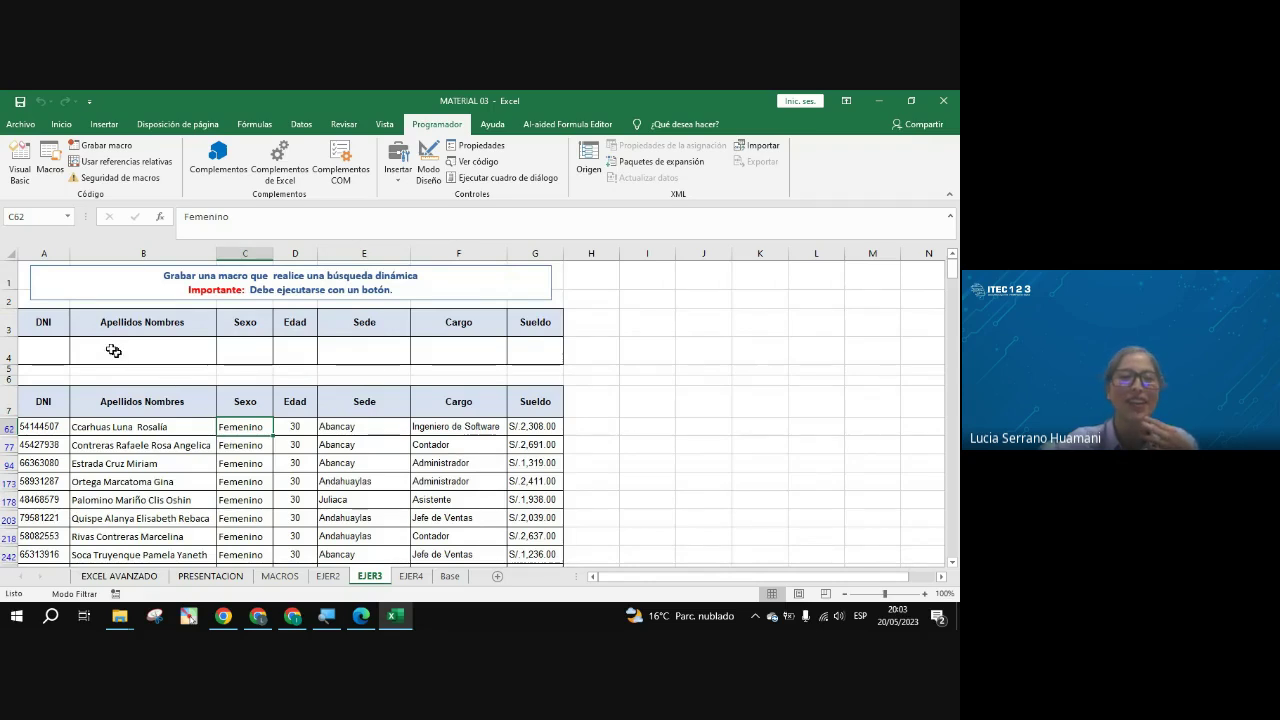
click(57, 323)
click(240, 444)
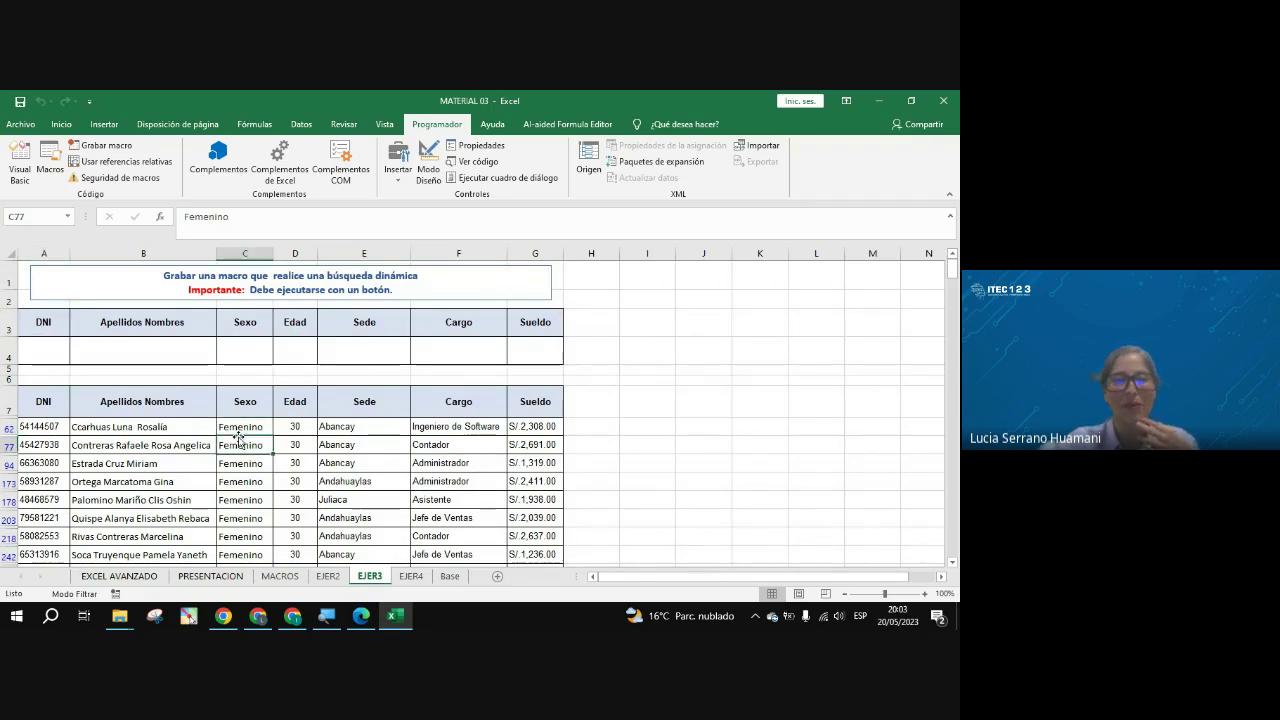
scroll(261, 441, down, 2)
click(261, 442)
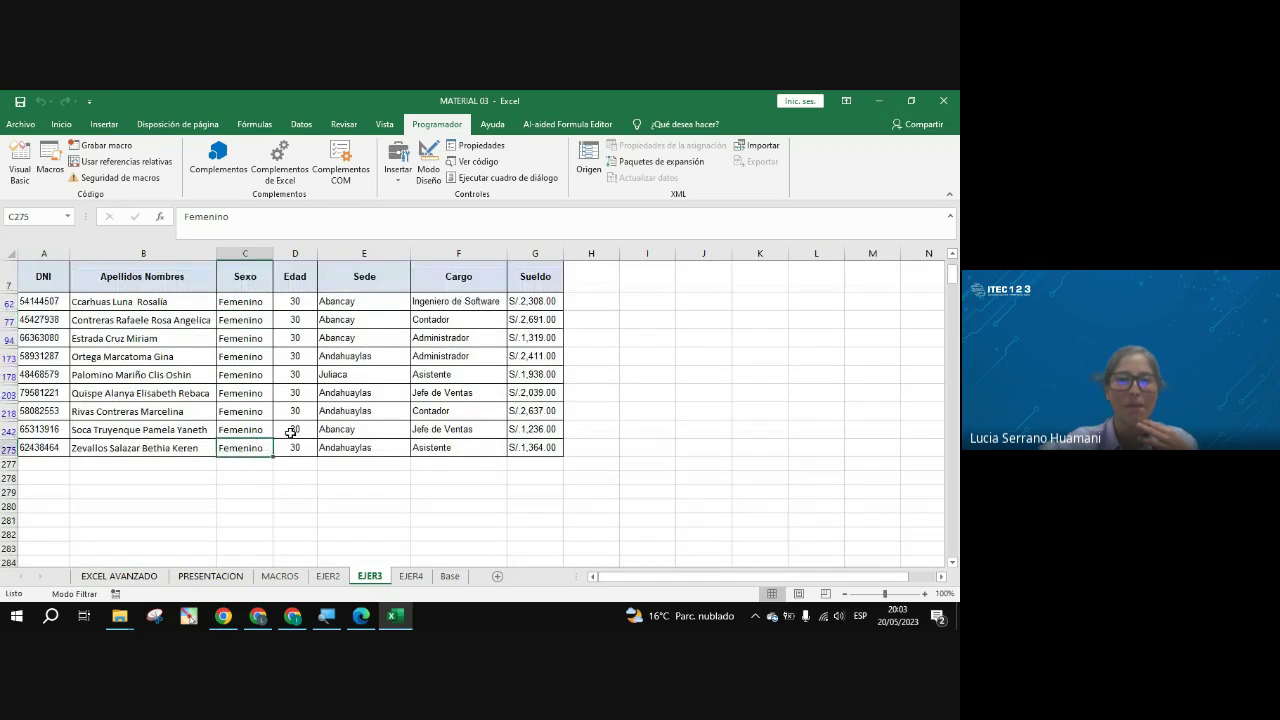
click(255, 352)
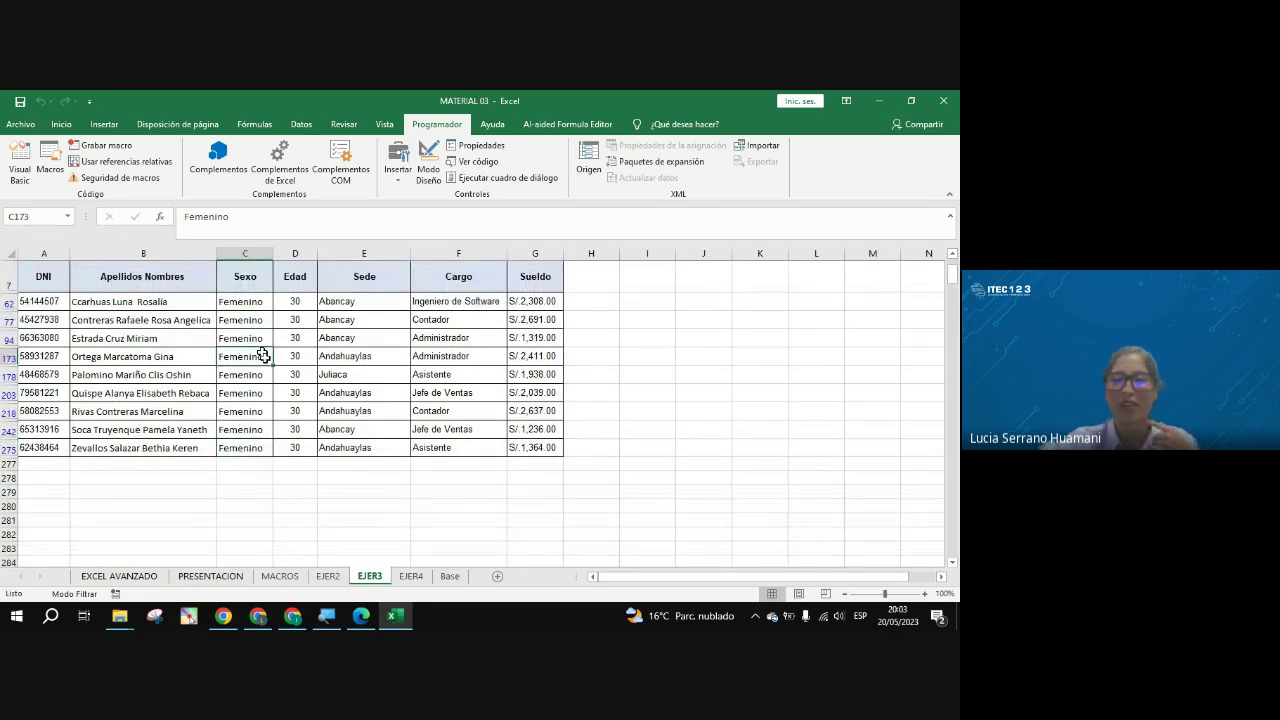
scroll(277, 388, up, 1)
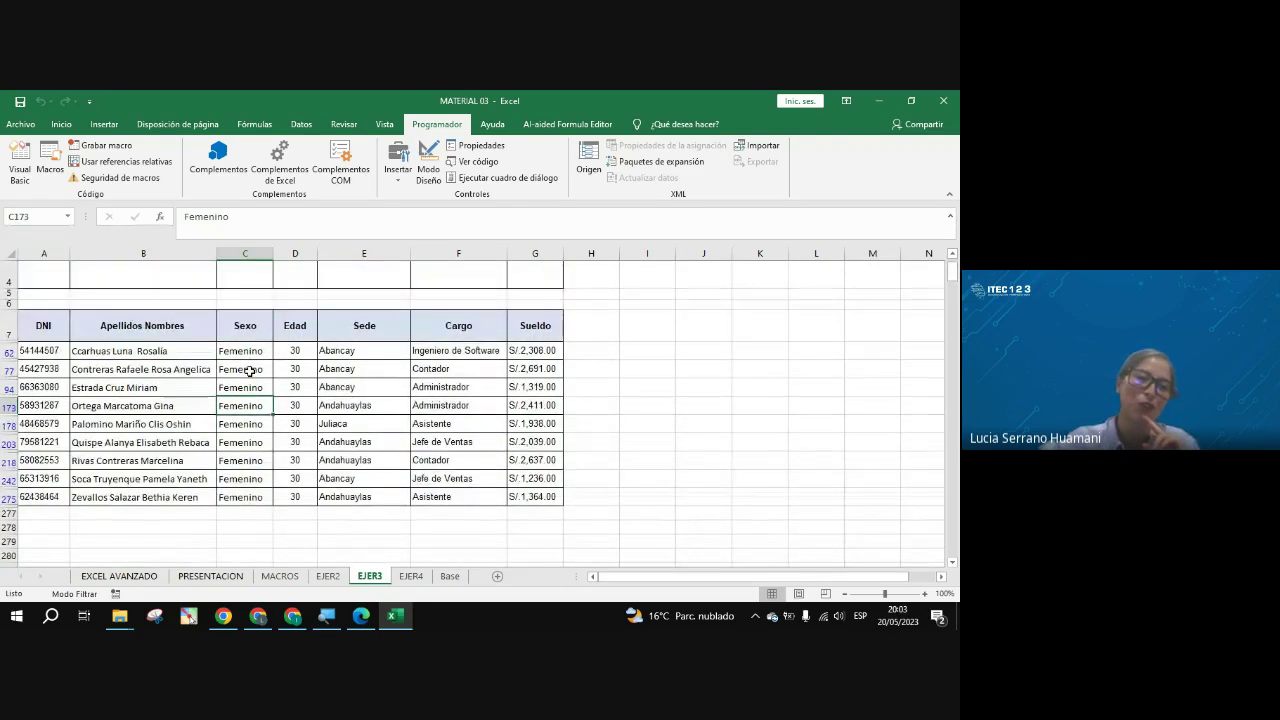
drag(245, 369, 259, 496)
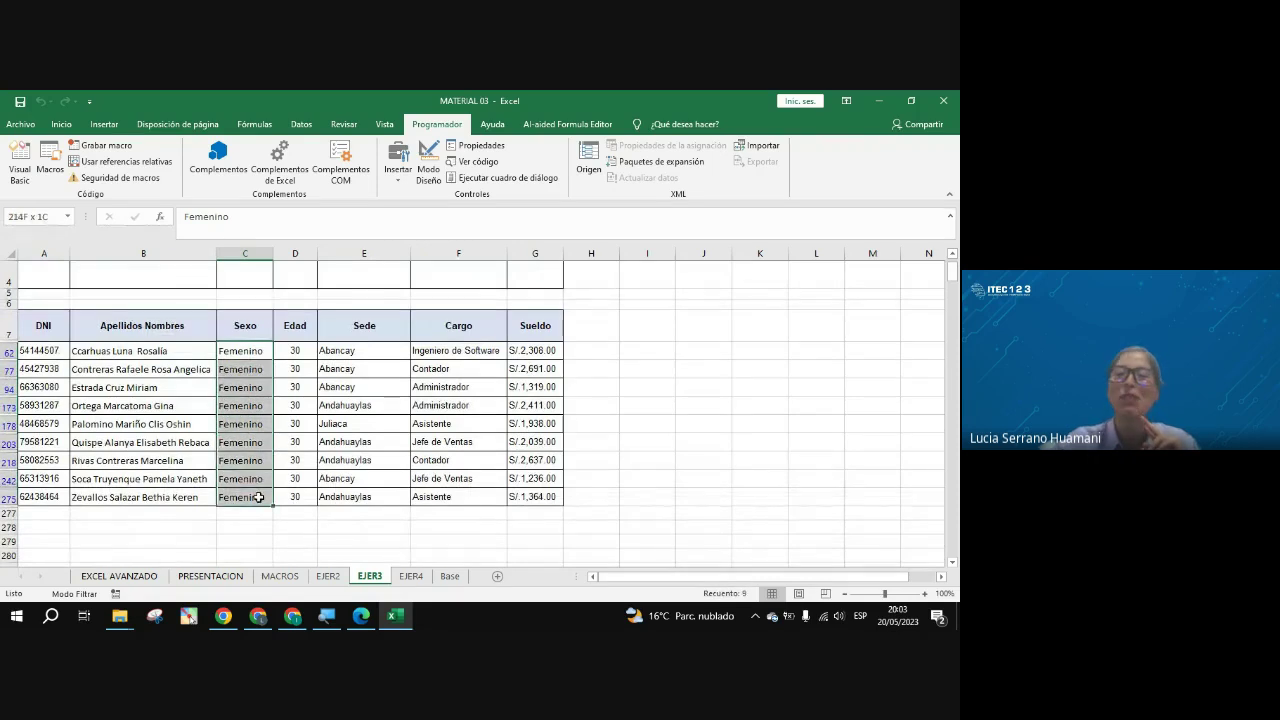
click(247, 464)
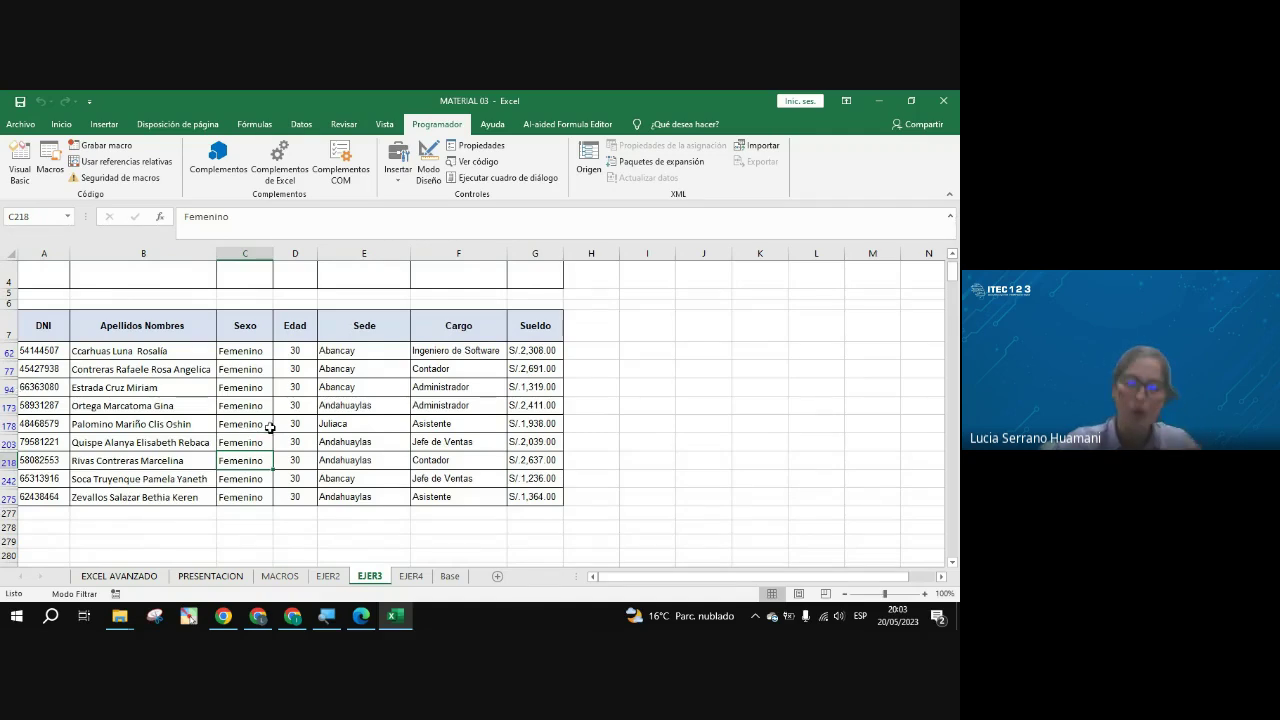
click(271, 411)
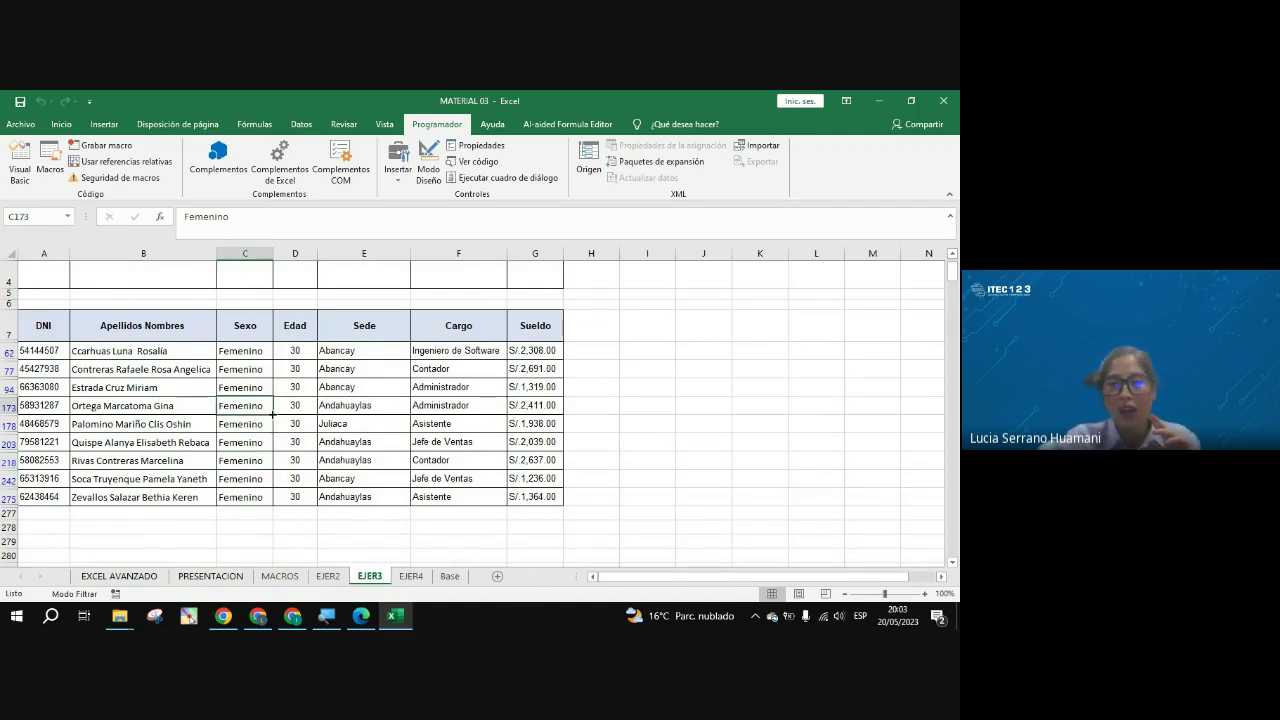
scroll(271, 413, up, 1)
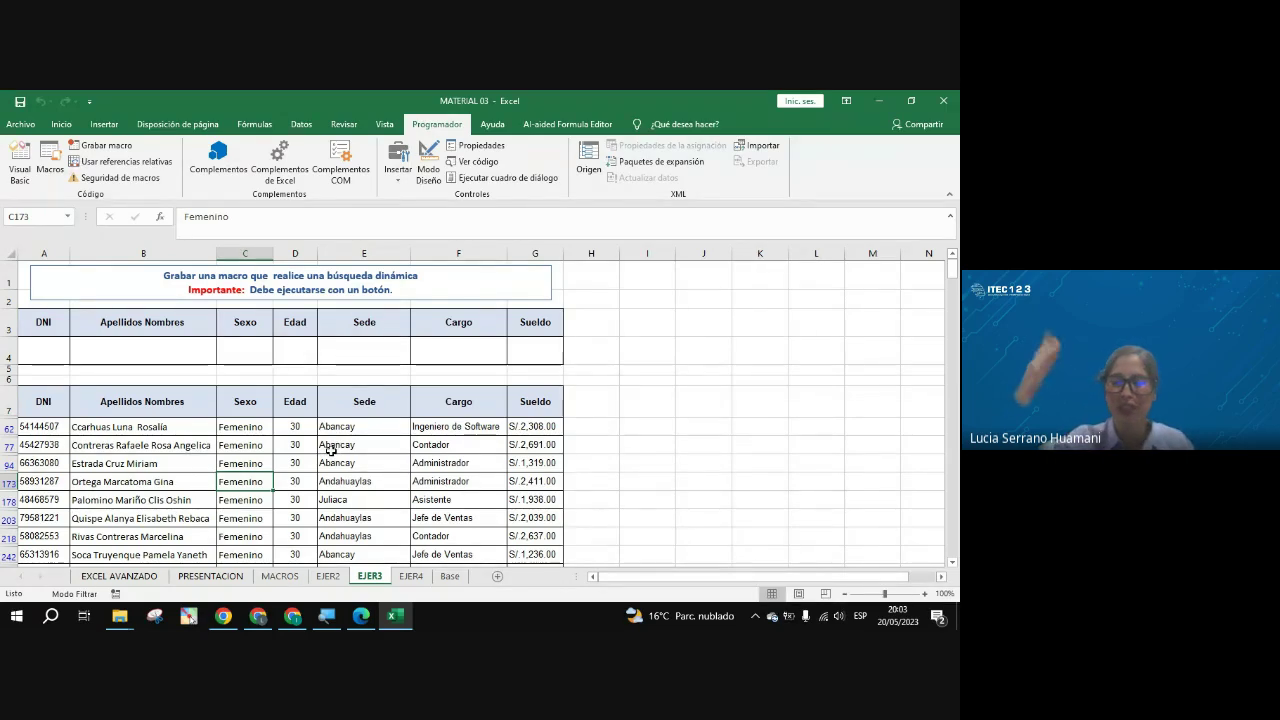
click(40, 352)
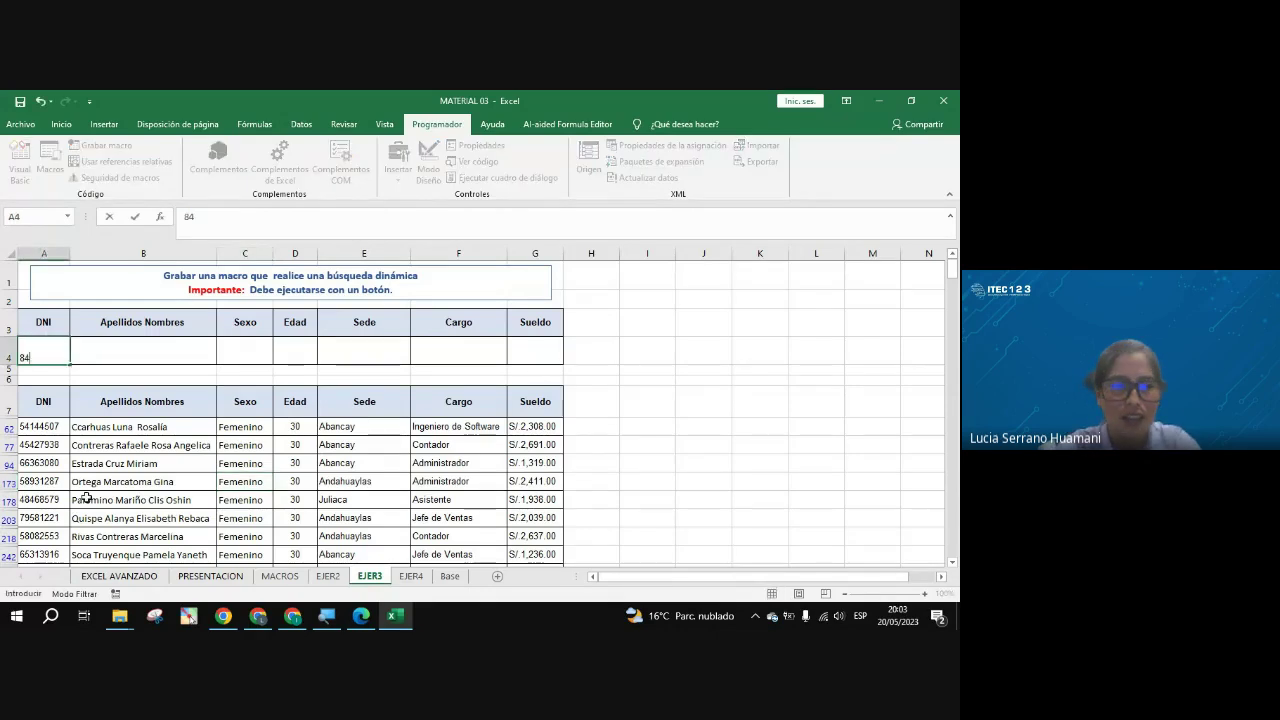
text(84736325)
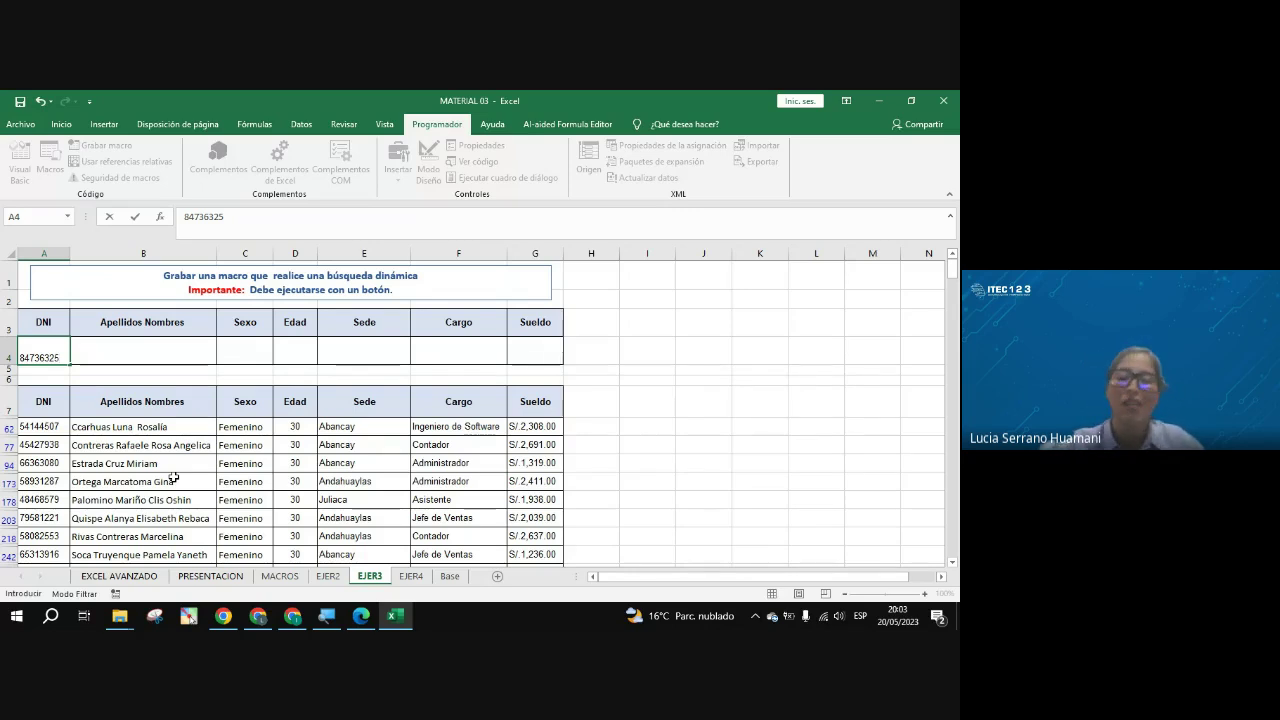
key(BackSpace)
key(BackSpace)
key(BackSpace)
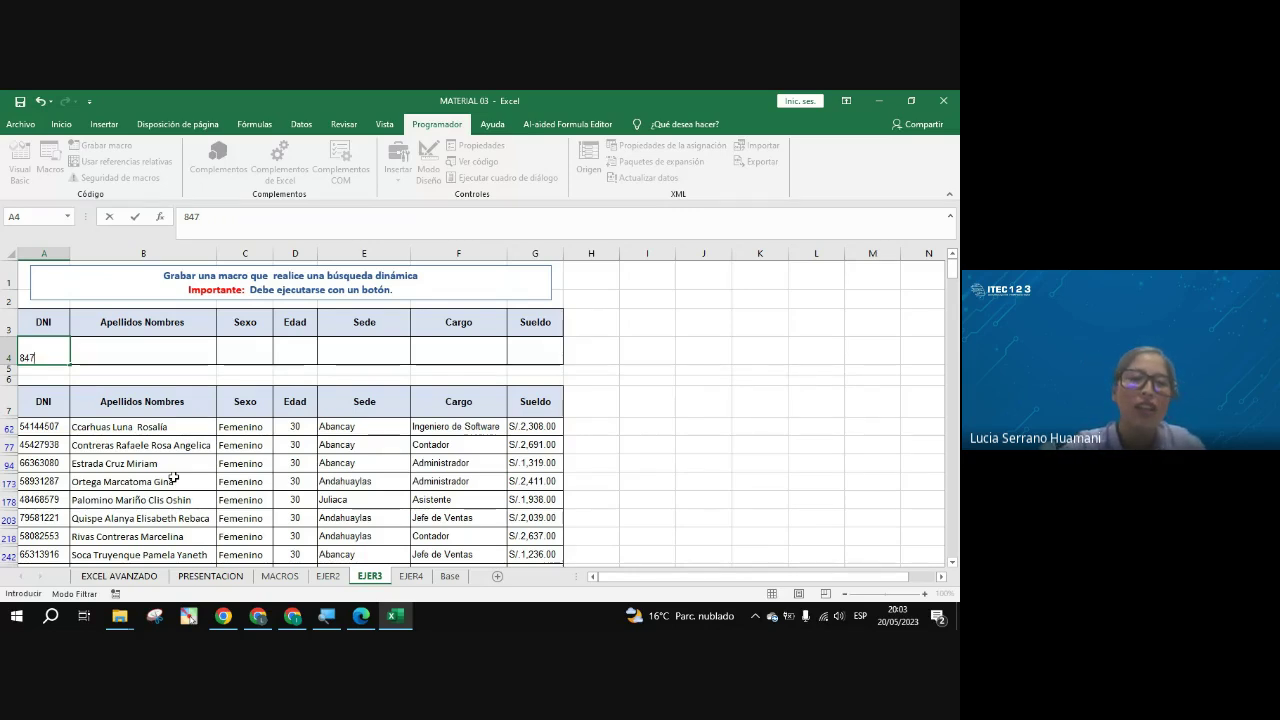
key(BackSpace)
key(BackSpace)
key(BackSpace)
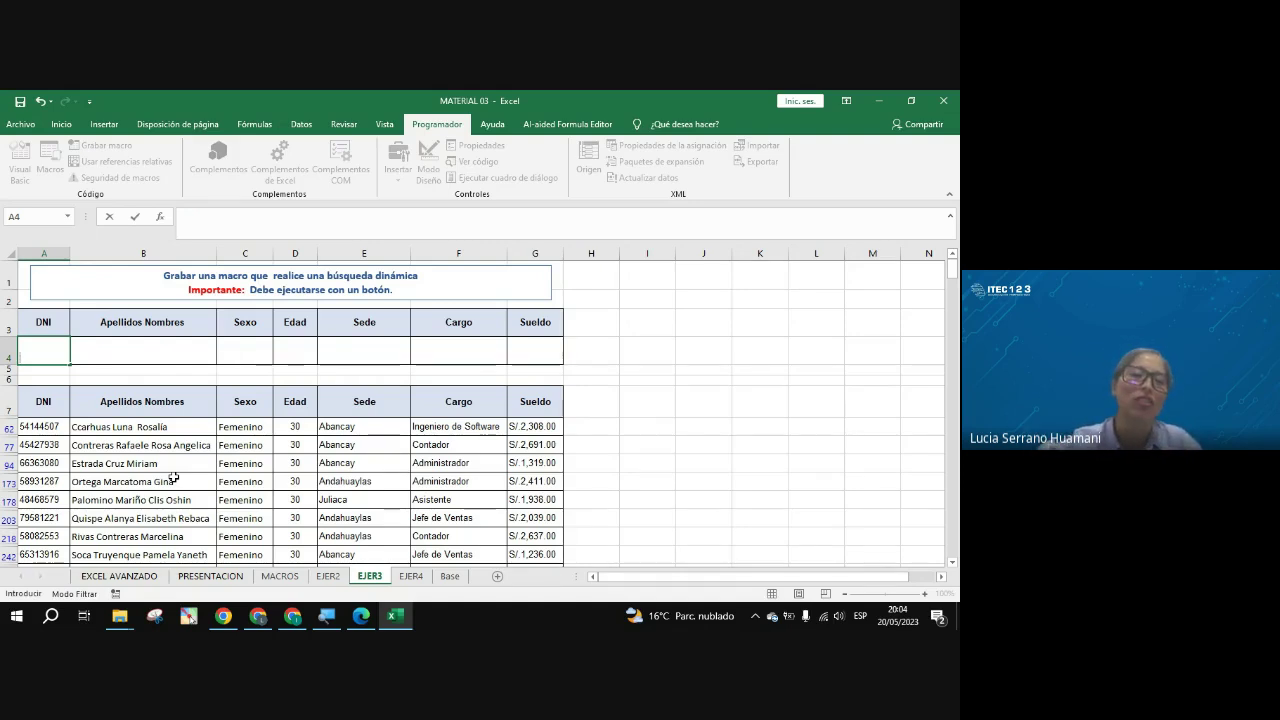
click(158, 348)
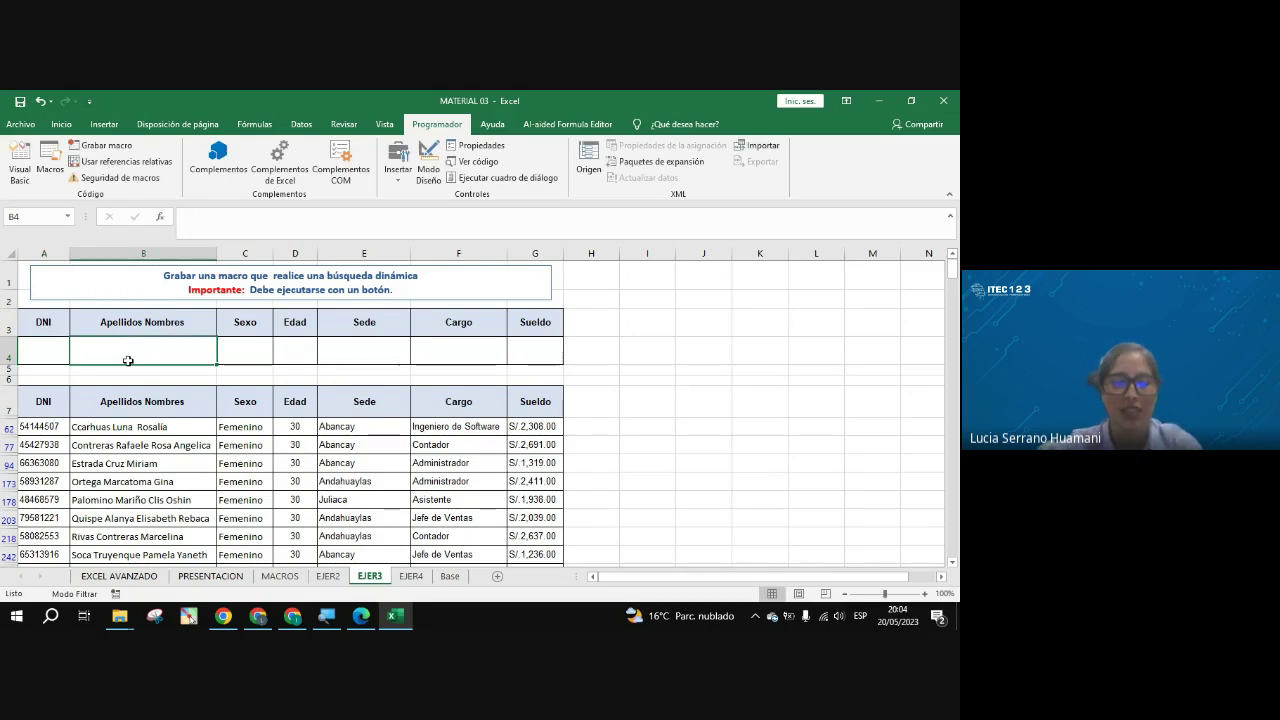
text(C)
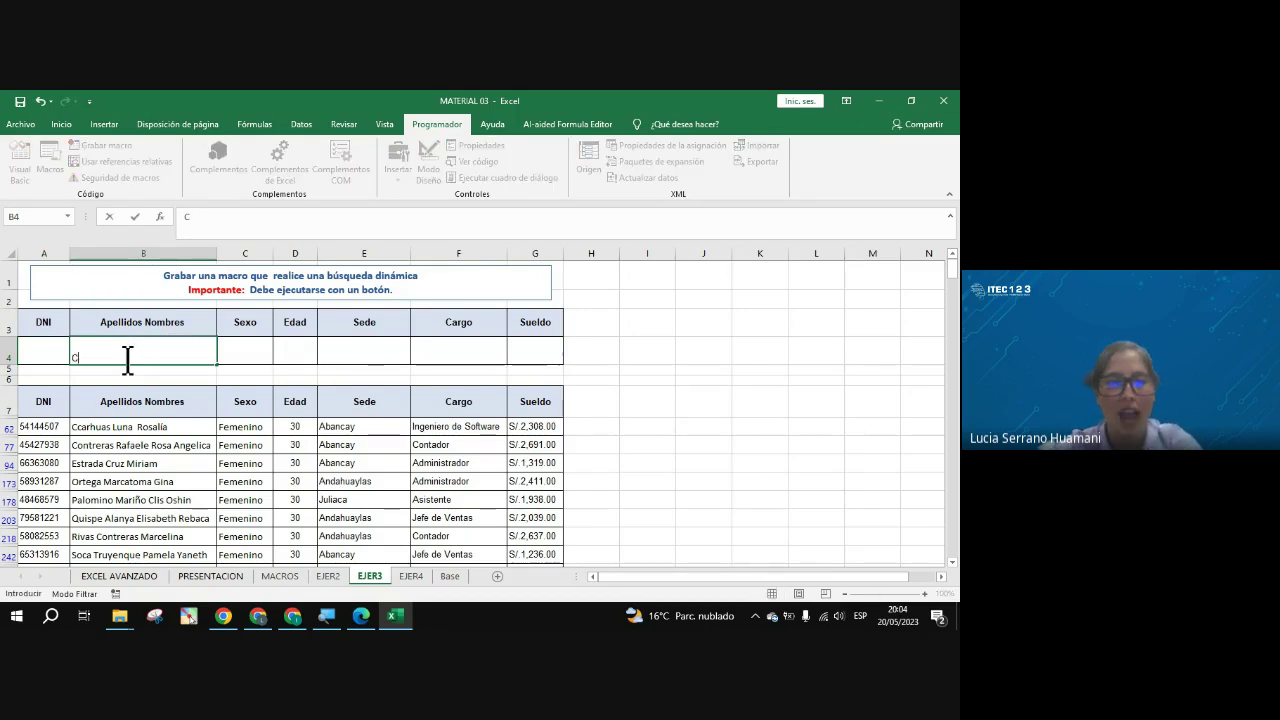
text(ARLOS)
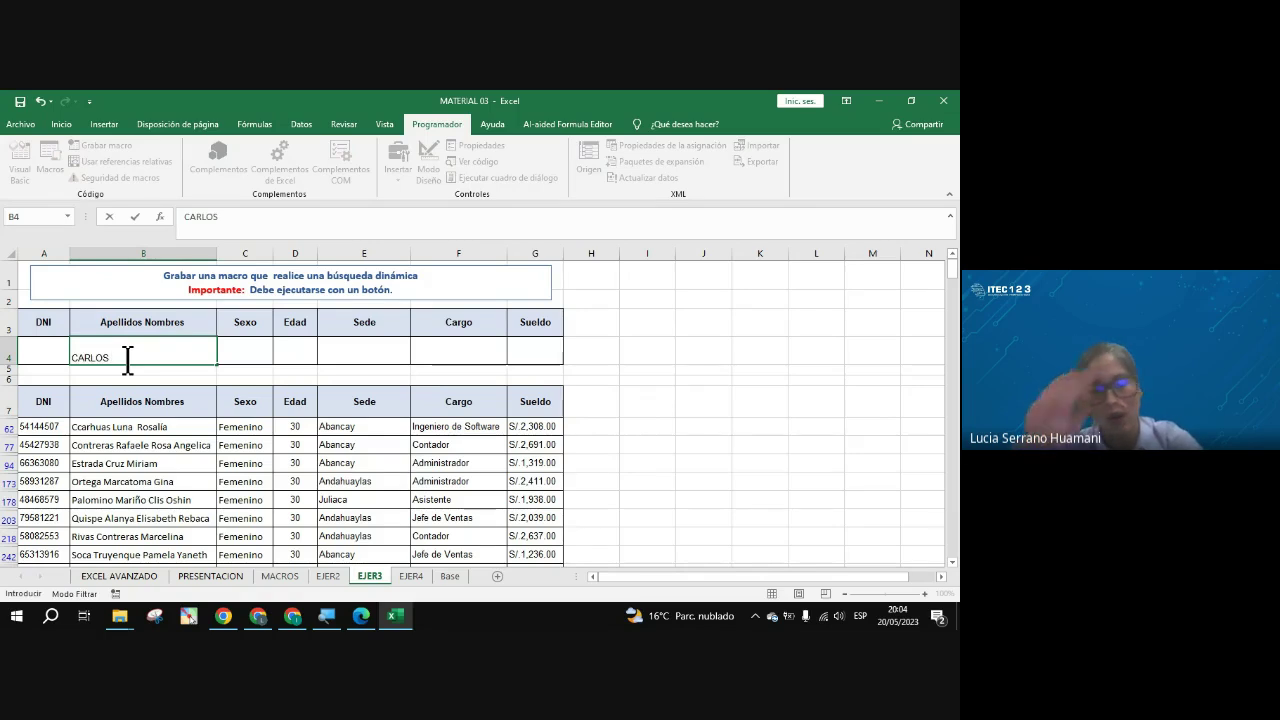
text( MANCILLA)
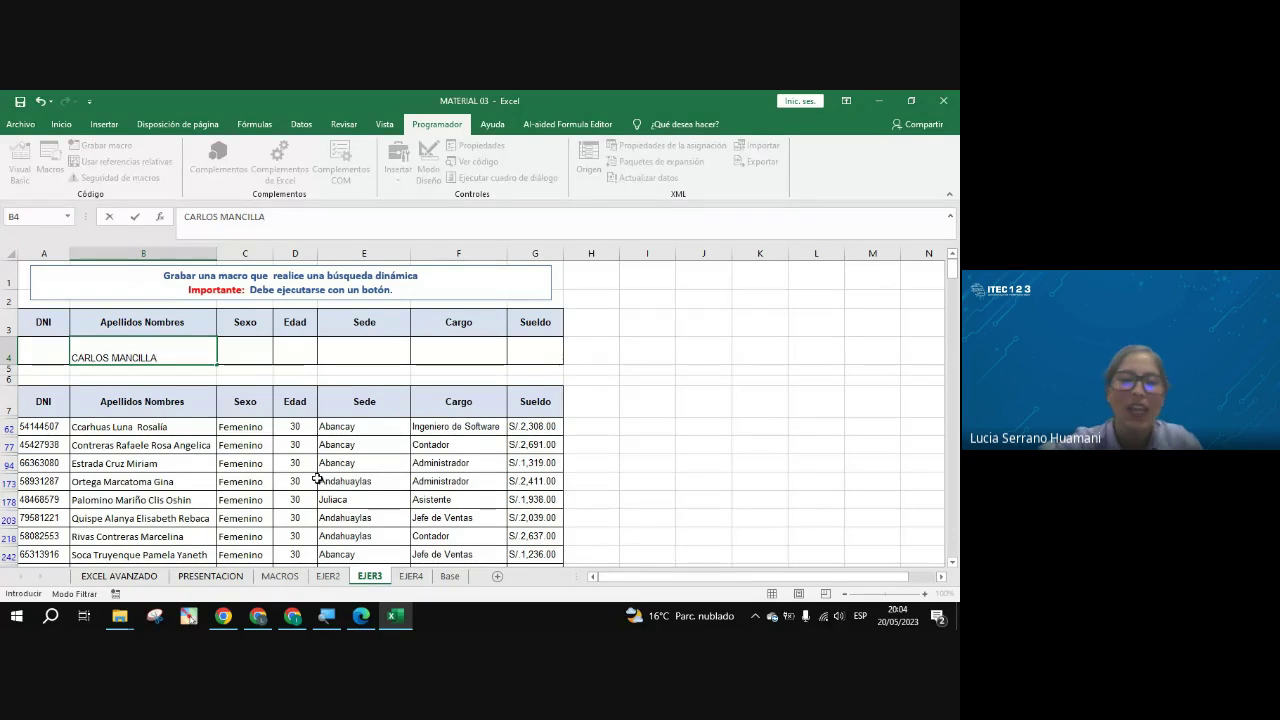
key(BackSpace)
key(BackSpace)
key(BackSpace)
key(BackSpace)
key(BackSpace)
key(BackSpace)
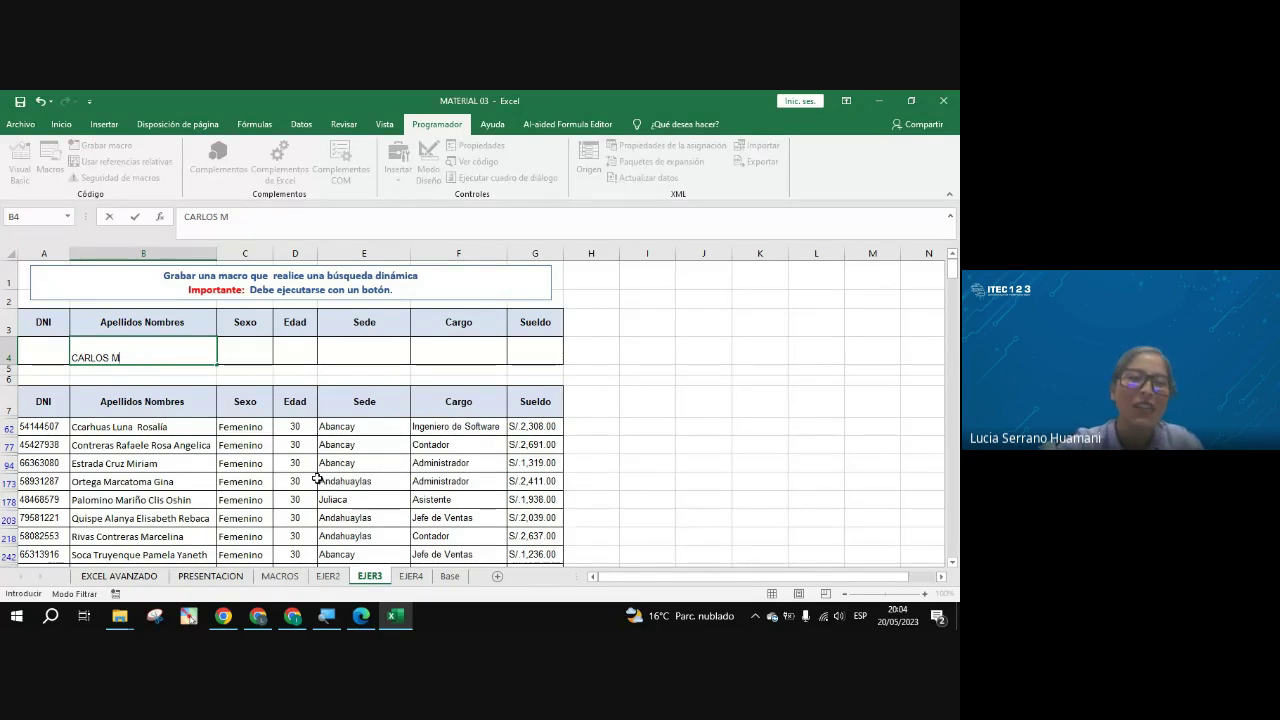
key(BackSpace)
key(BackSpace)
key(BackSpace)
key(BackSpace)
key(BackSpace)
key(BackSpace)
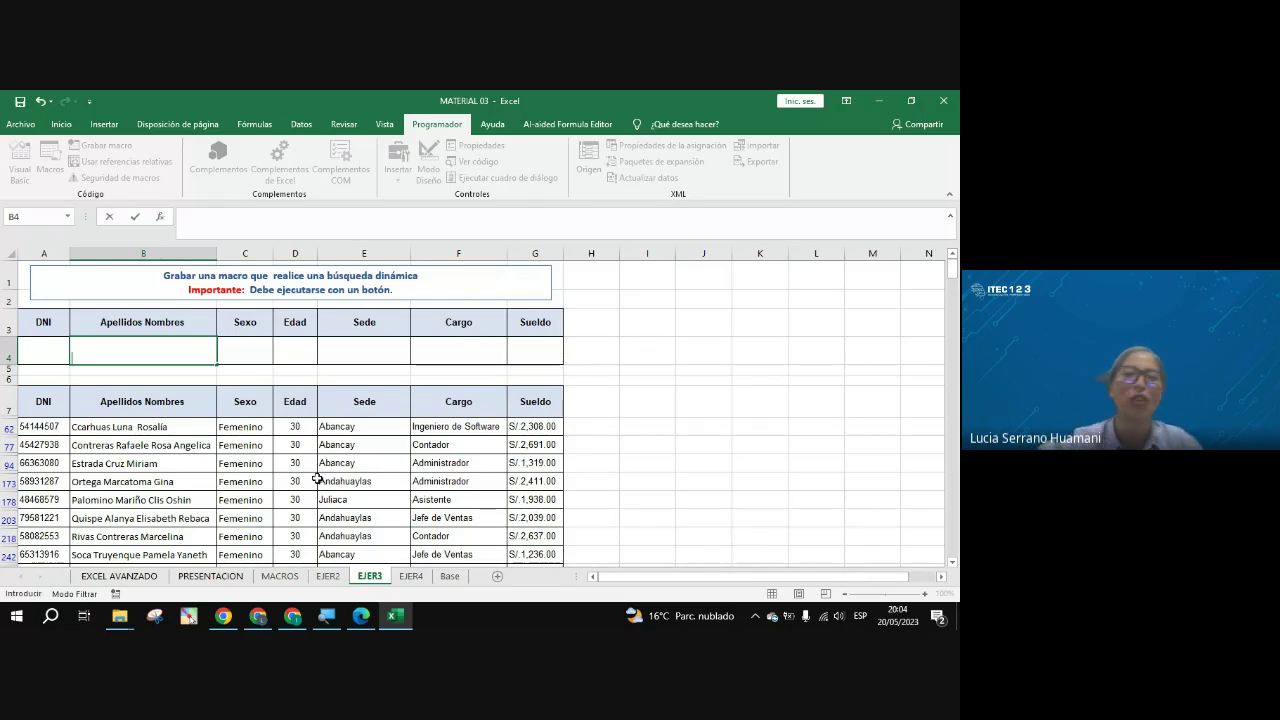
click(233, 360)
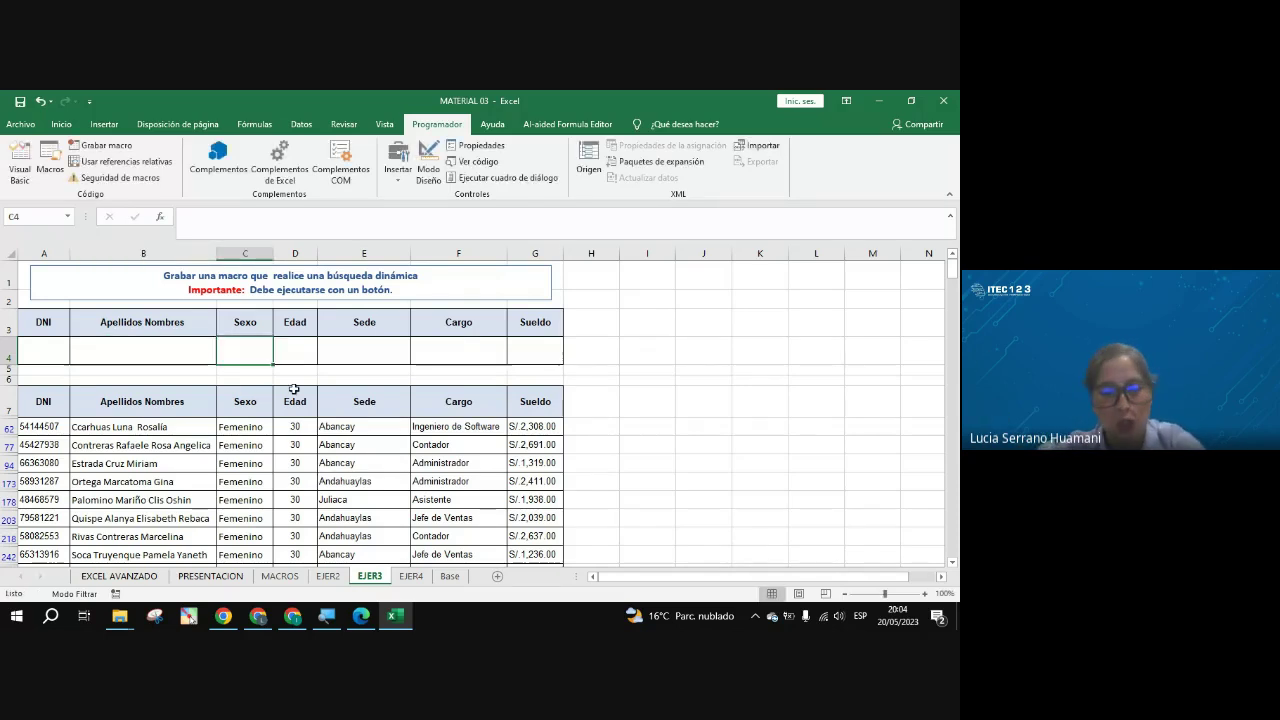
Step: Enter MASCULINO in C4, JULIACA in E4 and CONTADOR in F4, then select the row 4 criteria
text(MAS)
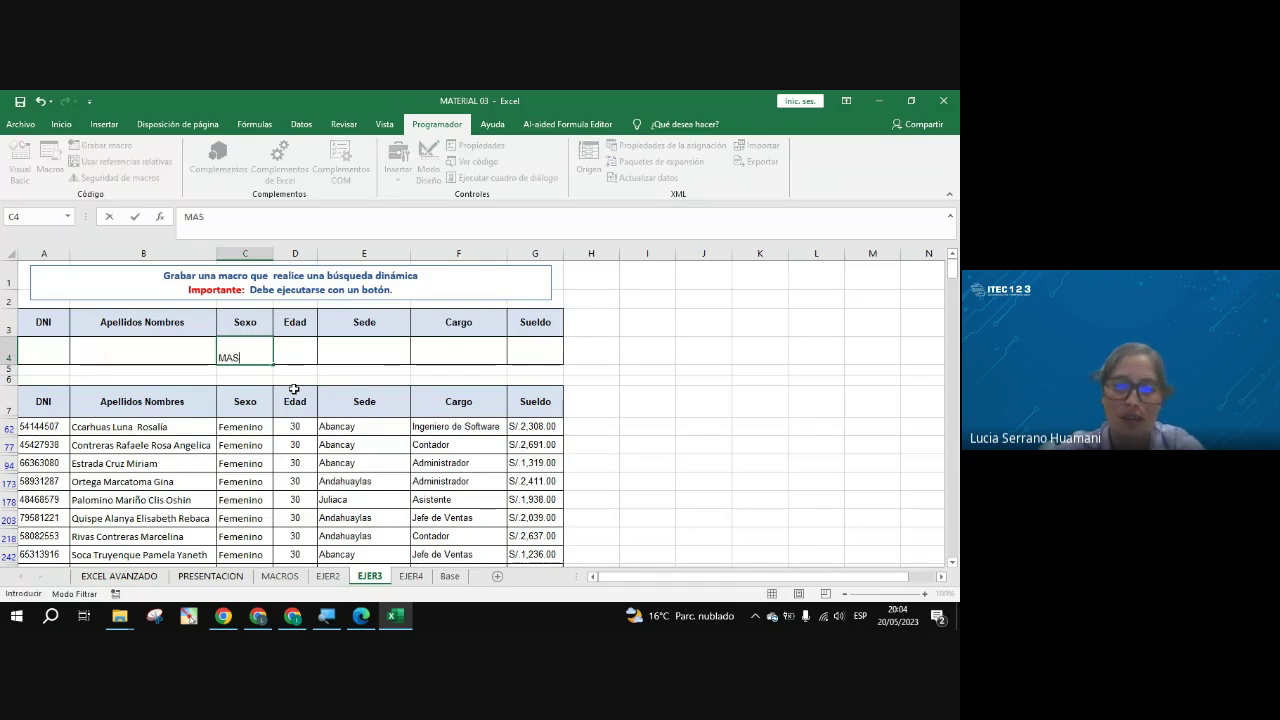
text(CU)
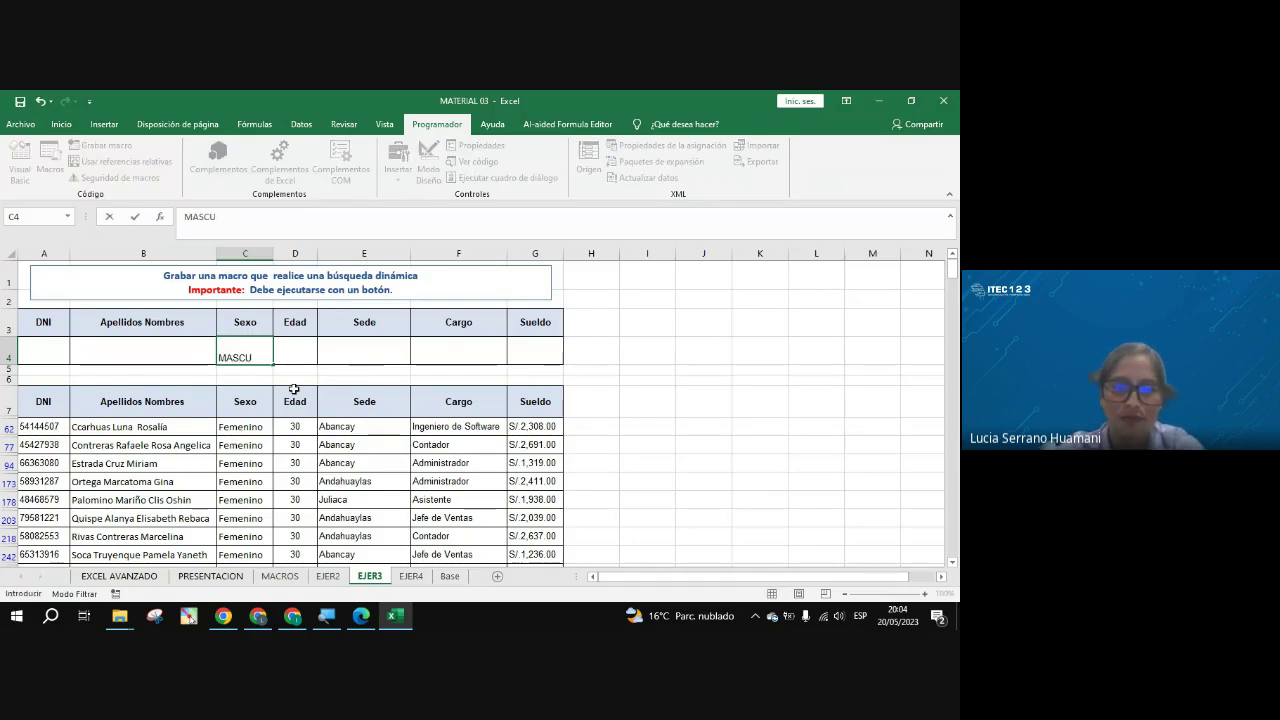
text(LINO)
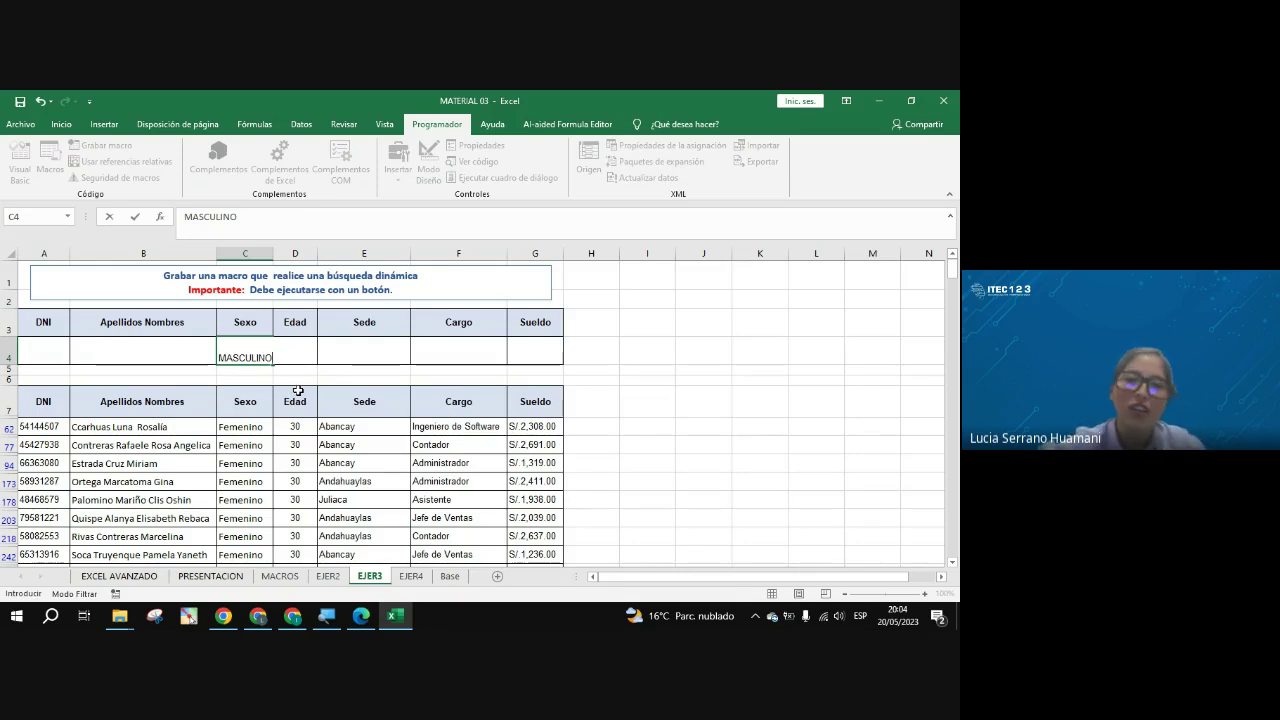
click(370, 353)
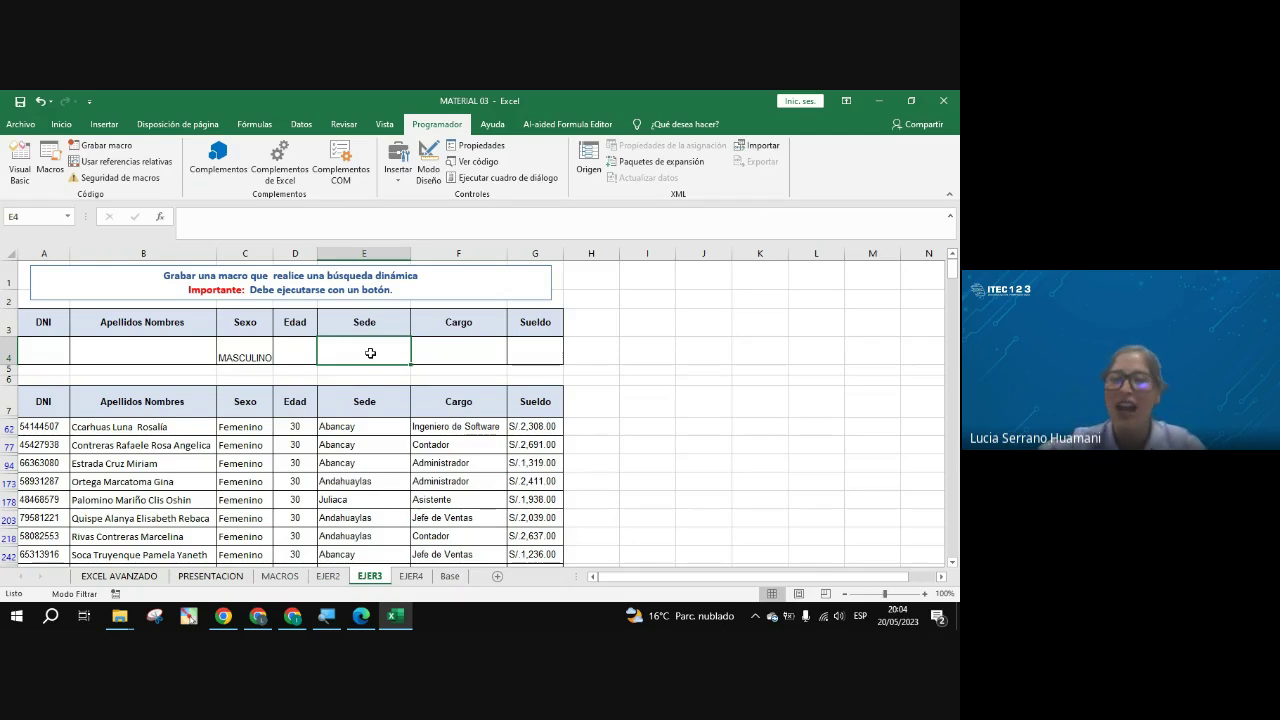
text(JULIACA)
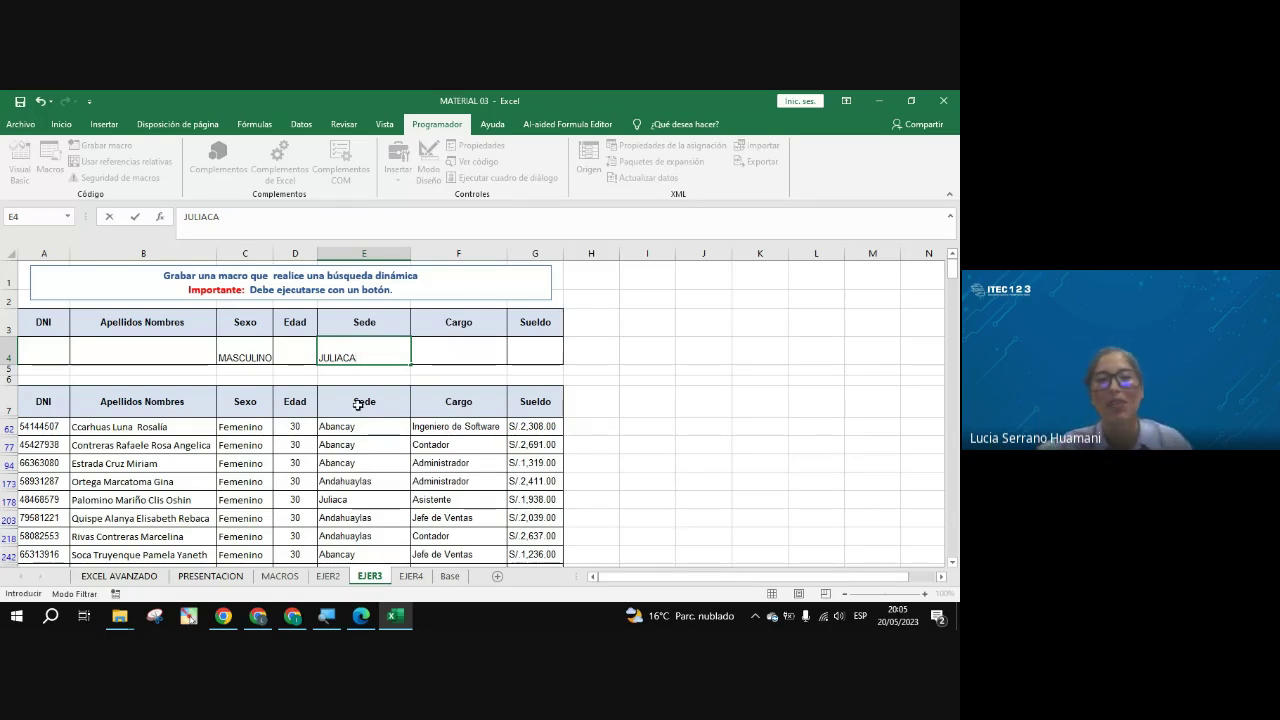
click(487, 349)
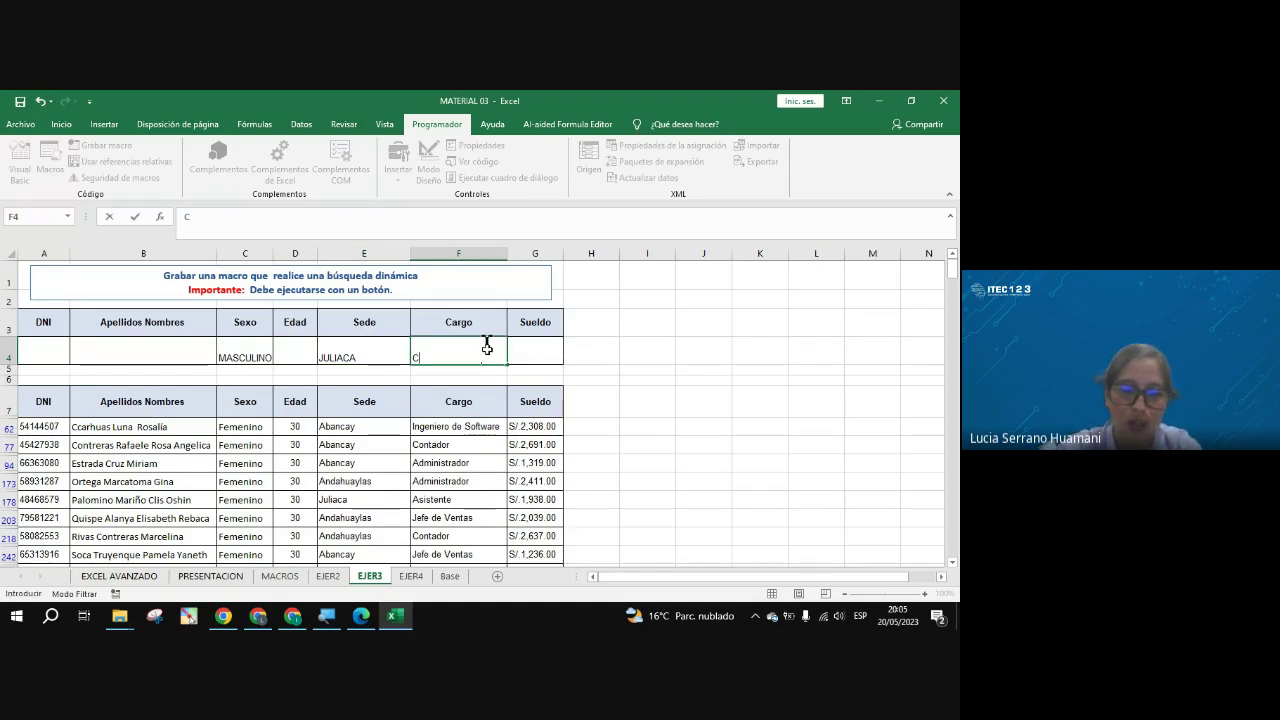
text(CONTADOR)
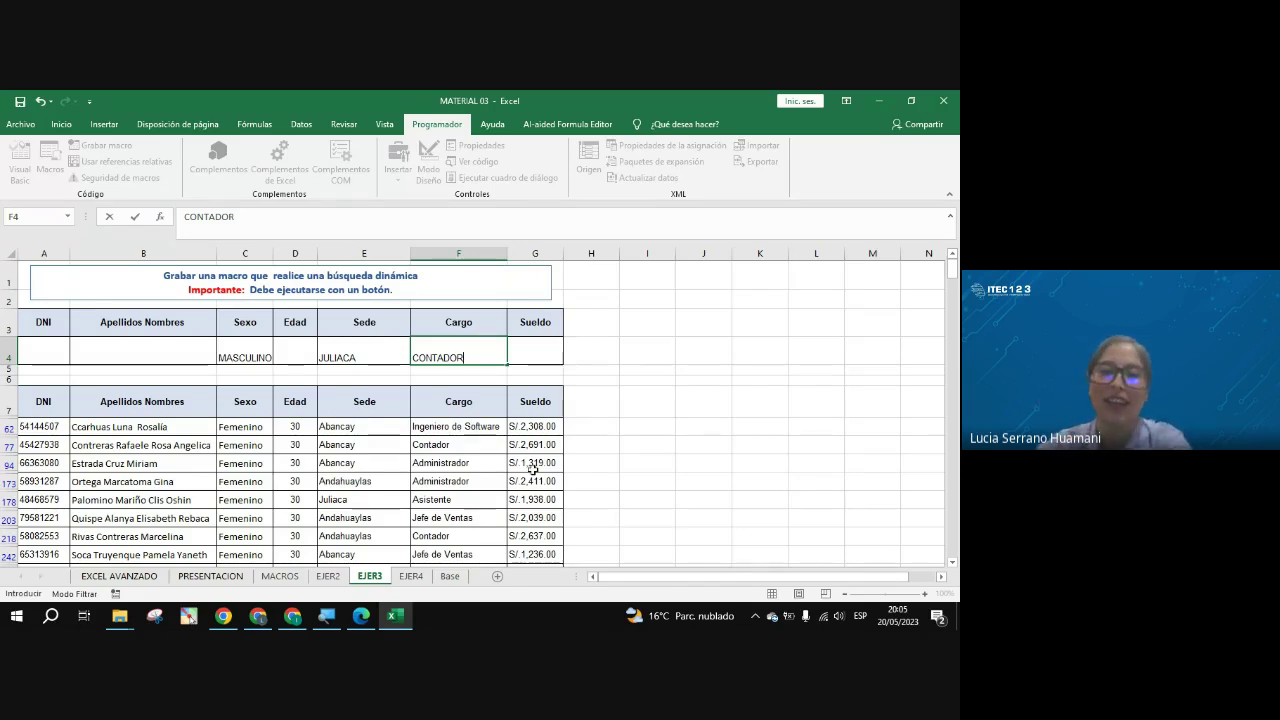
click(256, 356)
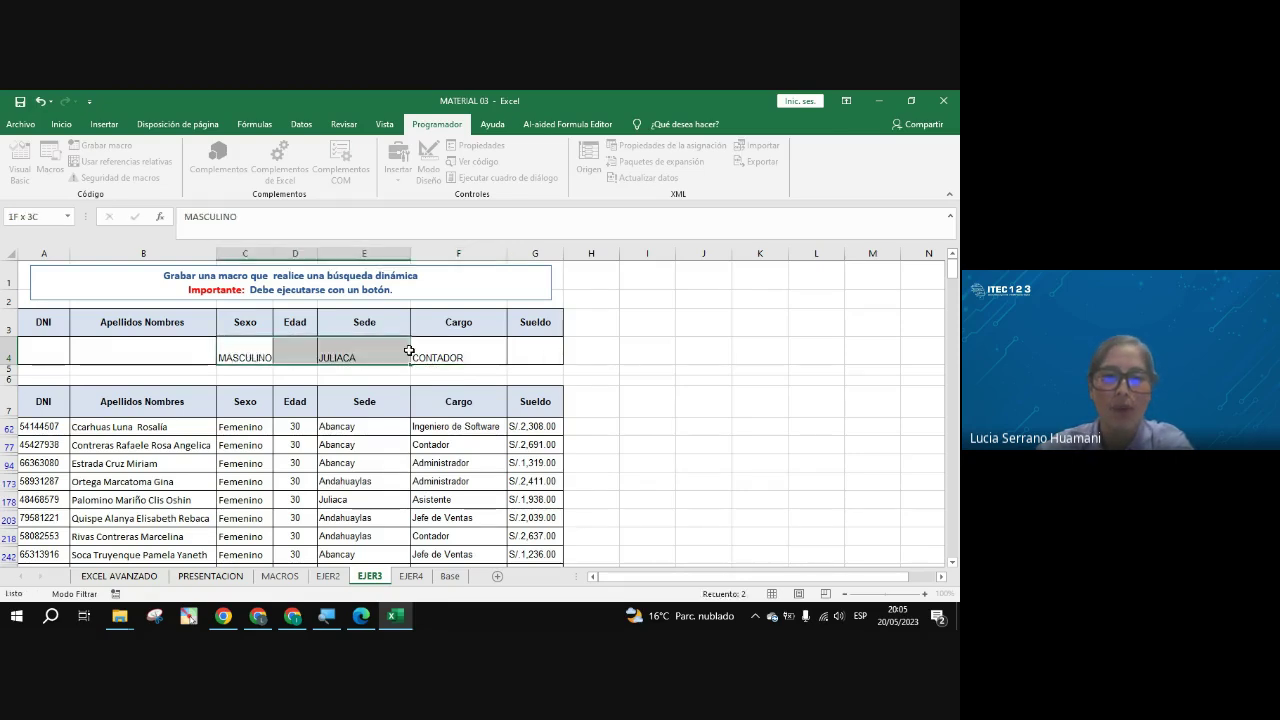
drag(256, 356, 428, 351)
Step: Clear the row 4 criteria and point out the Sede, Sexo and age values in rows 77 and 173
key(Delete)
click(340, 448)
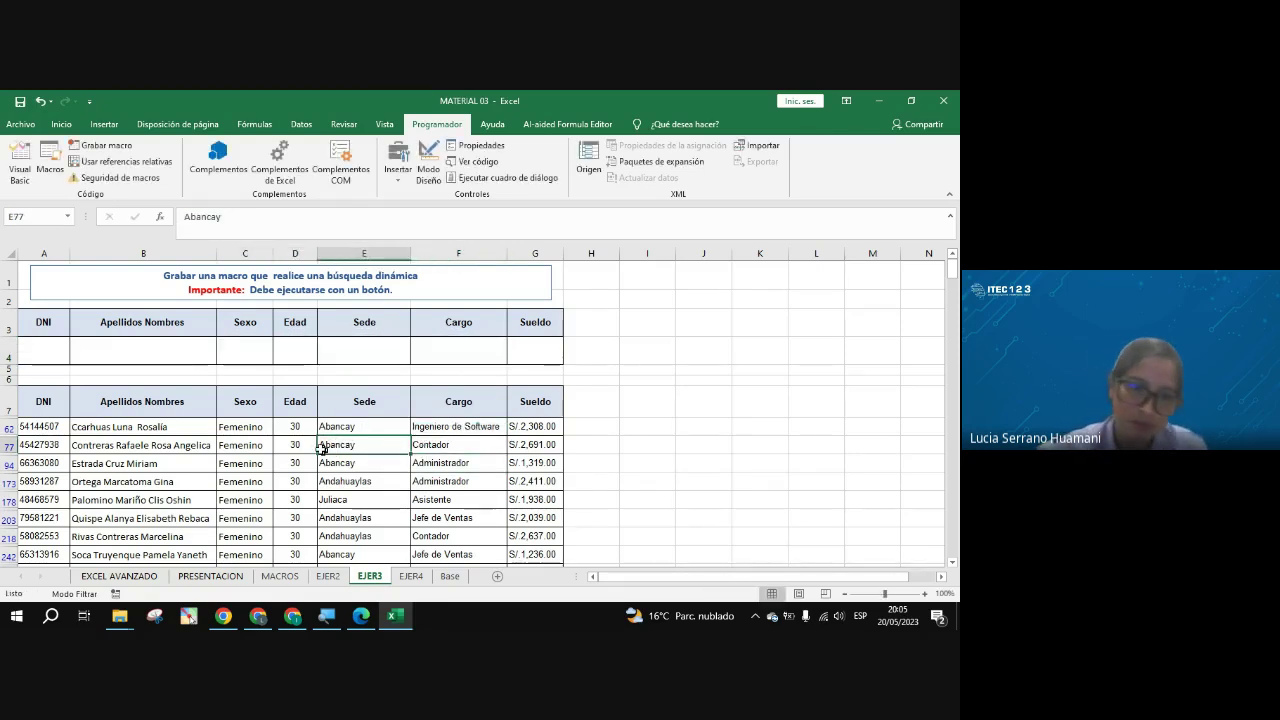
click(295, 481)
click(245, 481)
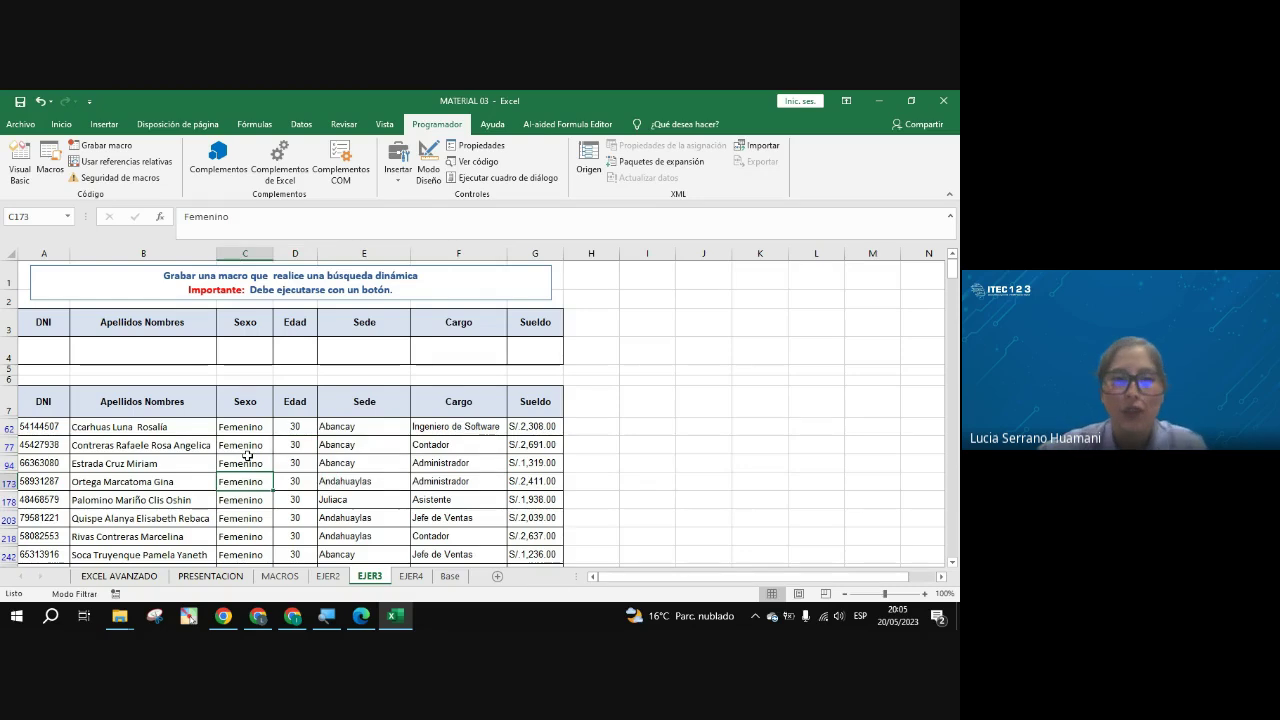
click(245, 444)
click(295, 444)
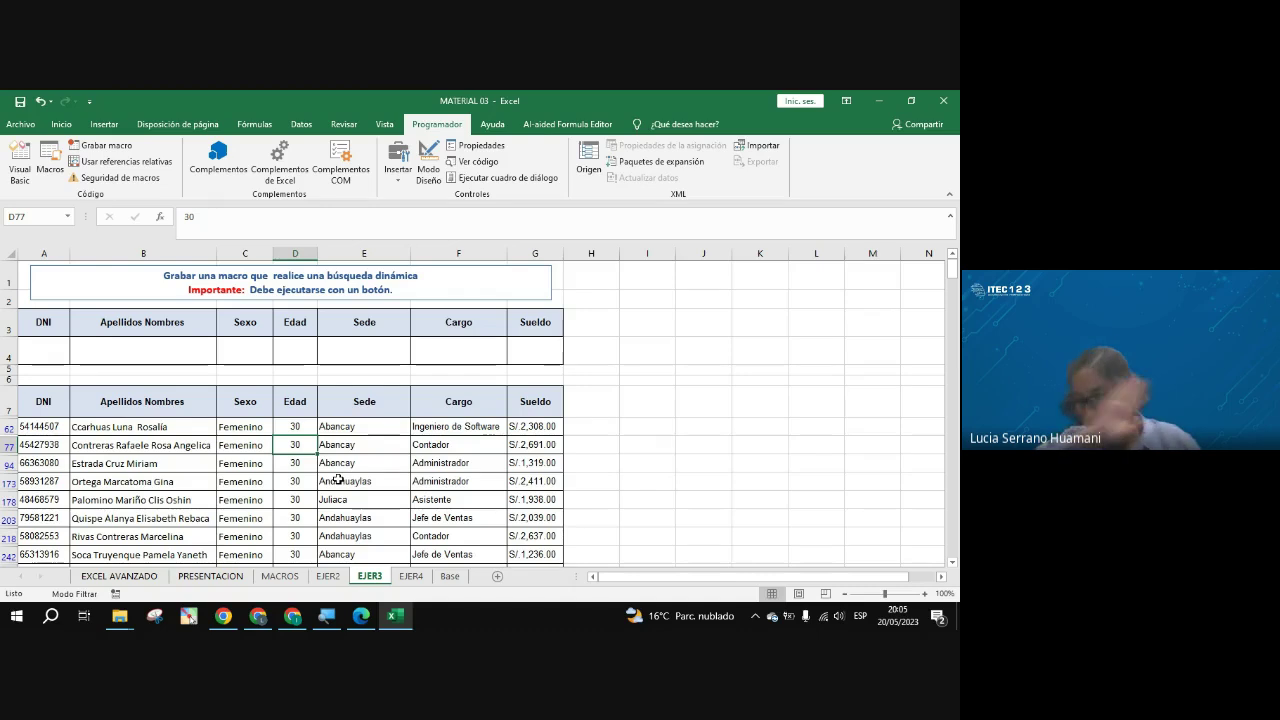
Step: Point out the name, Femenino and age 30 values in rows 94 and 77
click(200, 458)
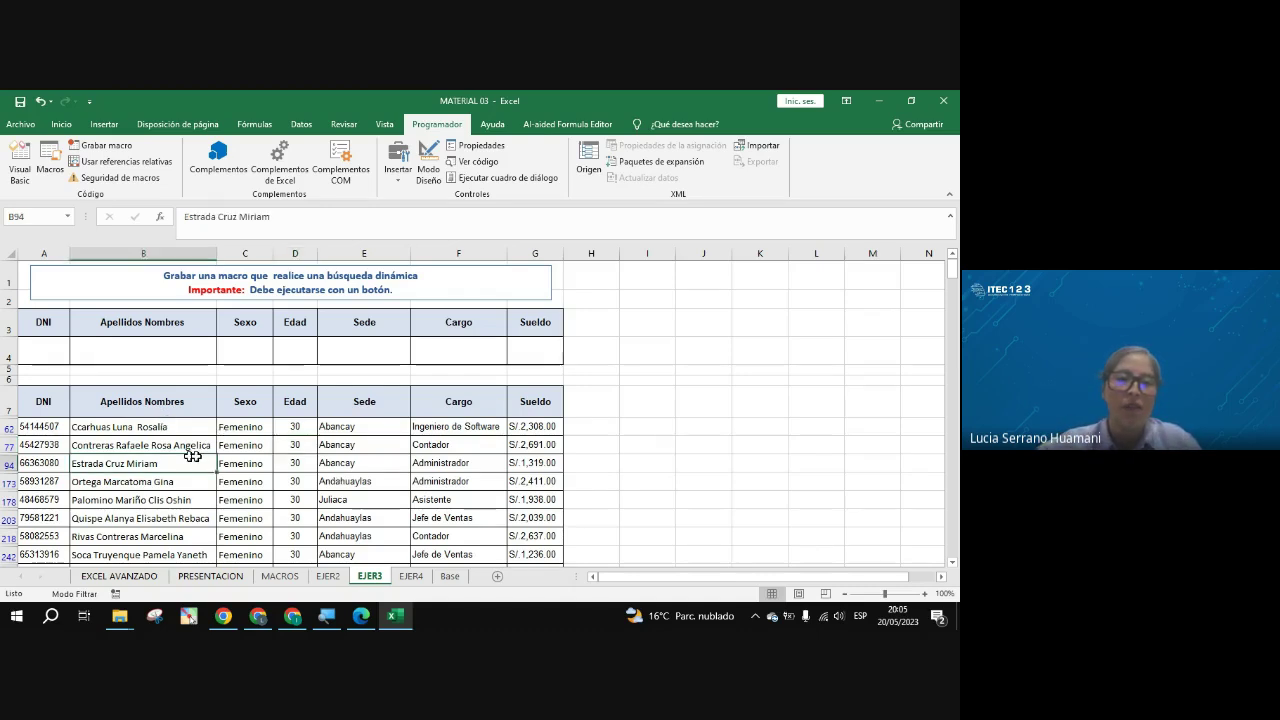
click(222, 447)
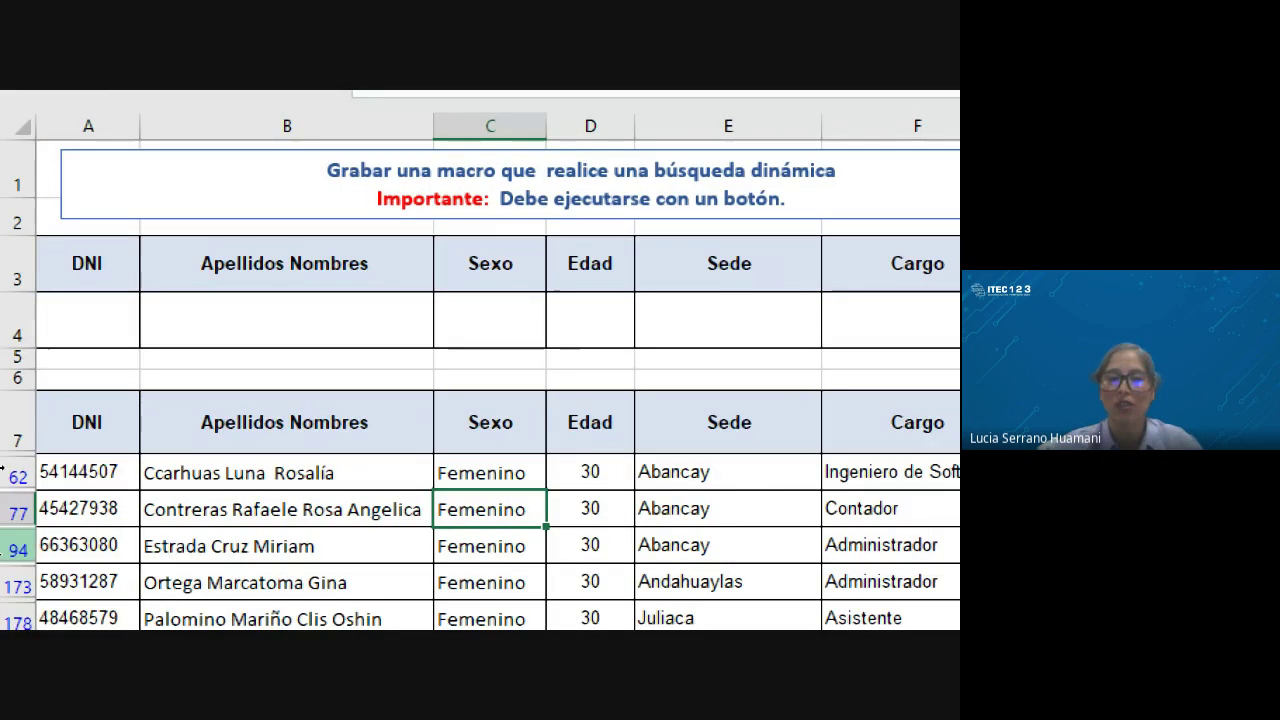
click(504, 550)
click(608, 540)
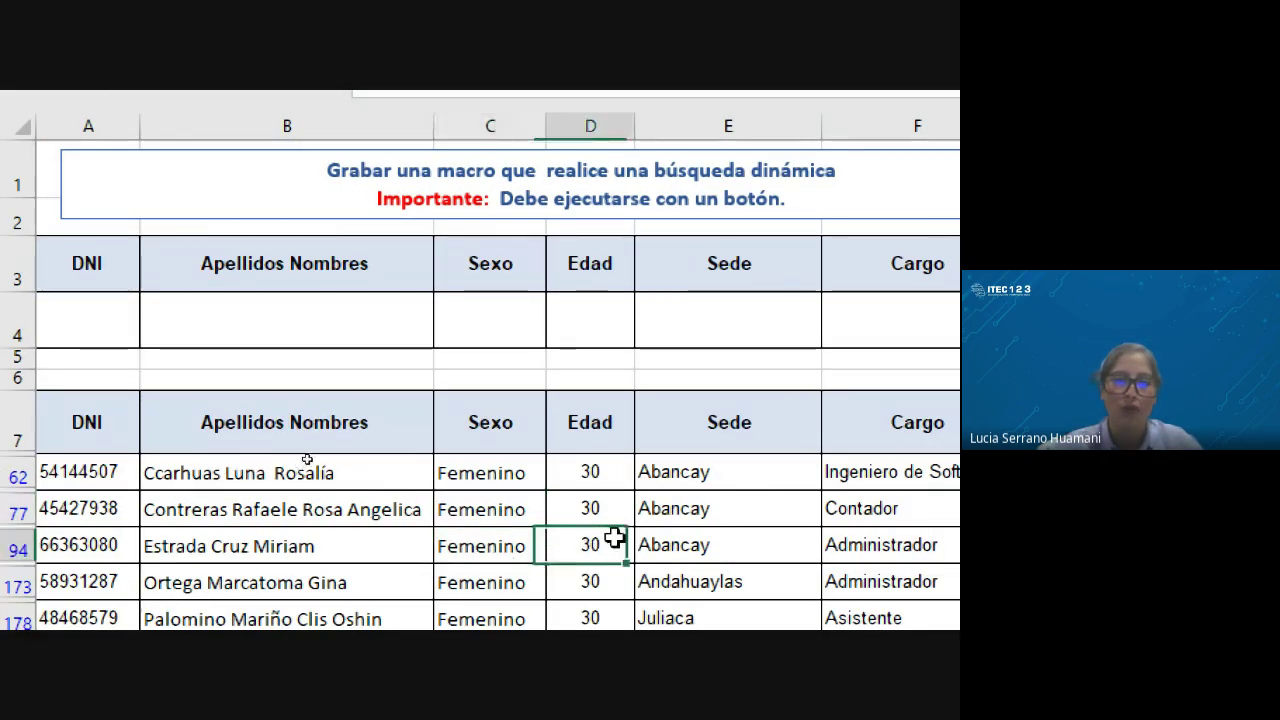
click(497, 512)
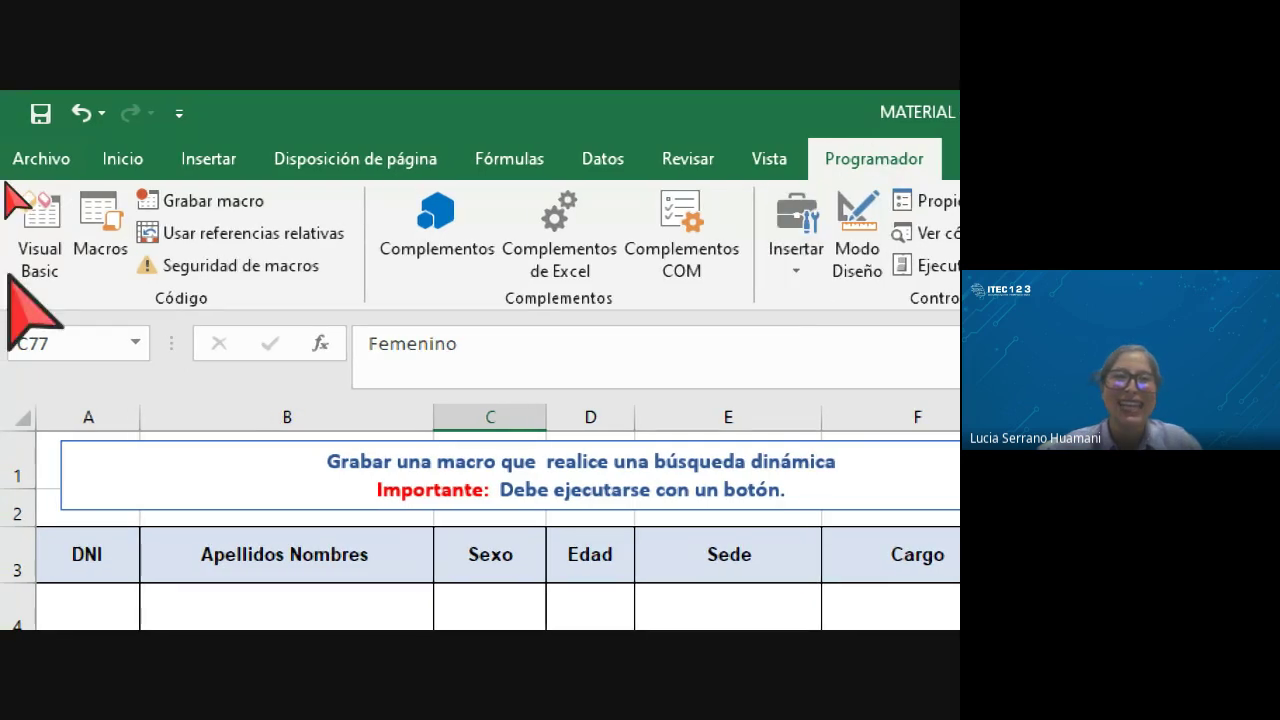
click(200, 200)
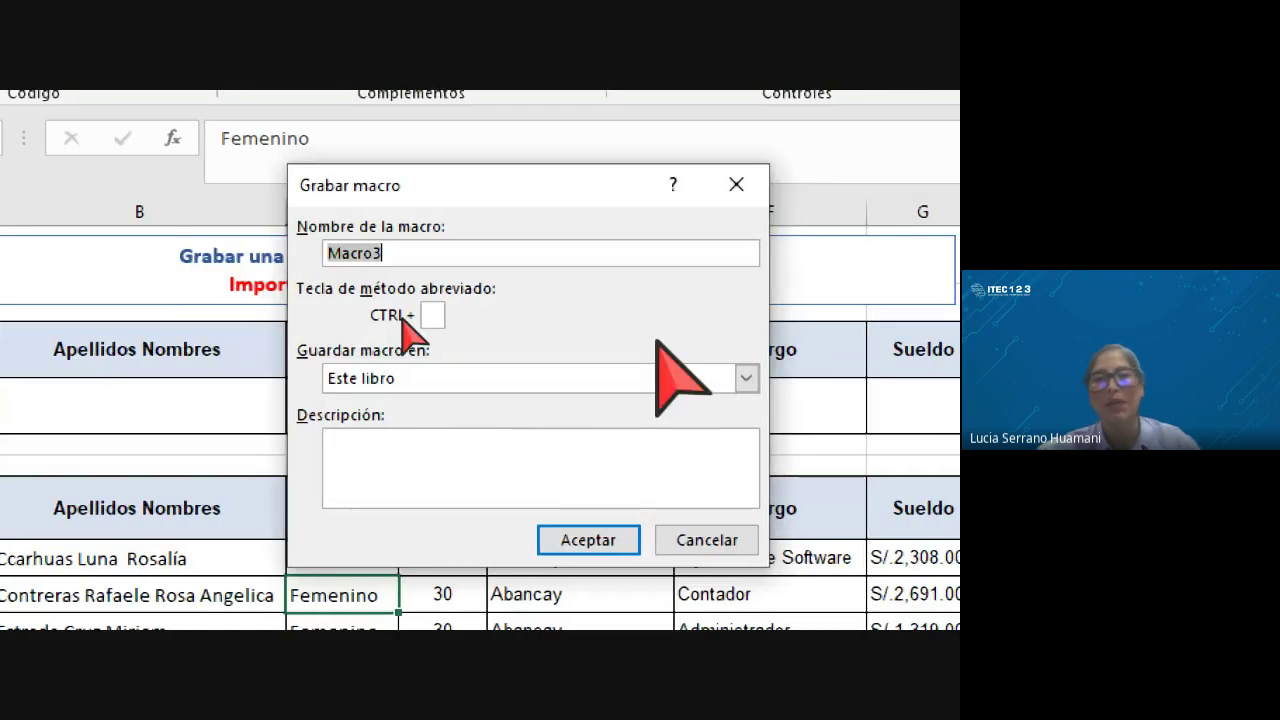
text(FIL)
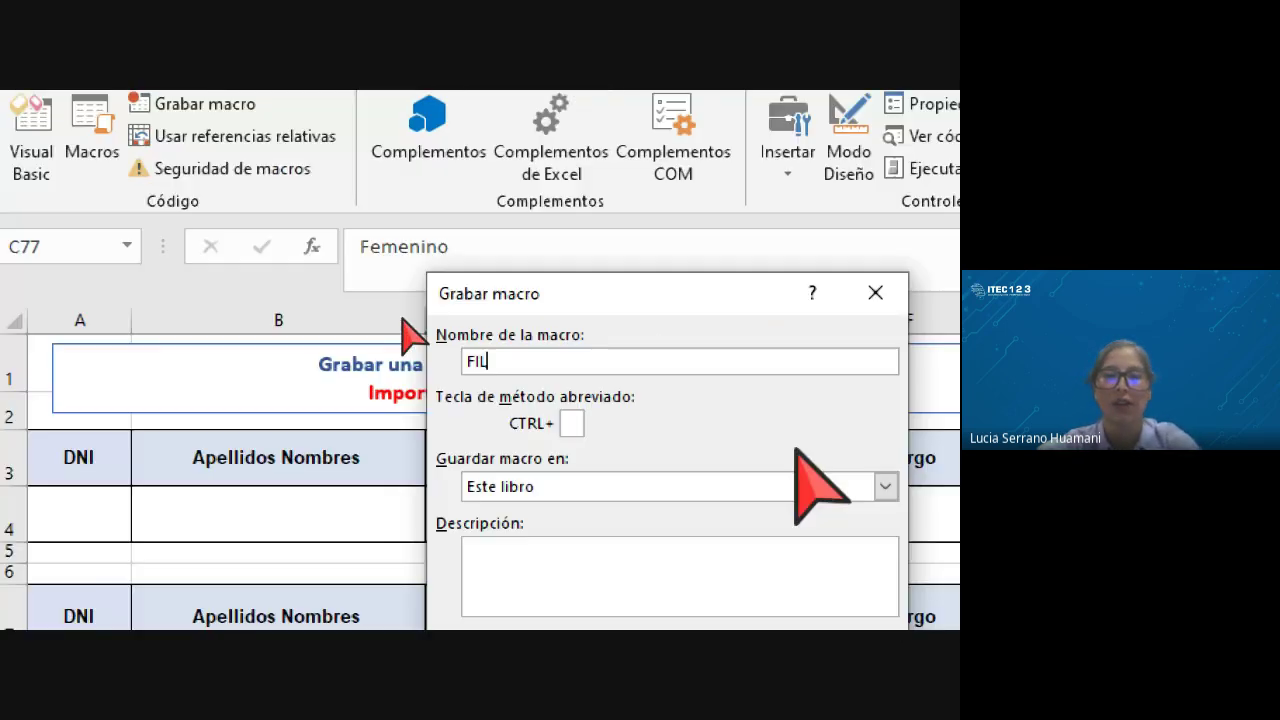
text(TRO_A)
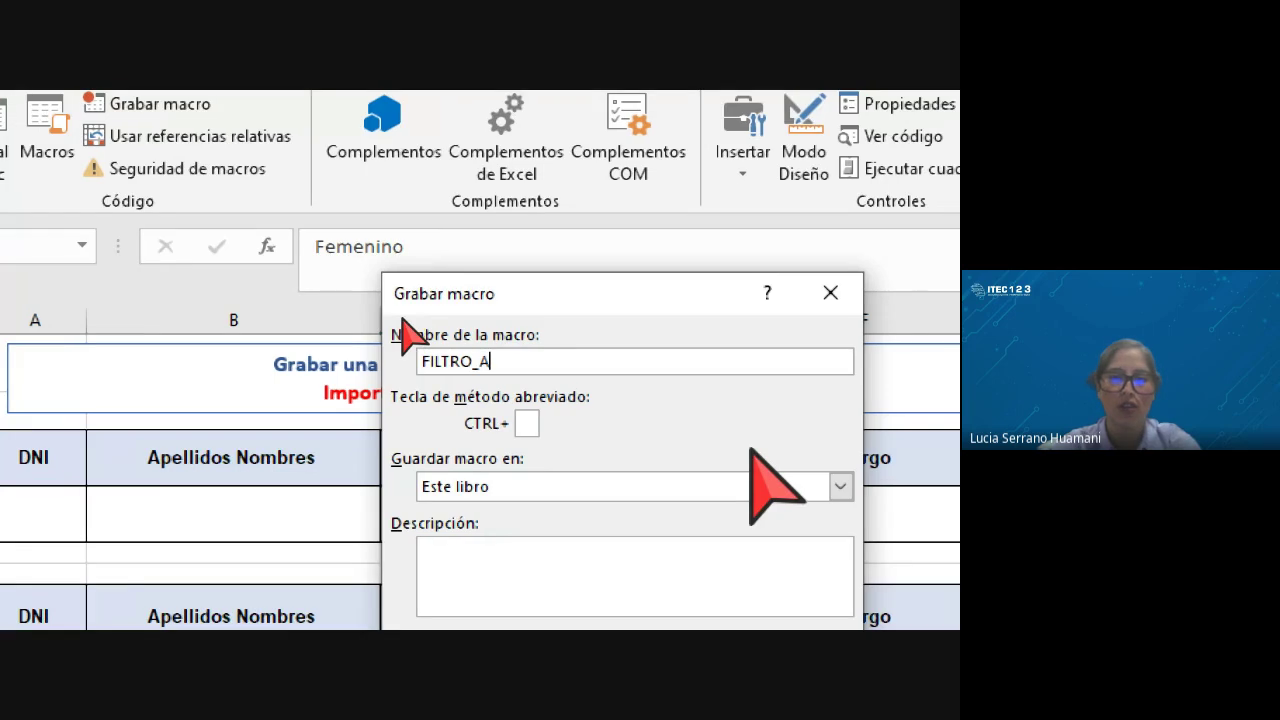
text(VA)
text(NZA)
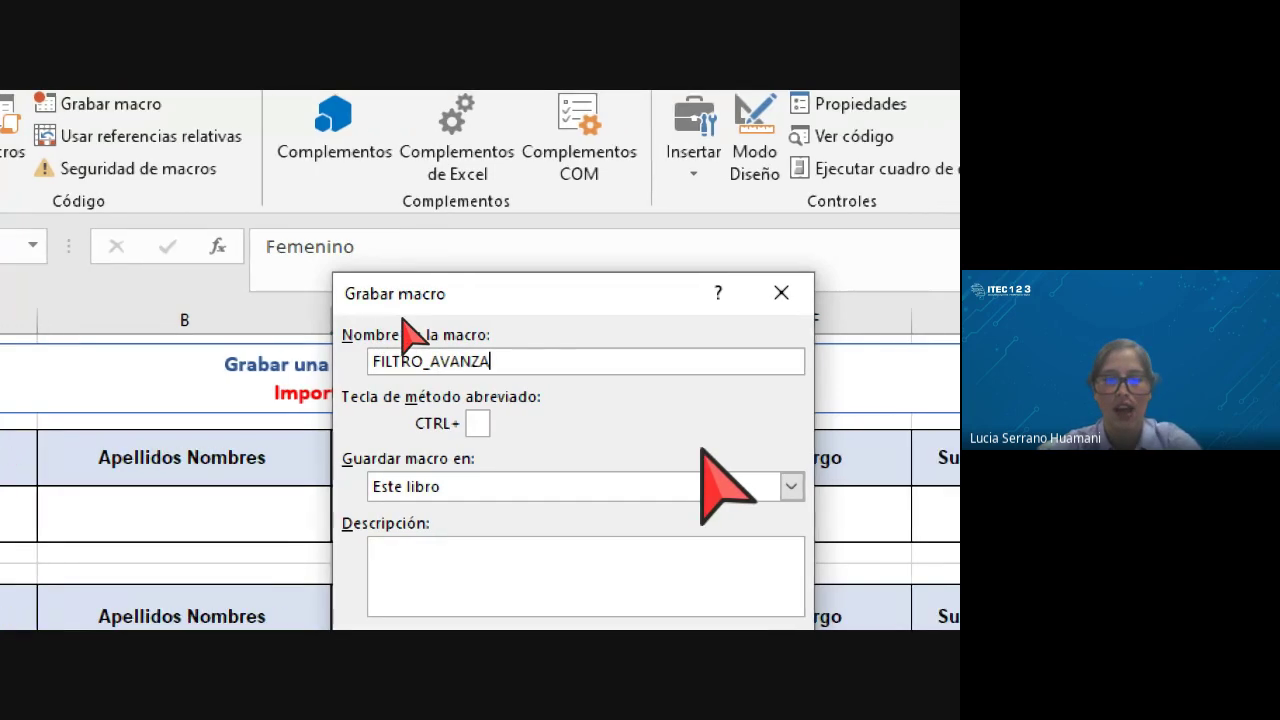
text(DO)
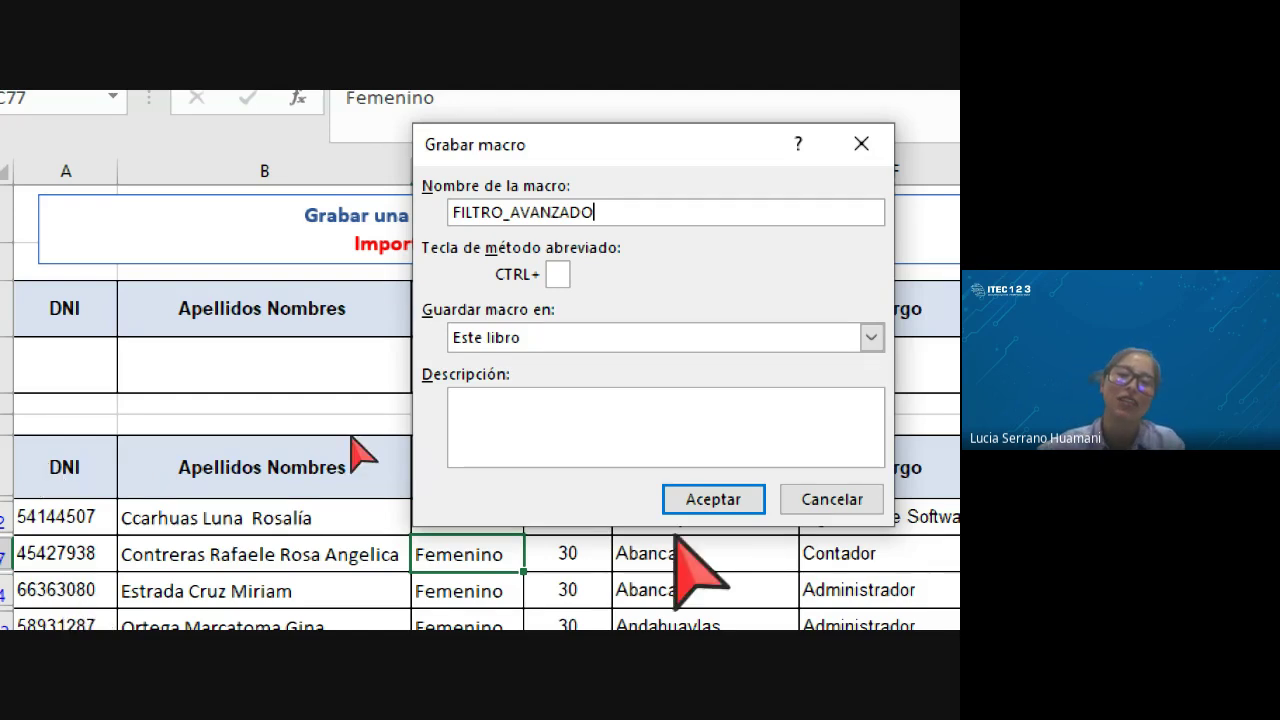
click(722, 497)
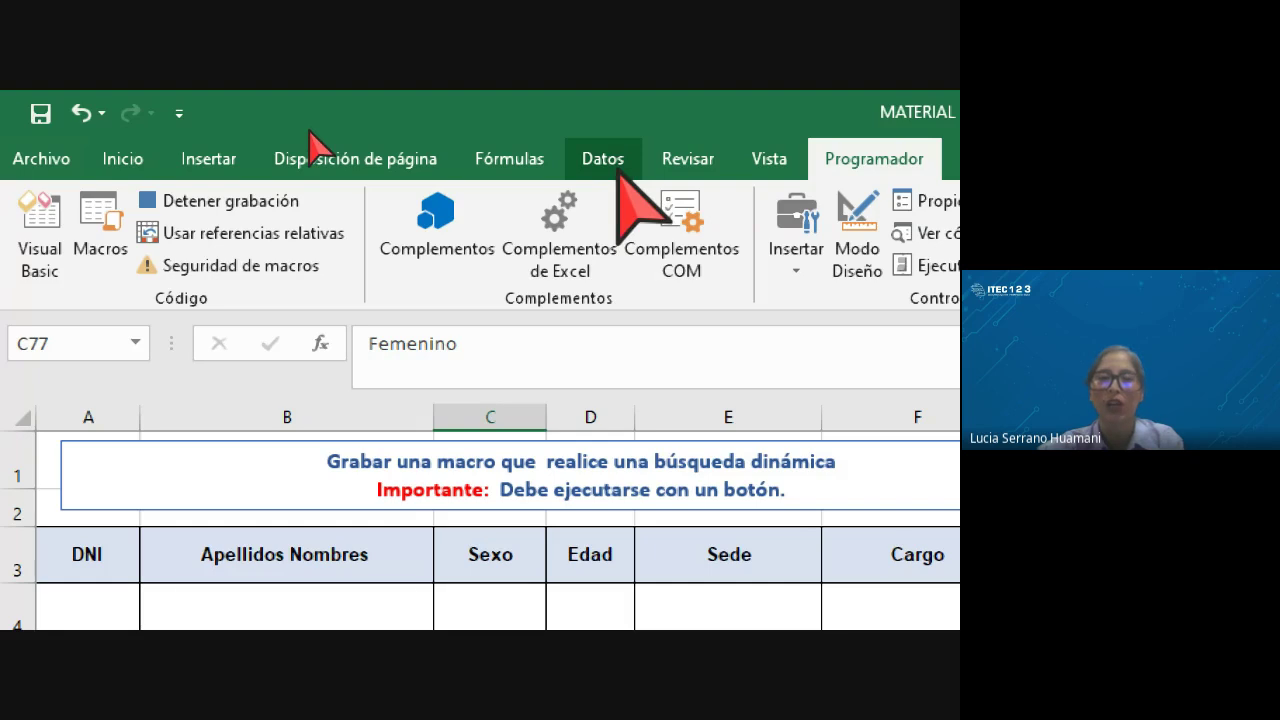
Step: Switch to the Datos ribbon to reach the Ordenar y filtrar tools
click(610, 161)
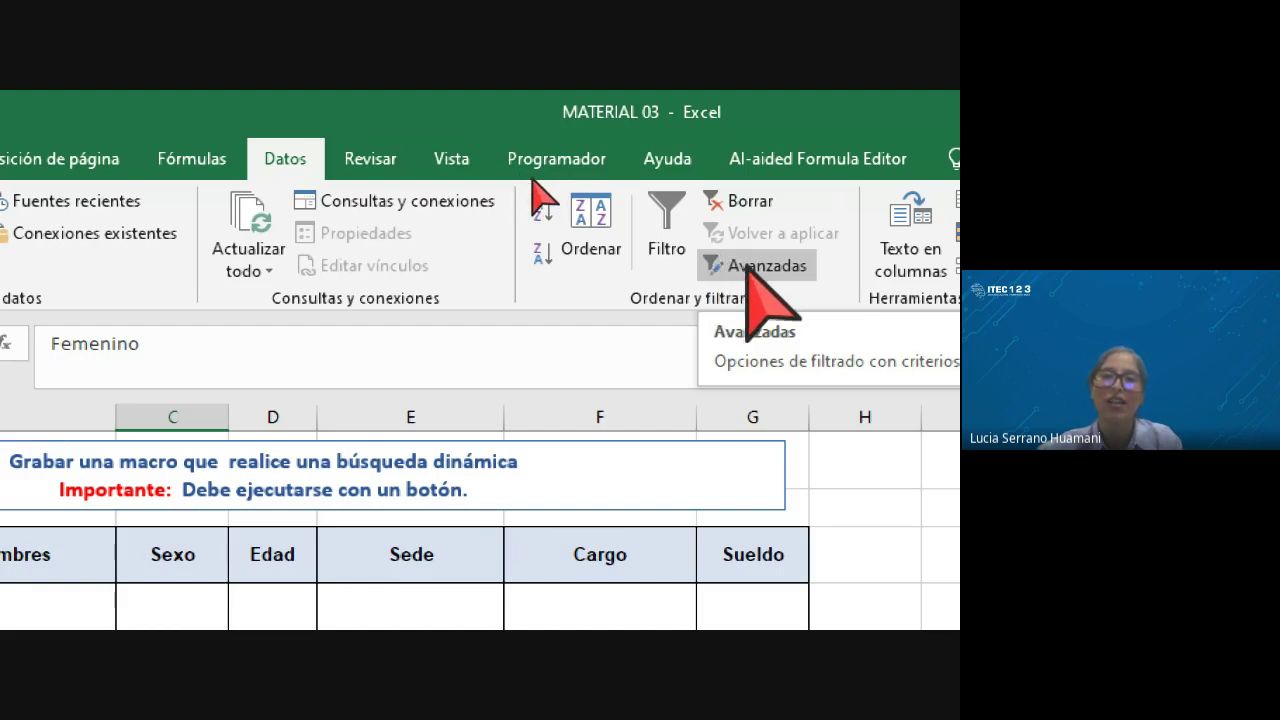
Step: Open Filtro avanzado with list range $A$7:$G$276 and clear the old $A$3:$G$4 criteria range
click(748, 266)
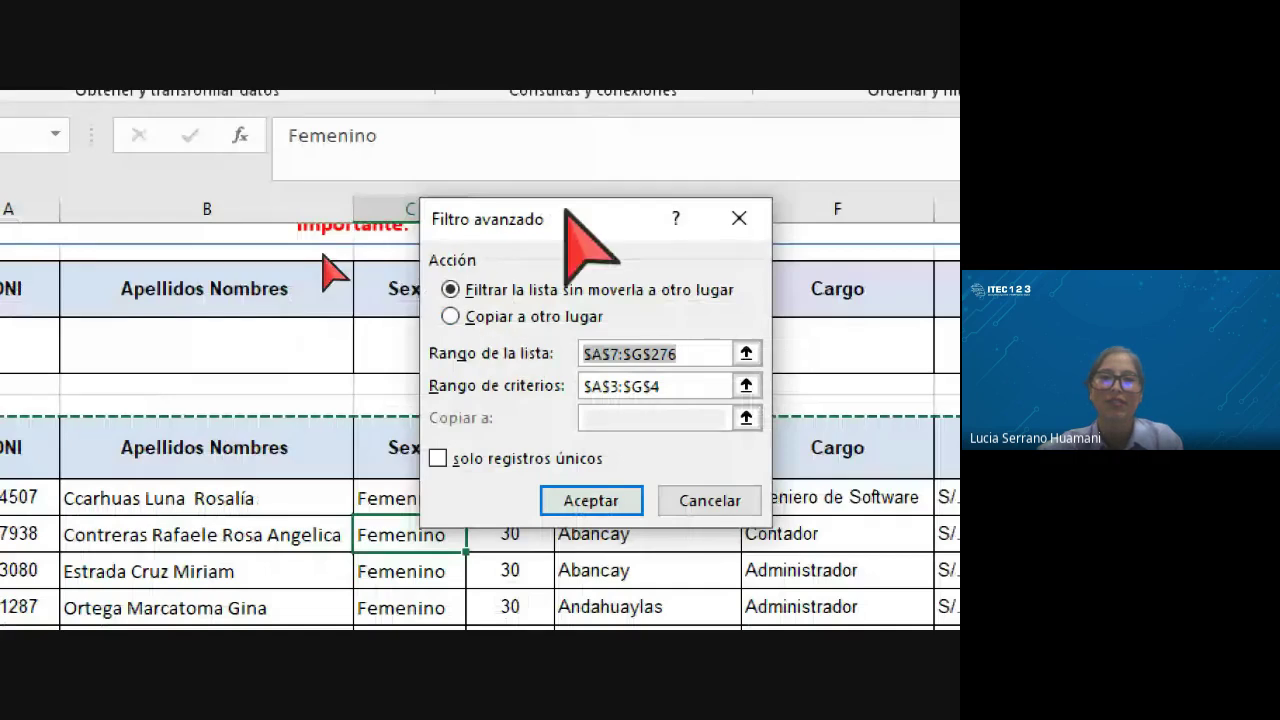
drag(565, 212, 495, 270)
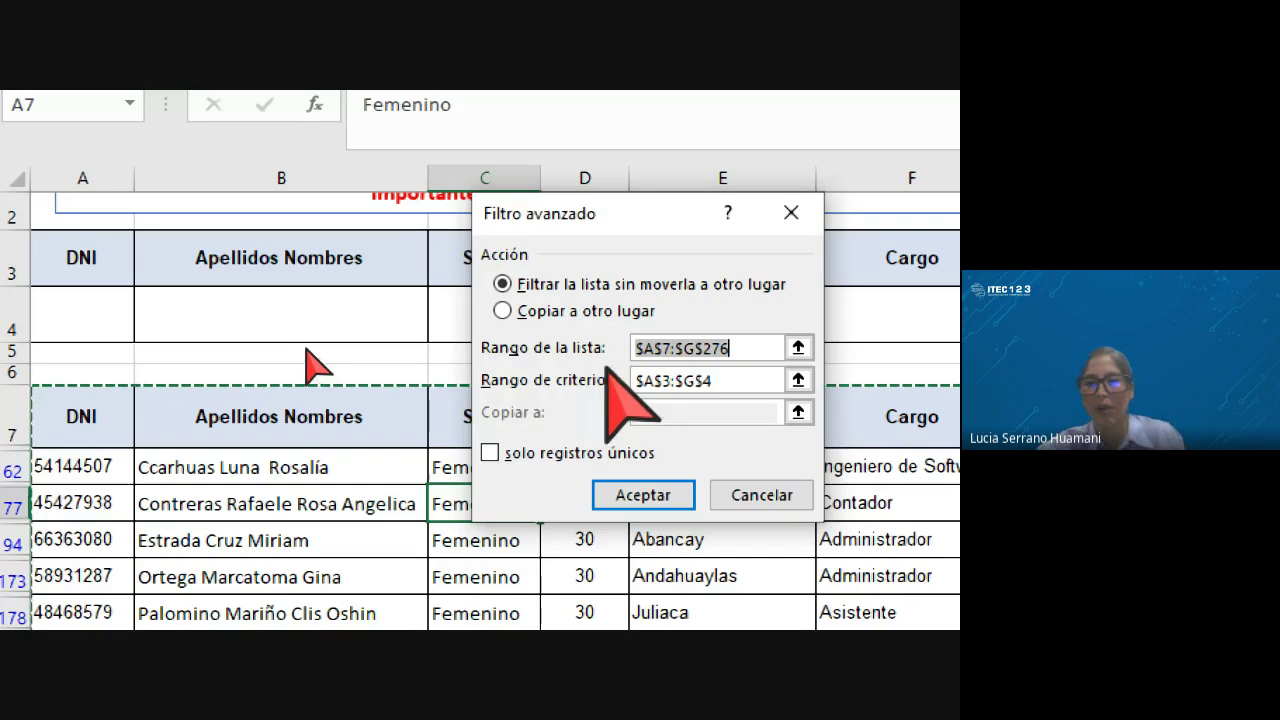
click(725, 386)
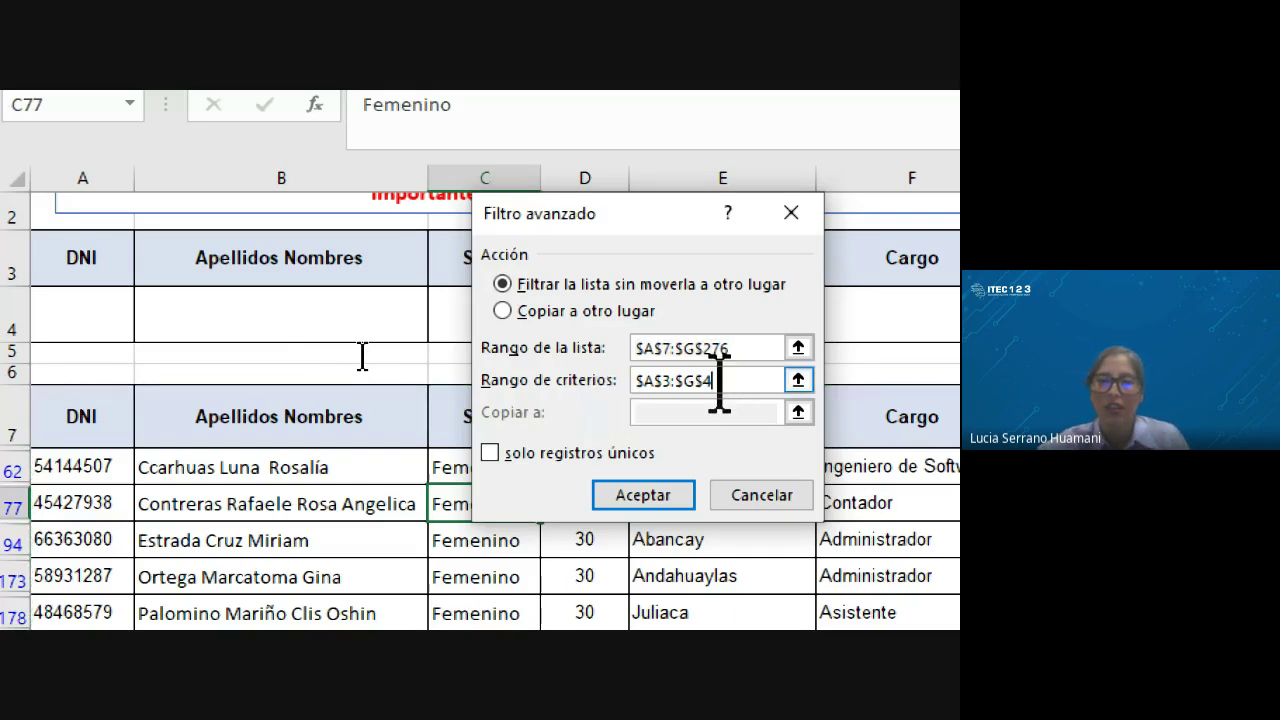
drag(720, 380, 636, 380)
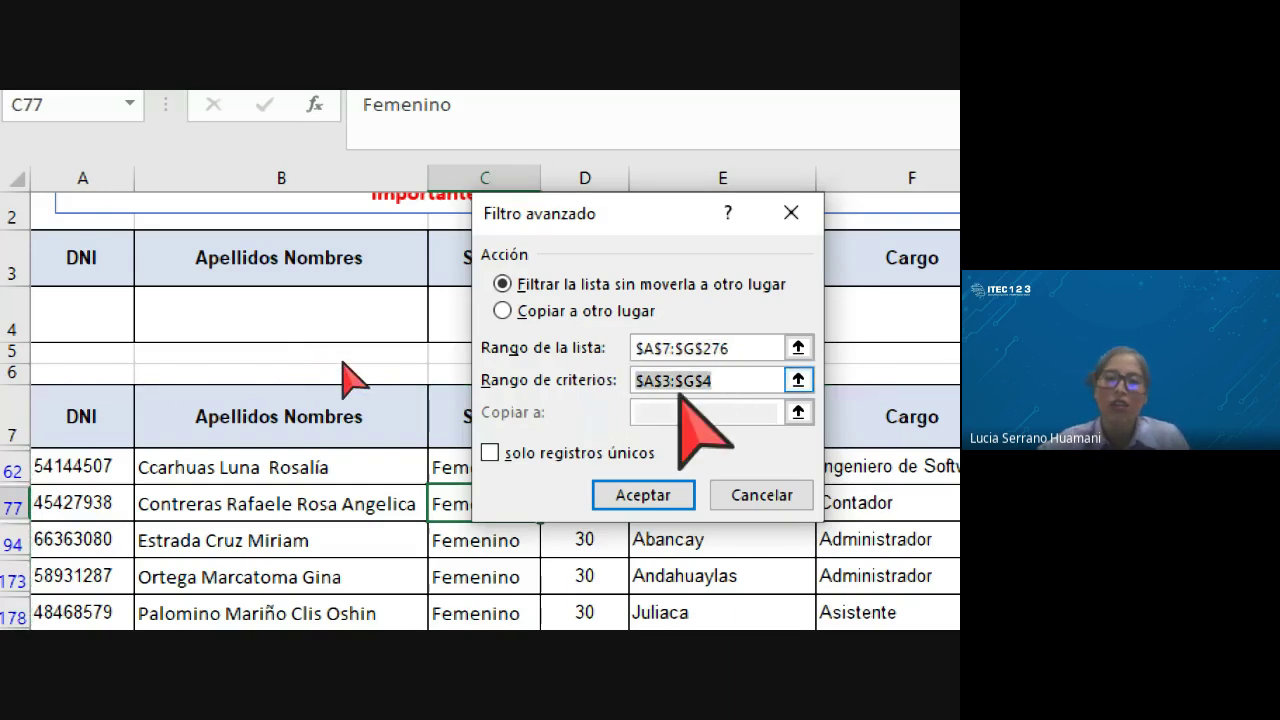
key(BackSpace)
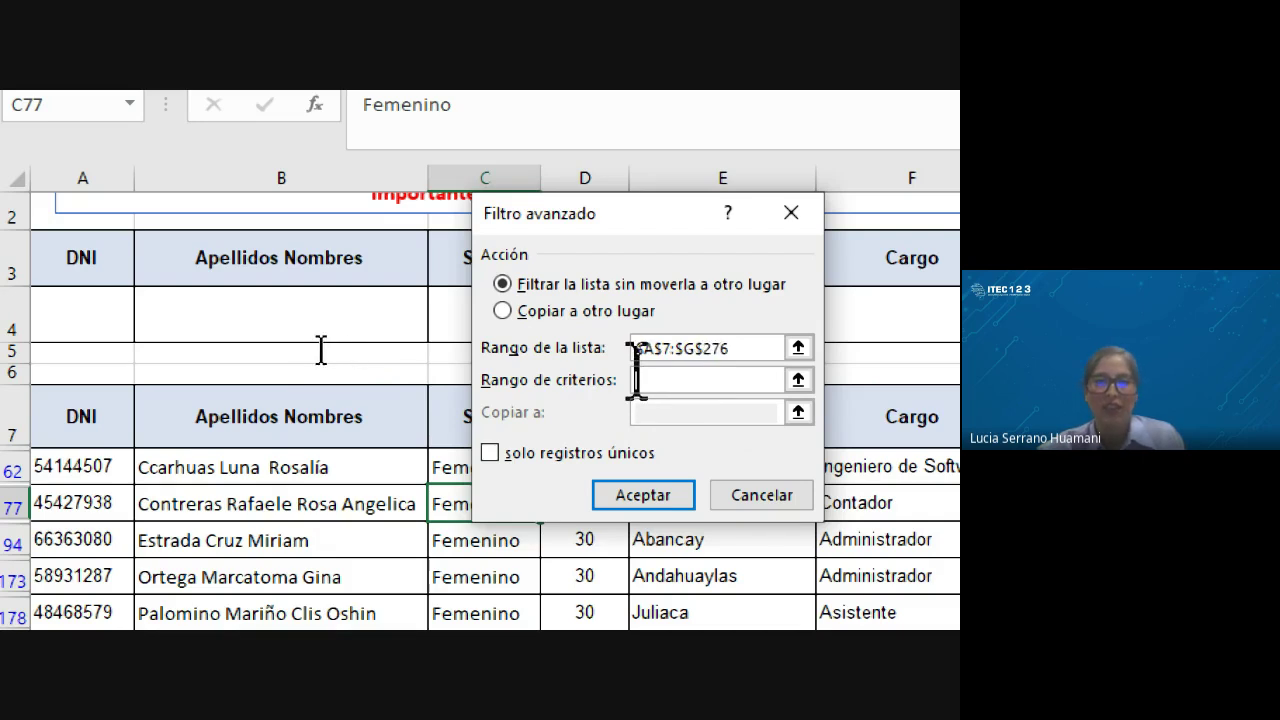
click(736, 348)
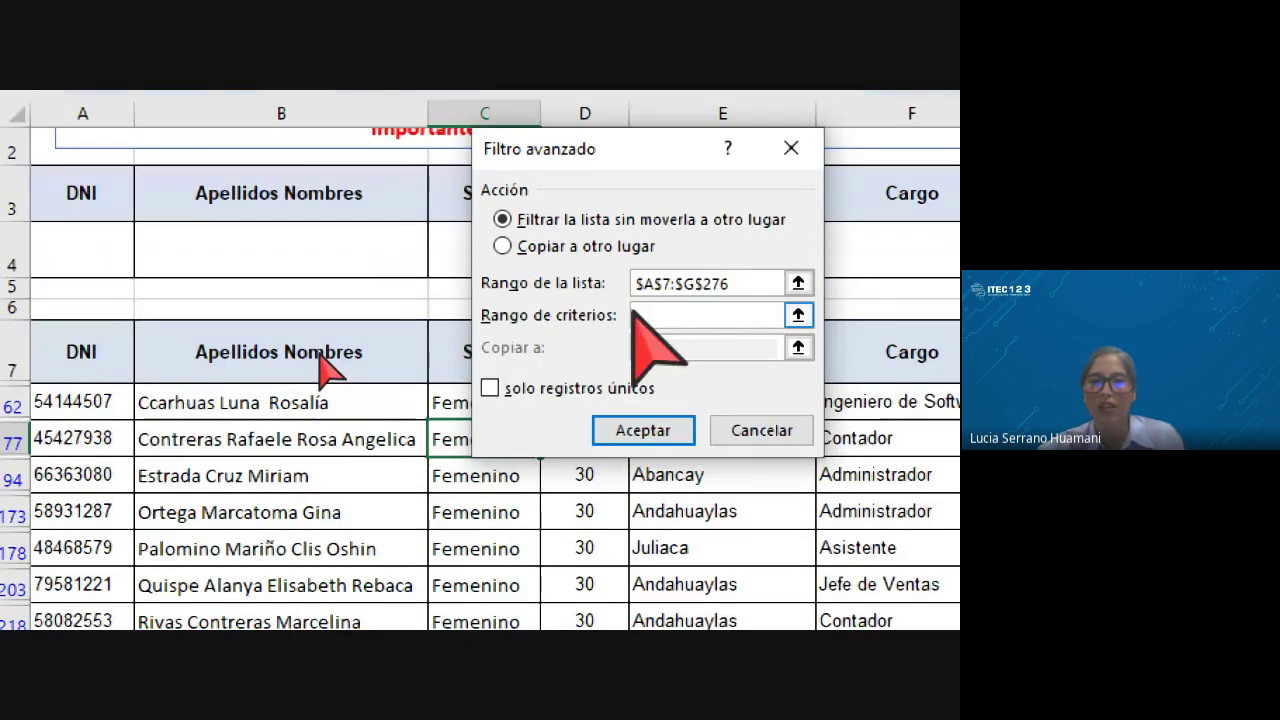
click(660, 236)
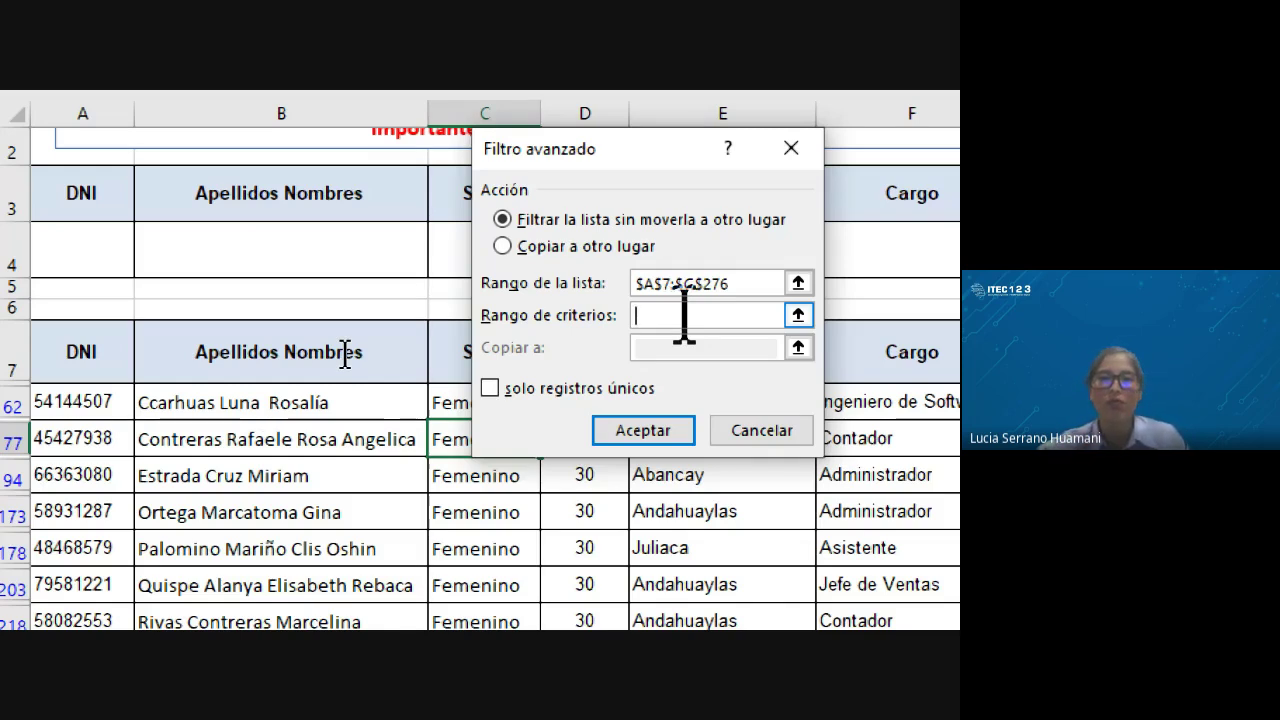
drag(631, 149, 571, 332)
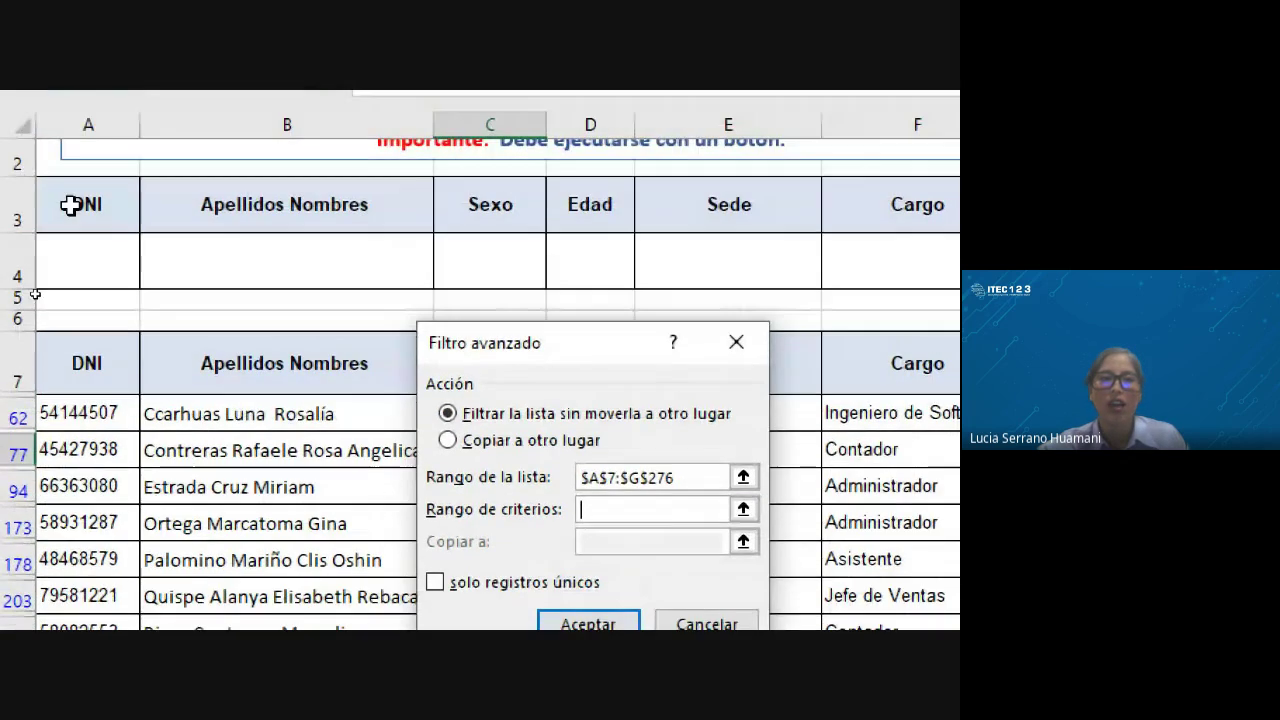
Step: Drag over A3:G4 on the sheet to fill the Rango de criterios box
drag(72, 205, 772, 249)
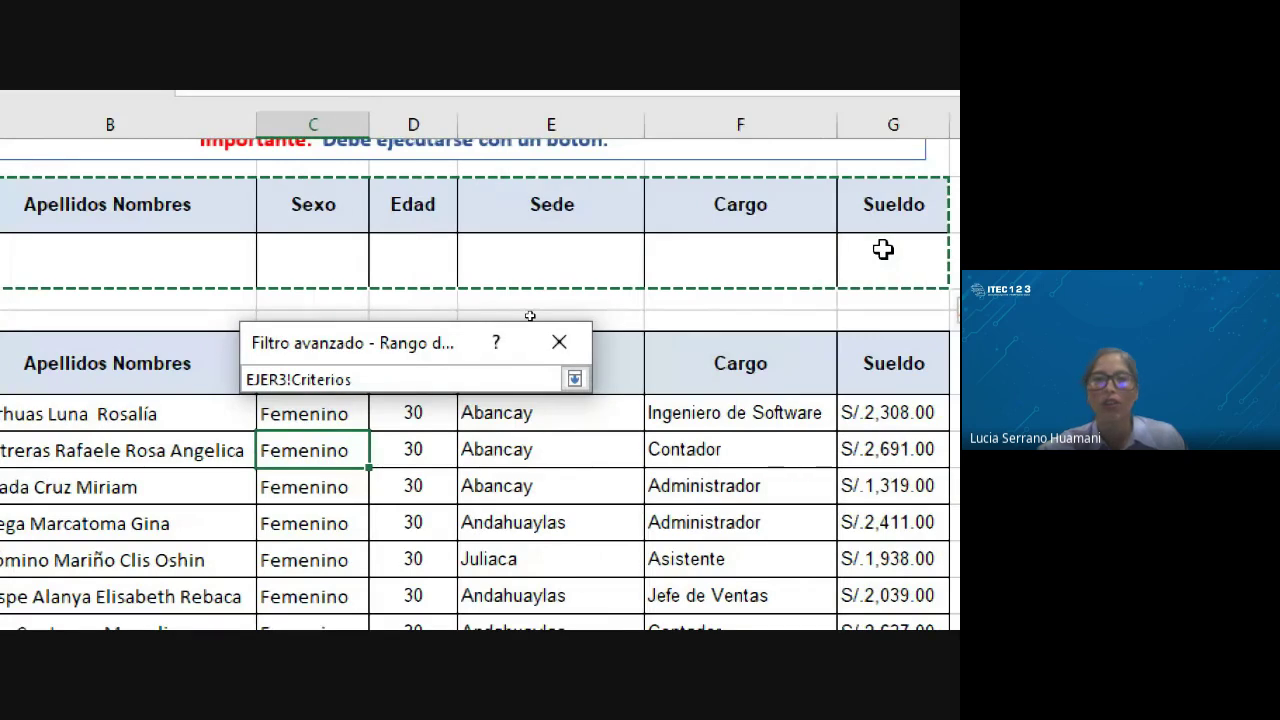
drag(772, 249, 880, 249)
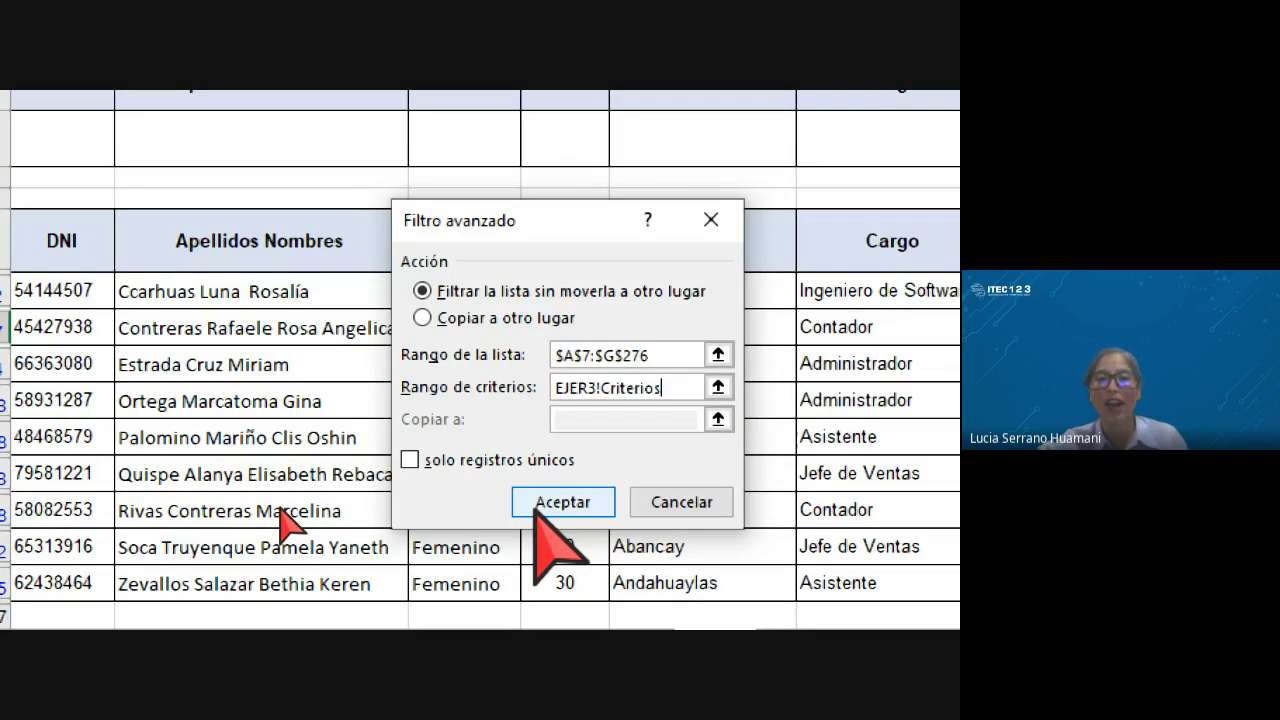
Step: Apply the advanced filter (269 of 269 records) and stop the FILTRO_AVANZADO macro recording
click(535, 505)
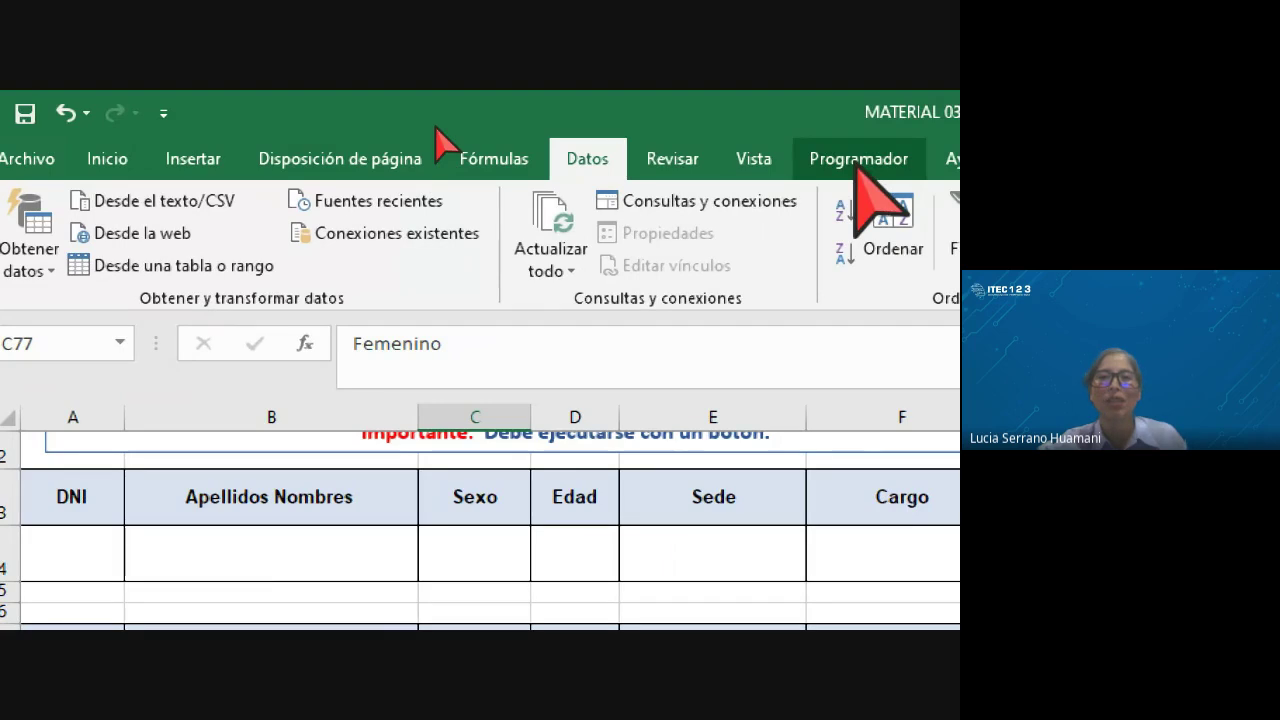
click(857, 168)
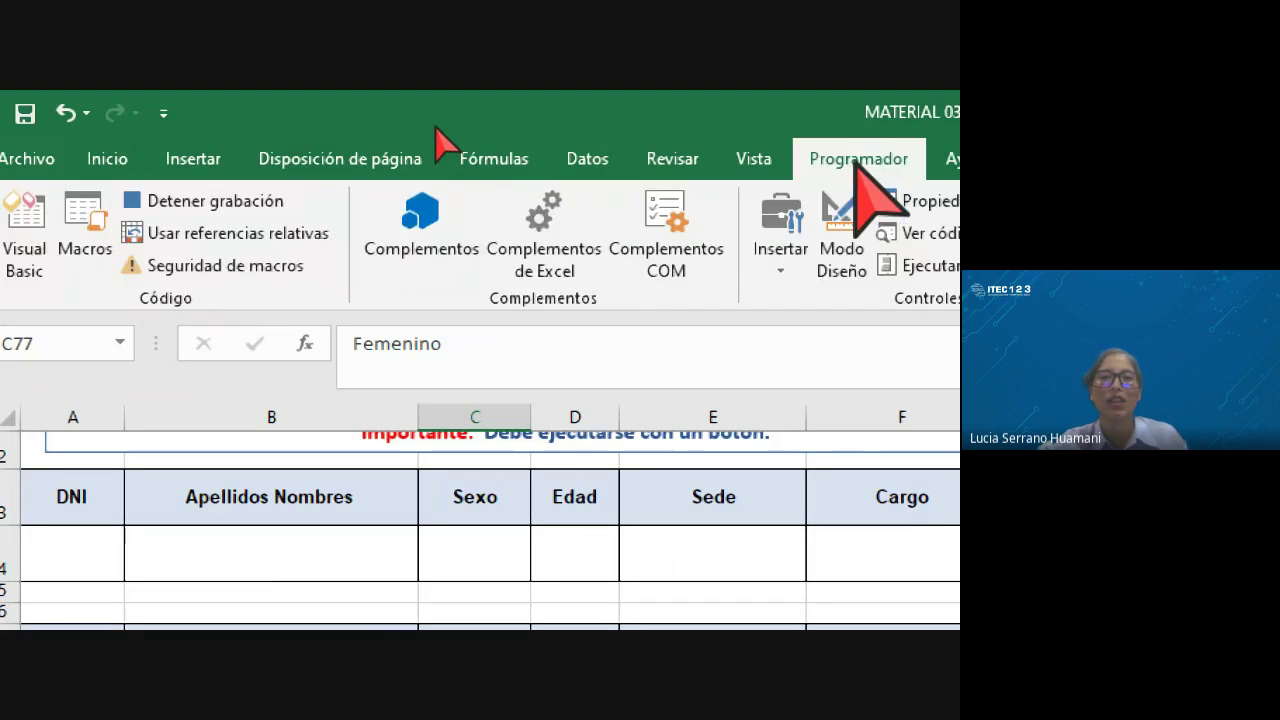
click(195, 200)
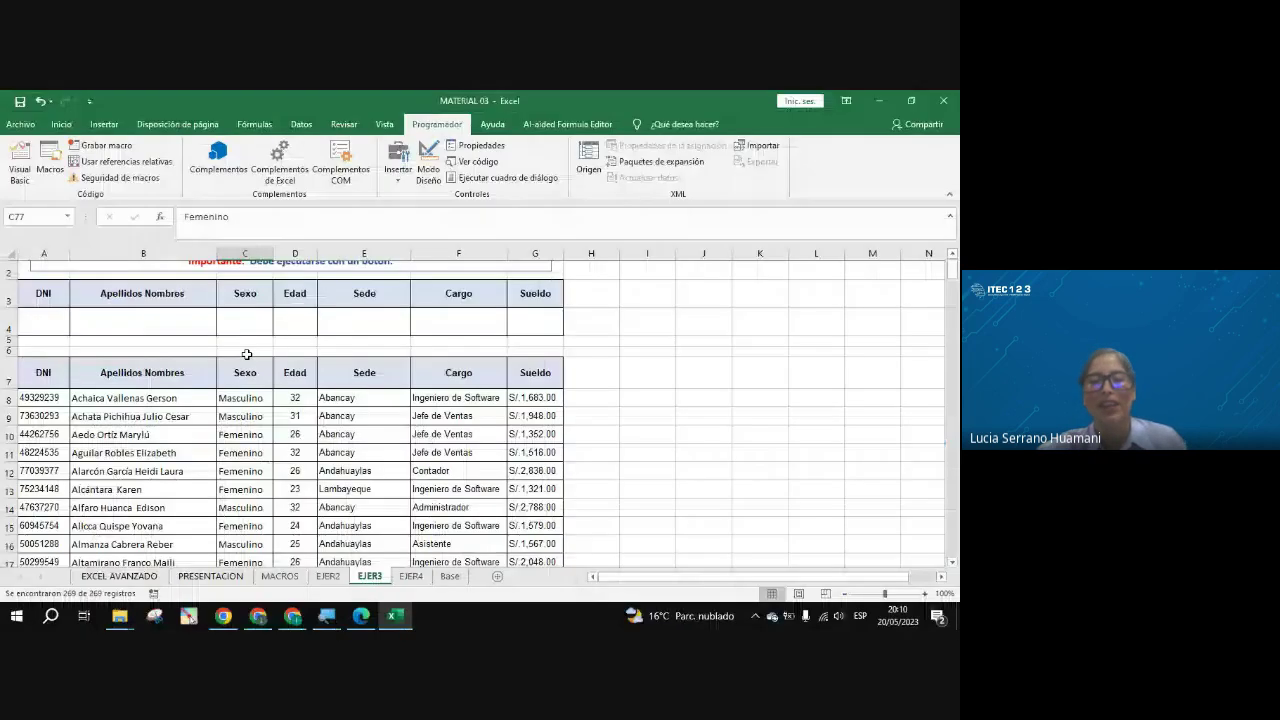
scroll(258, 460, up, 1)
Step: With C10 selected, rerun Avanzadas using the $A$3:$G$4 criteria range
scroll(258, 460, up, 1)
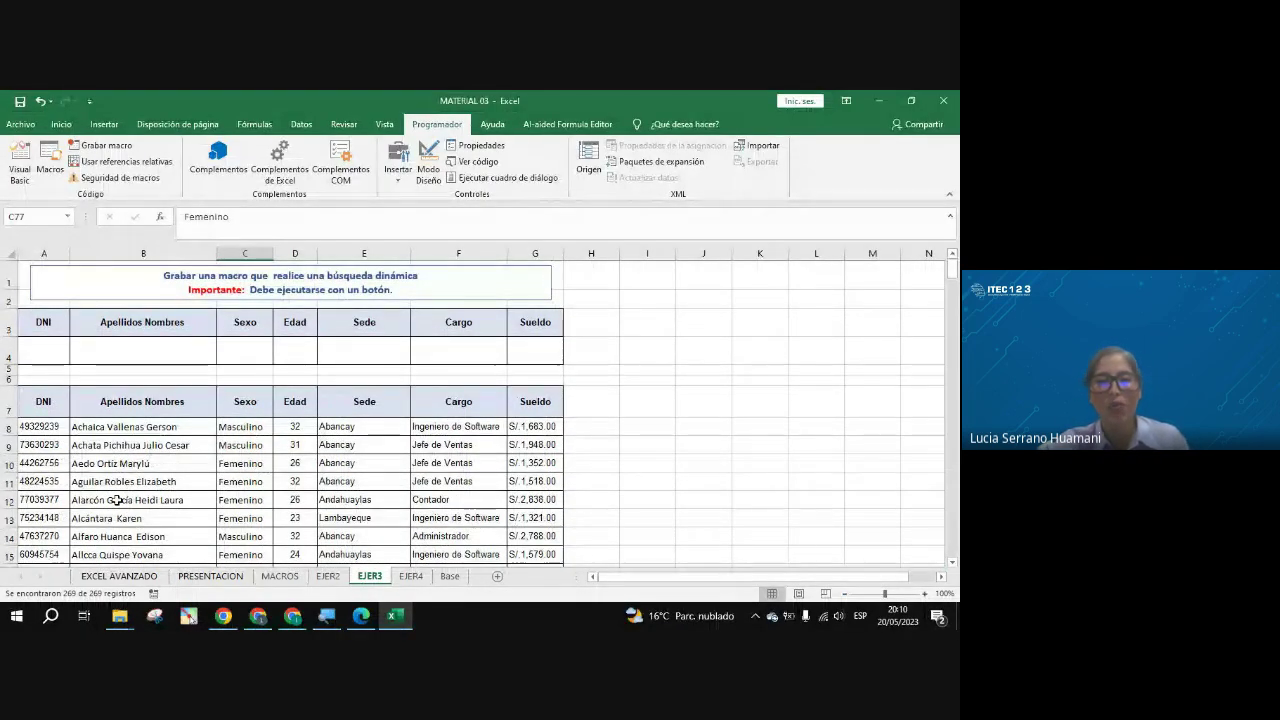
click(240, 464)
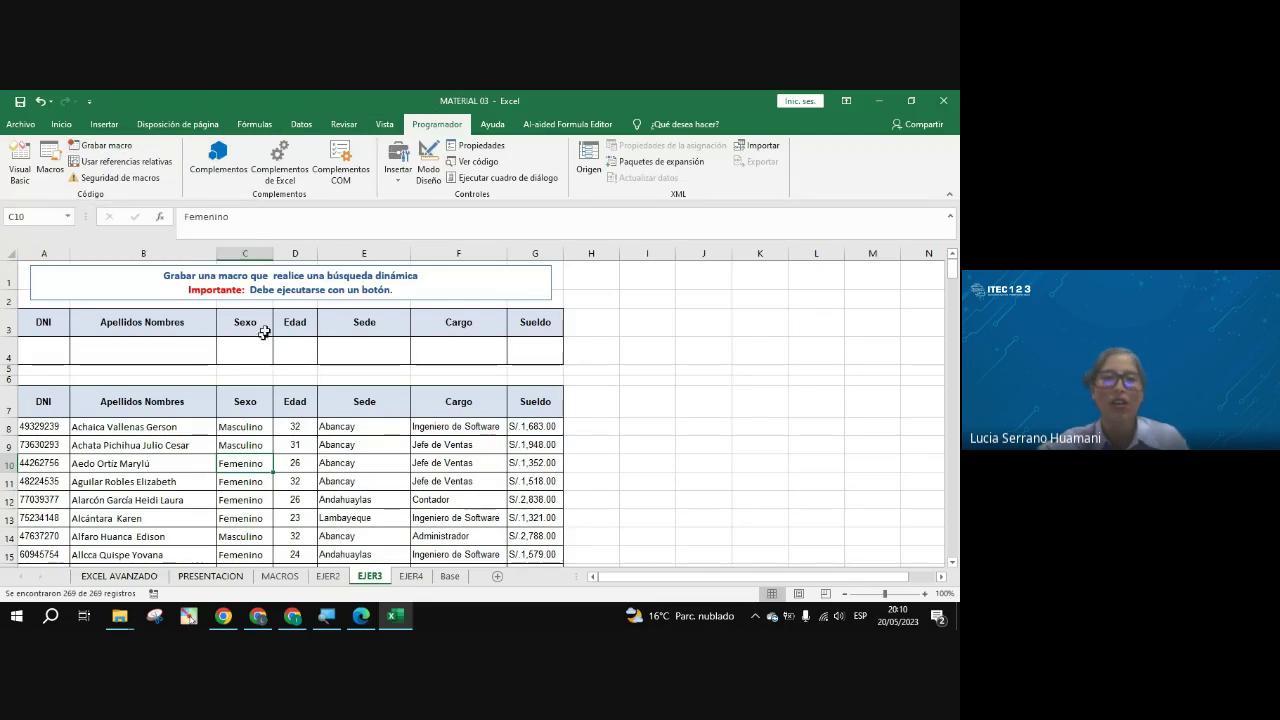
click(302, 125)
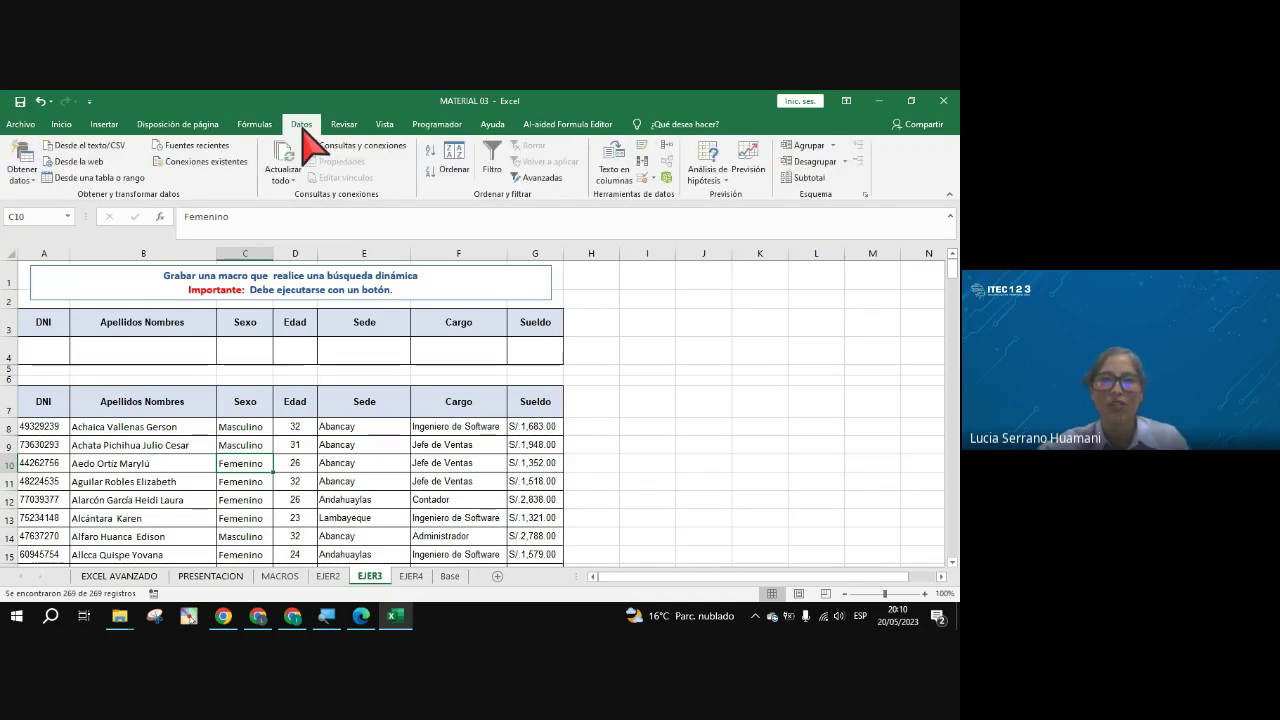
click(530, 178)
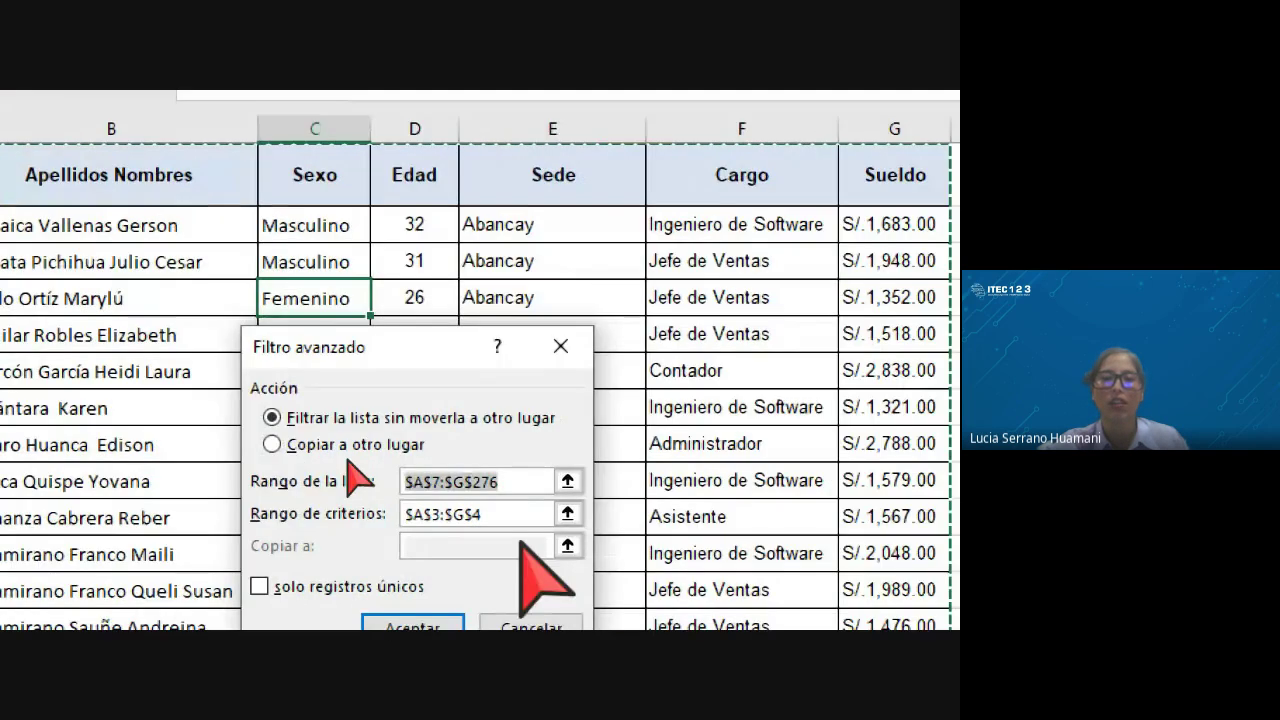
key(Tab)
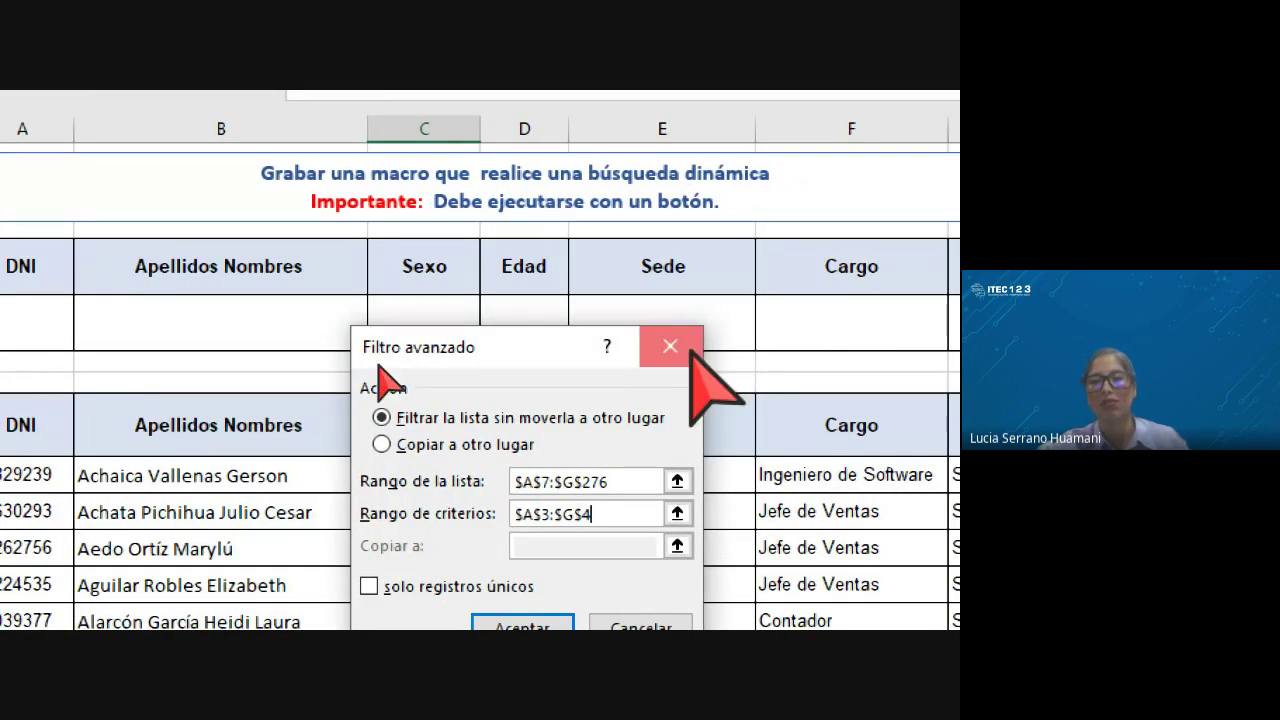
key(Return)
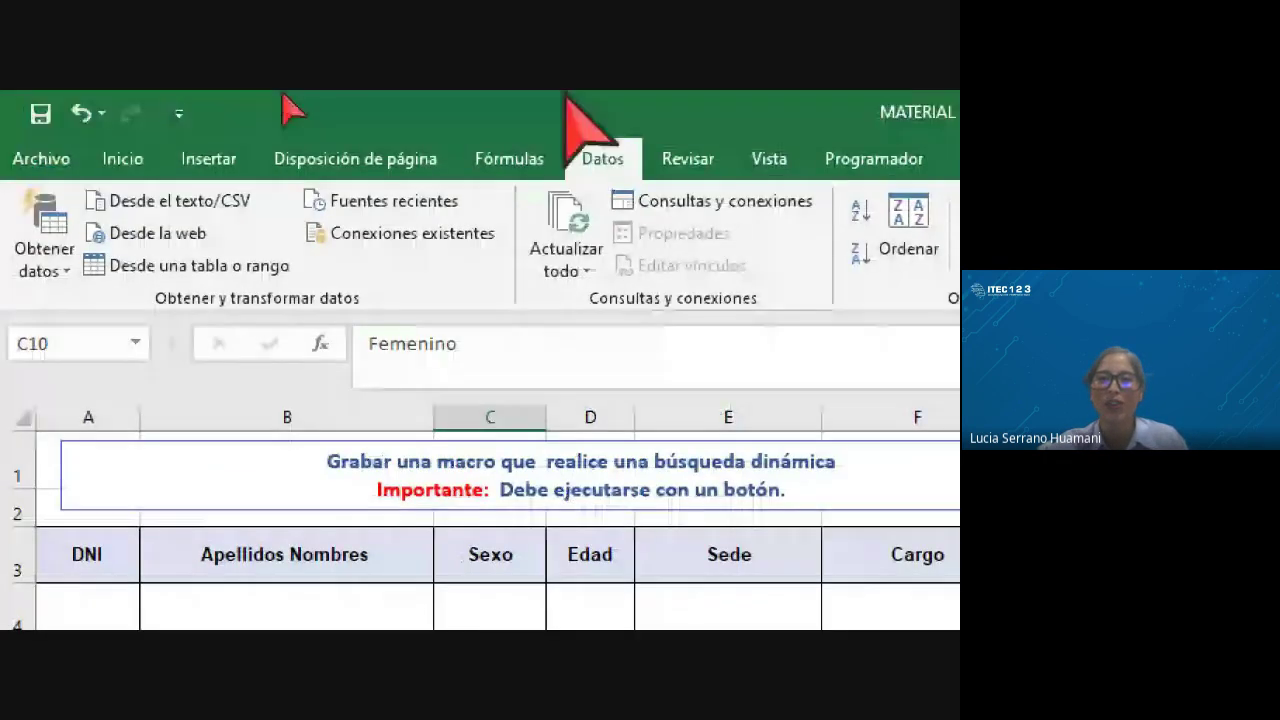
Step: Draw a form button near column H and assign it the FILTRO_AVANZADO macro
click(866, 156)
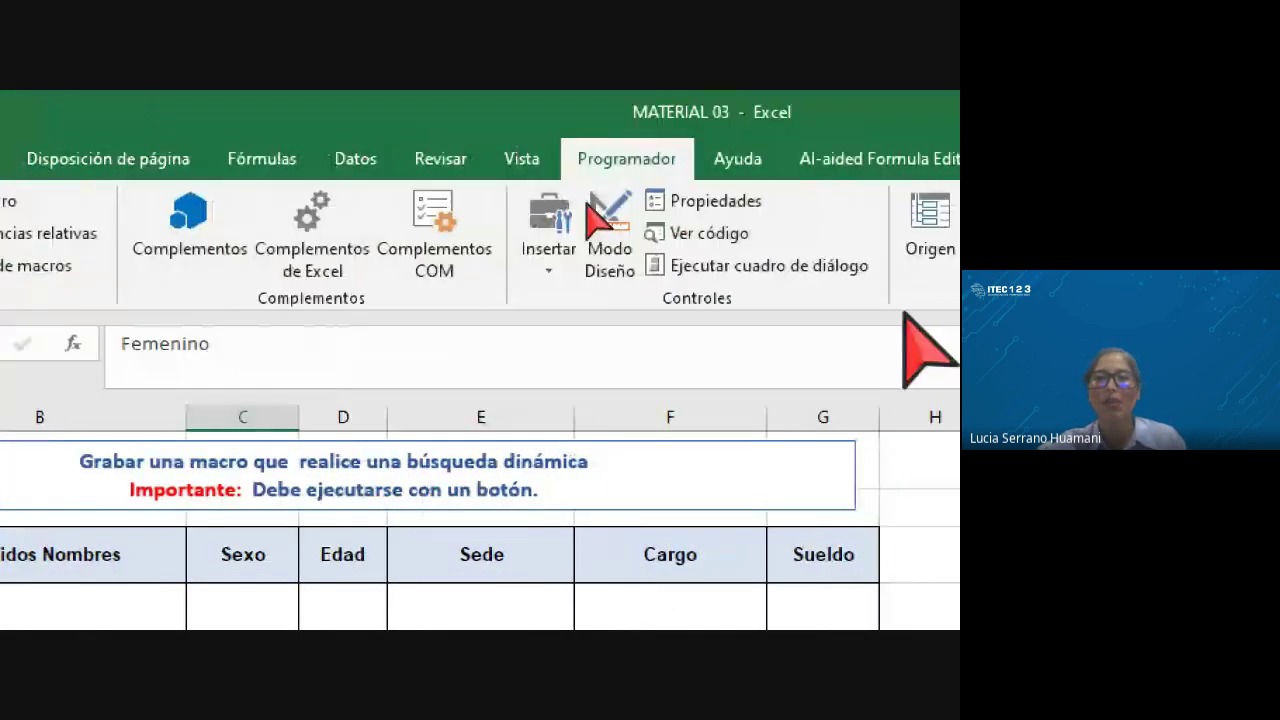
click(449, 281)
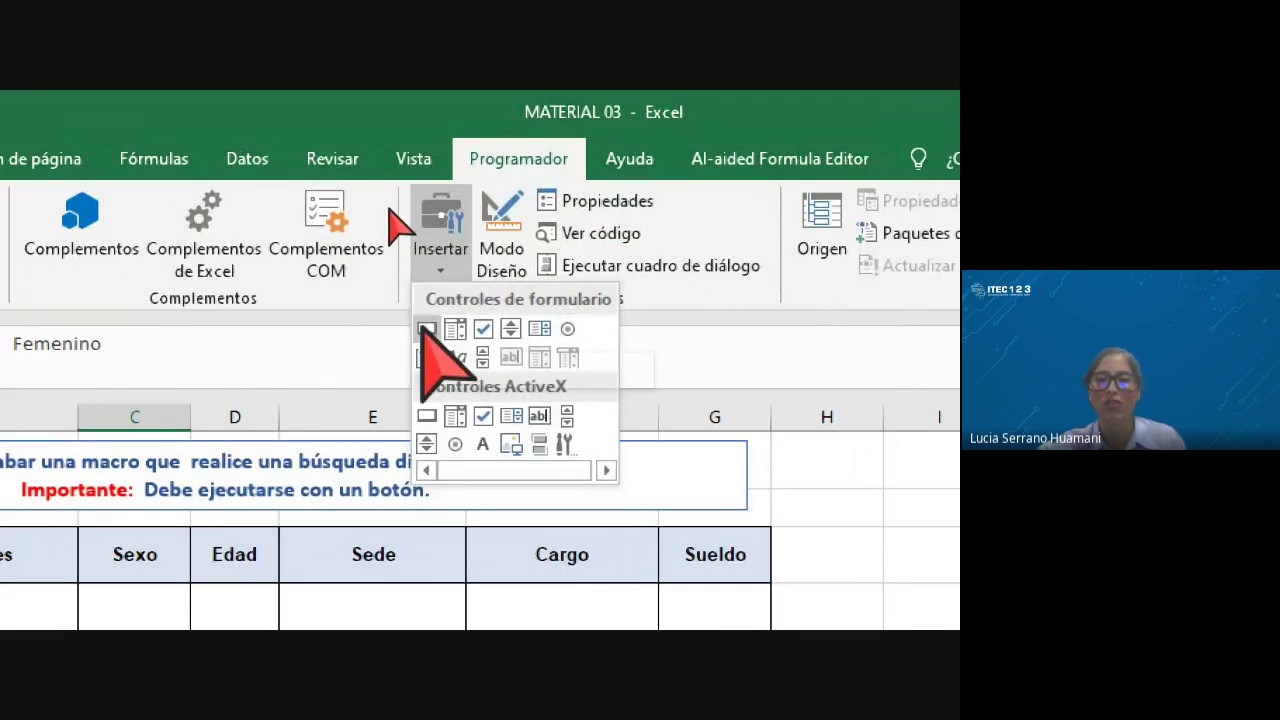
click(425, 328)
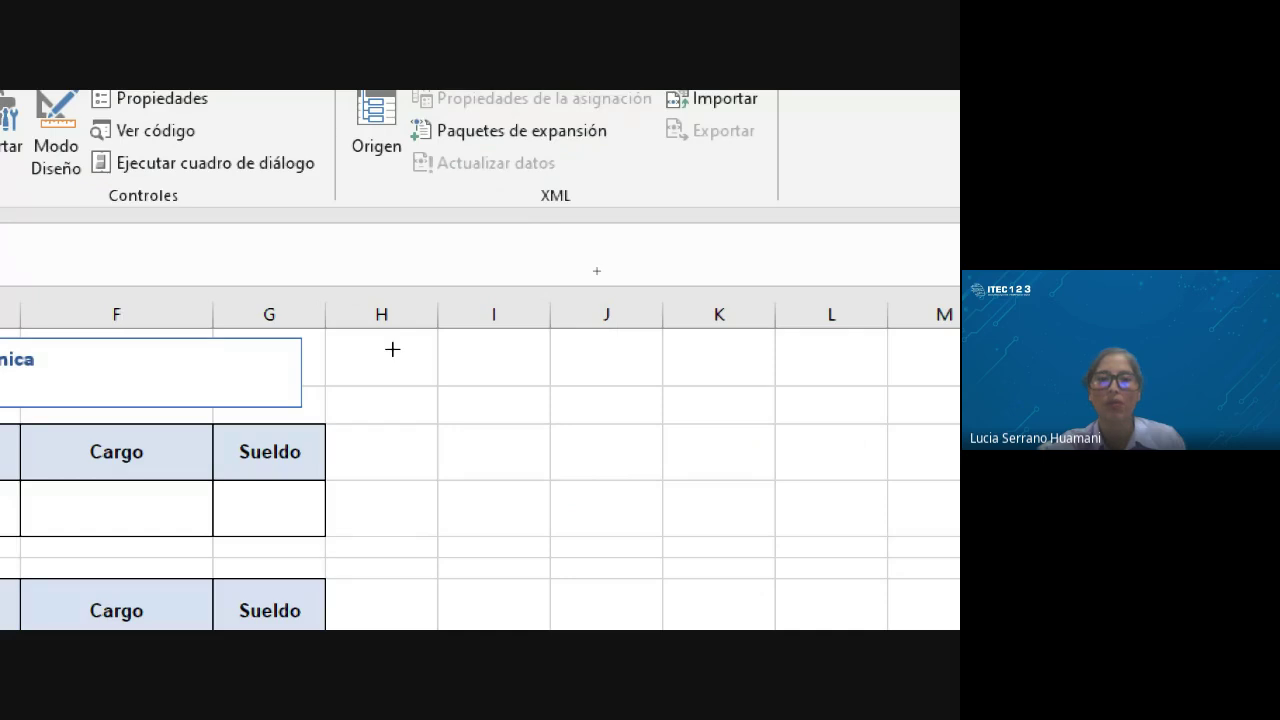
mouse_move(392, 349)
mouse_down()
mouse_move(468, 395)
mouse_move(540, 394)
mouse_up()
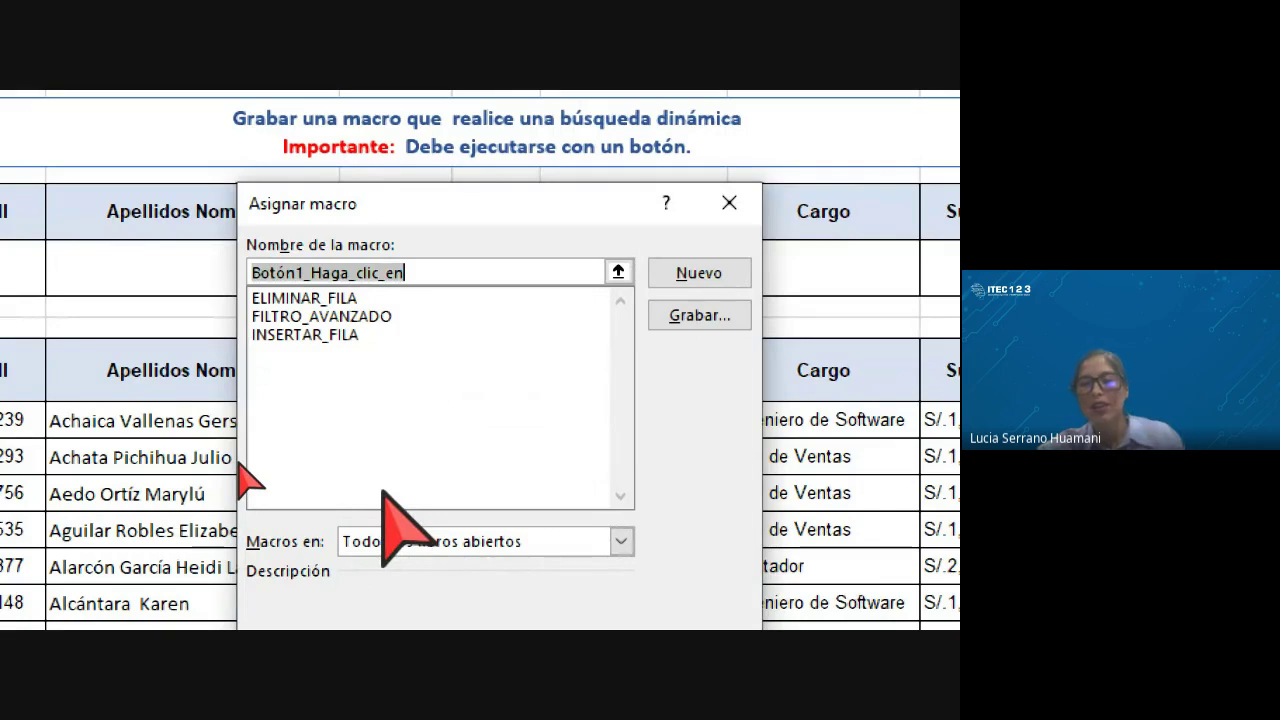
click(312, 316)
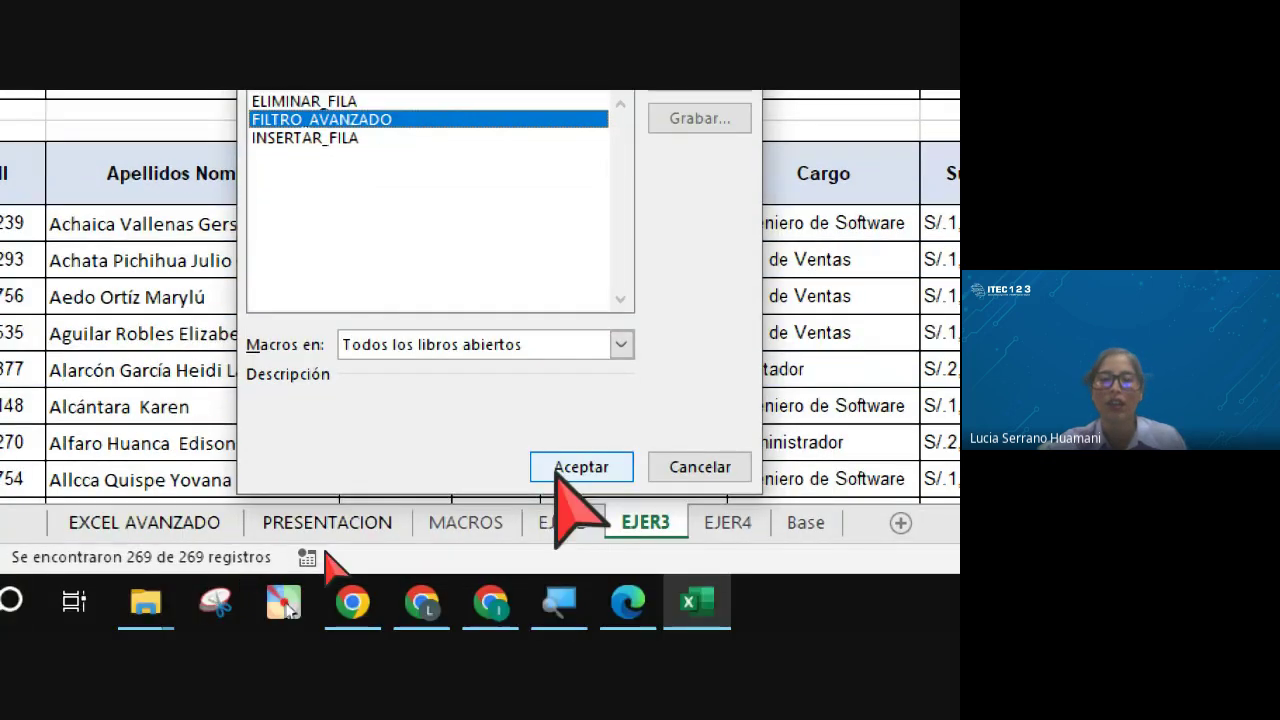
click(560, 468)
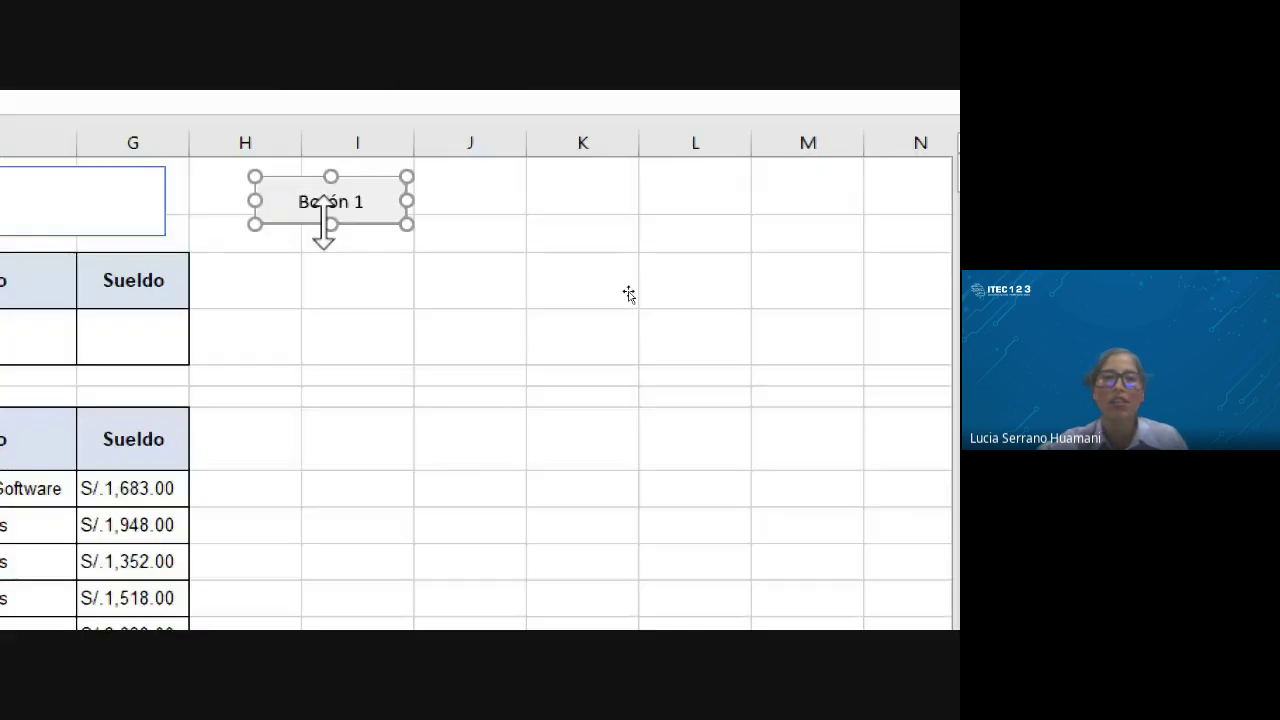
Step: Move the button beside the Sueldo header and caption it FILTRAR
mouse_move(374, 203)
mouse_down()
mouse_move(356, 271)
mouse_move(369, 317)
mouse_up()
click(355, 314)
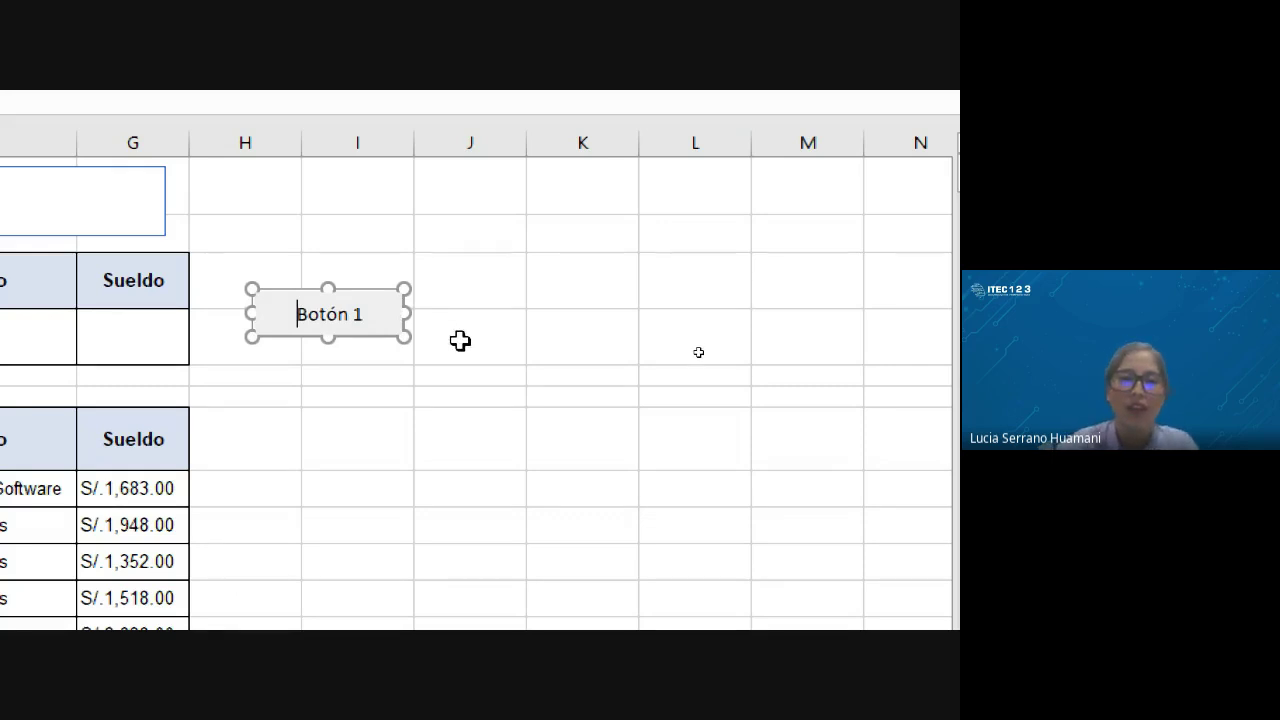
key(Delete)
key(Delete)
key(Delete)
key(Delete)
key(Delete)
key(Delete)
key(Delete)
text(FI)
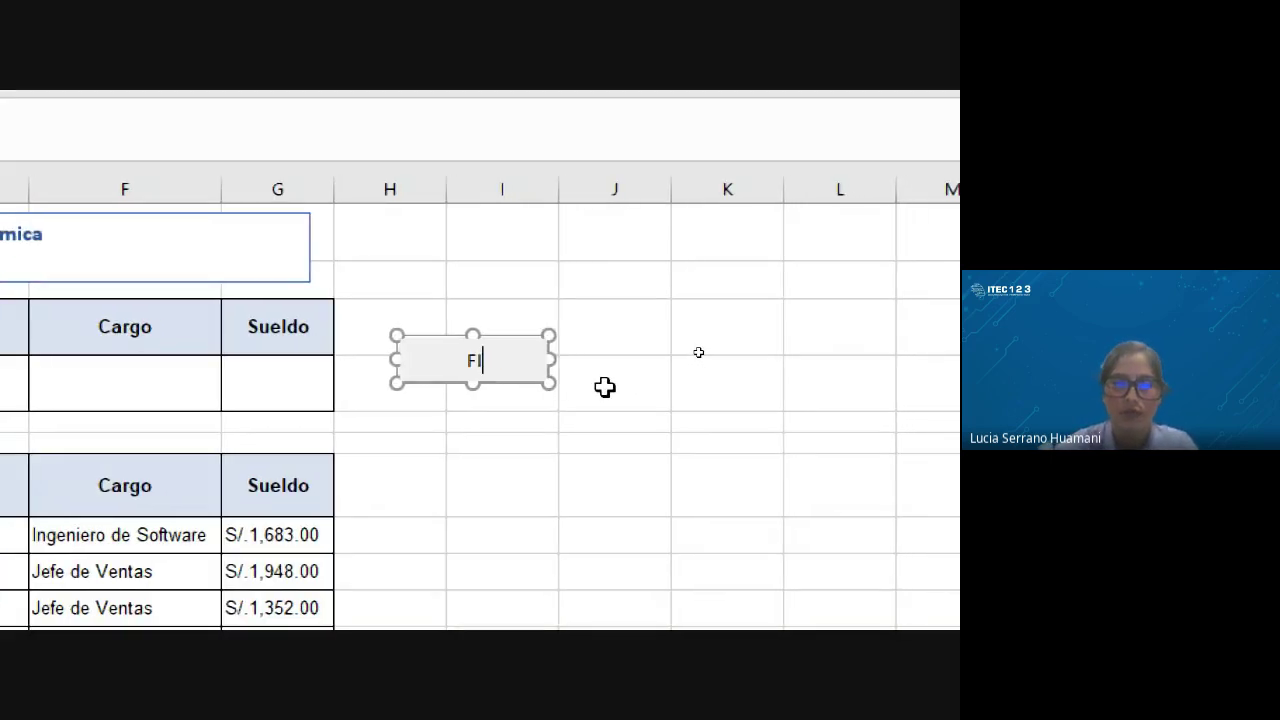
text(LTAR)
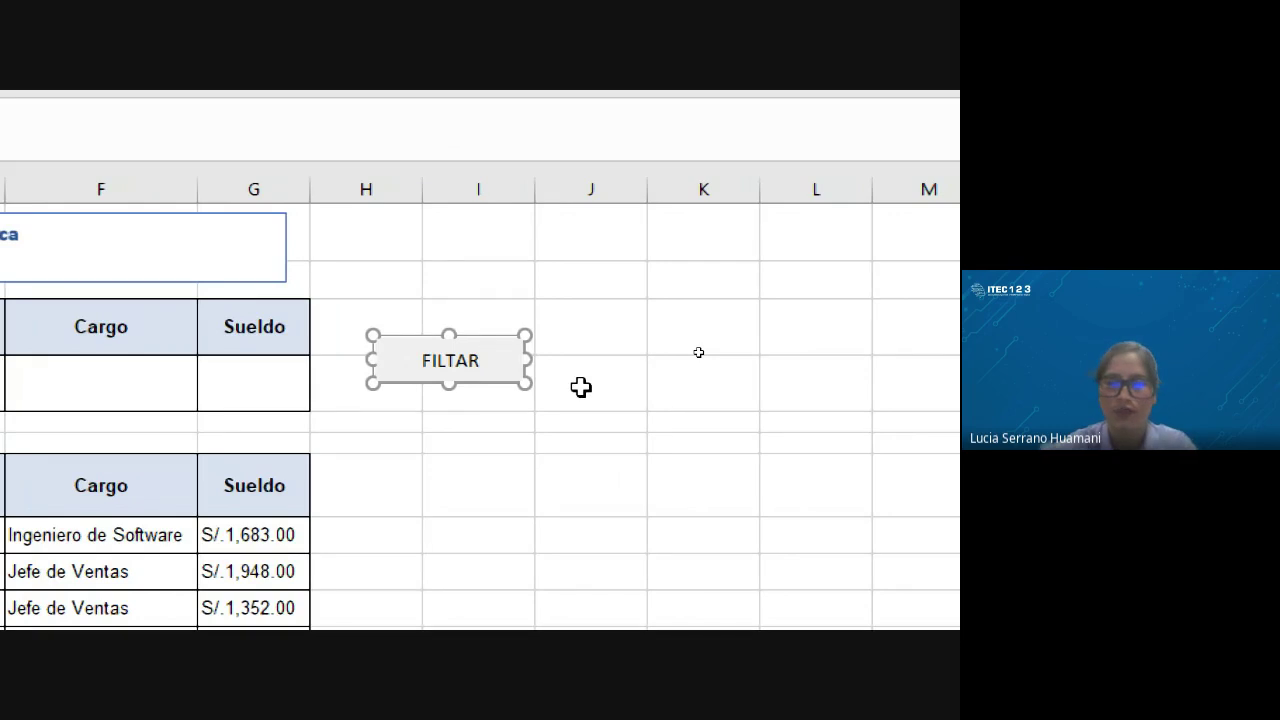
key(BackSpace)
key(BackSpace)
text(RAR)
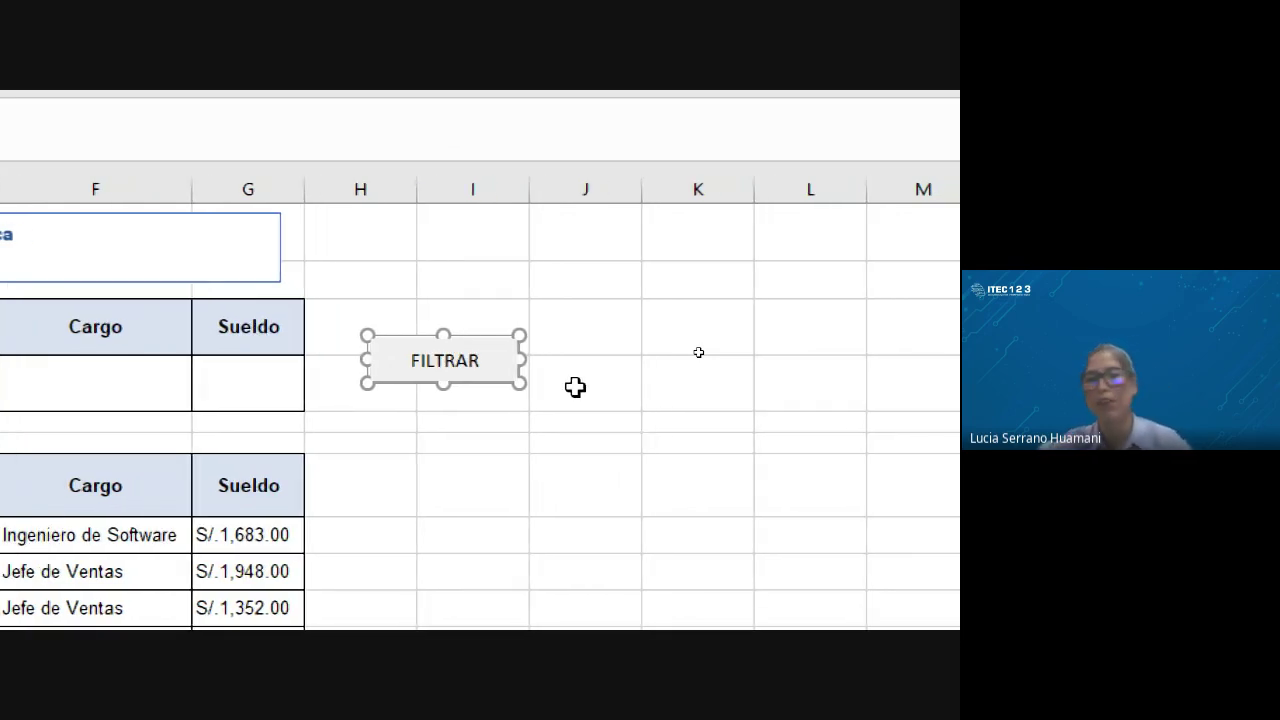
click(673, 416)
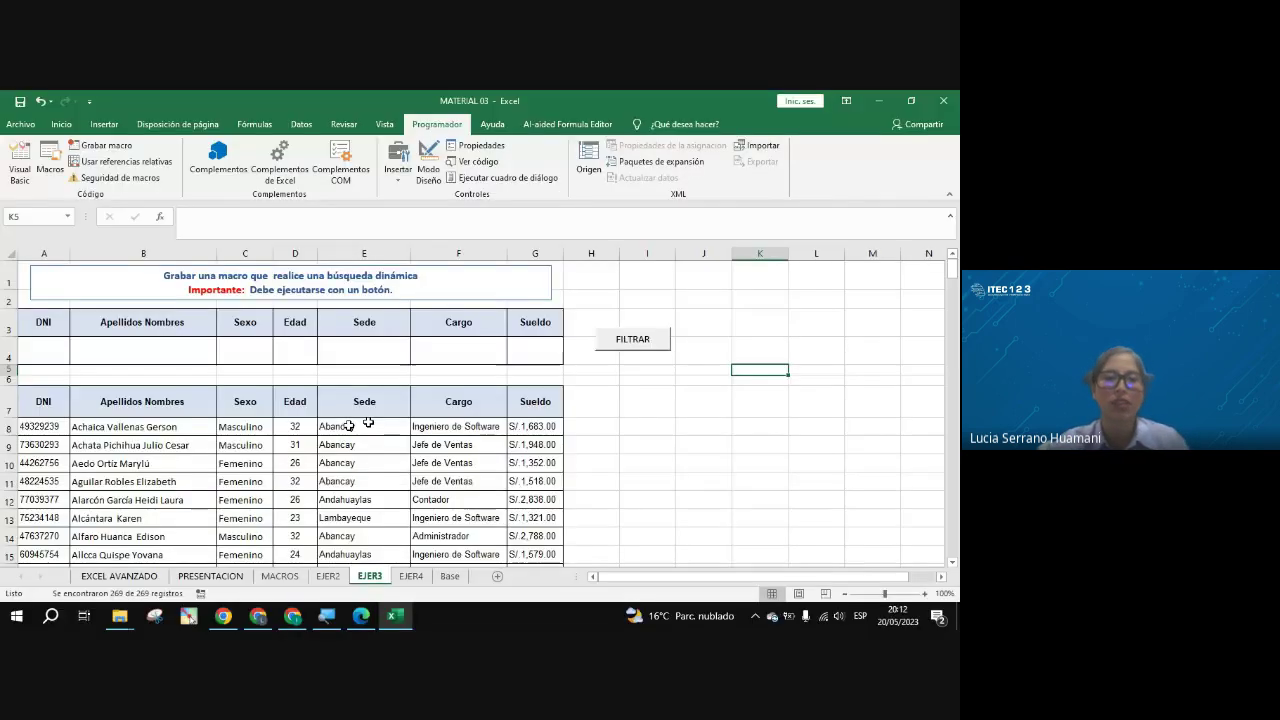
scroll(312, 450, down, 4)
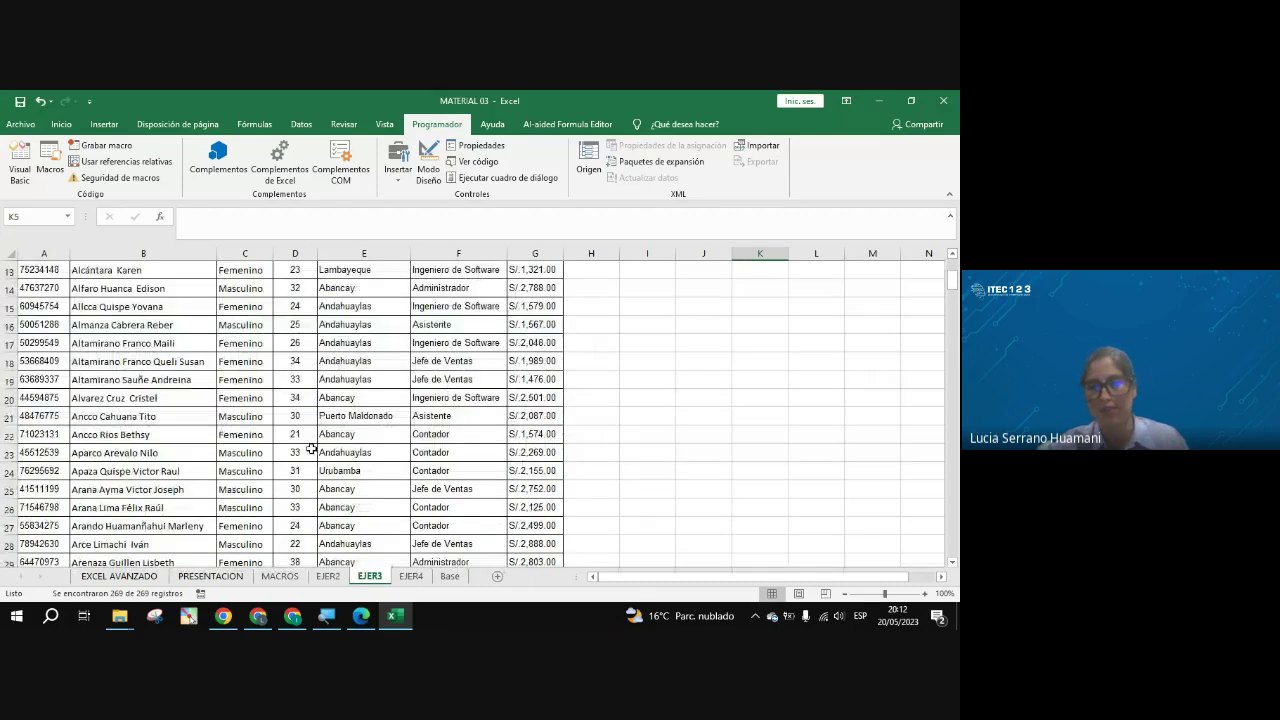
scroll(312, 450, down, 8)
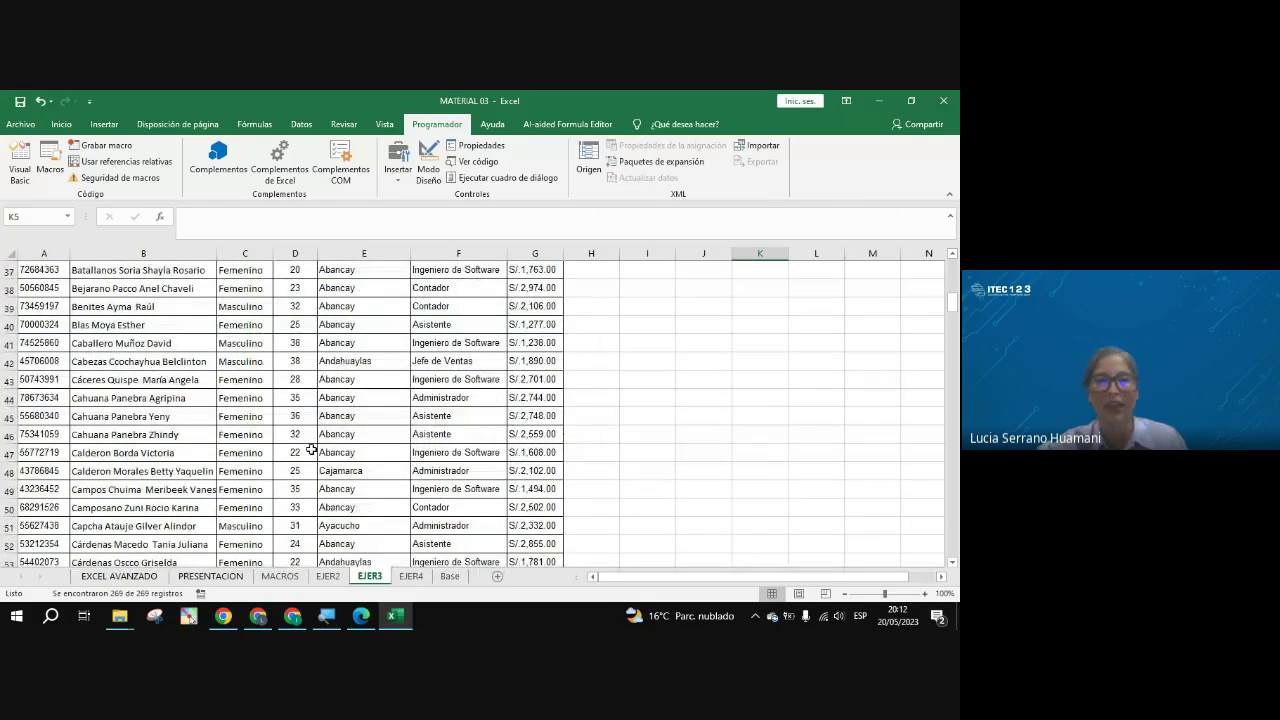
scroll(312, 450, down, 13)
scroll(312, 450, down, 6)
scroll(307, 455, down, 6)
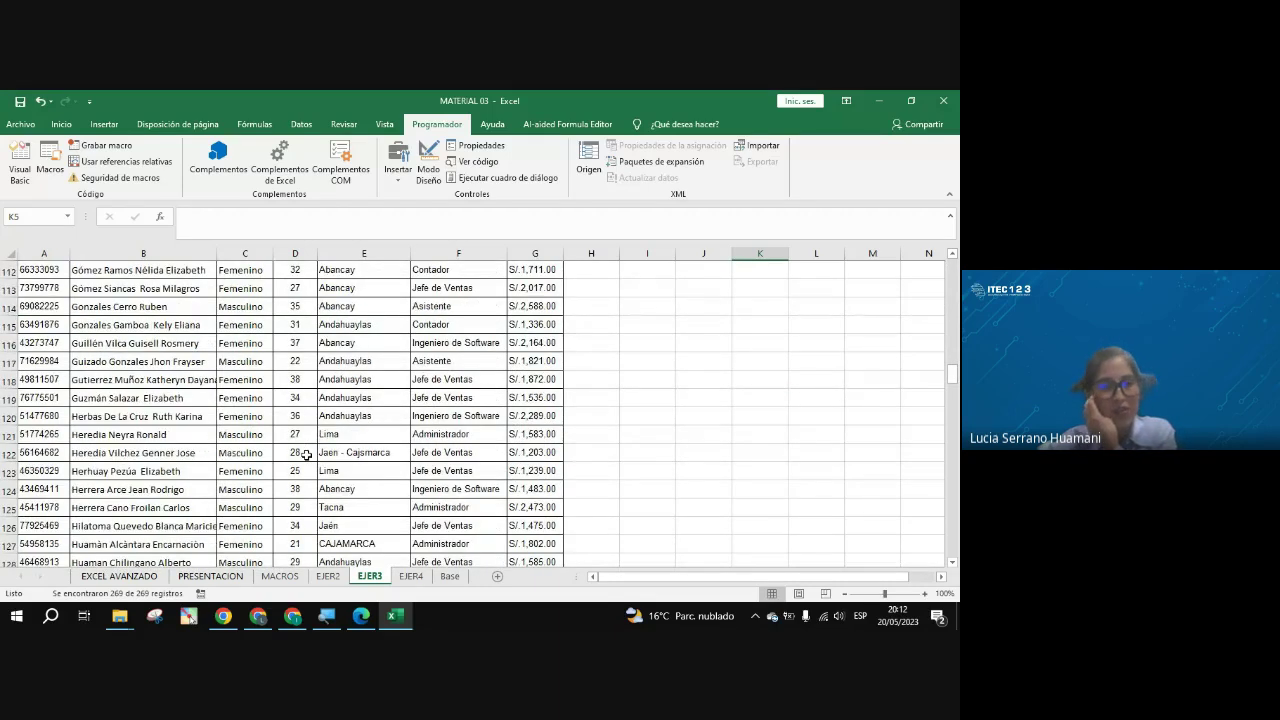
scroll(307, 455, up, 11)
scroll(299, 469, up, 10)
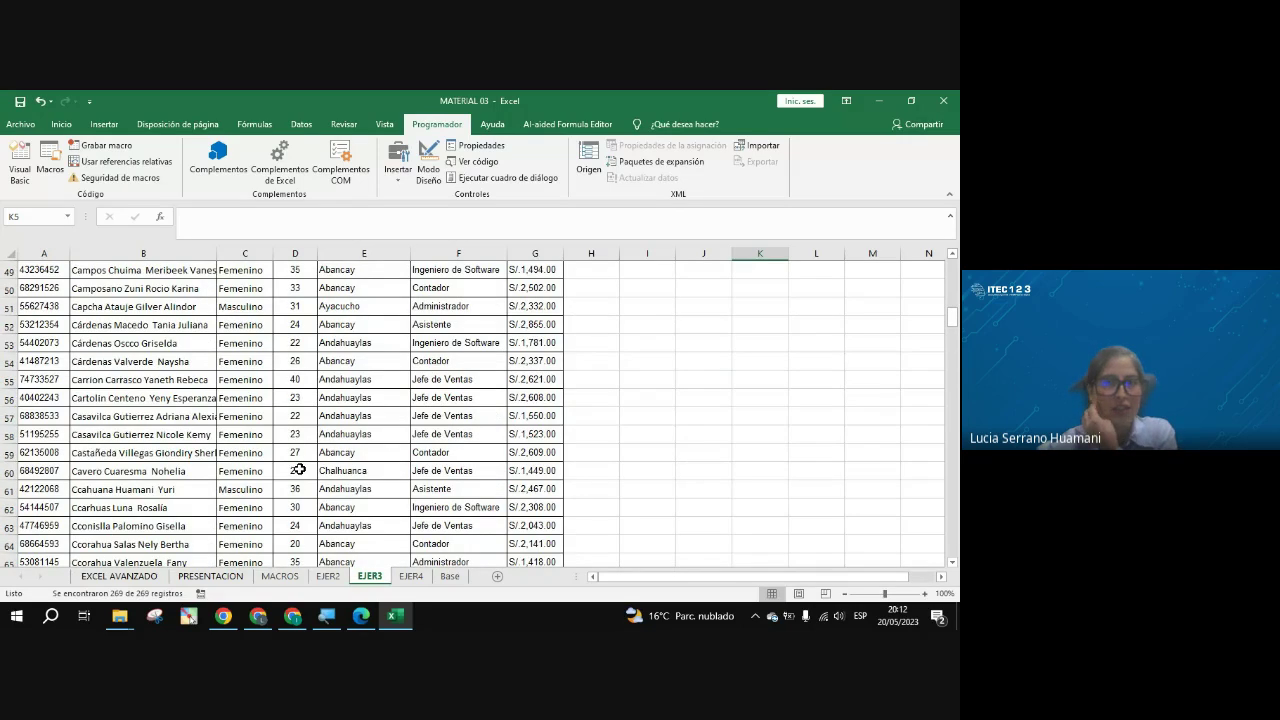
scroll(299, 469, up, 10)
scroll(285, 470, up, 6)
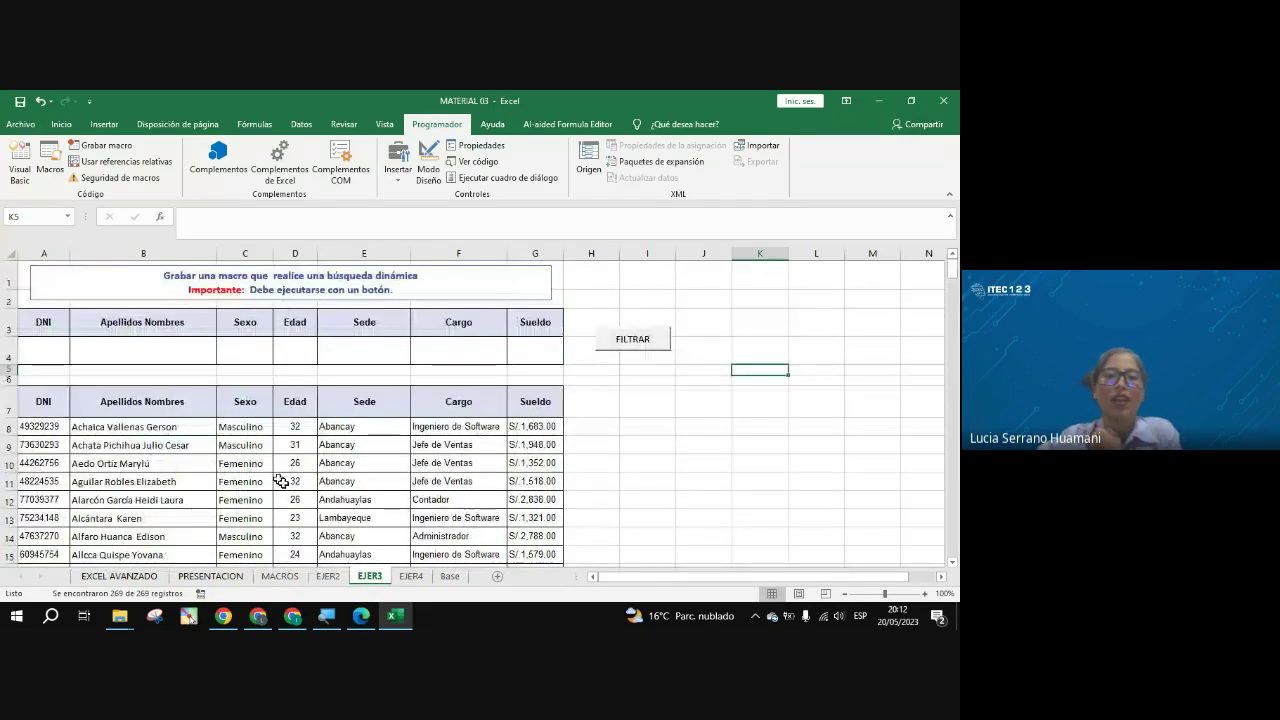
click(298, 464)
click(336, 444)
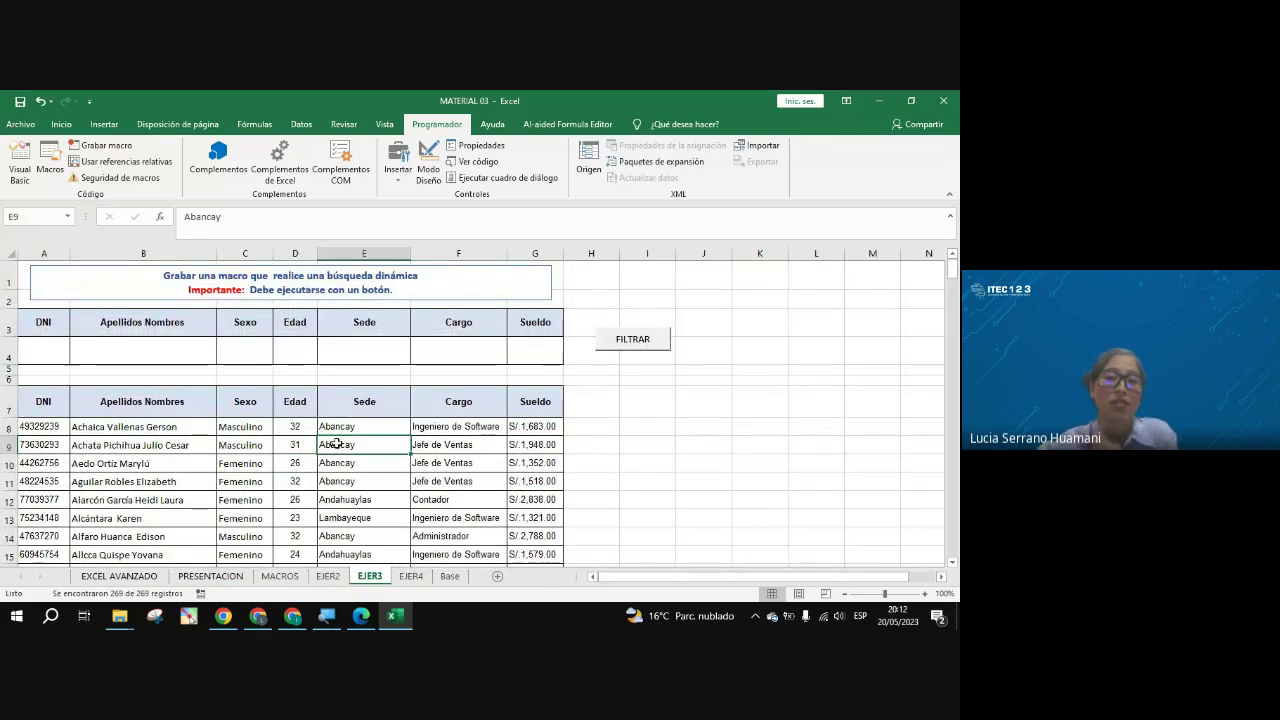
click(226, 350)
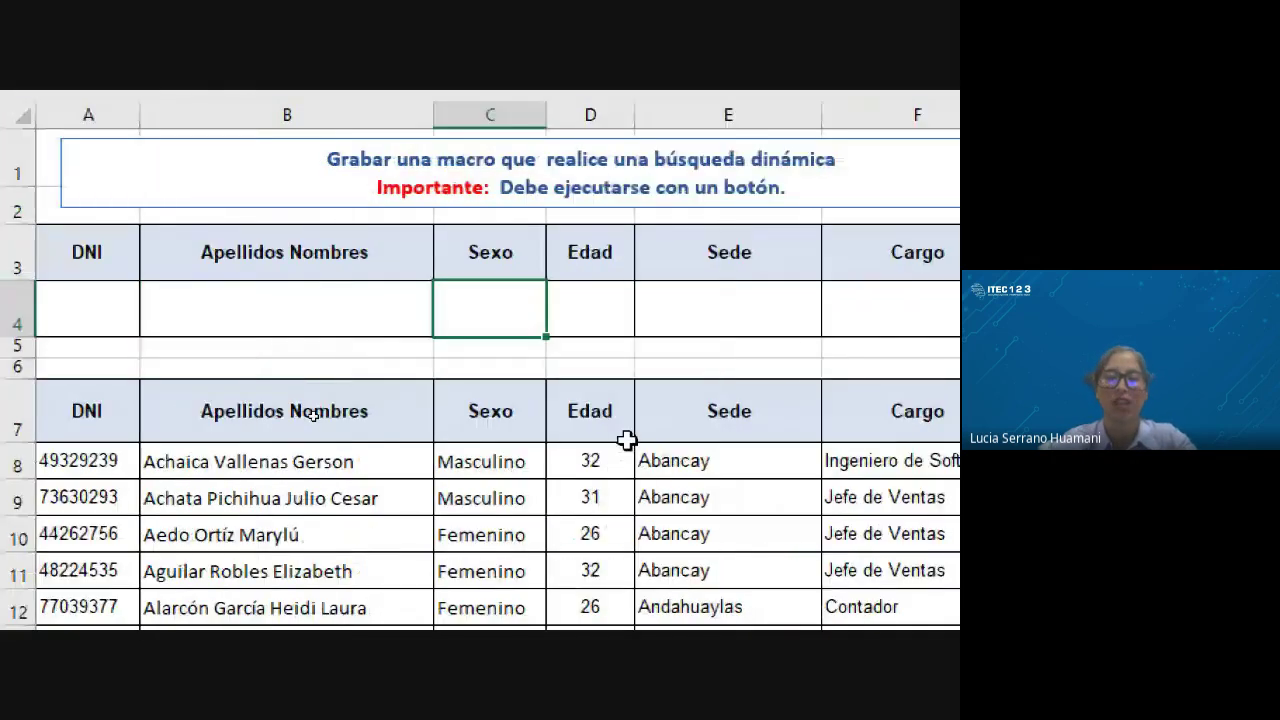
Step: Enter MASCULINO in C4, ABANCAY in E4 and JEFE DE VENTAS in F4, correcting the typo
text(M)
text(ASCU)
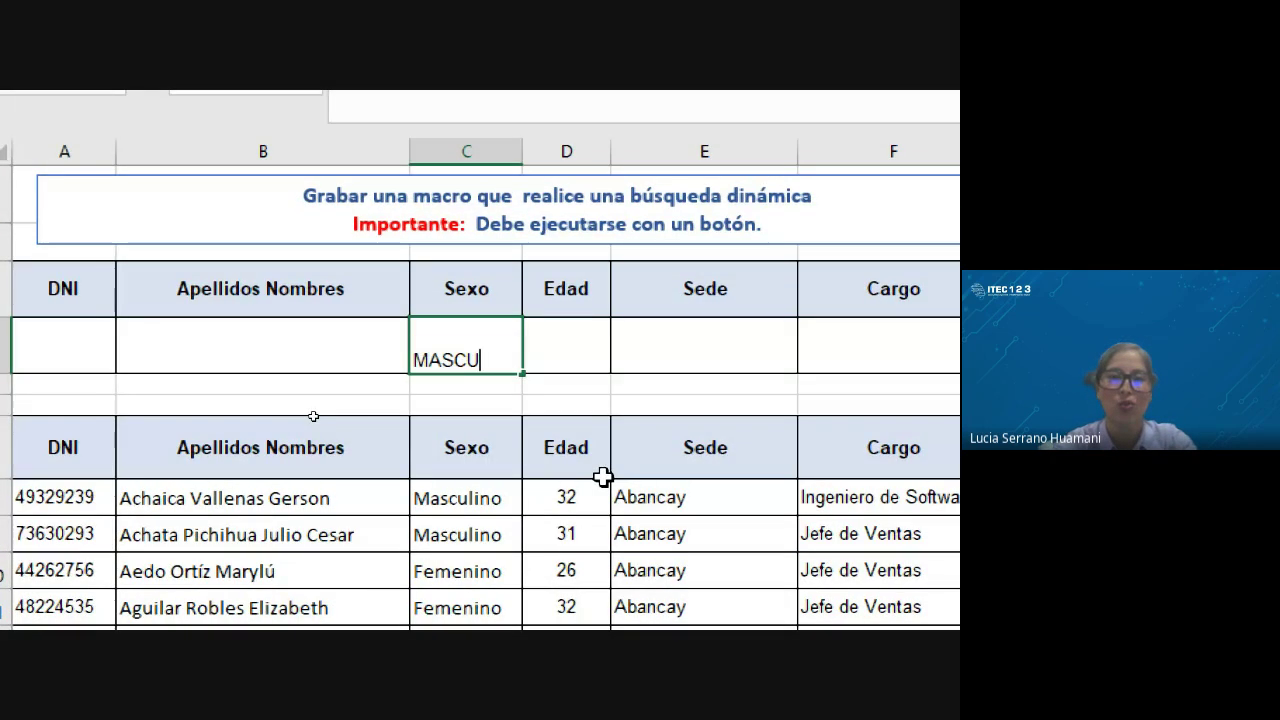
text(LINO)
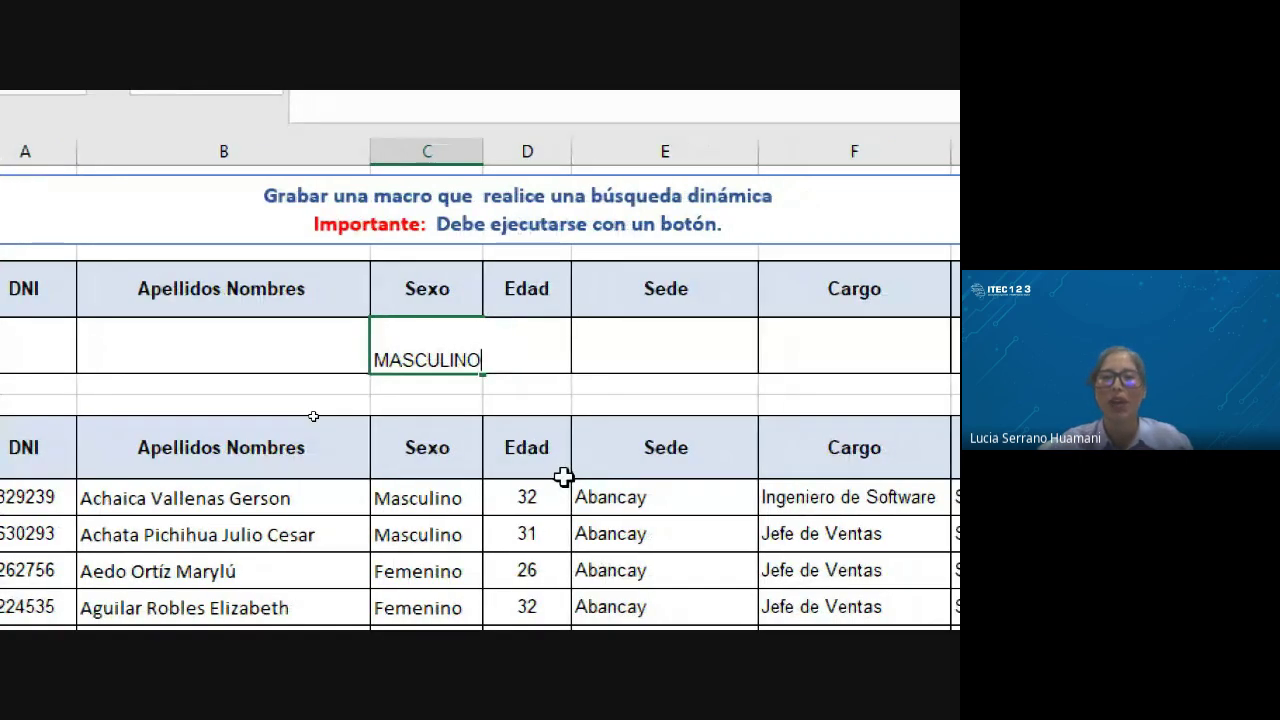
click(551, 357)
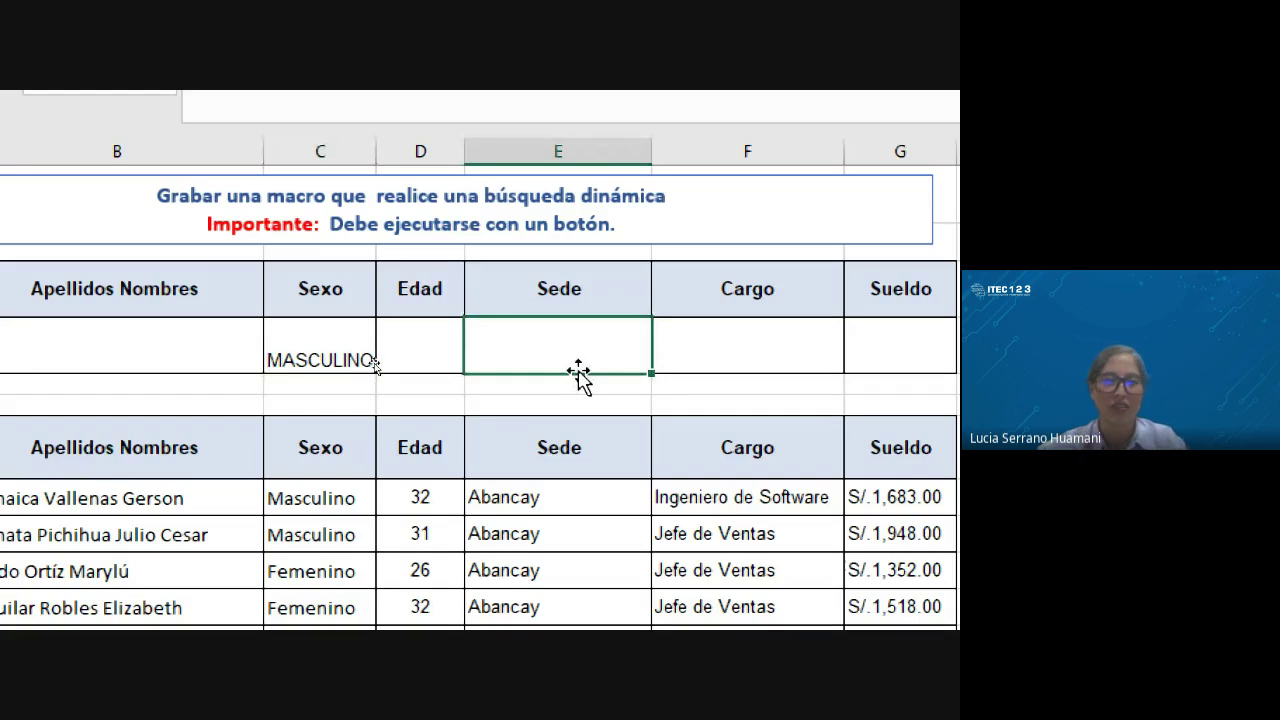
text(A)
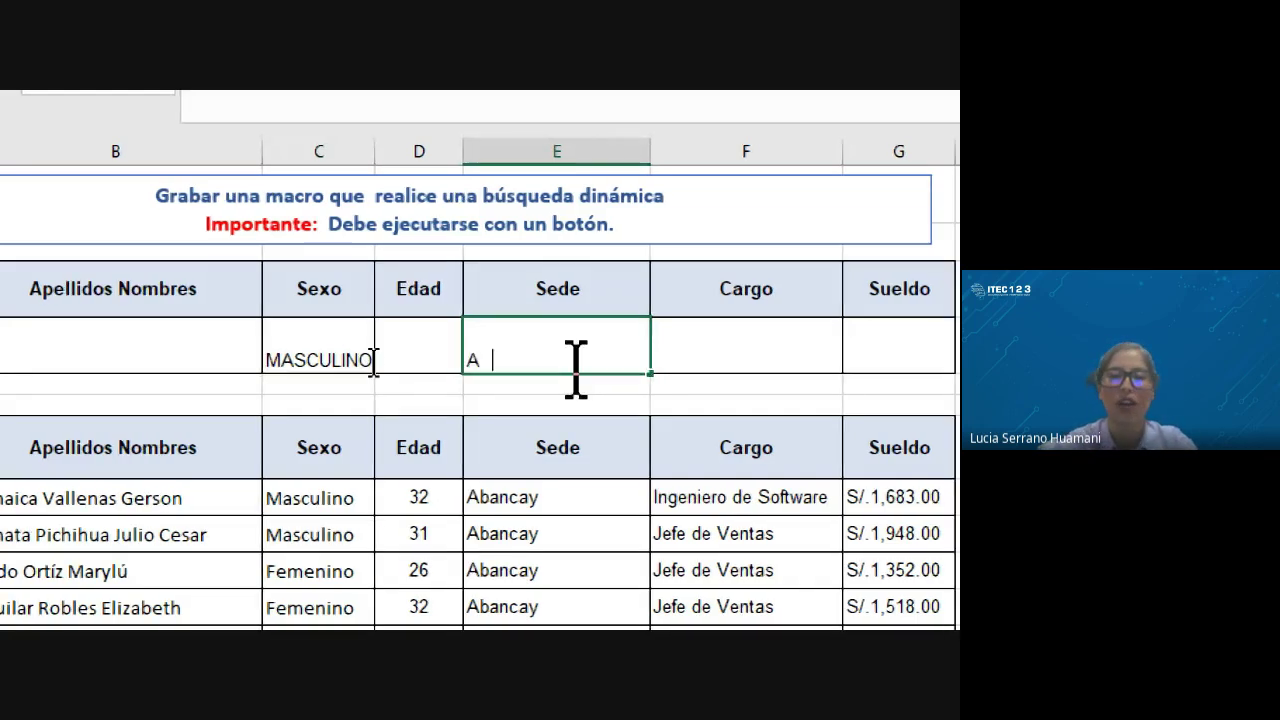
text(BANCA)
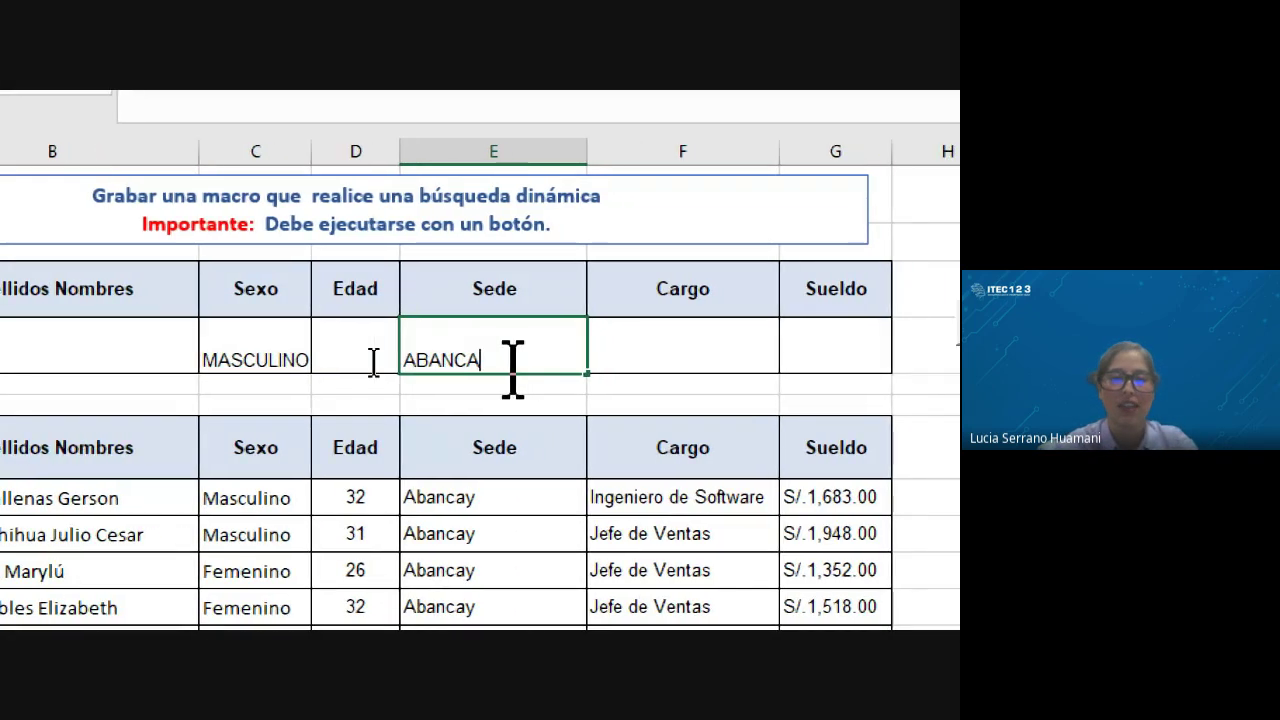
text(Y)
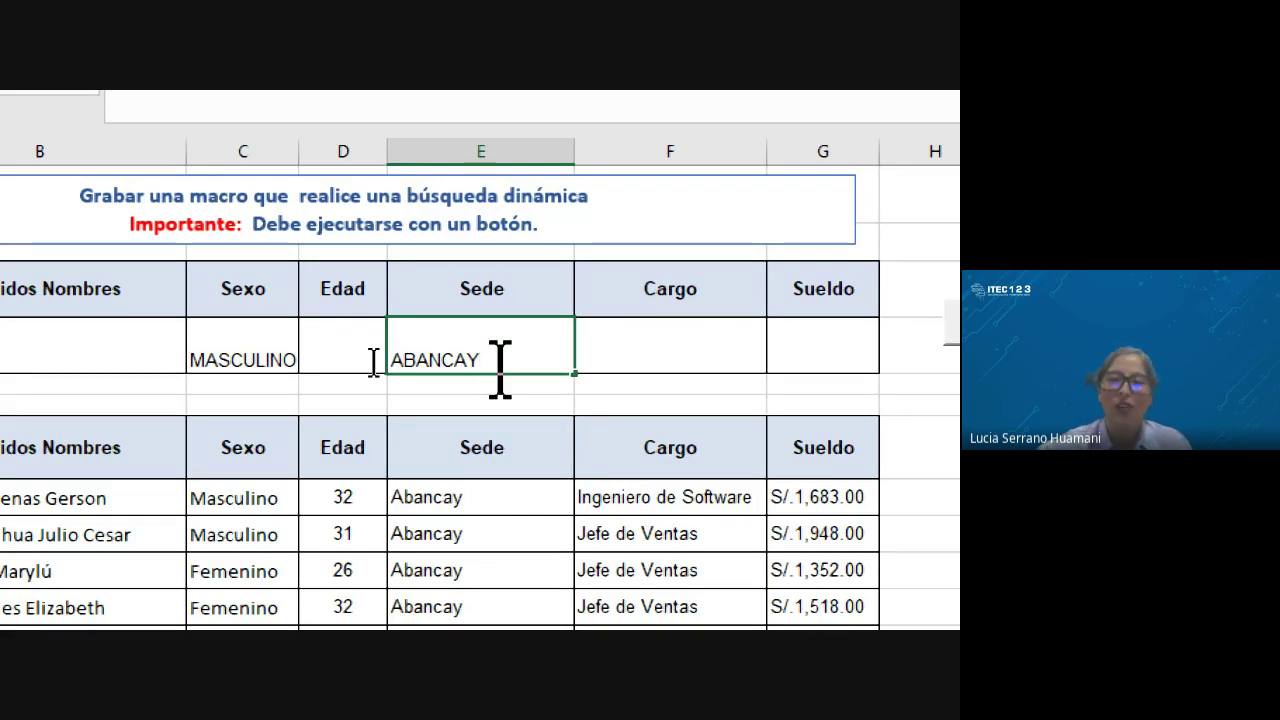
click(701, 359)
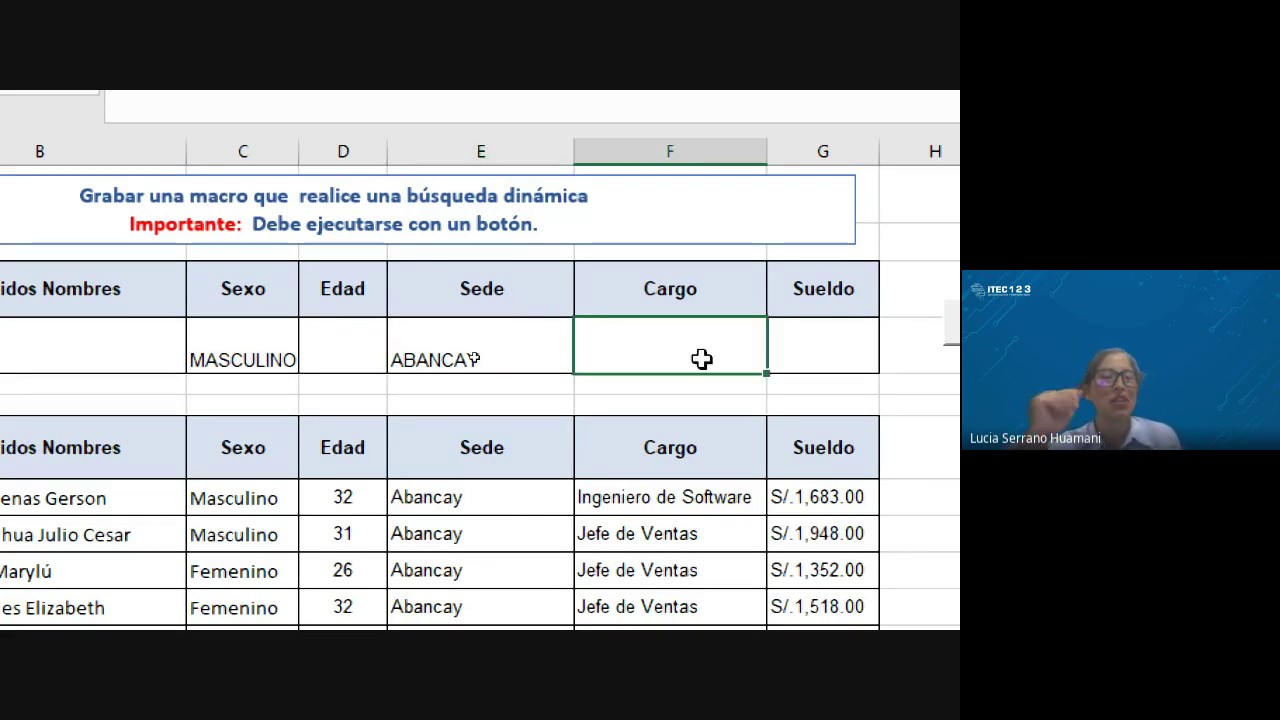
text(J)
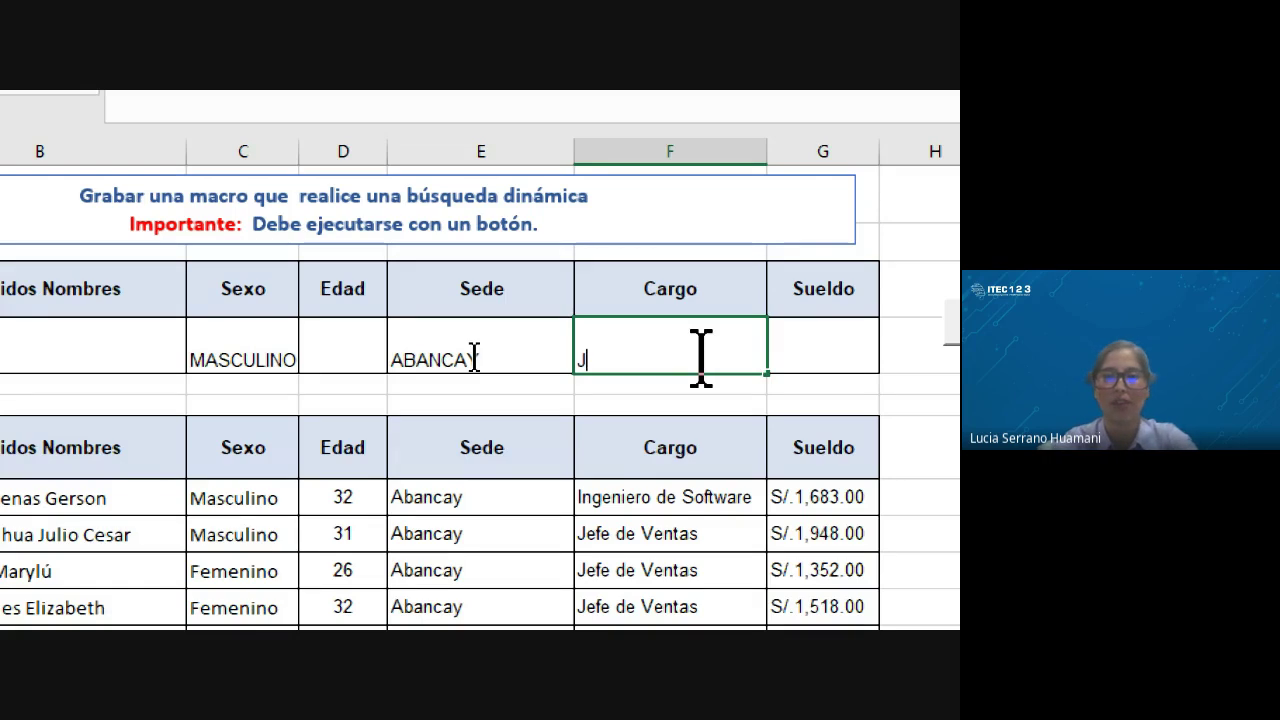
text(EFE DE EV)
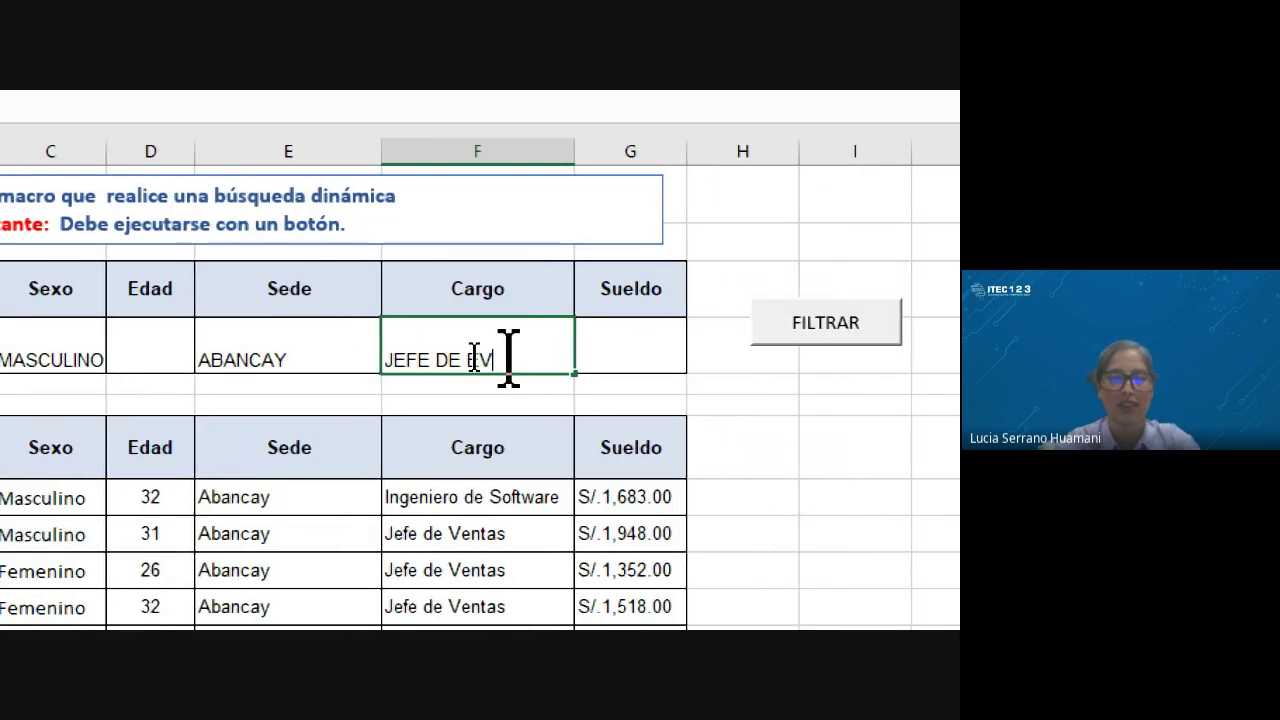
text(NTAS)
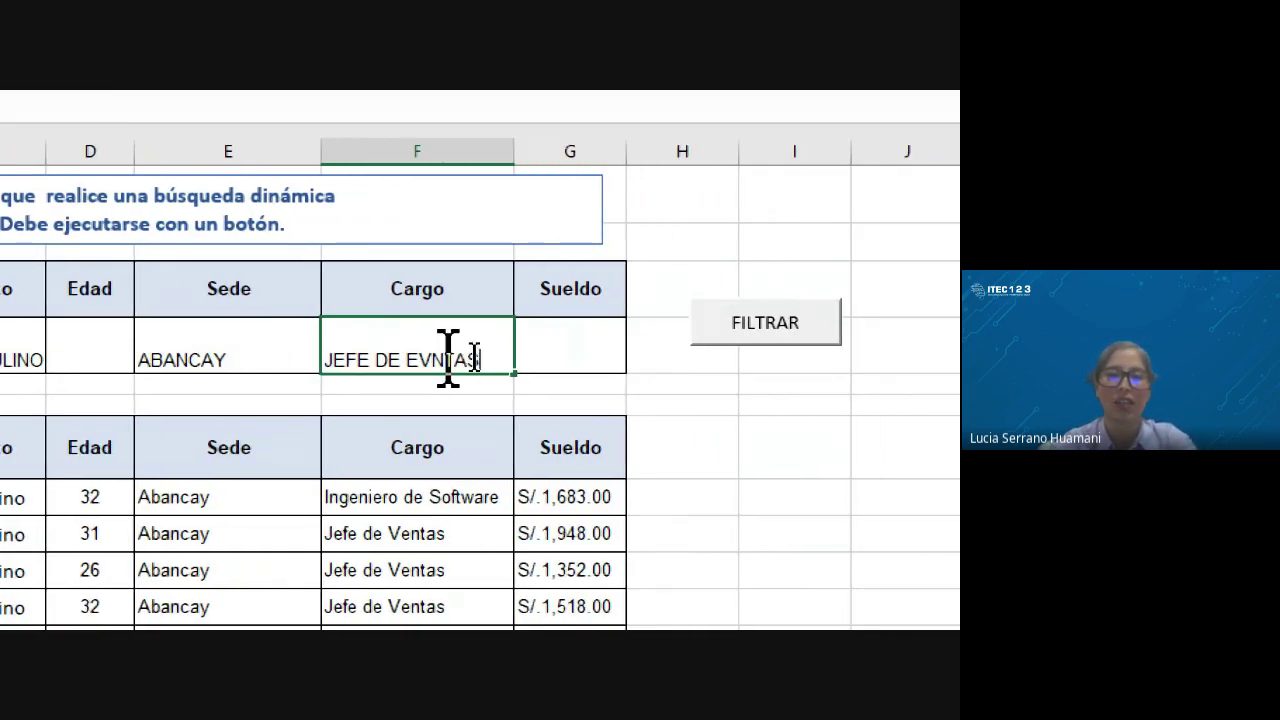
key(BackSpace)
key(BackSpace)
key(BackSpace)
text(VENTA)
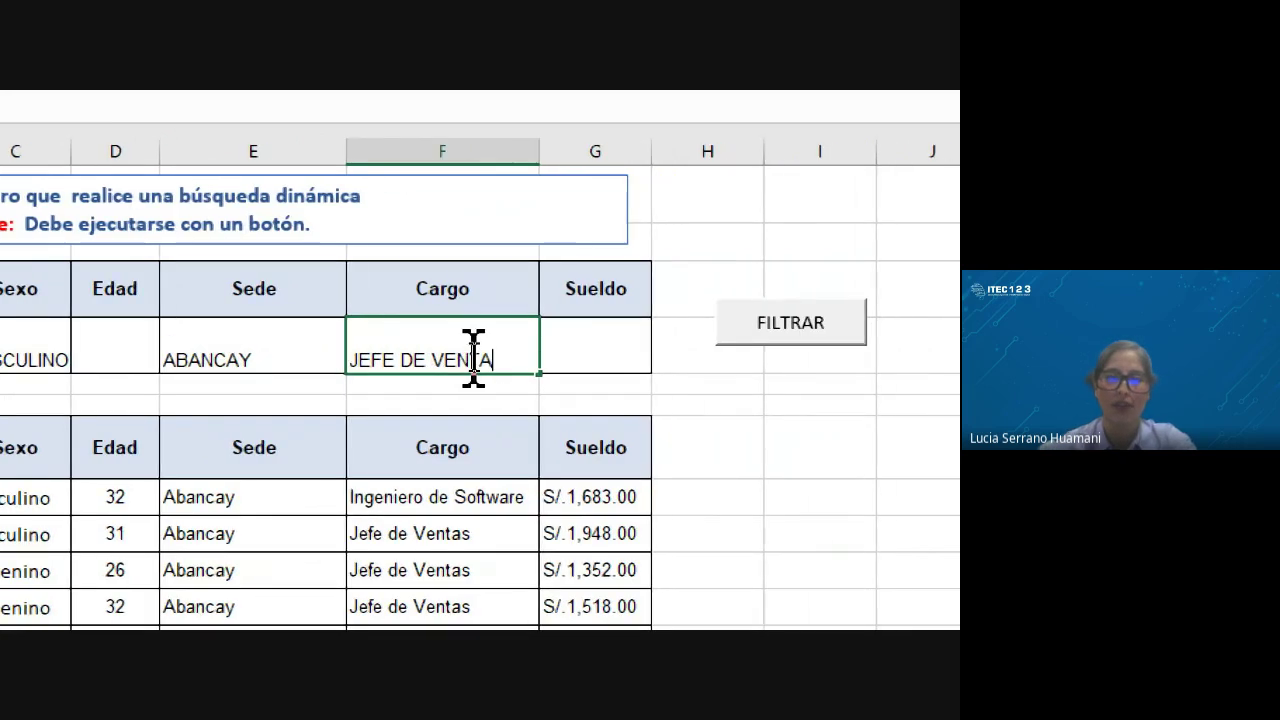
text(S)
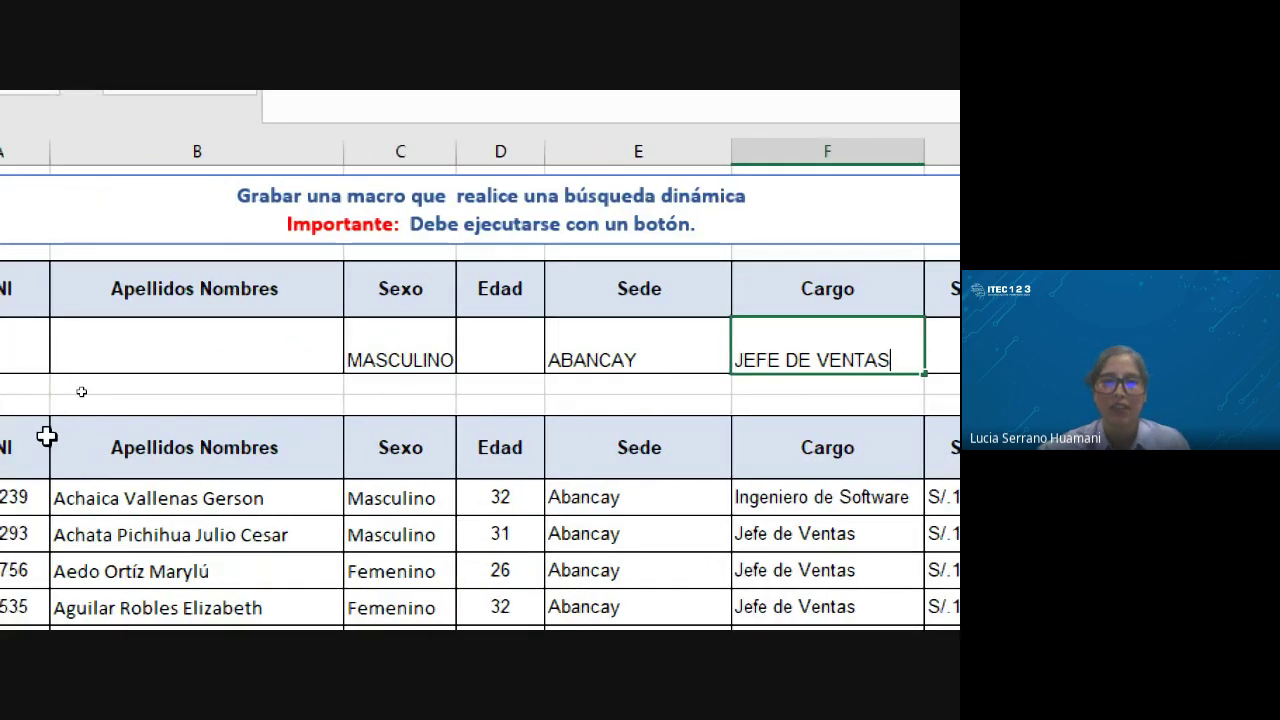
key(ctrl+Return)
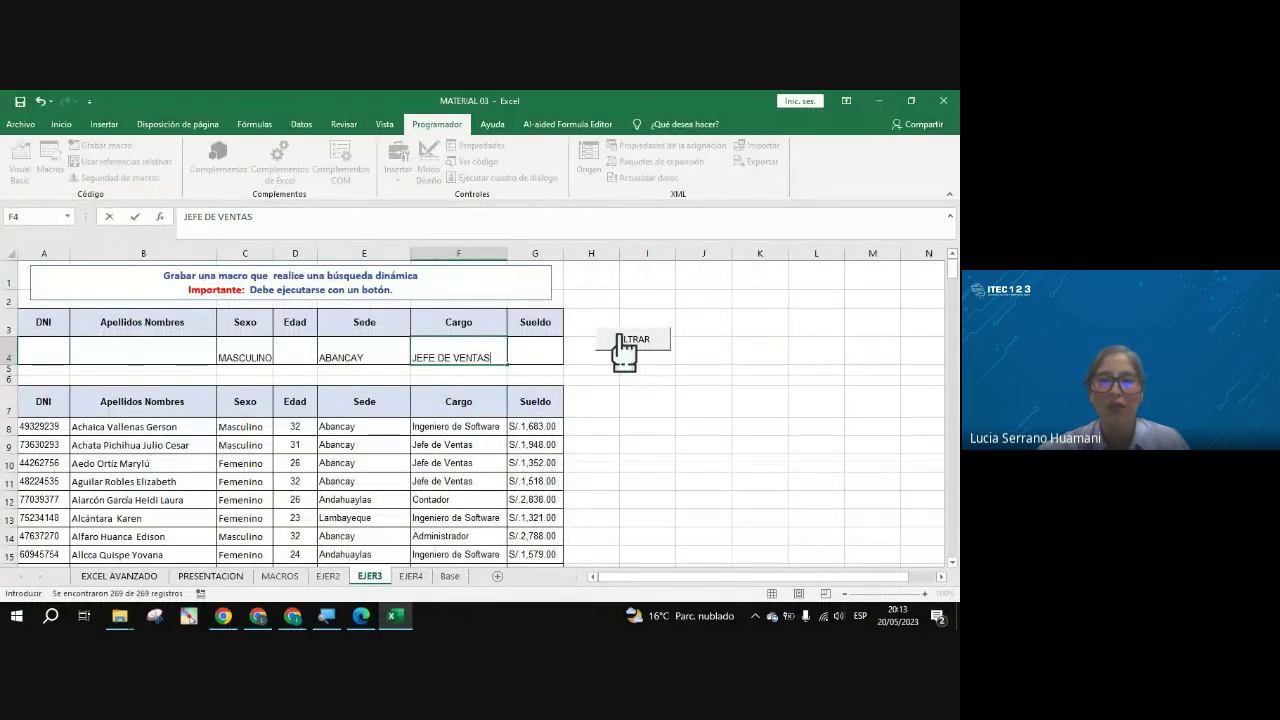
Step: Rerun the MASCULINO / ABANCAY / JEFE DE VENTAS filter and check the filtered Sexo, Sede and Cargo values
click(618, 340)
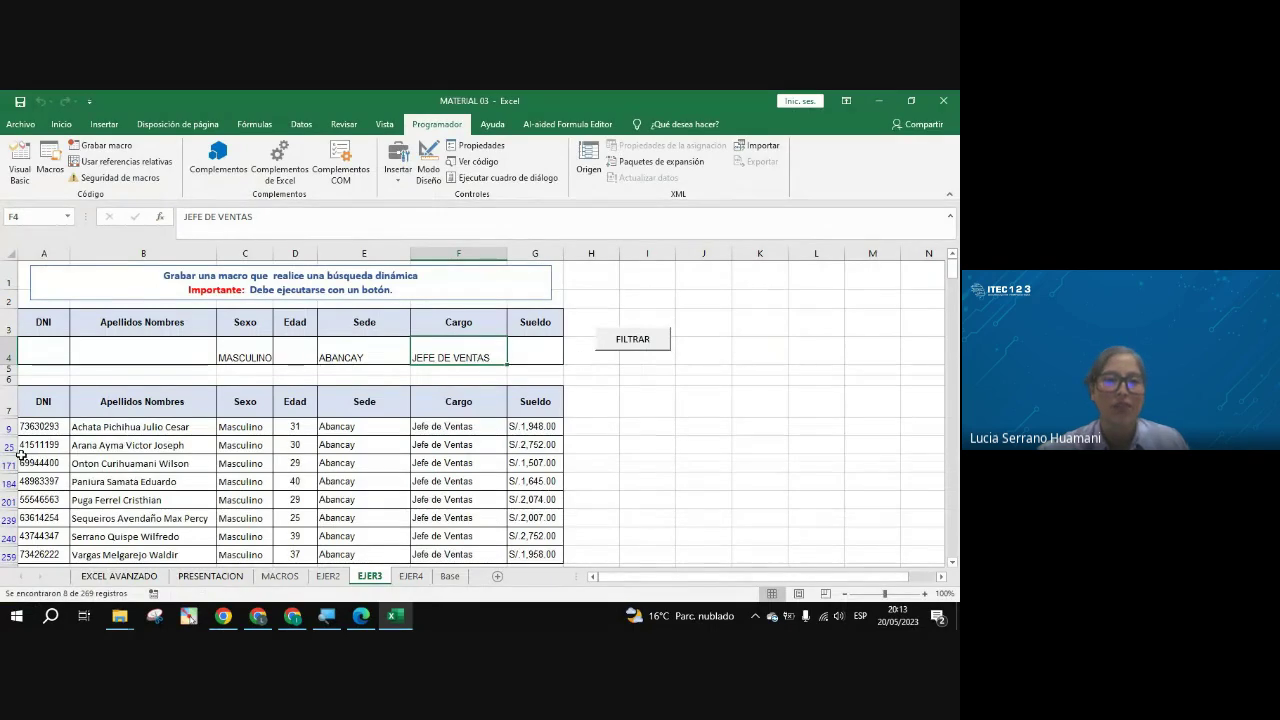
scroll(20, 455, down, 2)
scroll(22, 455, up, 1)
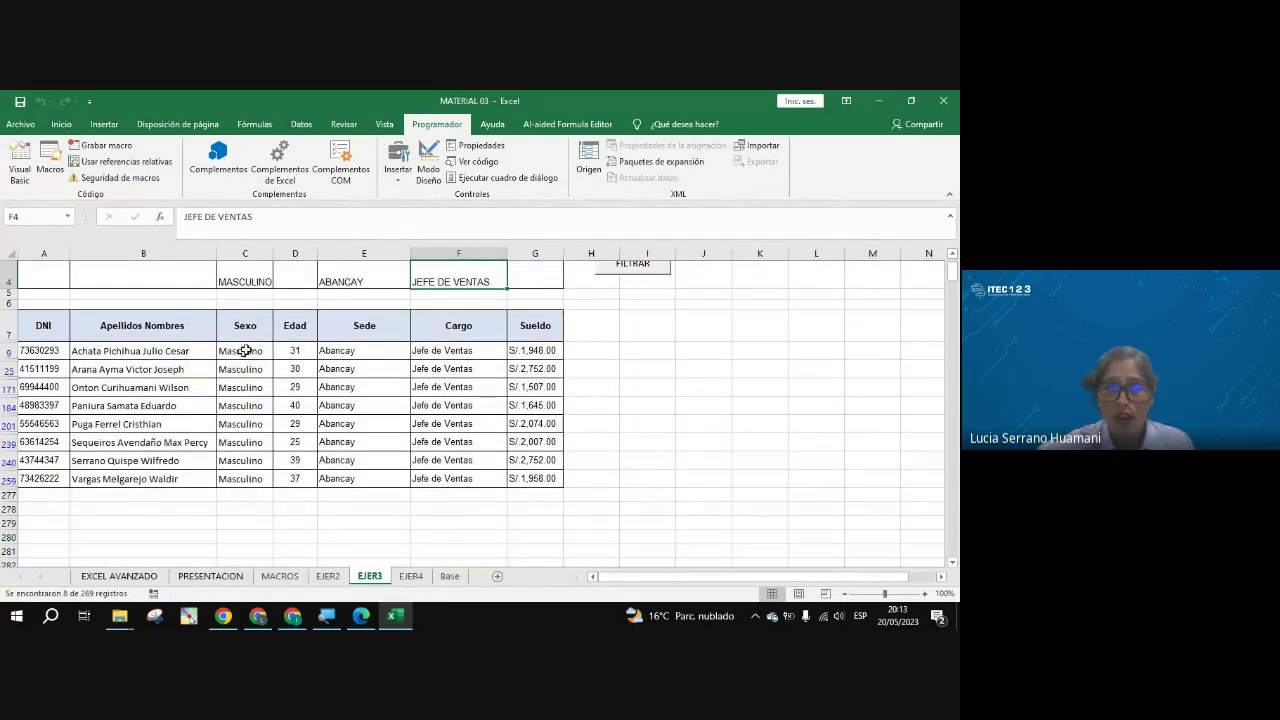
drag(246, 350, 254, 474)
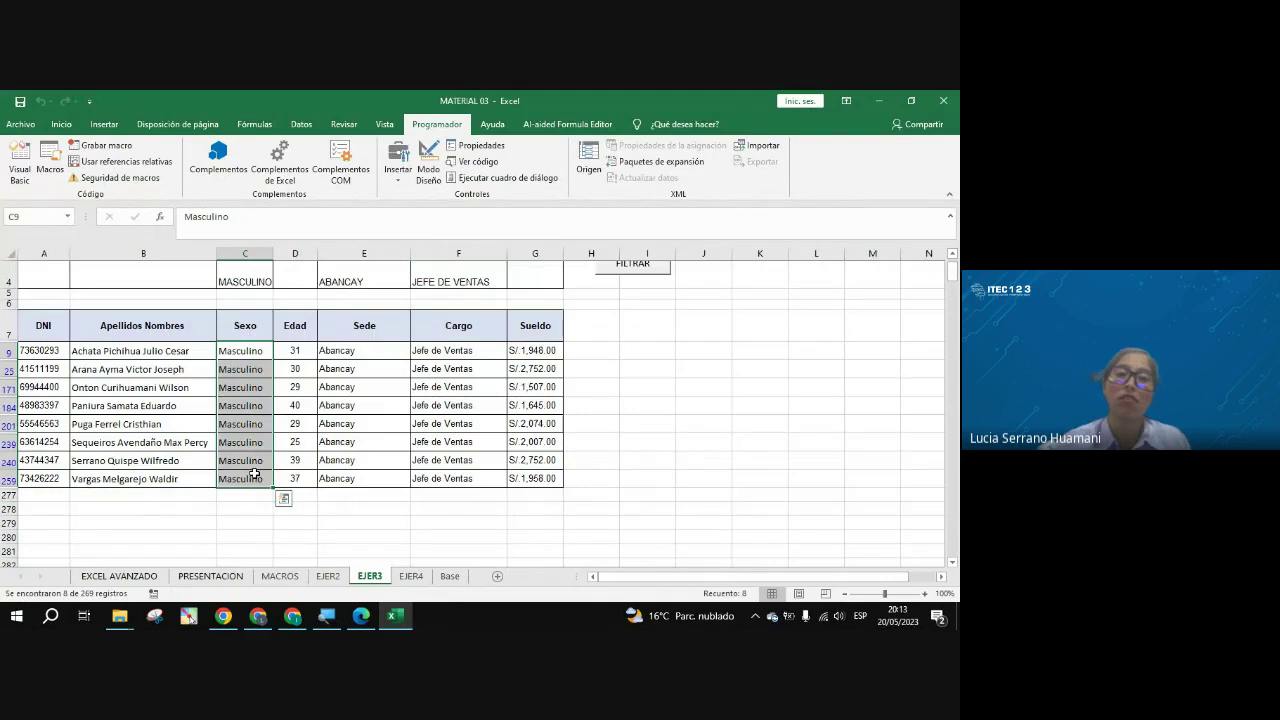
drag(362, 351, 375, 479)
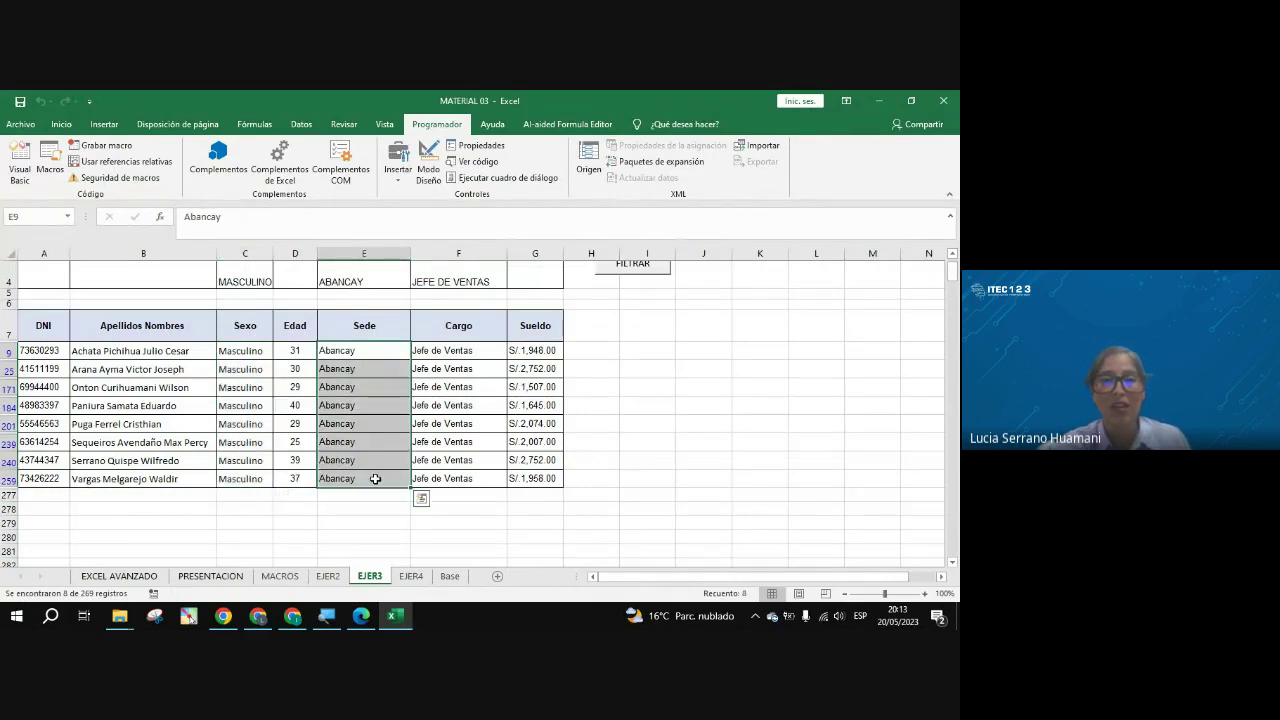
drag(443, 350, 443, 488)
click(440, 481)
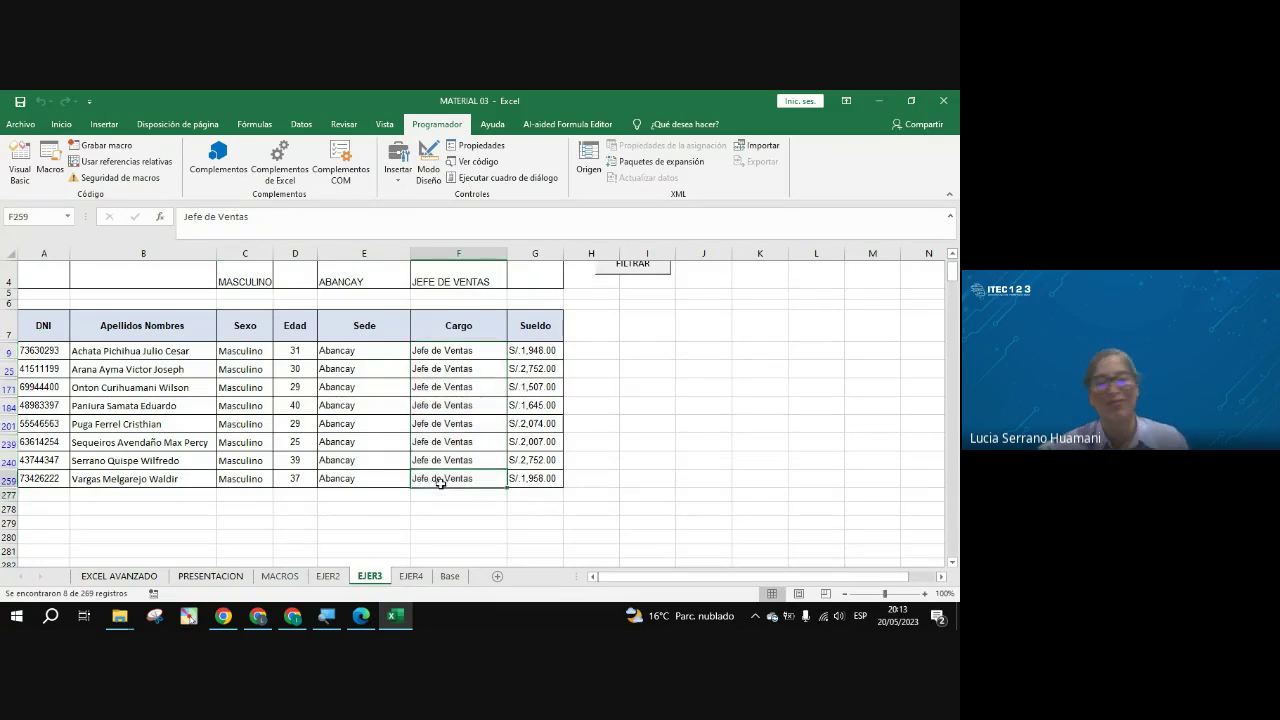
scroll(430, 462, up, 1)
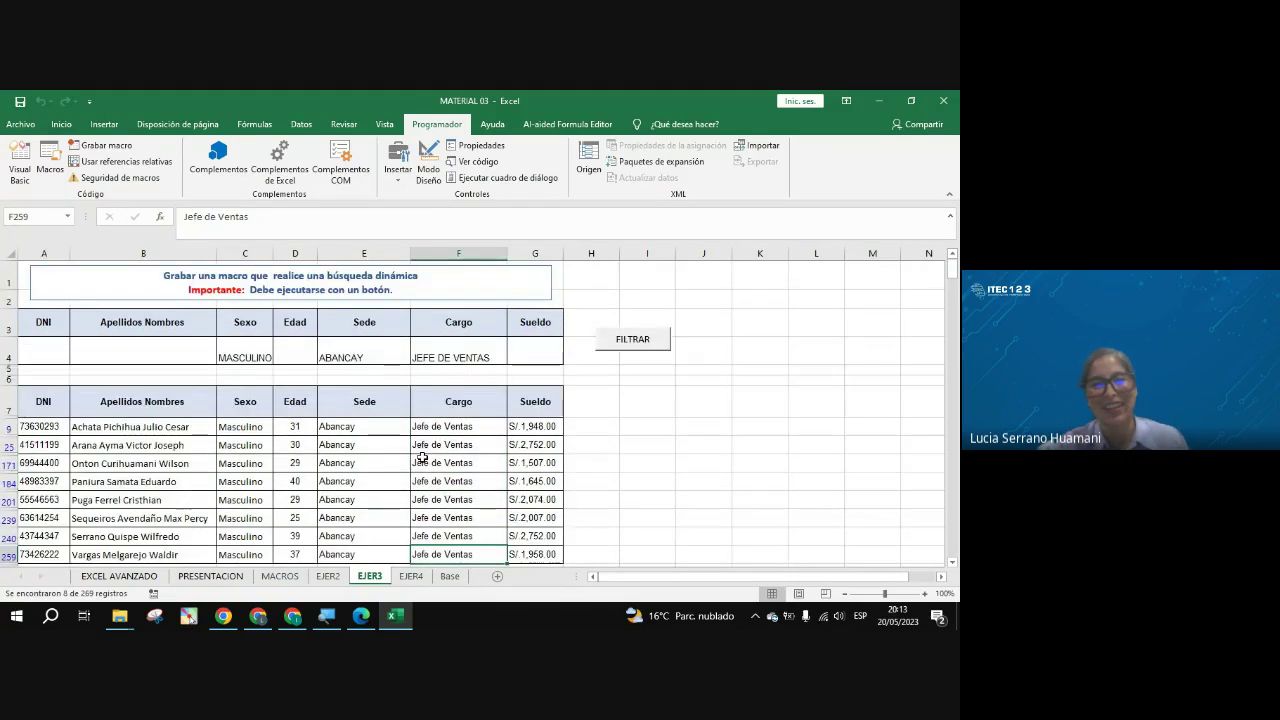
Step: Clear the MASCULINO, ABANCAY and JEFE DE VENTAS criteria and run FILTRAR with blank criteria
click(242, 356)
key(Delete)
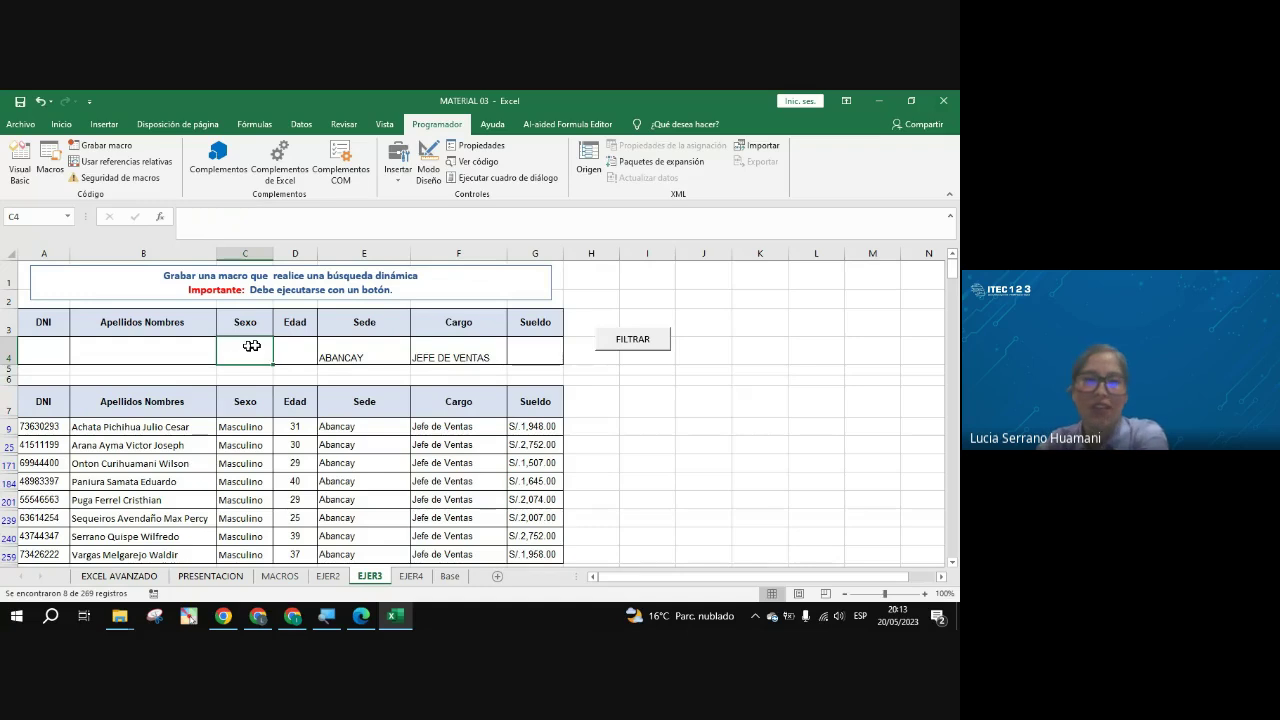
click(346, 350)
key(Delete)
click(425, 354)
key(Delete)
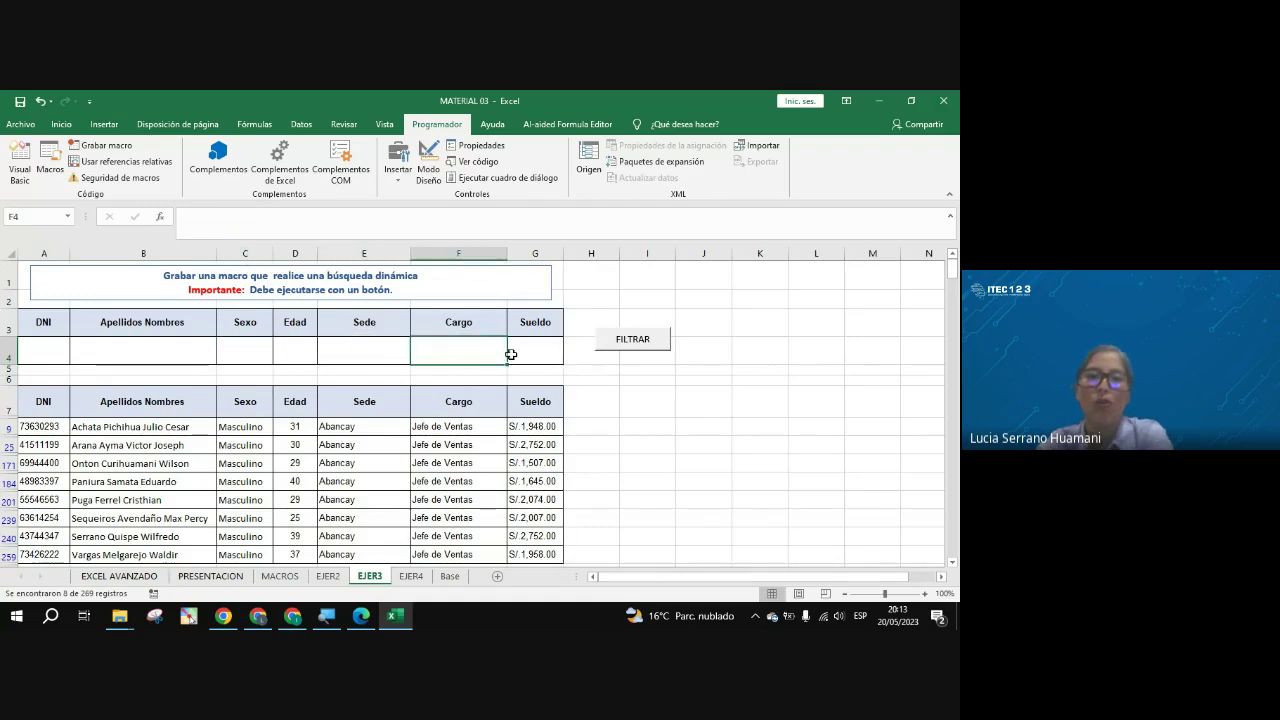
click(512, 354)
click(617, 342)
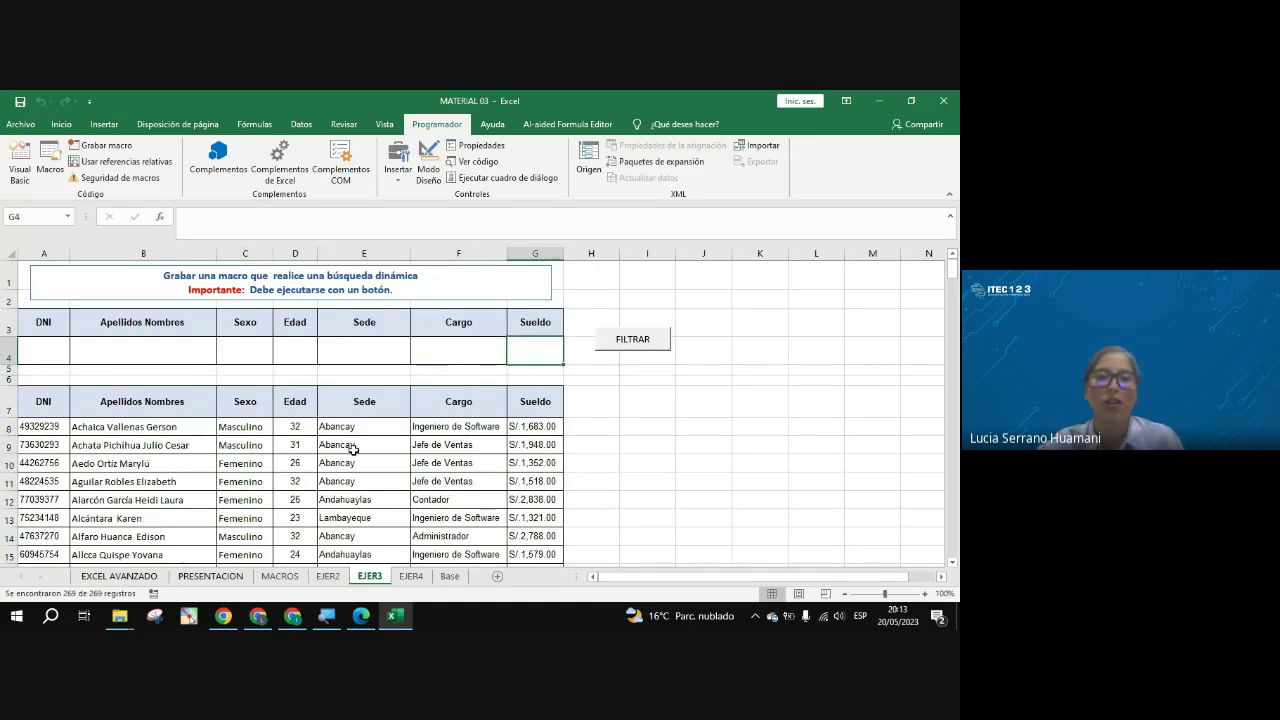
Step: Scroll through the full 269-record list and select the Edad criterion cell D4
scroll(353, 450, down, 2)
scroll(348, 452, down, 11)
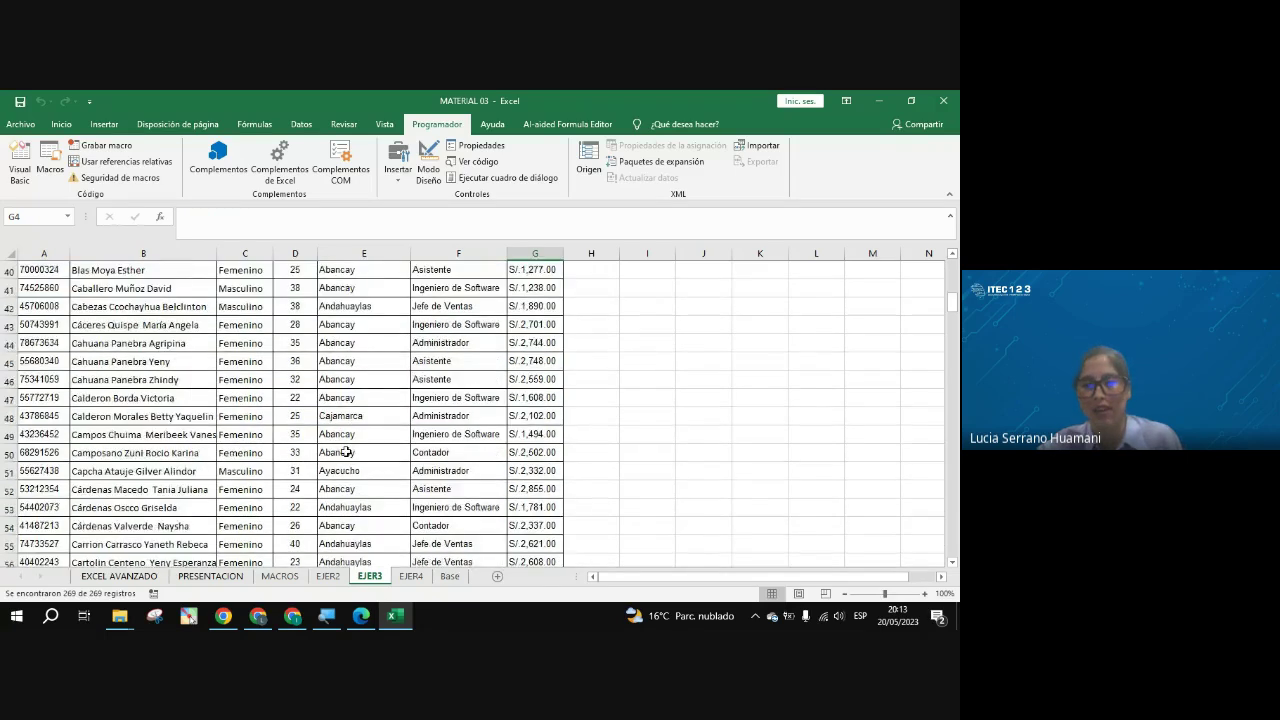
scroll(346, 452, down, 2)
scroll(346, 450, down, 5)
scroll(344, 446, up, 10)
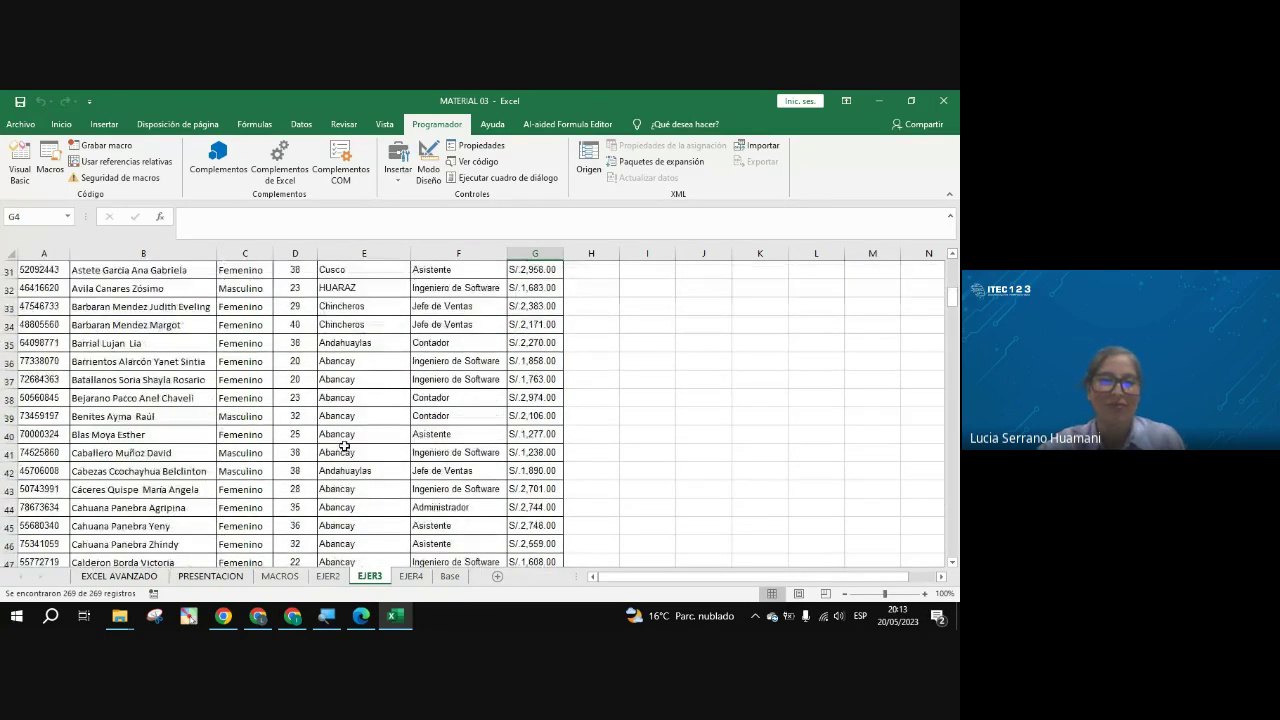
scroll(344, 446, up, 10)
click(362, 350)
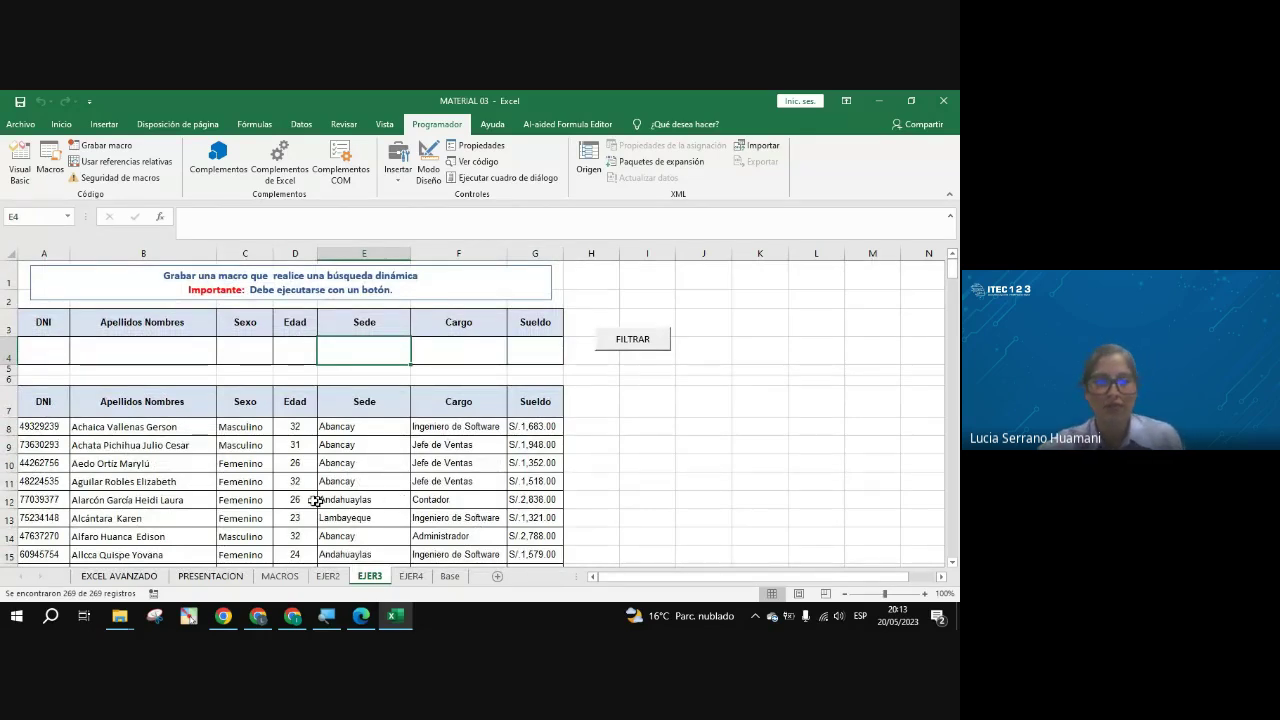
click(297, 361)
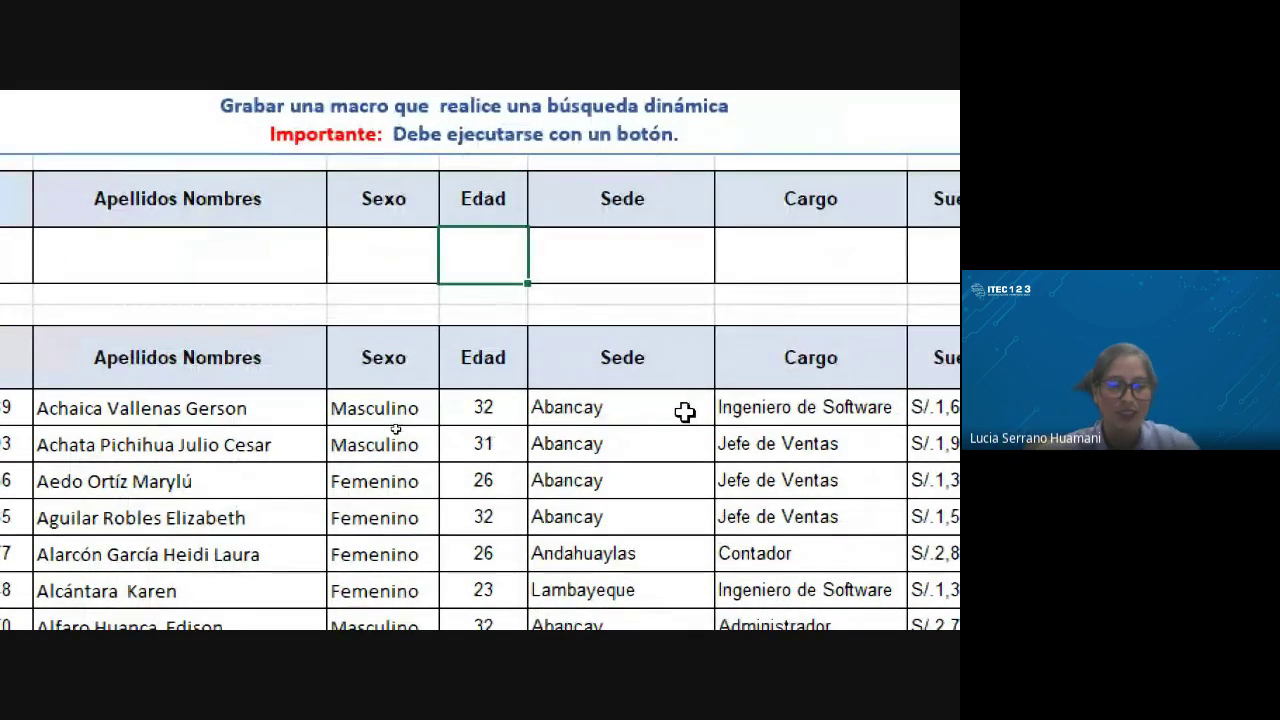
Step: Filter for Edad >50 and Cargo JEFE DE VENTAS, which returns no records
text(>)
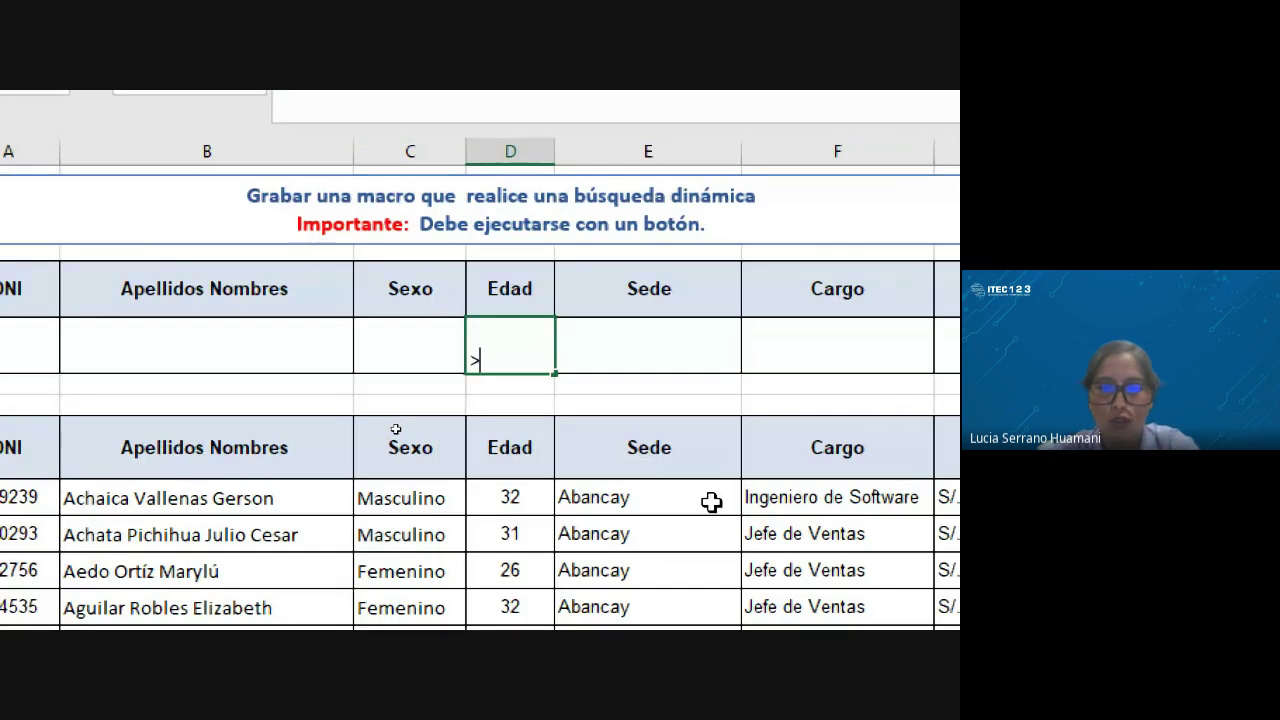
text(50)
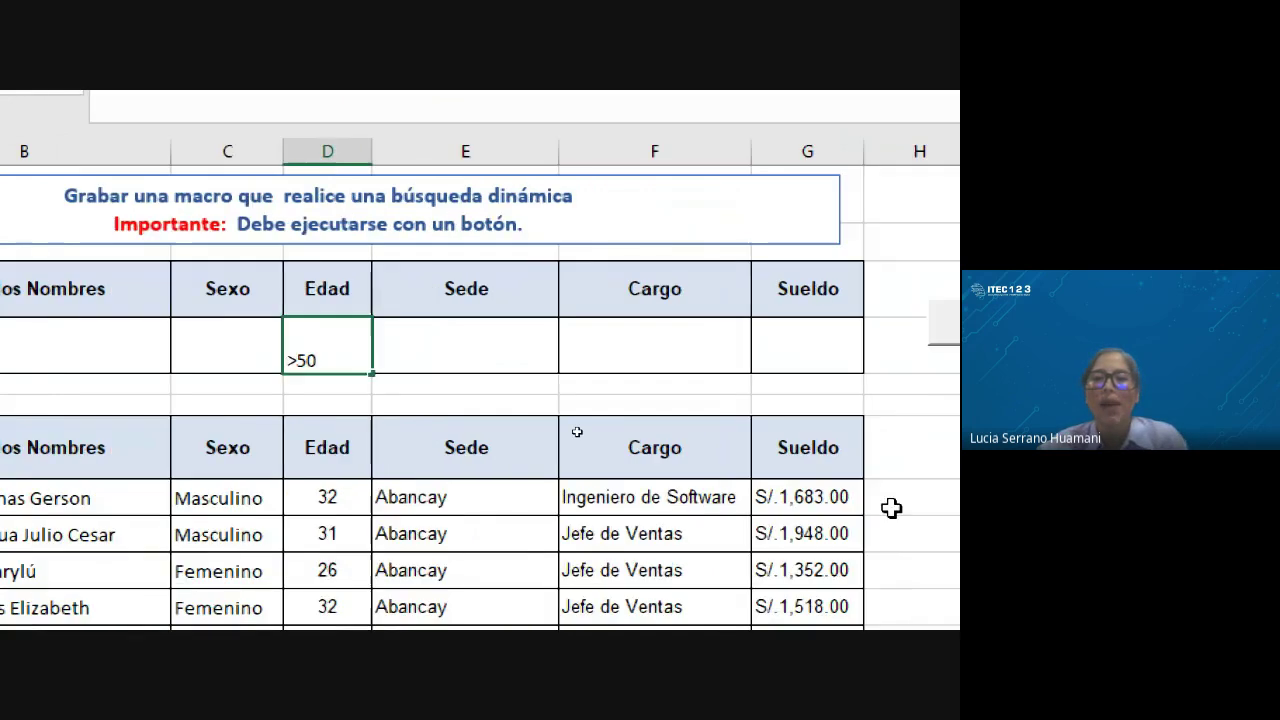
click(660, 364)
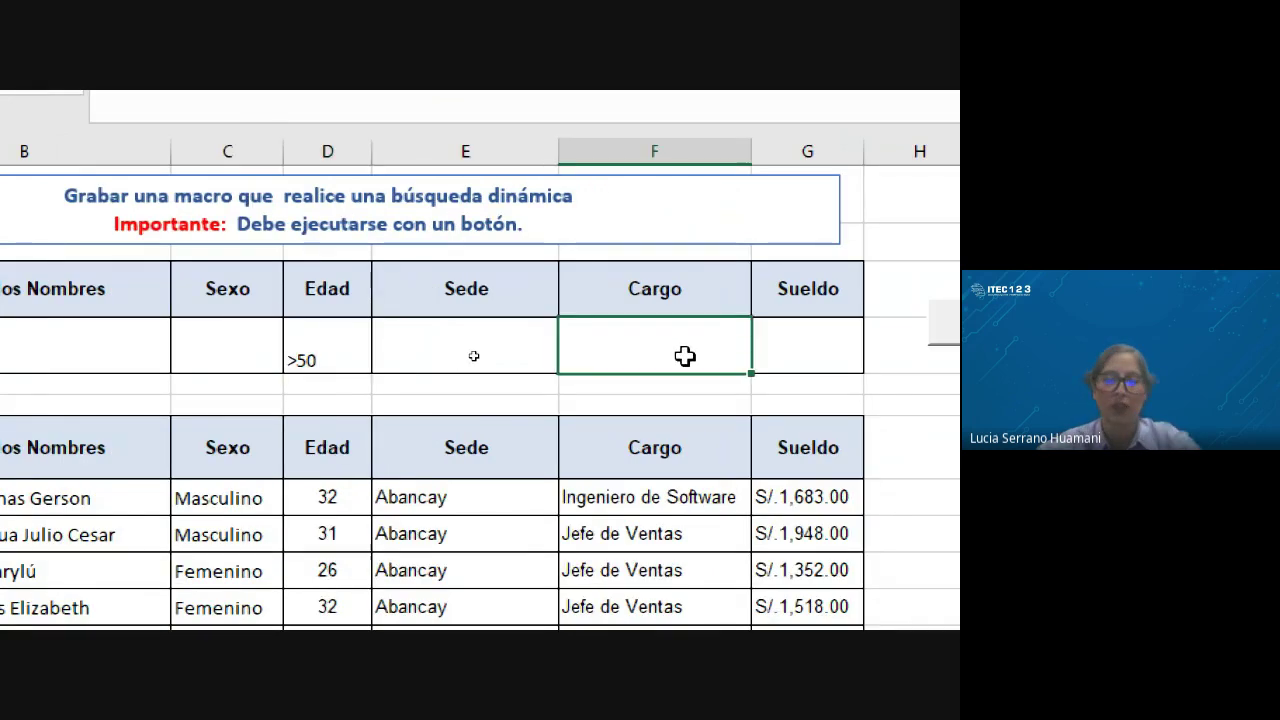
text(JEFE)
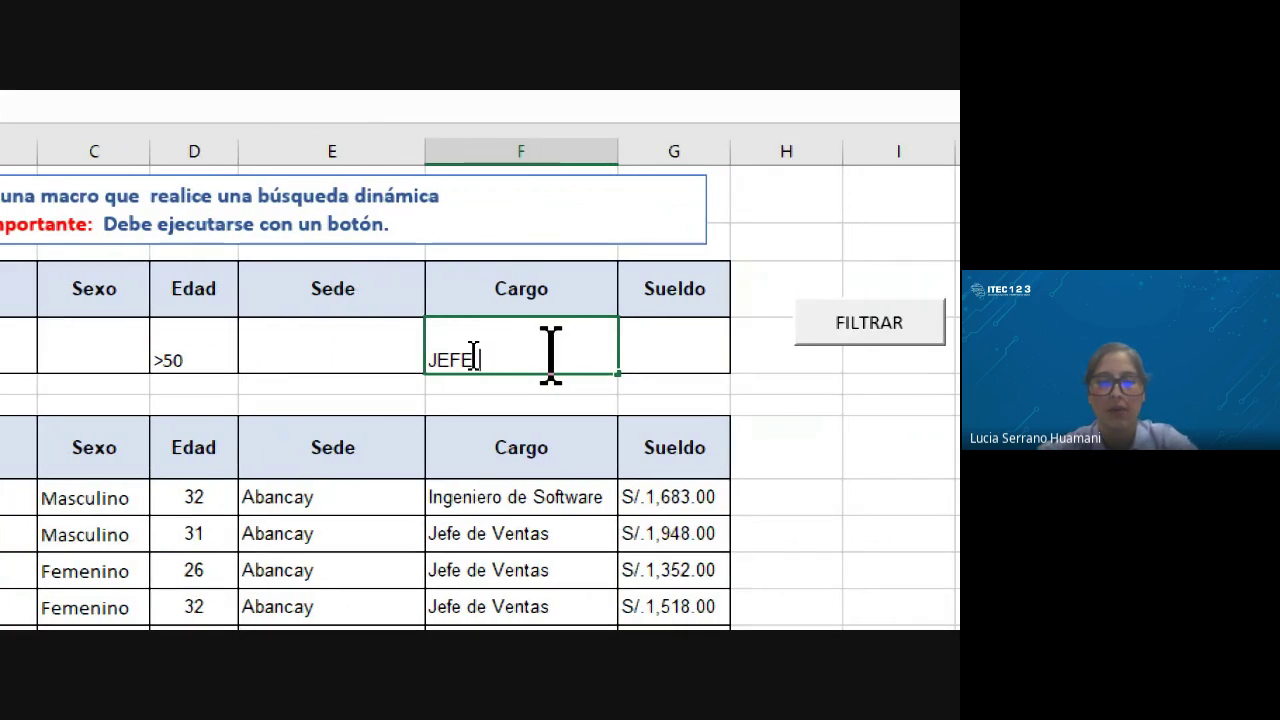
text( DE VENTAS)
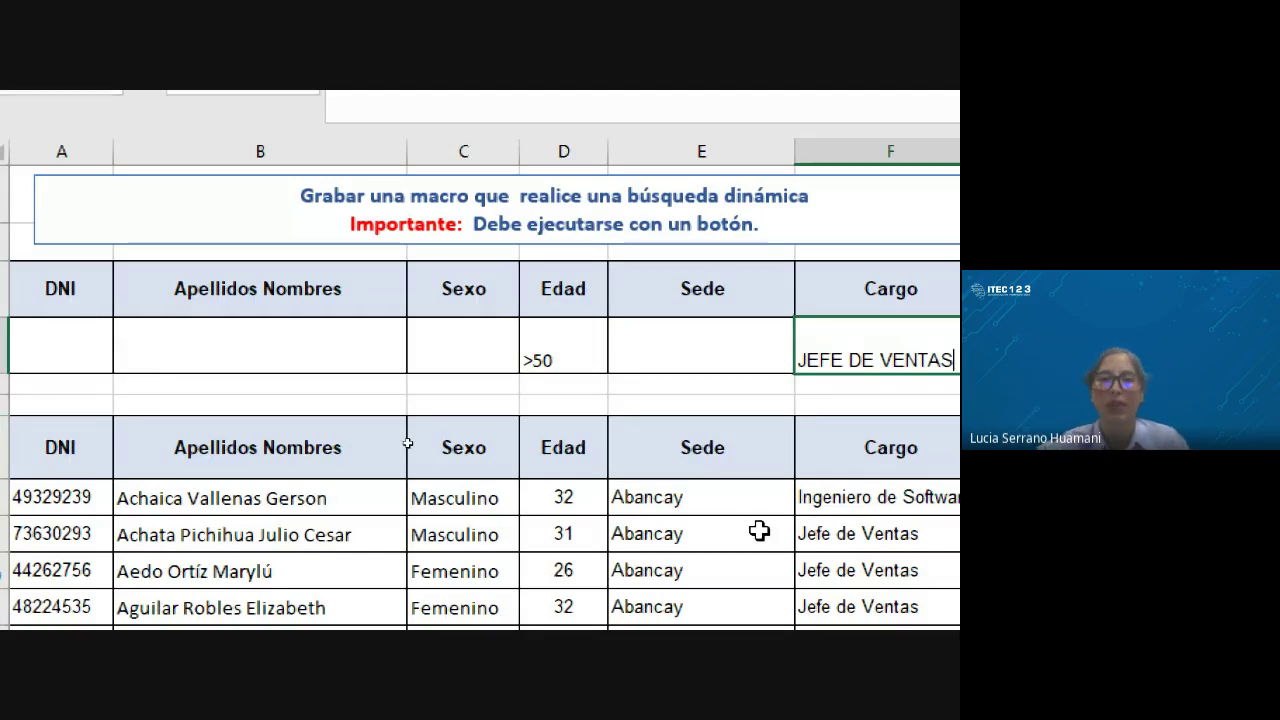
scroll(759, 531, right, 1)
scroll(876, 531, right, 3)
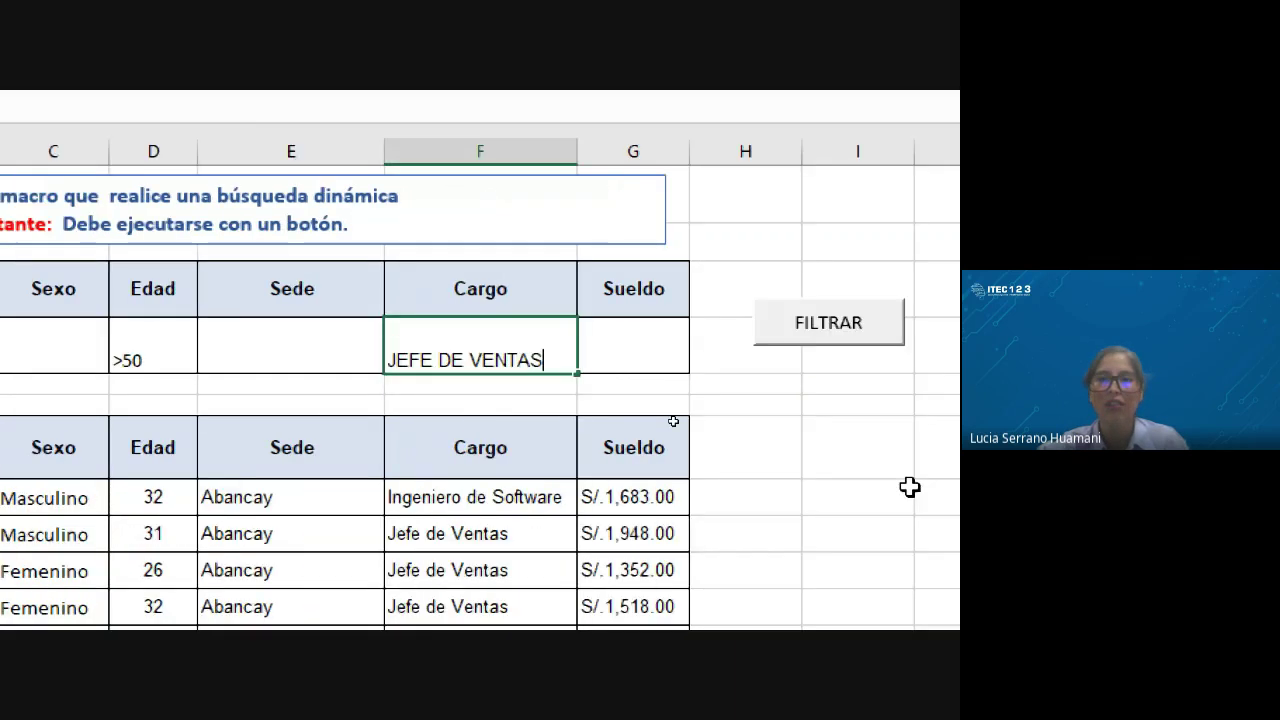
click(820, 330)
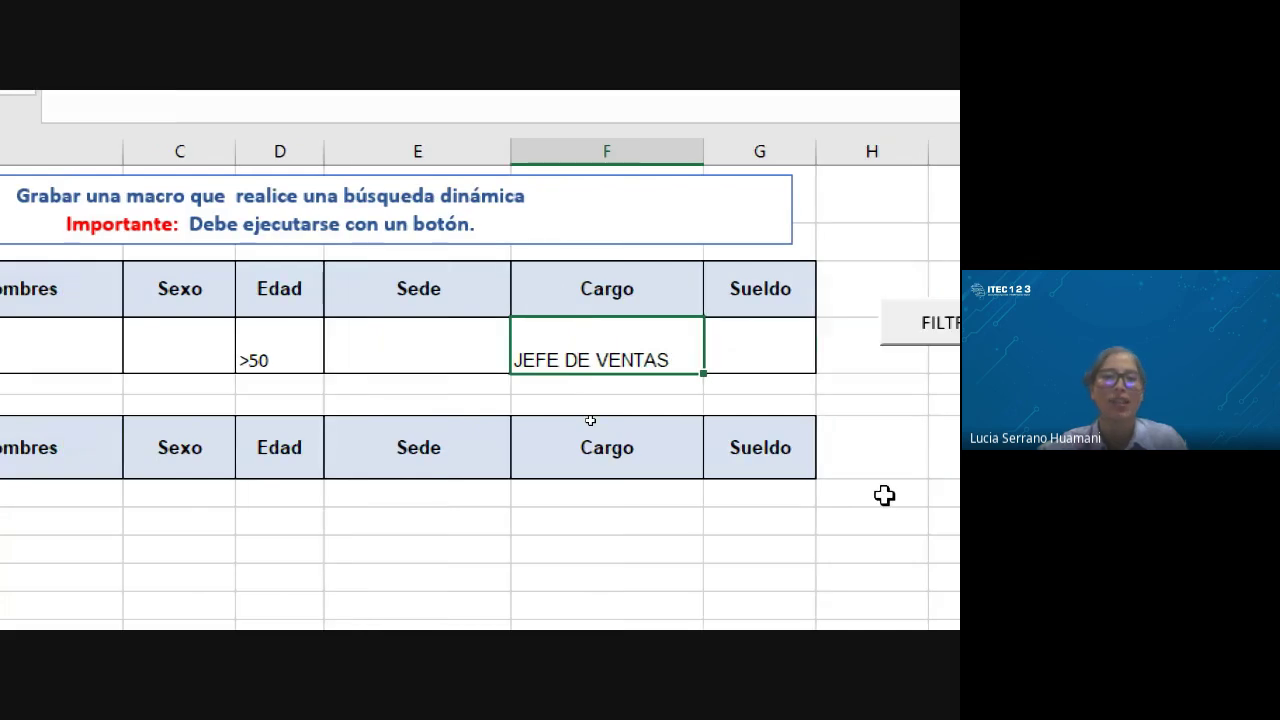
Step: Change the Edad criterion from >50 to >30 and rerun FILTRAR
click(270, 365)
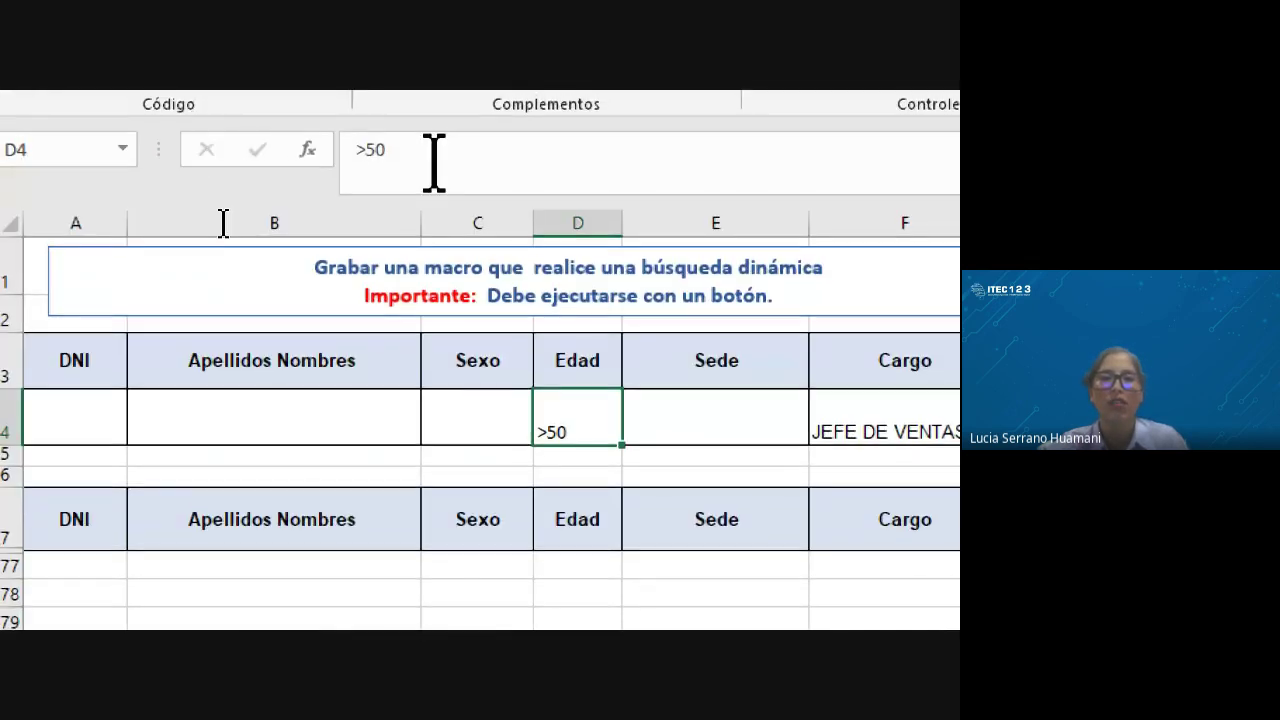
click(433, 160)
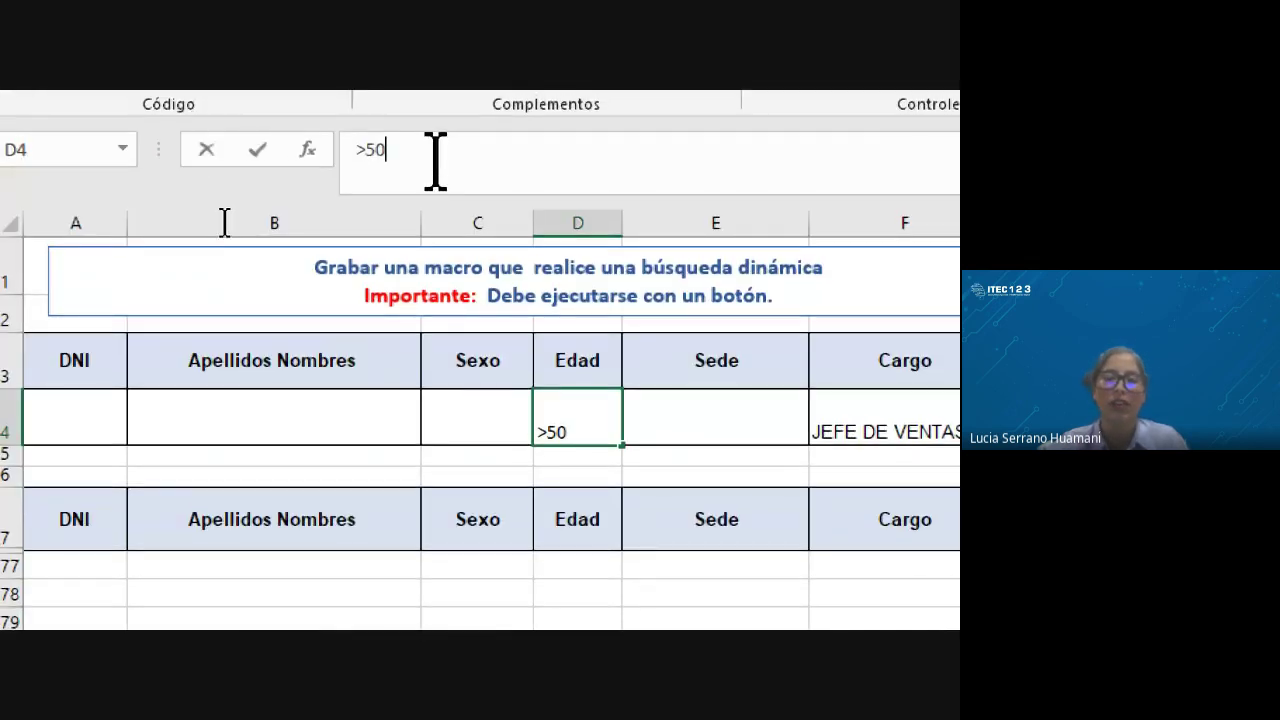
key(BackSpace)
key(BackSpace)
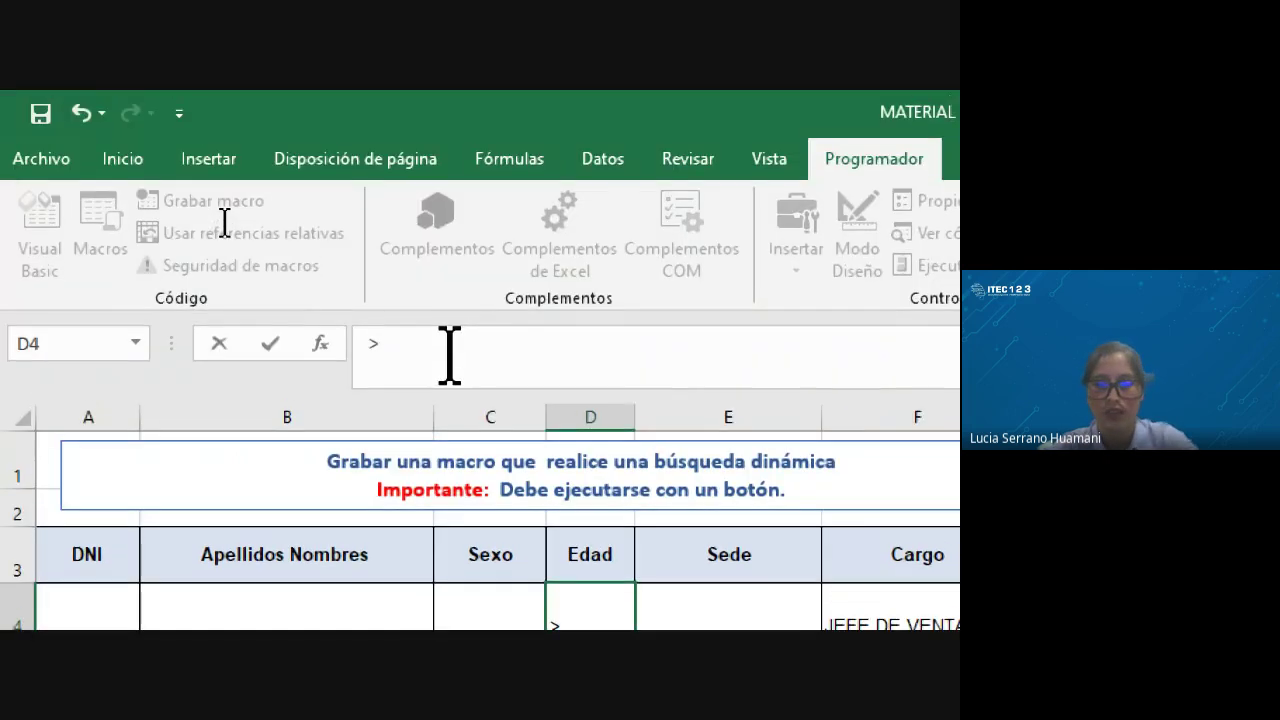
text(30)
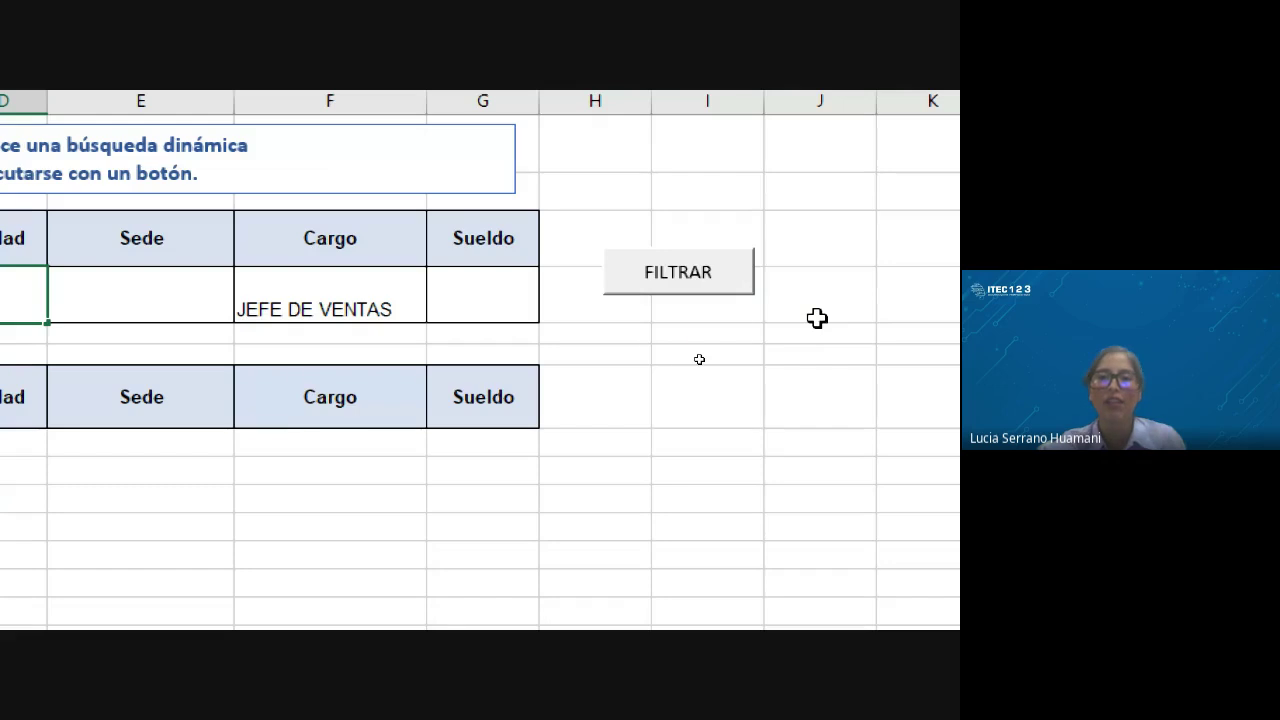
click(700, 275)
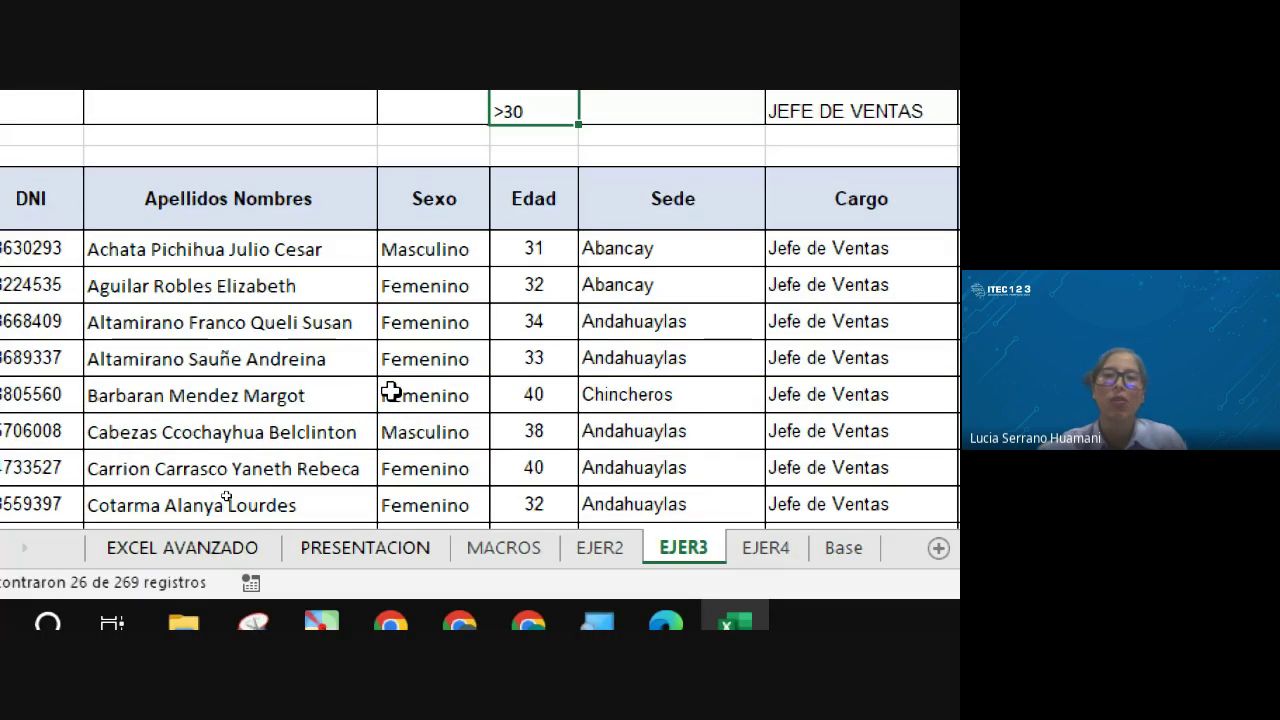
Step: Browse the 26 Jefe de Ventas results over 30, then clear the Edad criterion in D4
scroll(574, 380, down, 3)
scroll(574, 380, down, 2)
scroll(574, 406, down, 1)
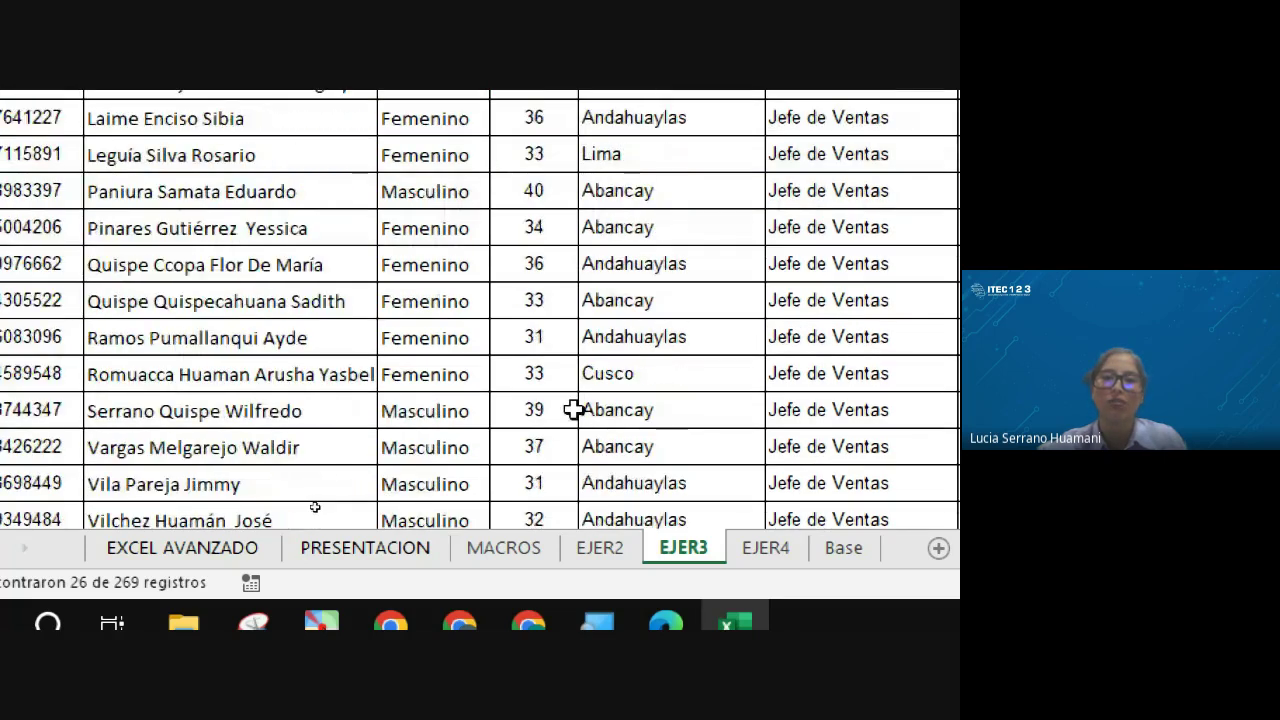
scroll(574, 409, down, 2)
scroll(574, 409, up, 3)
scroll(574, 409, up, 2)
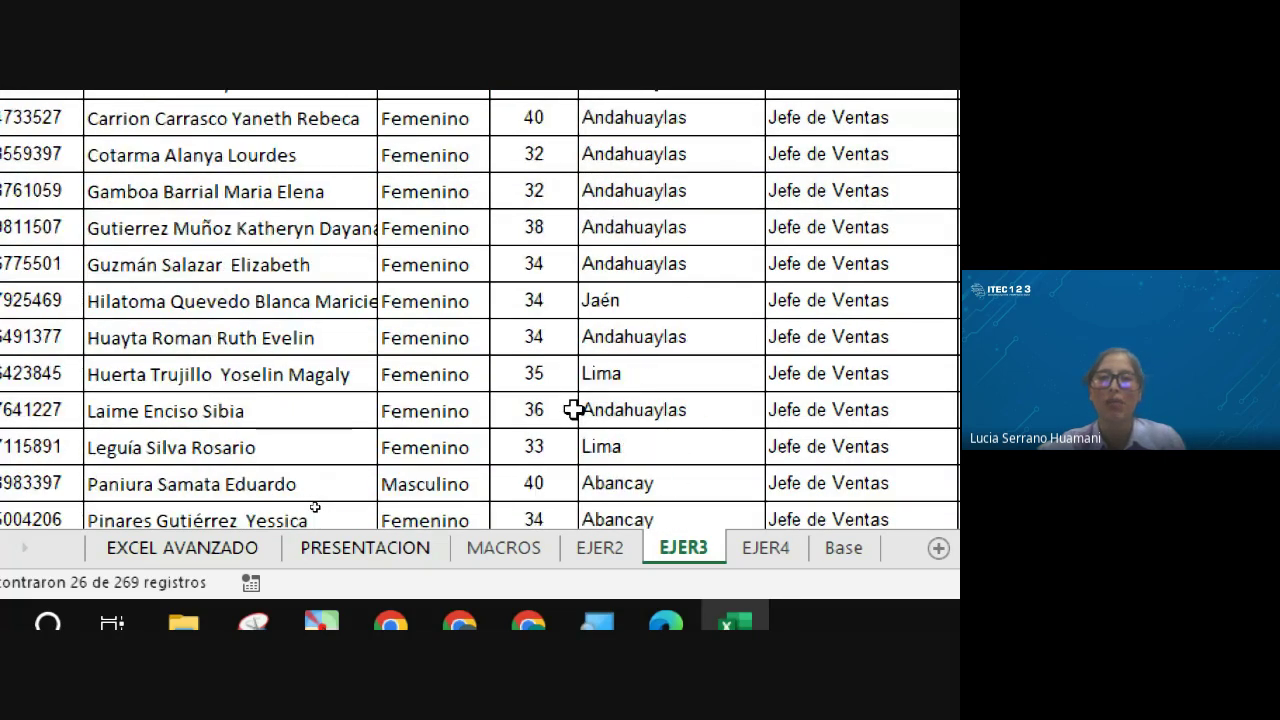
scroll(574, 409, up, 3)
scroll(574, 408, down, 1)
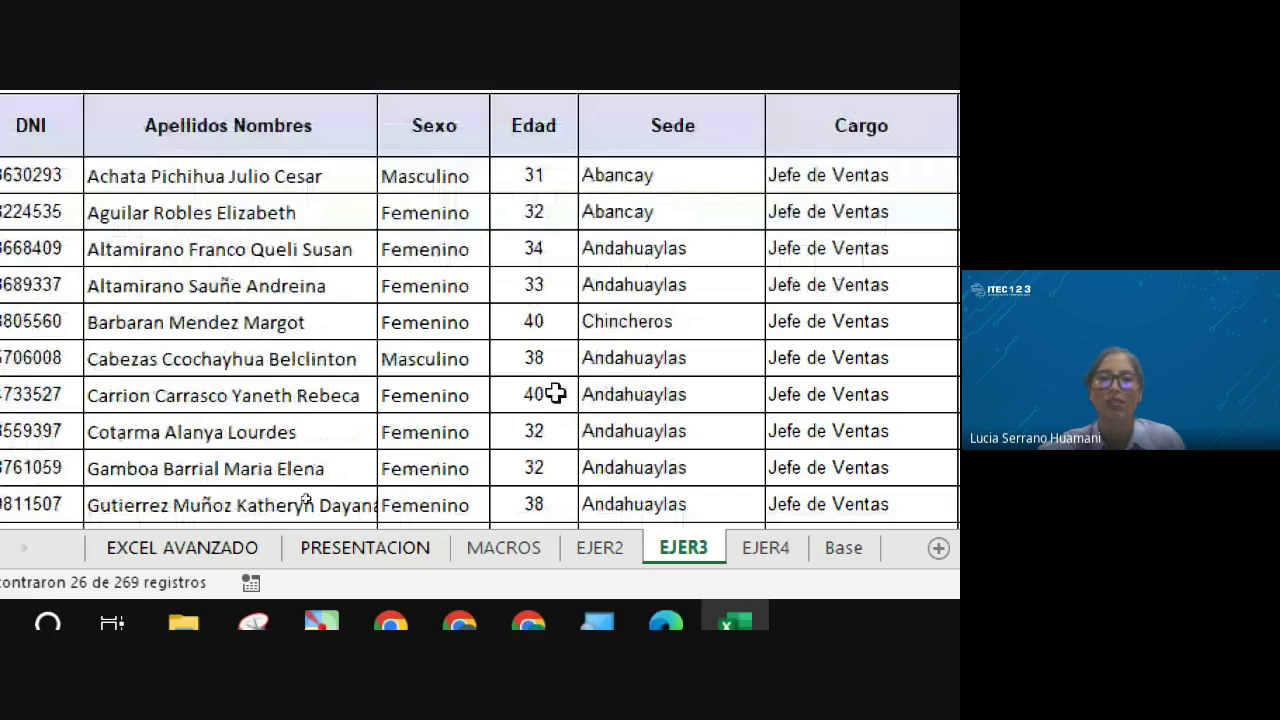
scroll(546, 395, down, 3)
scroll(554, 403, up, 3)
scroll(543, 391, up, 1)
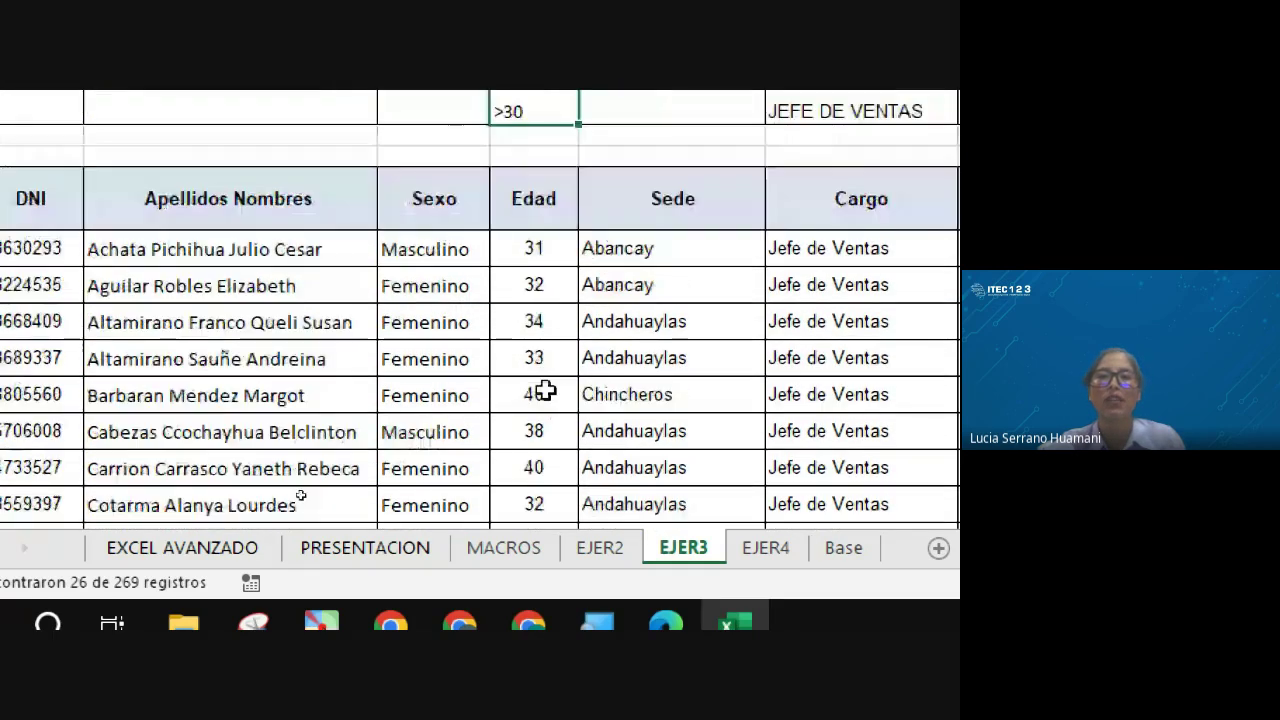
scroll(543, 391, up, 1)
scroll(534, 196, right, 3)
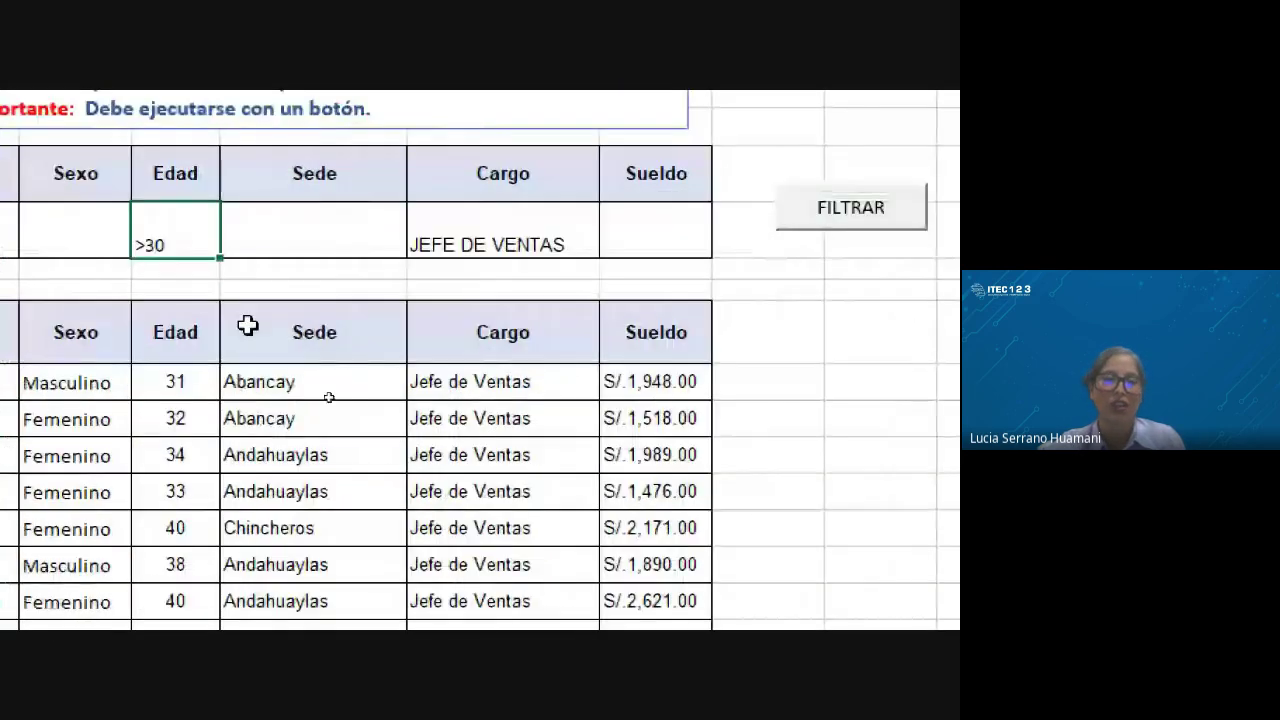
scroll(204, 394, down, 1)
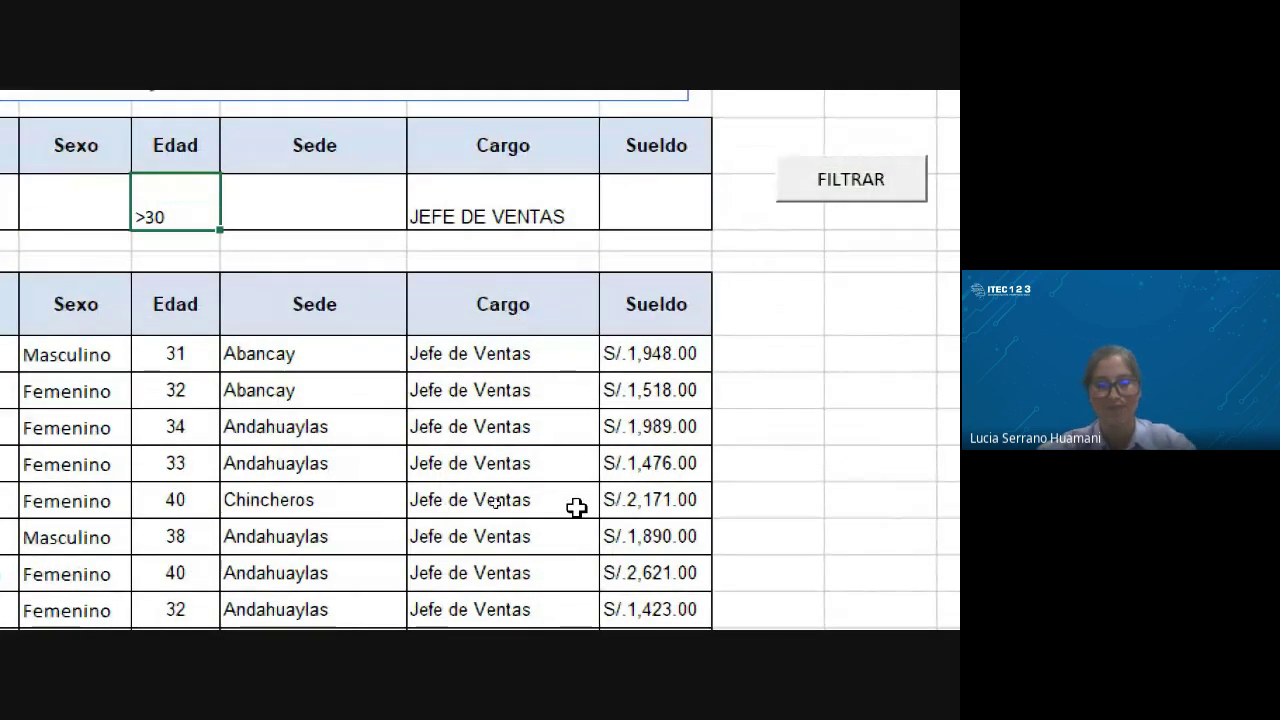
key(Delete)
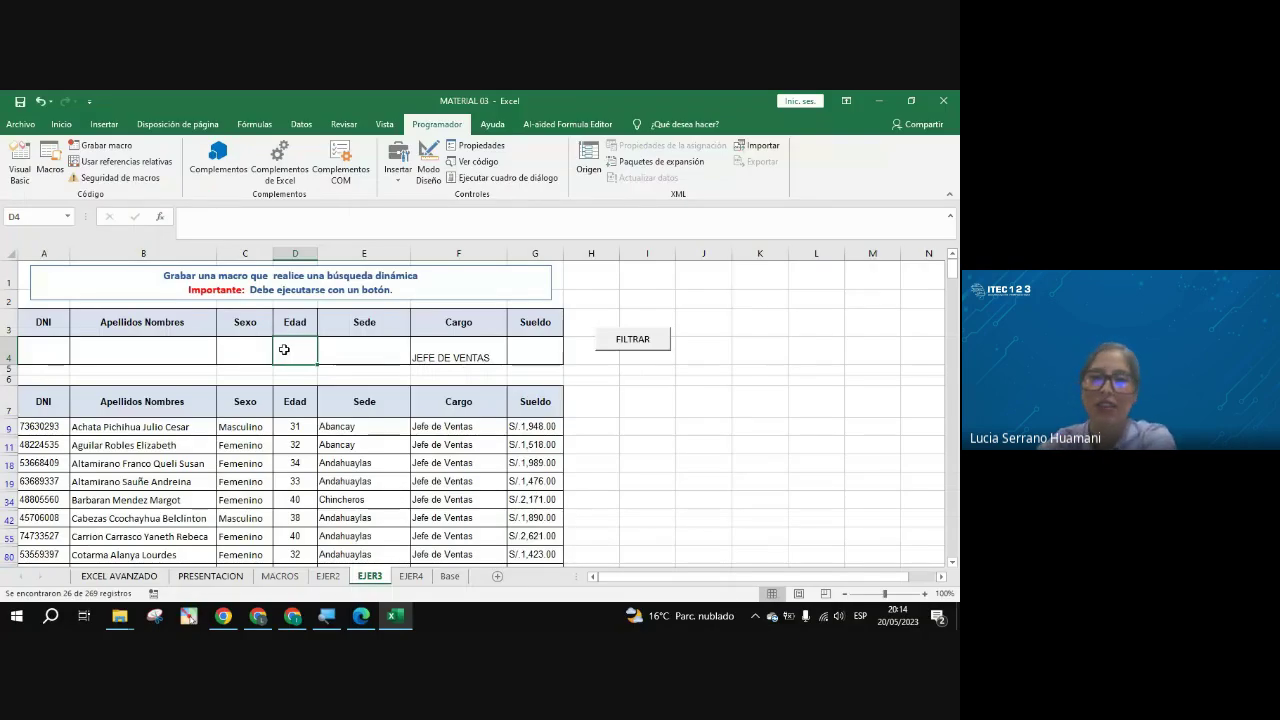
Step: Clear the Cargo criterion, select a result cell, and briefly switch to the Google Meet call
click(453, 430)
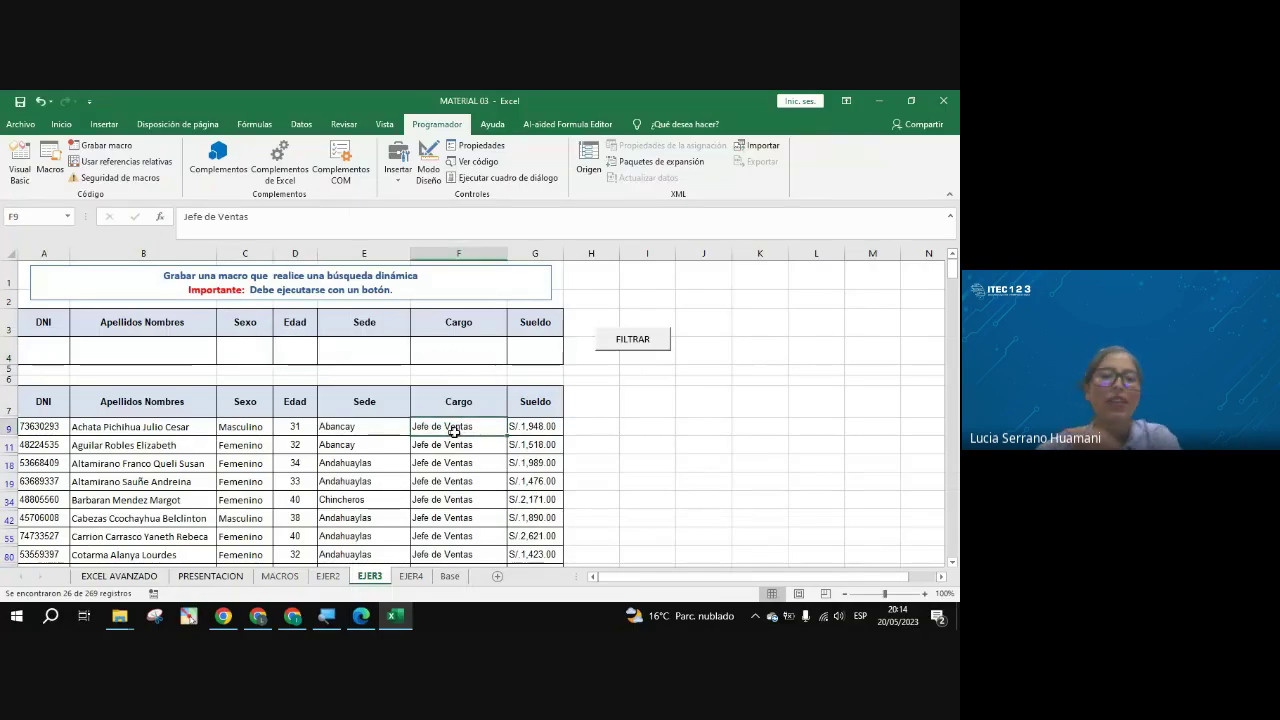
click(260, 463)
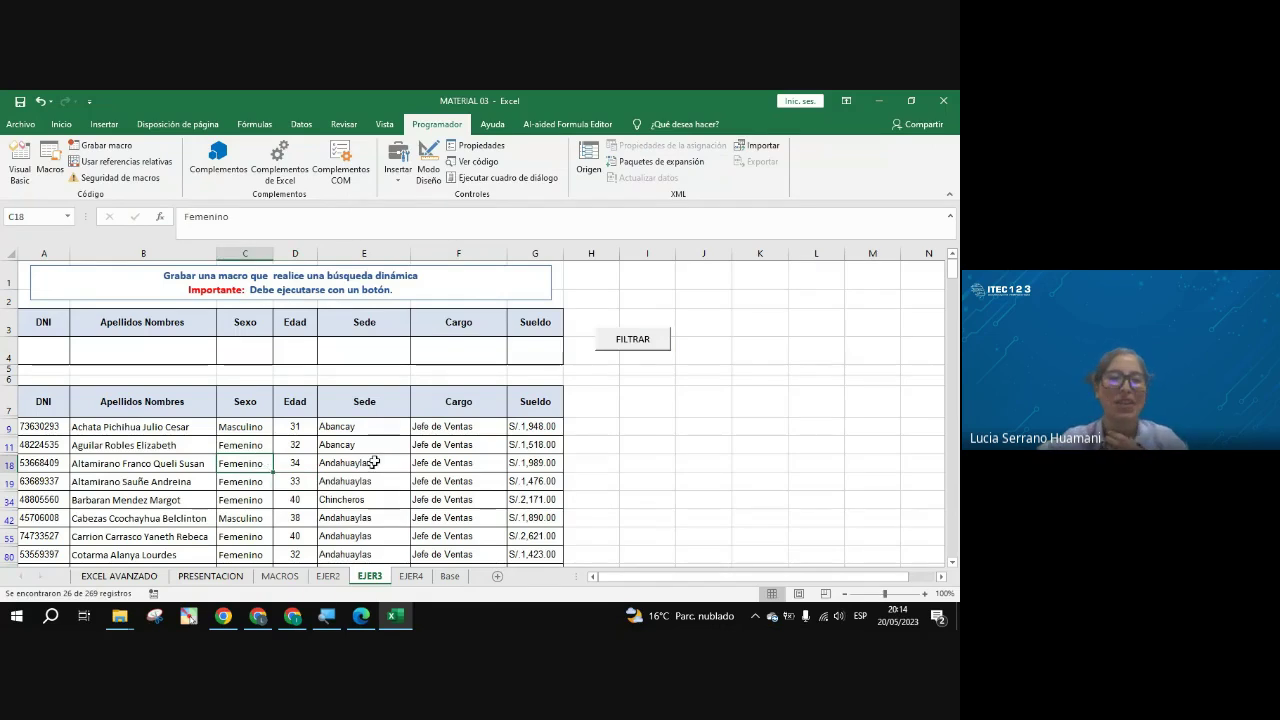
click(265, 619)
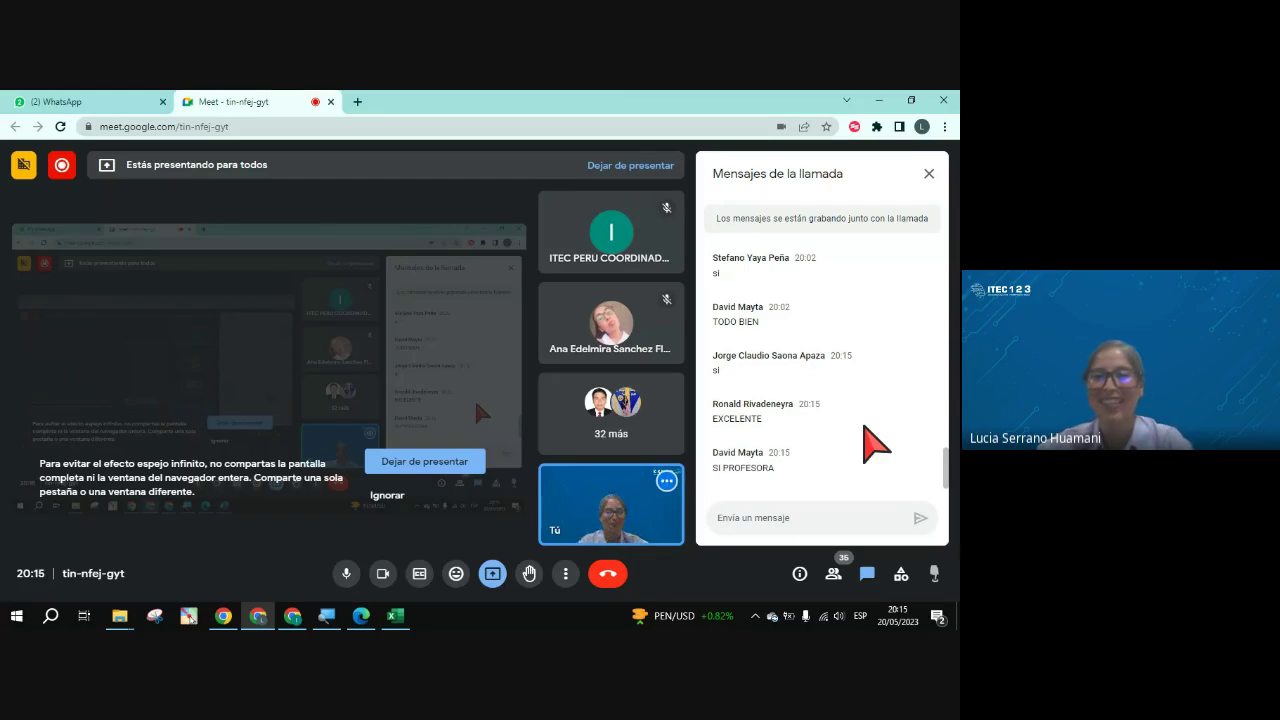
key(alt+Tab)
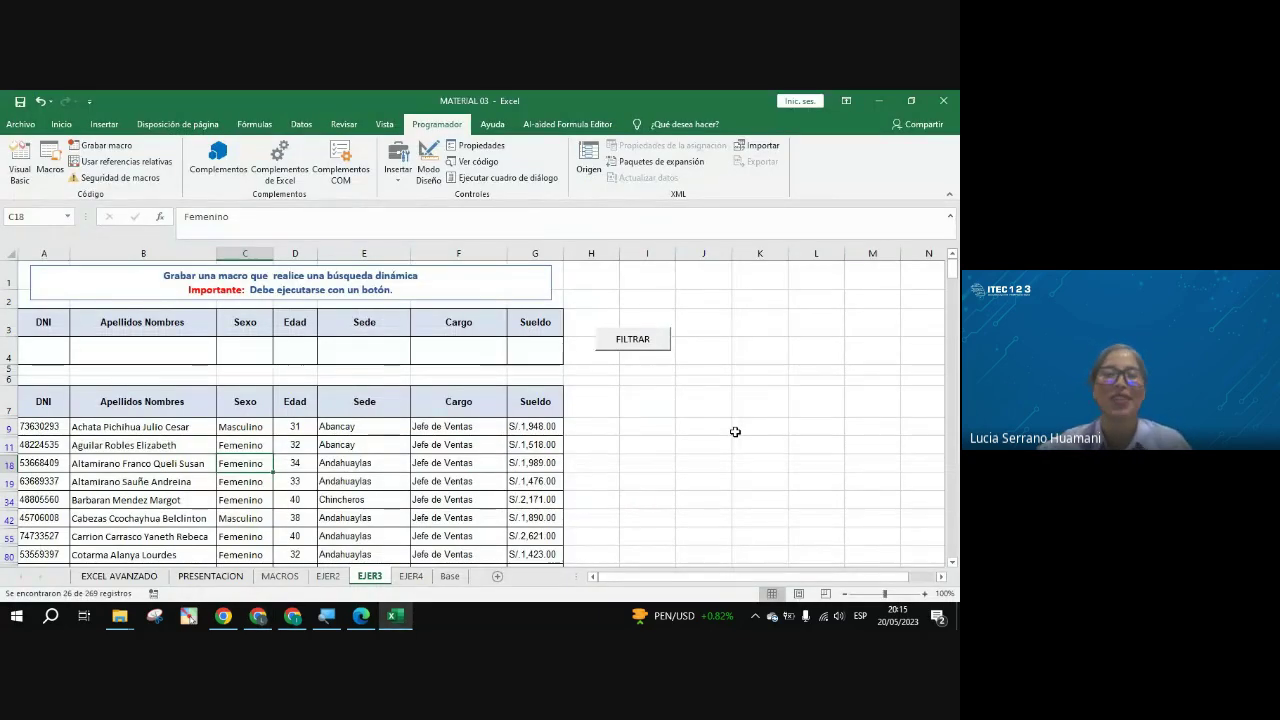
Step: Go to the EJER4 sheet and select the FORMULARIO's Apellidos cell C7
click(413, 578)
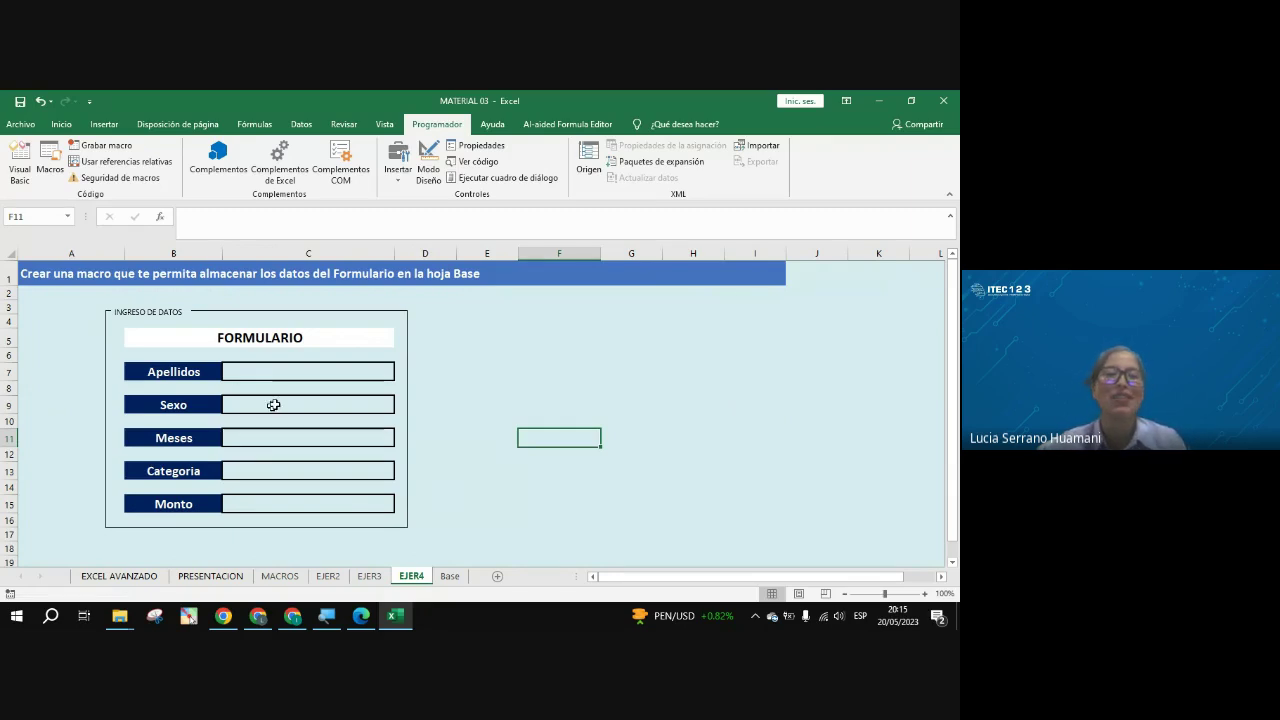
click(271, 369)
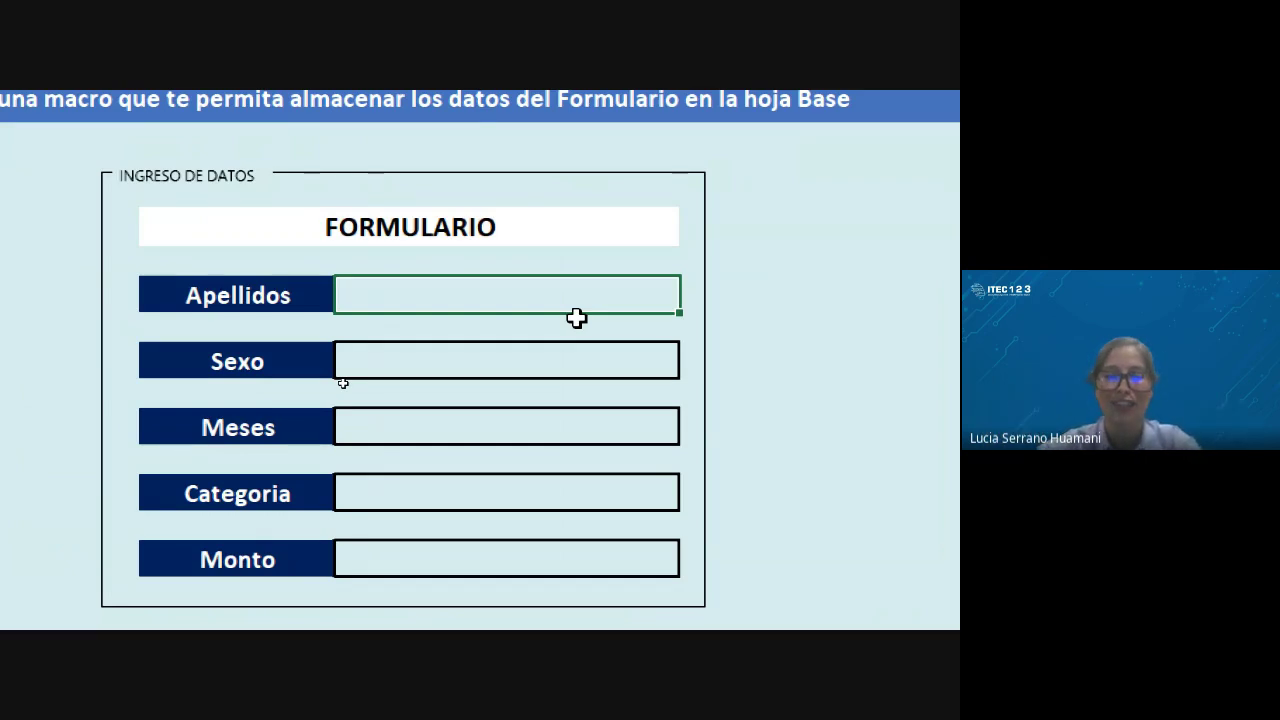
Step: Enter the surnames in Apellidos, femenino for Sexo and may for Meses
text(ch)
text(acon)
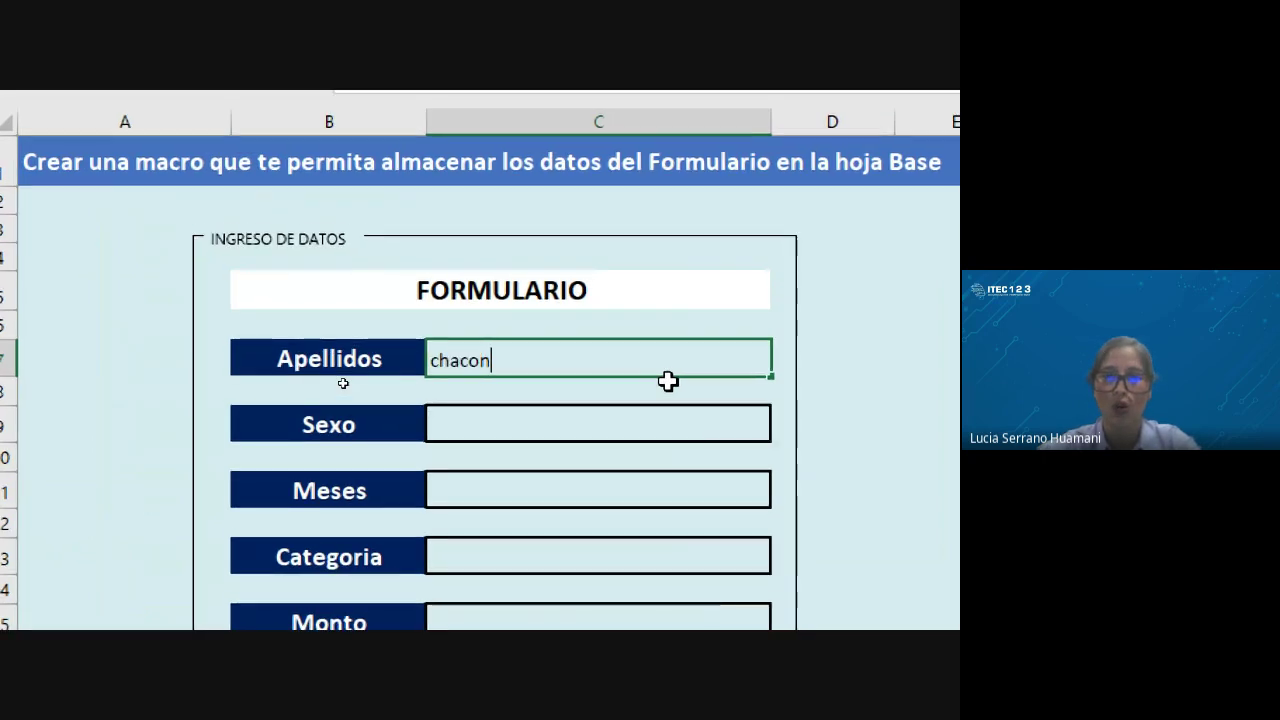
text( con)
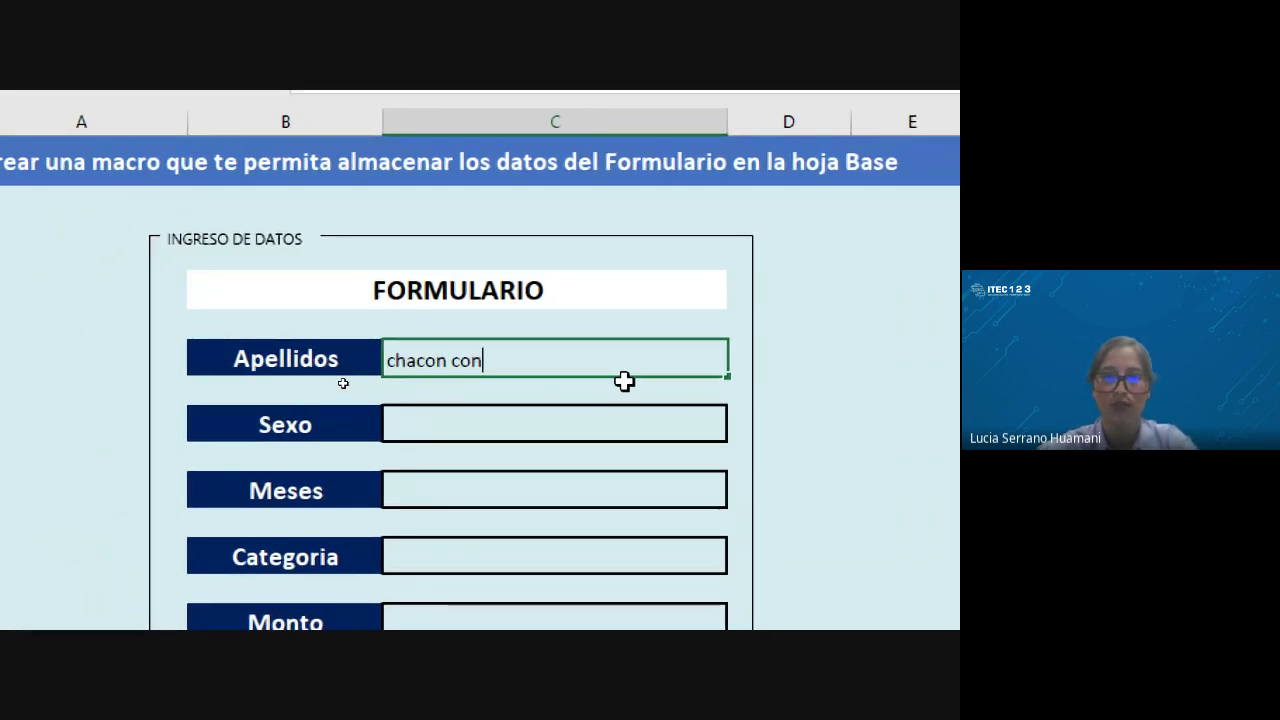
text(treras)
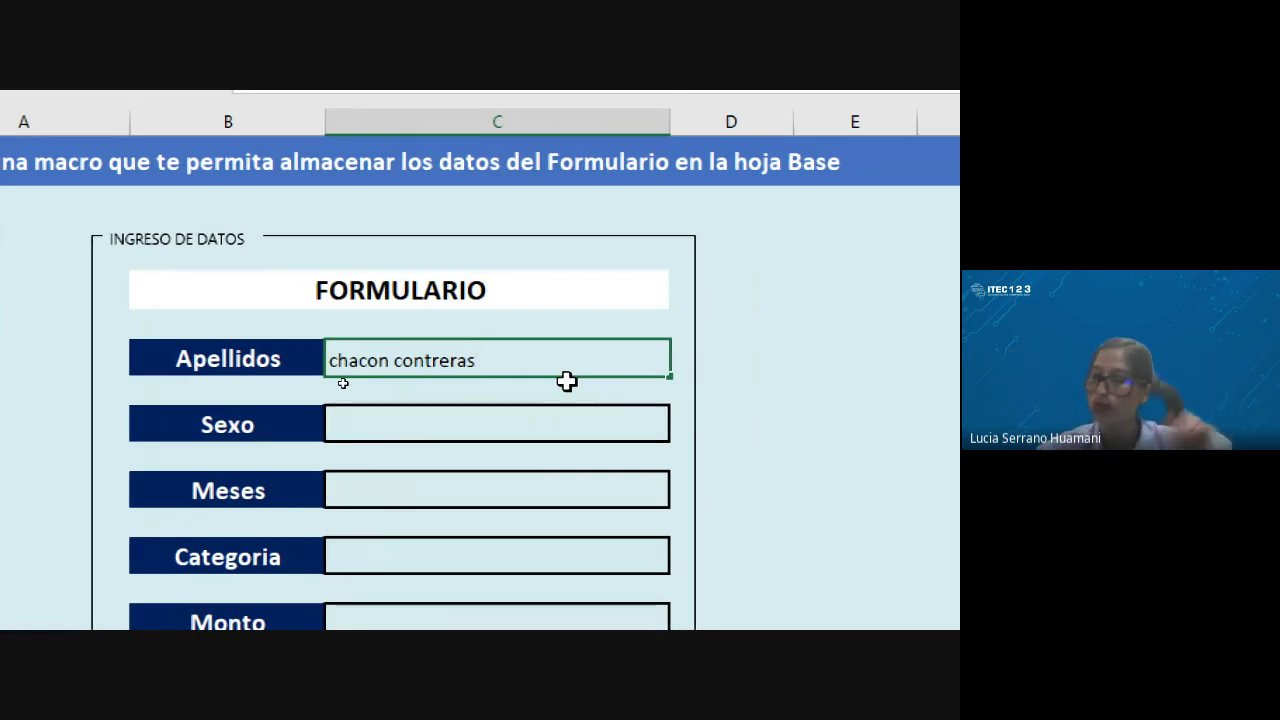
click(556, 419)
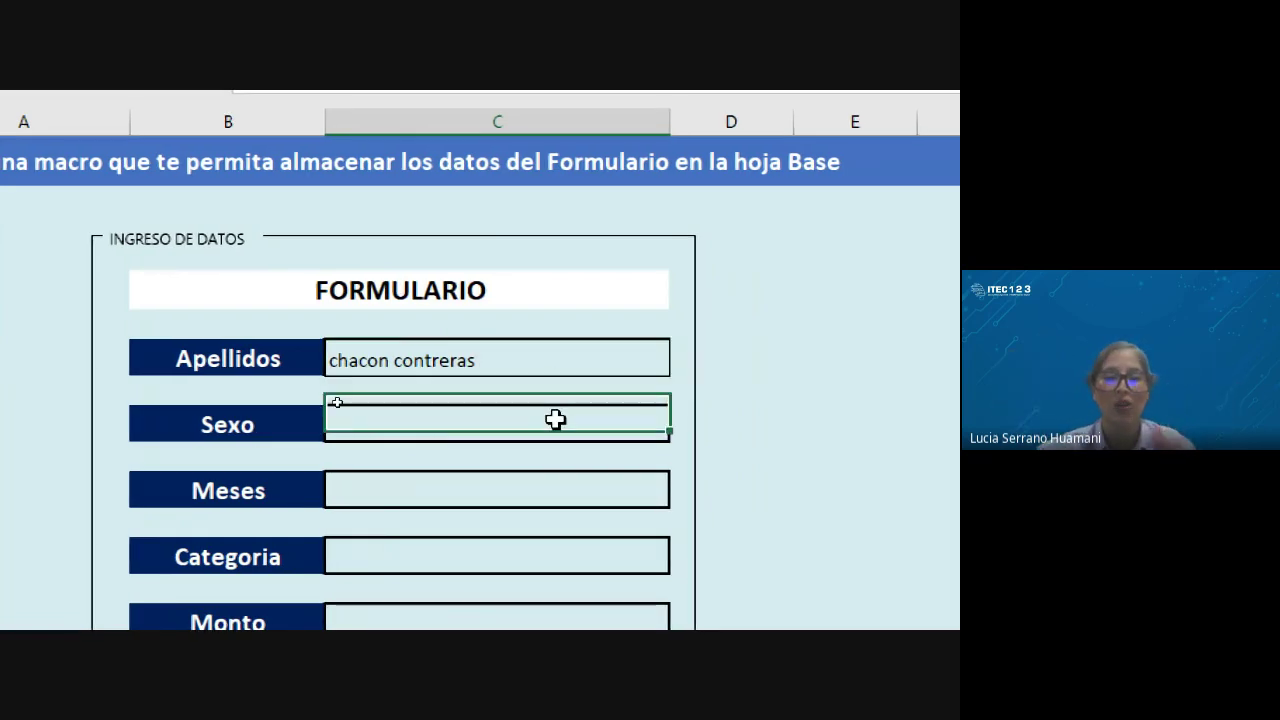
text(femenino)
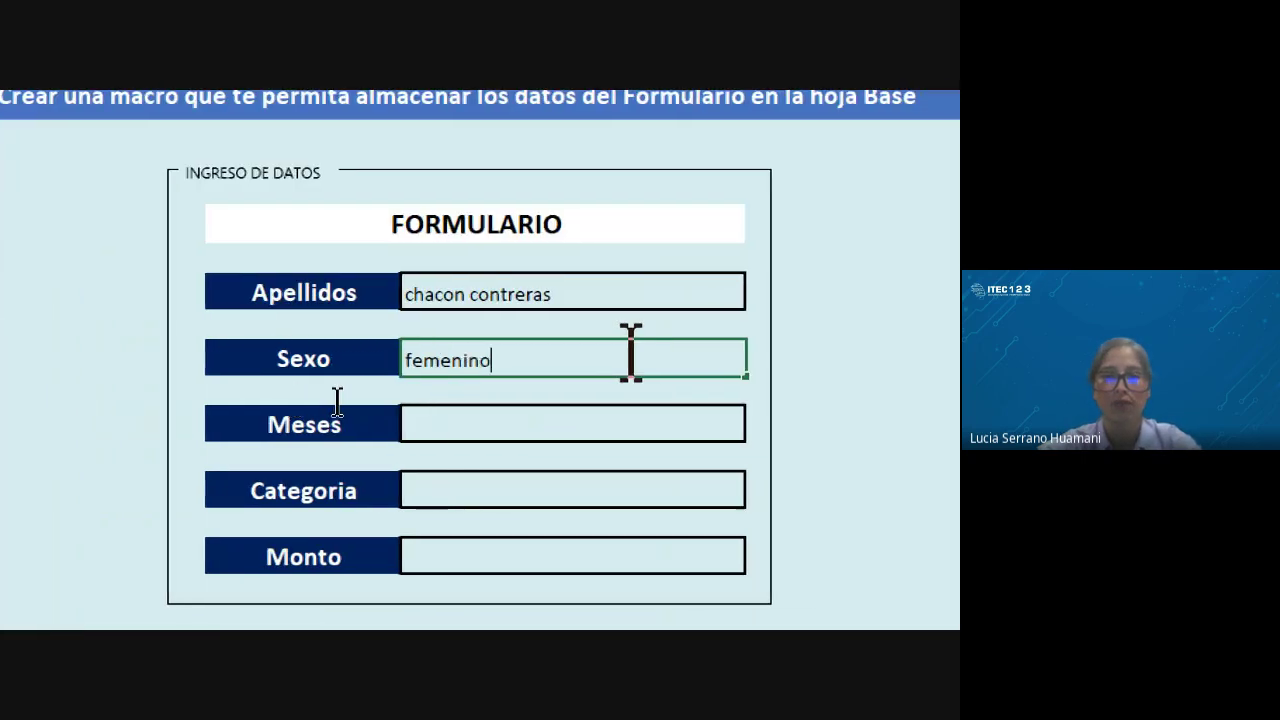
click(482, 427)
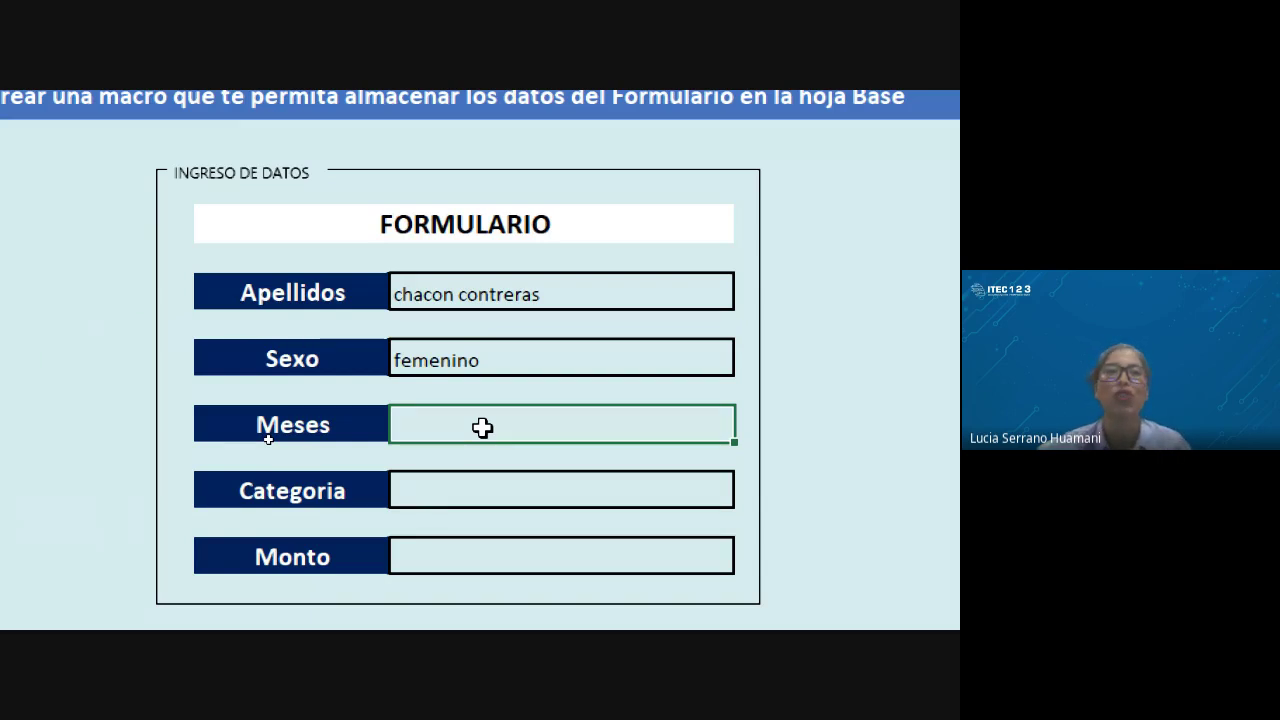
scroll(482, 427, up, 1)
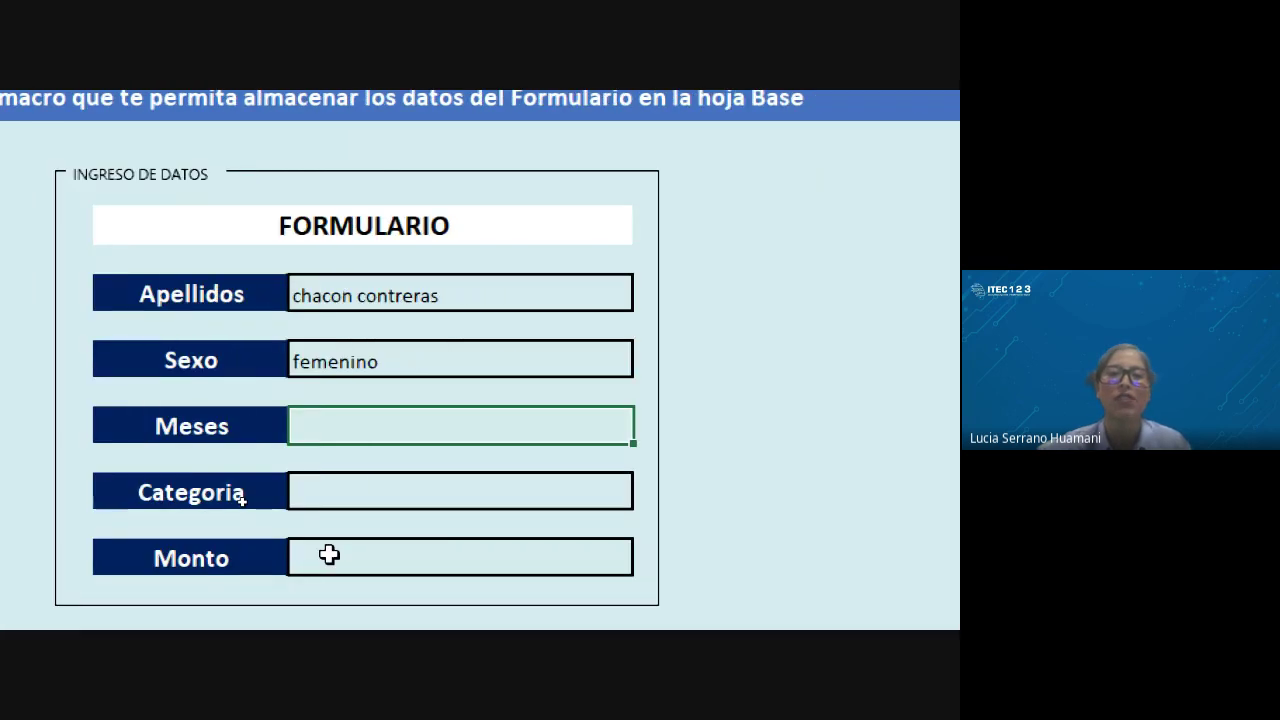
scroll(471, 431, down, 1)
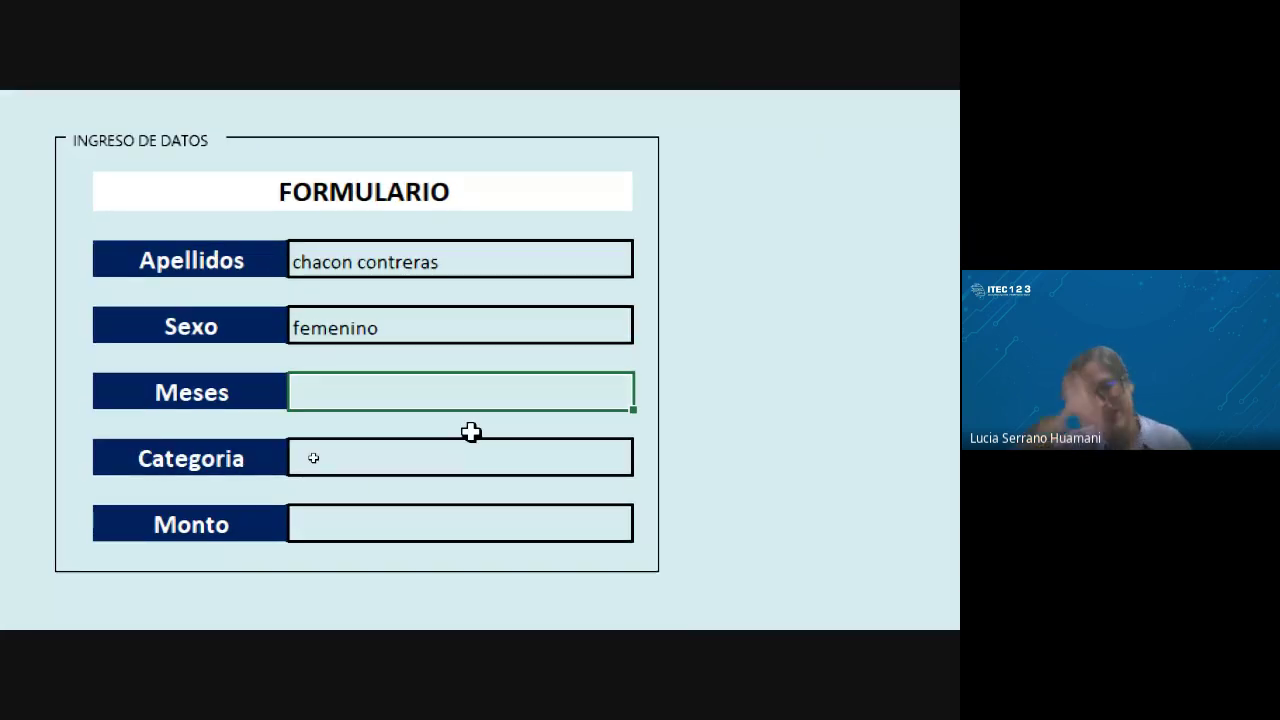
text(may)
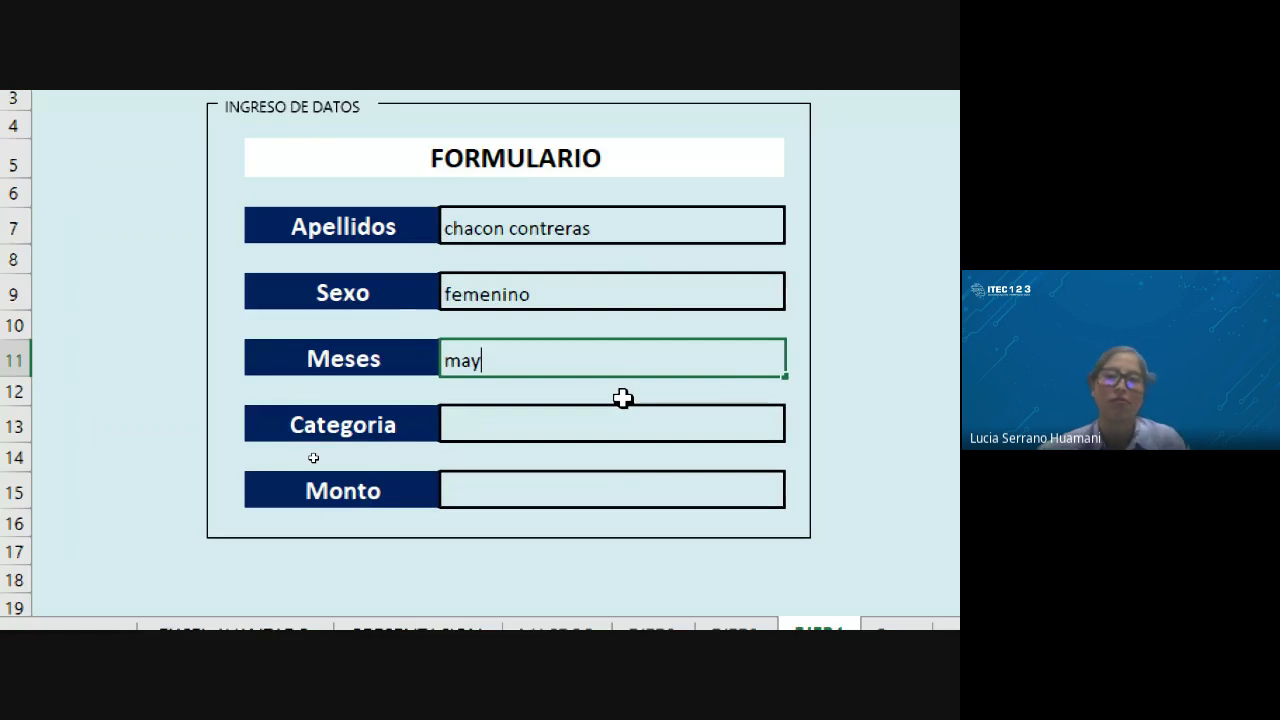
Step: Enter Categoria A1 and Monto 1200 in the form
click(785, 425)
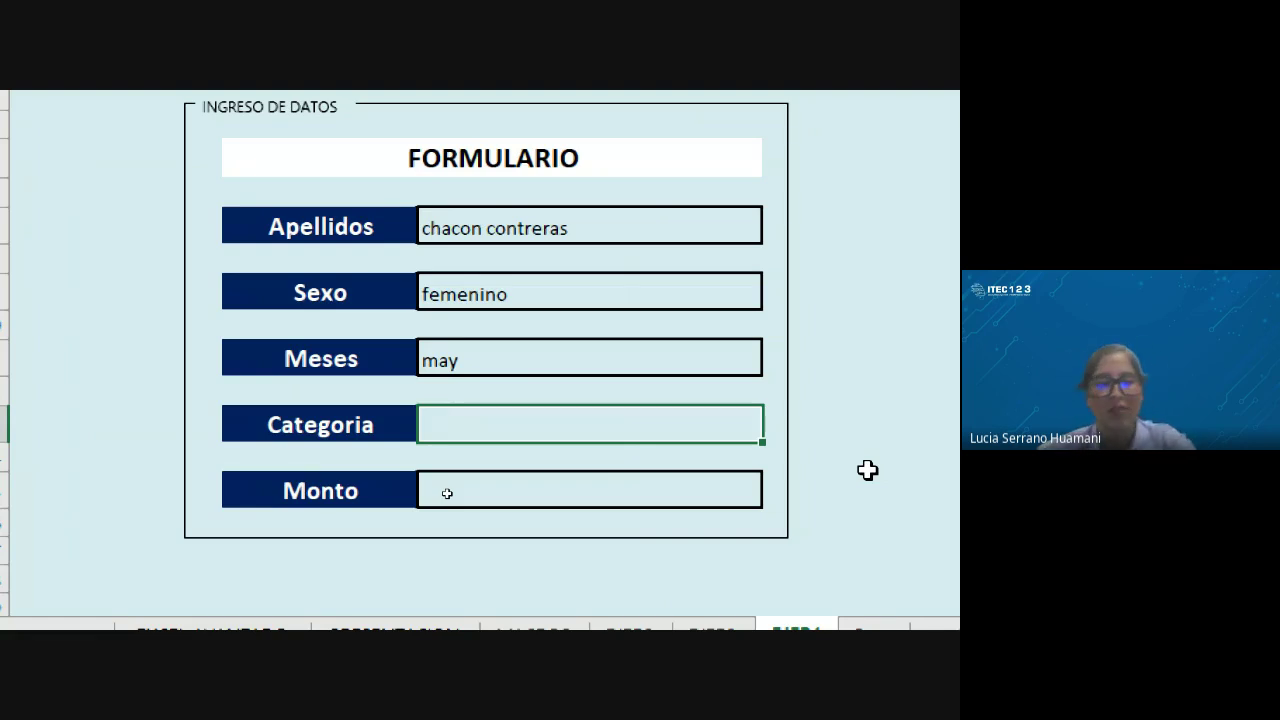
text(a1)
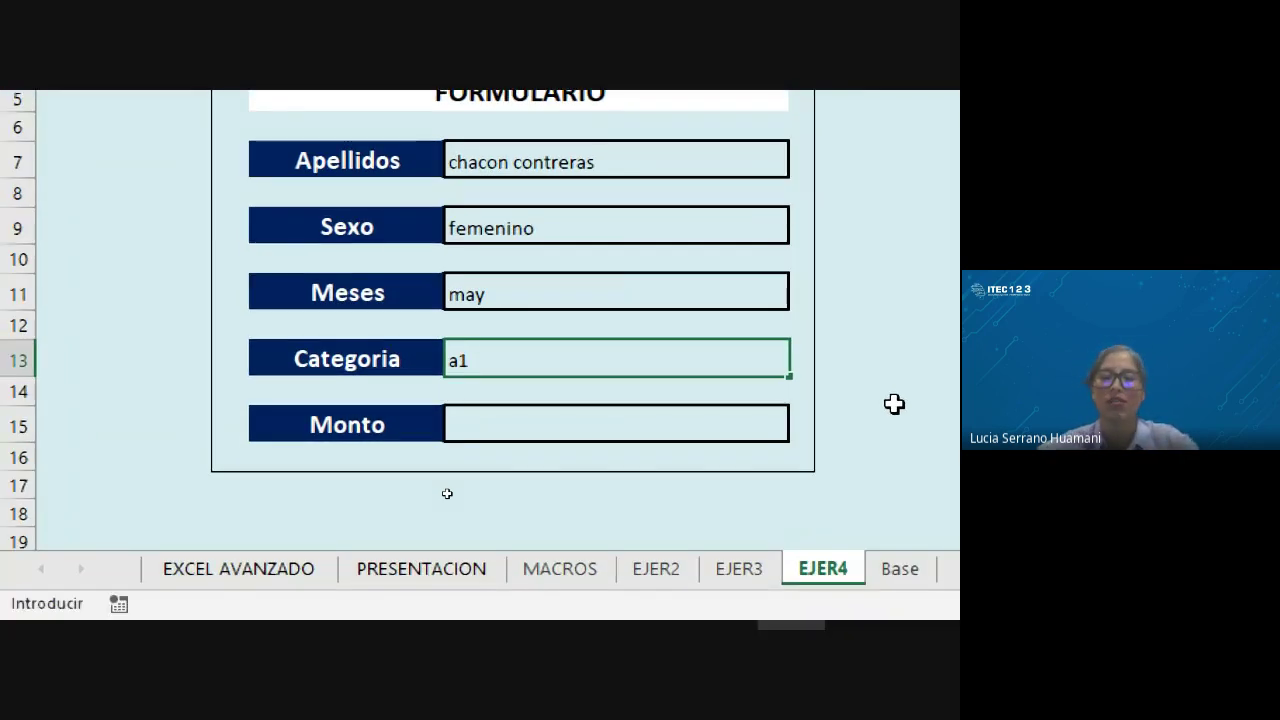
key(BackSpace)
key(BackSpace)
text(A)
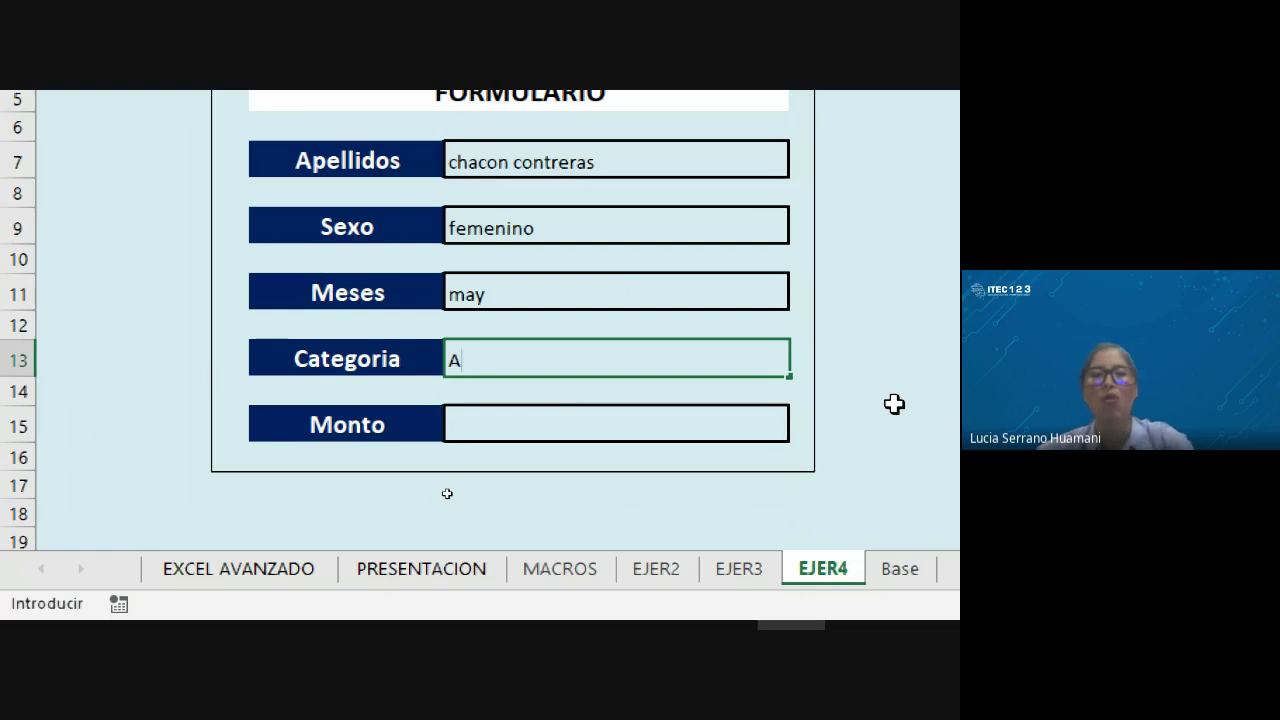
text(1)
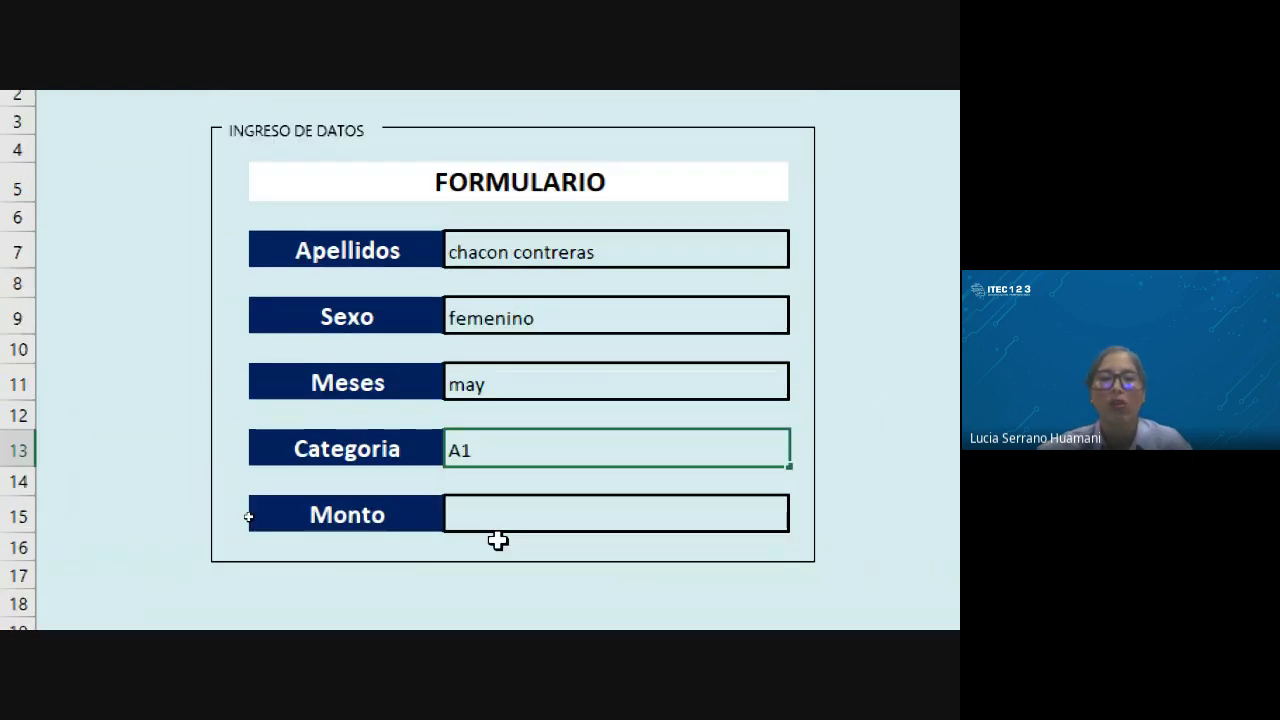
click(526, 524)
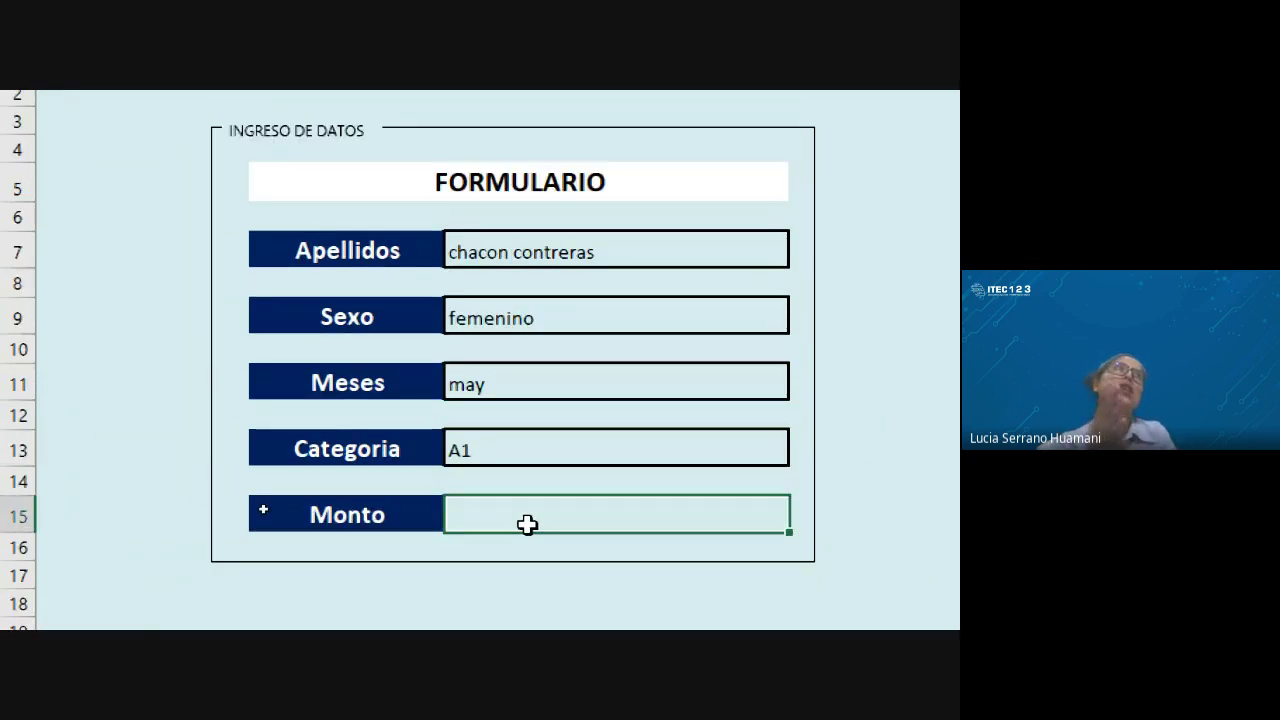
double_click(527, 522)
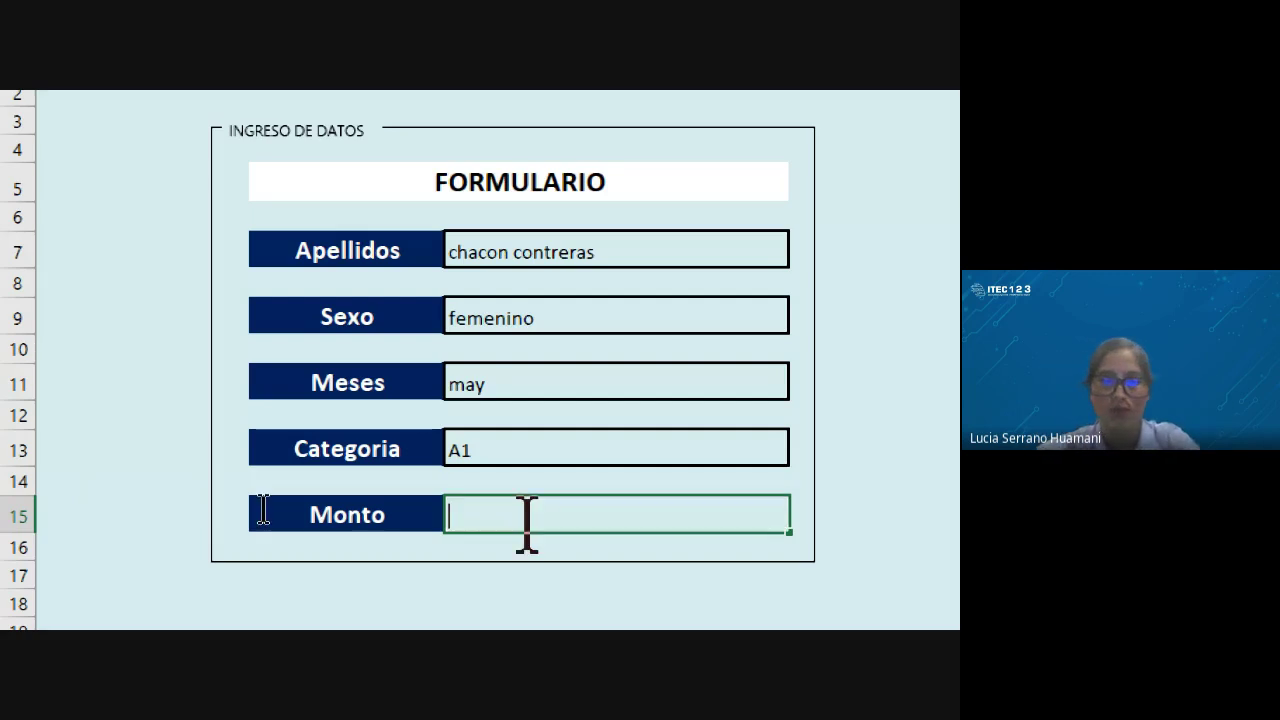
text(1200)
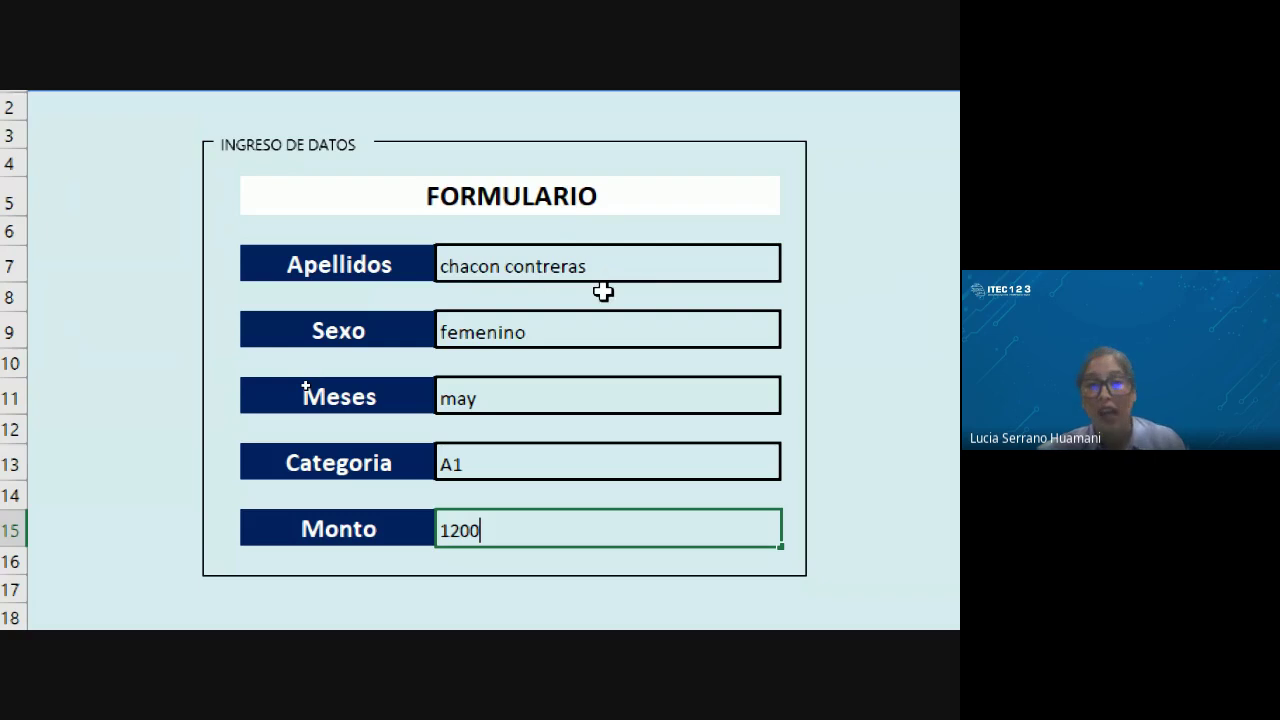
click(580, 297)
Step: Walk through the form's Apellidos, Sexo, Meses, Categoria and Monto fields
key(Up)
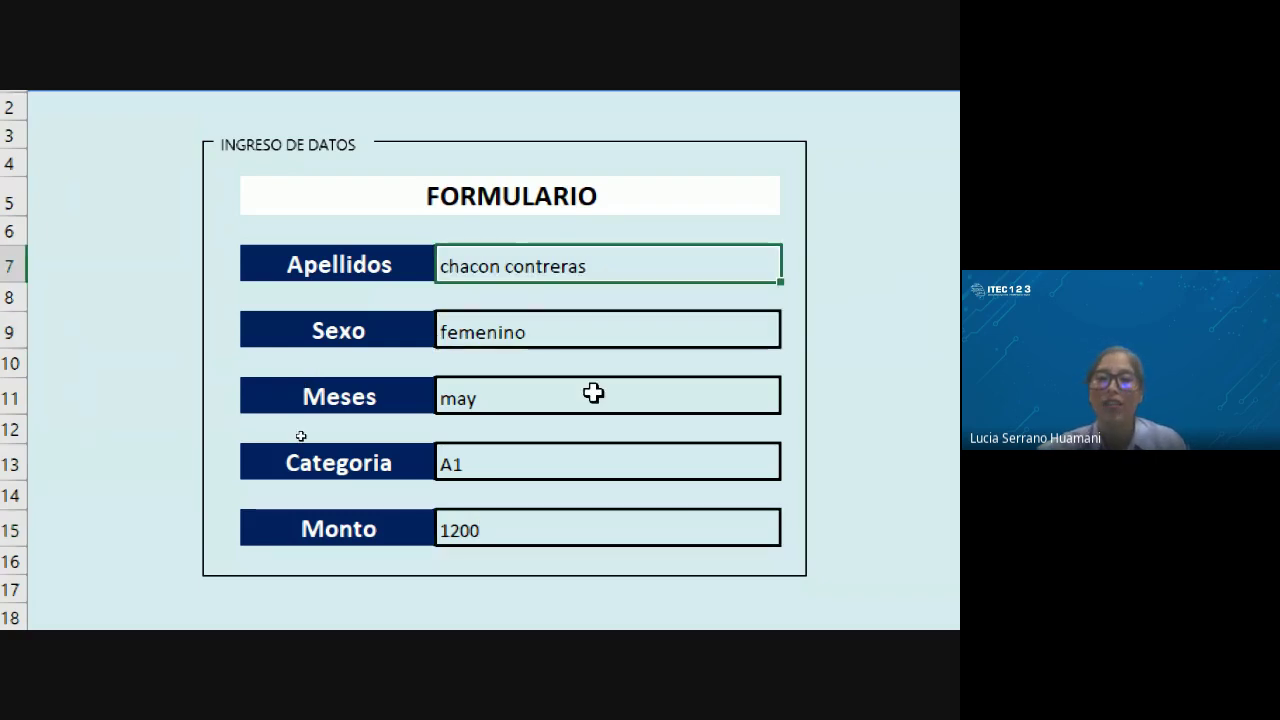
click(588, 470)
key(Down)
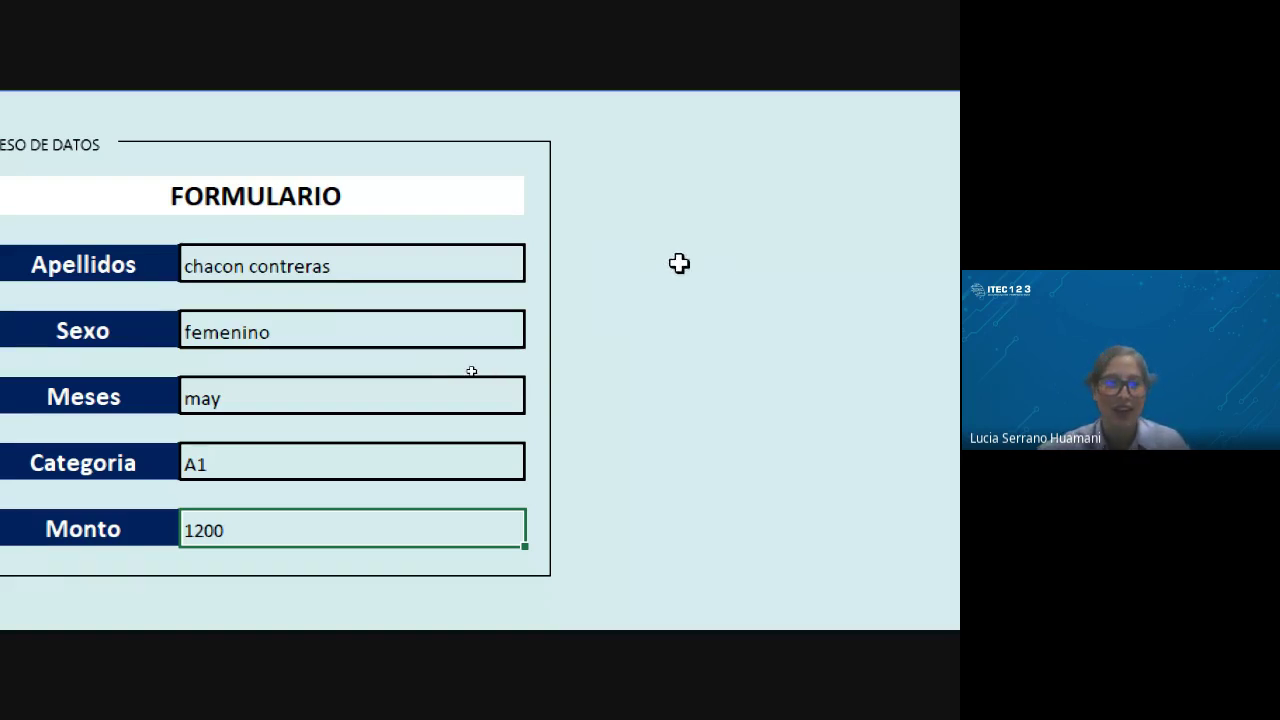
scroll(51, 349, left, 2)
click(351, 268)
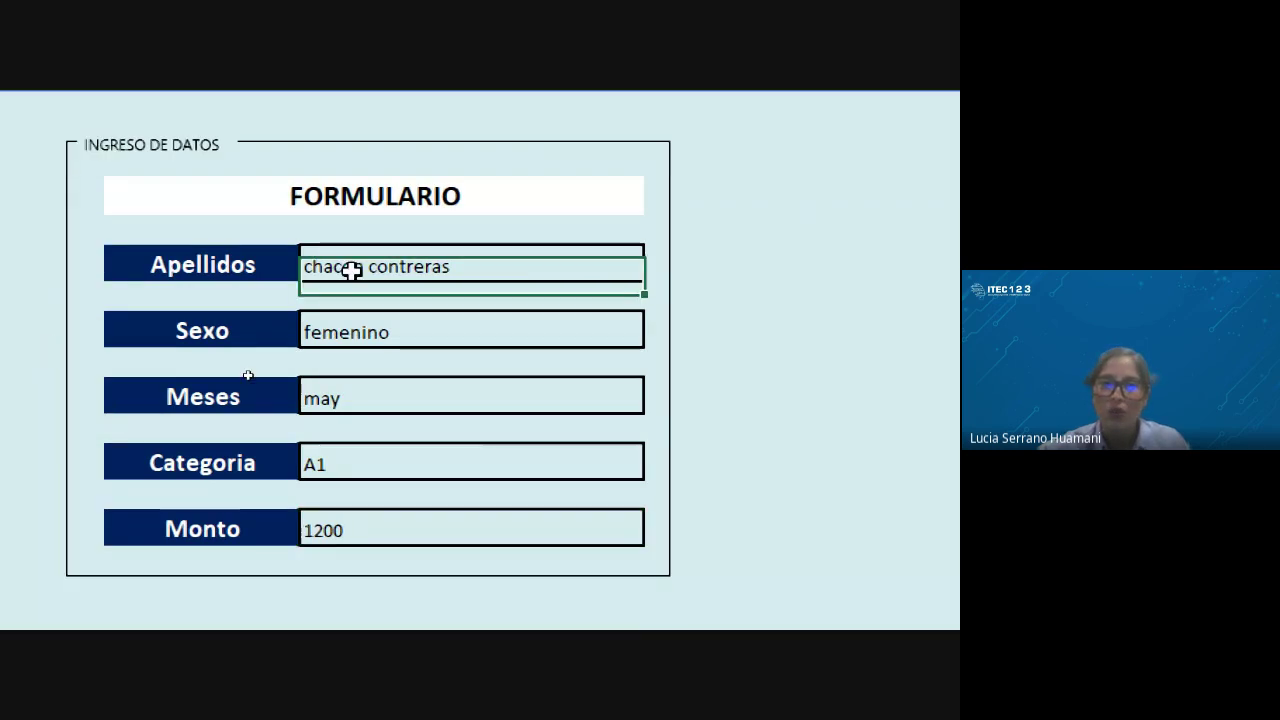
click(368, 340)
click(370, 398)
click(371, 464)
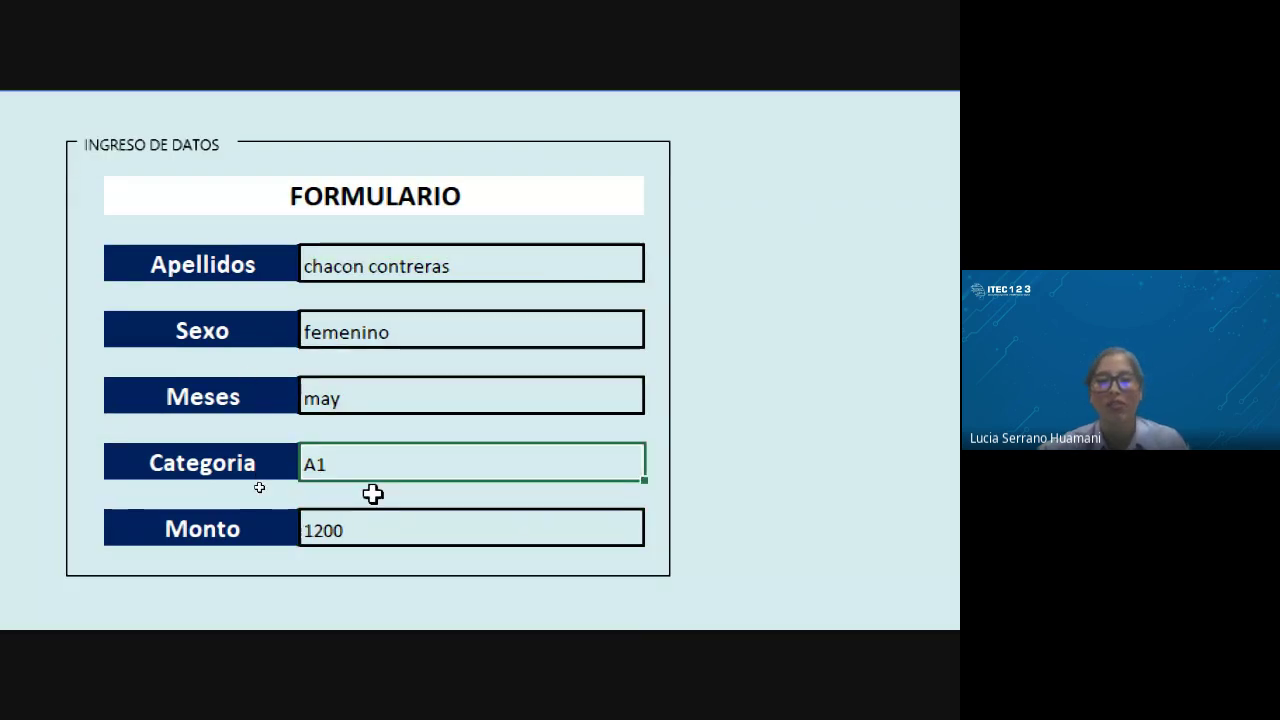
click(381, 525)
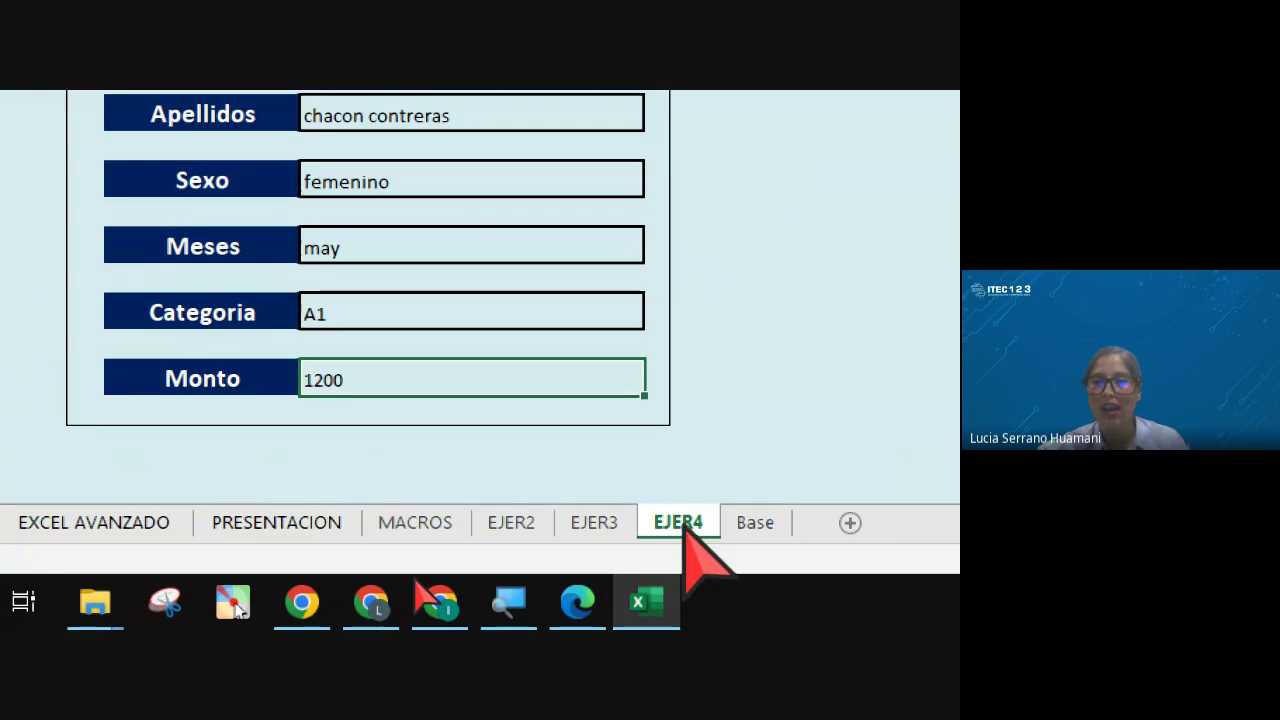
Step: Show the Base sheet's records in rows 2–13 and select A14 as the next empty row
click(752, 528)
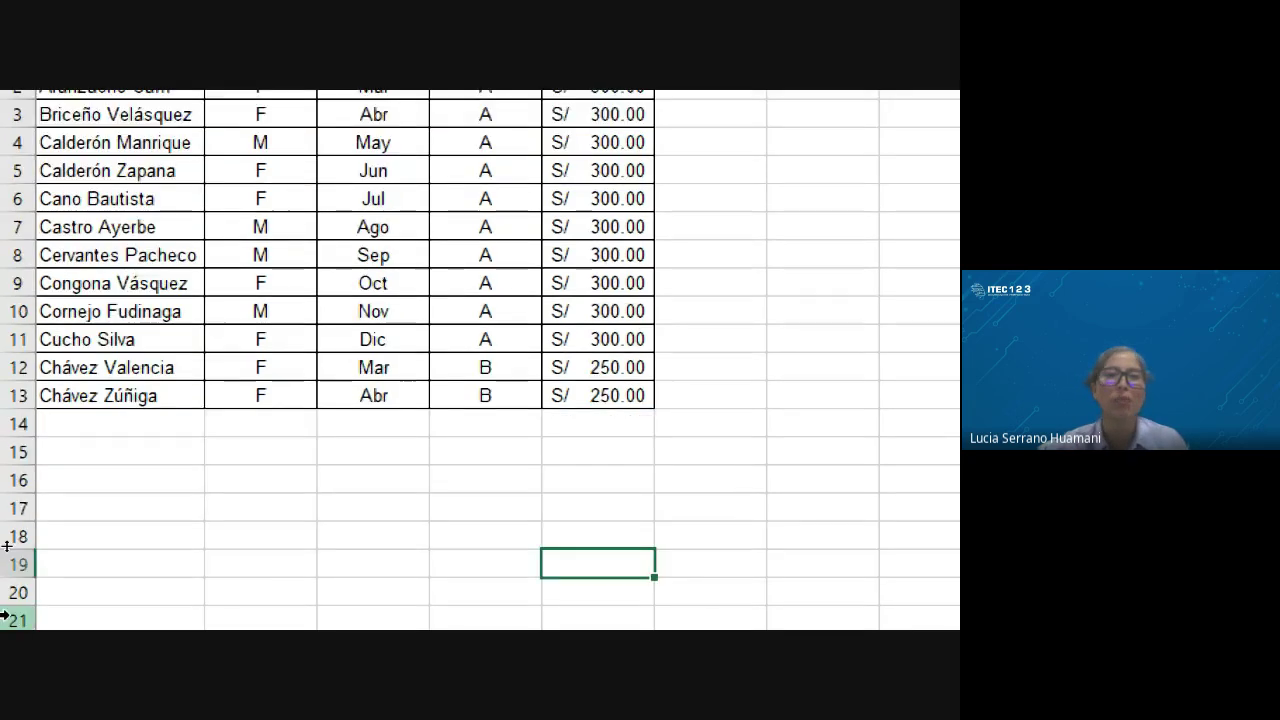
click(24, 208)
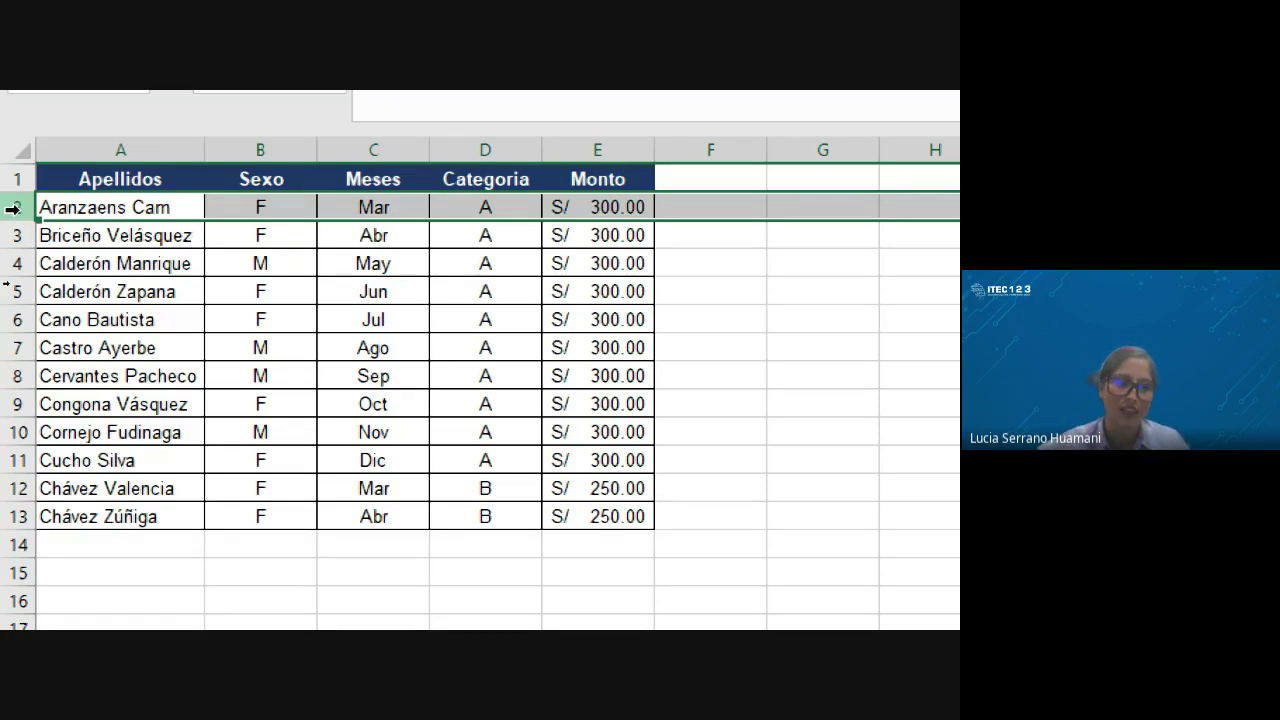
drag(12, 207, 8, 546)
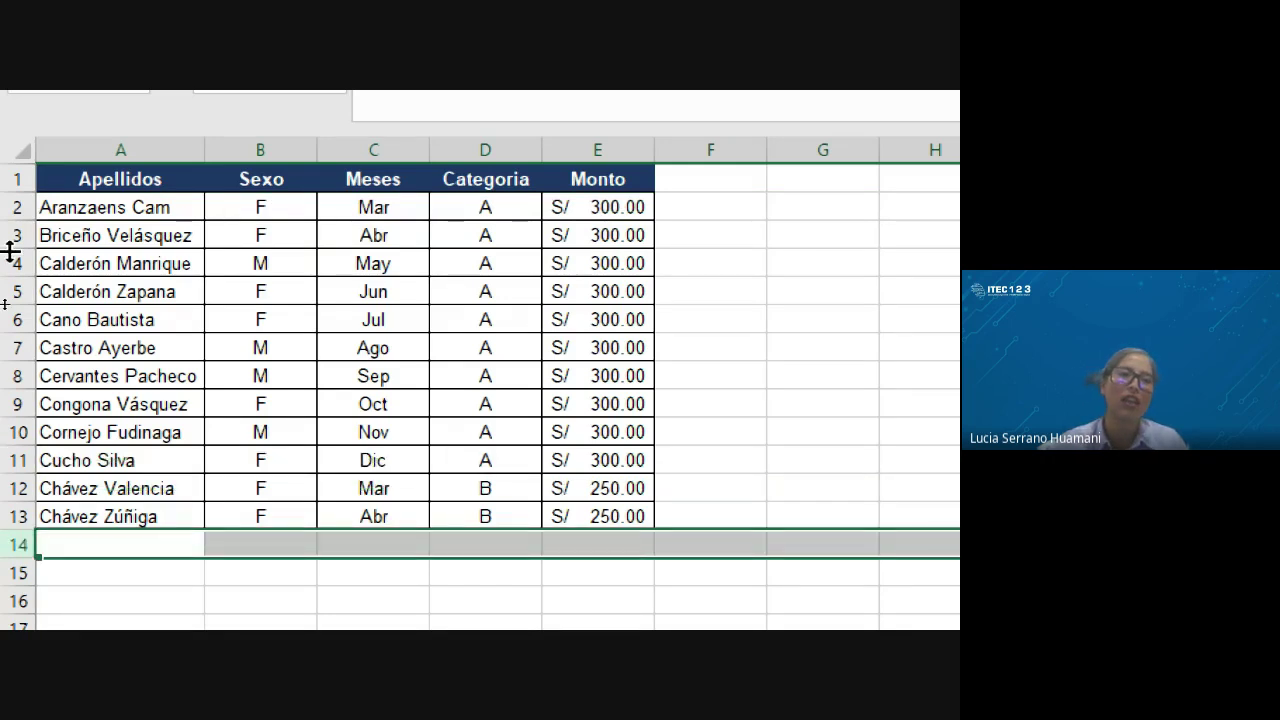
click(8, 207)
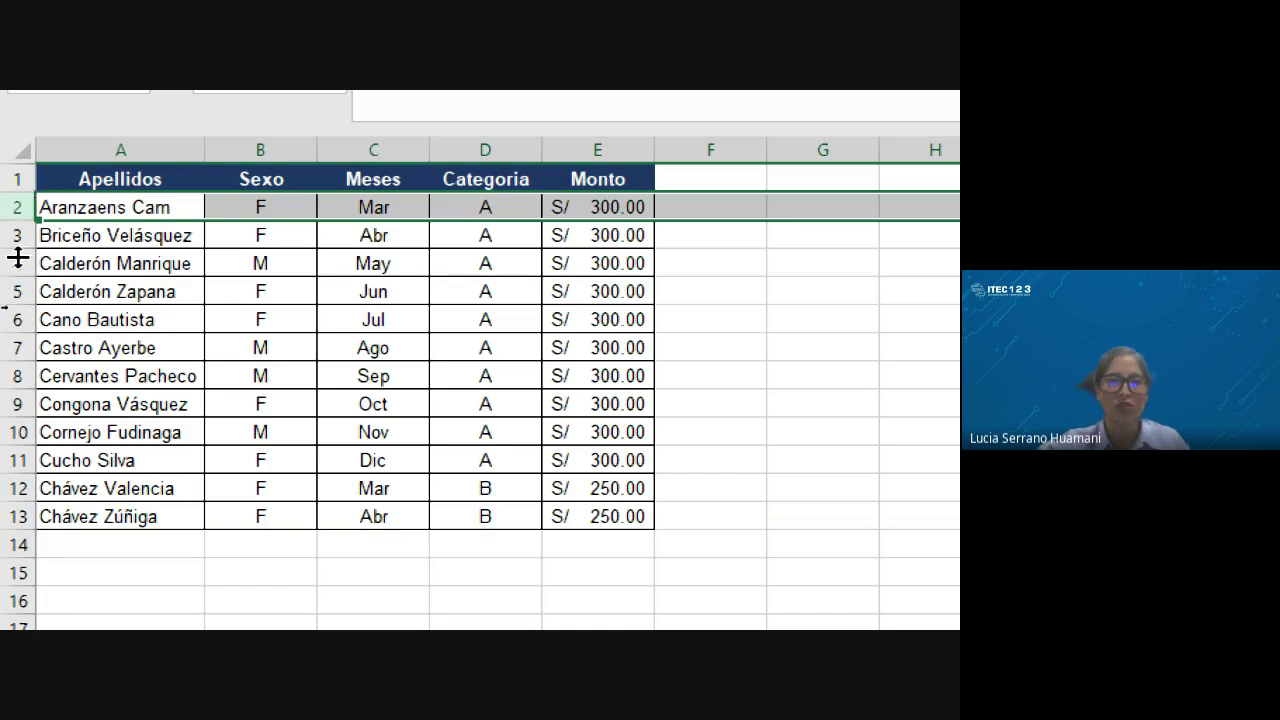
click(18, 541)
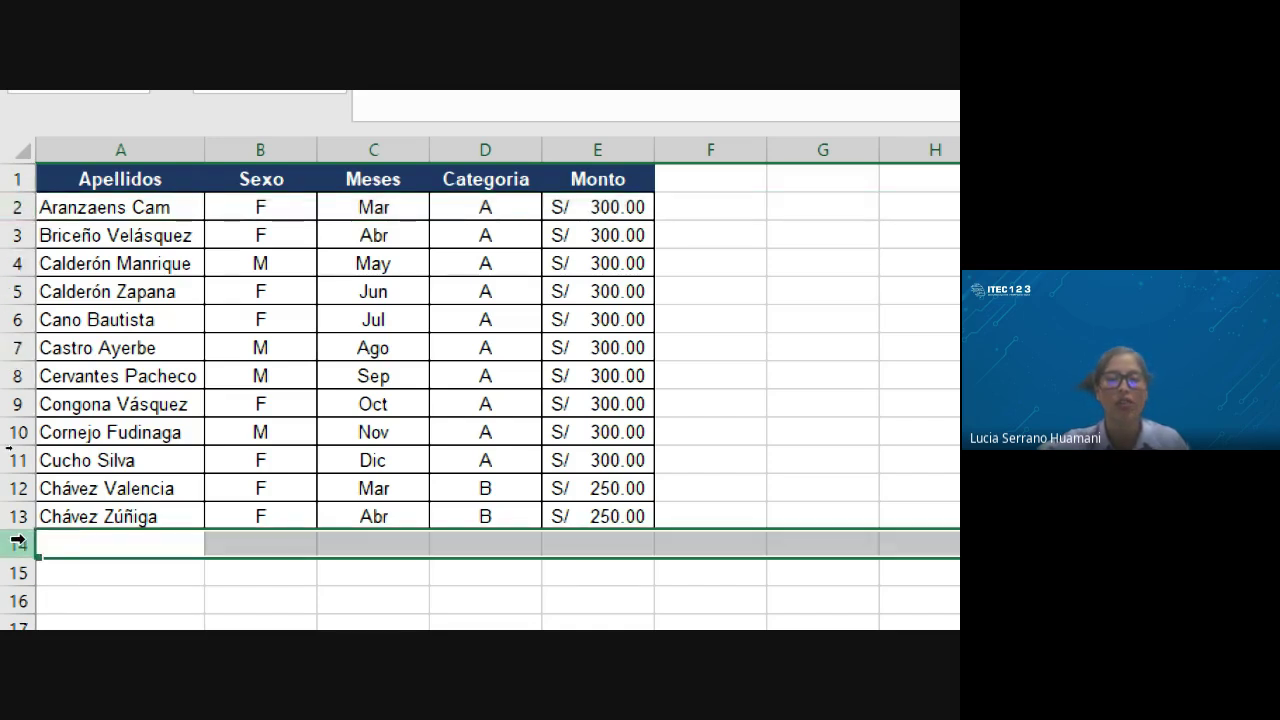
click(70, 545)
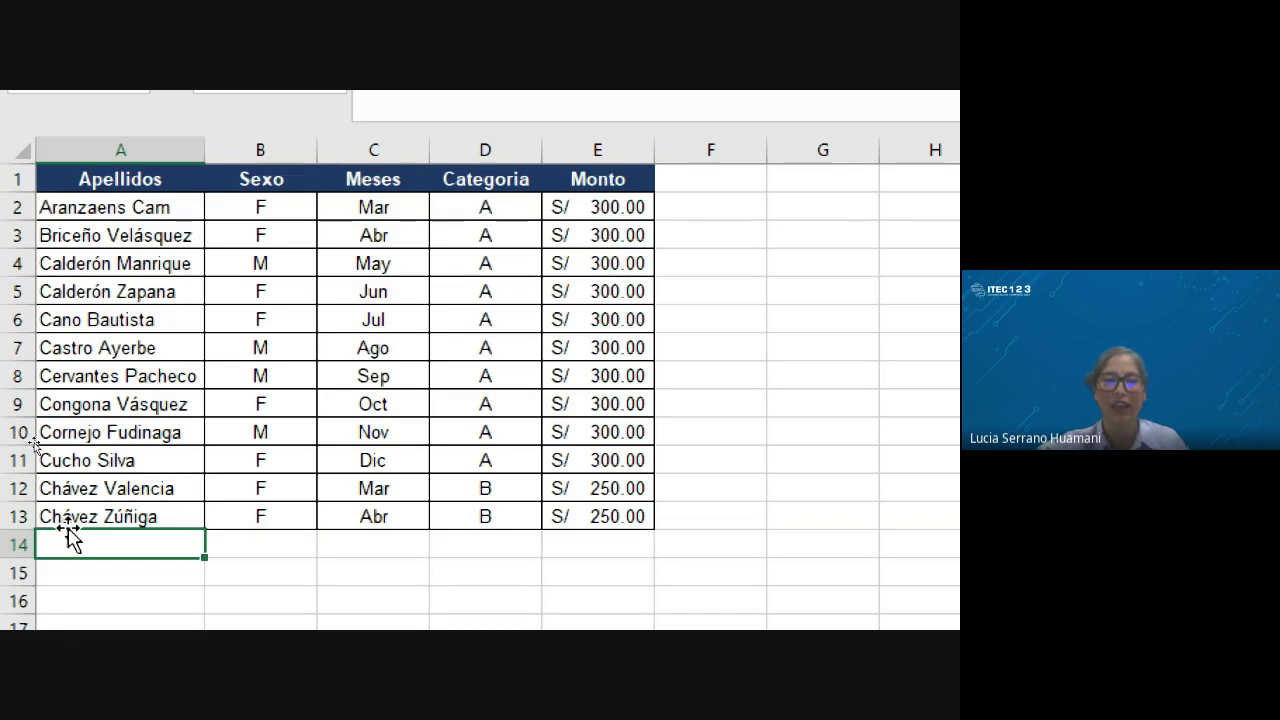
click(86, 516)
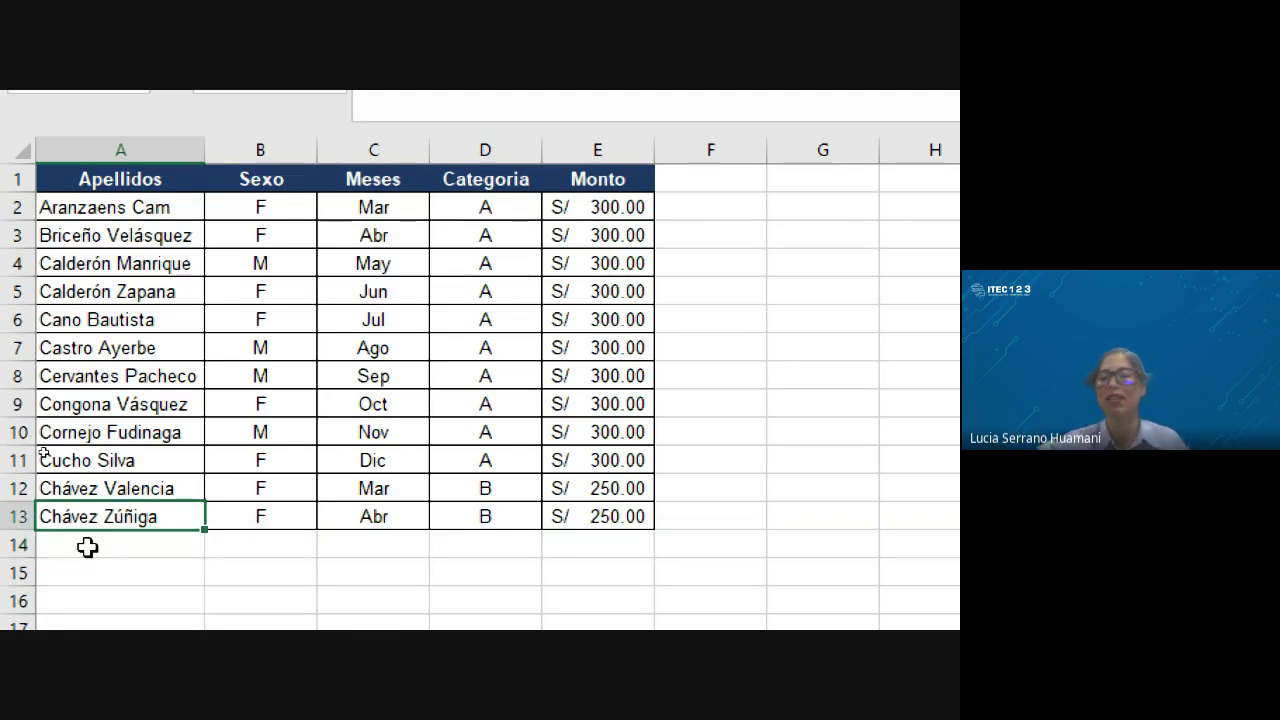
click(87, 546)
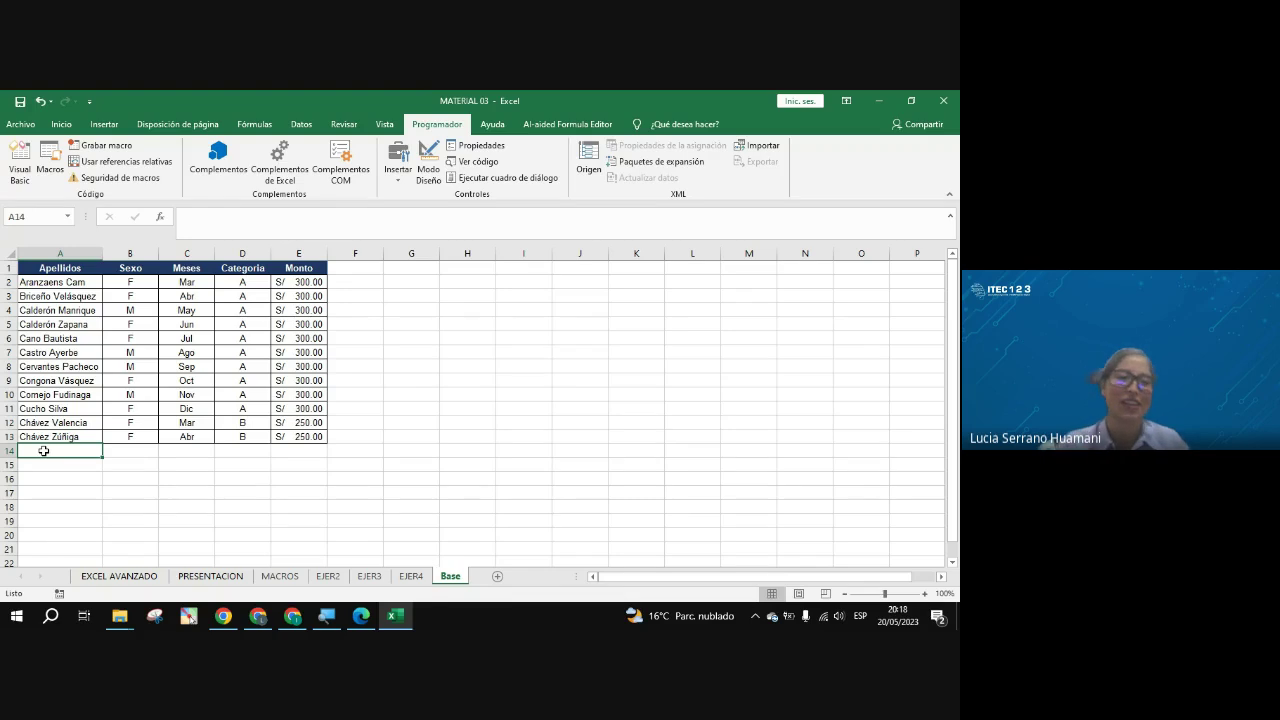
Step: Select the EJER4 form values from Apellidos downward and compare them with the Base sheet
click(411, 576)
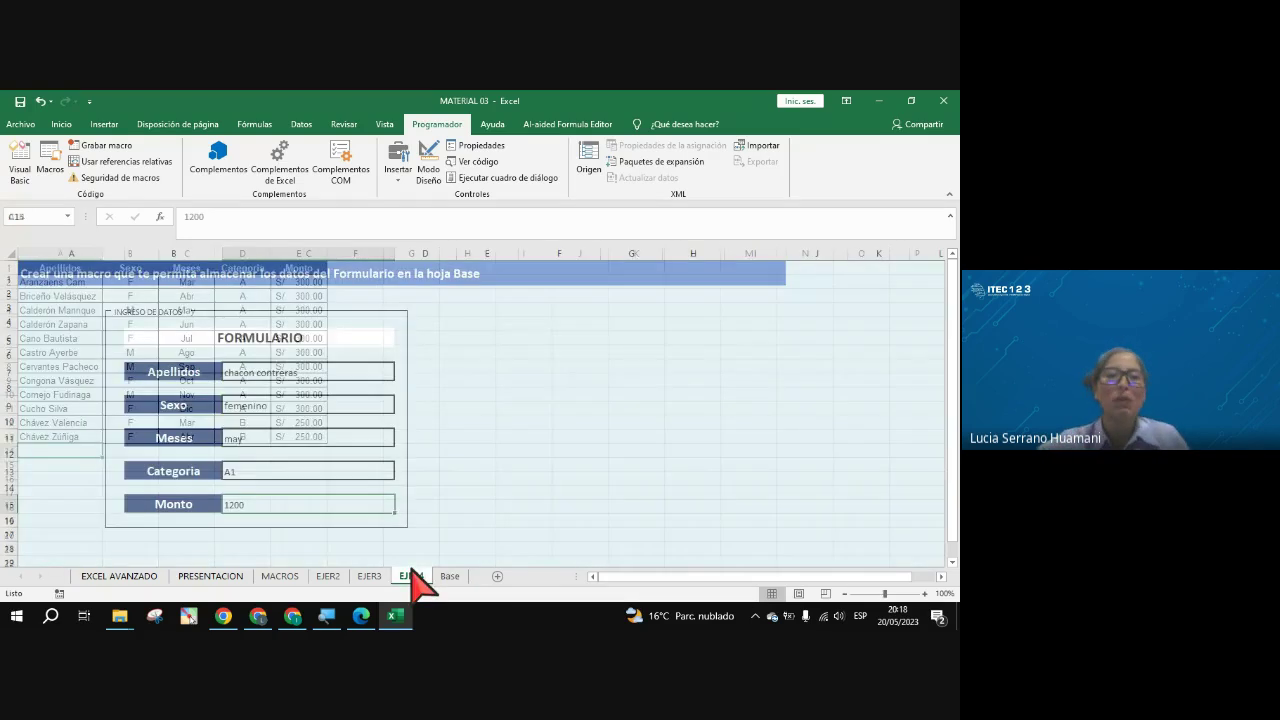
click(309, 443)
click(291, 402)
click(275, 368)
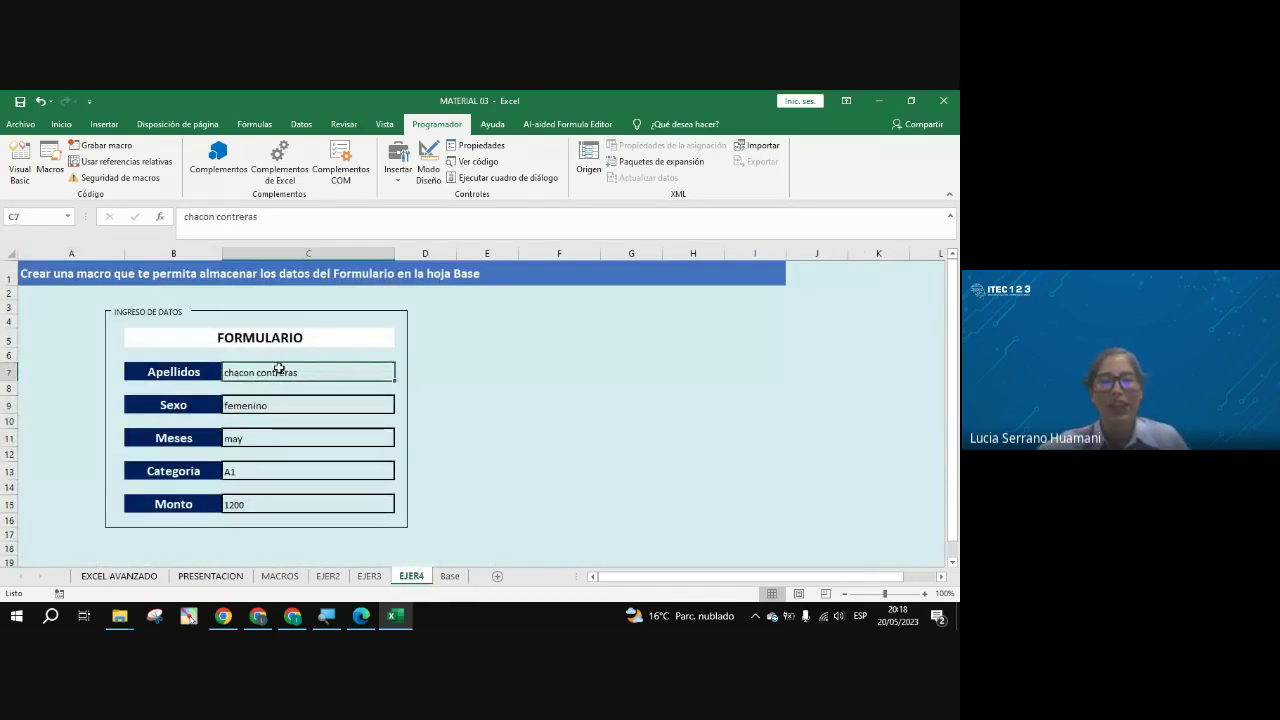
drag(300, 373, 320, 508)
click(449, 577)
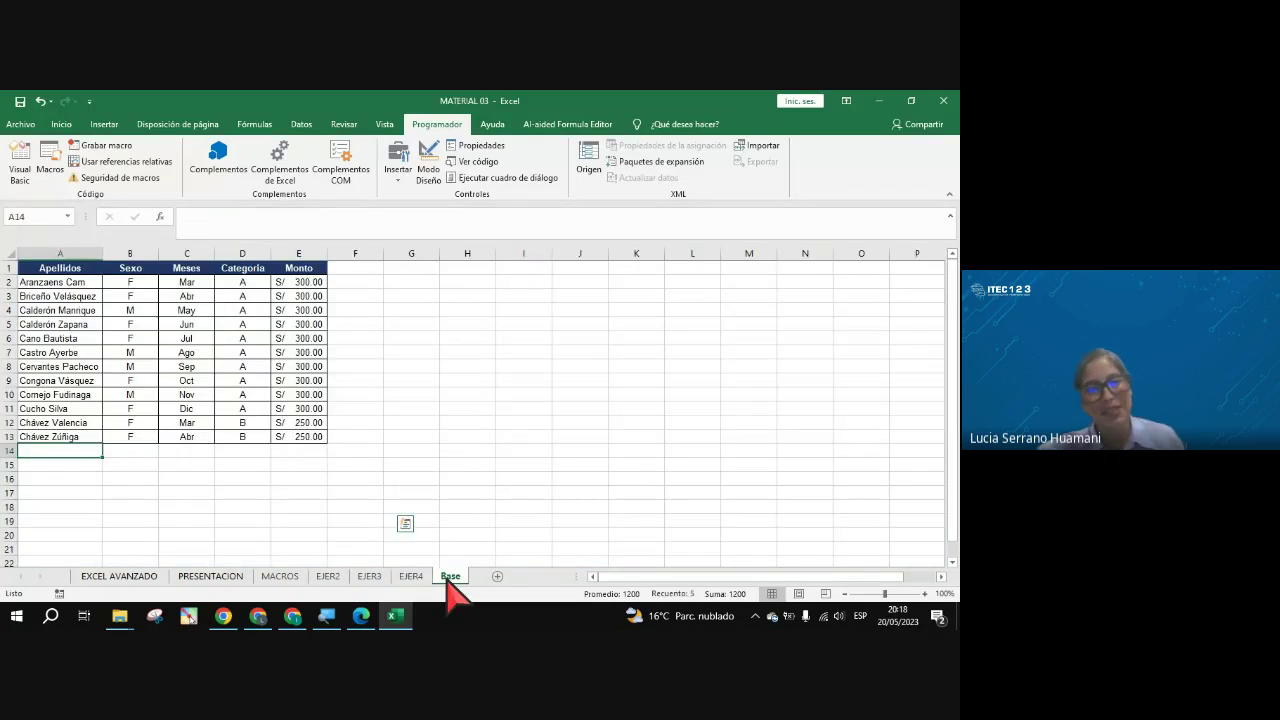
Step: Multi-select form cells C7, C9, C11, C13 and C15, then view the Base table
click(405, 575)
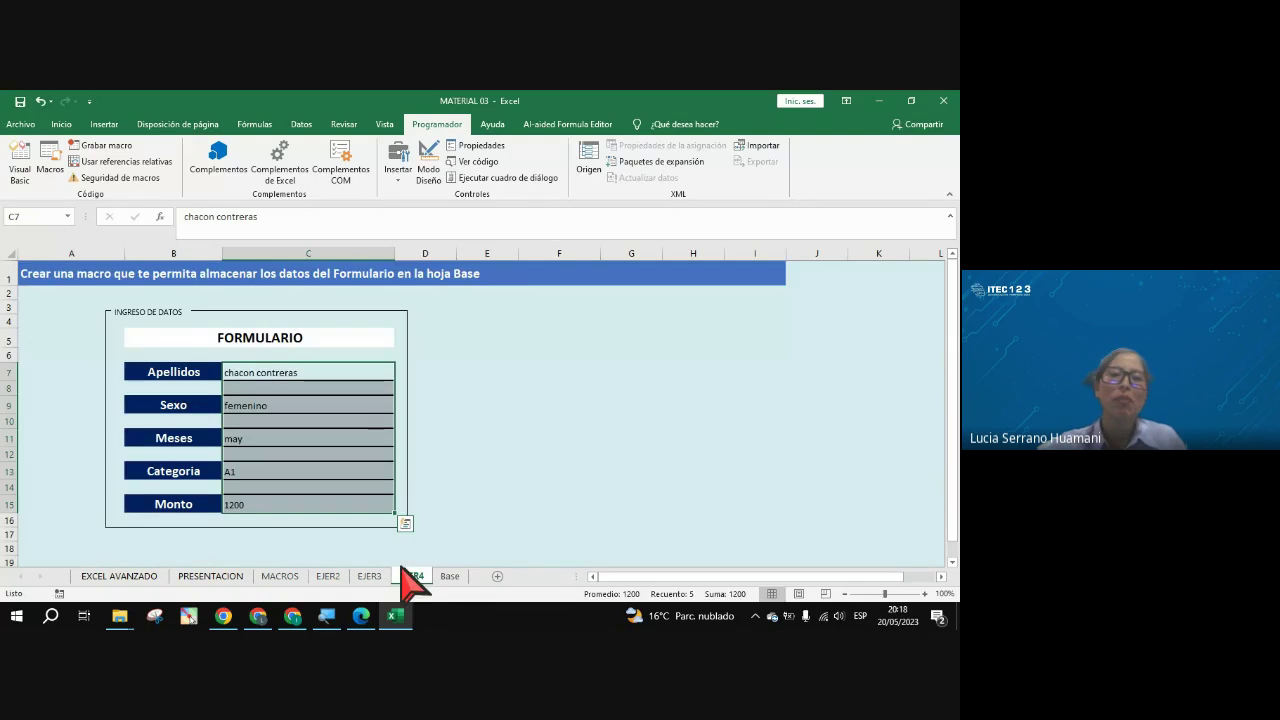
click(323, 377)
click(329, 408)
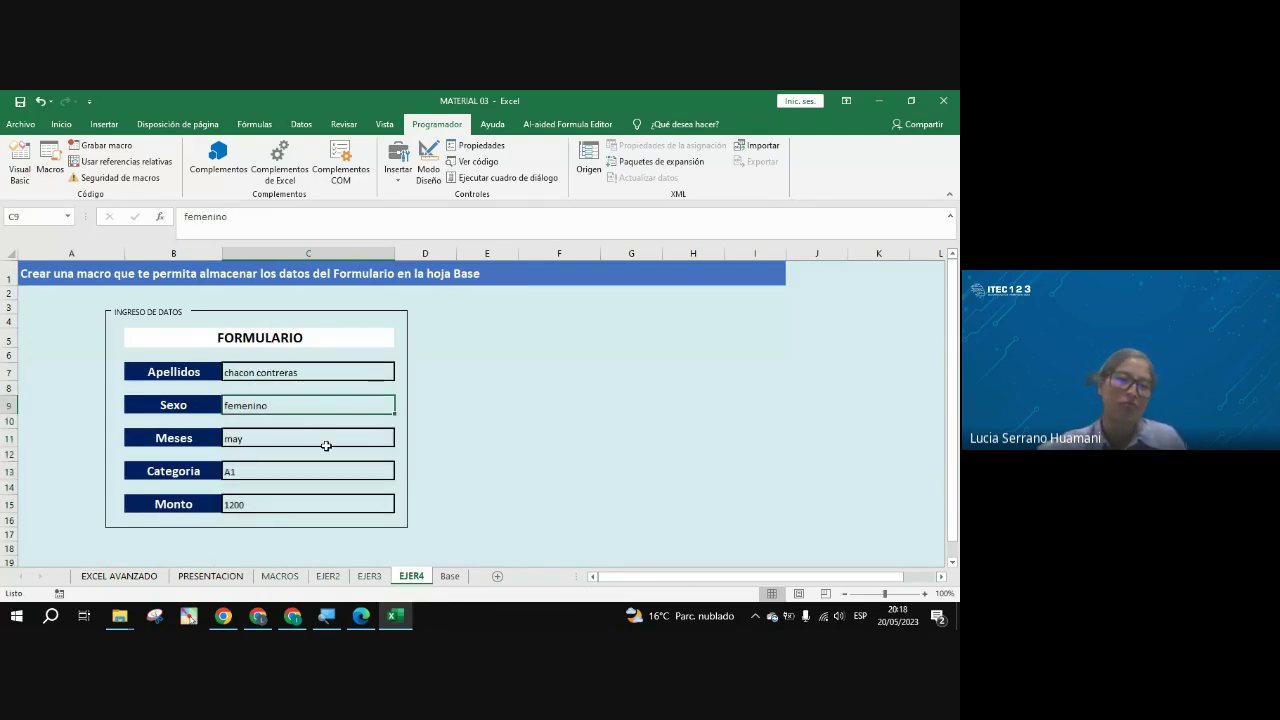
click(342, 385)
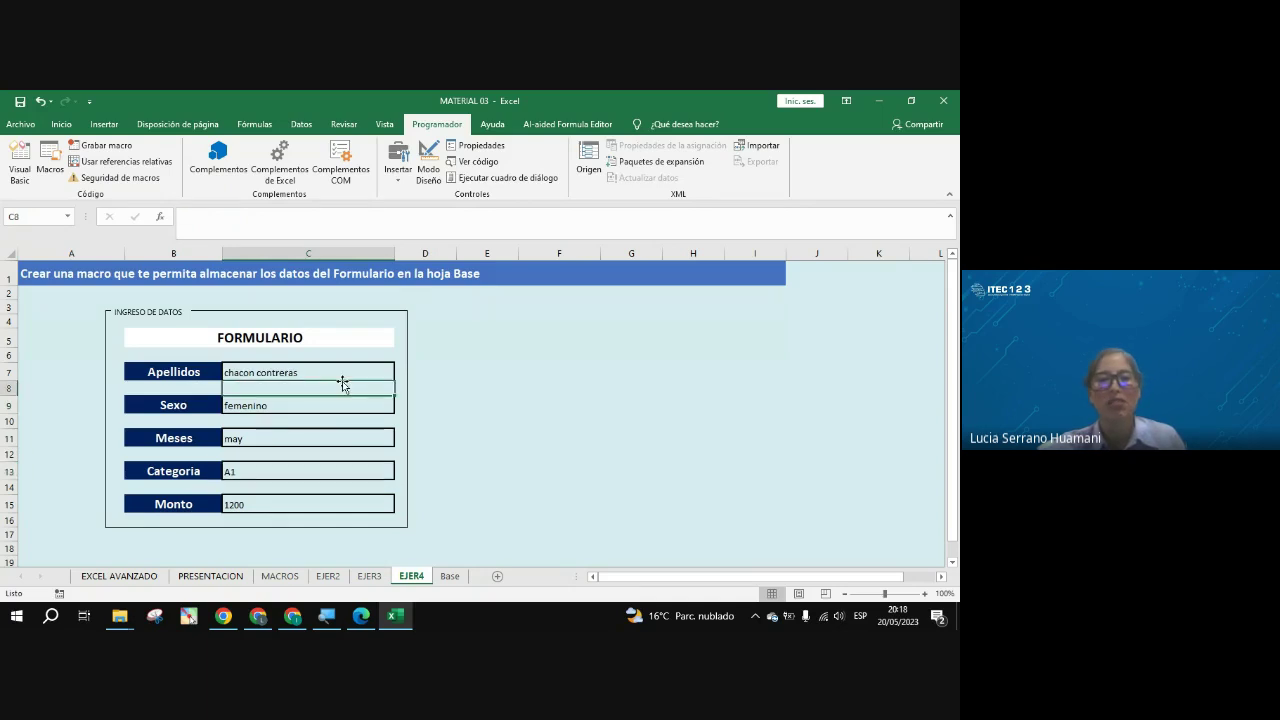
click(336, 372)
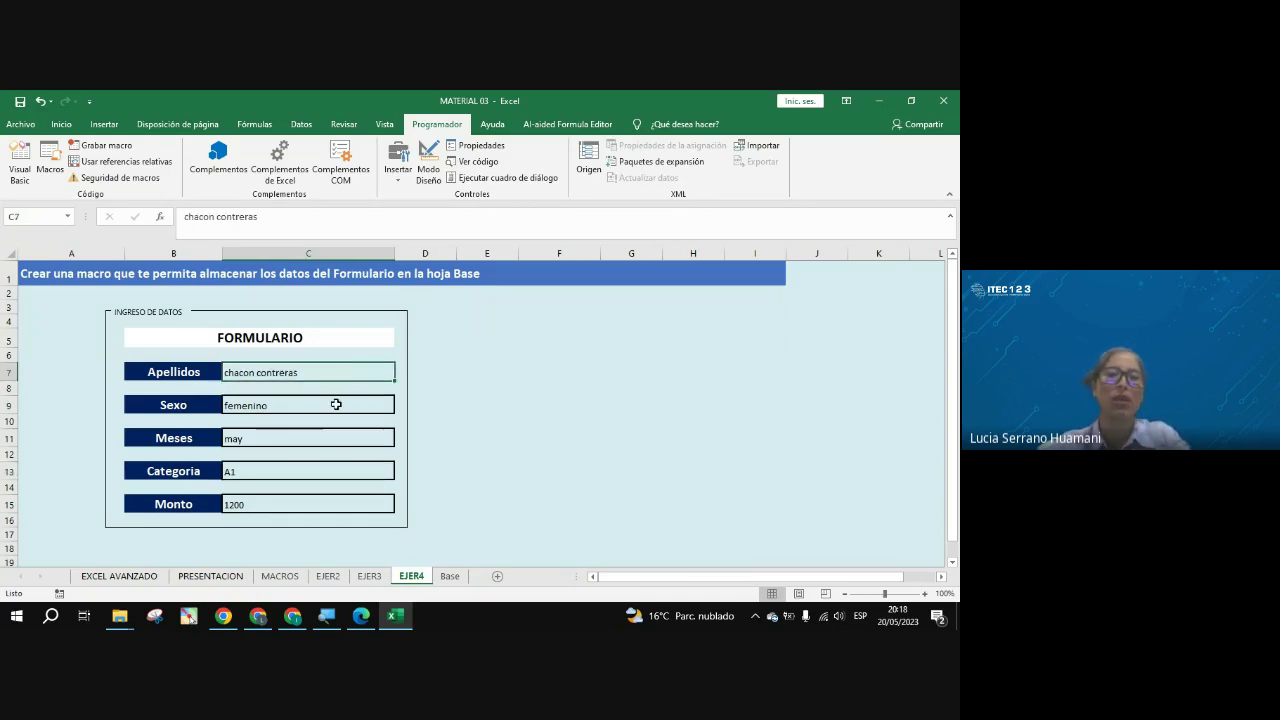
ctrl+click(336, 404)
ctrl+click(314, 447)
ctrl+click(304, 472)
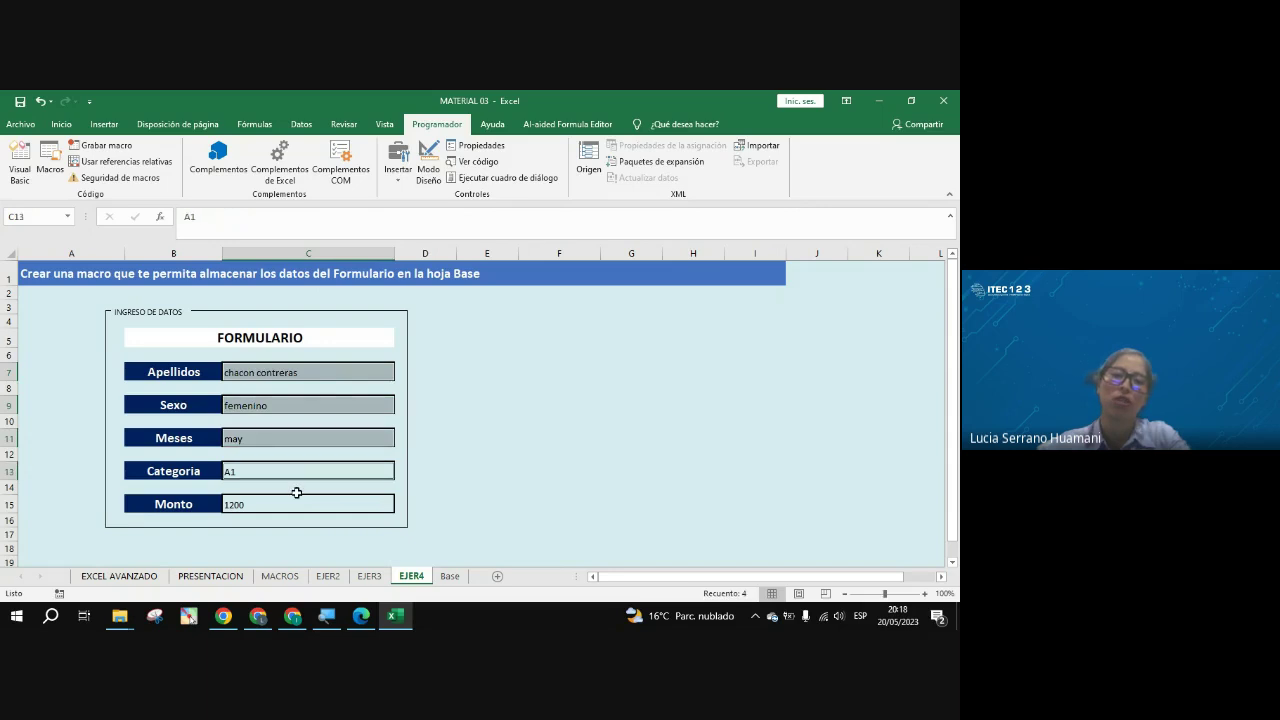
ctrl+click(296, 502)
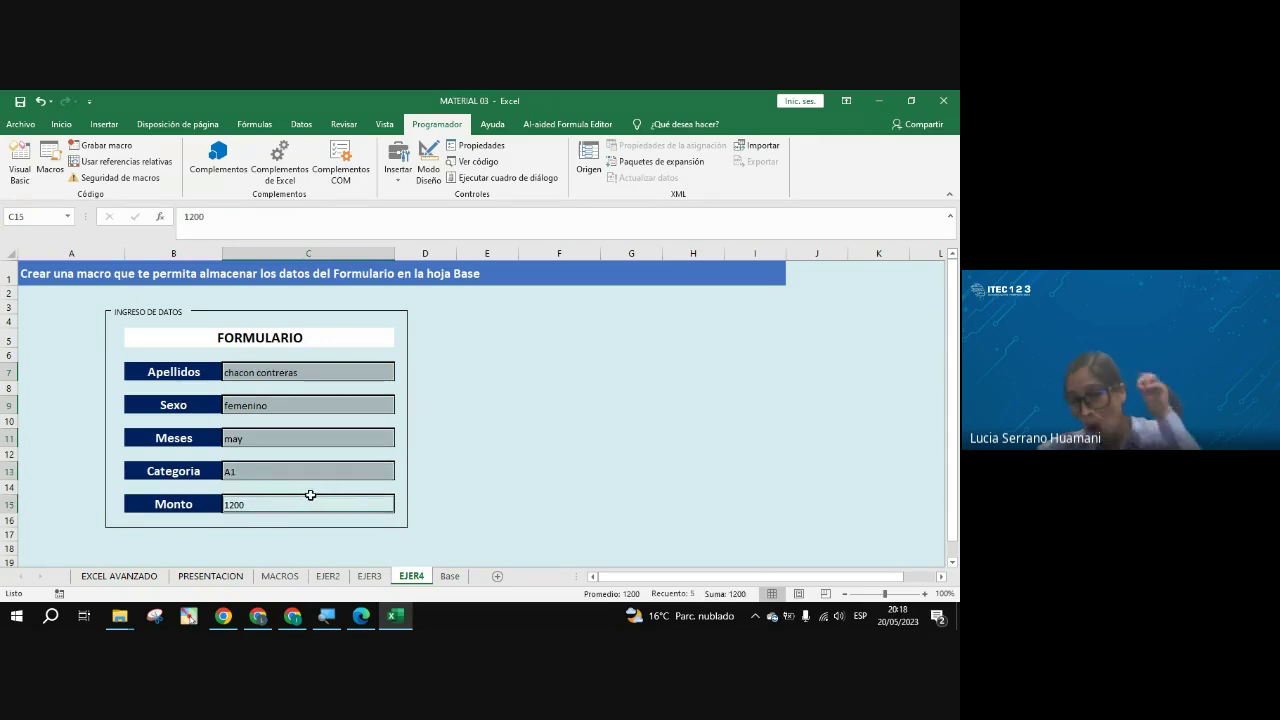
click(446, 579)
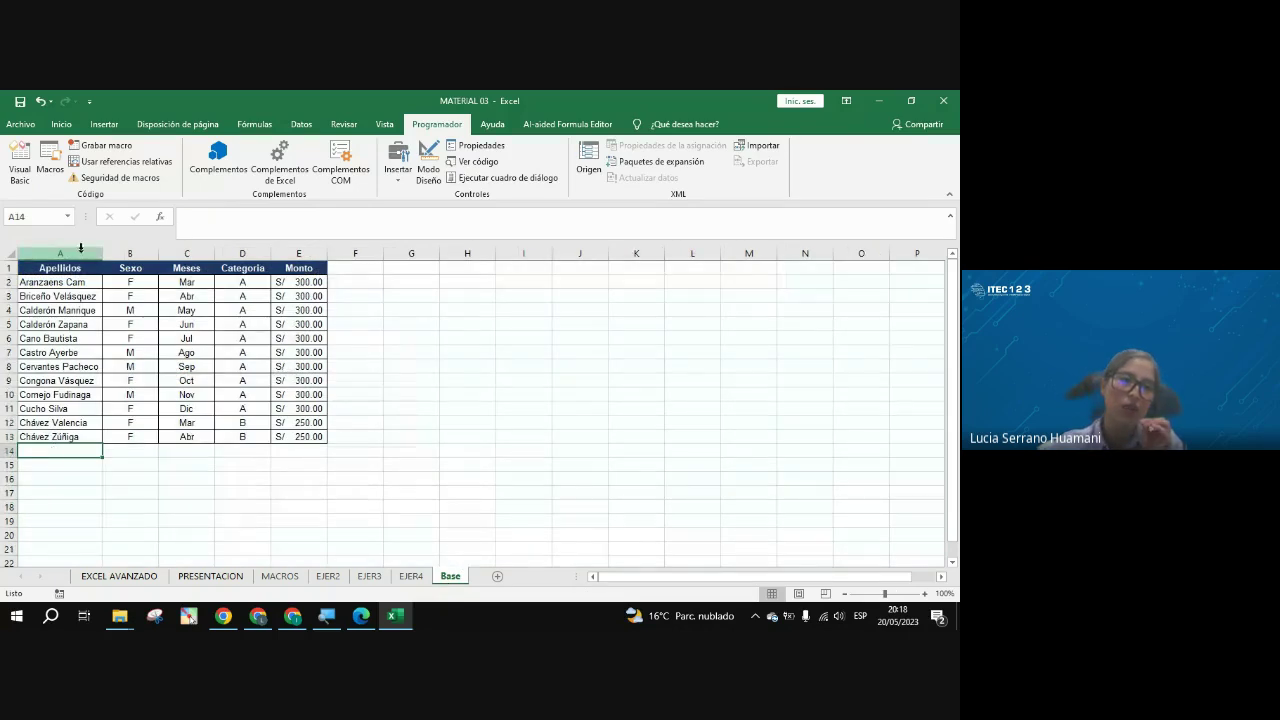
Step: Inspect empty cell A14 on Base, select form values C7:C15 on EJER4, and toggle between sheets
right_click(41, 453)
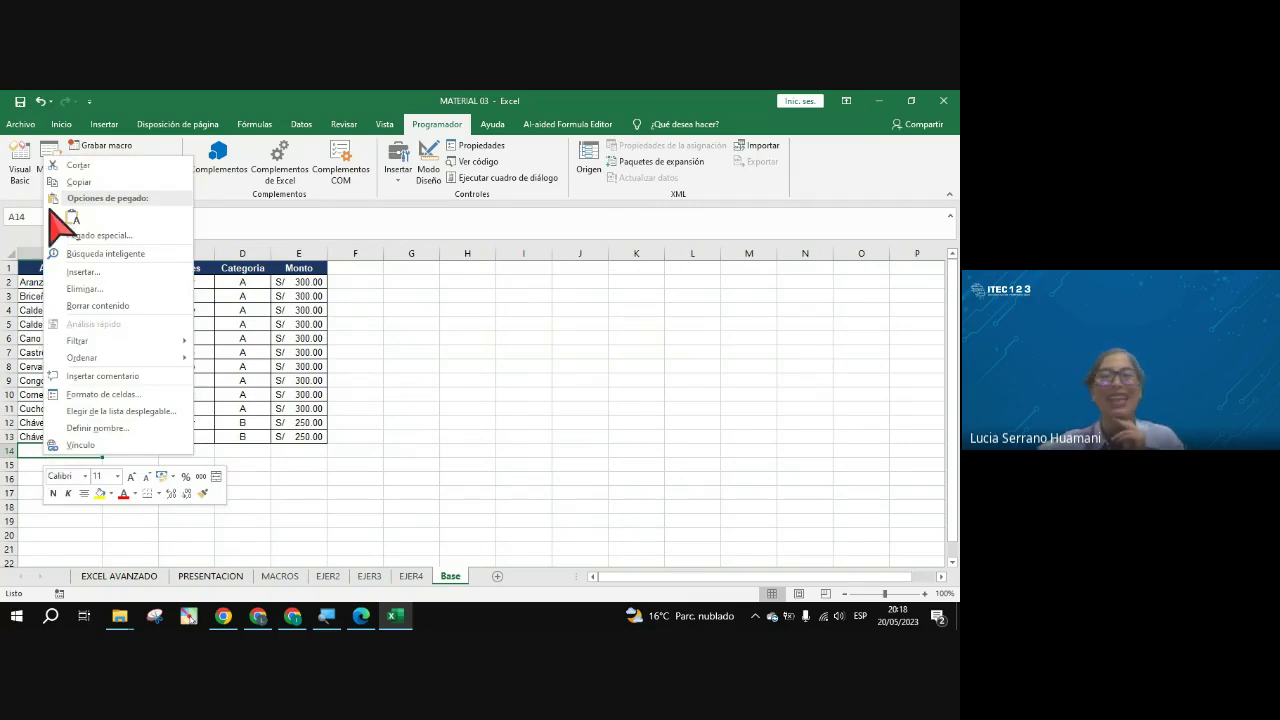
click(251, 441)
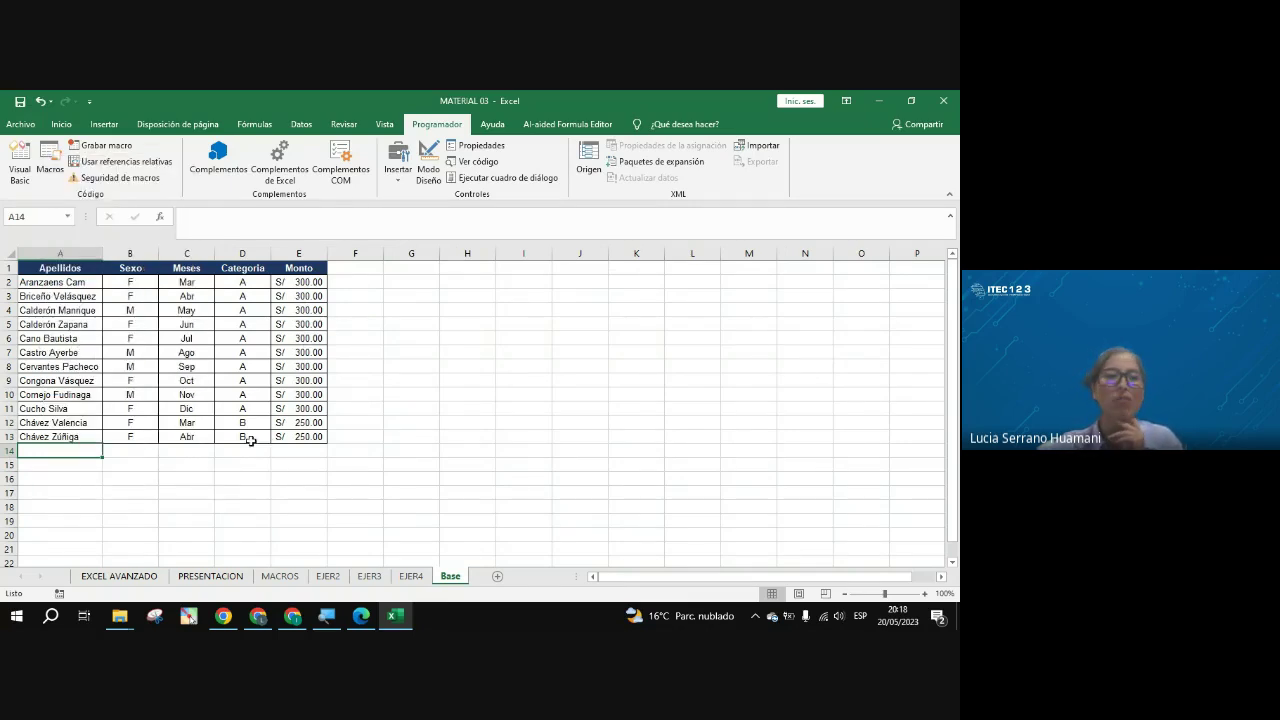
click(411, 576)
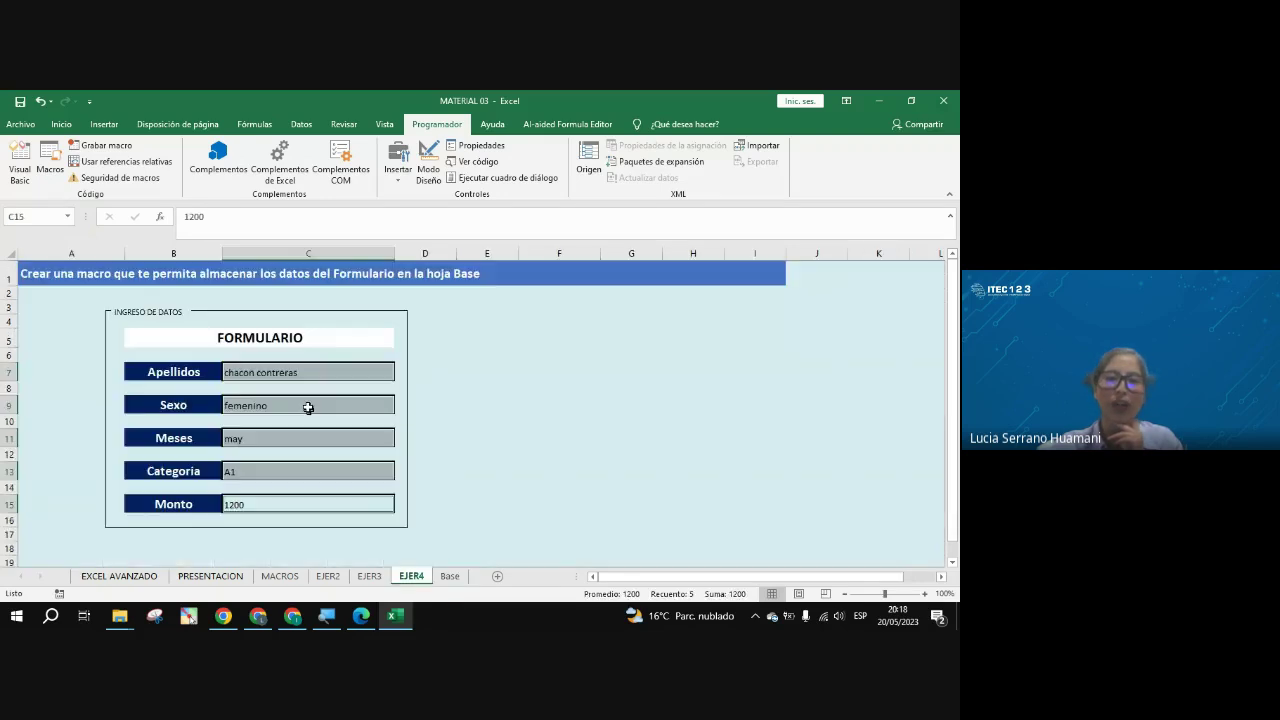
click(295, 378)
click(291, 401)
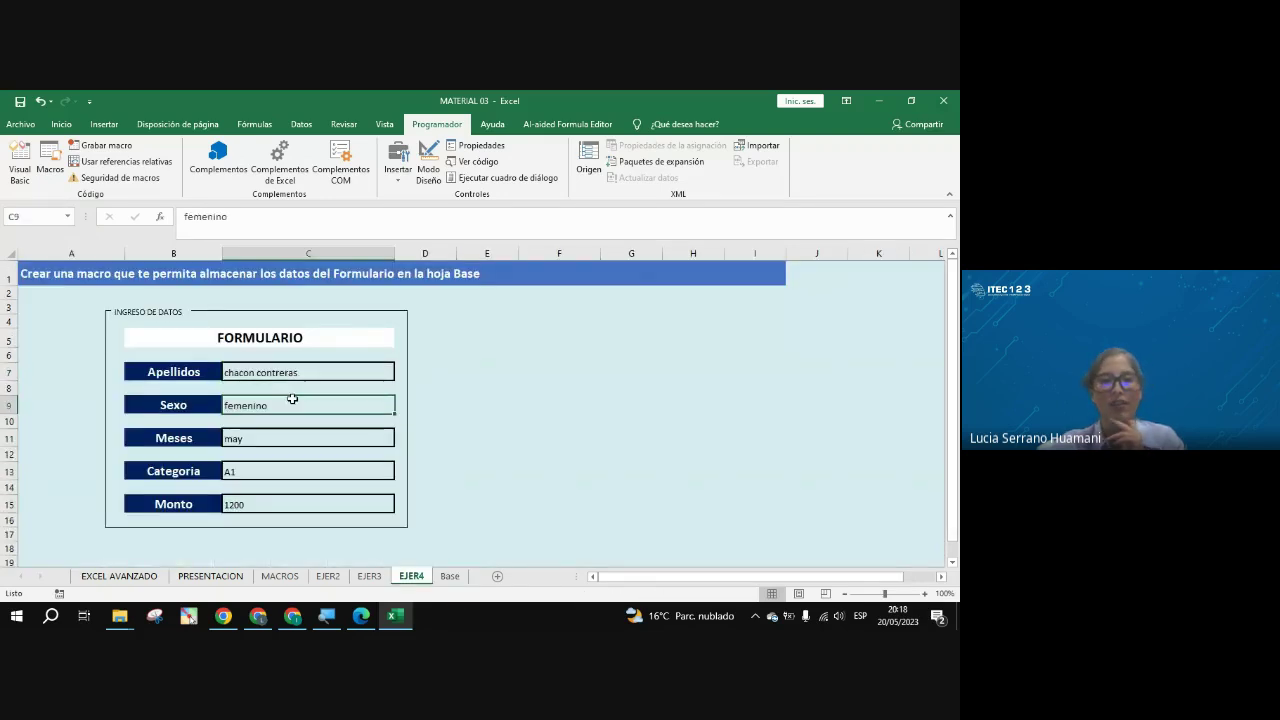
click(287, 439)
click(299, 478)
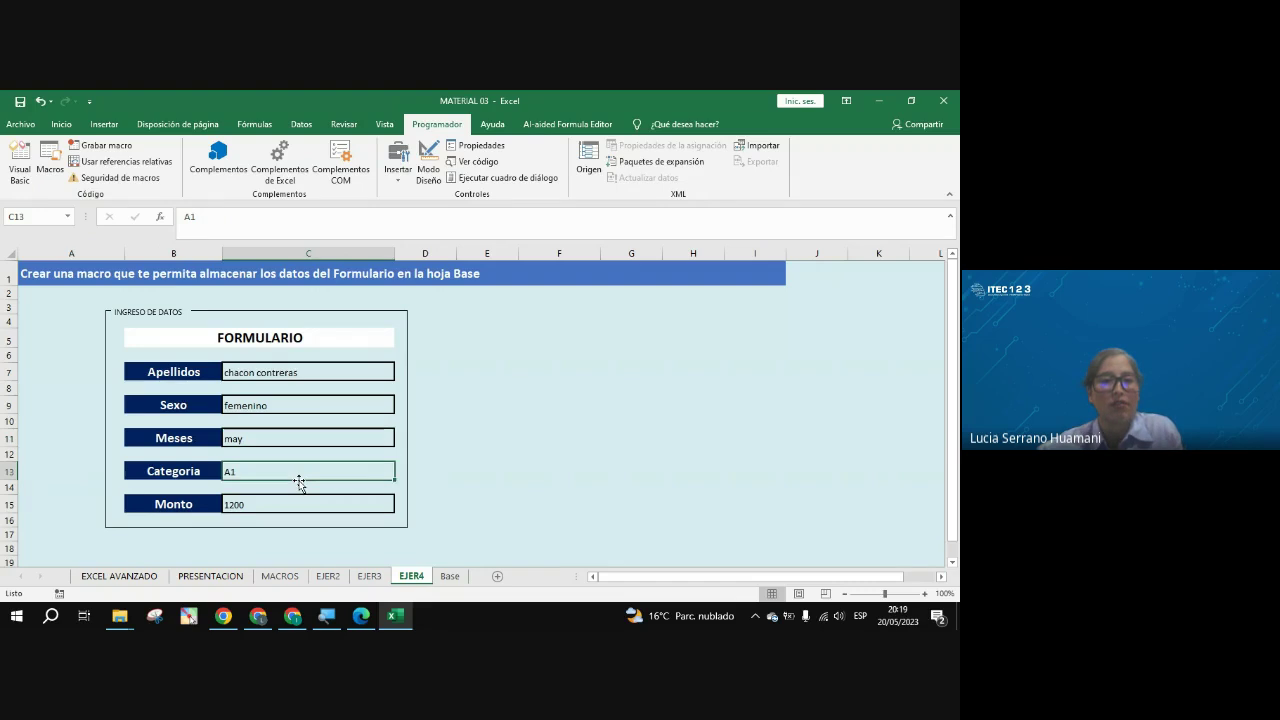
drag(290, 372, 290, 508)
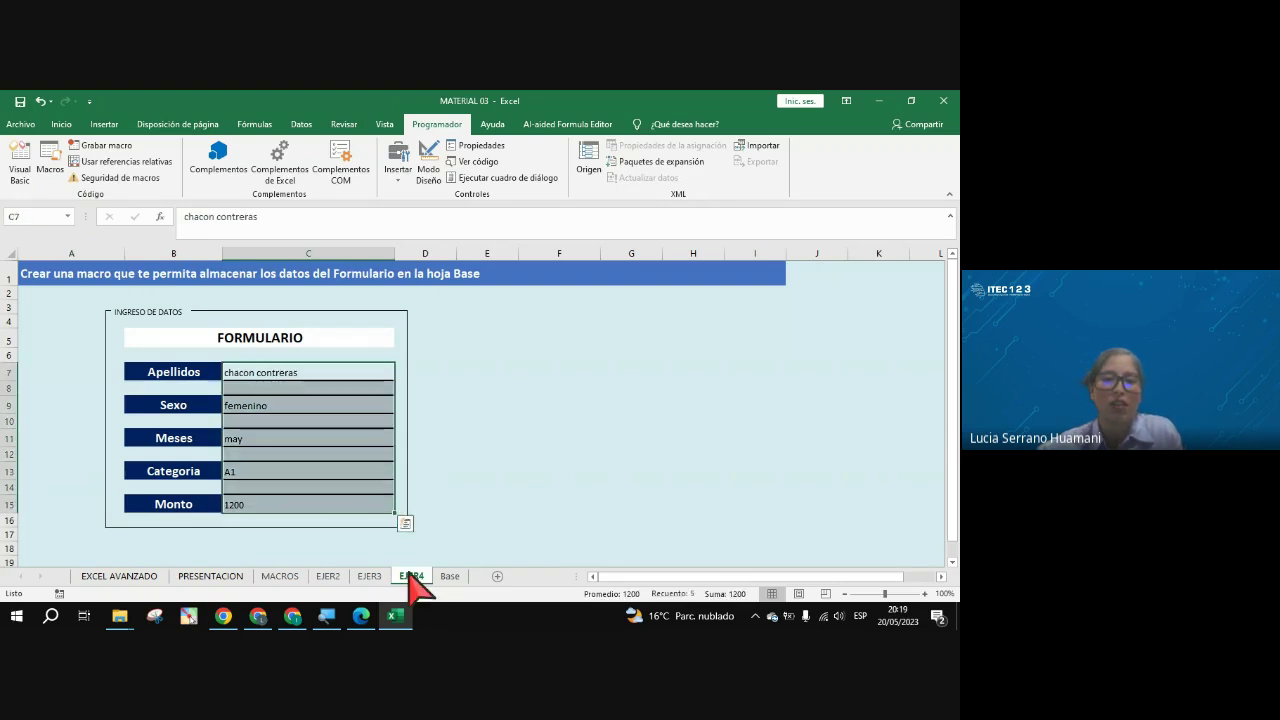
click(449, 576)
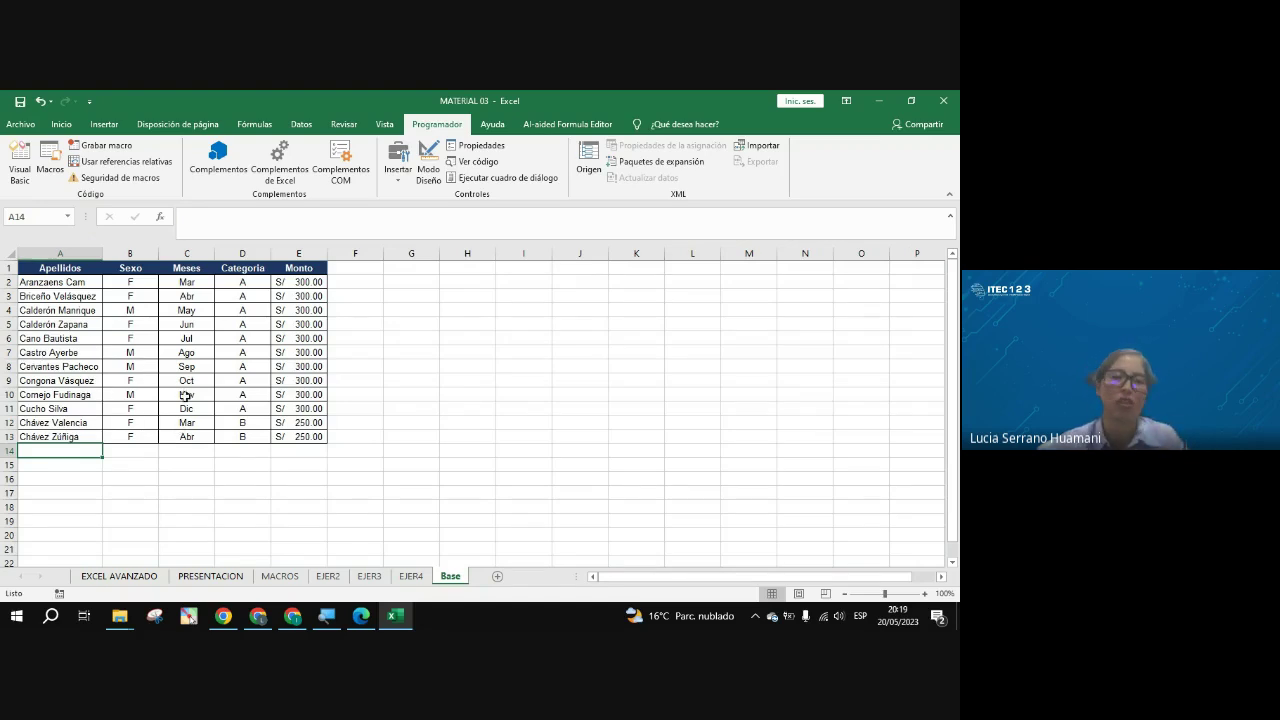
click(410, 576)
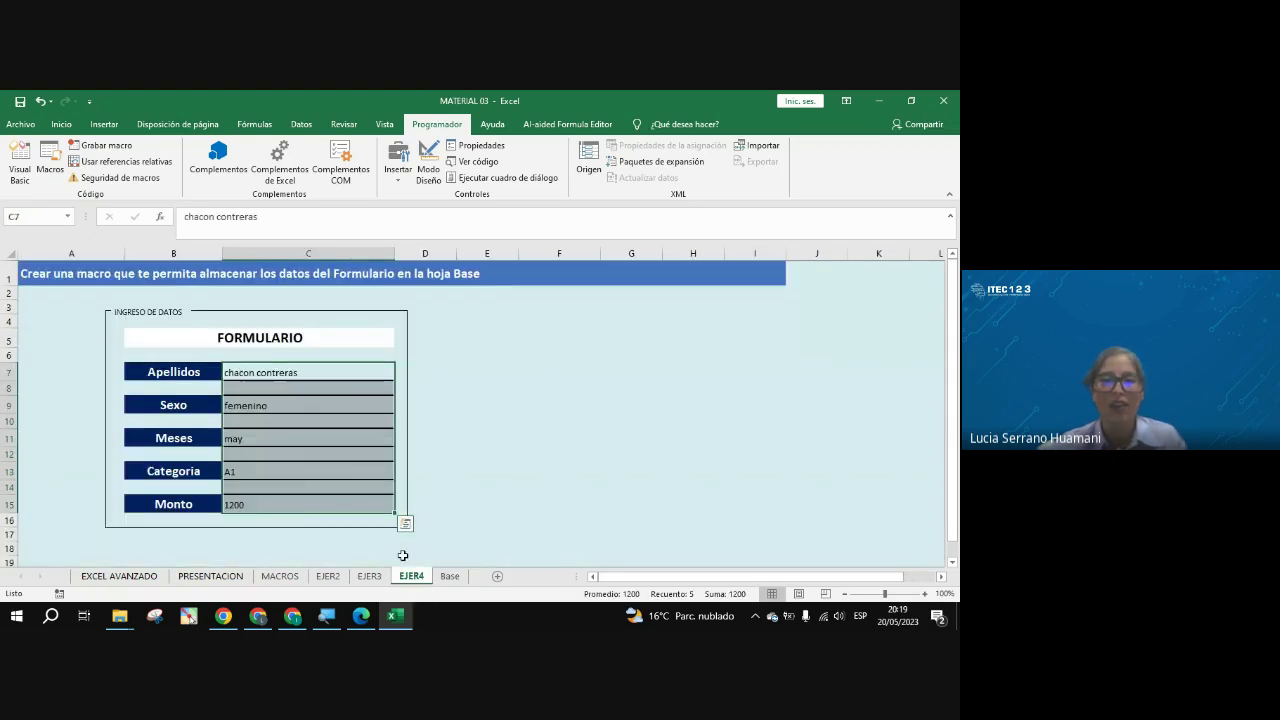
Step: Step across the empty row 14 cells B14 through D14 on the Base table
click(449, 576)
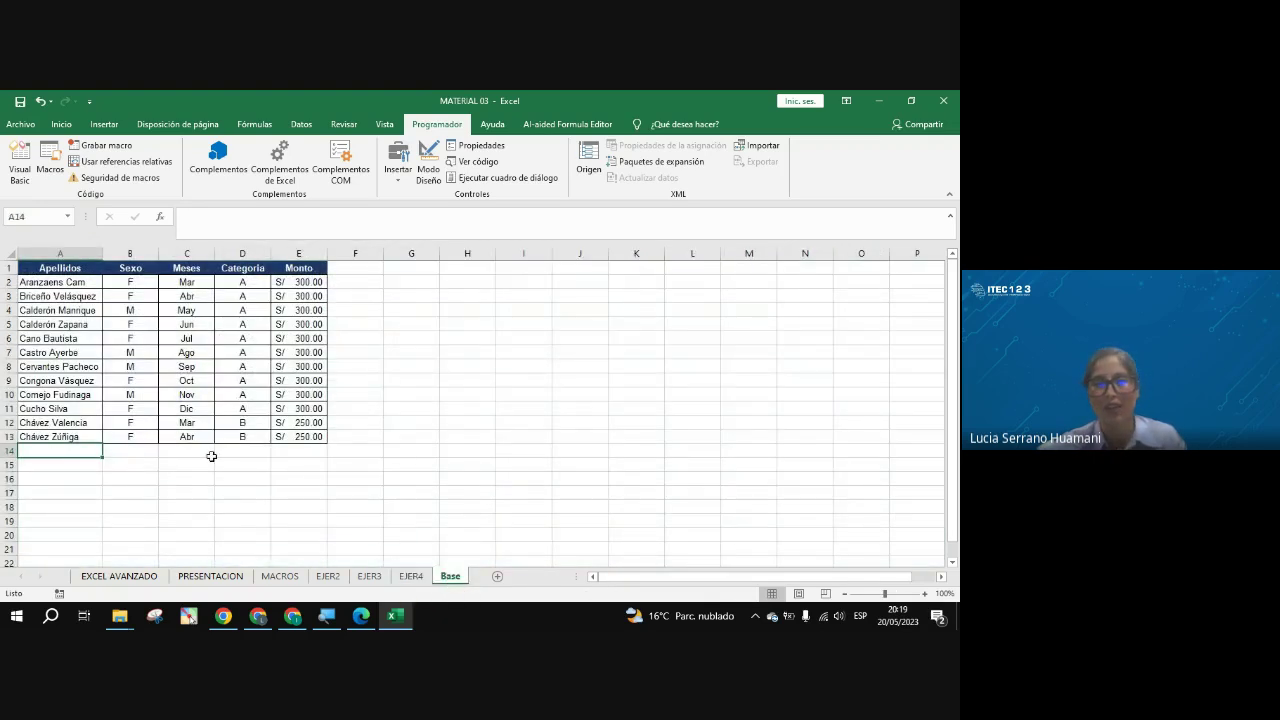
click(153, 456)
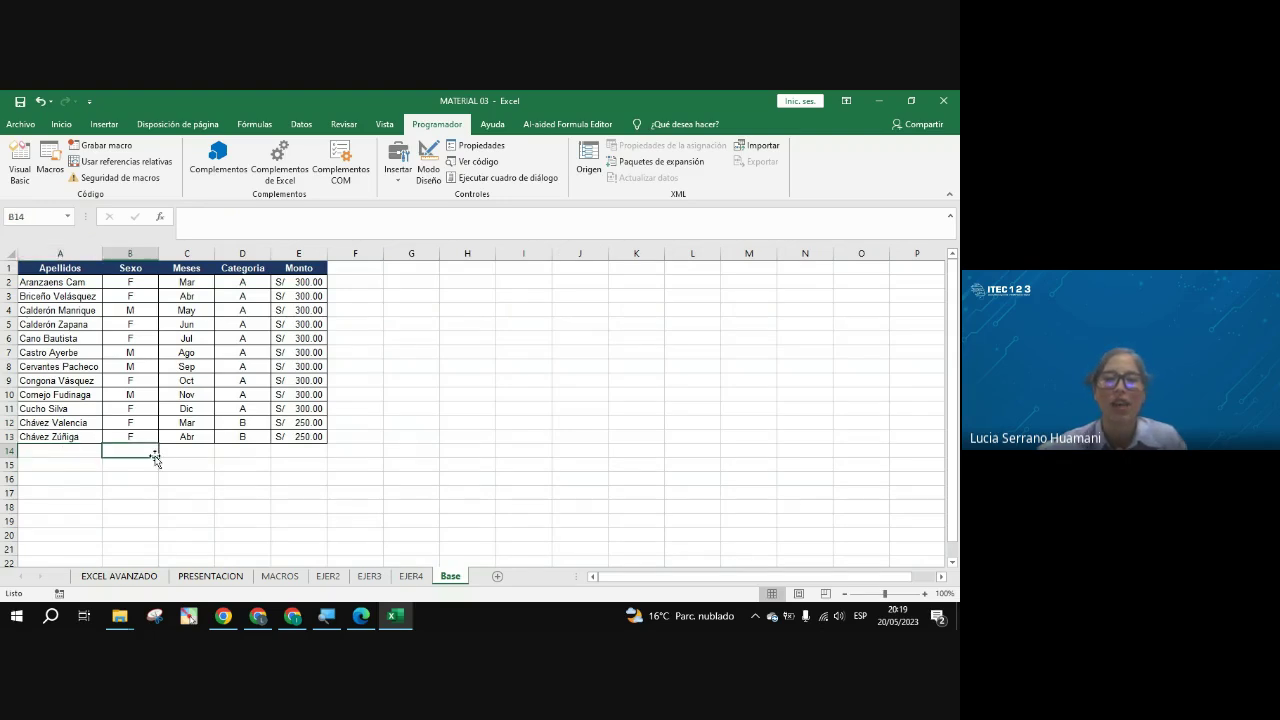
click(200, 452)
key(Right)
key(Right)
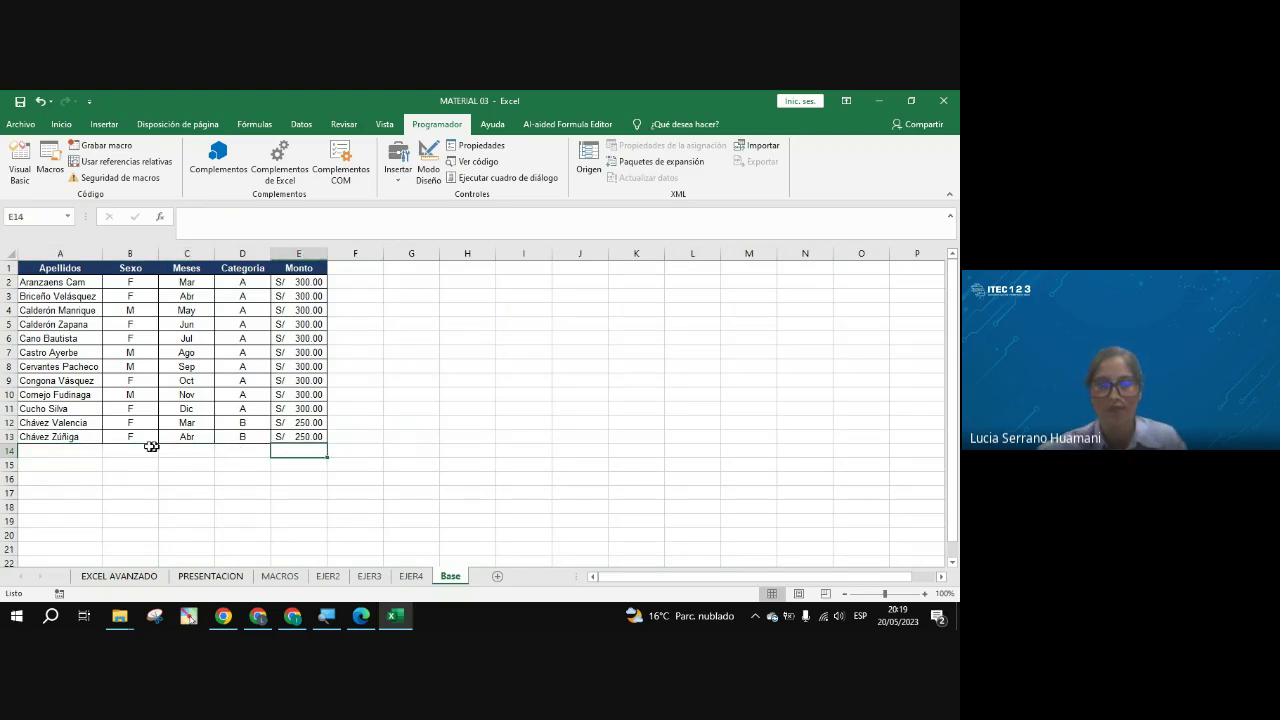
key(Home)
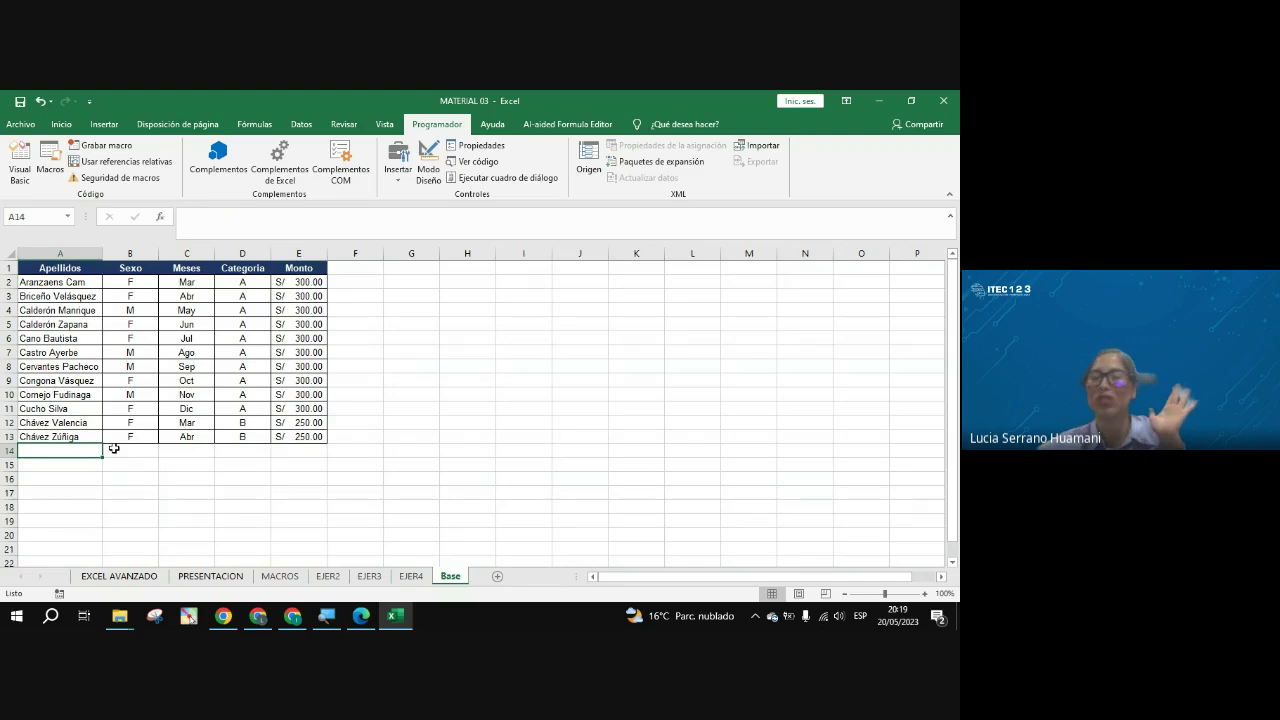
click(128, 462)
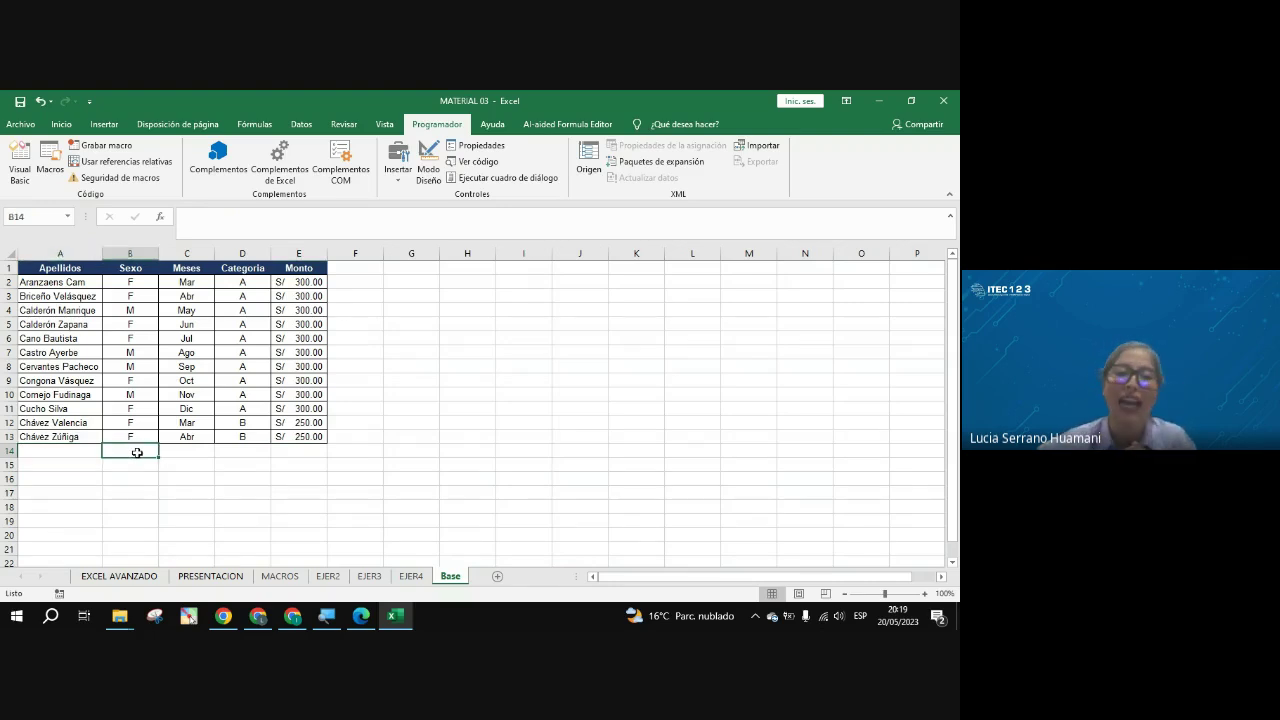
click(195, 461)
click(186, 447)
key(Right)
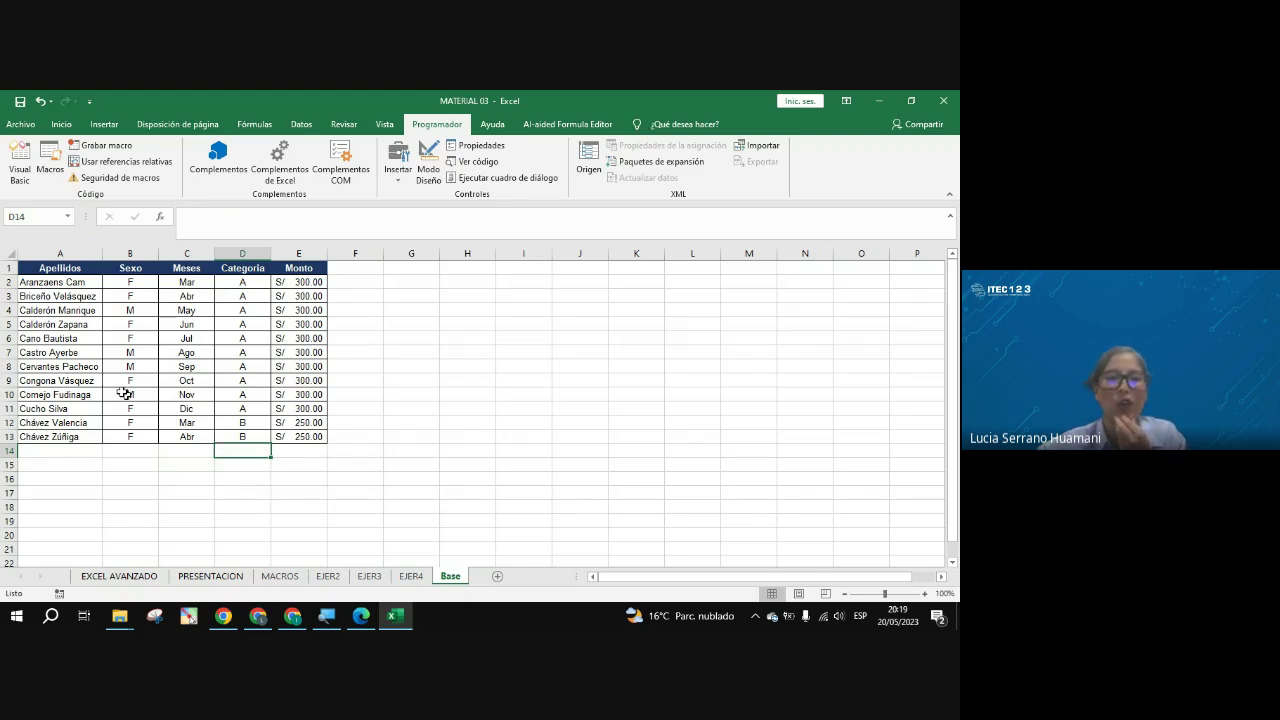
Step: Step through the first surnames in column A and bring up the Google Meet call
click(78, 307)
click(76, 292)
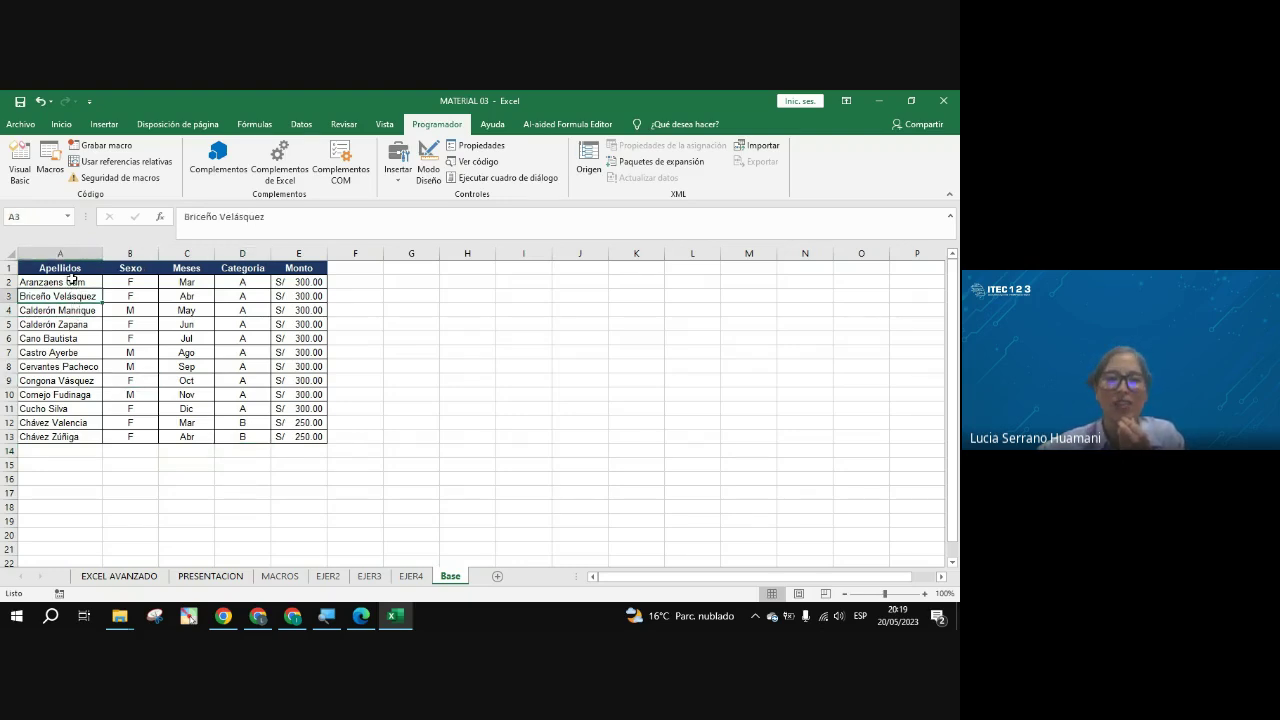
click(74, 282)
click(90, 311)
key(Up)
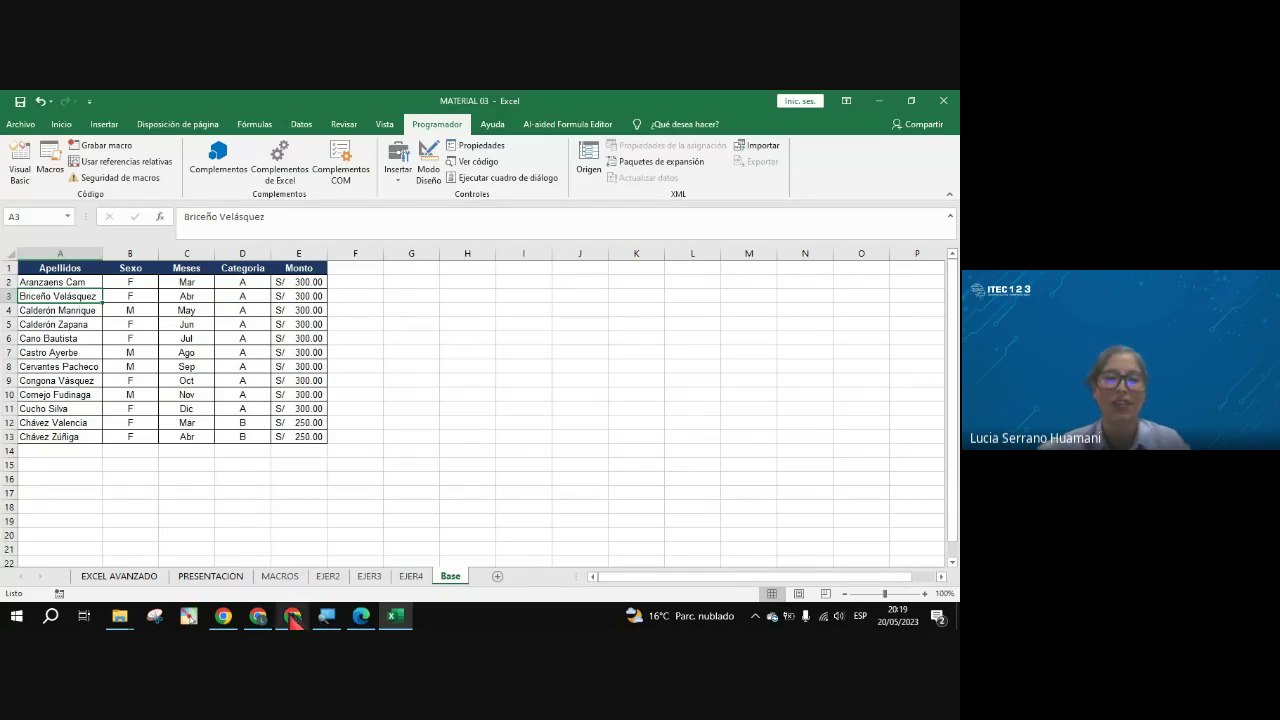
click(259, 616)
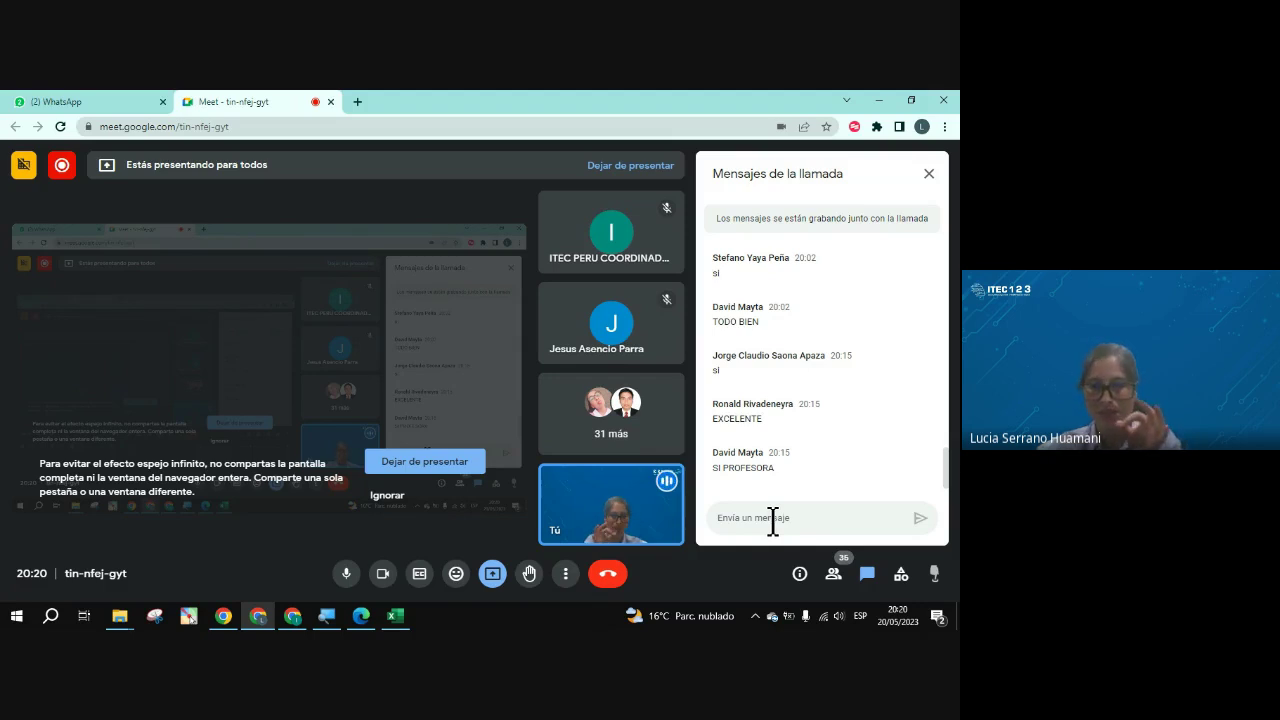
Step: Mute the presenter's microphone and turn off the camera in the Google Meet toolbar
click(346, 573)
click(382, 573)
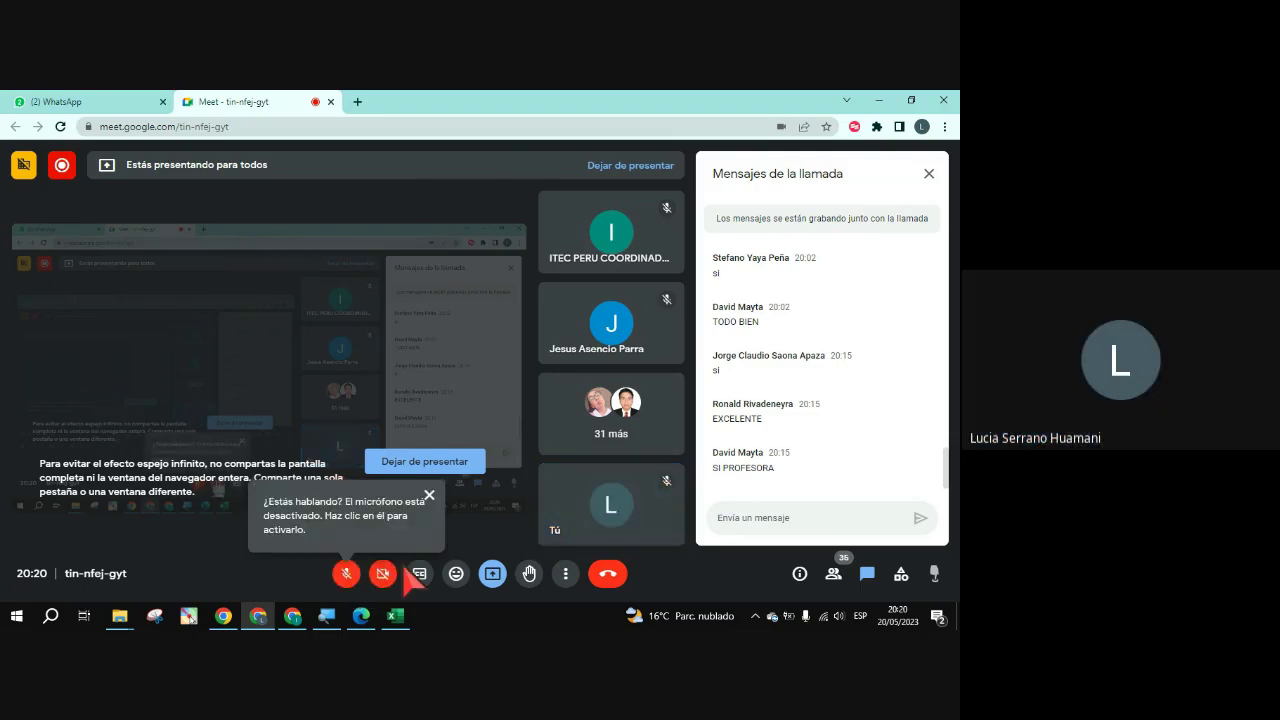
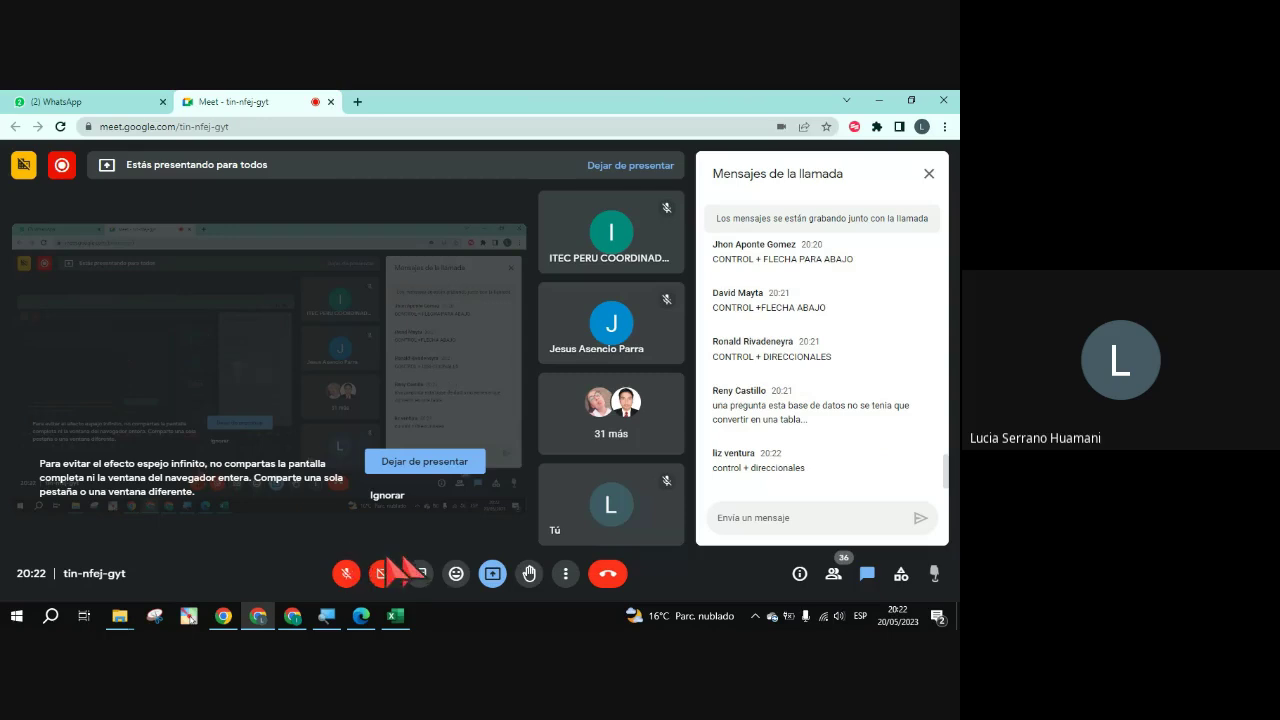
Step: Turn on the Meet microphone and camera, check the chat, then switch to the MATERIAL 03 workbook
click(347, 572)
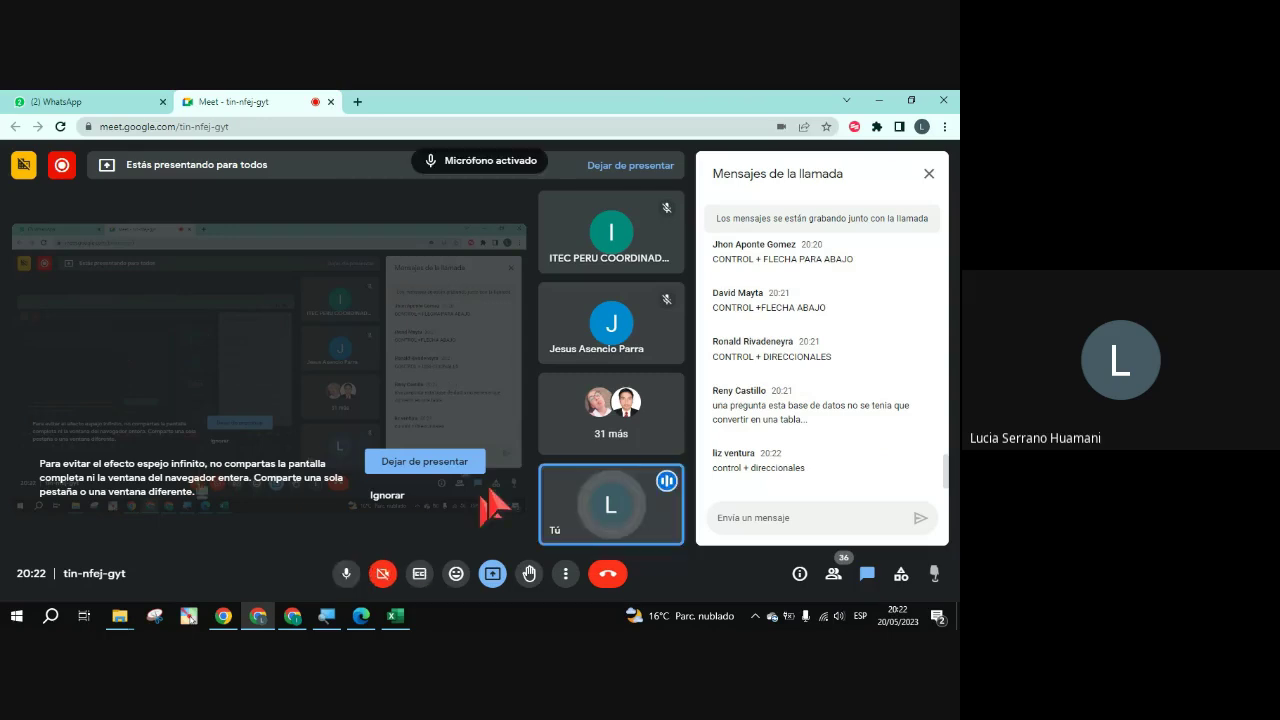
click(383, 574)
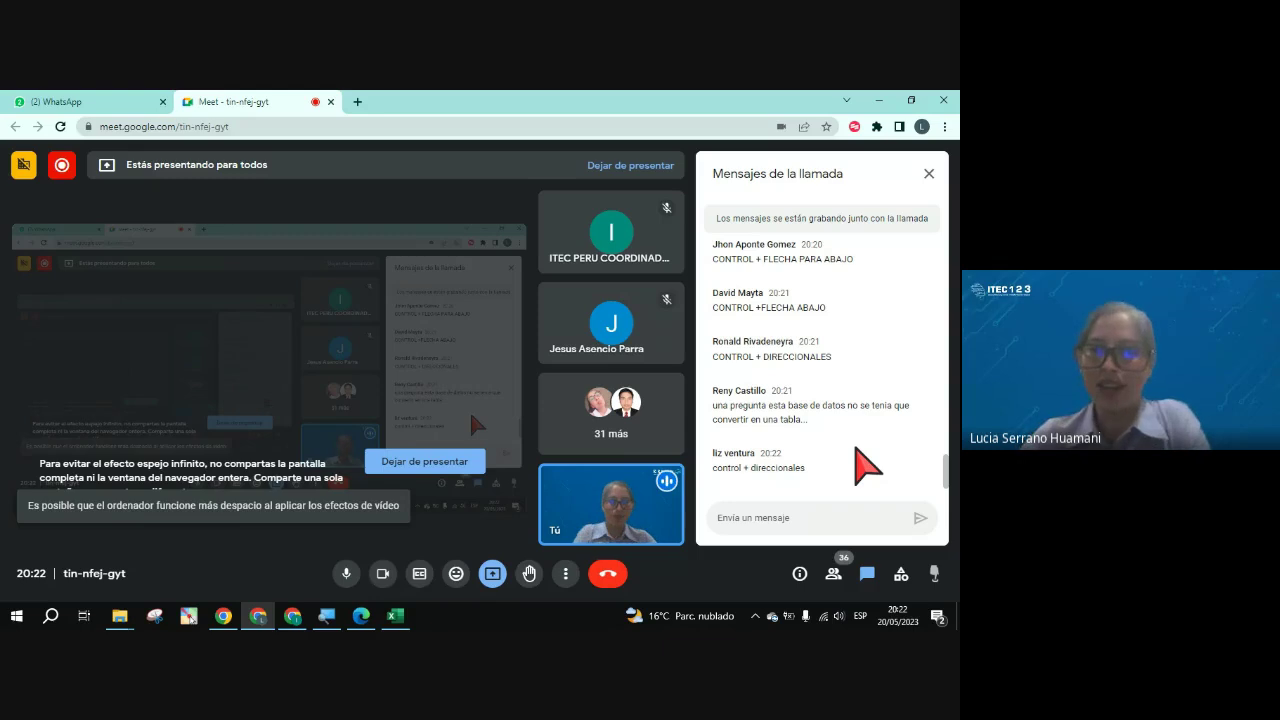
scroll(855, 448, up, 2)
scroll(855, 448, up, 1)
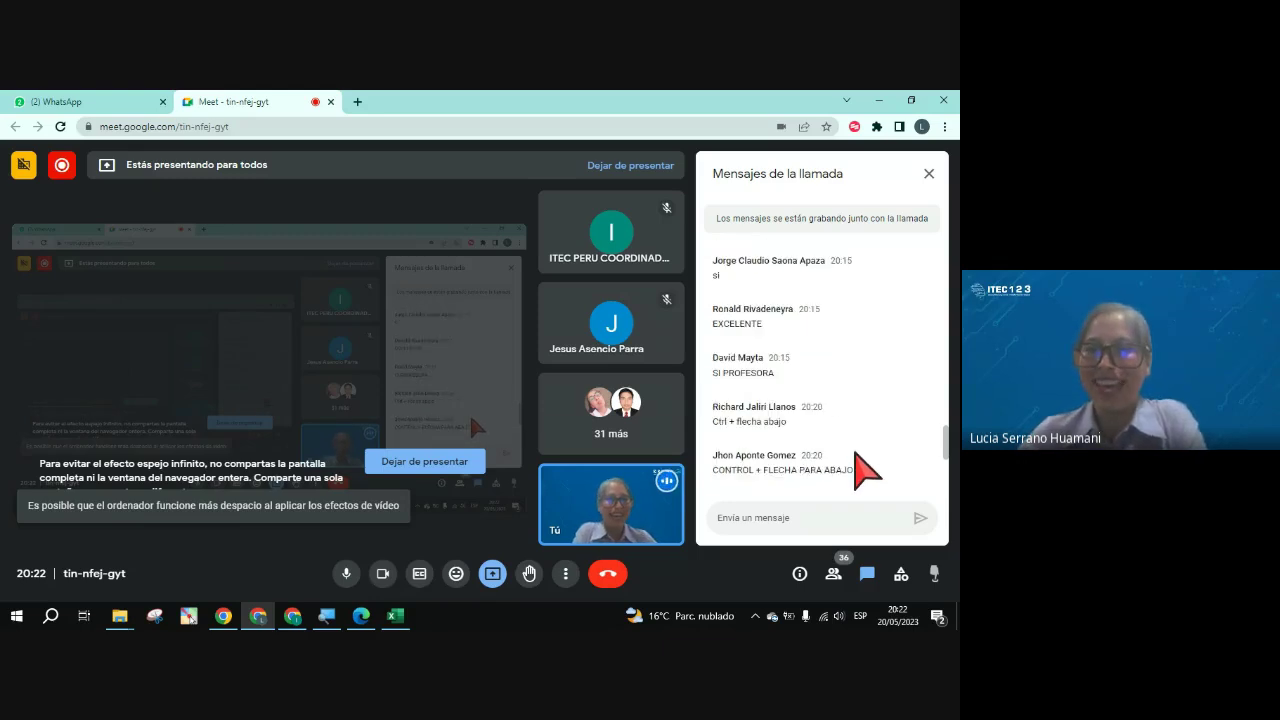
scroll(865, 470, down, 1)
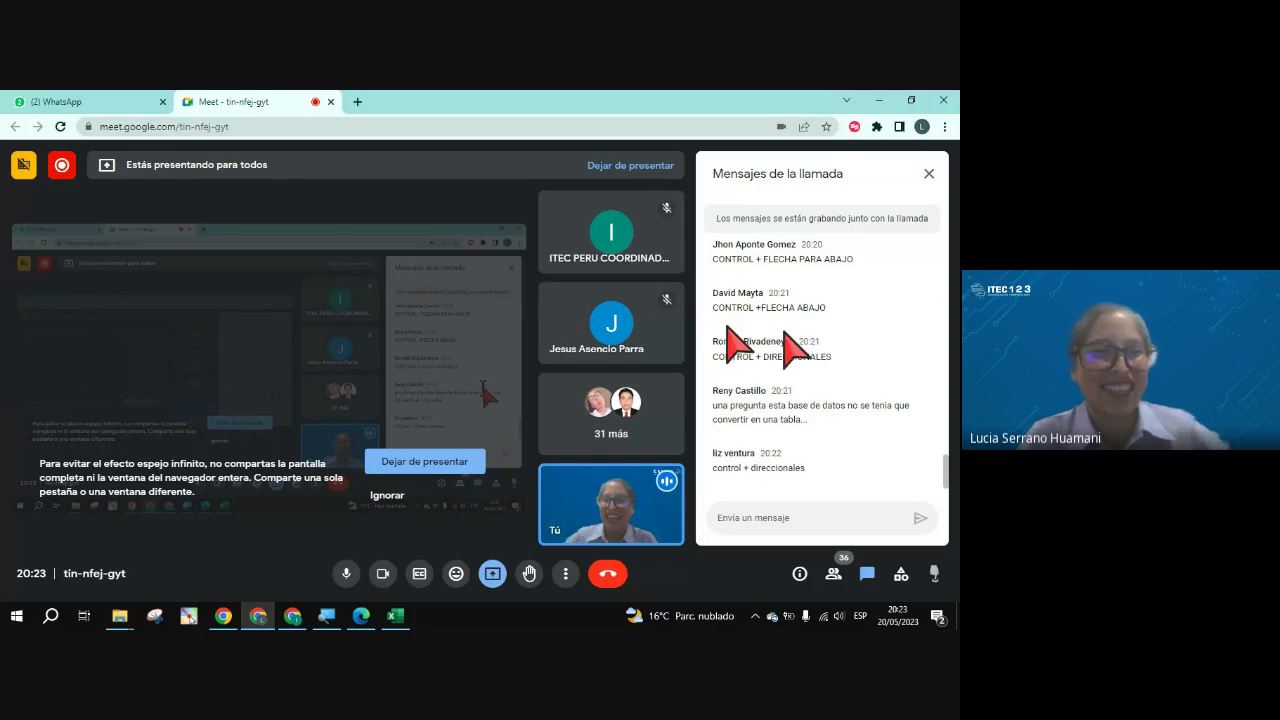
click(400, 613)
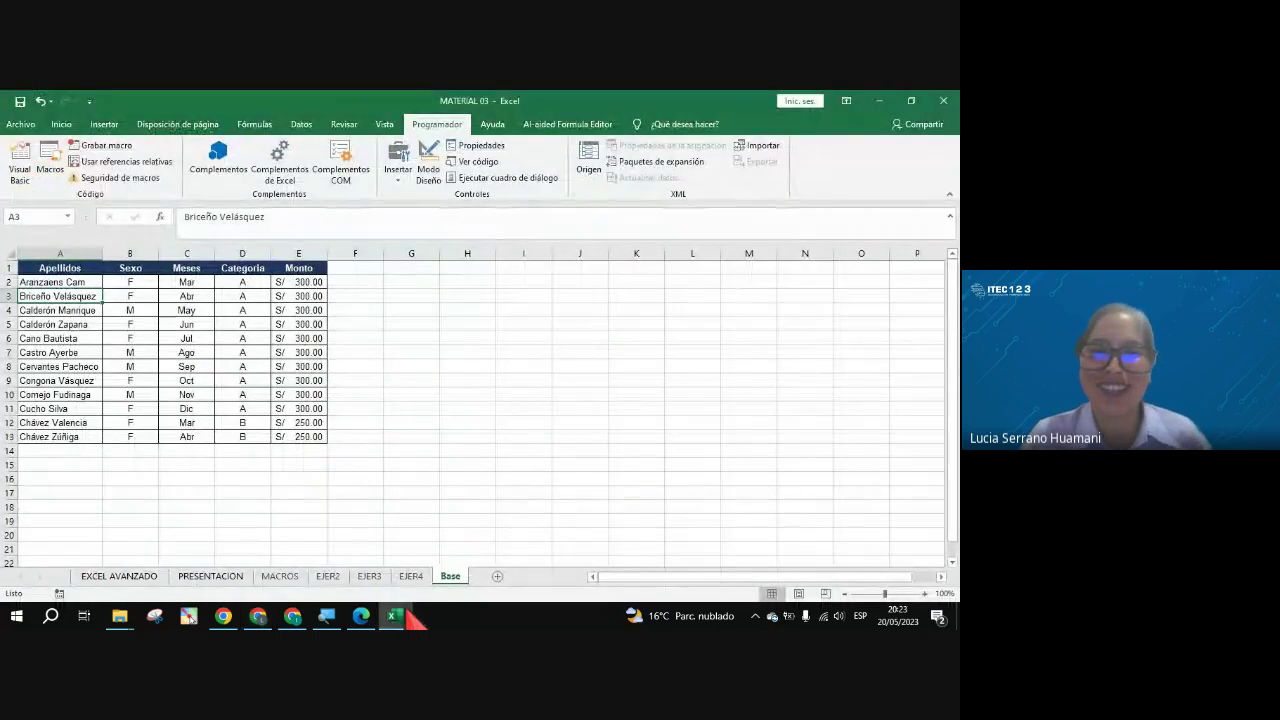
click(296, 424)
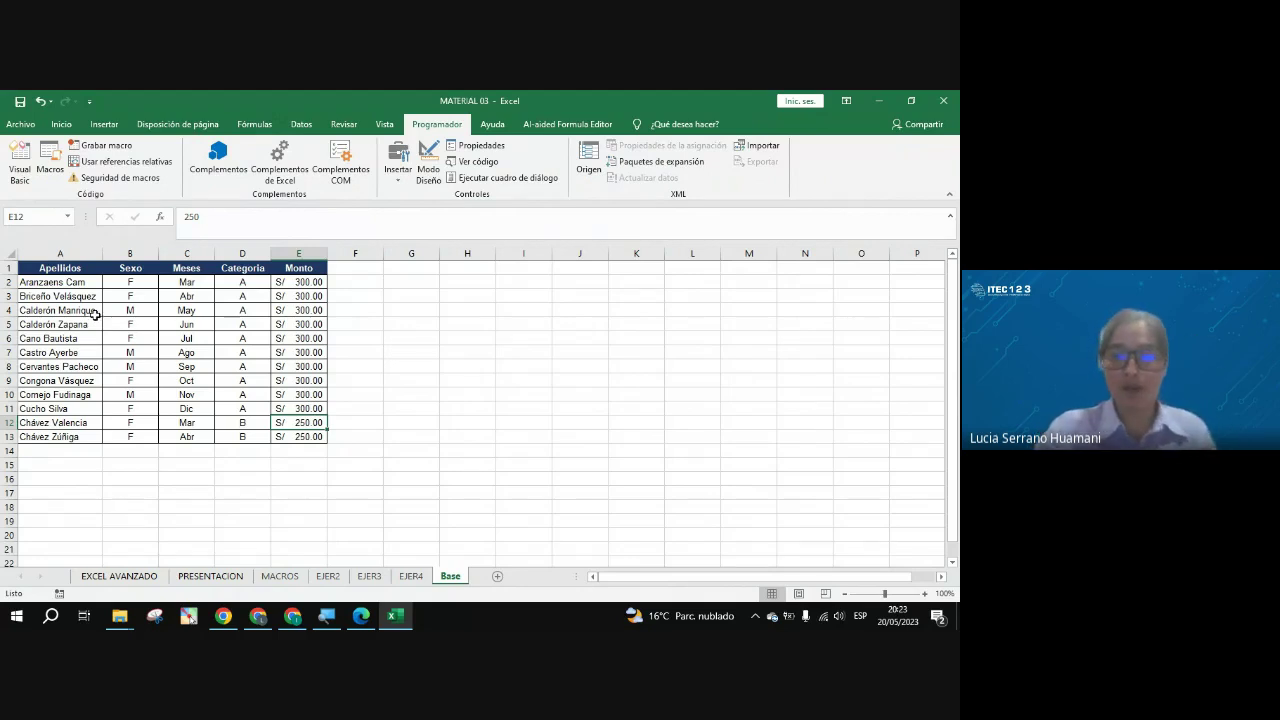
text(+)
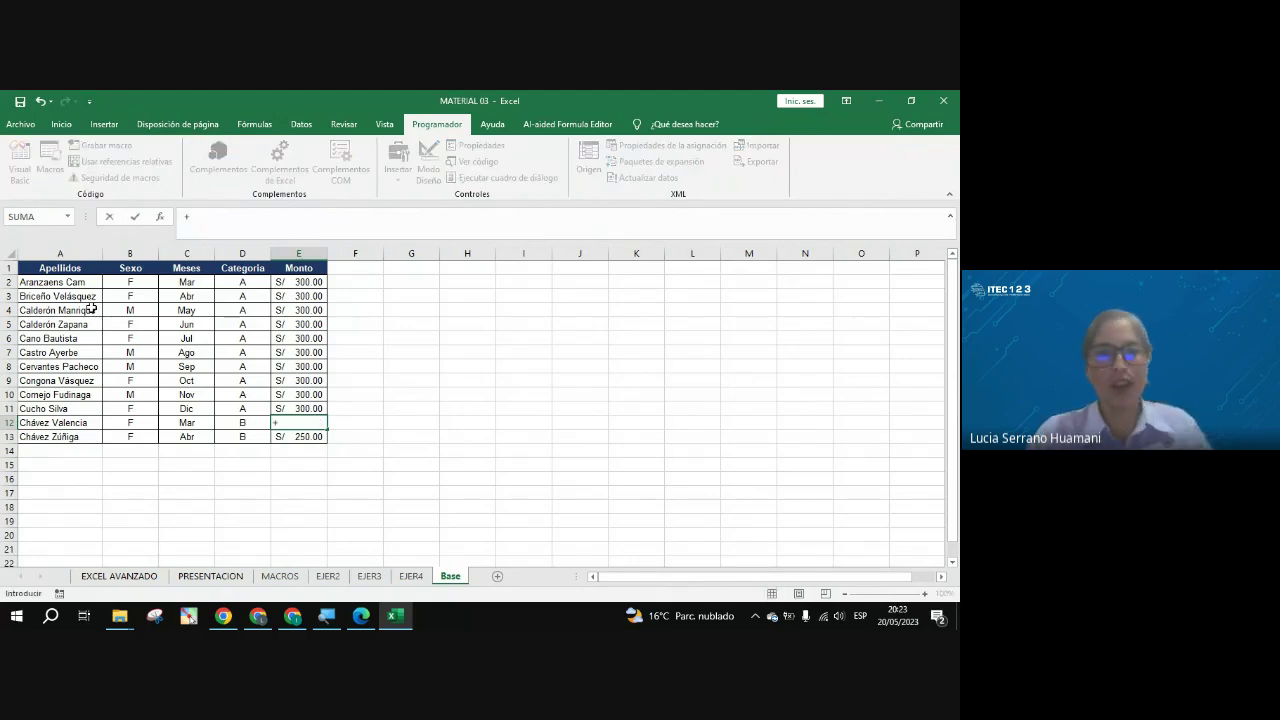
text(250)
key(ctrl+Return)
click(44, 321)
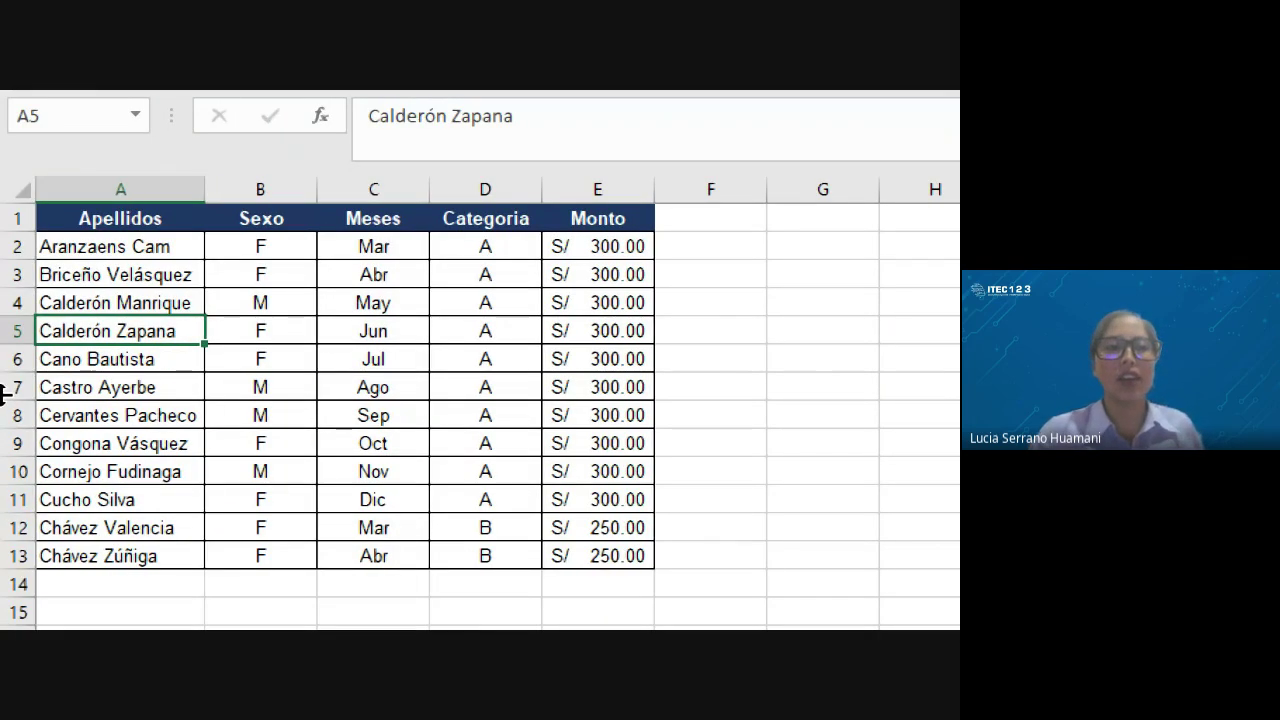
click(64, 268)
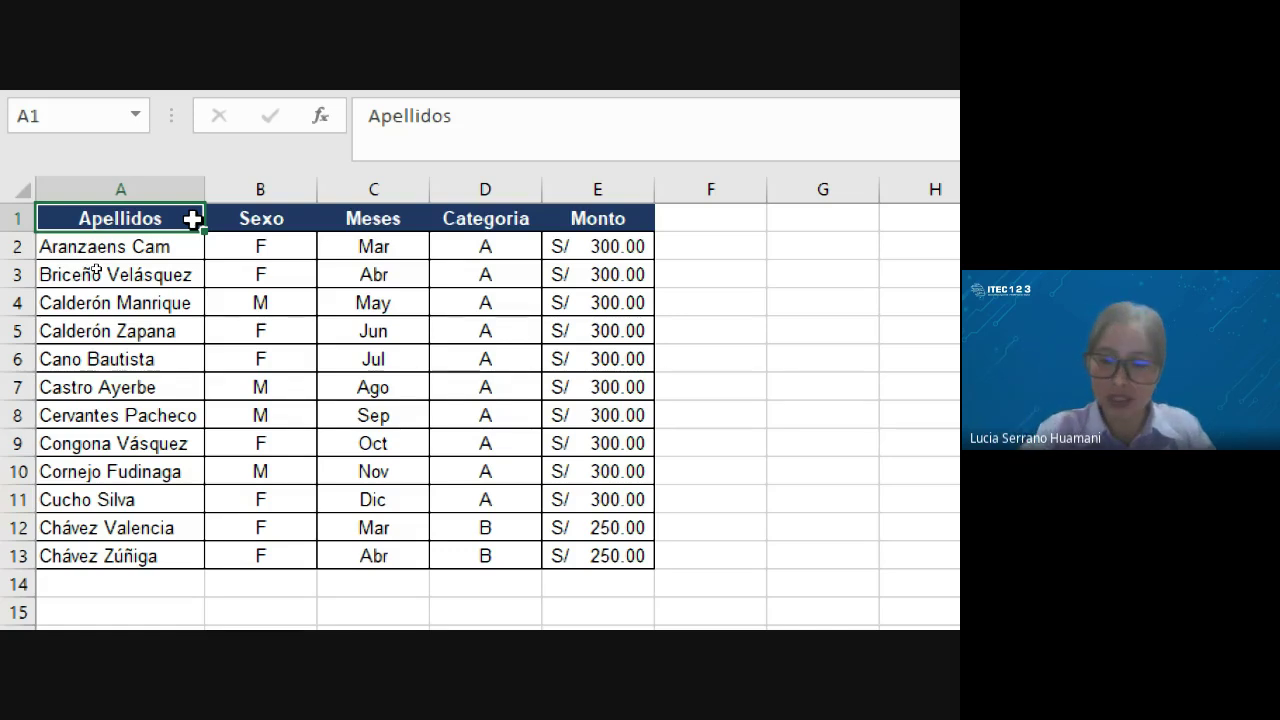
key(ctrl+Down)
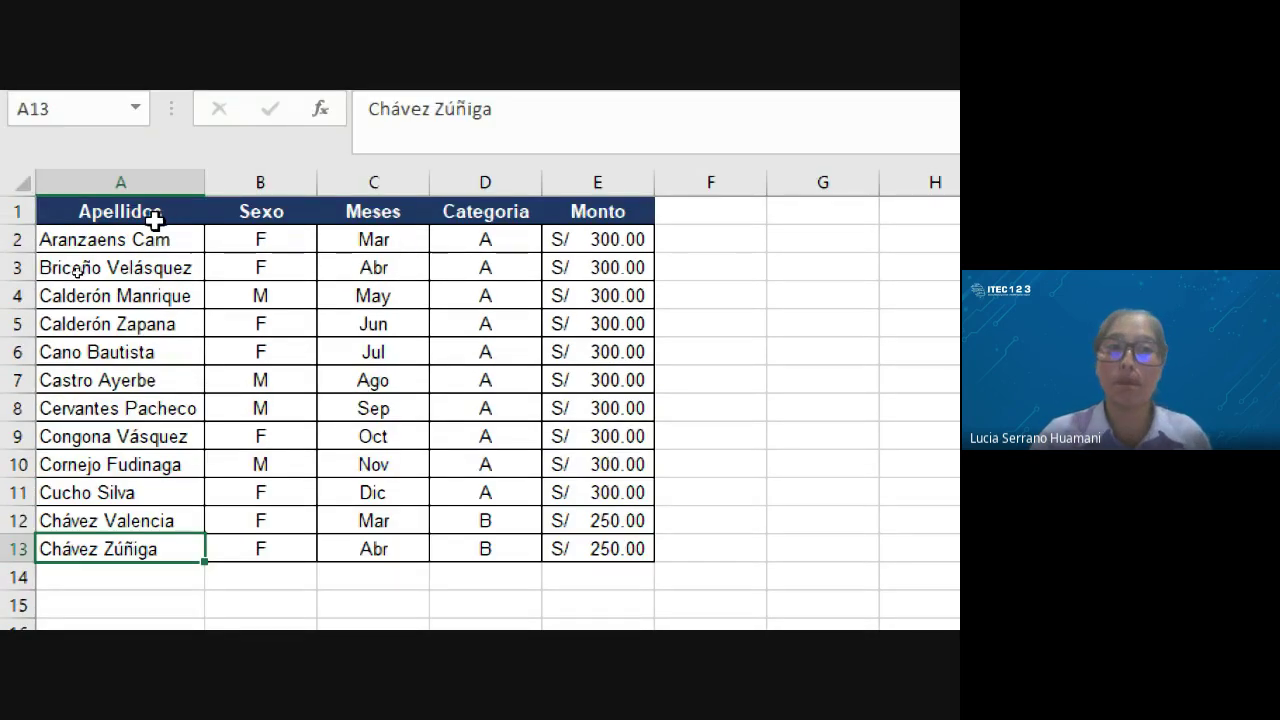
click(155, 213)
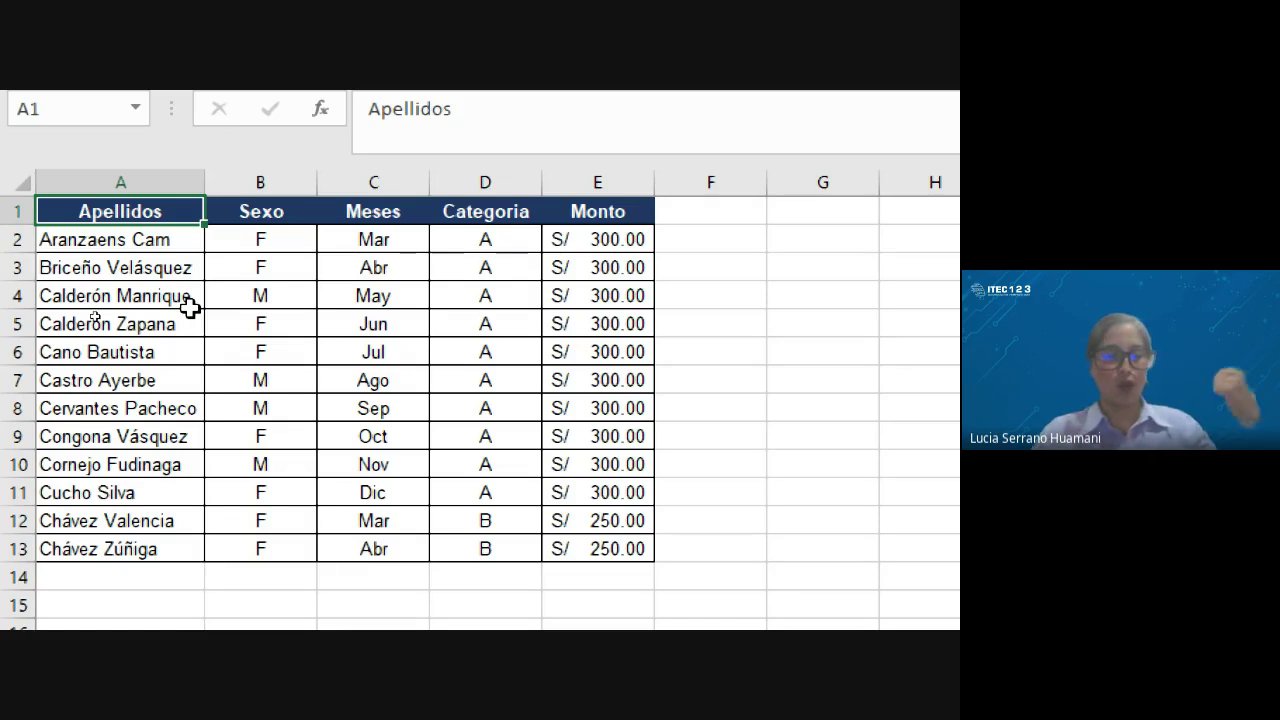
key(ctrl+Down)
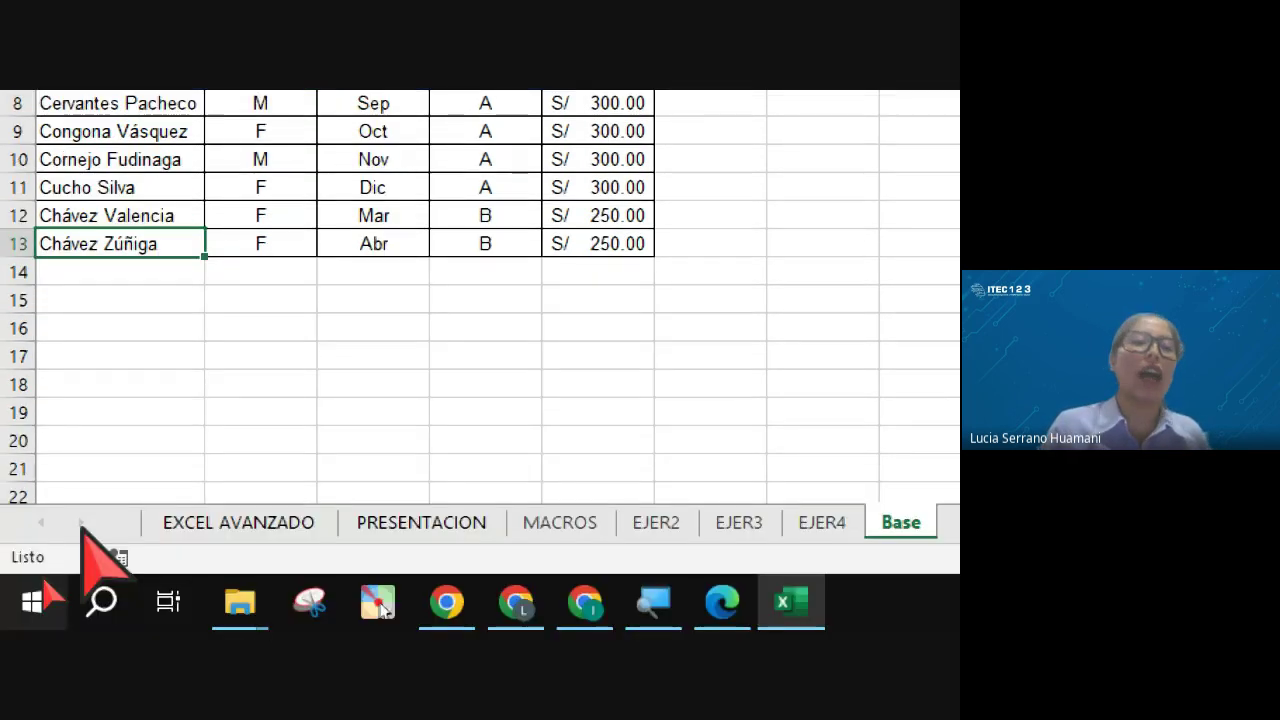
click(107, 303)
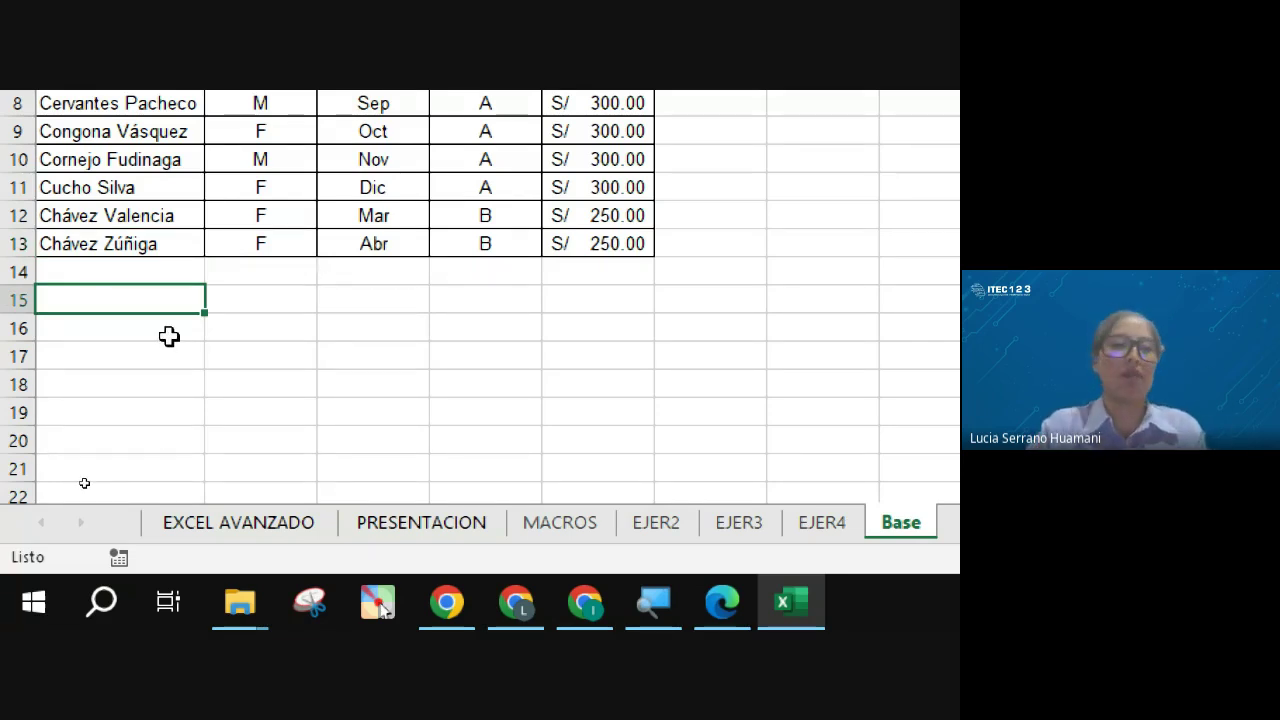
Step: Enter a surname in capital letters in cell A15 below the table
text(SERRAN)
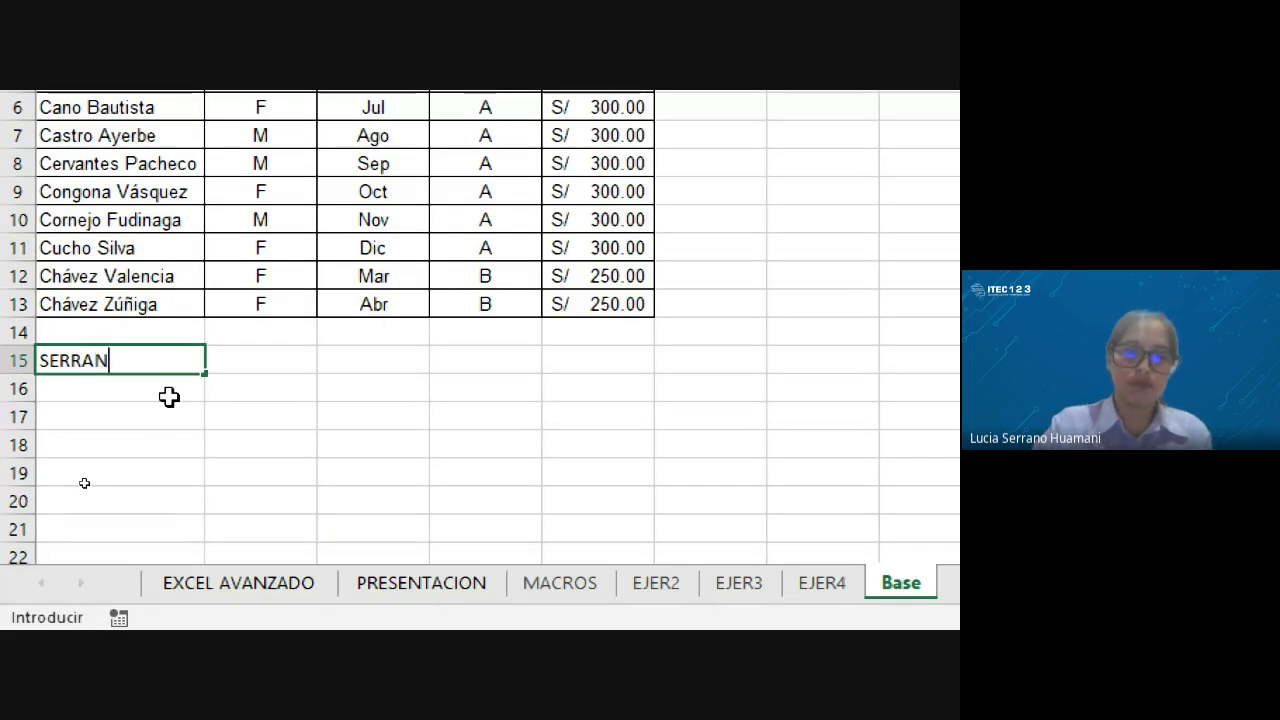
text(O HUAMANI)
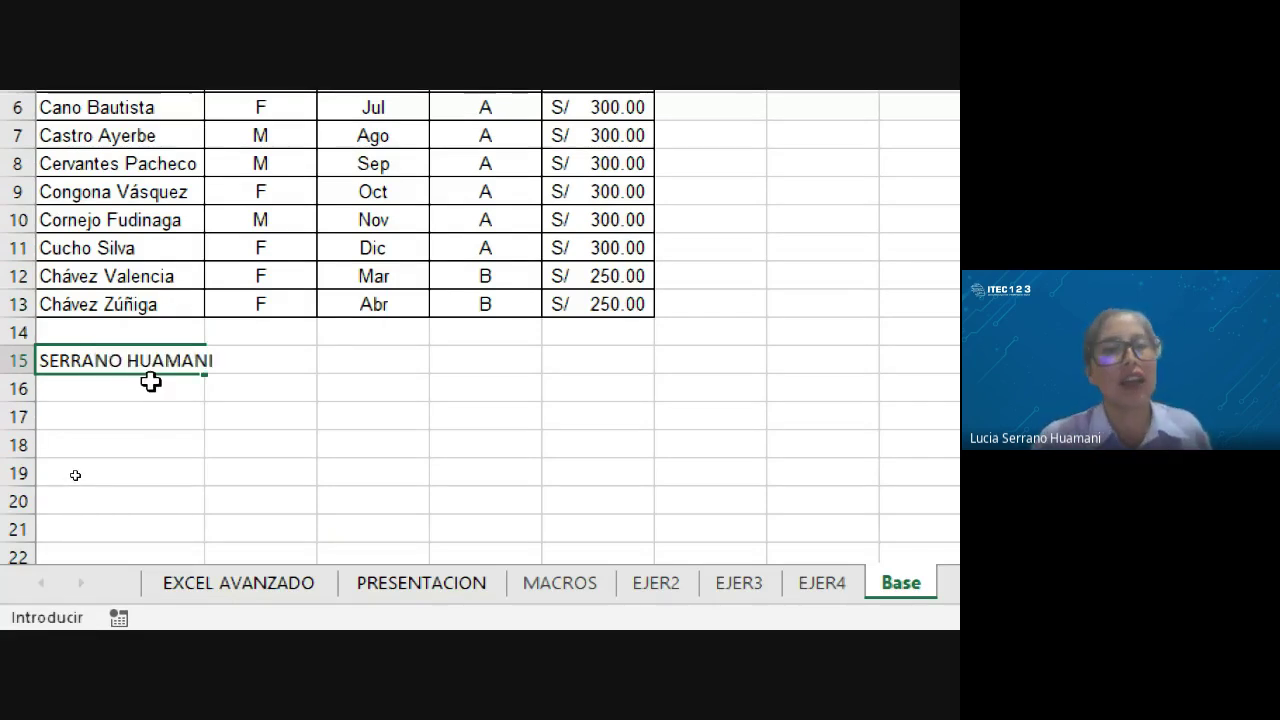
key(Return)
click(133, 340)
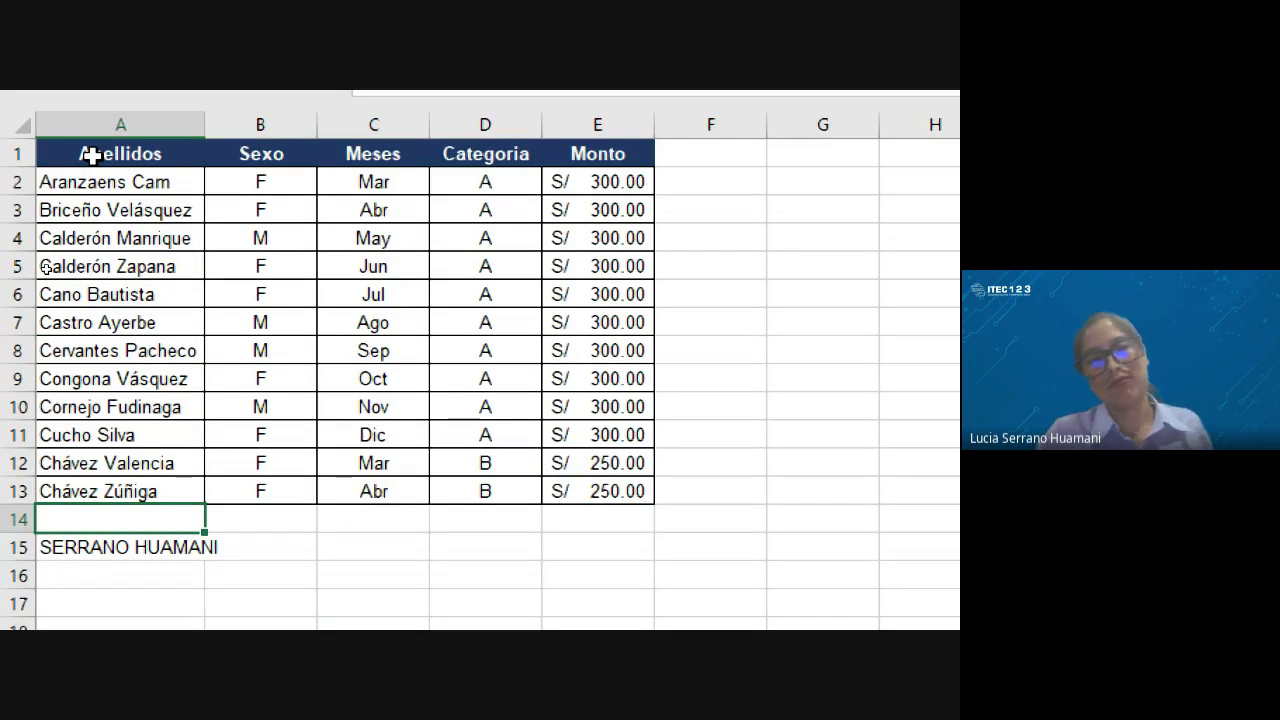
Step: Jump between the A1 header, the last record in A13 and the A15 entry with Ctrl+arrows
click(90, 155)
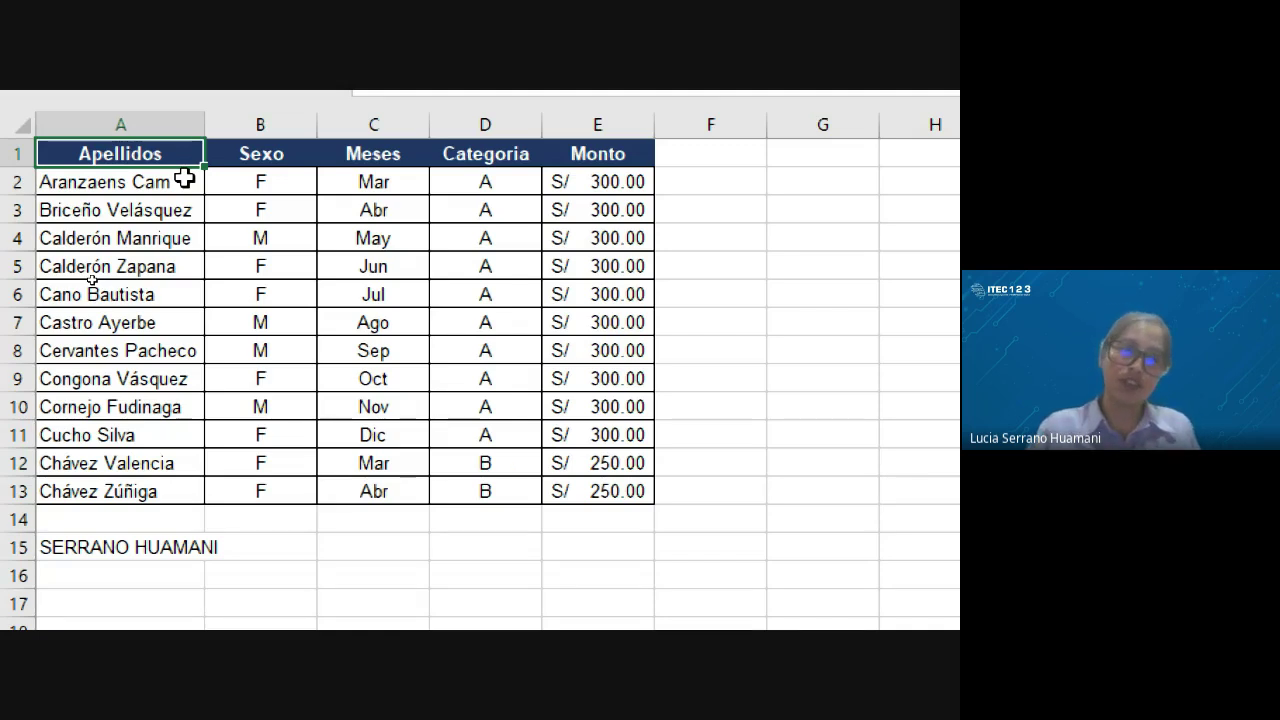
key(ctrl+Down)
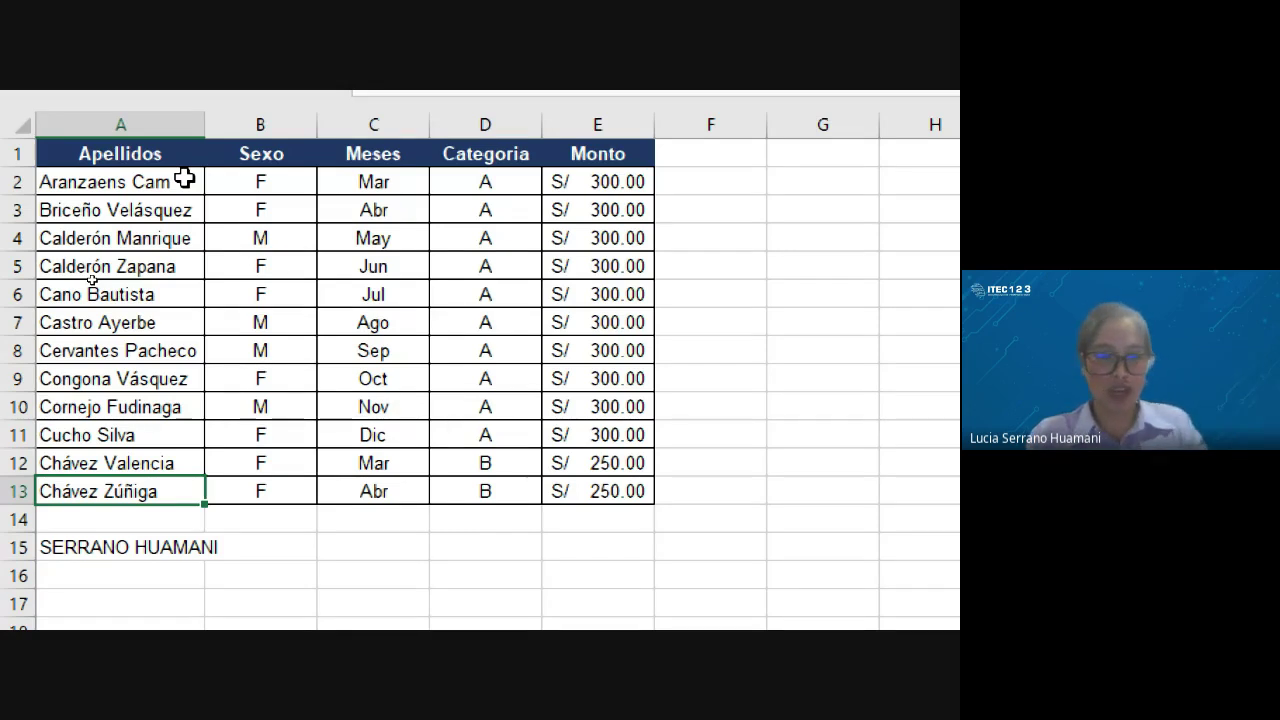
key(Down)
key(Down)
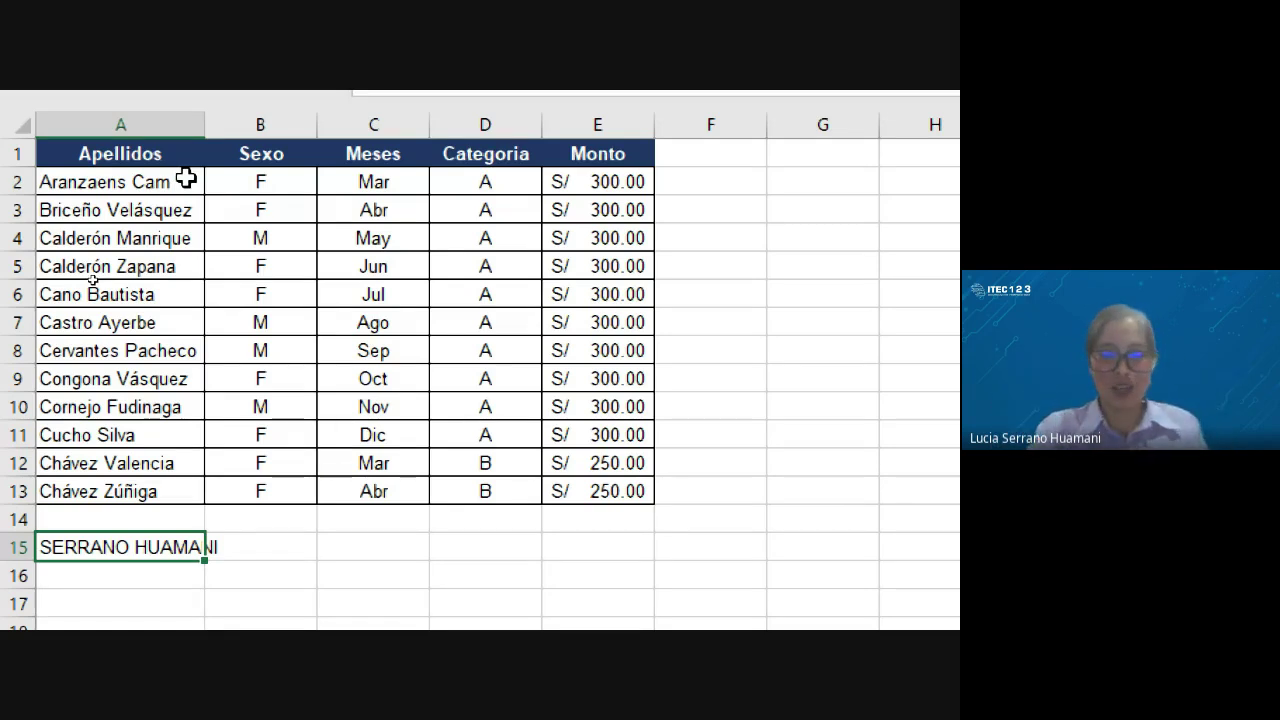
key(Up)
key(Up)
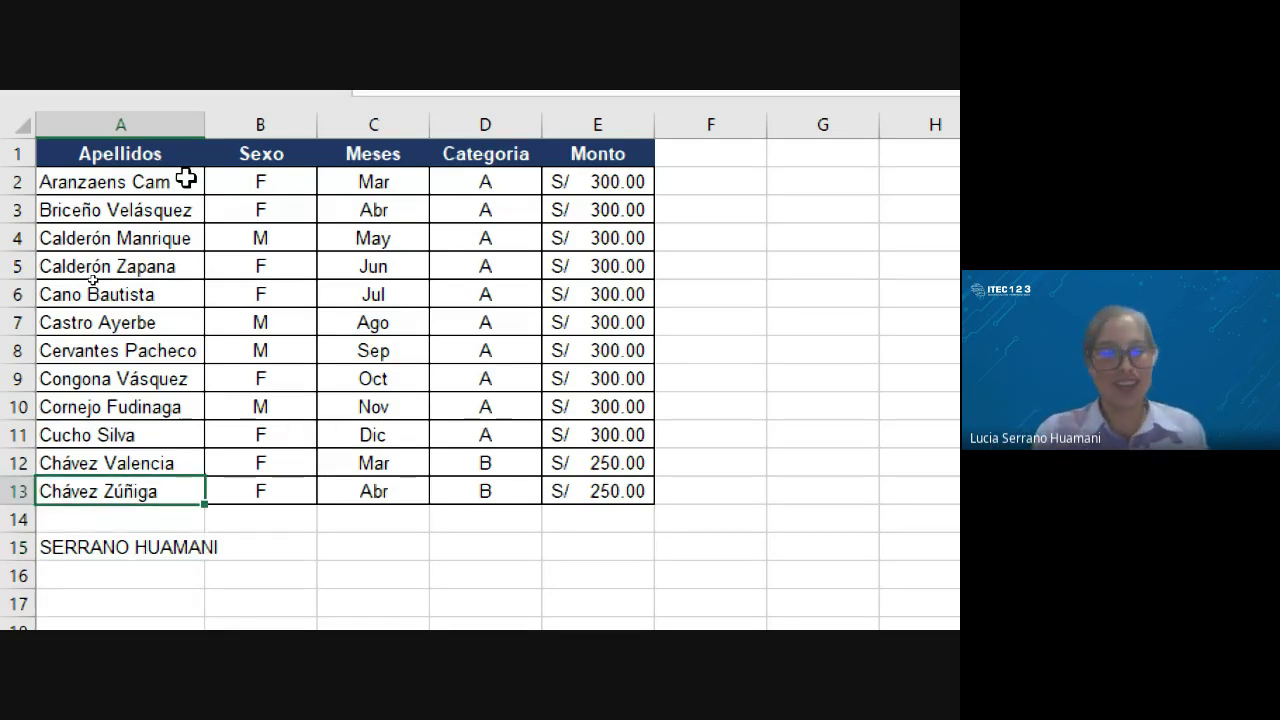
key(Down)
key(Down)
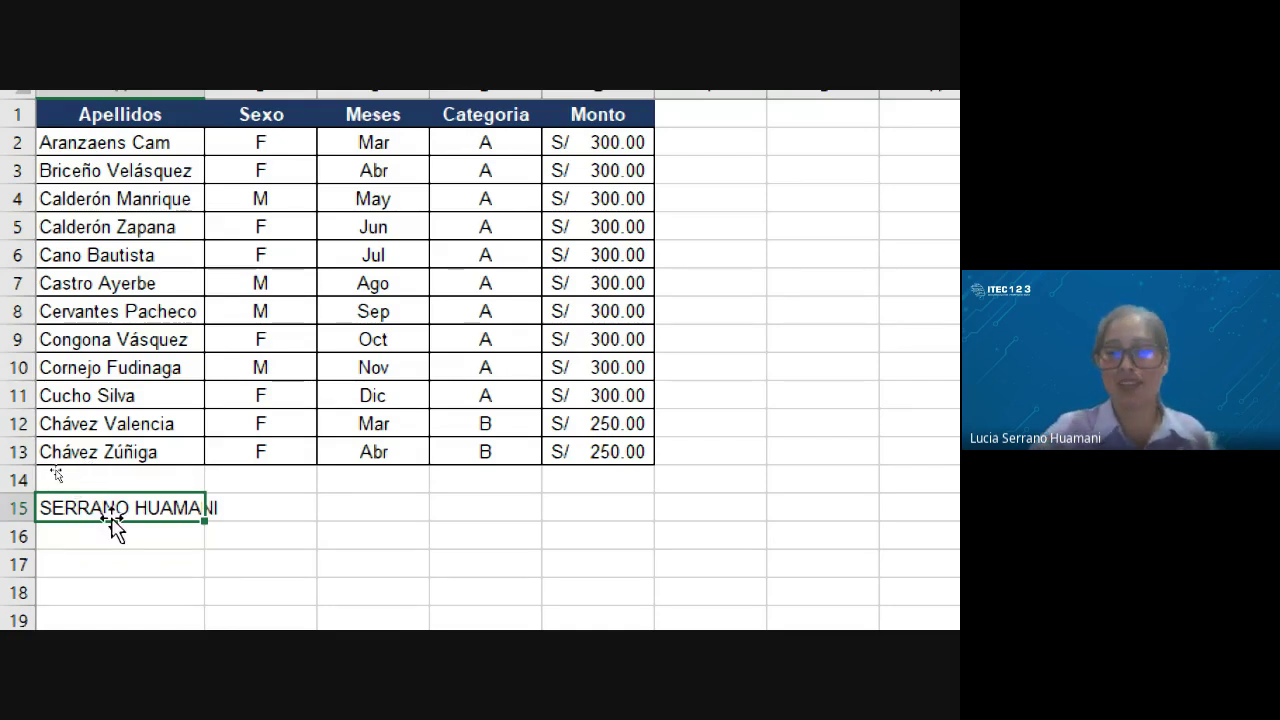
Step: Delete the surname in A15, then check that Ctrl+Down now runs from A13 to the sheet's last row
key(Delete)
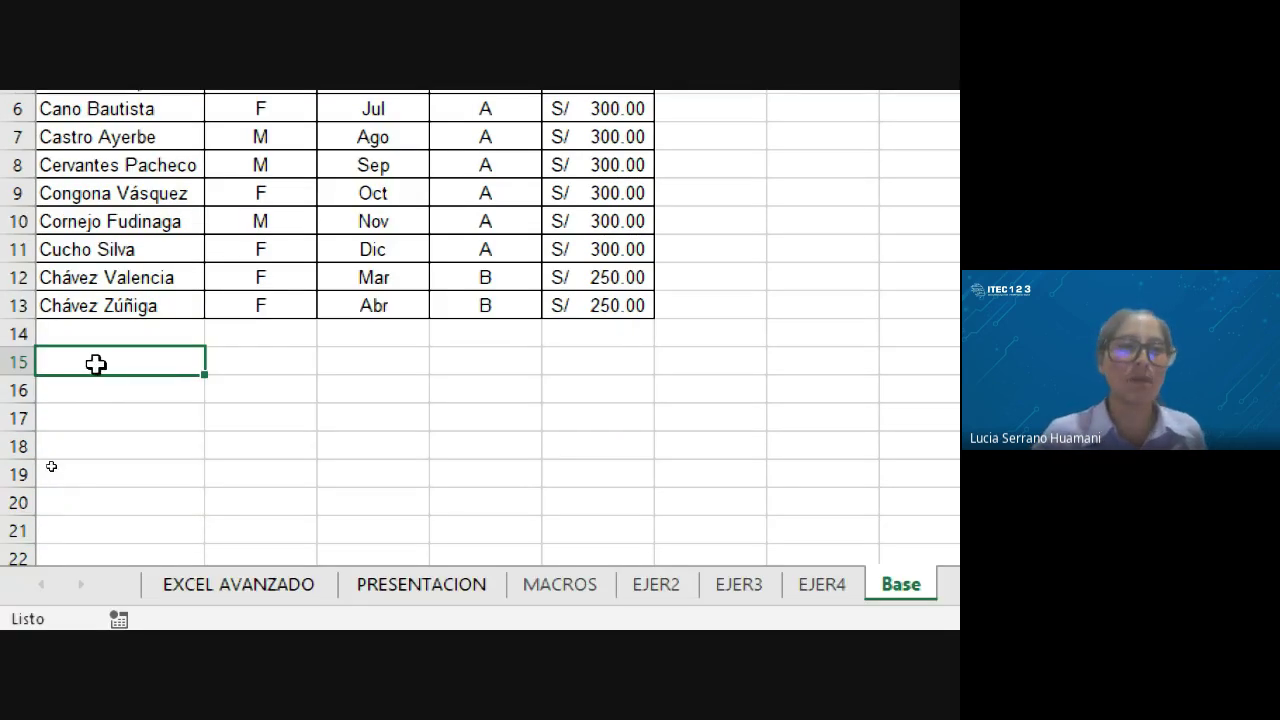
click(126, 160)
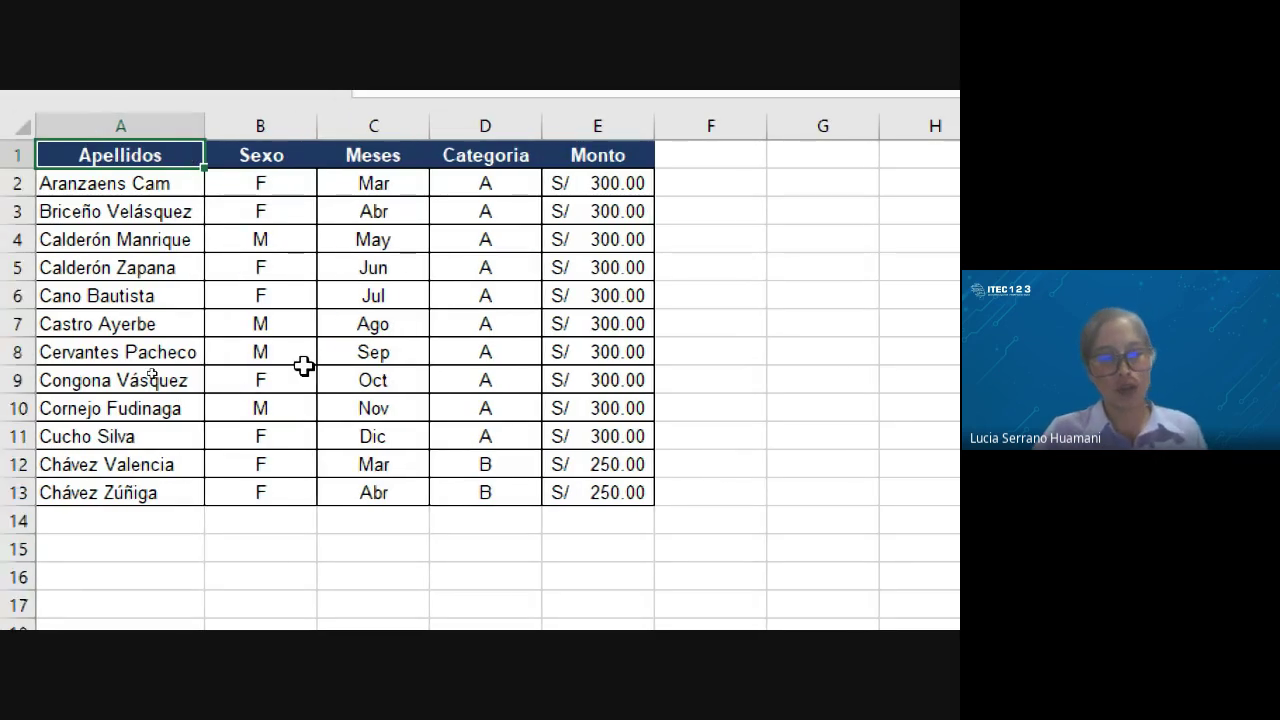
key(ctrl+Down)
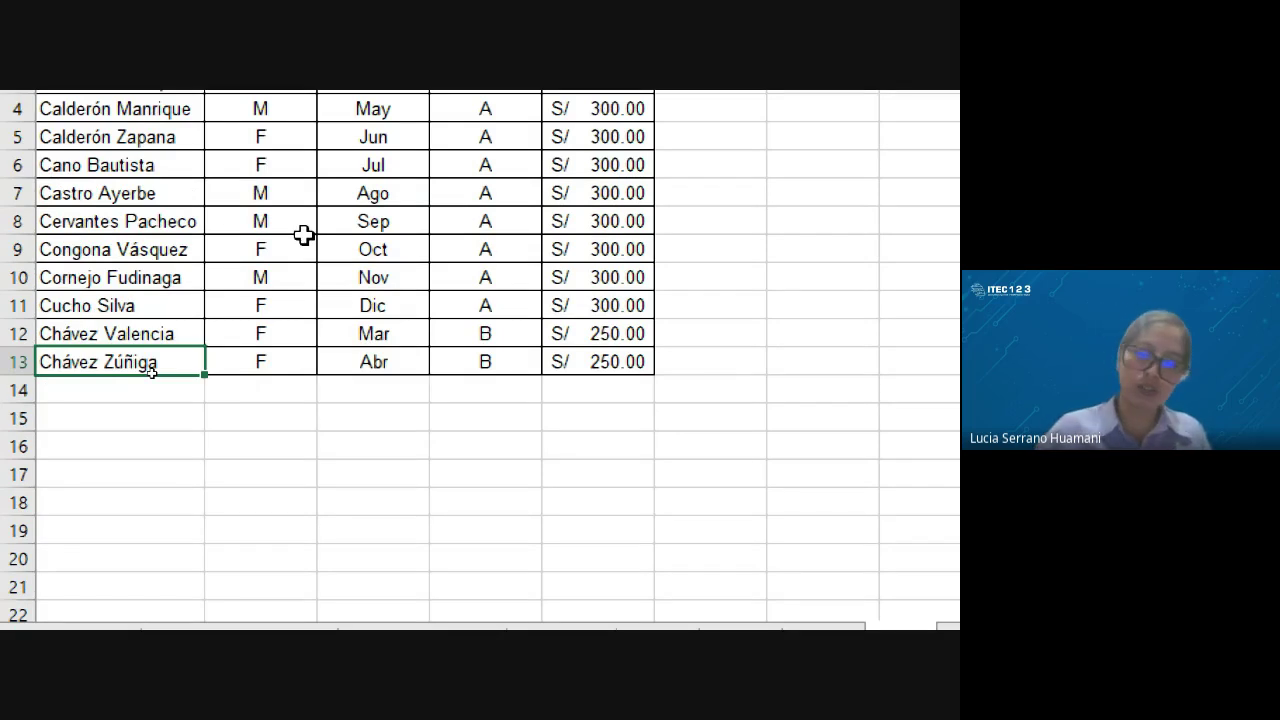
key(ctrl+Down)
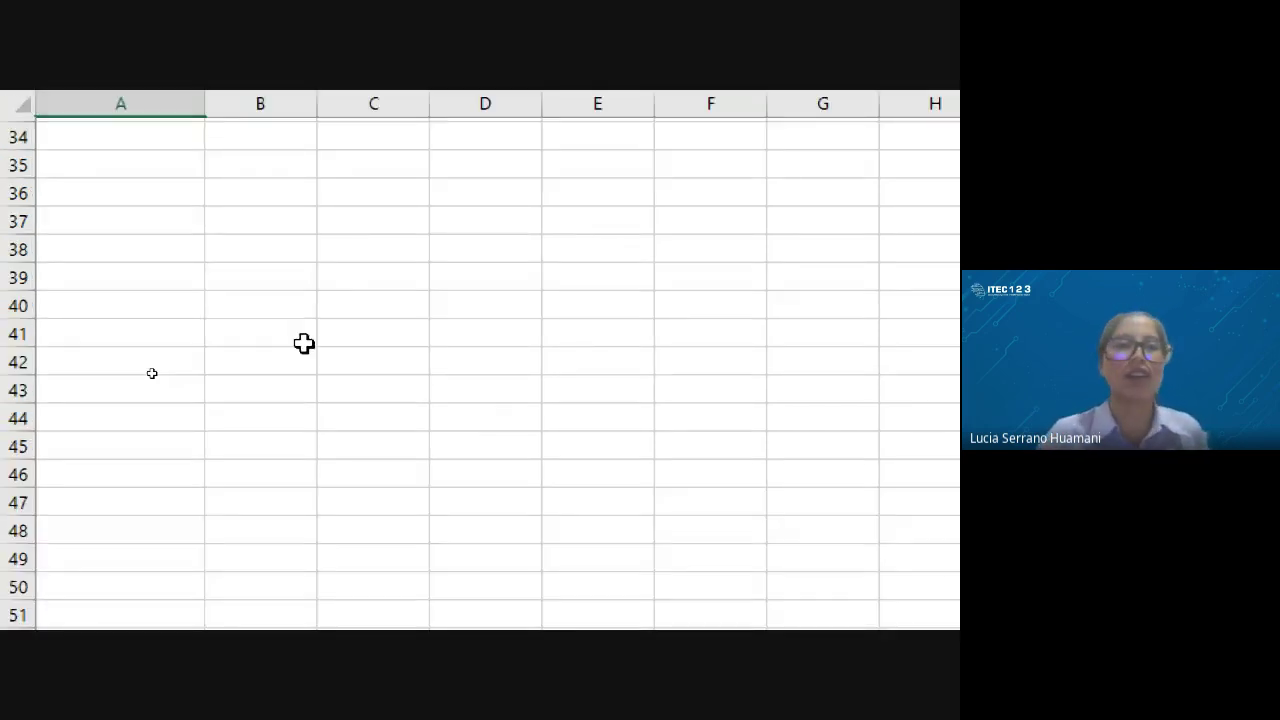
key(ctrl+Up)
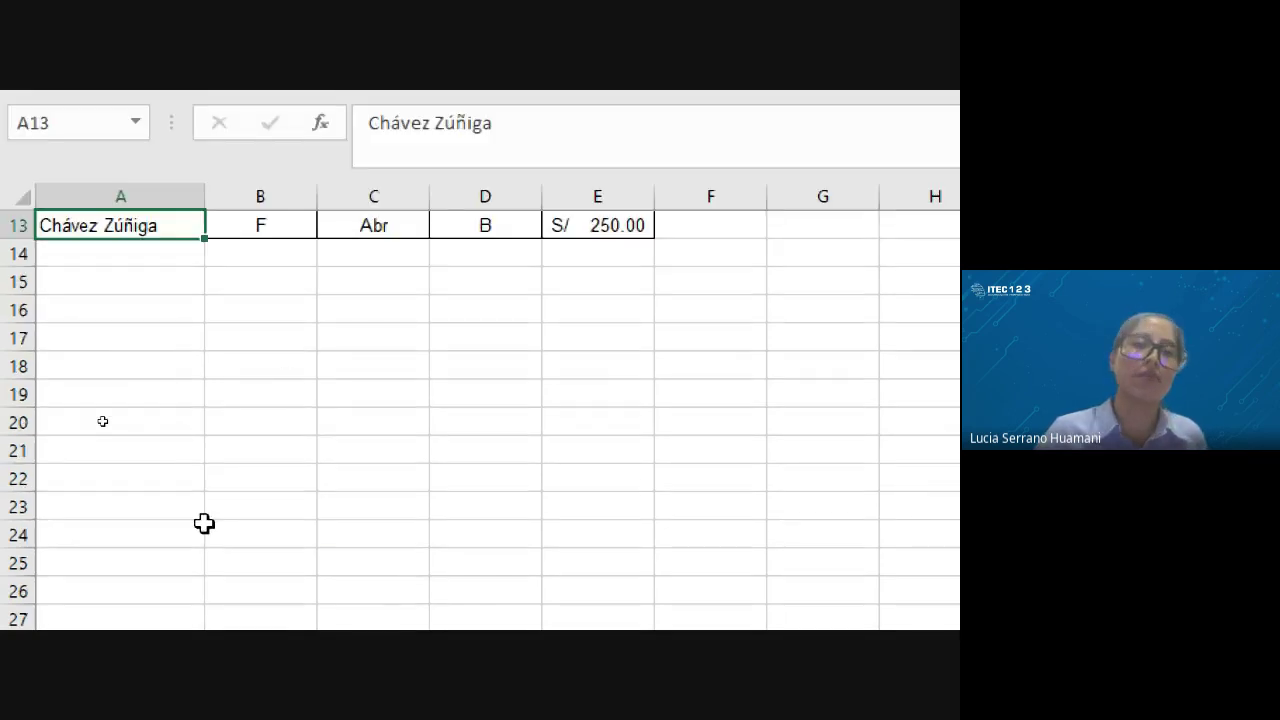
scroll(203, 523, up, 2)
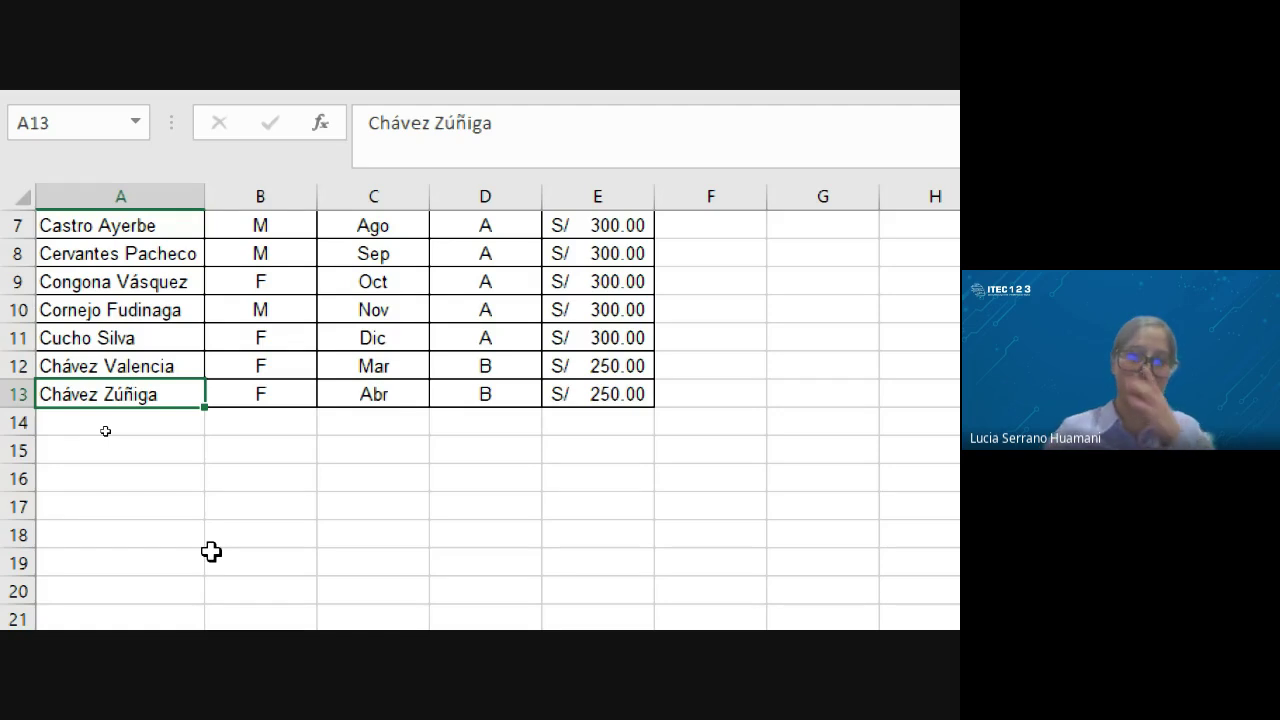
scroll(211, 552, up, 2)
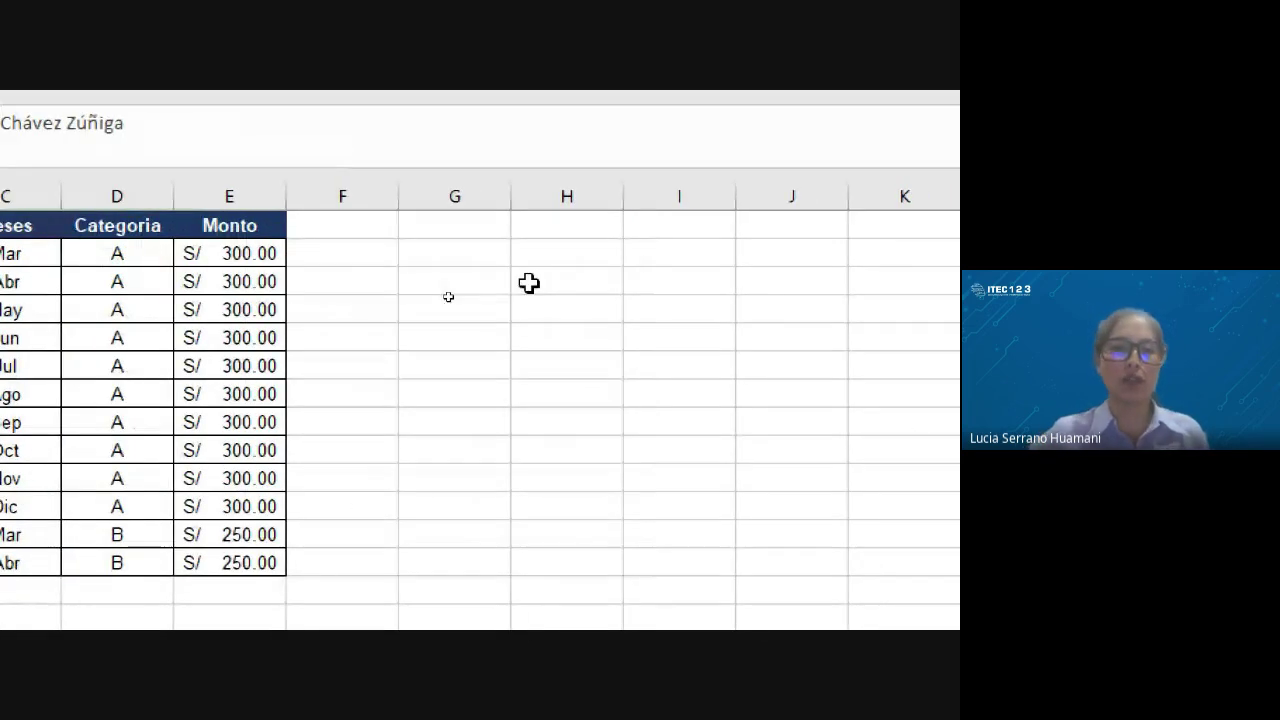
Step: Widen column H and start the steps list by typing '1.' in H3
click(528, 283)
drag(632, 204, 906, 198)
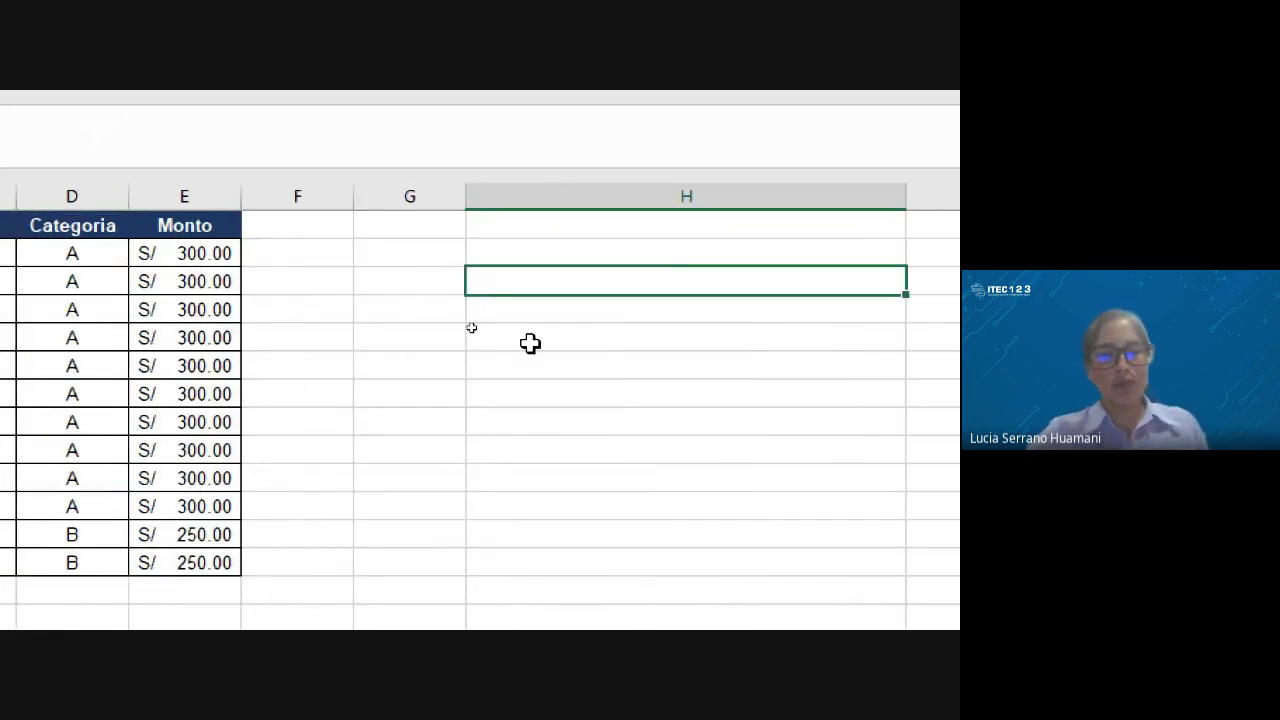
text(1)
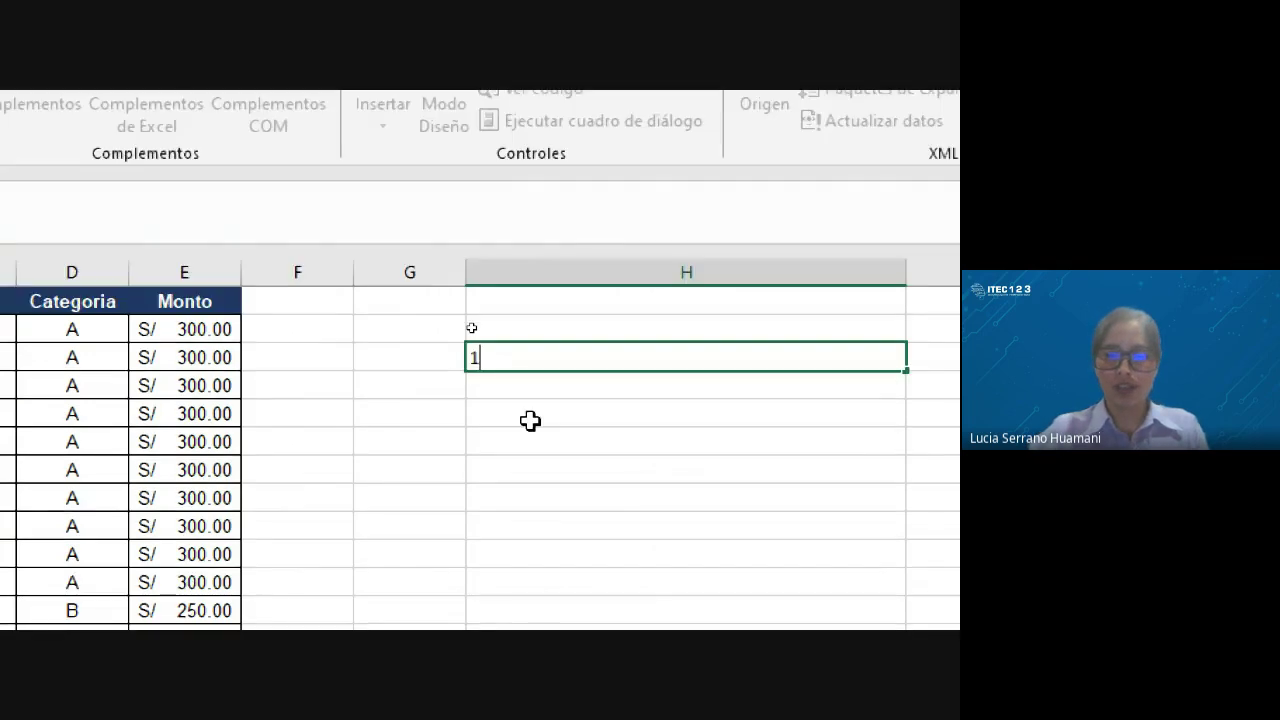
text(.)
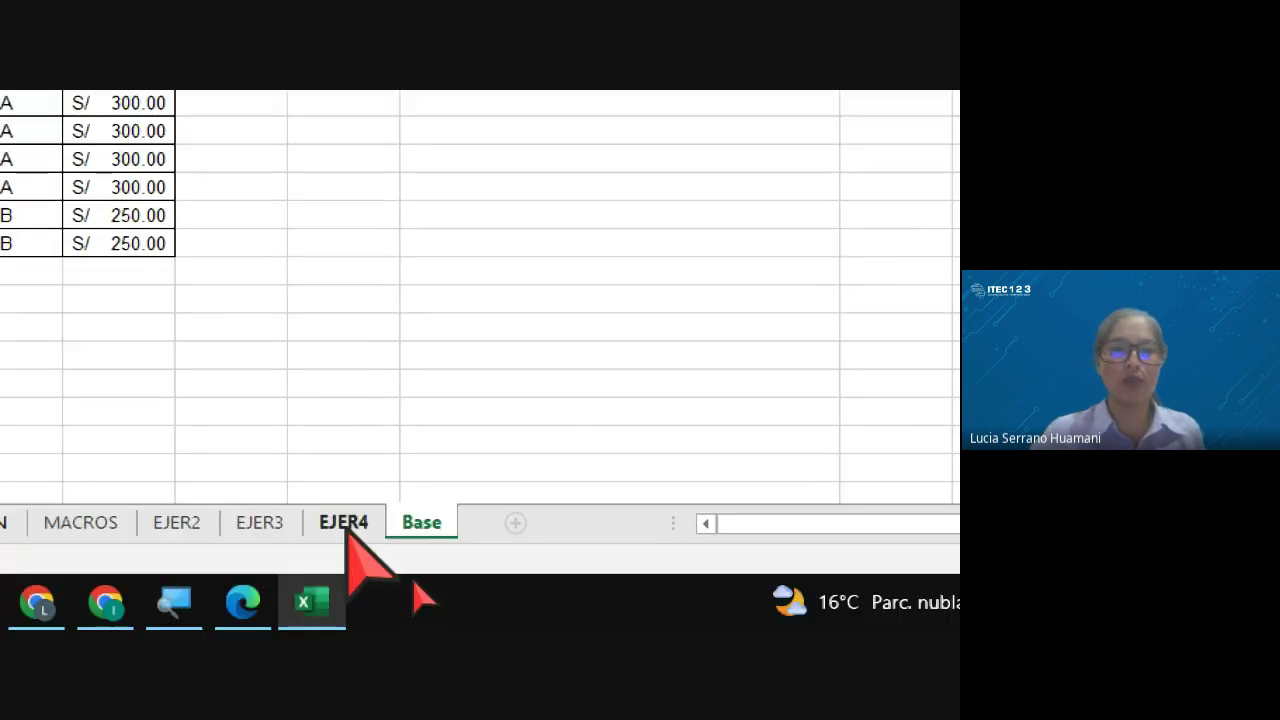
Step: Review the EJER4 form's Apellidos, Sexo, Meses, Categoria and Monto cells, then return to Base
click(346, 522)
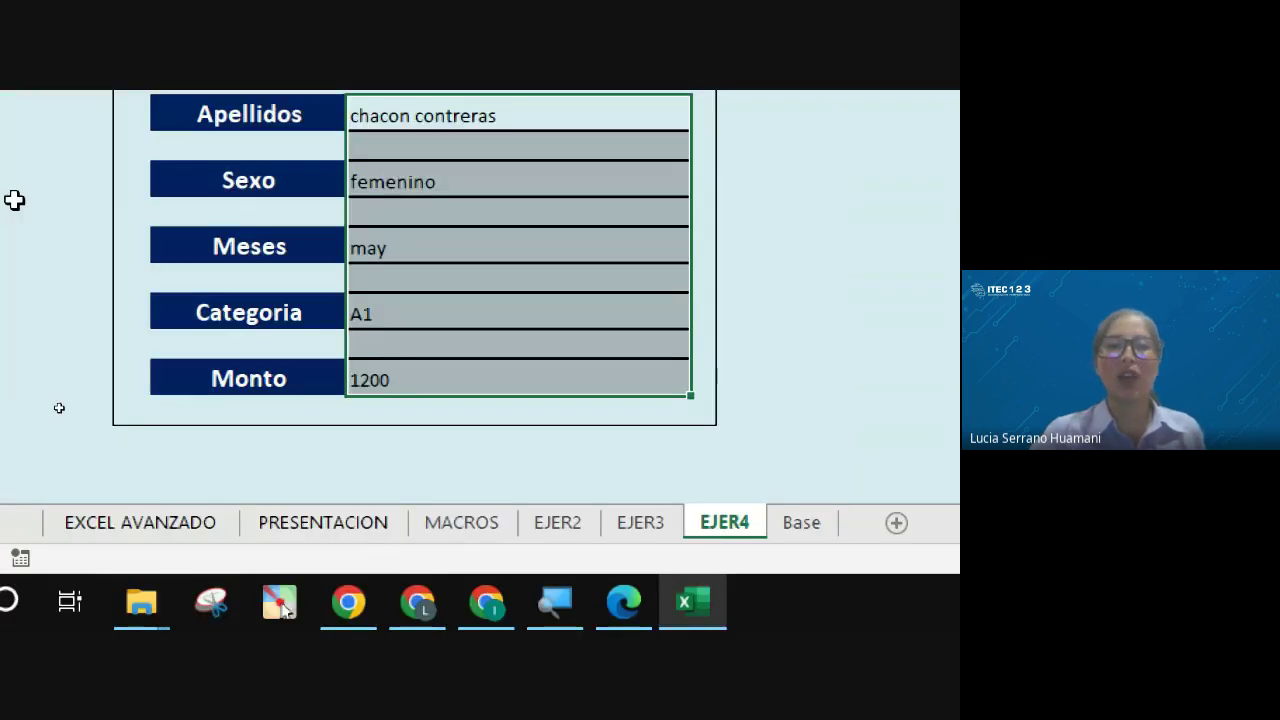
click(472, 118)
click(458, 285)
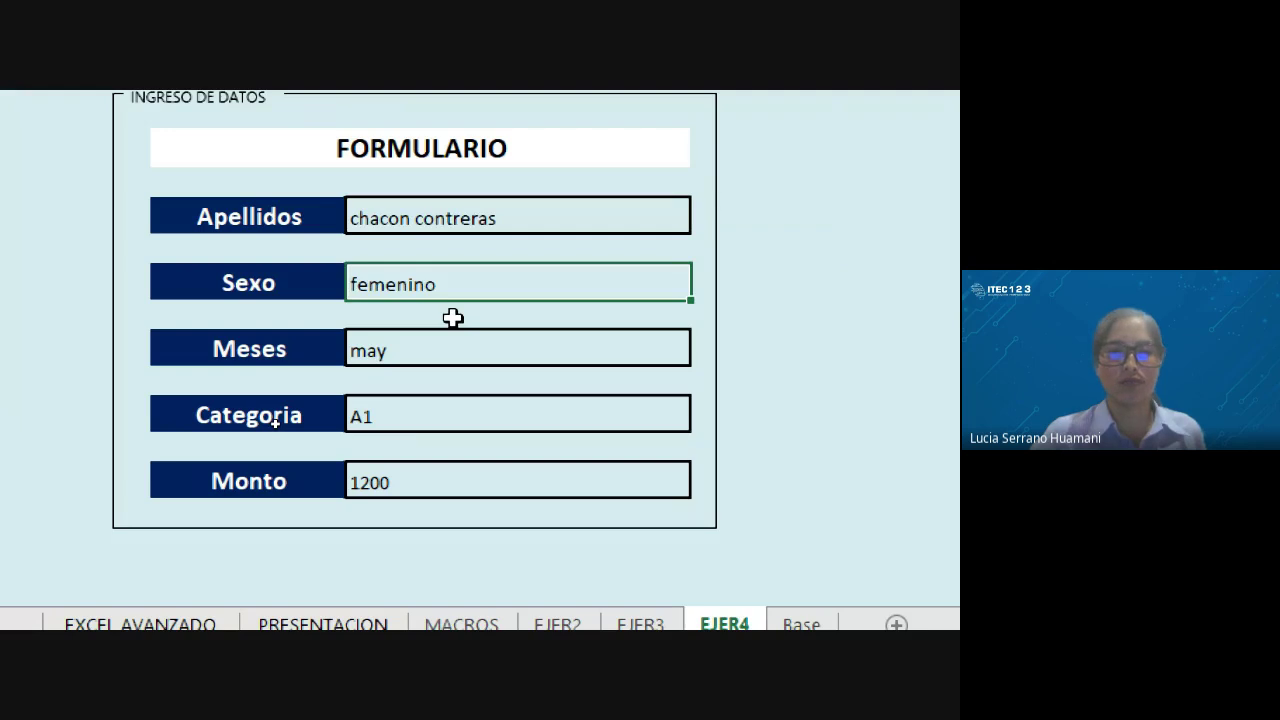
key(Return)
key(Return)
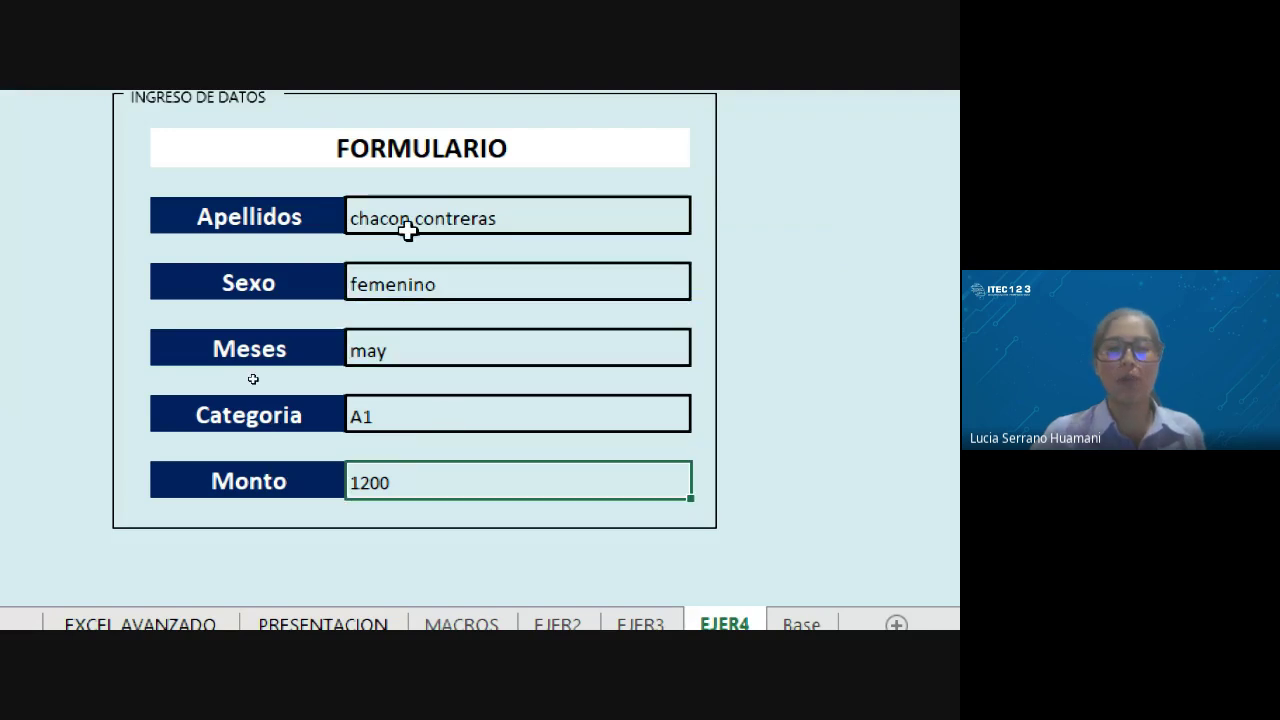
key(Return)
click(404, 360)
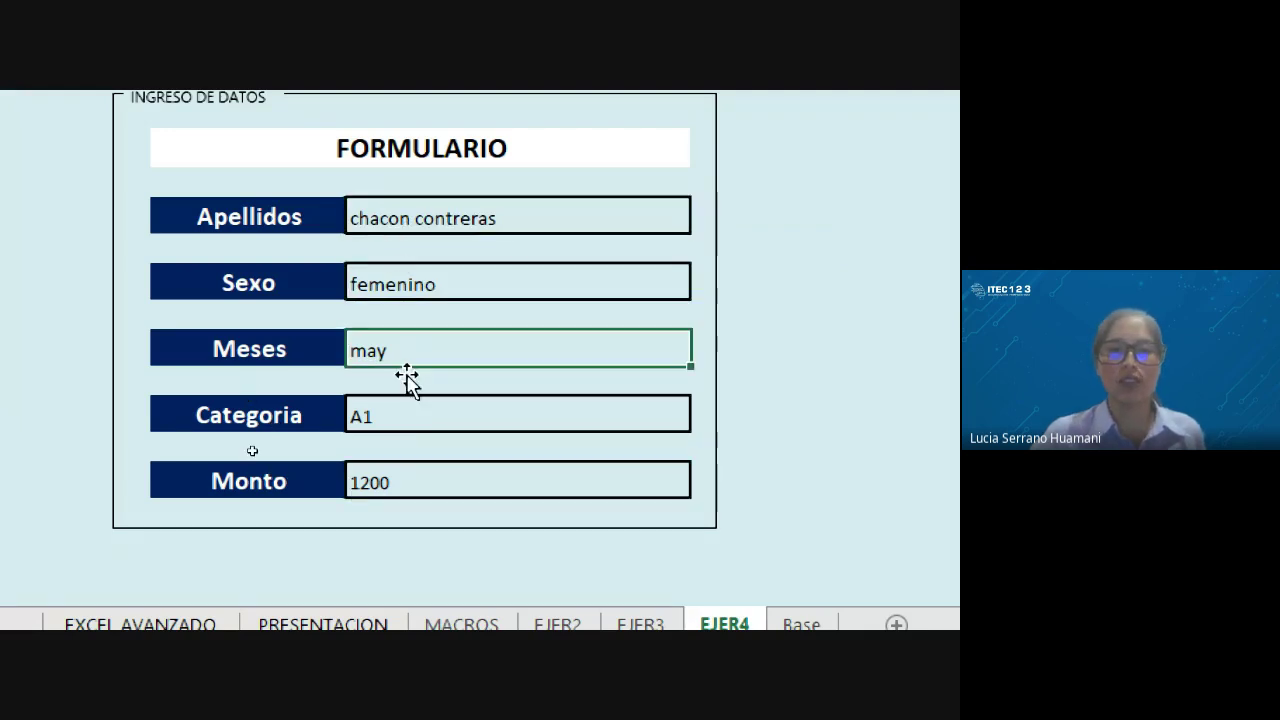
click(410, 415)
click(413, 475)
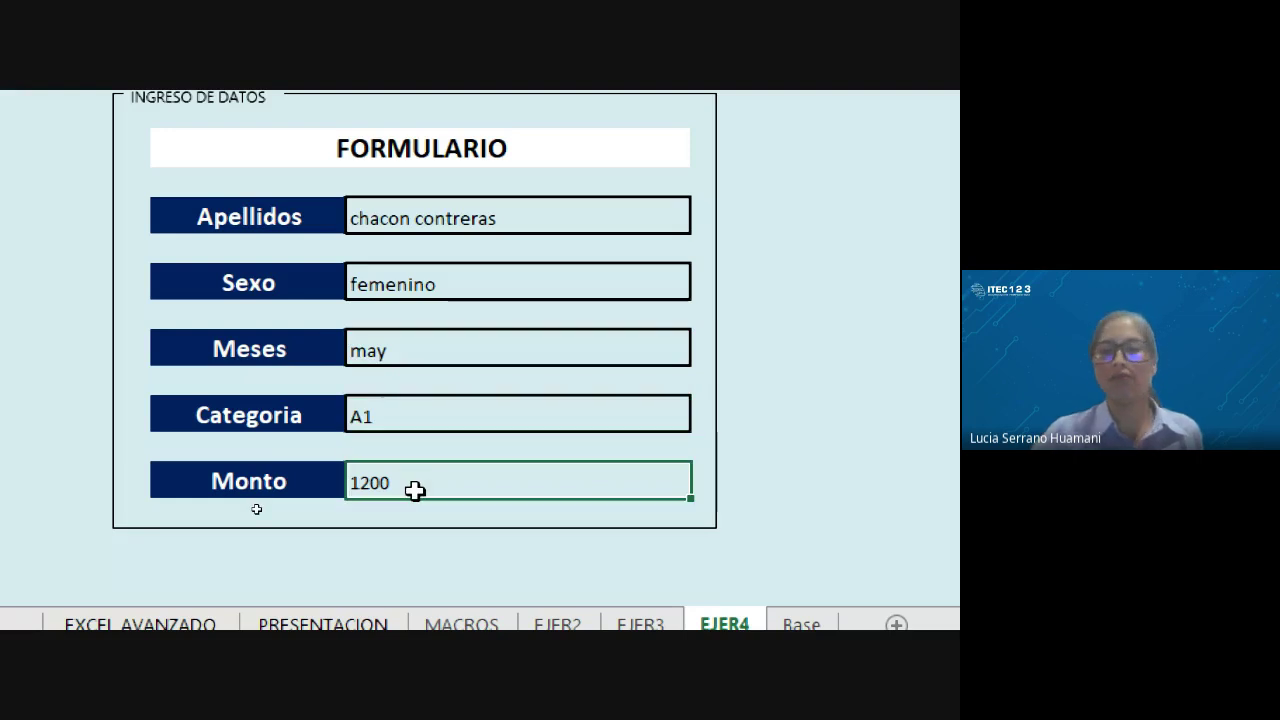
click(802, 576)
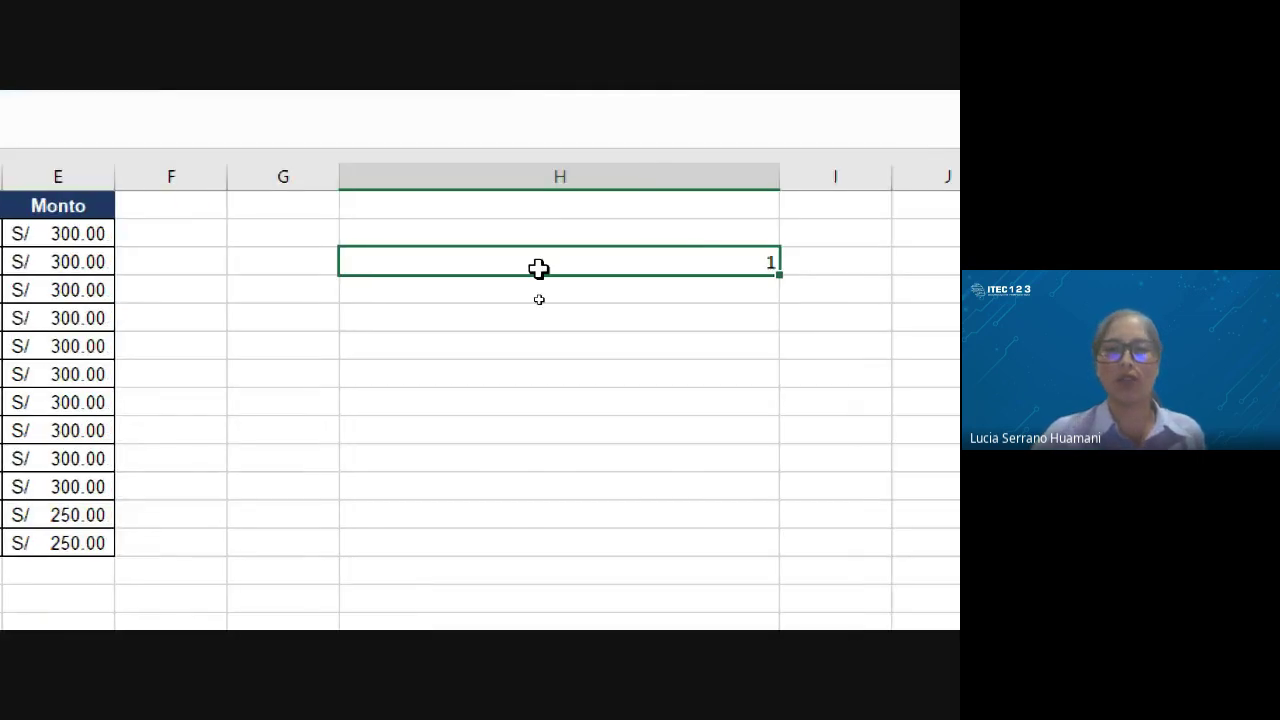
Step: Enter '1. COPIAR LAS CELDAS' in H3 and '2. IR A LA HOJA BASE' in H4
key(Delete)
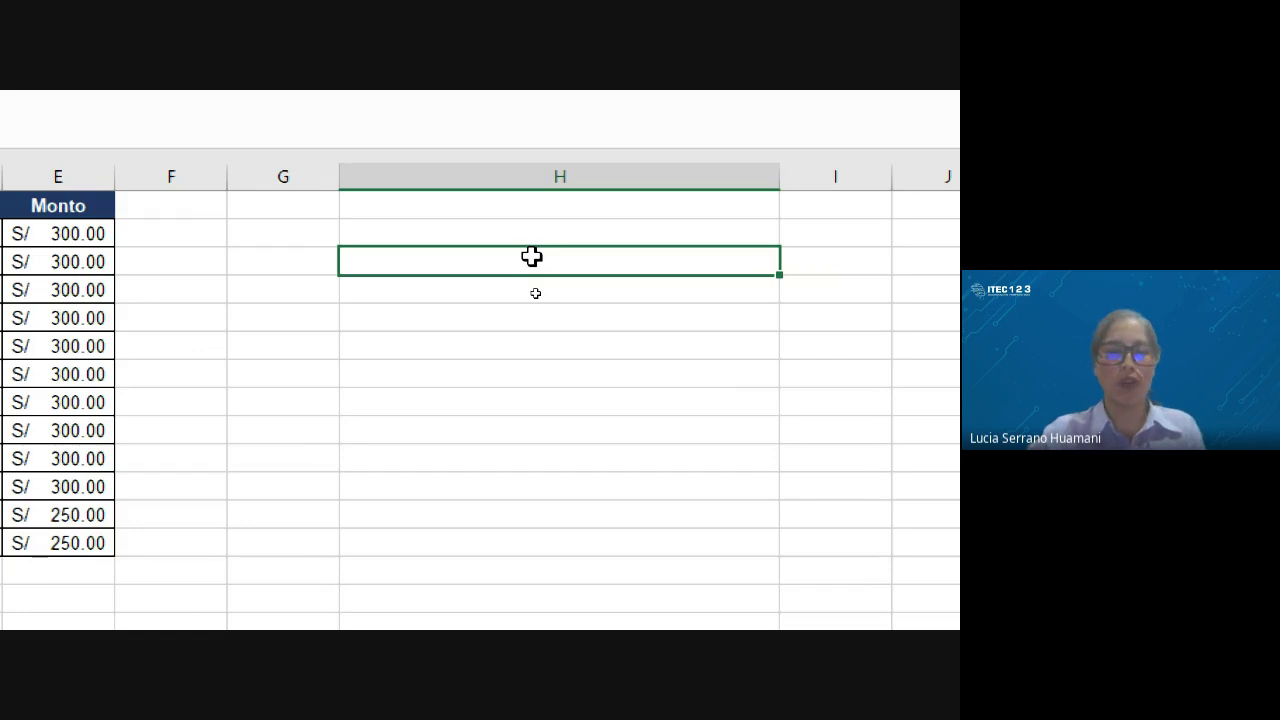
text(1.)
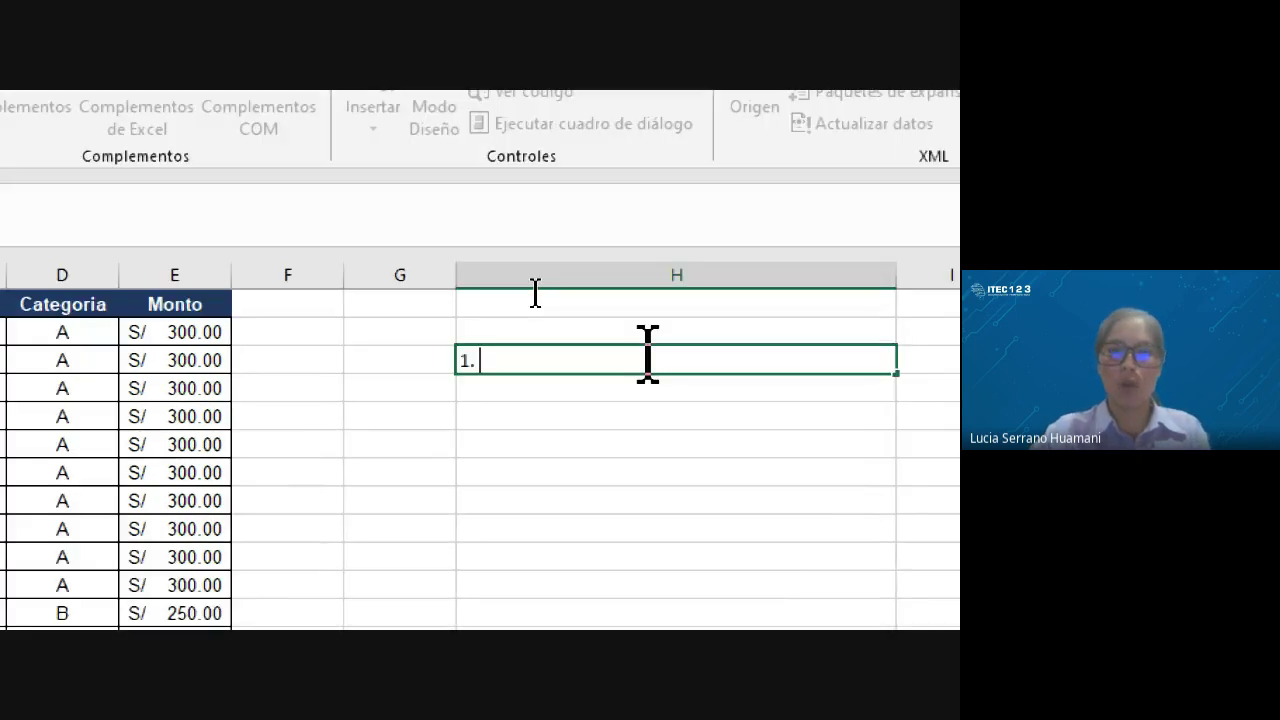
text( COPIAR )
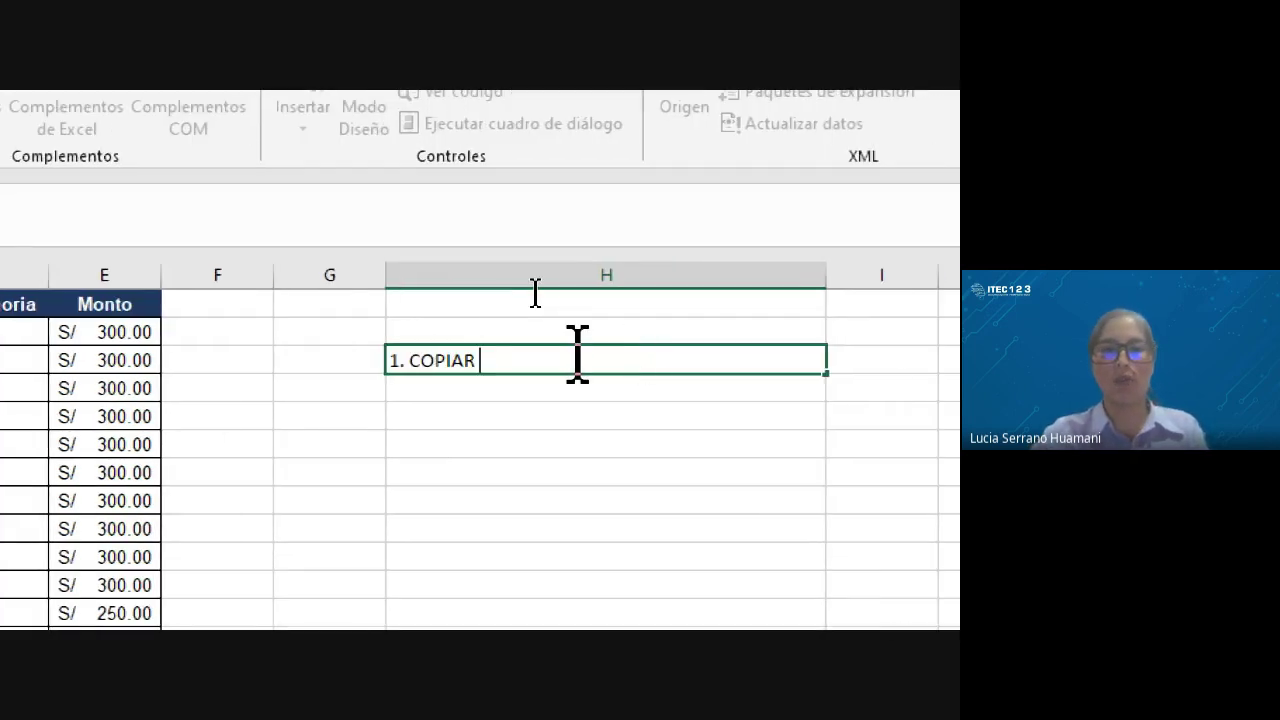
text(LAS )
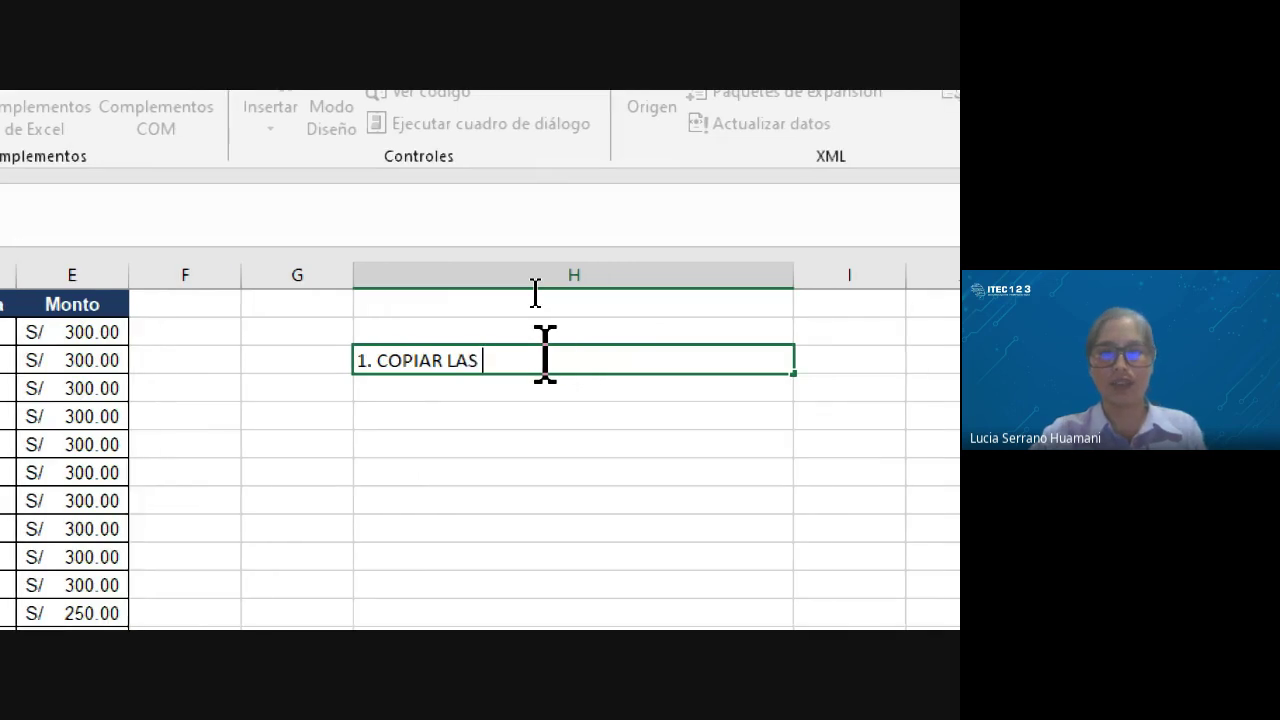
text(CELDAS)
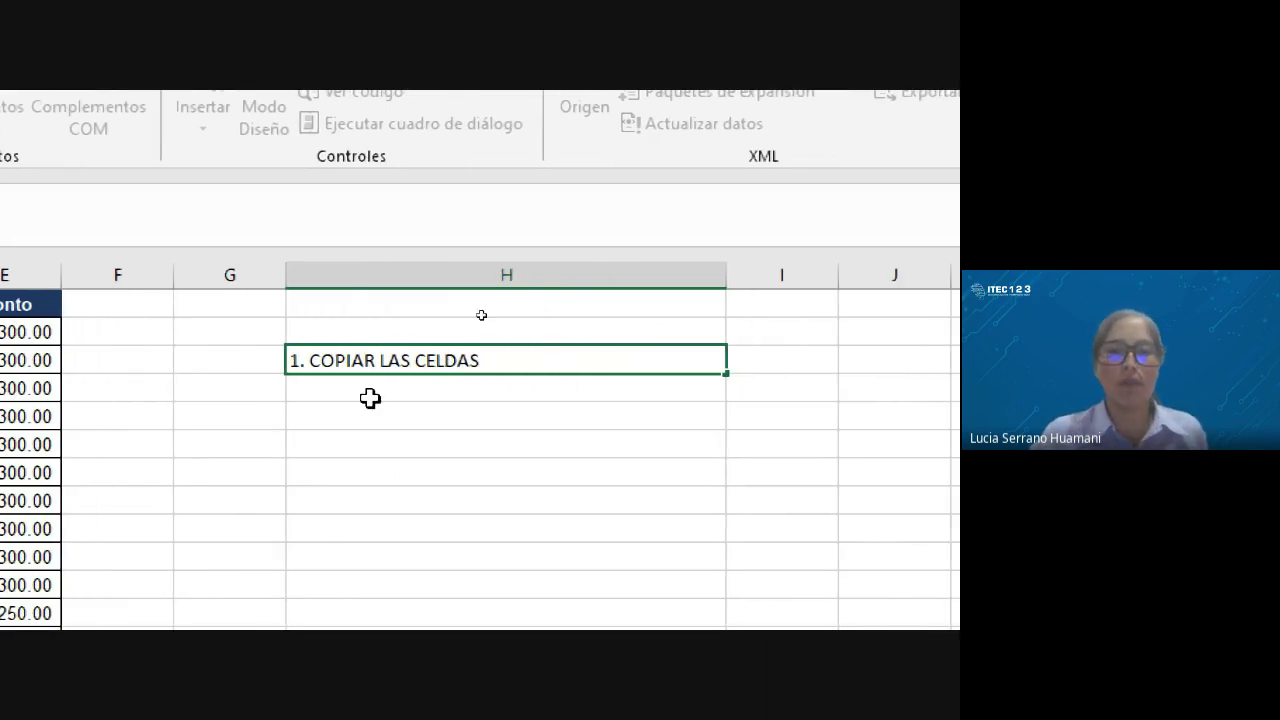
key(Return)
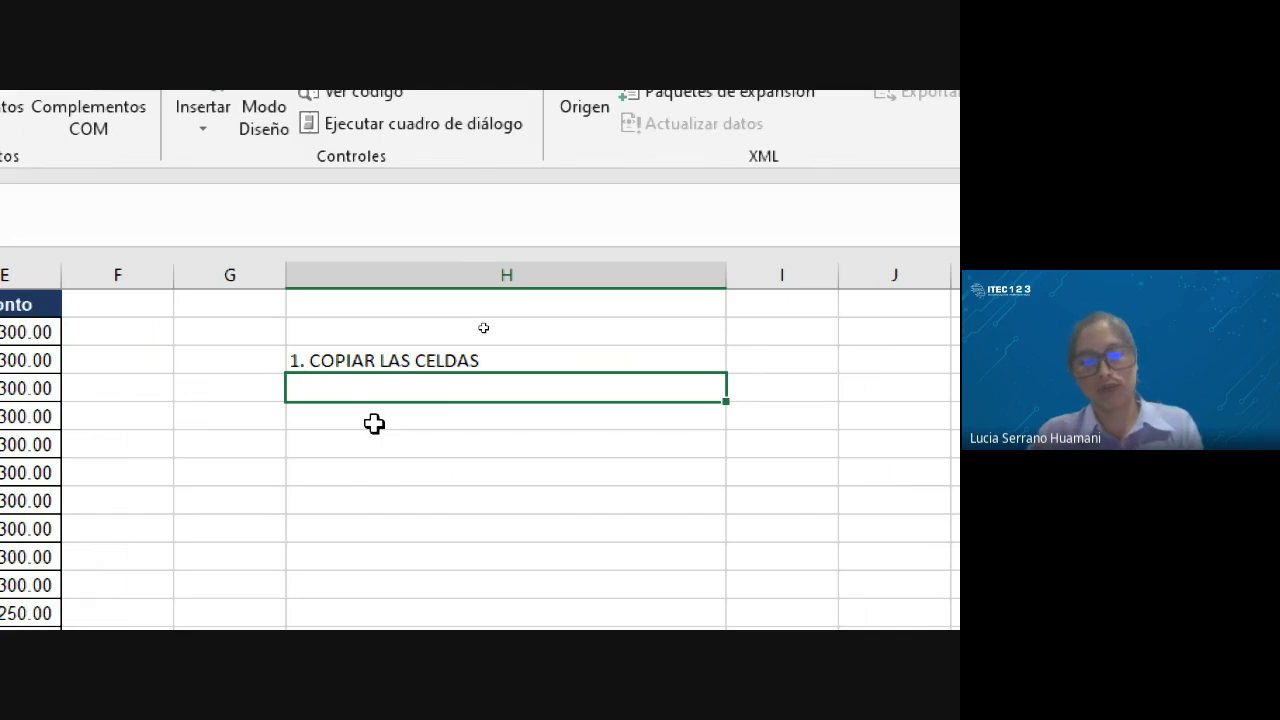
text(2.)
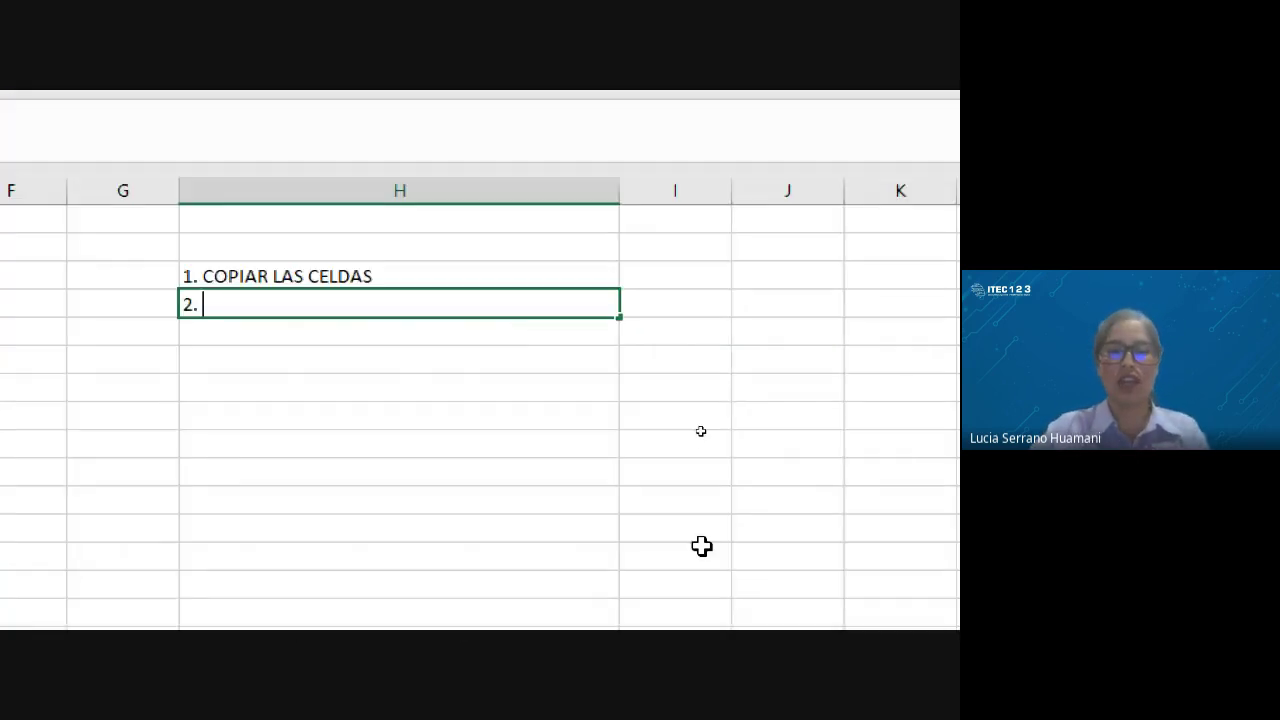
text(IR A L)
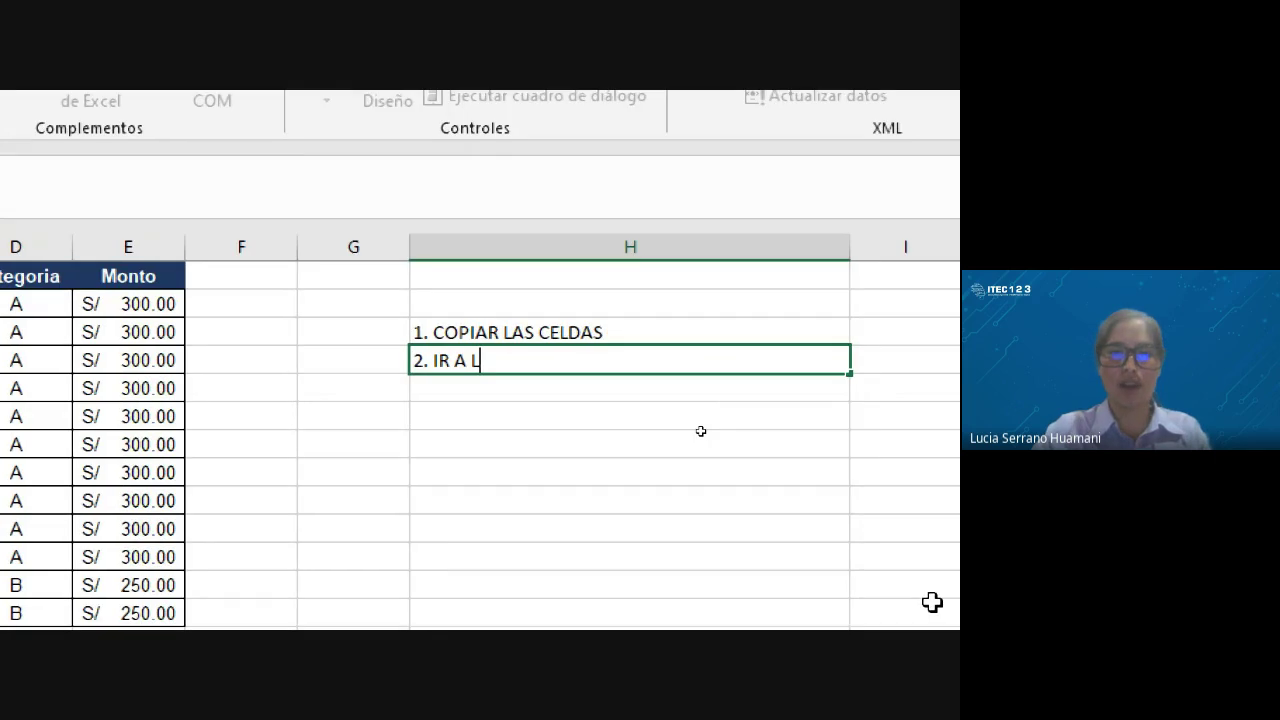
text(A HO)
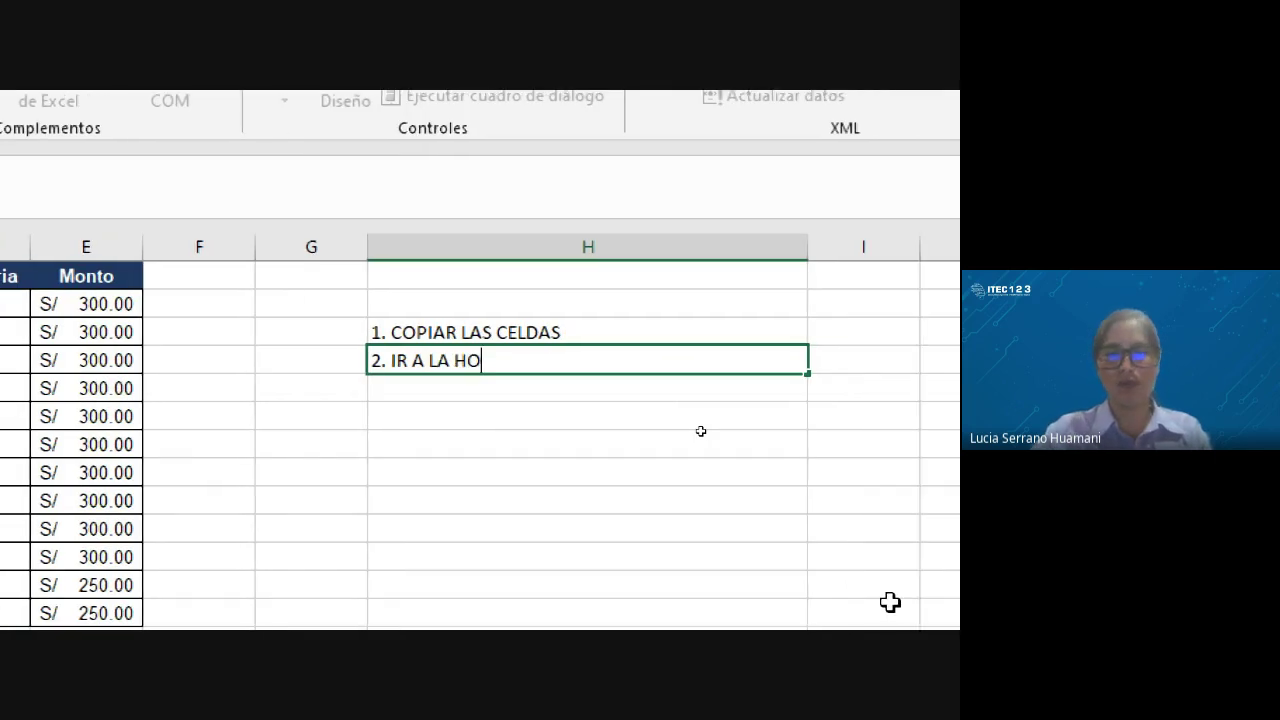
text(JA BASE)
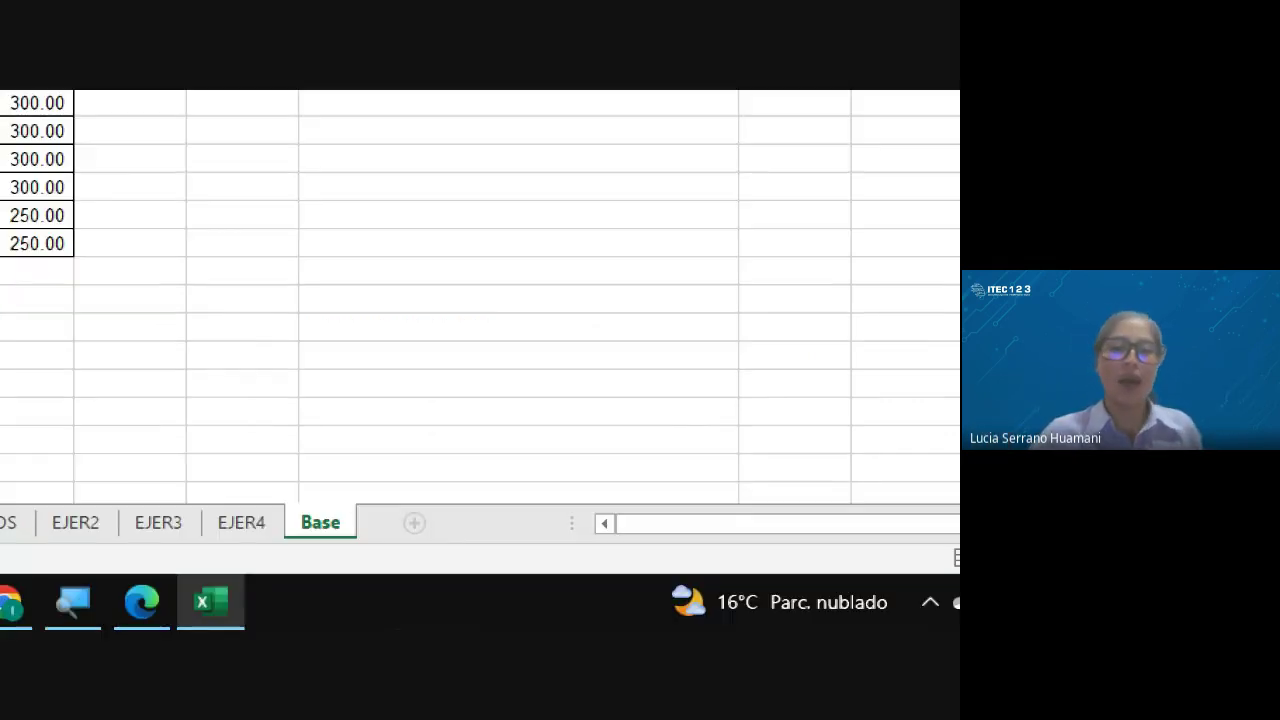
click(238, 522)
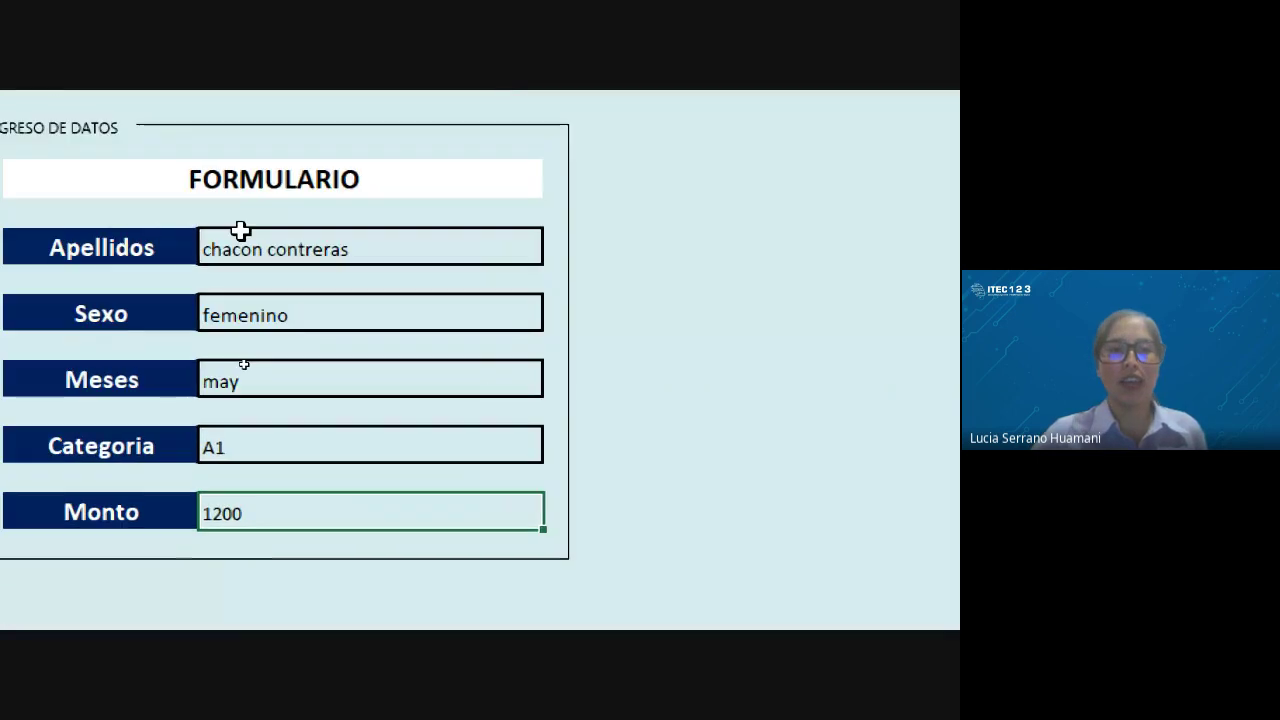
click(240, 233)
ctrl+click(288, 318)
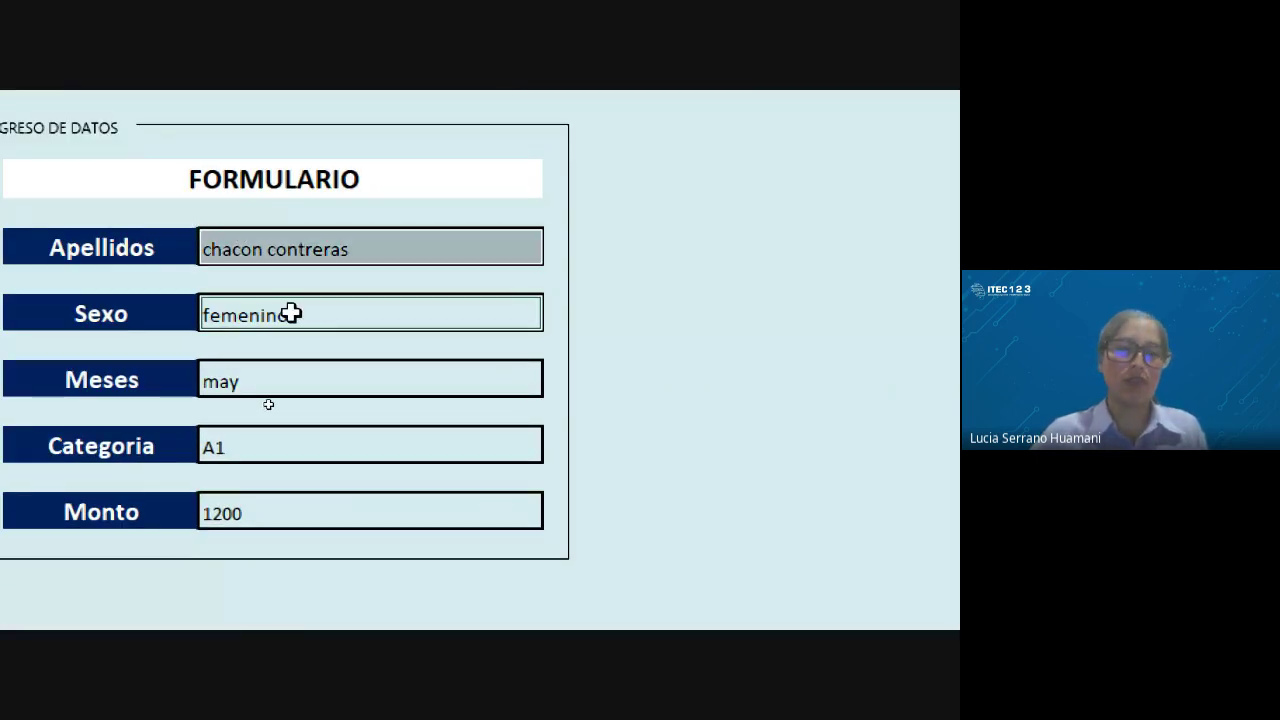
ctrl+click(286, 380)
ctrl+click(268, 445)
ctrl+click(270, 514)
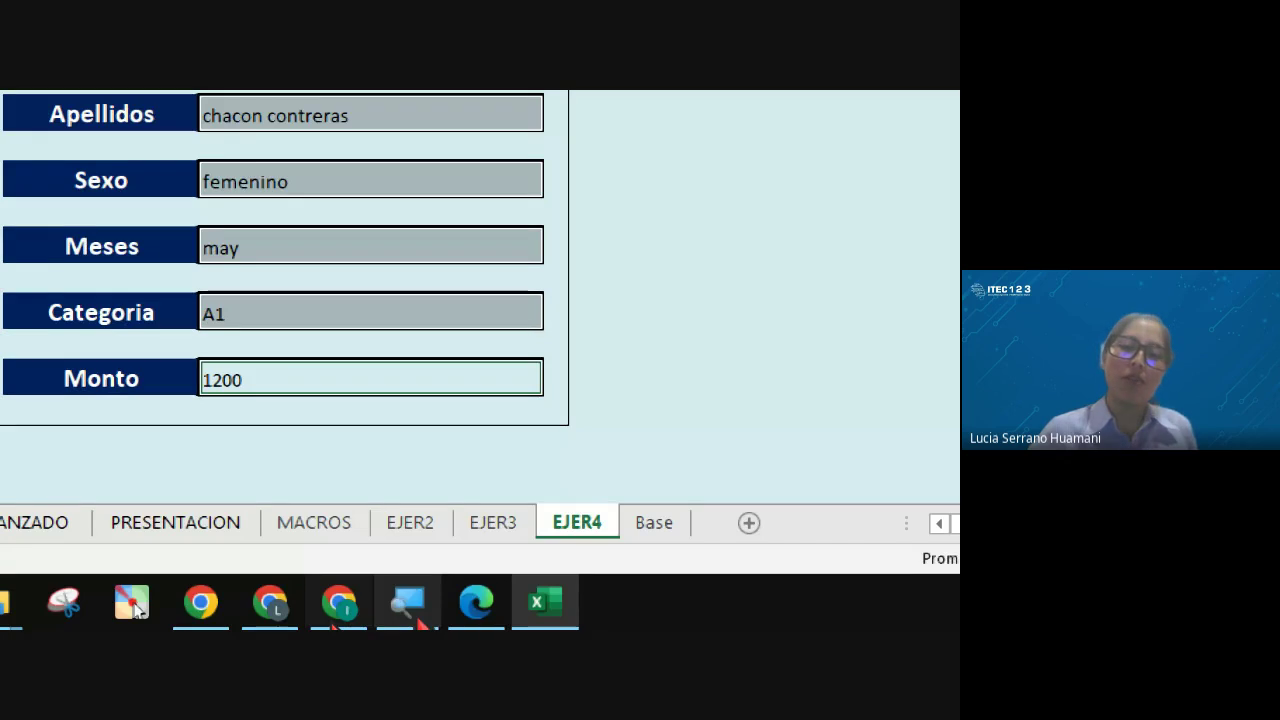
click(654, 522)
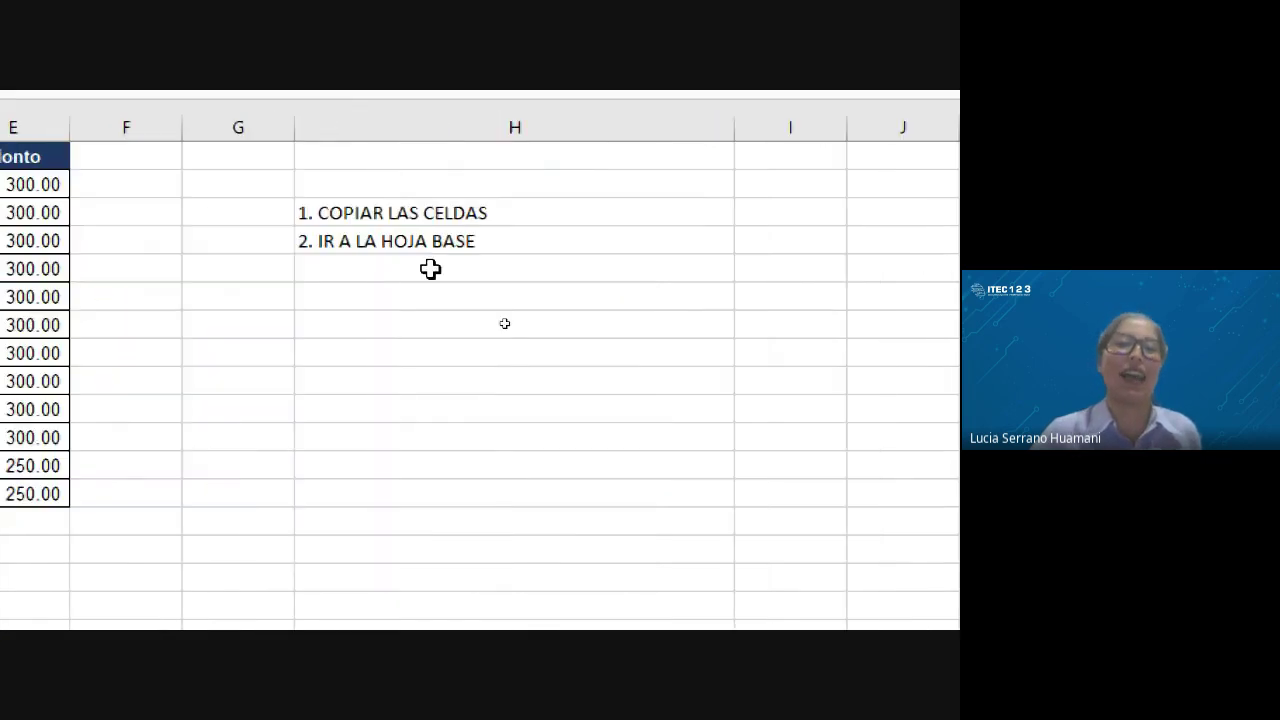
Step: Add '3. DIRIGIRNOS A LA PRIMERA CELDA CON REGISTRO' in H5 and widen column H to fit
double_click(430, 269)
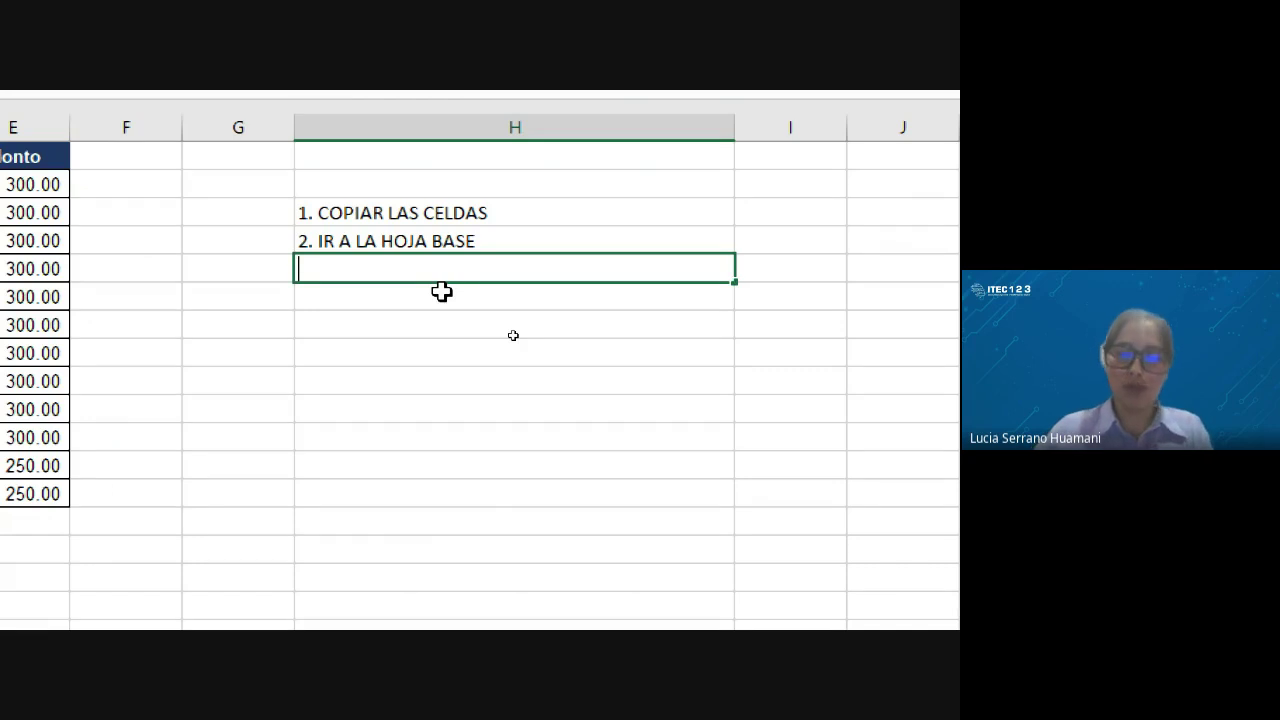
text(3. )
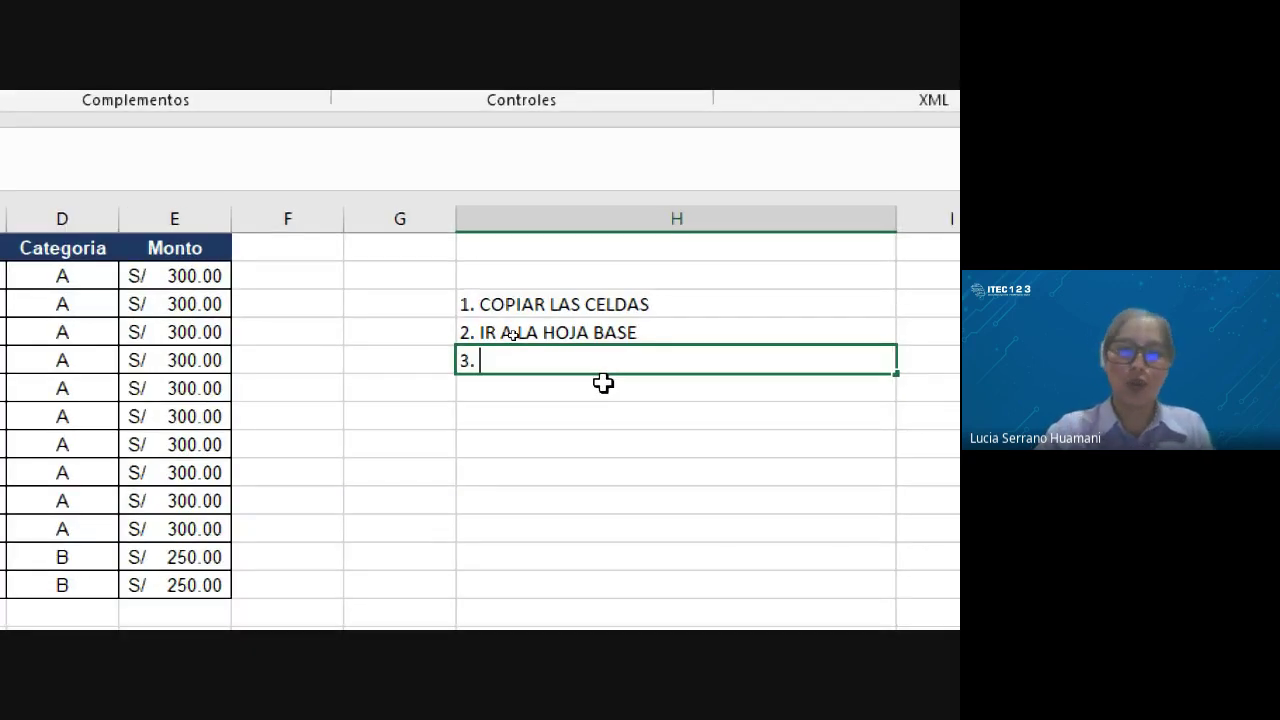
text(UBU)
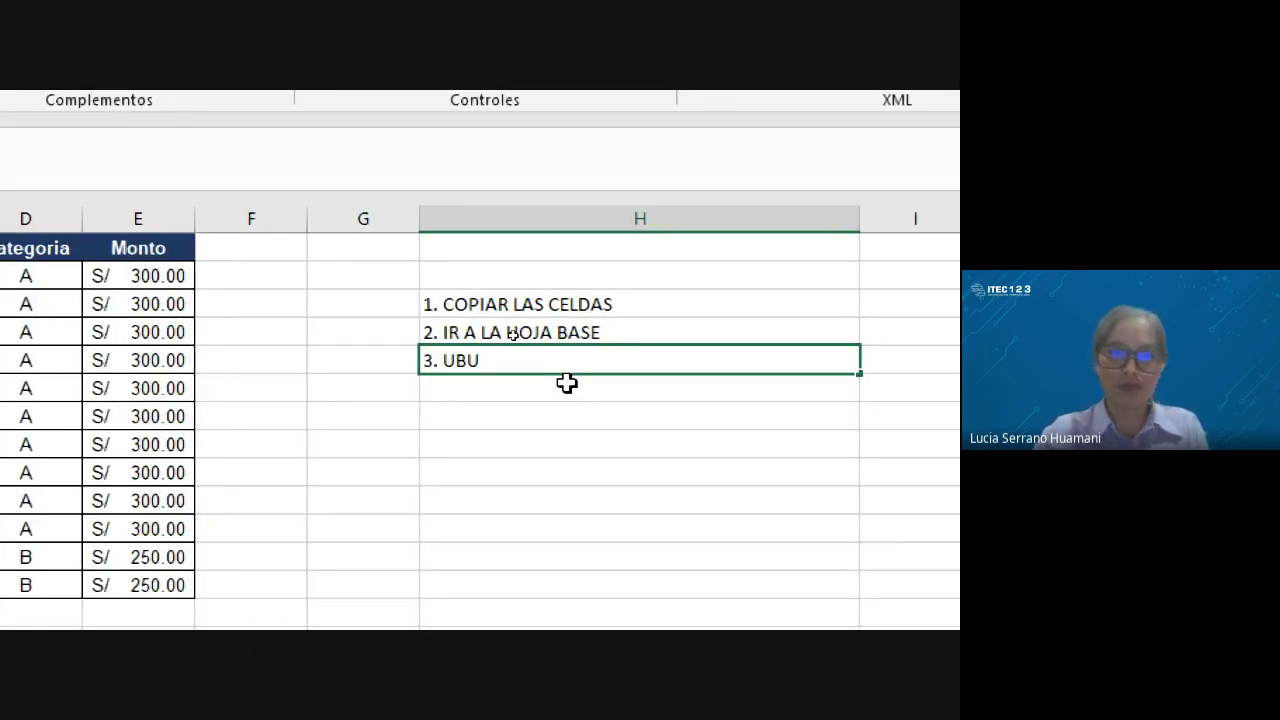
key(BackSpace)
key(BackSpace)
key(BackSpace)
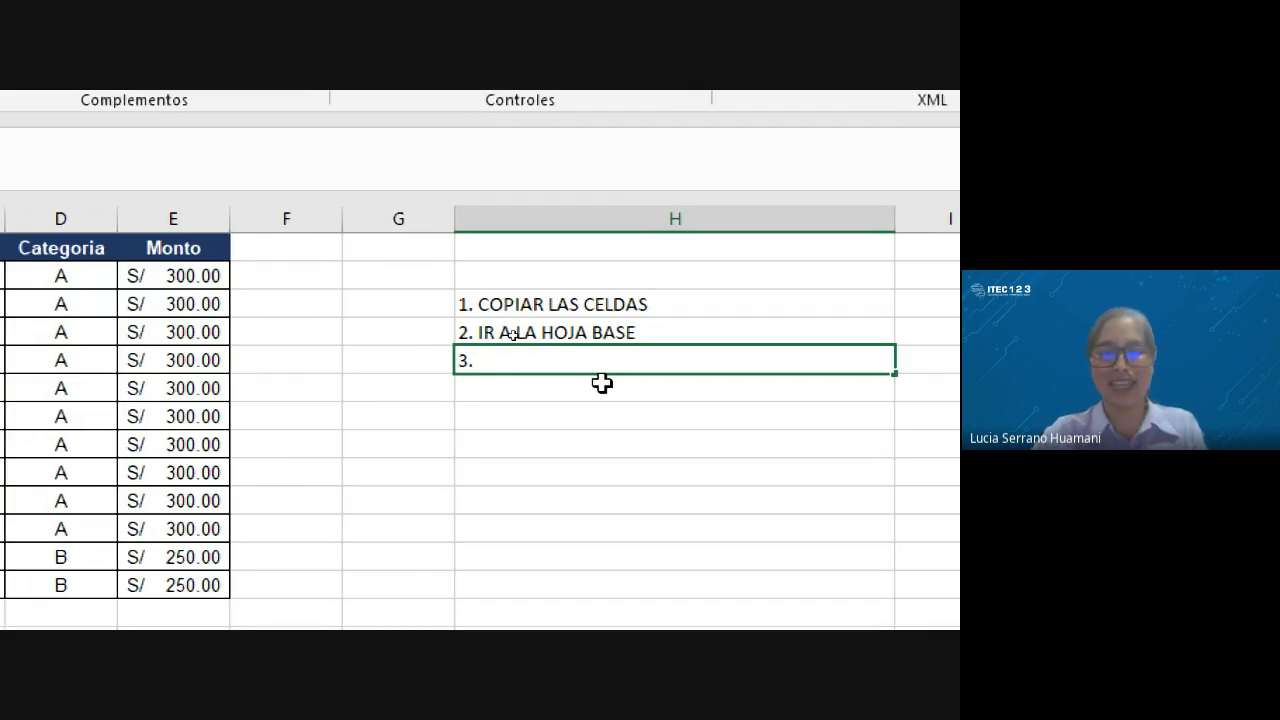
text(DIRIGI)
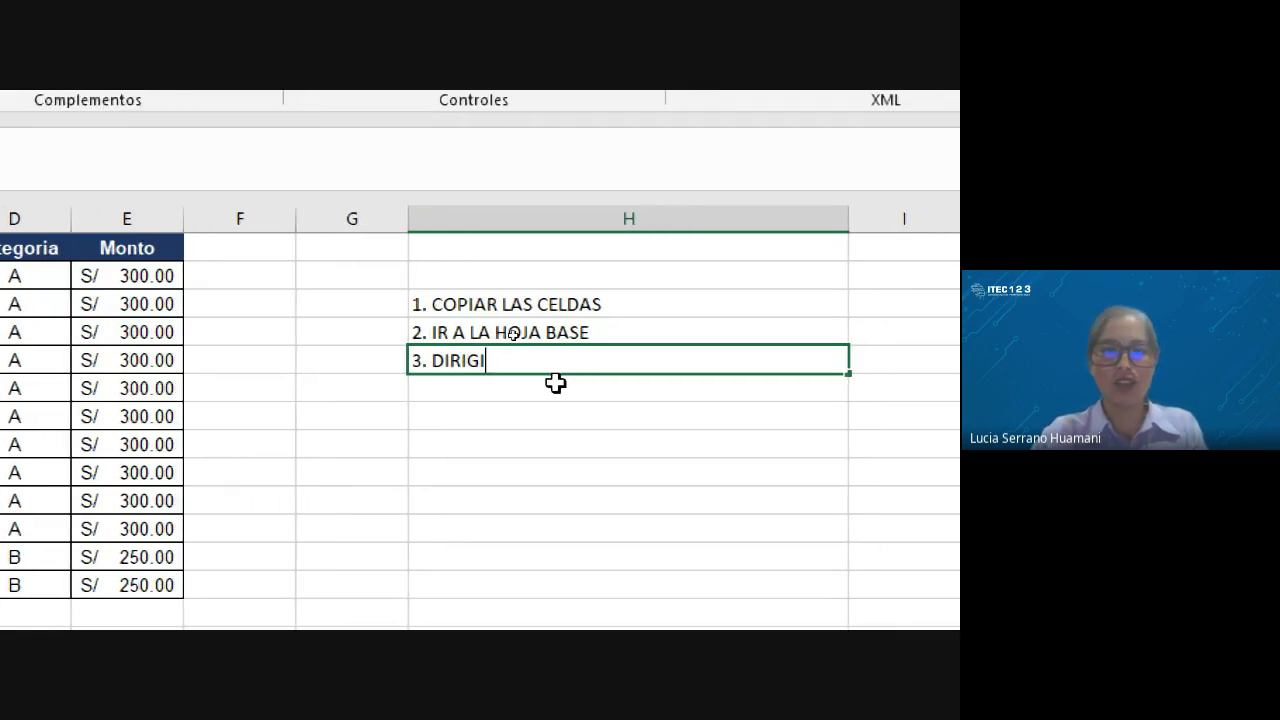
text(RNOS )
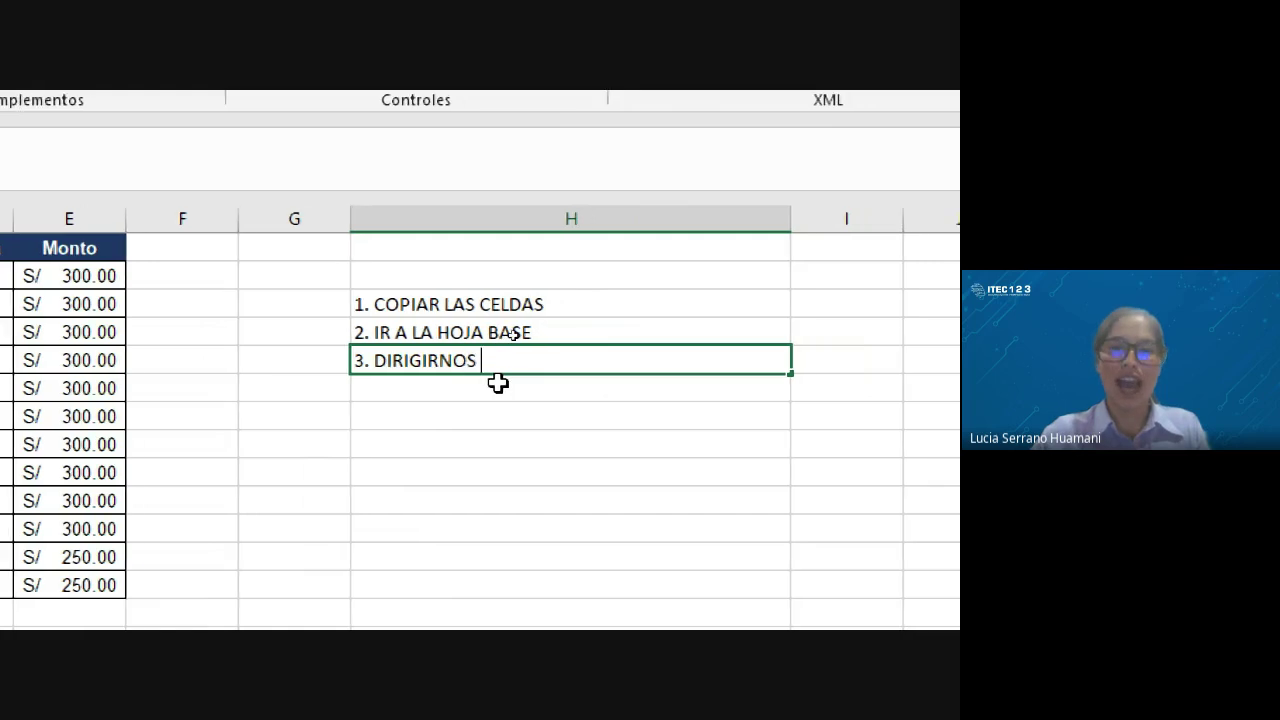
text(A LA PRI)
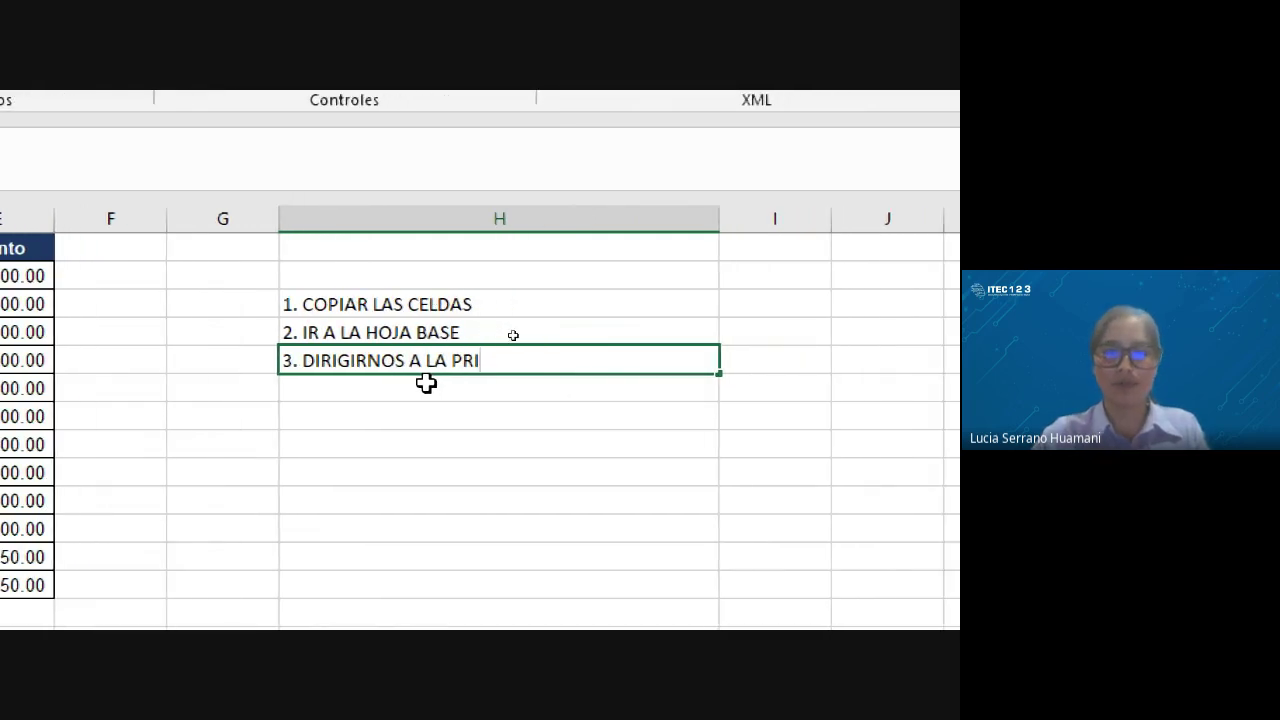
text(MERA C)
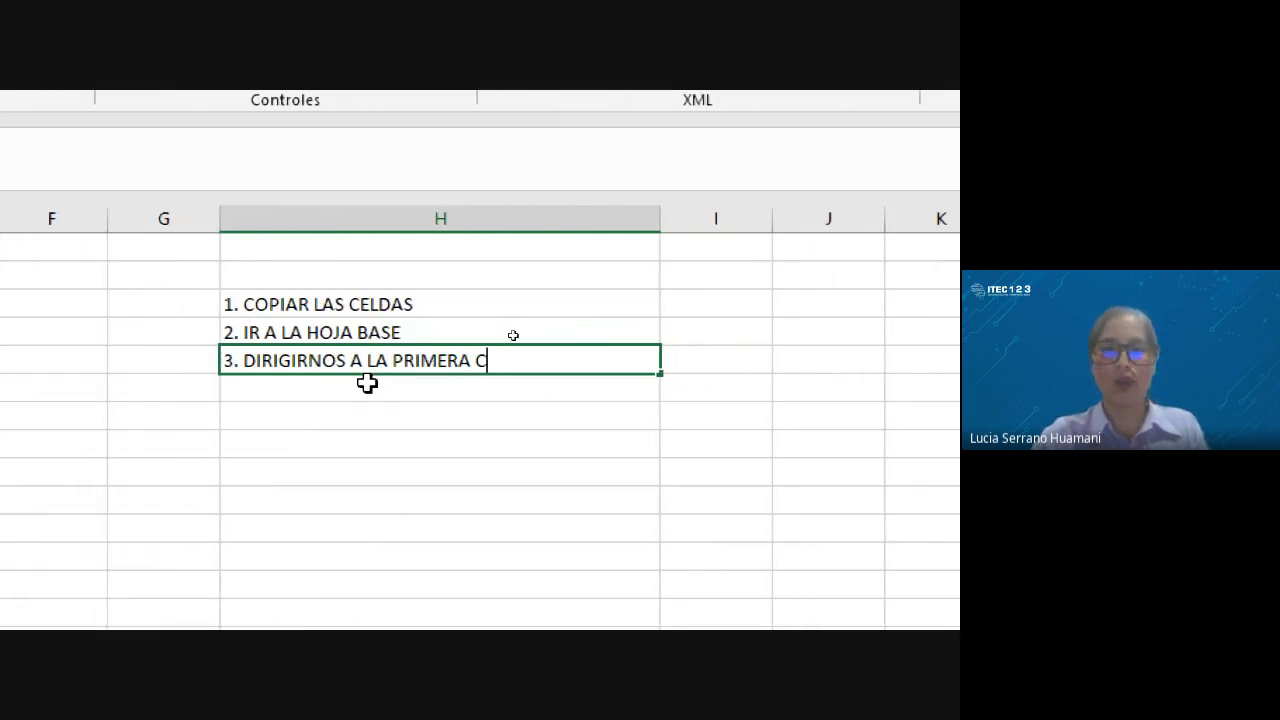
text(ELDA CON REGI)
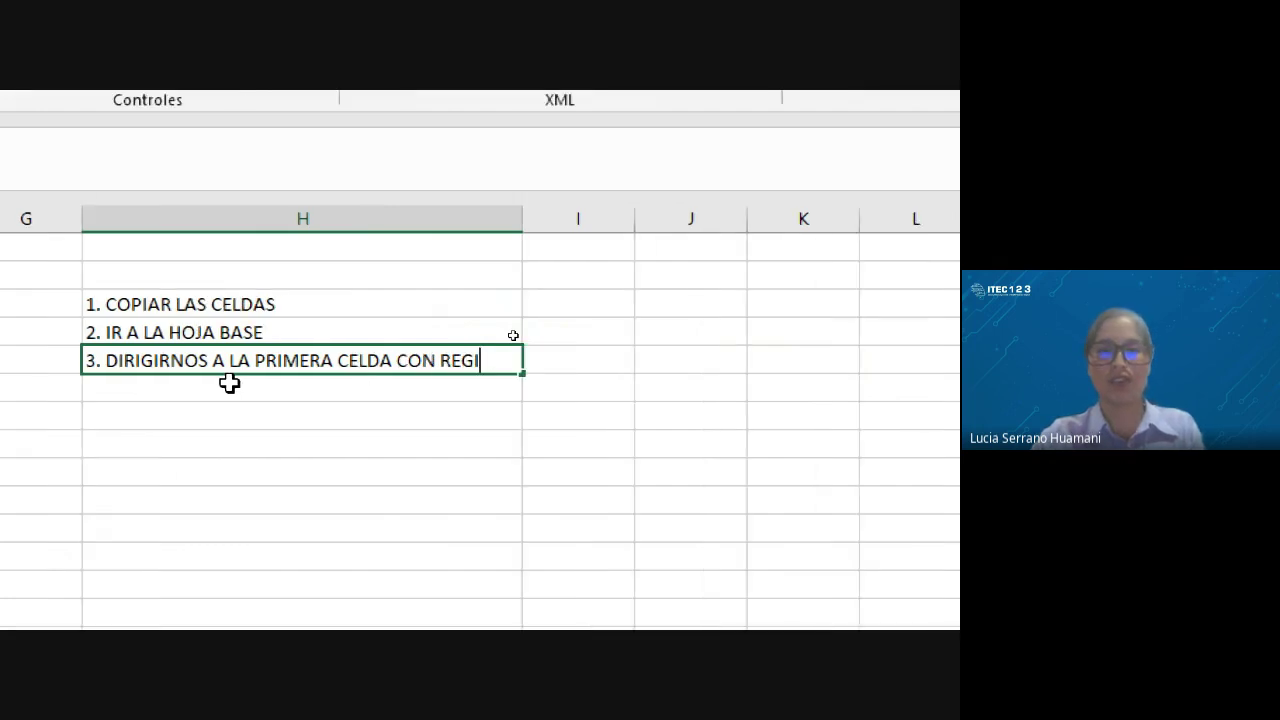
text(STRO)
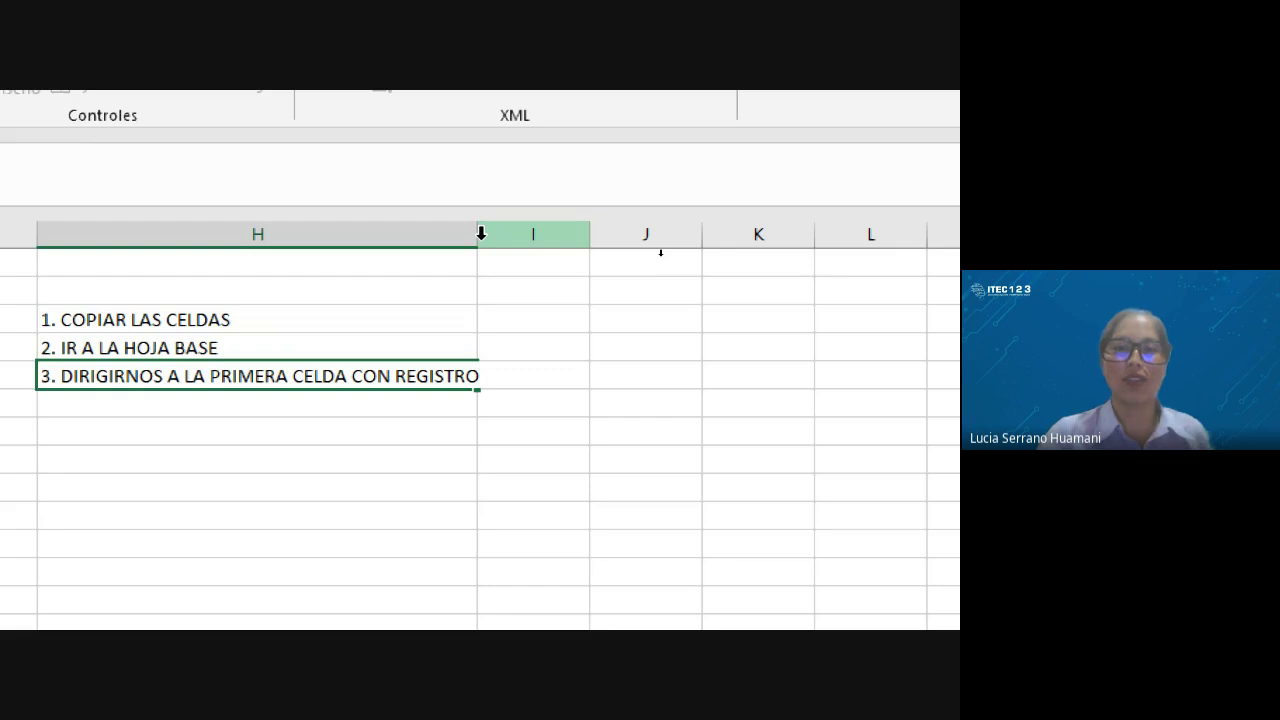
click(508, 297)
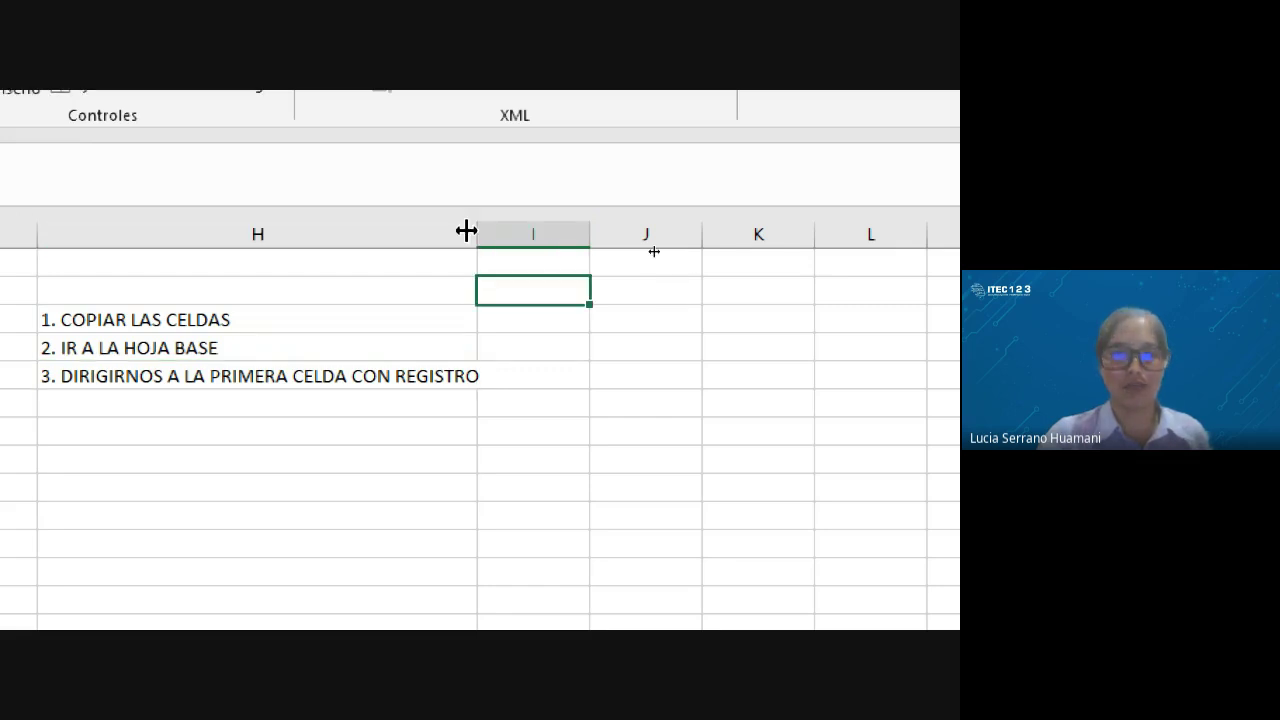
drag(466, 231, 546, 231)
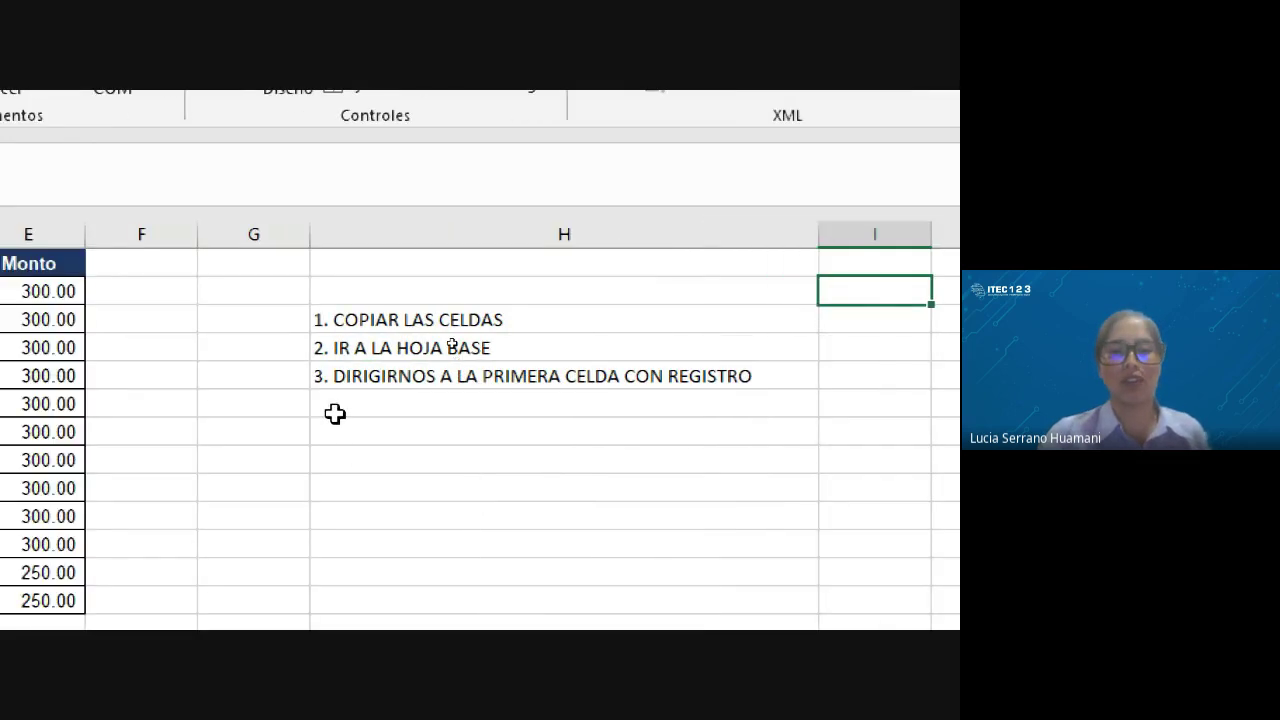
click(334, 414)
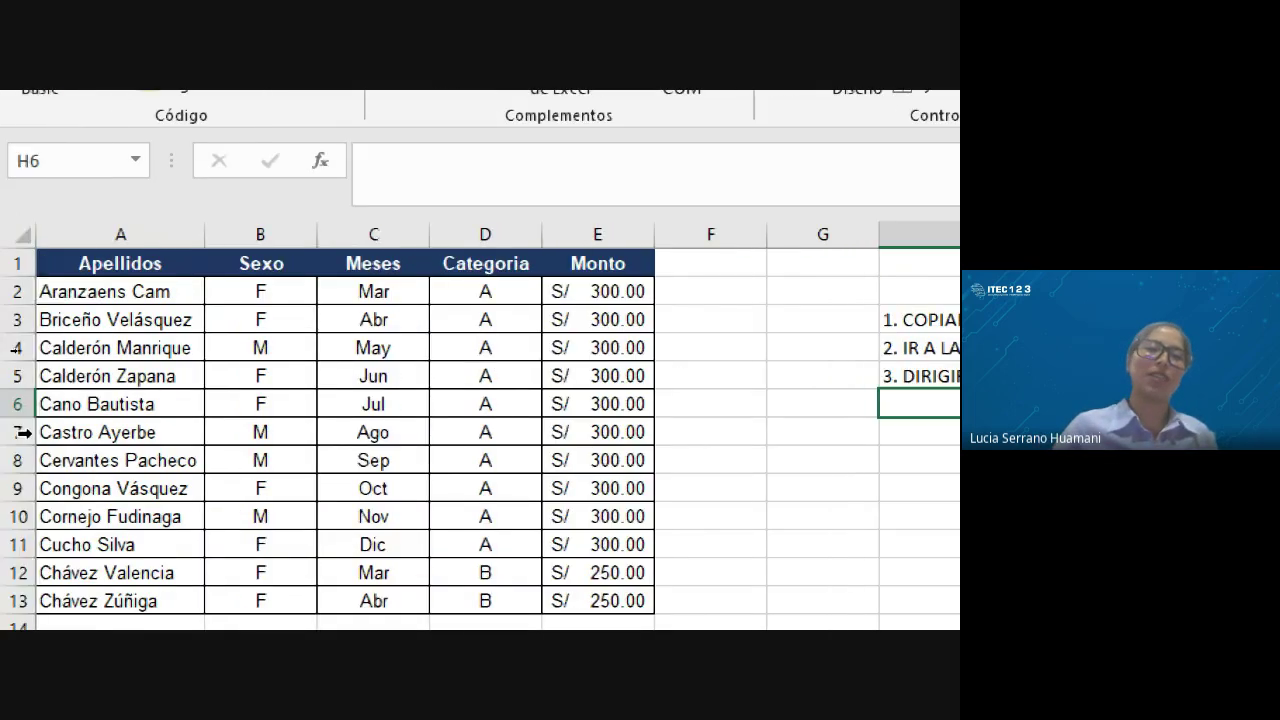
click(73, 263)
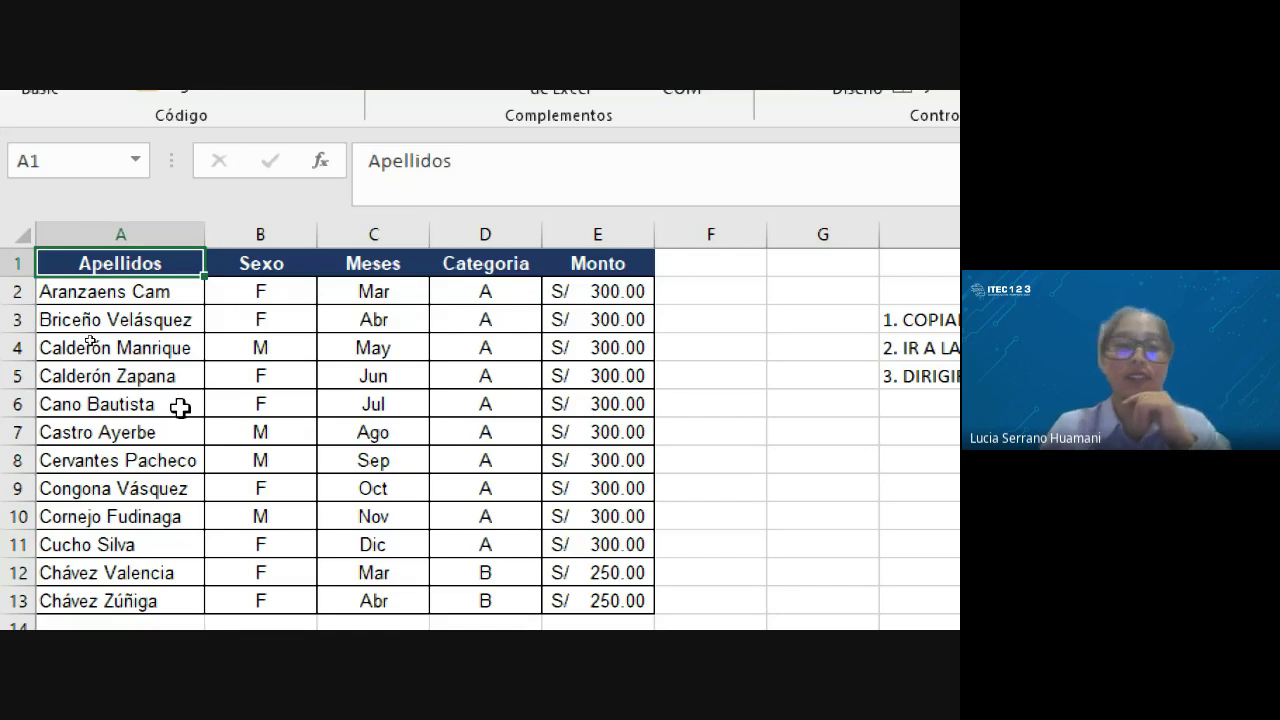
scroll(79, 455, down, 2)
scroll(79, 455, down, 1)
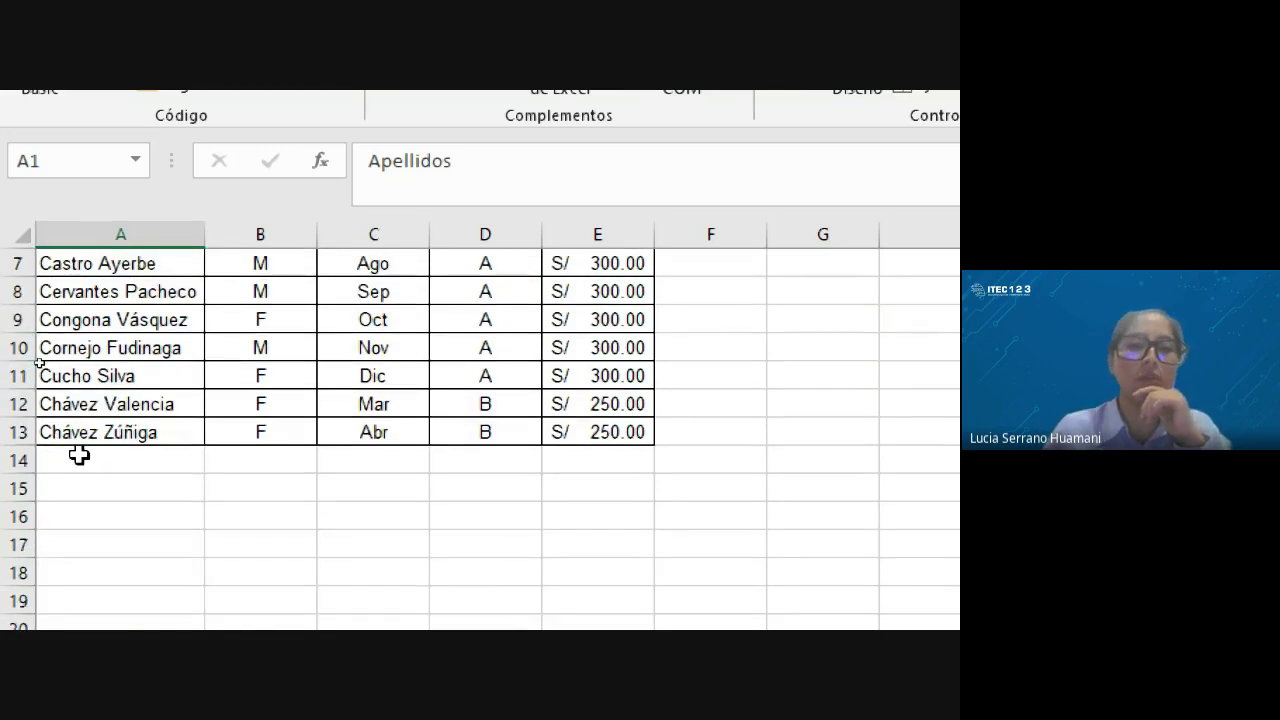
click(12, 433)
scroll(5, 437, up, 2)
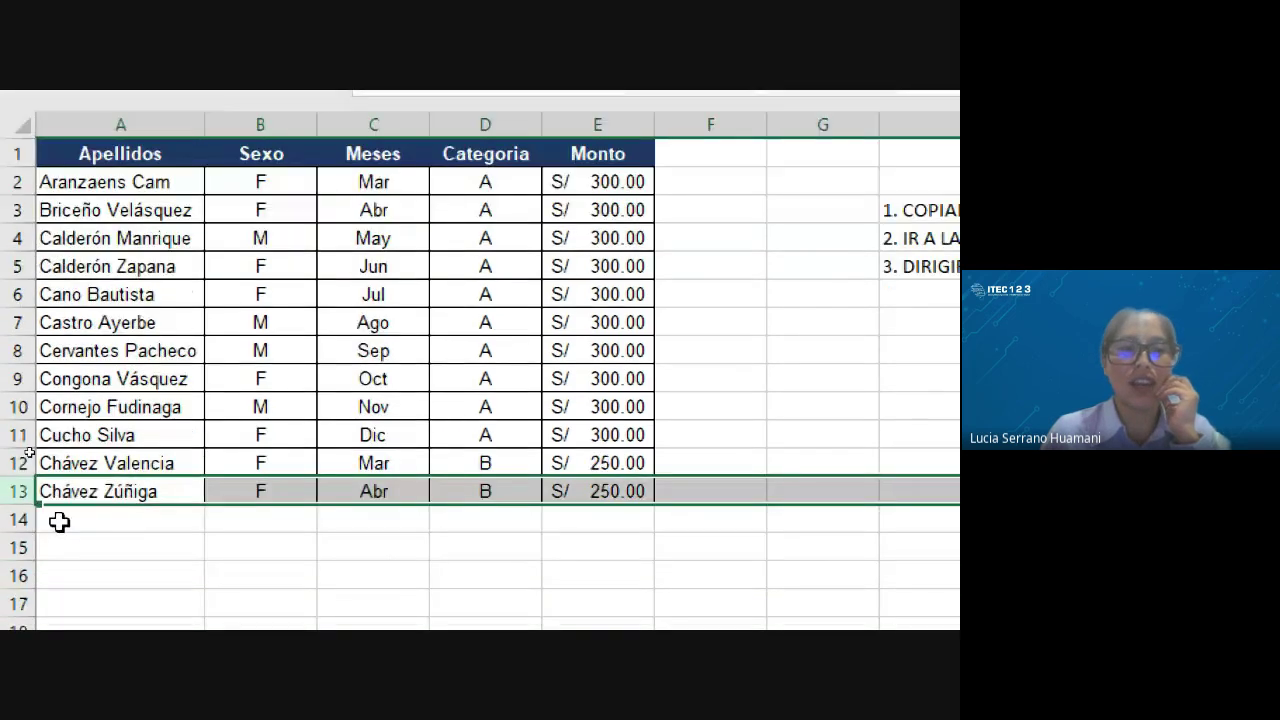
click(60, 521)
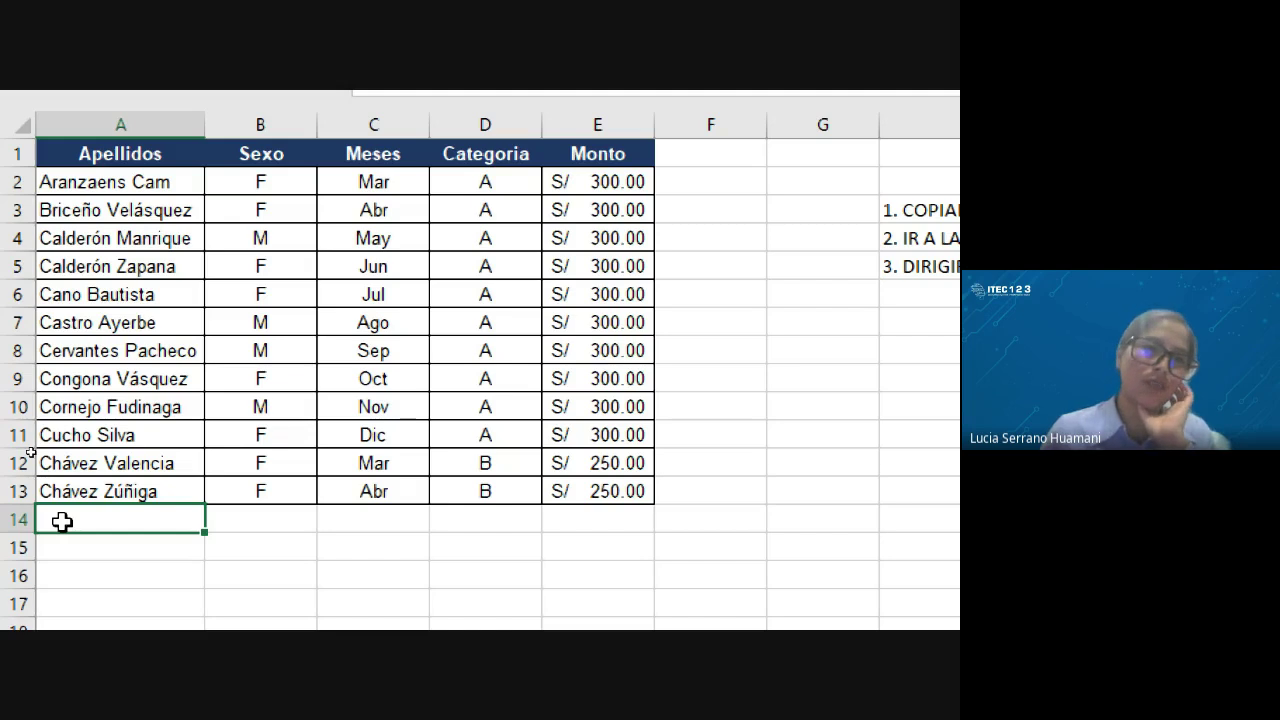
click(17, 490)
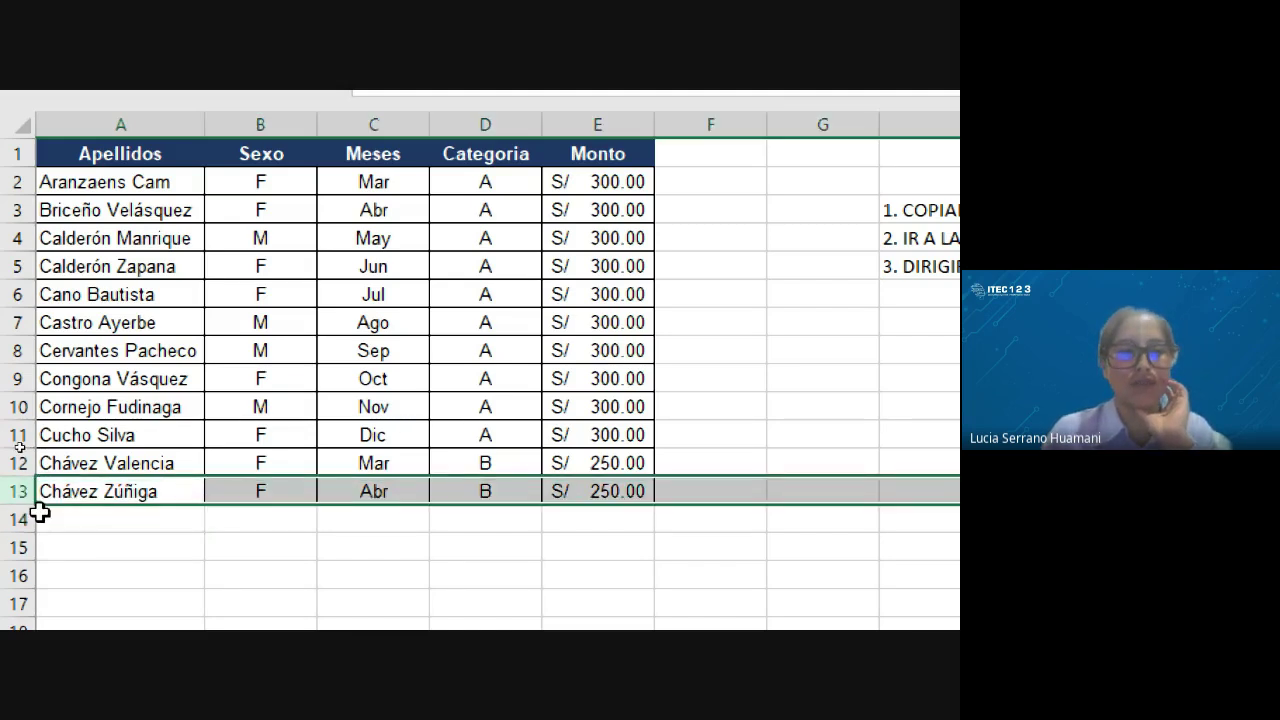
click(18, 518)
click(14, 490)
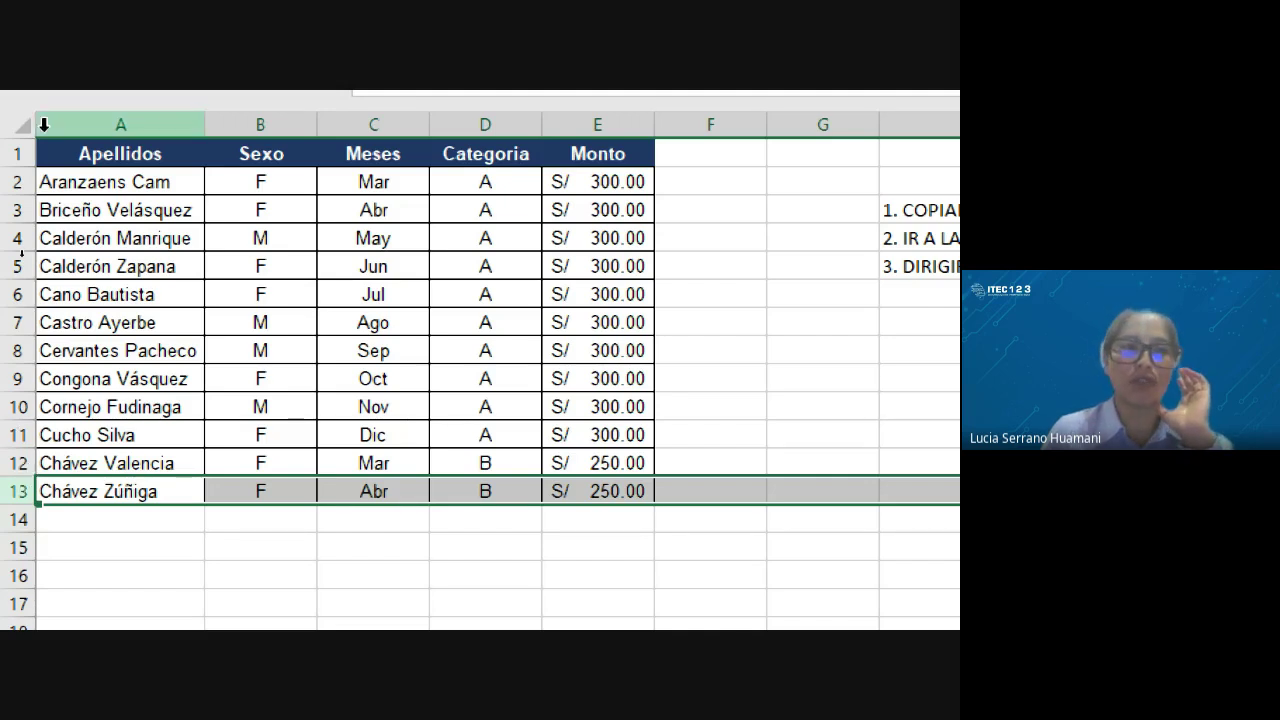
drag(80, 153, 260, 435)
drag(344, 491, 551, 495)
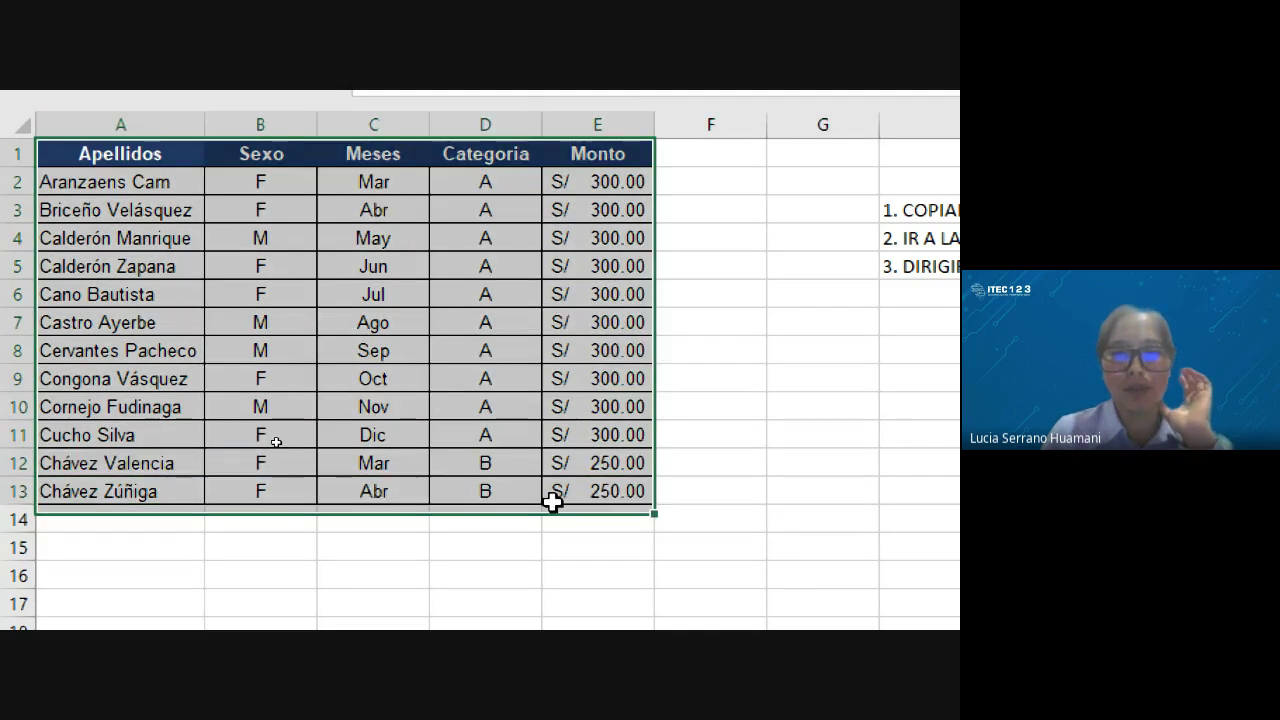
click(8, 491)
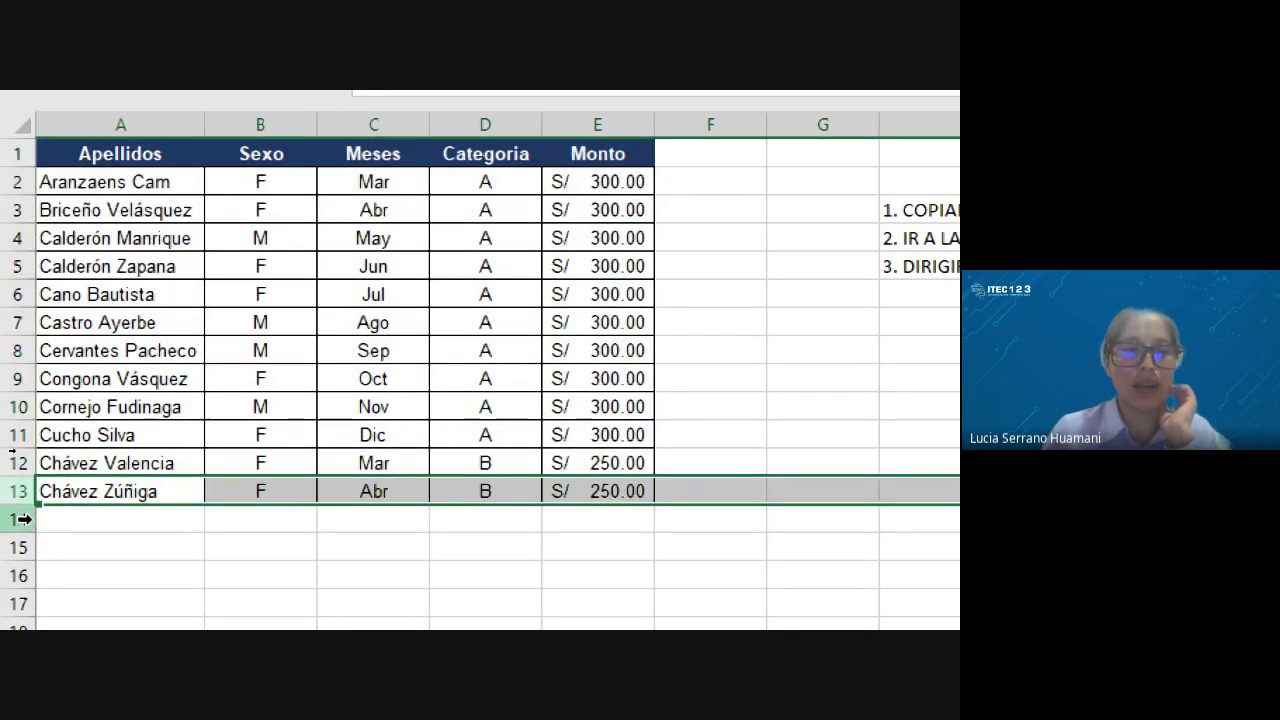
click(20, 519)
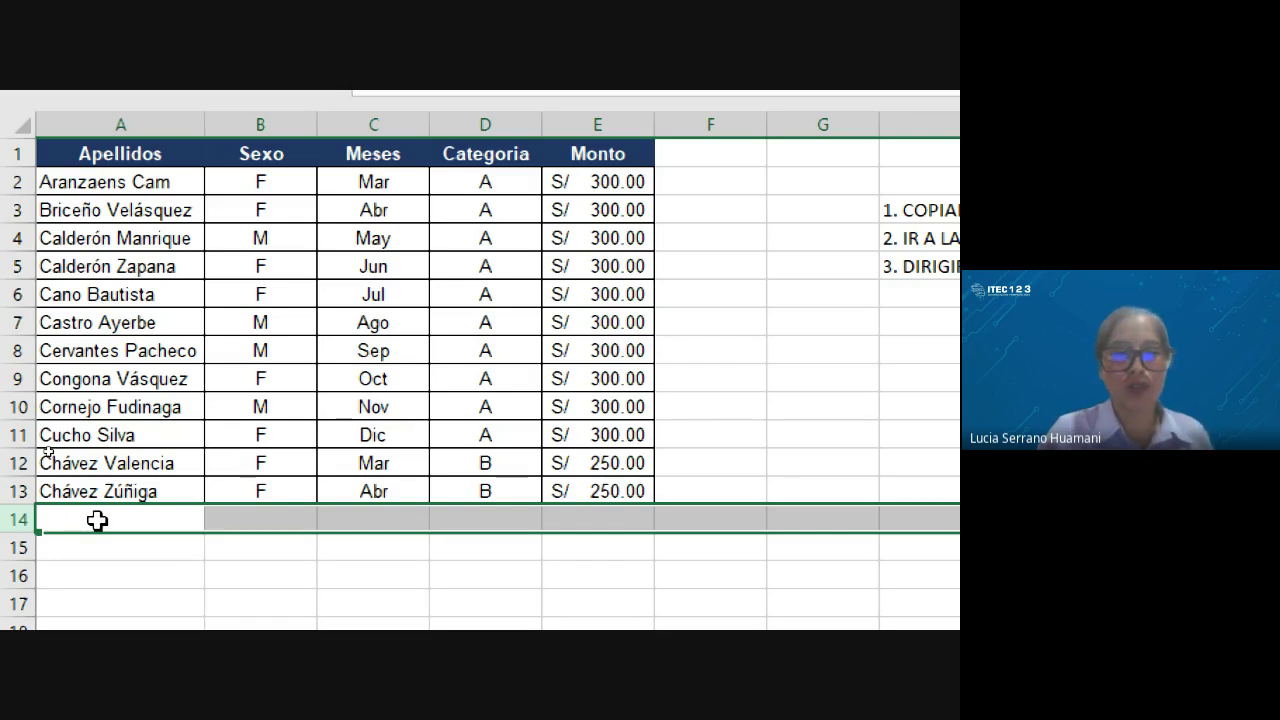
click(12, 491)
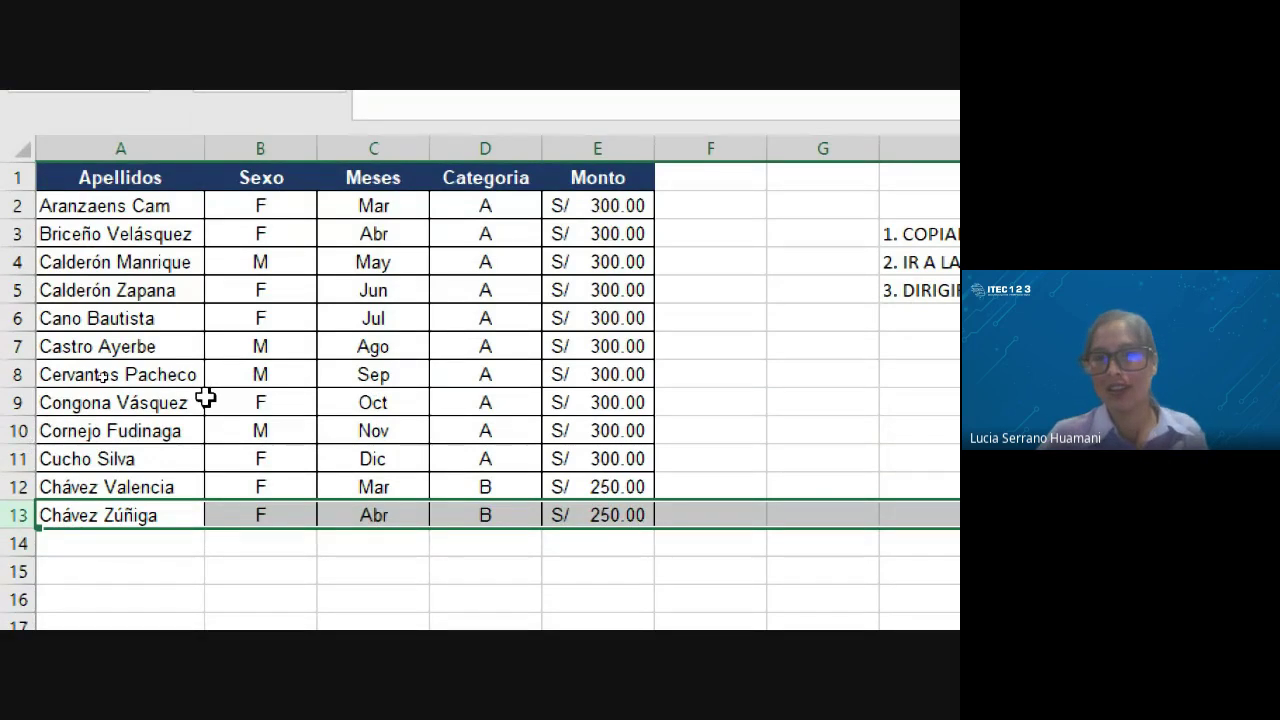
click(147, 177)
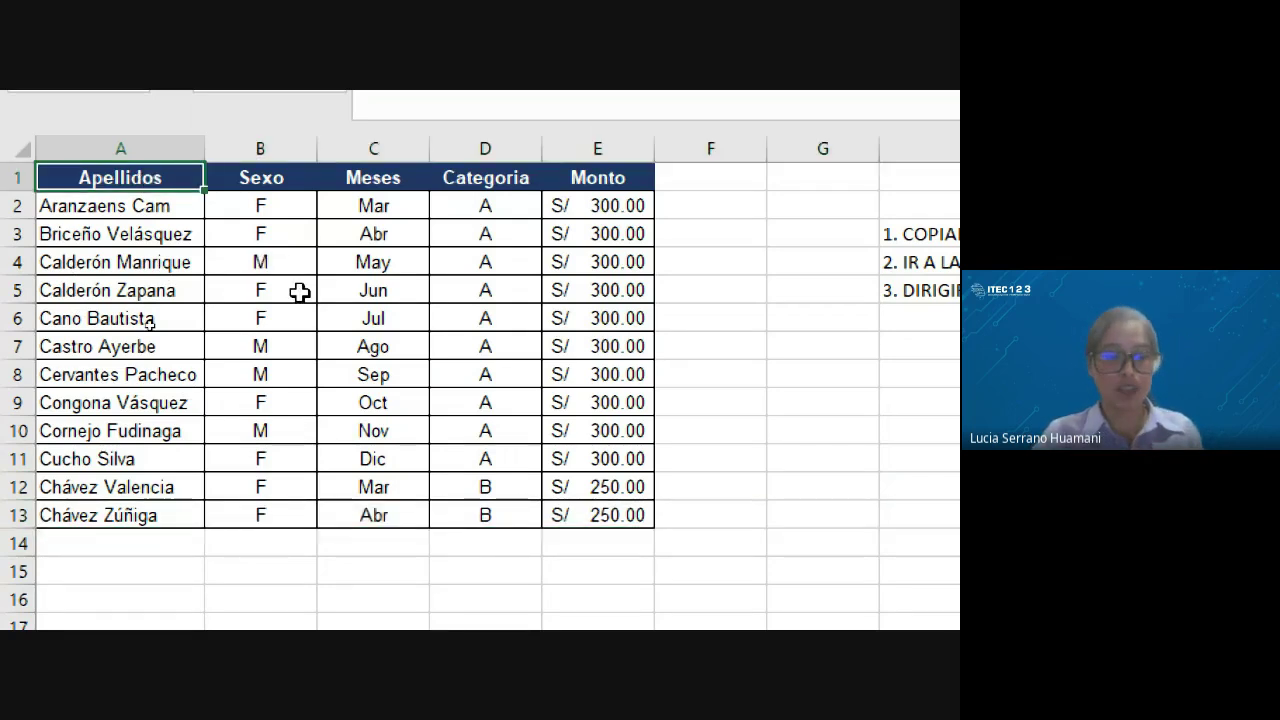
key(ctrl+Down)
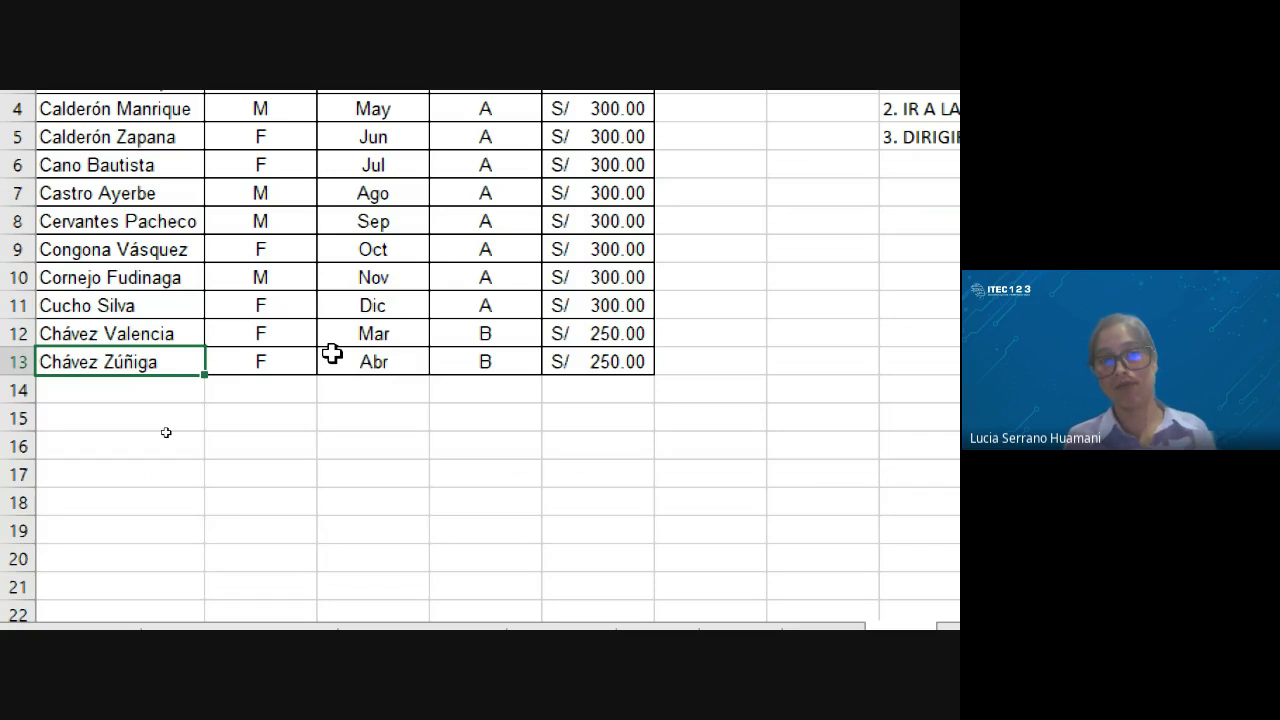
scroll(332, 352, up, 1)
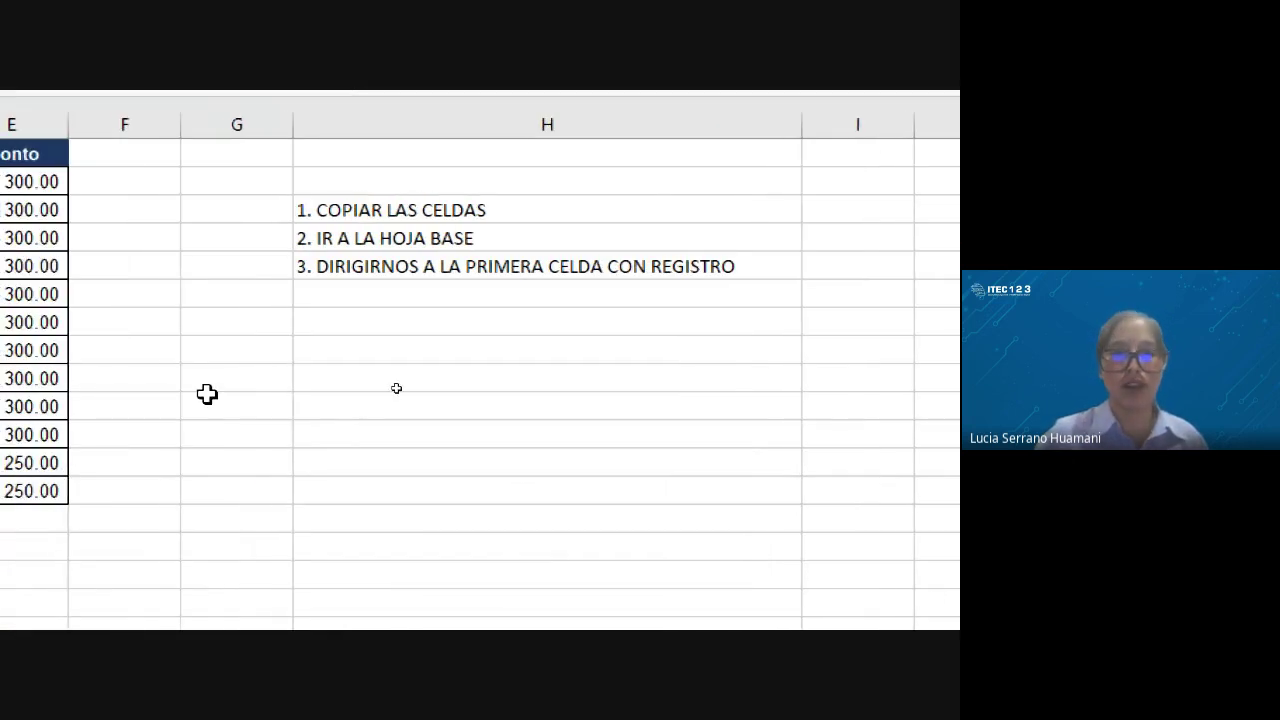
click(209, 381)
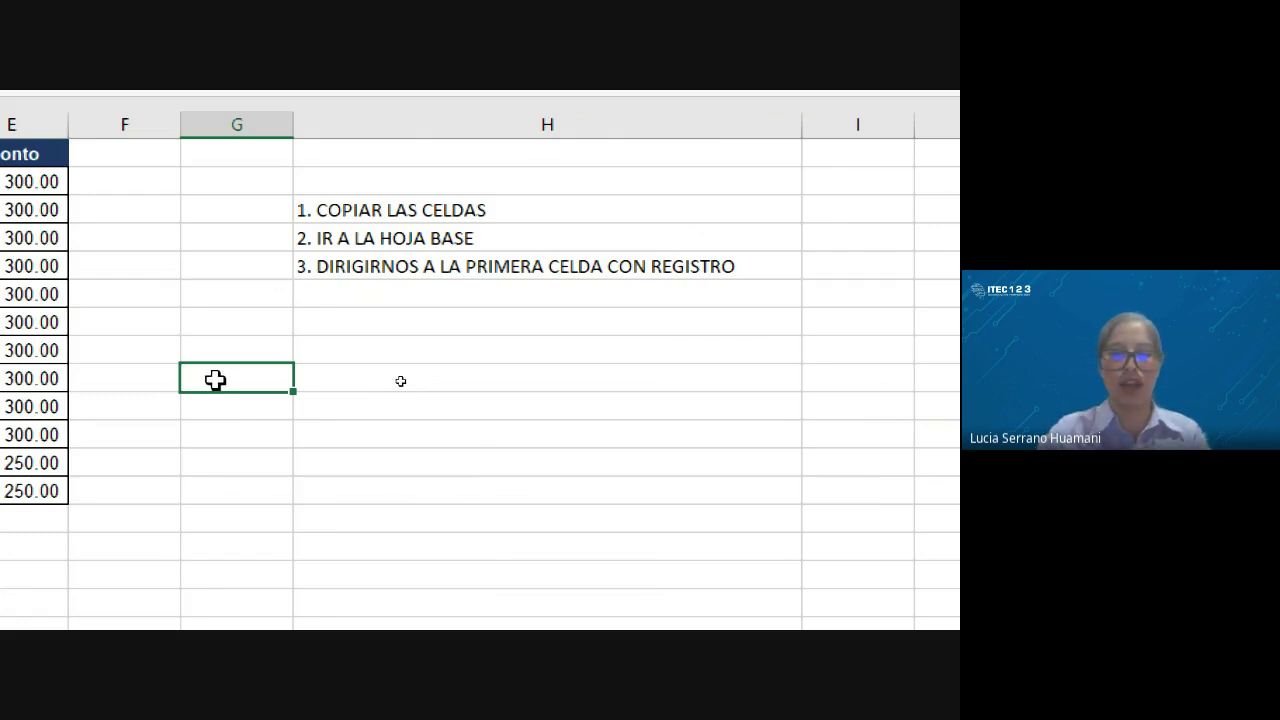
text(LUC)
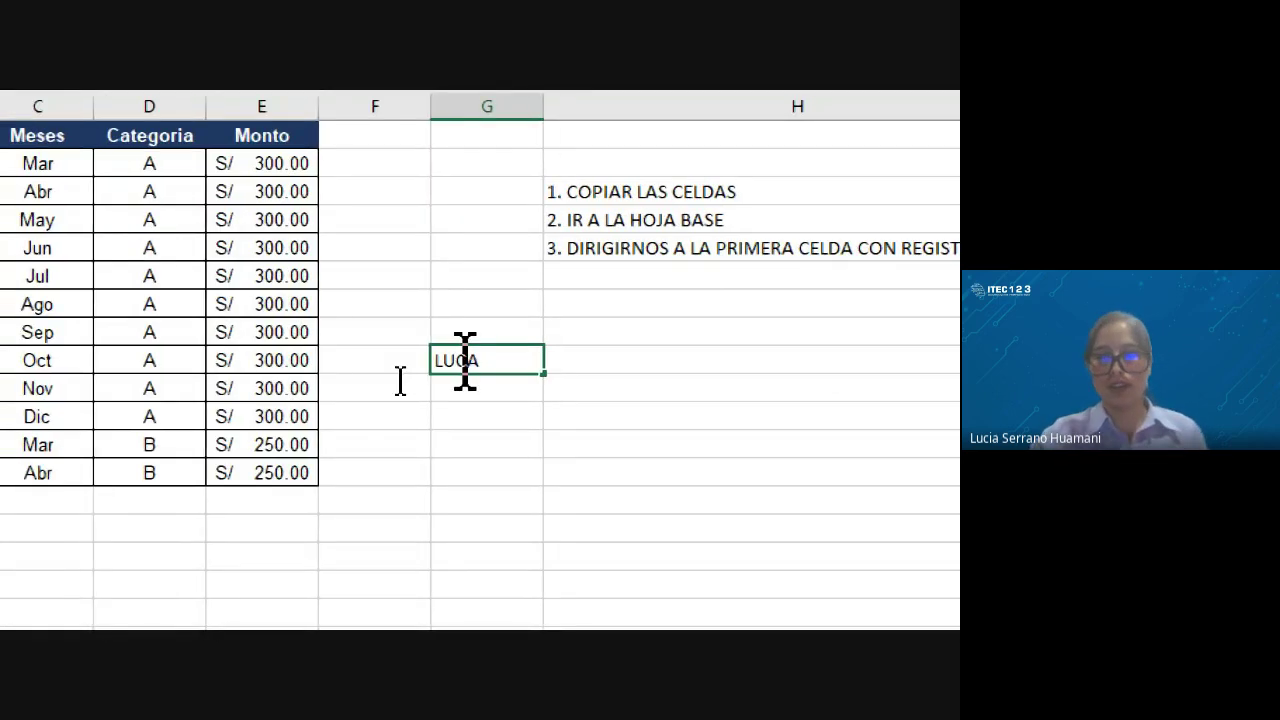
text(IA)
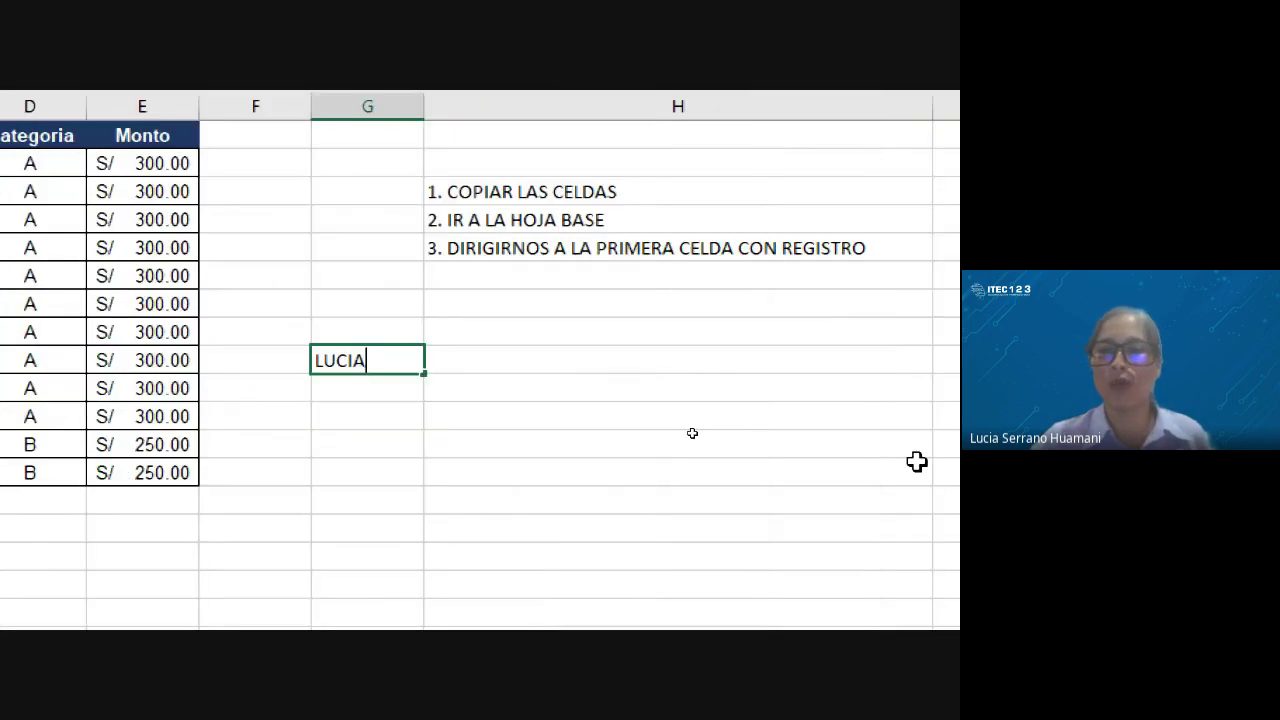
key(Tab)
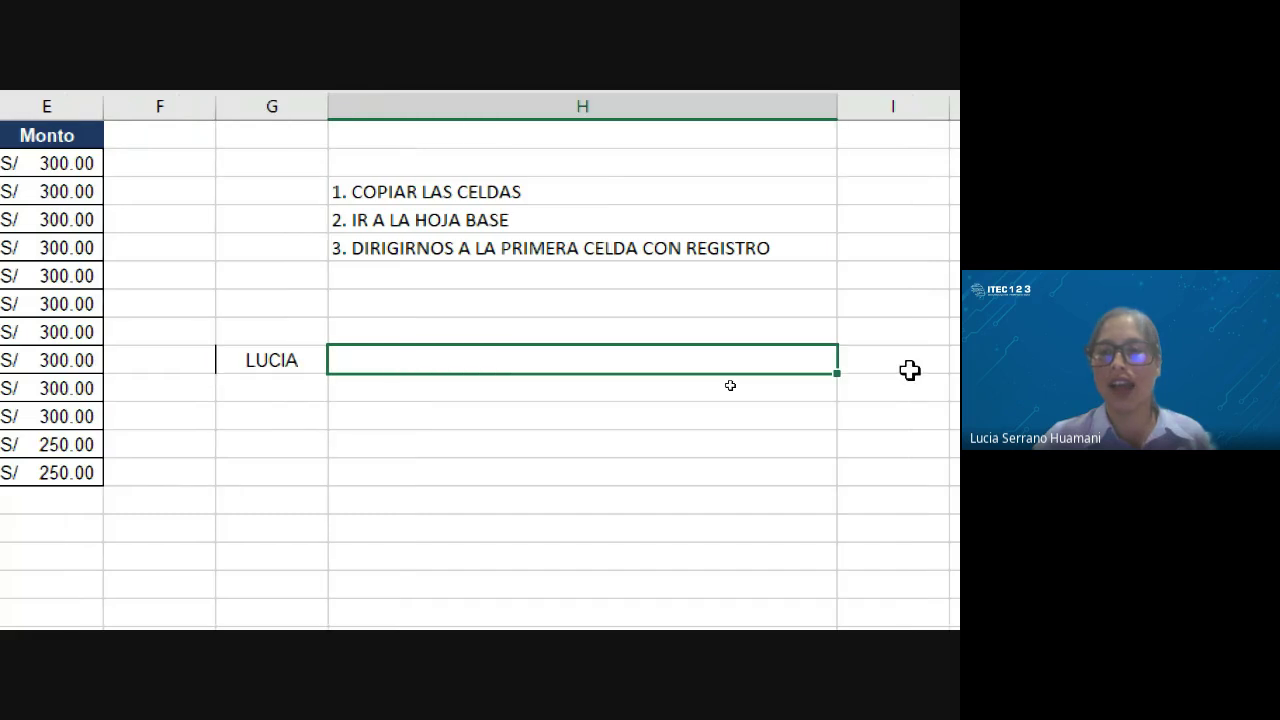
click(909, 370)
click(288, 363)
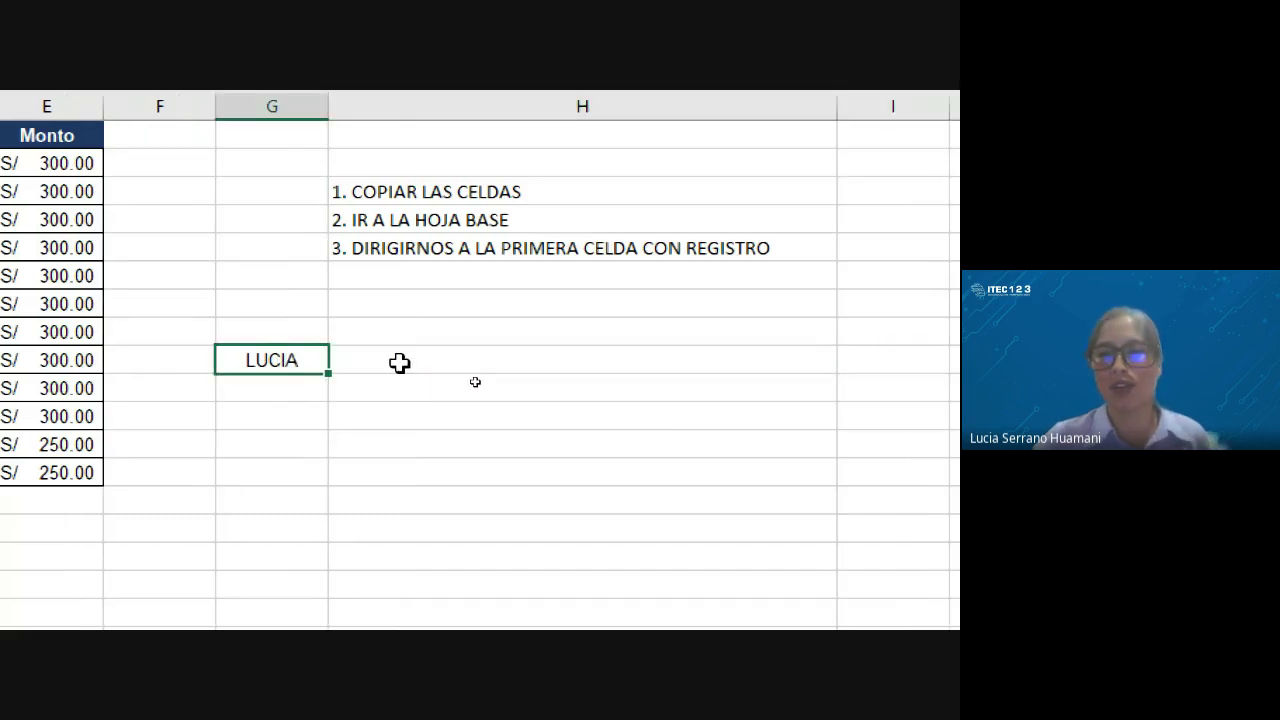
click(711, 357)
click(910, 355)
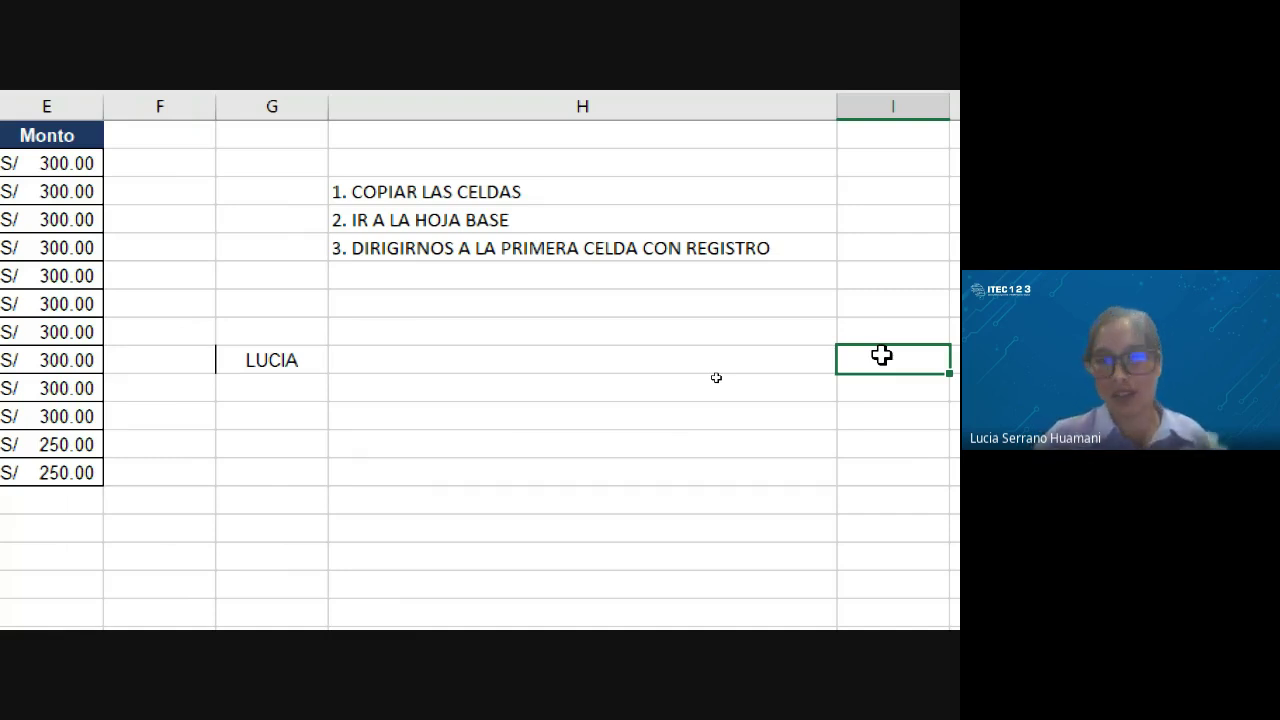
click(289, 423)
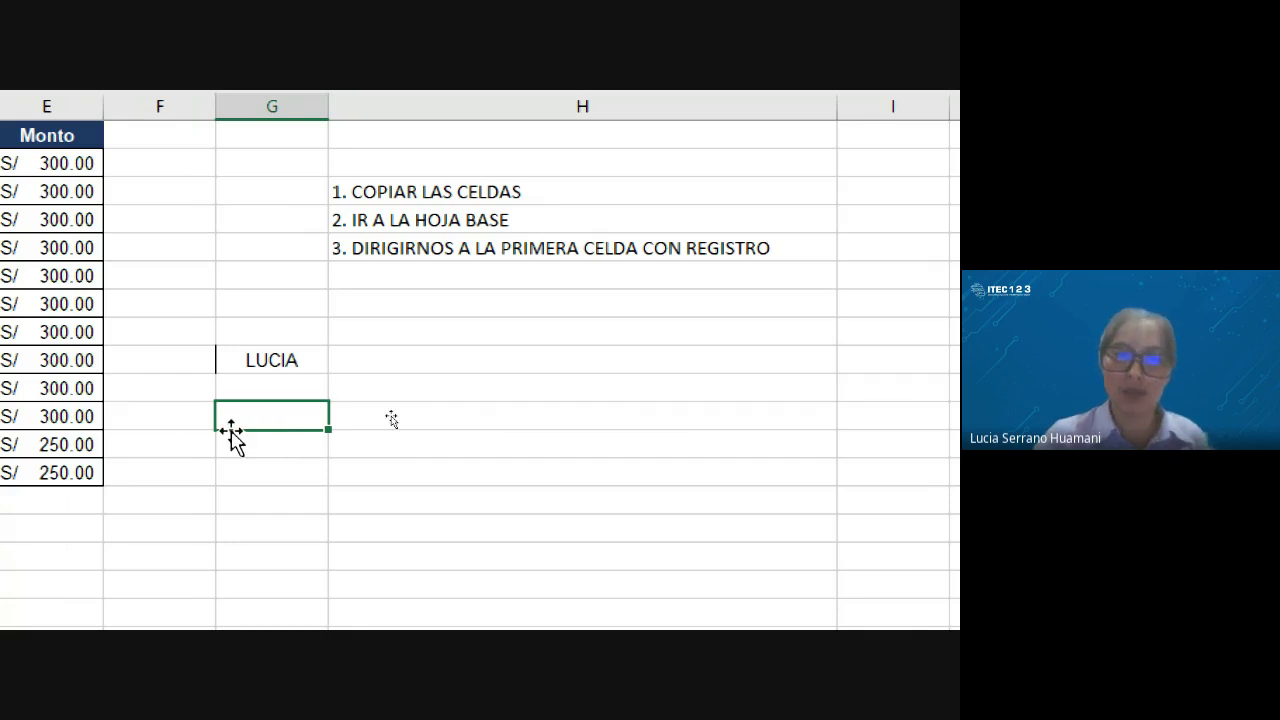
click(425, 412)
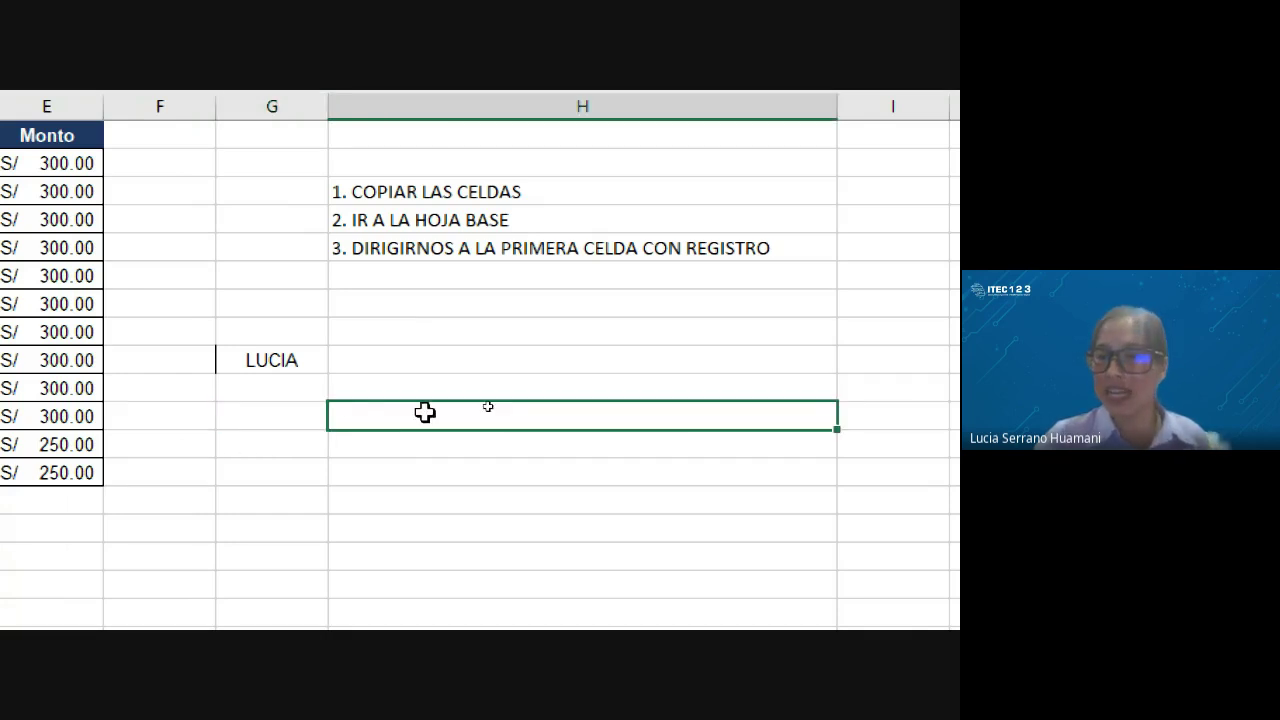
click(877, 420)
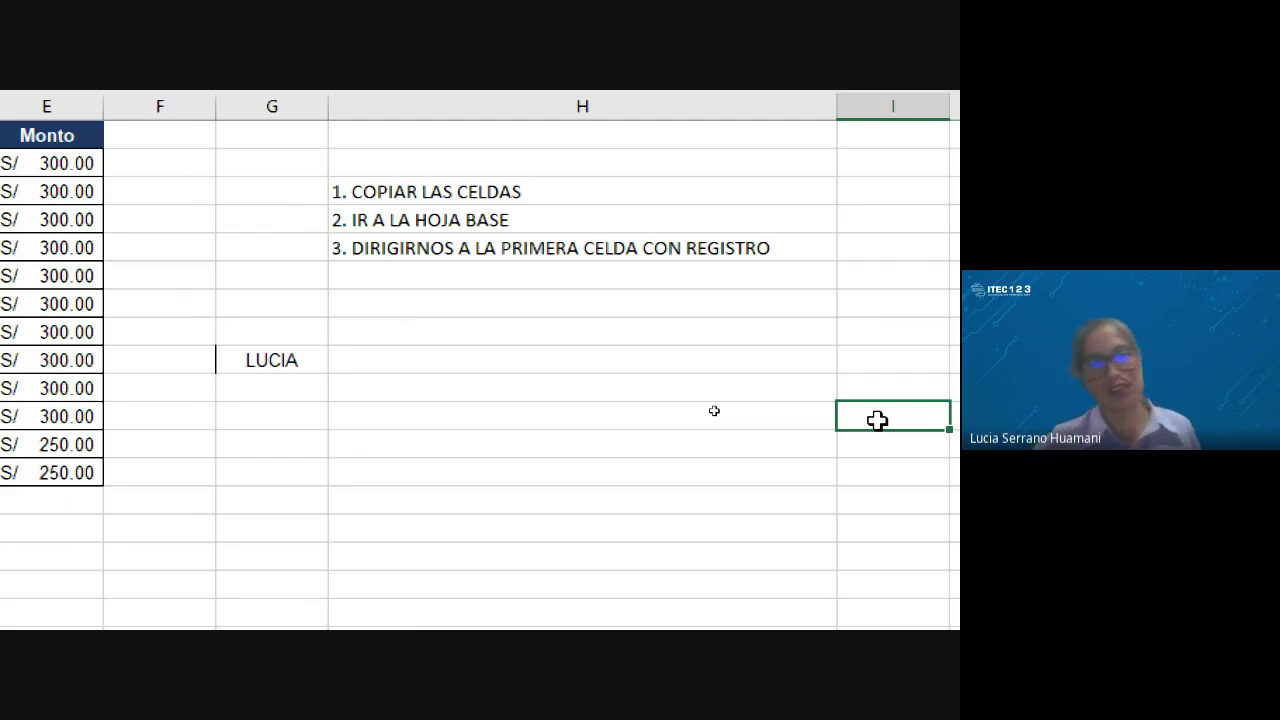
scroll(939, 443, right, 2)
scroll(939, 443, right, 1)
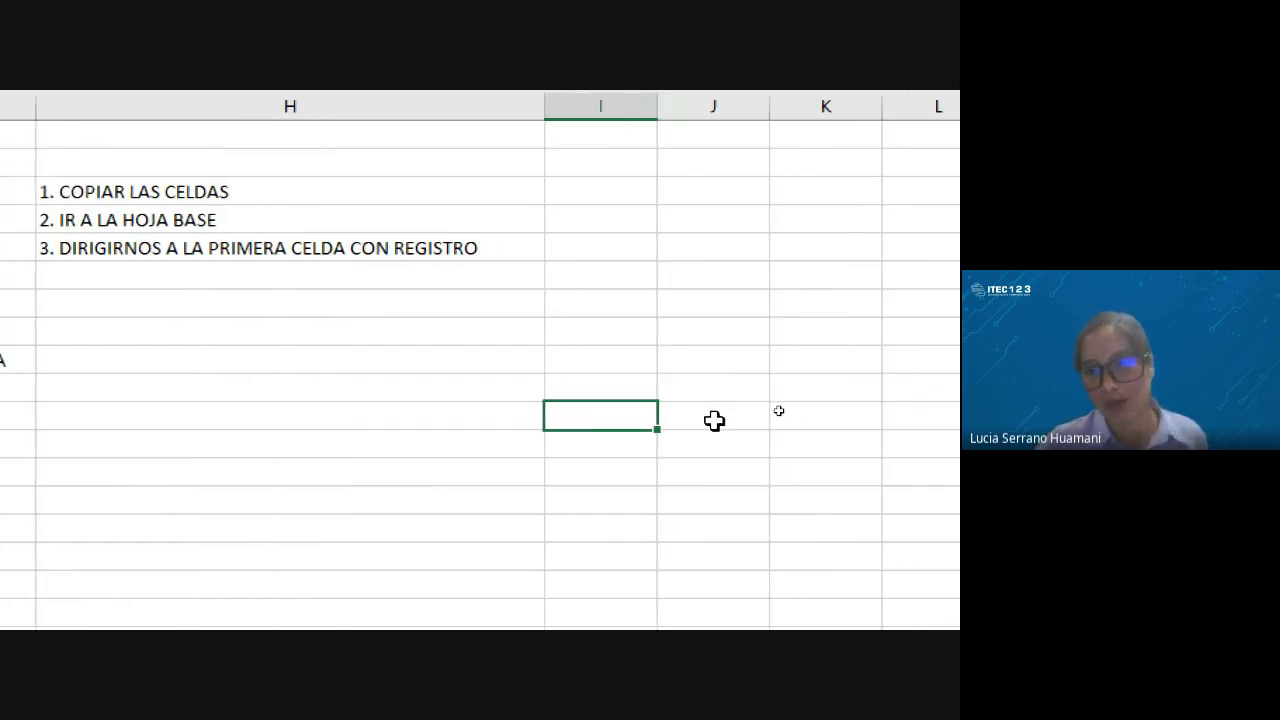
click(714, 420)
click(789, 426)
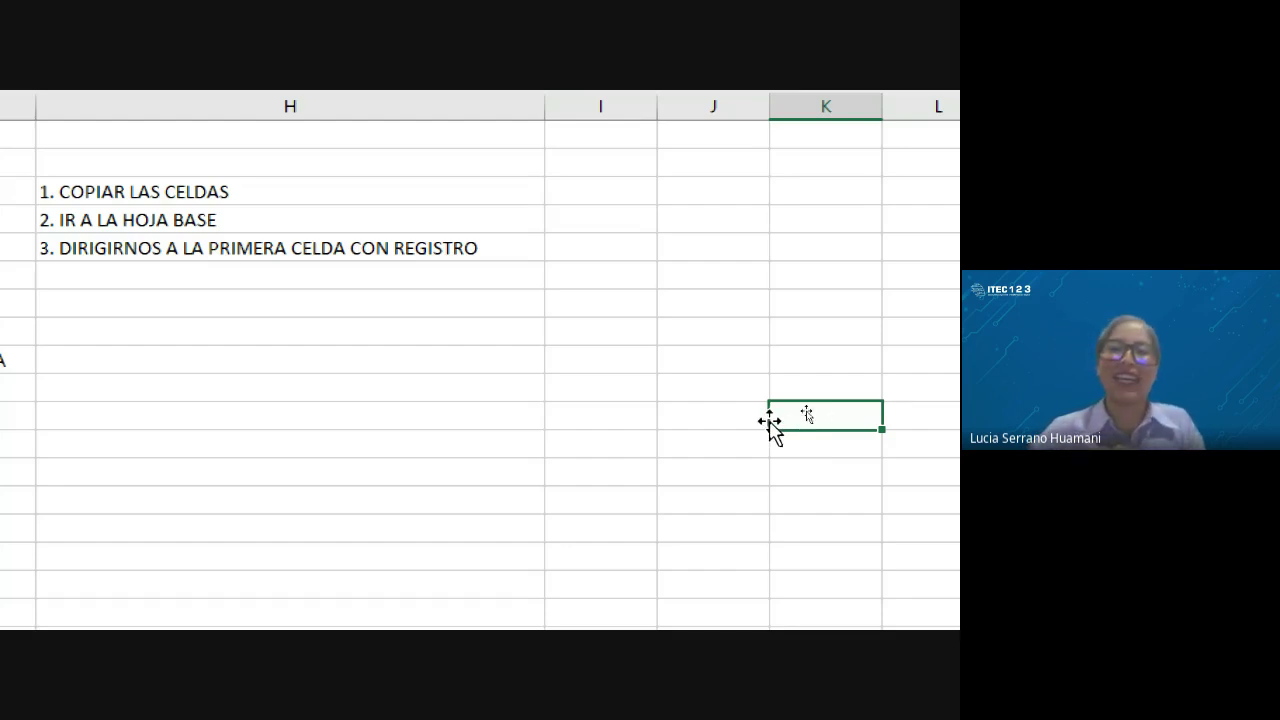
click(615, 428)
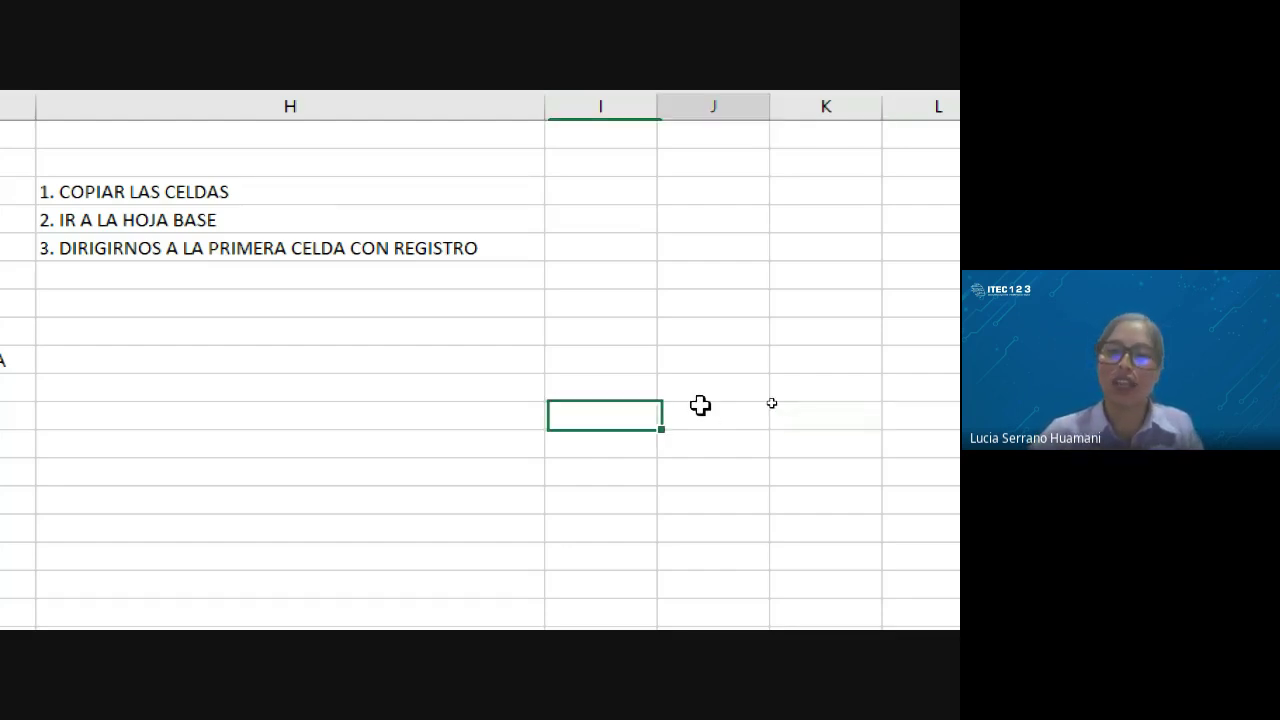
click(740, 417)
click(785, 415)
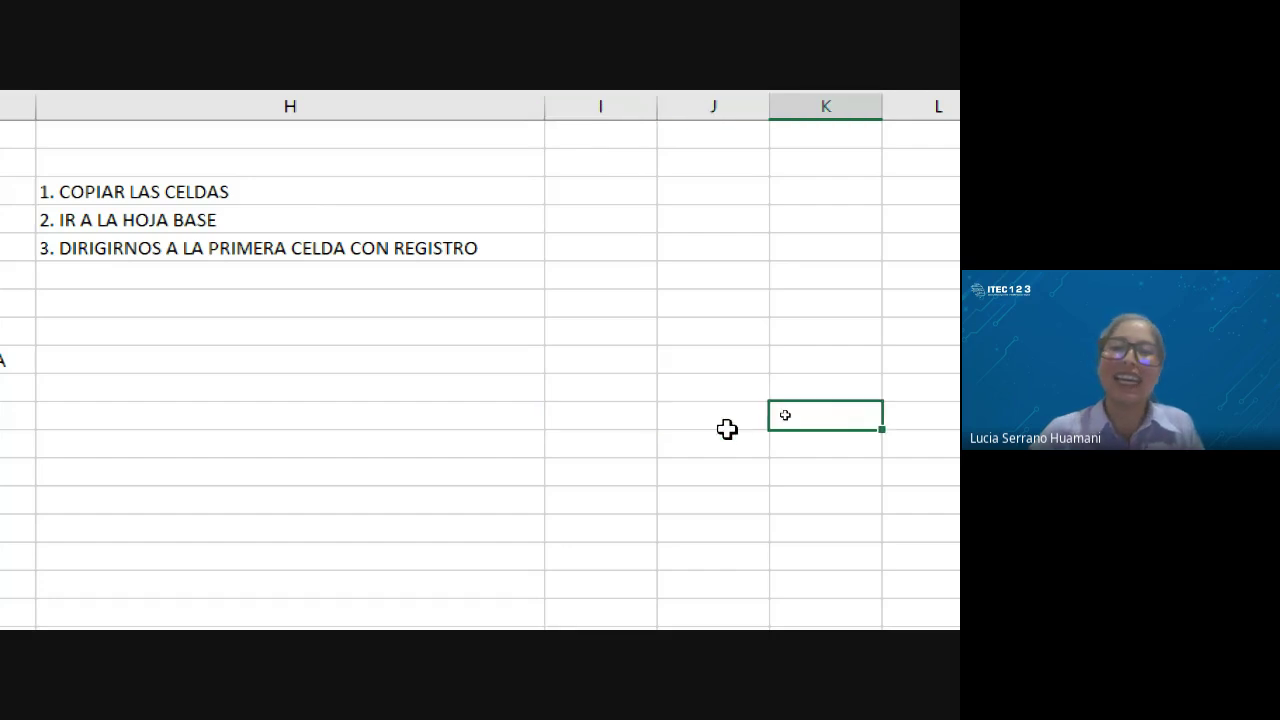
click(728, 418)
click(569, 421)
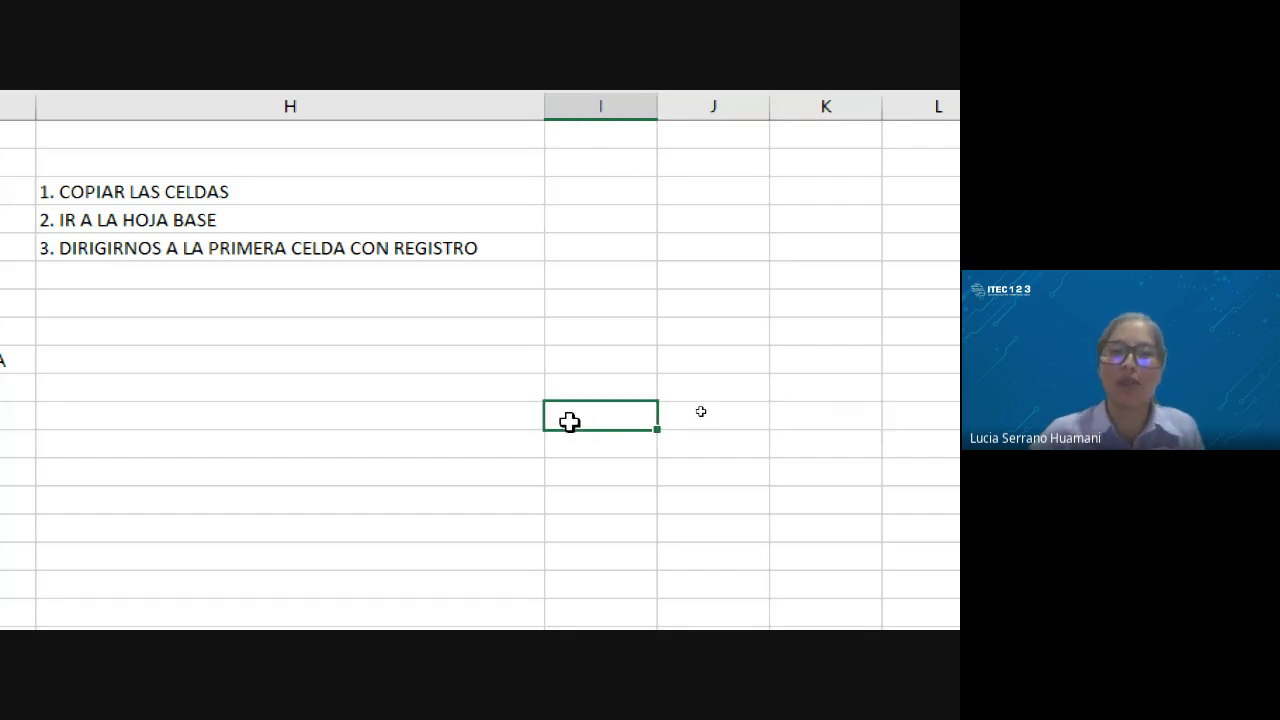
scroll(569, 421, left, 2)
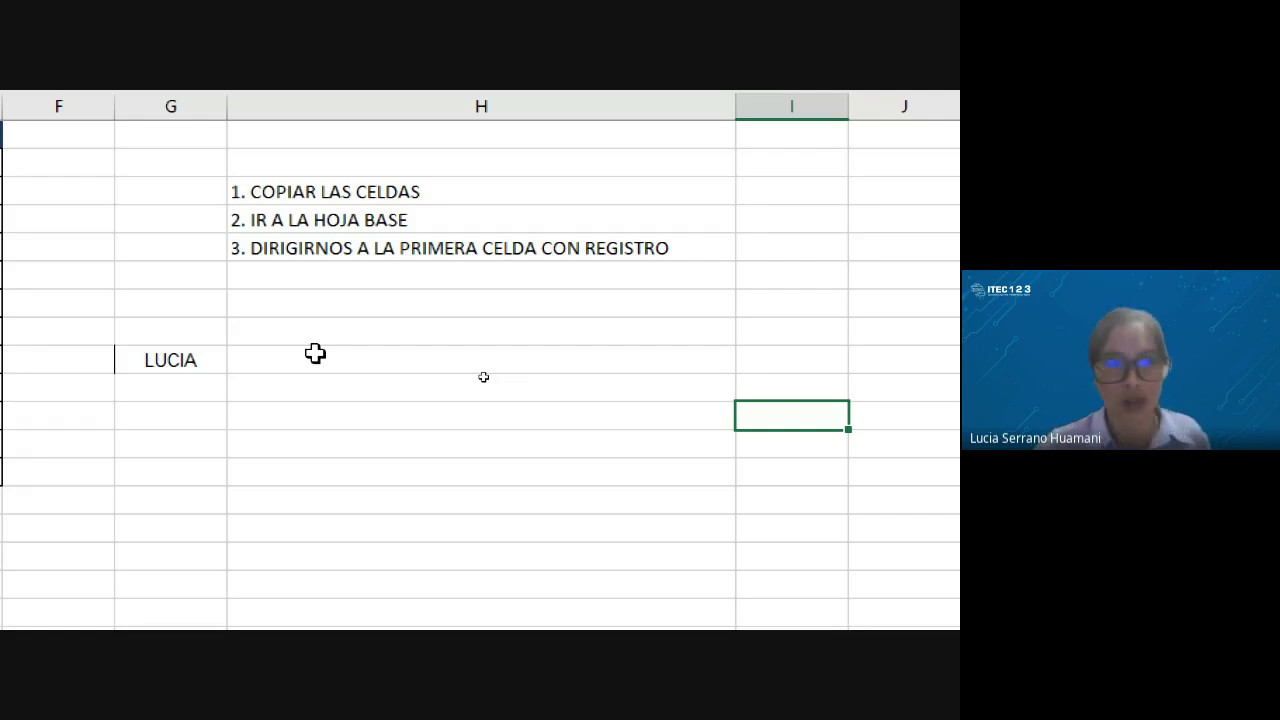
click(180, 368)
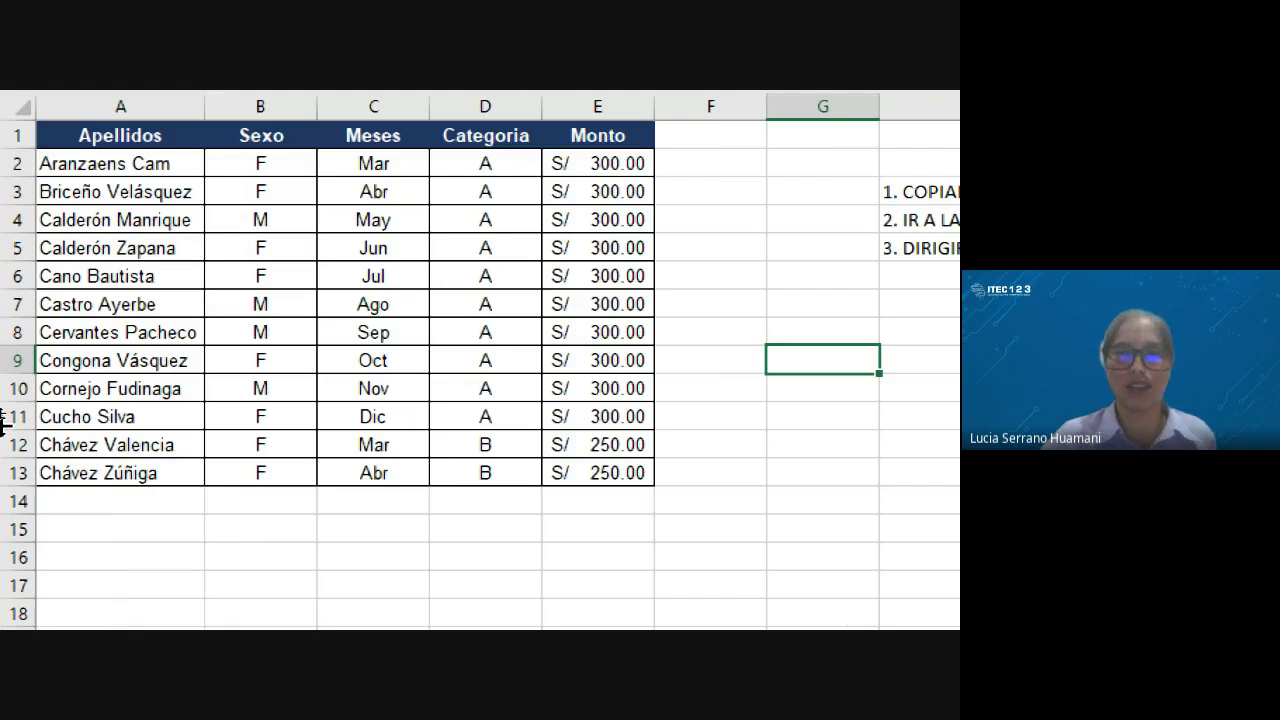
click(330, 248)
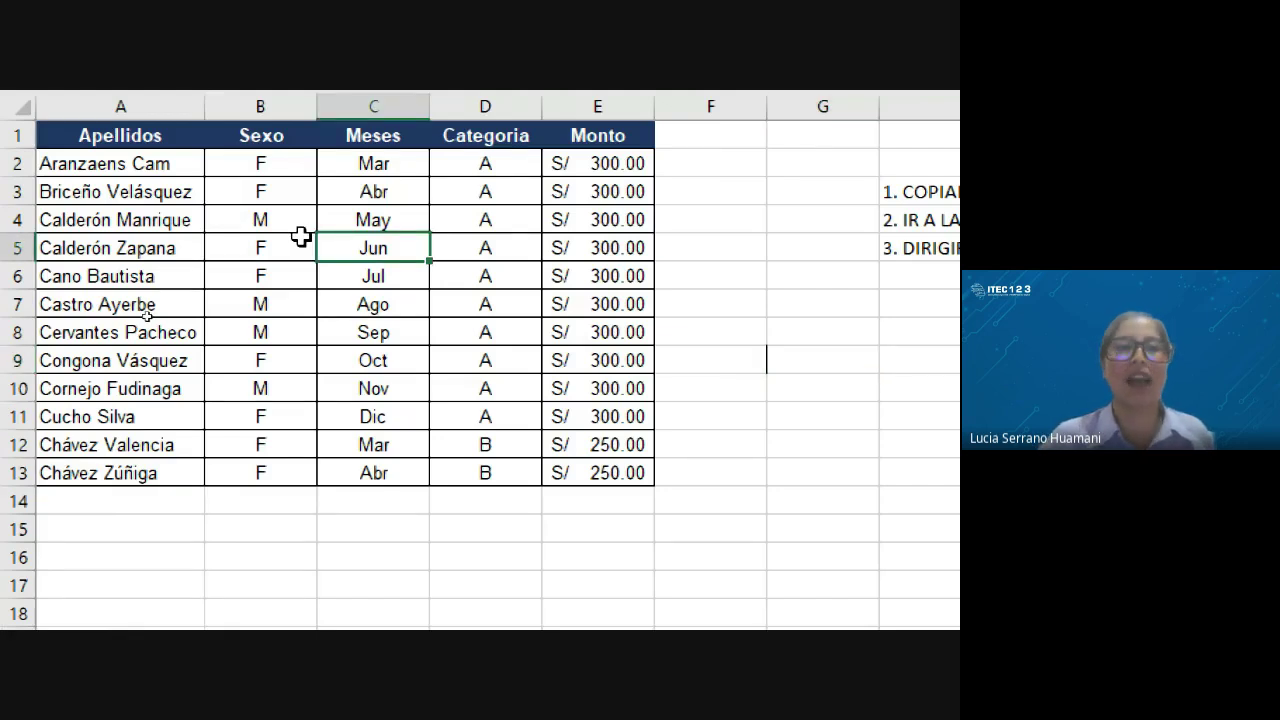
click(175, 168)
click(134, 135)
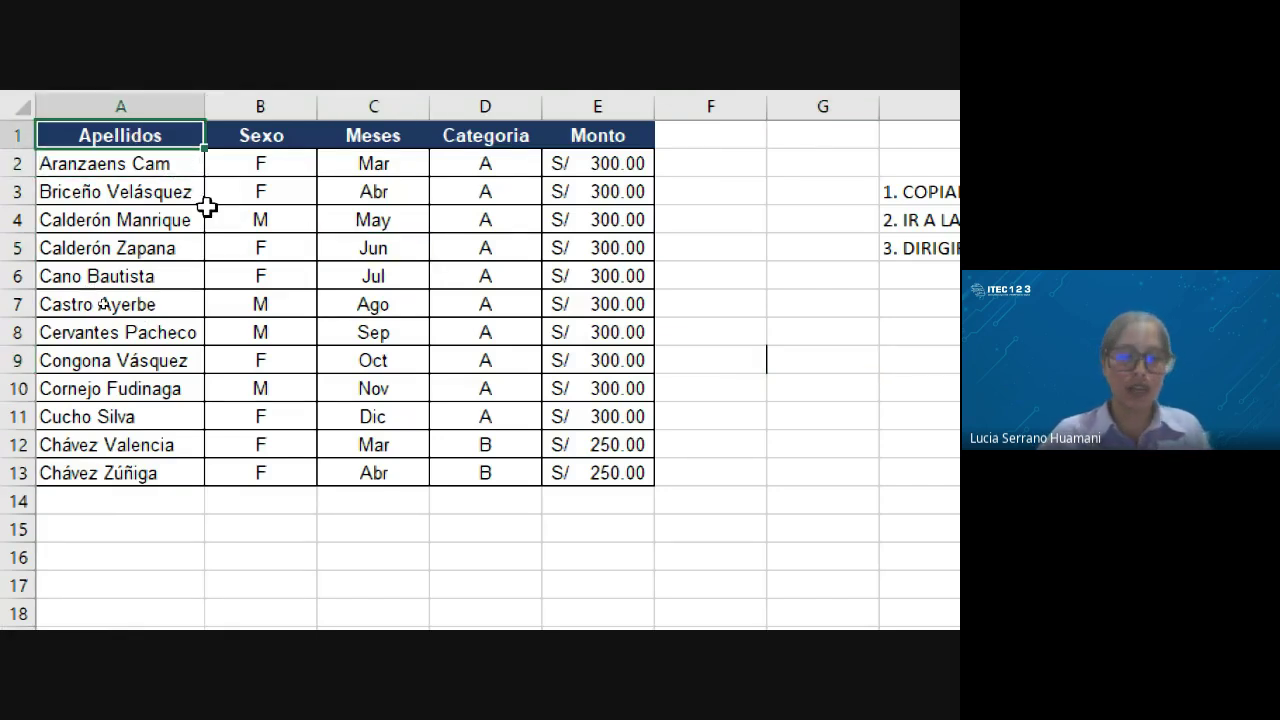
key(Down)
key(Down)
key(Down)
key(Down)
key(Down)
key(Down)
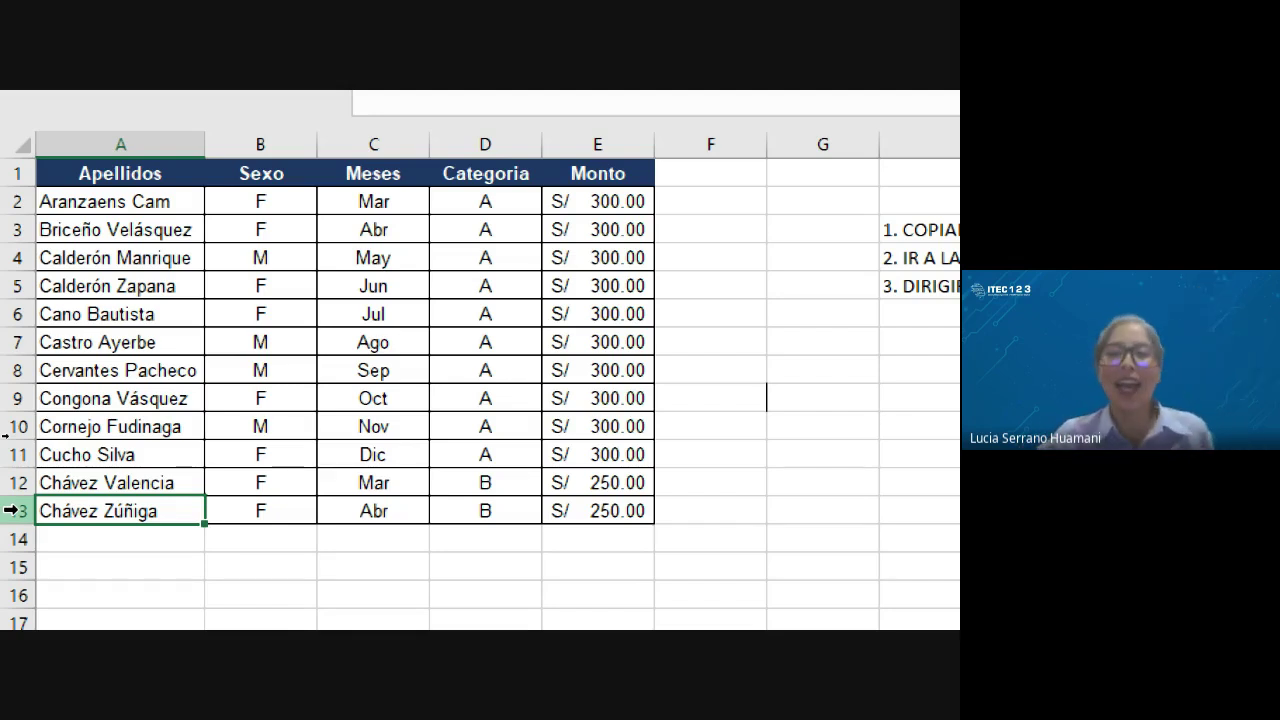
Step: Enter '4. ACTIVAR LAS REFERENCIAS RELATIVAS' in H6 below step 3
scroll(656, 303, right, 3)
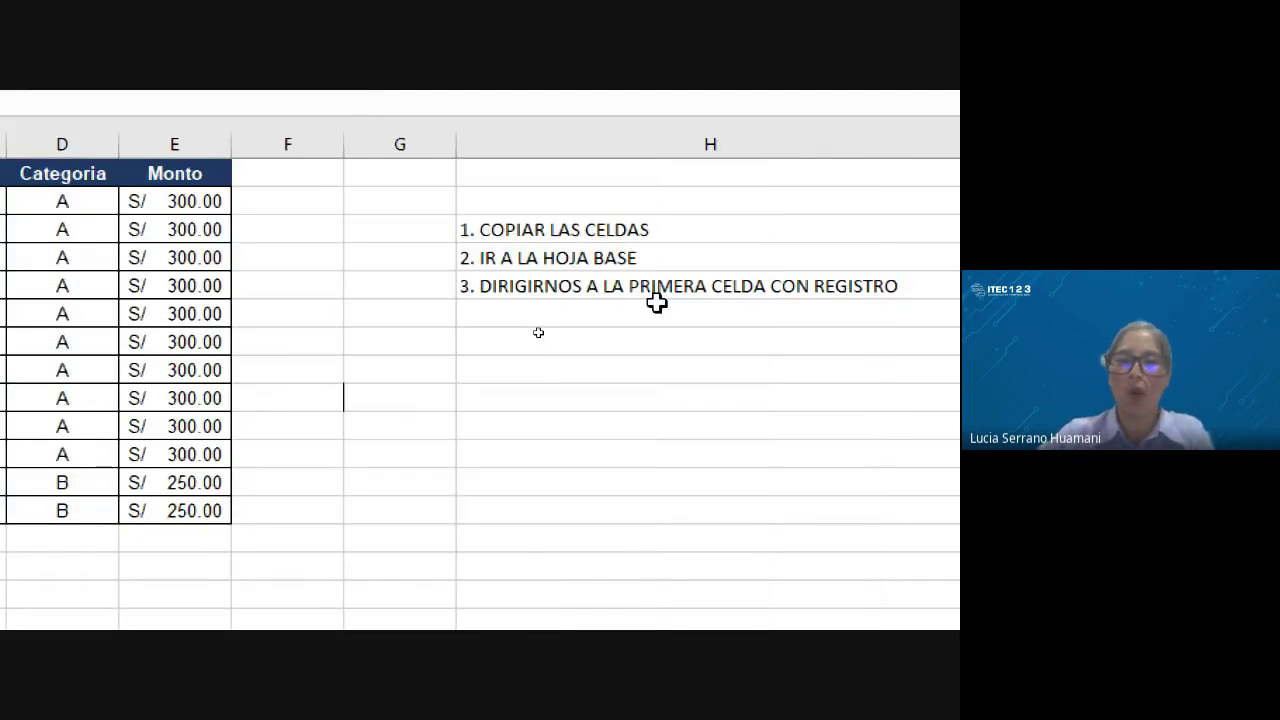
click(656, 303)
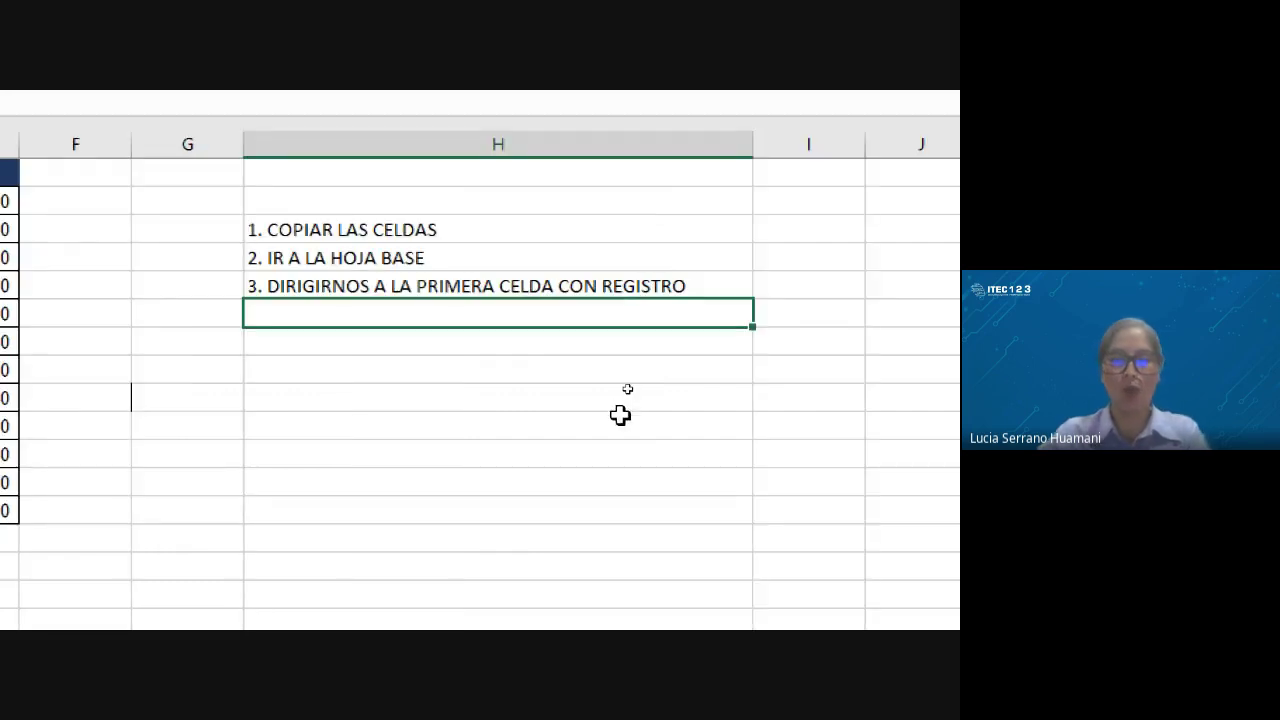
text(4. )
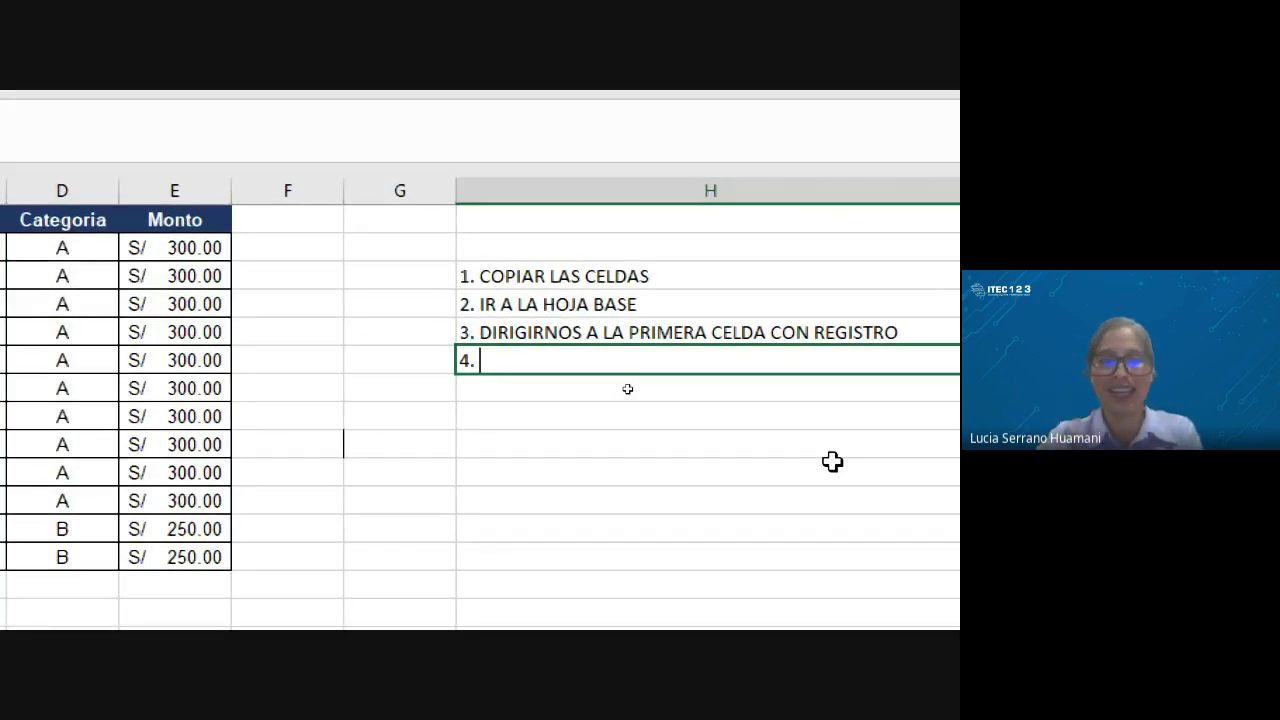
text(ACTI)
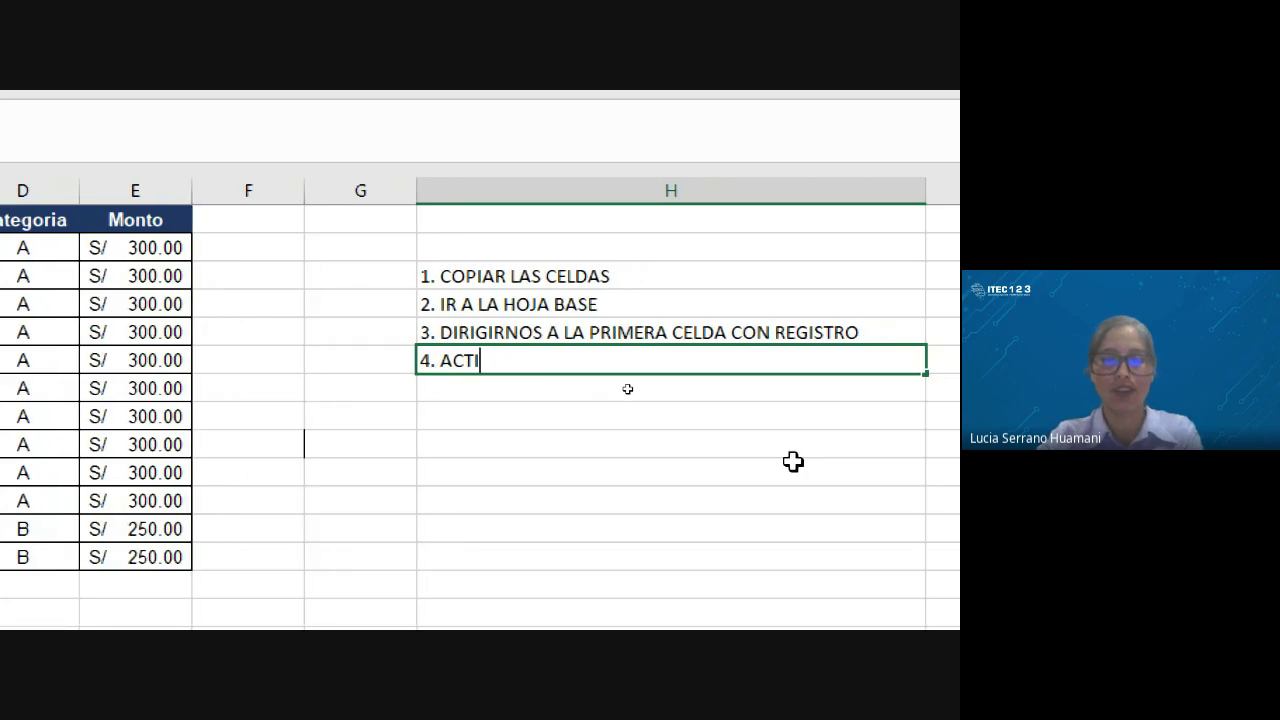
text(VAR LAS RE)
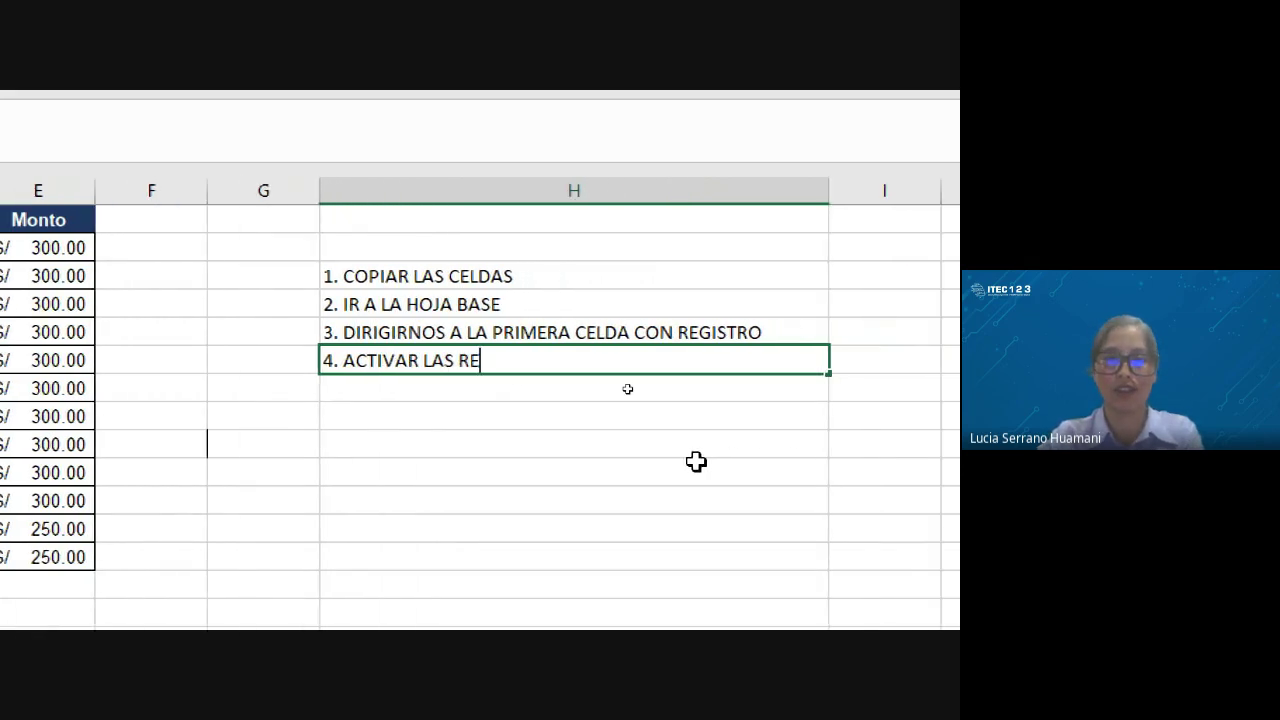
text(FERENI)
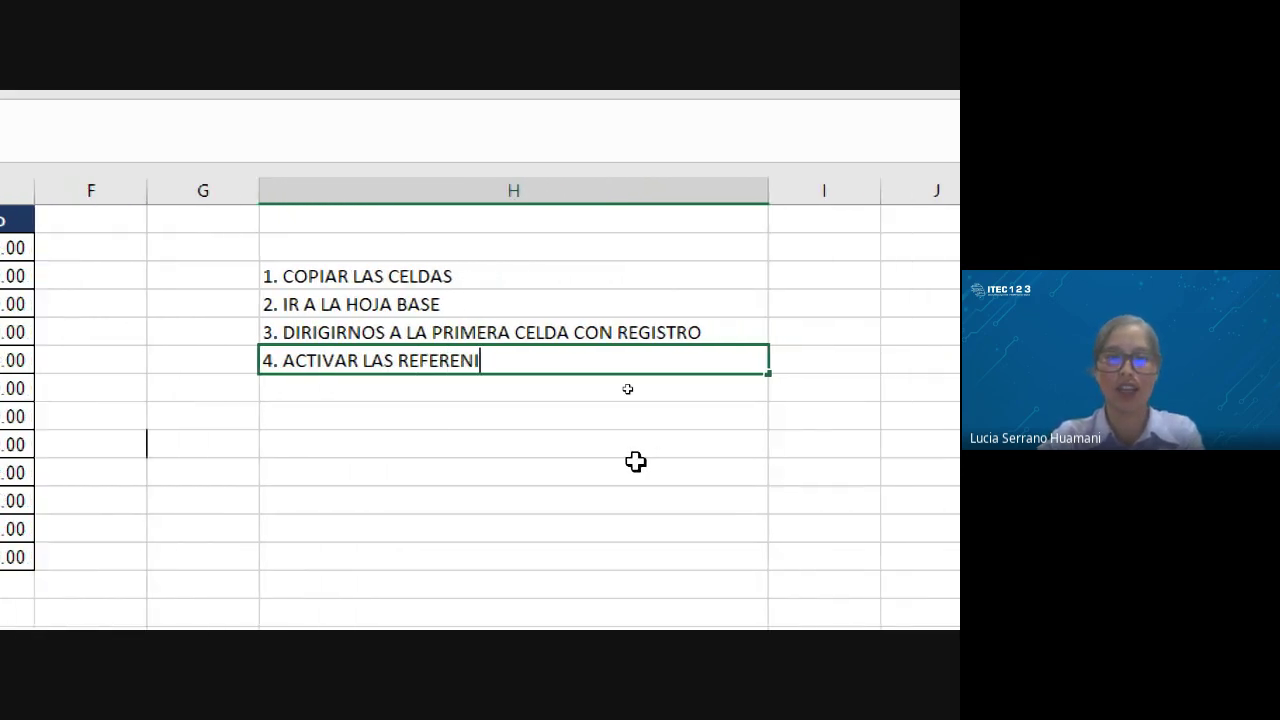
text(CIAS RE)
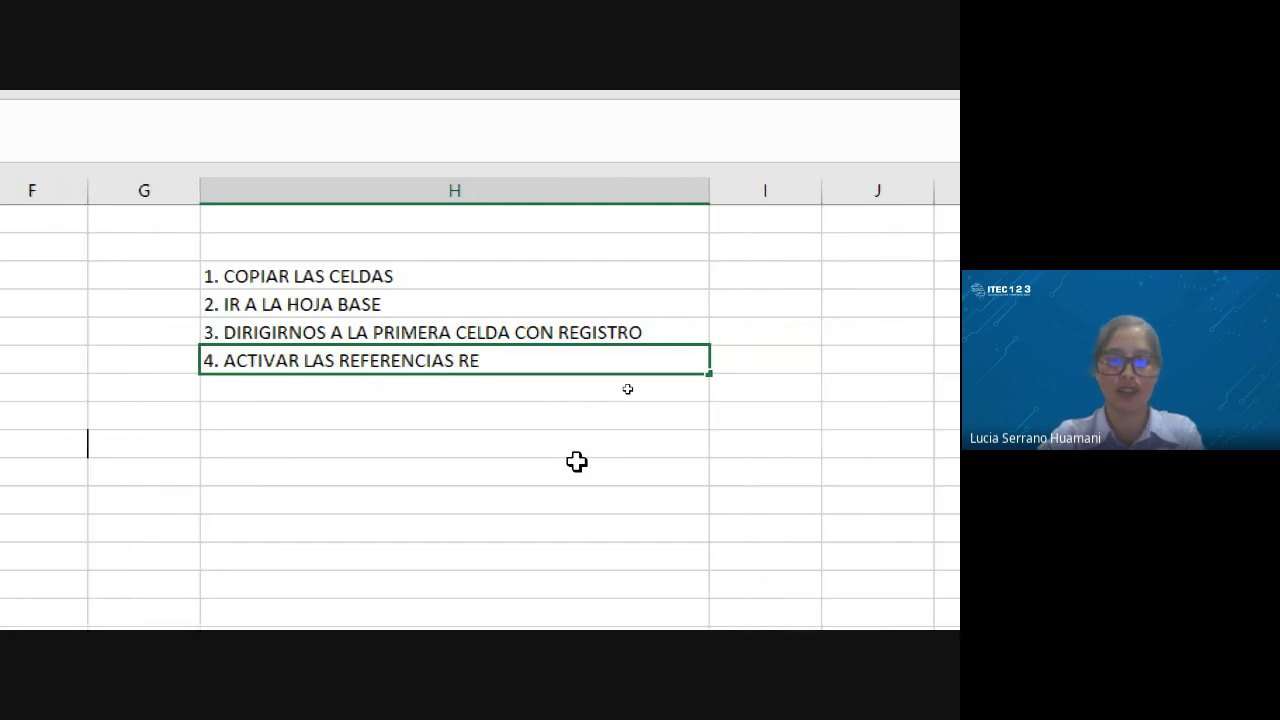
text(LATIV)
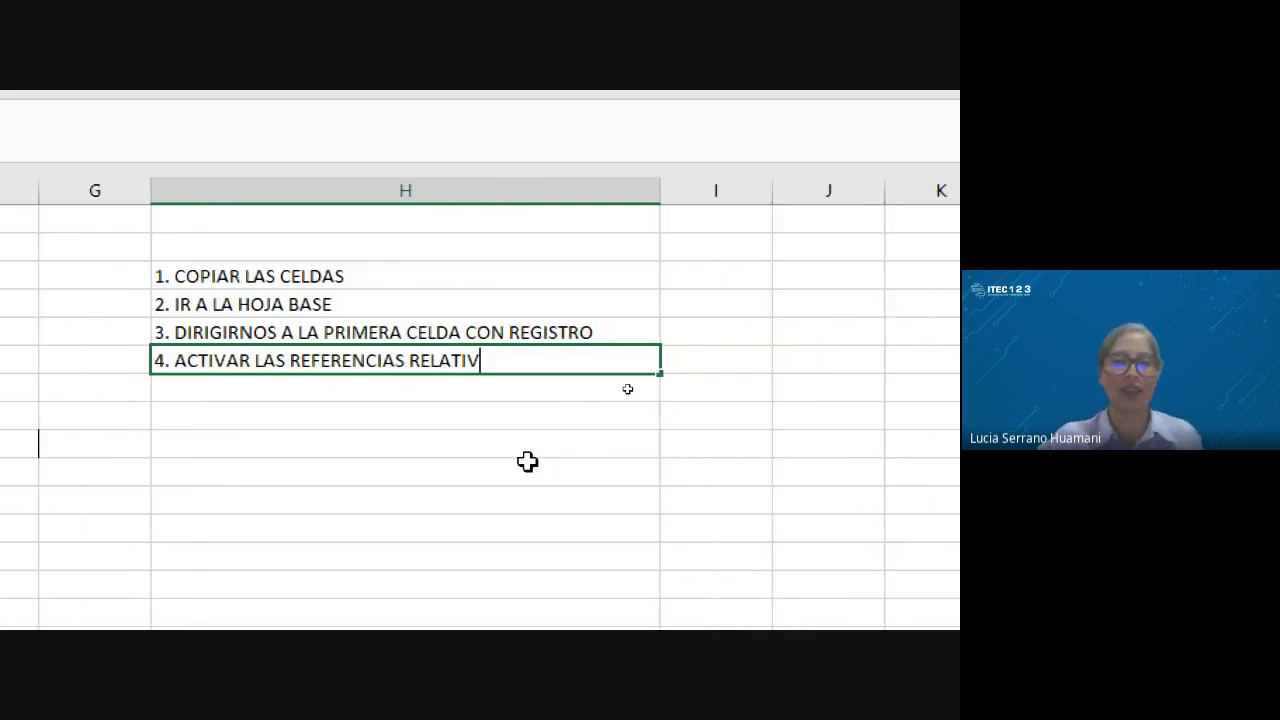
text(AS)
click(527, 461)
click(509, 390)
scroll(289, 369, left, 3)
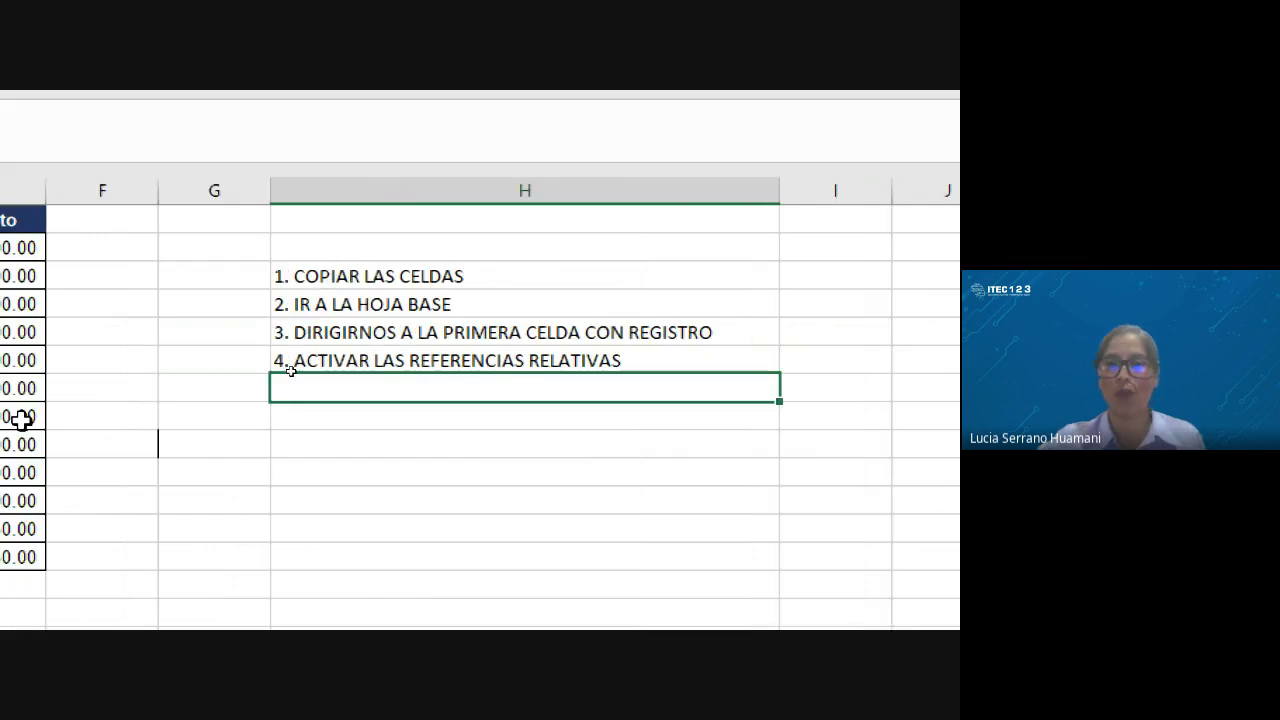
scroll(714, 386, left, 2)
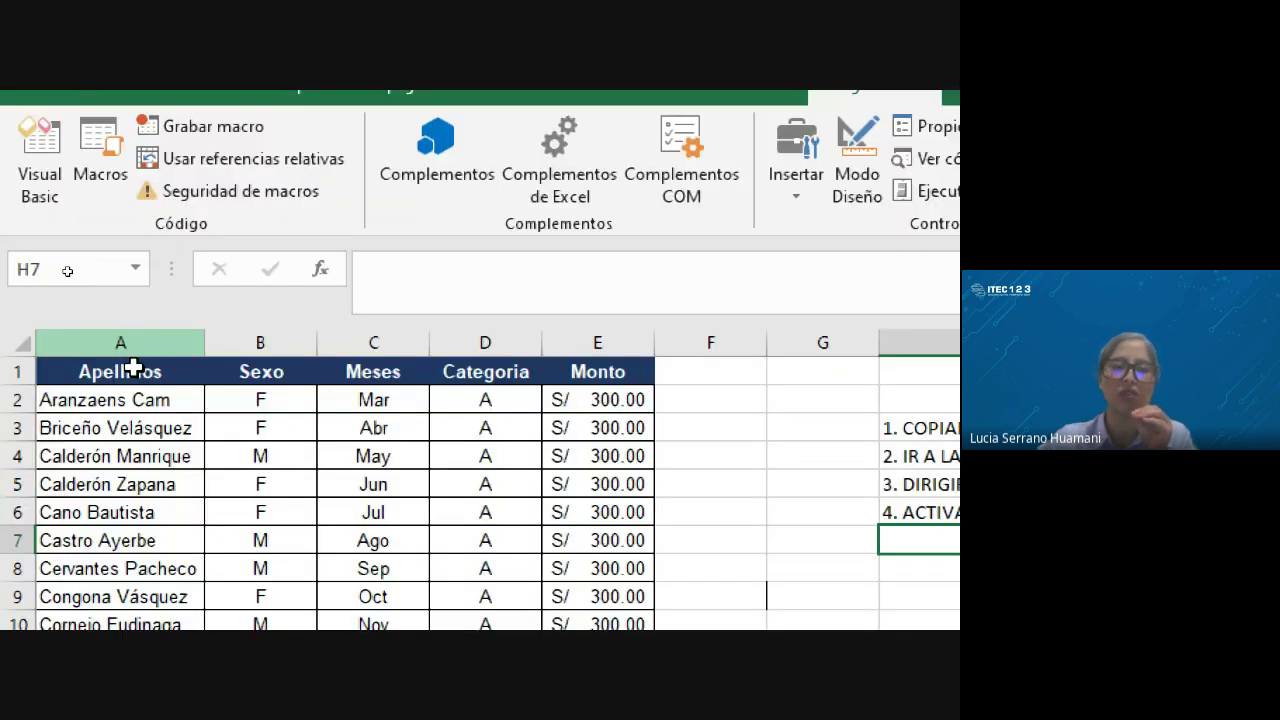
Step: Enter '5. PRESIONAMOS 2 VECES CTRL + FLECHA ABAJO' in H7
click(133, 368)
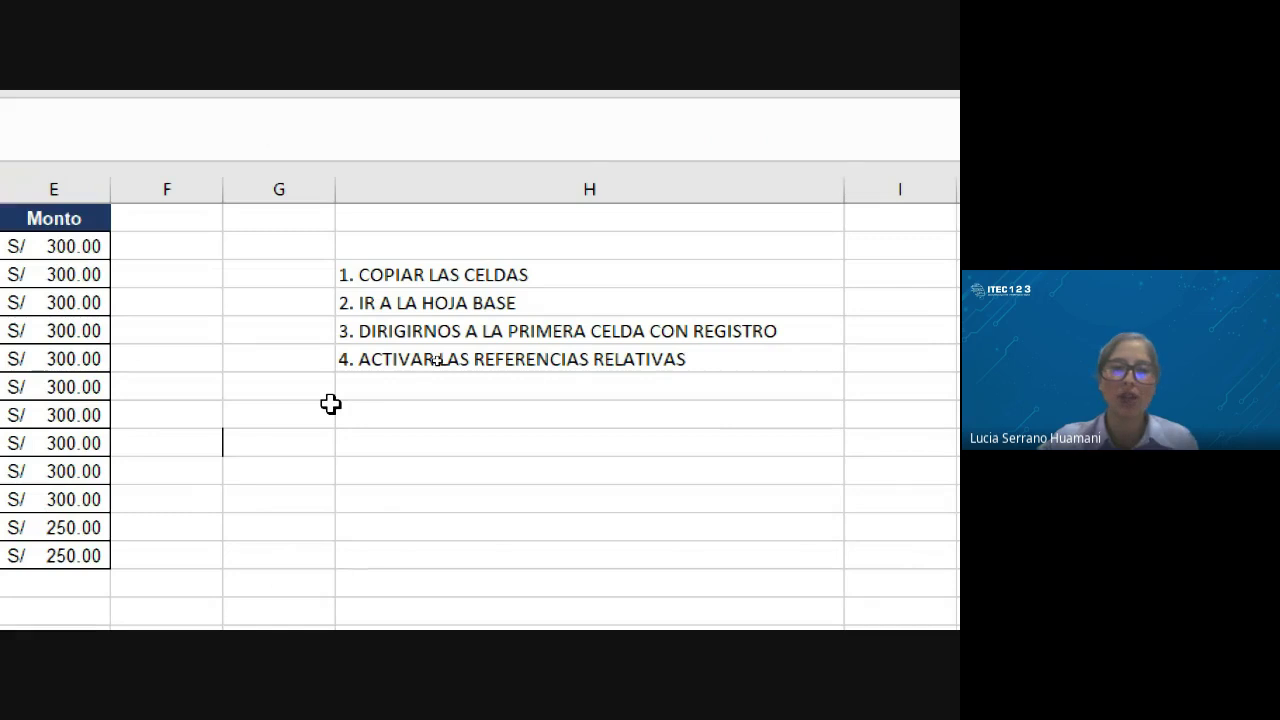
click(514, 388)
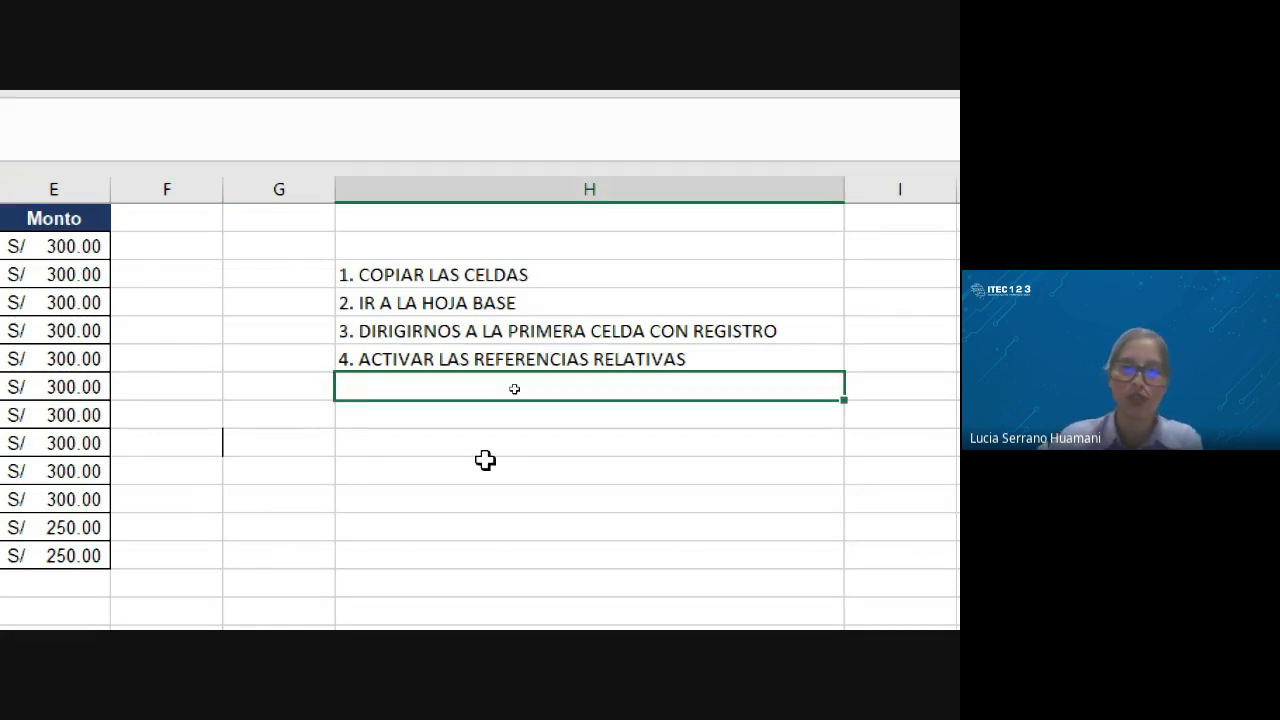
text(5. P)
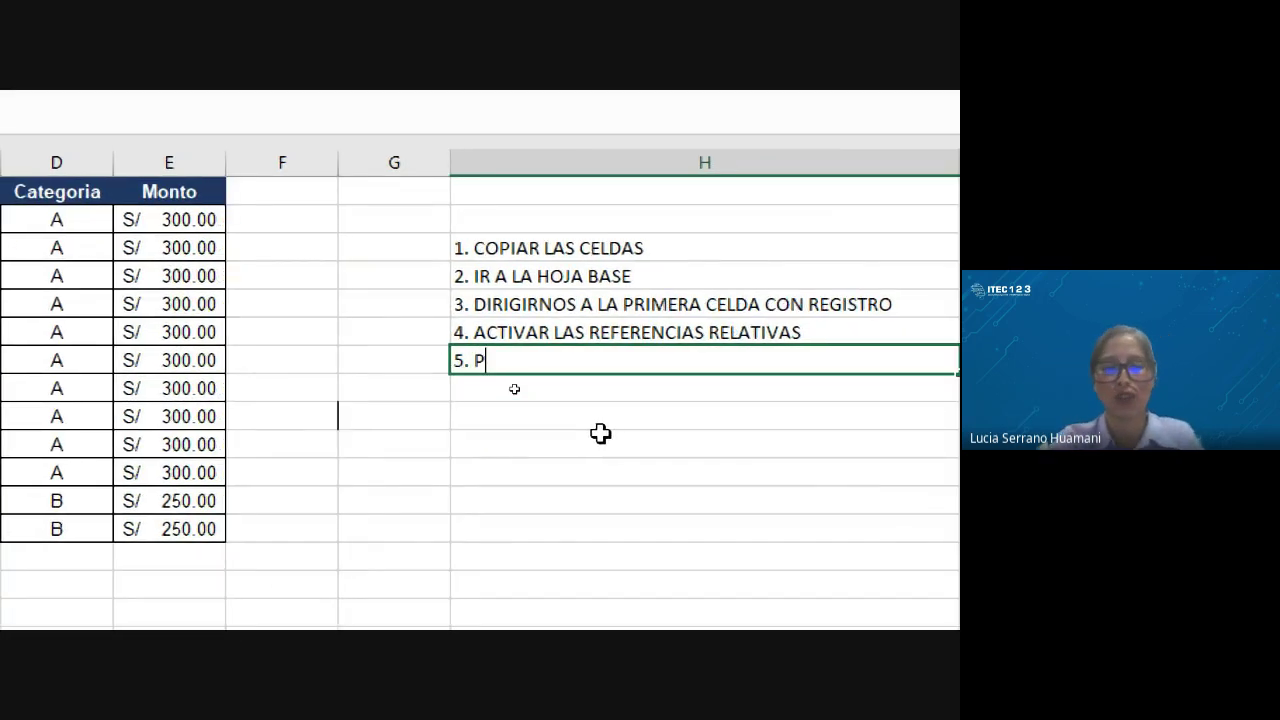
text(RESIONA)
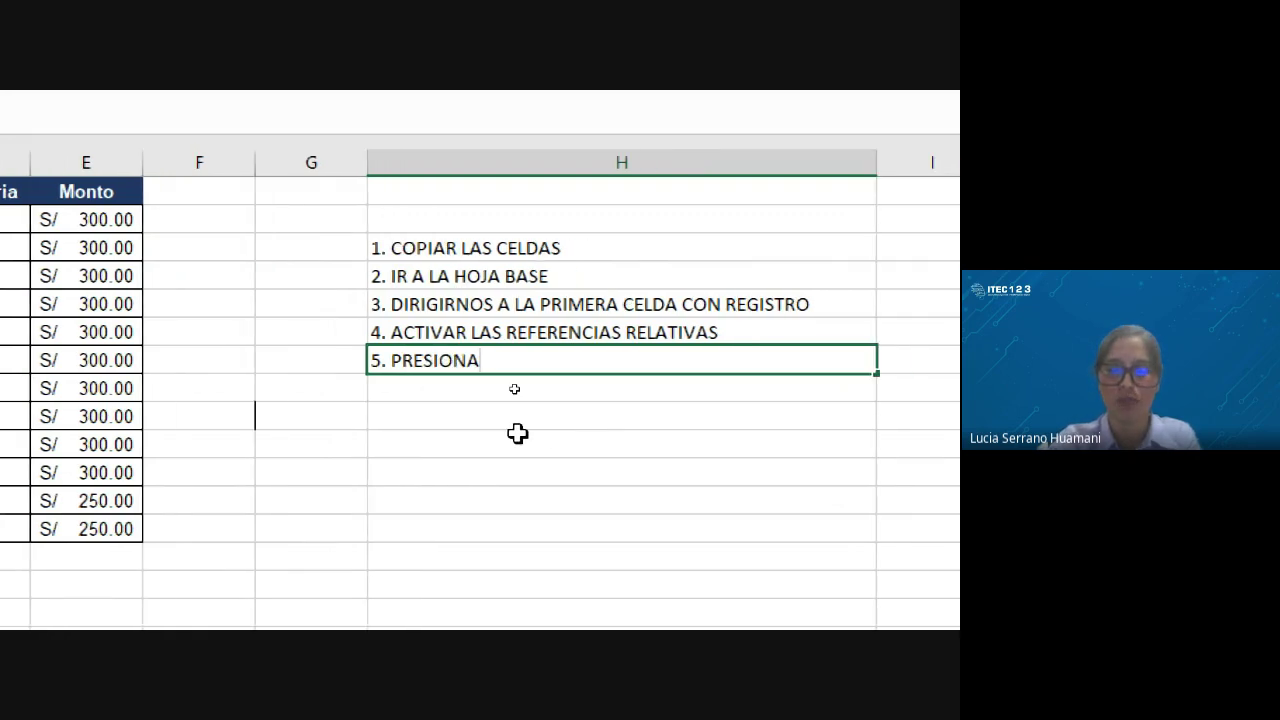
text(MOS DOS)
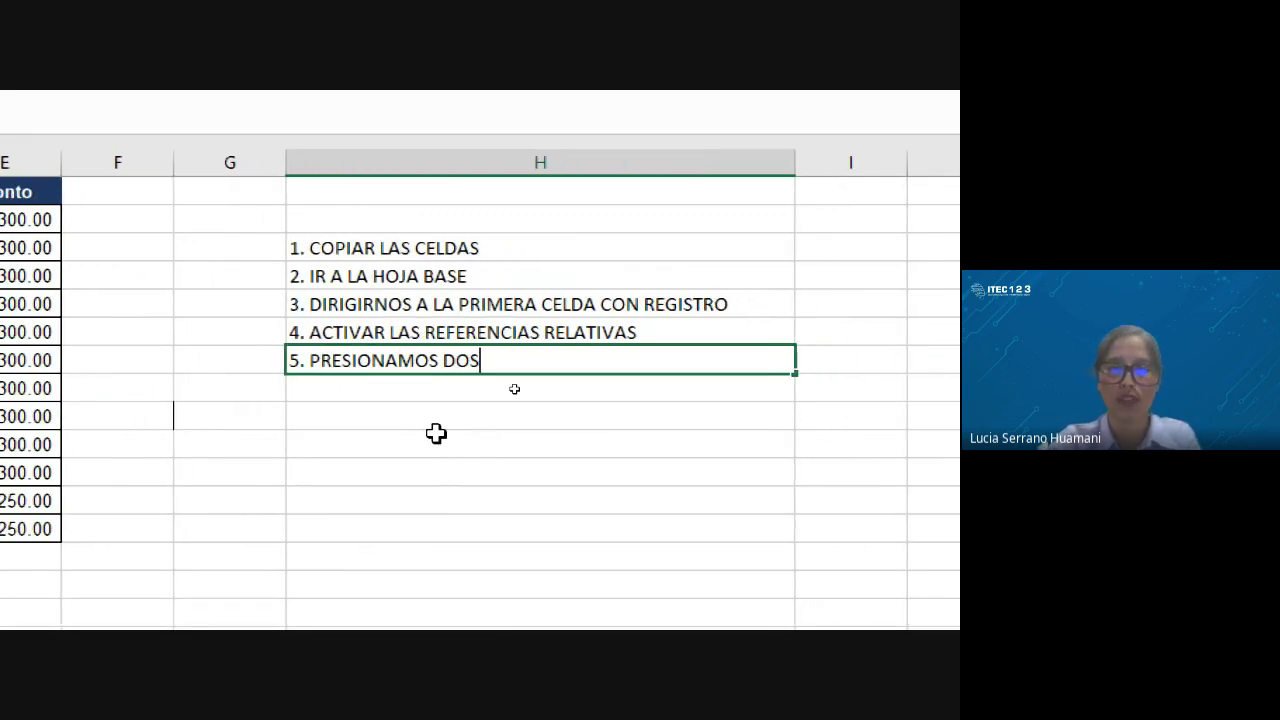
key(BackSpace)
key(BackSpace)
key(BackSpace)
text(2 )
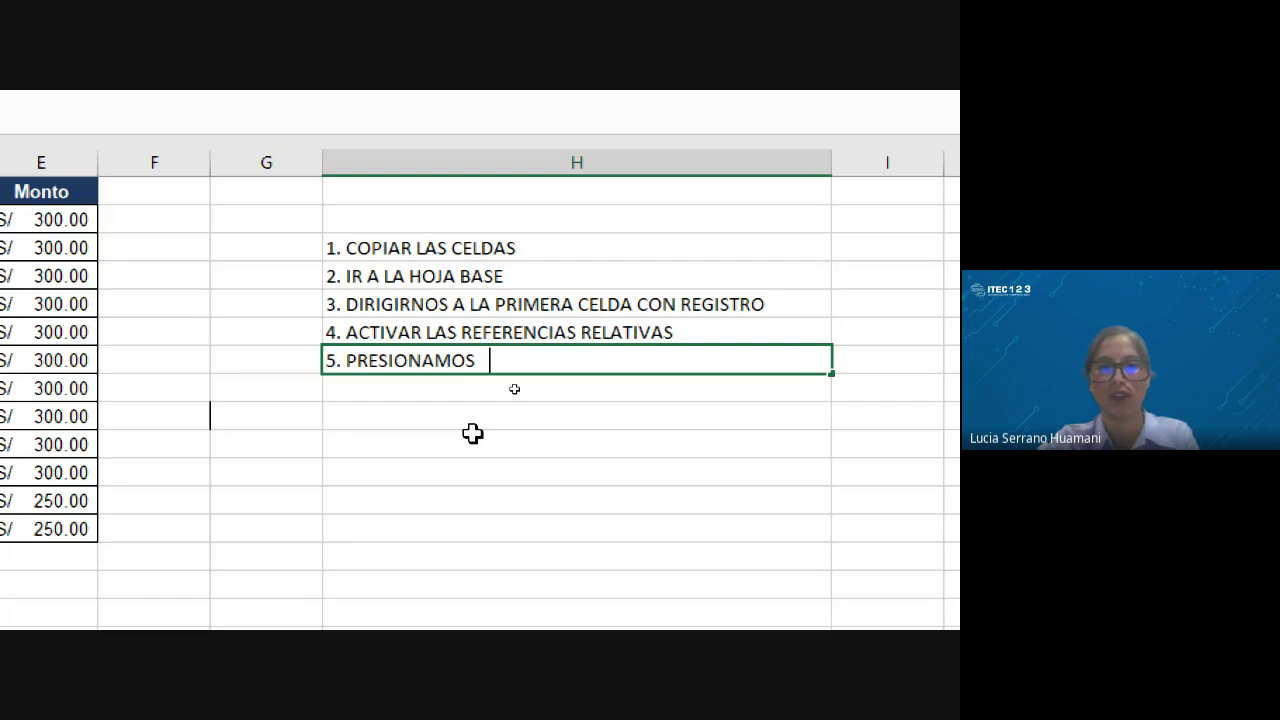
text(VEC)
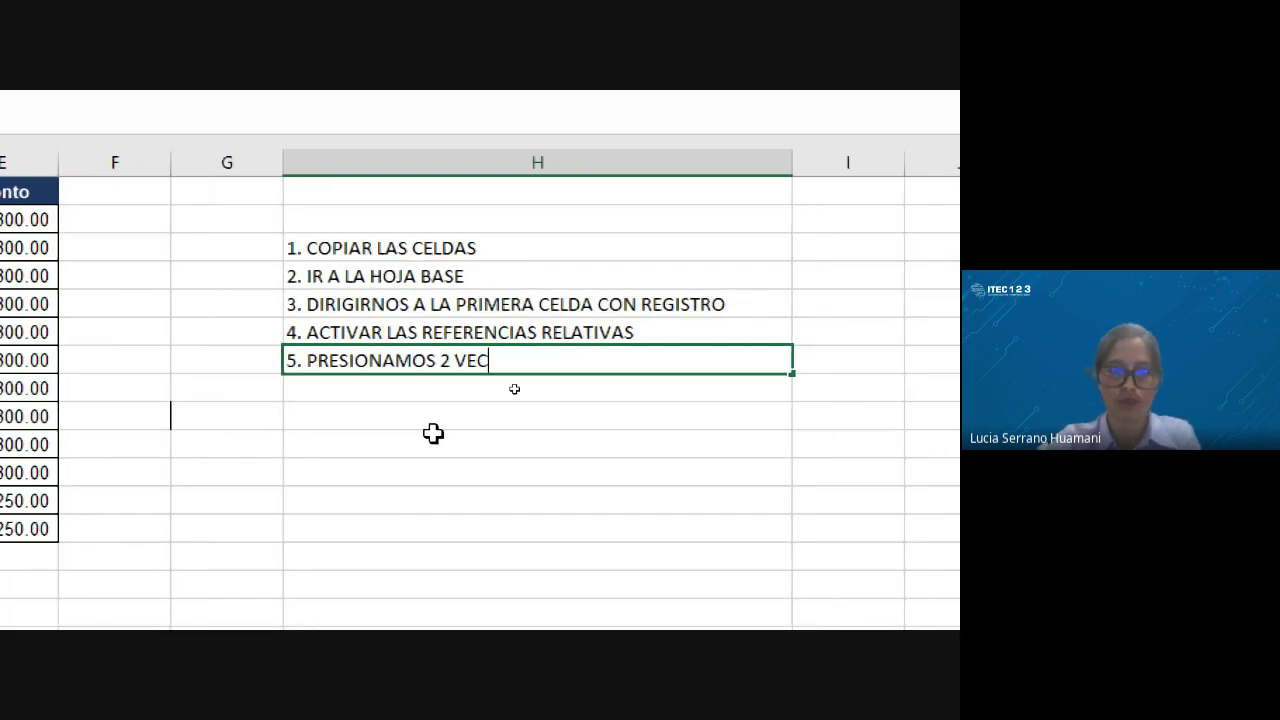
text(ES )
text(COT)
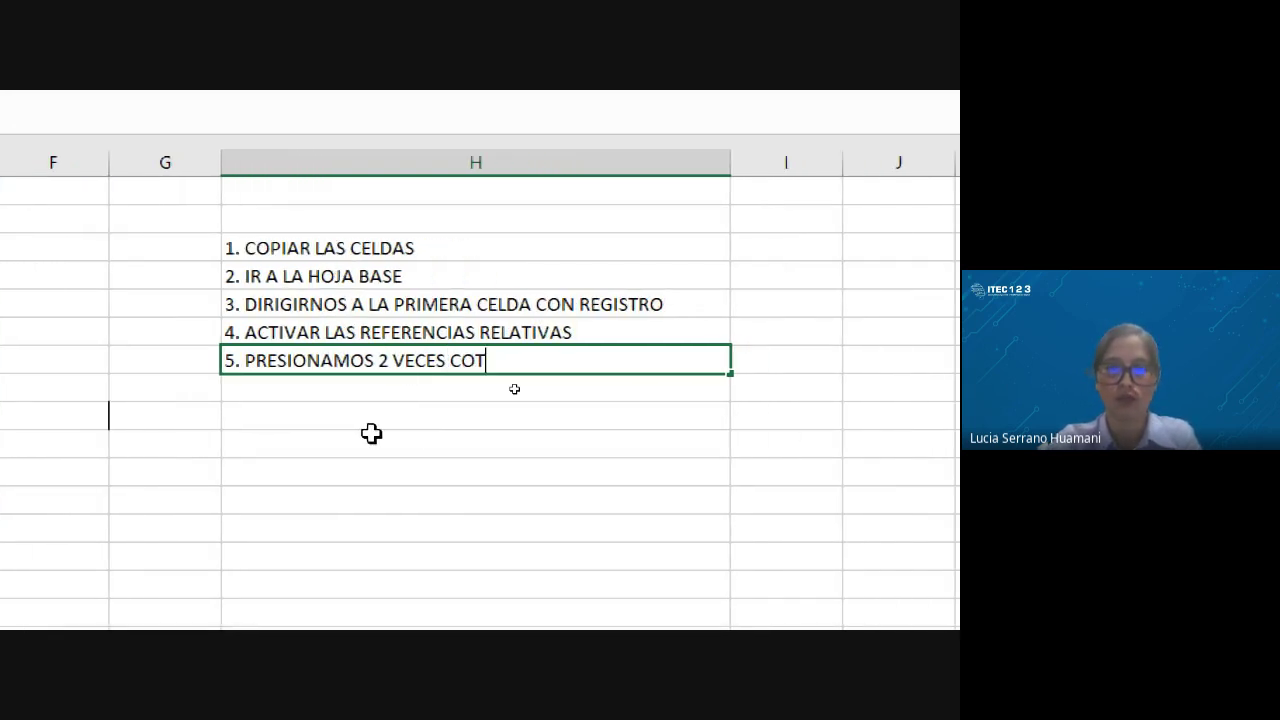
key(BackSpace)
key(BackSpace)
text(TRL )
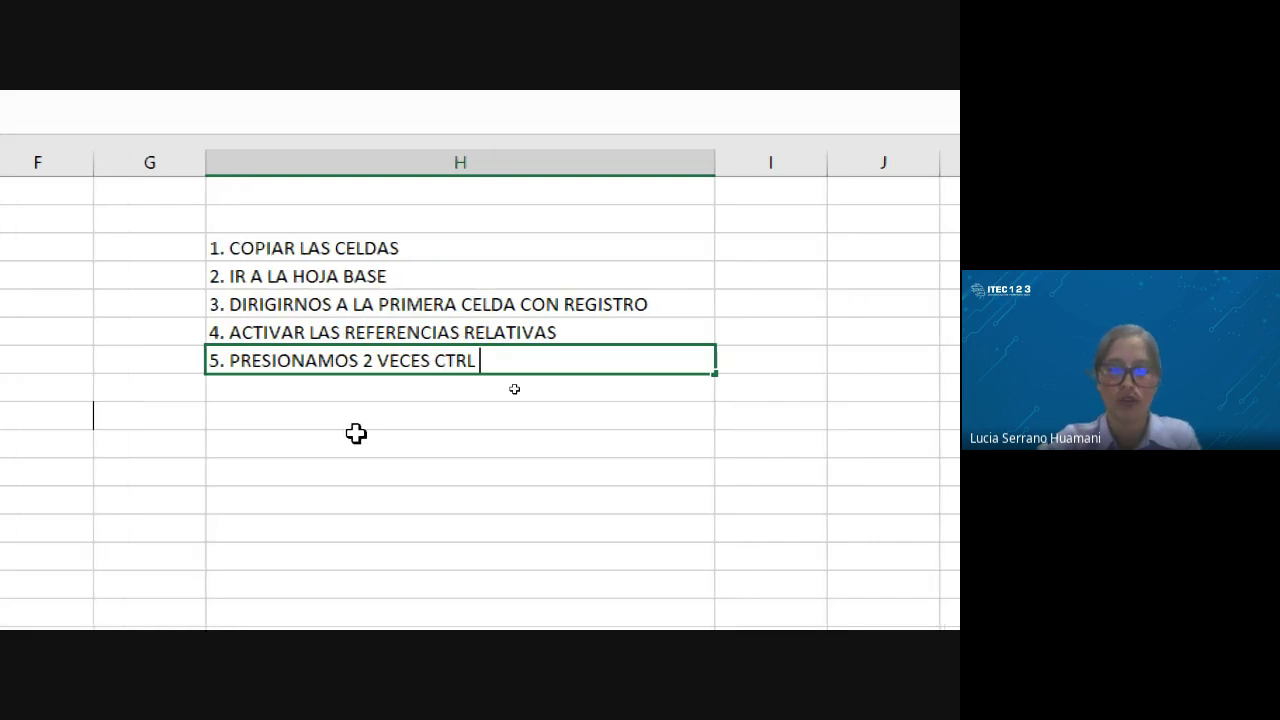
text(+)
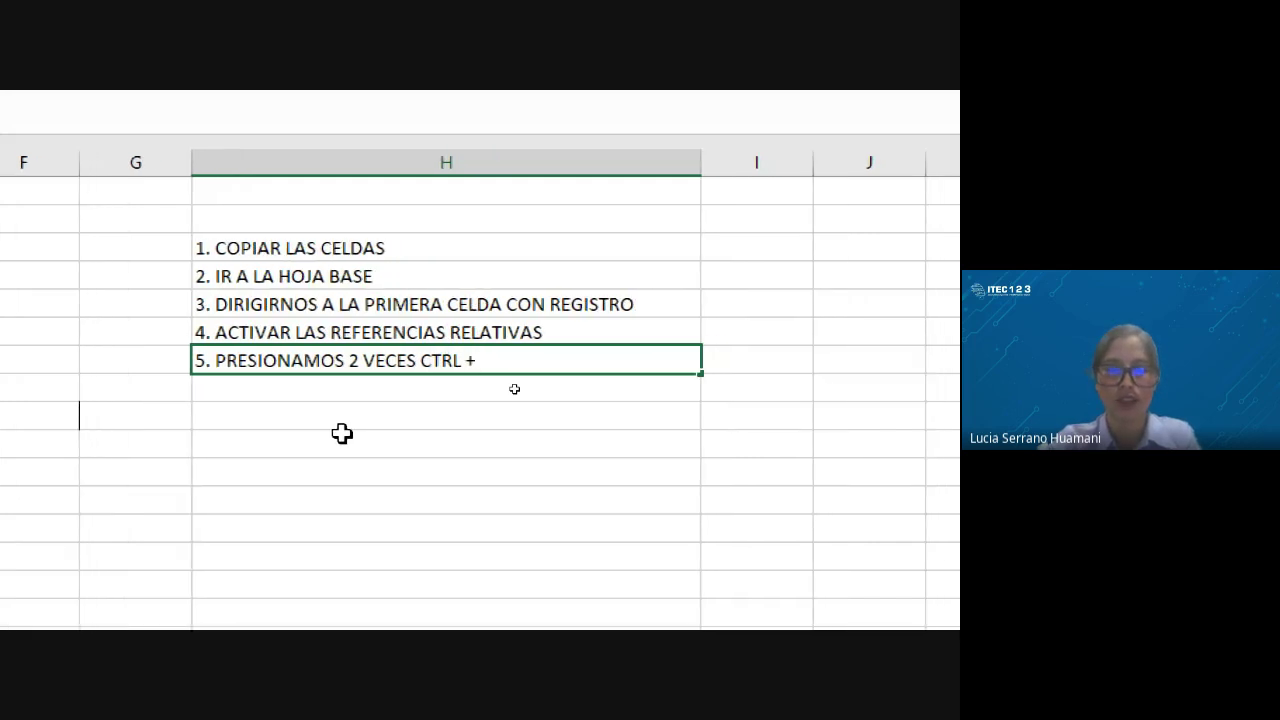
text( FEC)
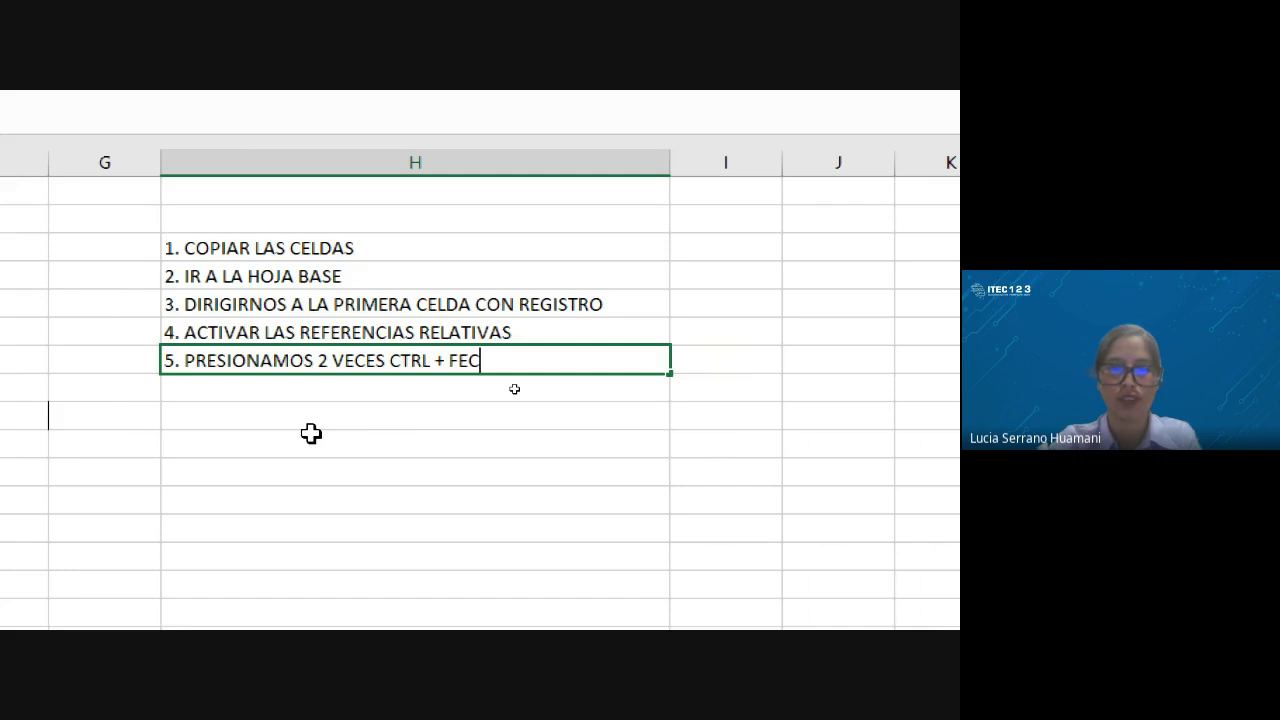
key(BackSpace)
key(BackSpace)
text(L)
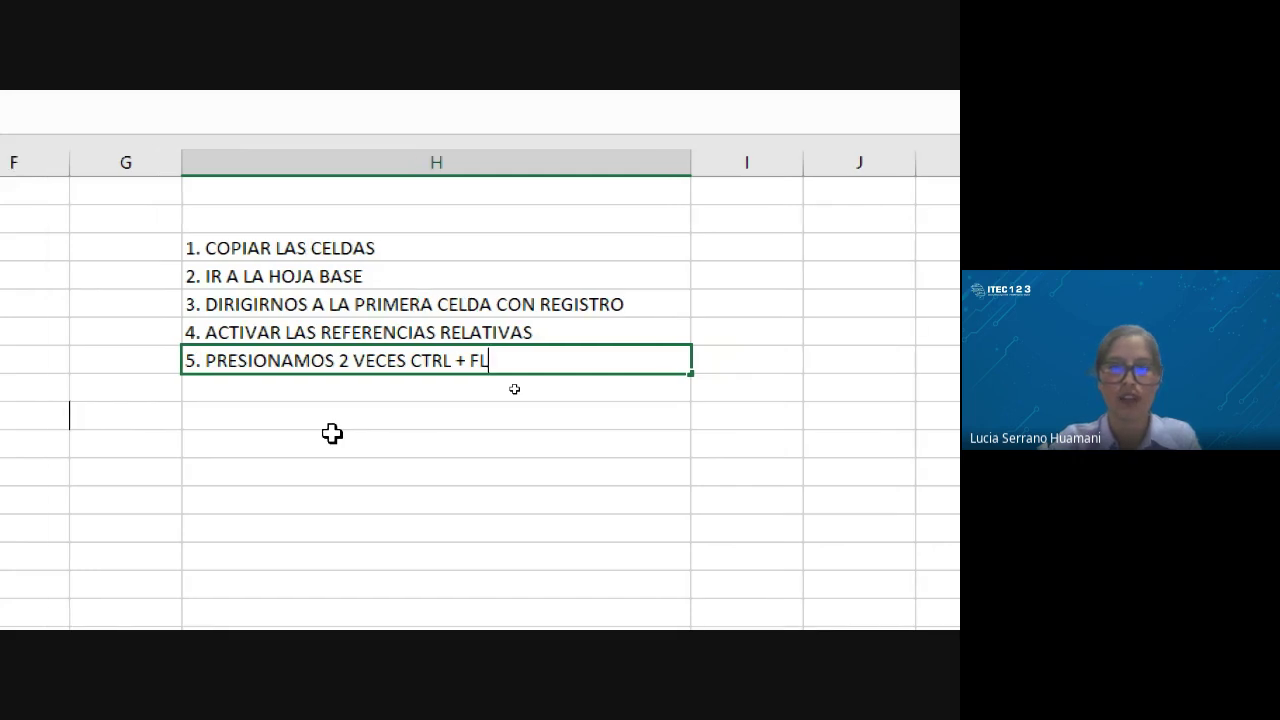
text(ECHA ABAJO)
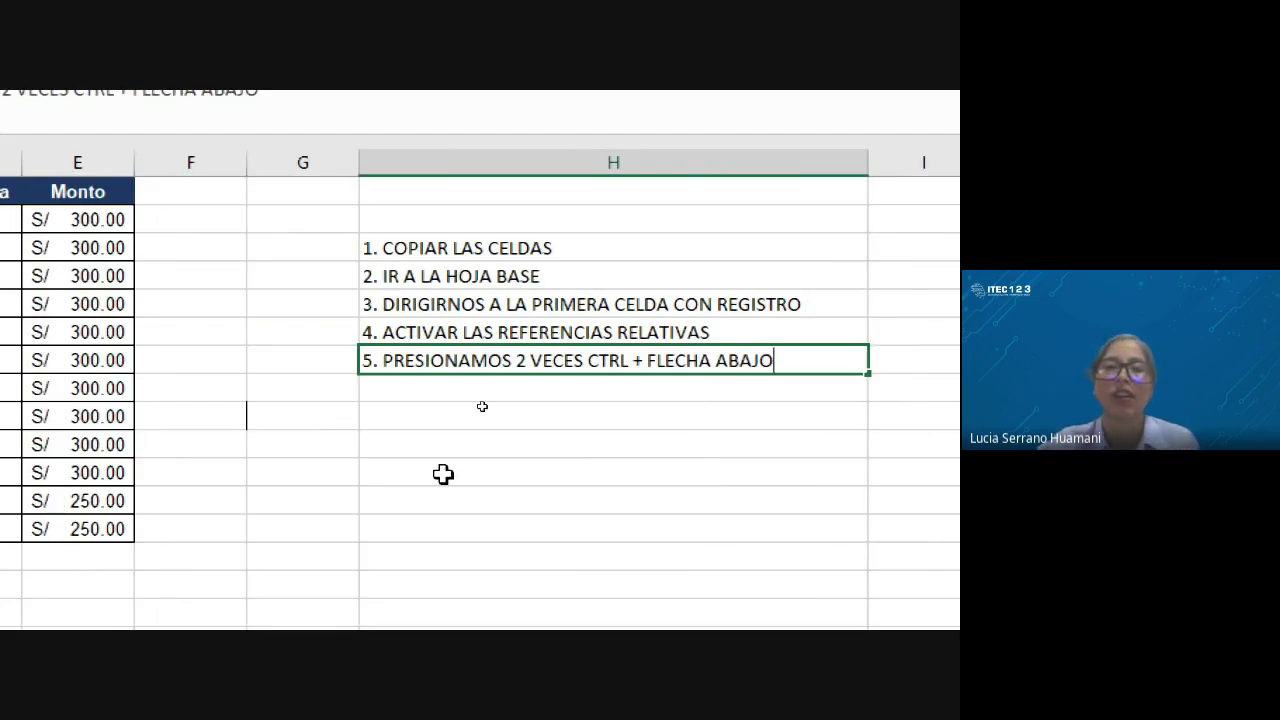
key(Return)
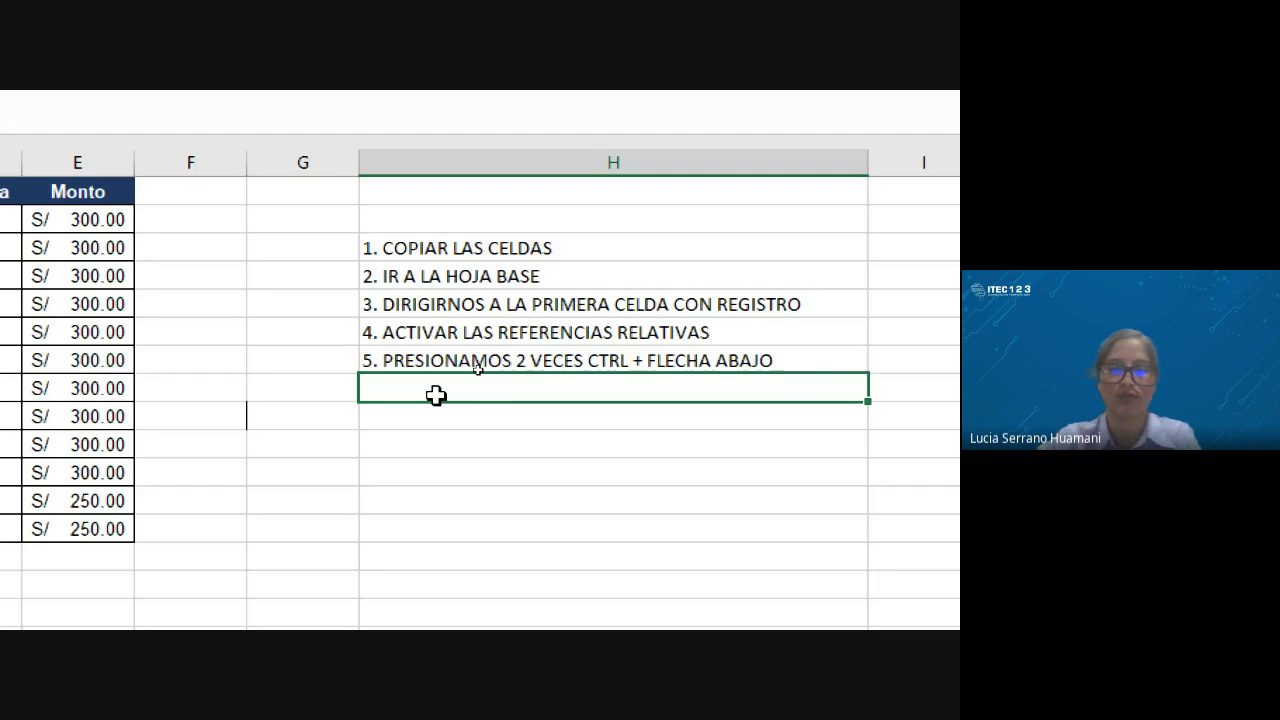
Step: Type '6. REGRESAMOS CON CTRL + FLECHA ARRIBA' in H8
text(6.)
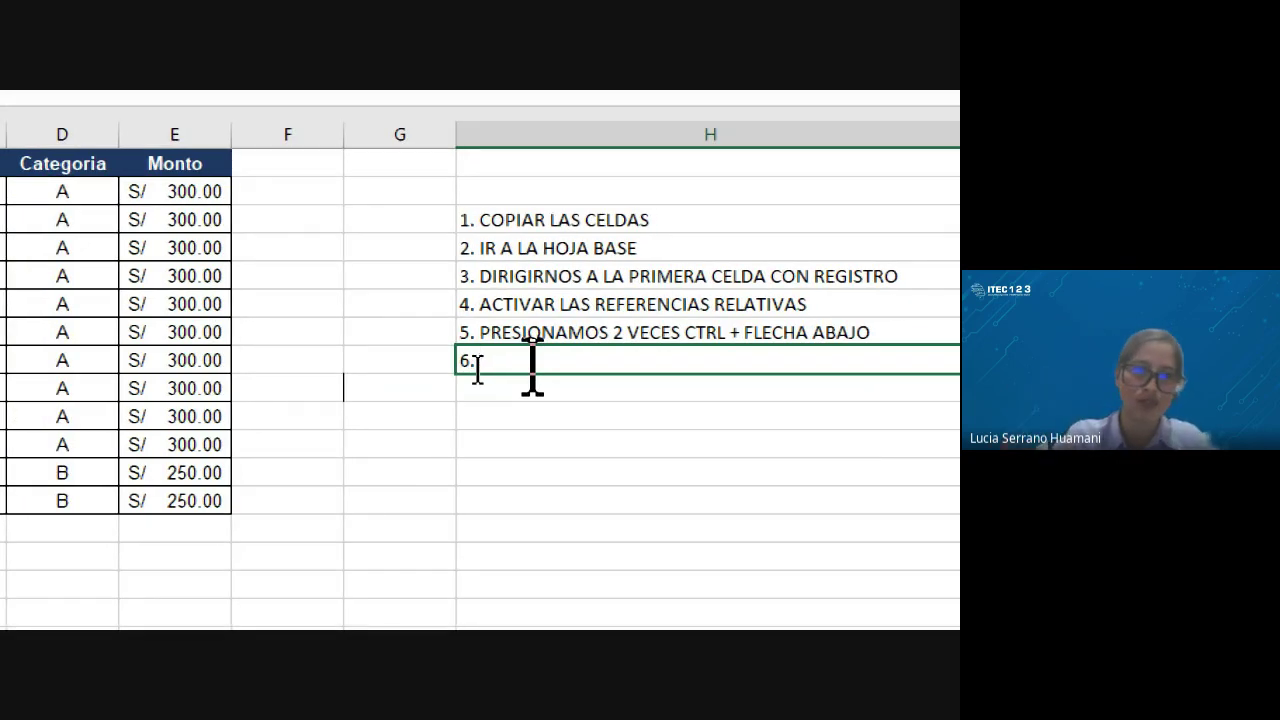
text( REGR)
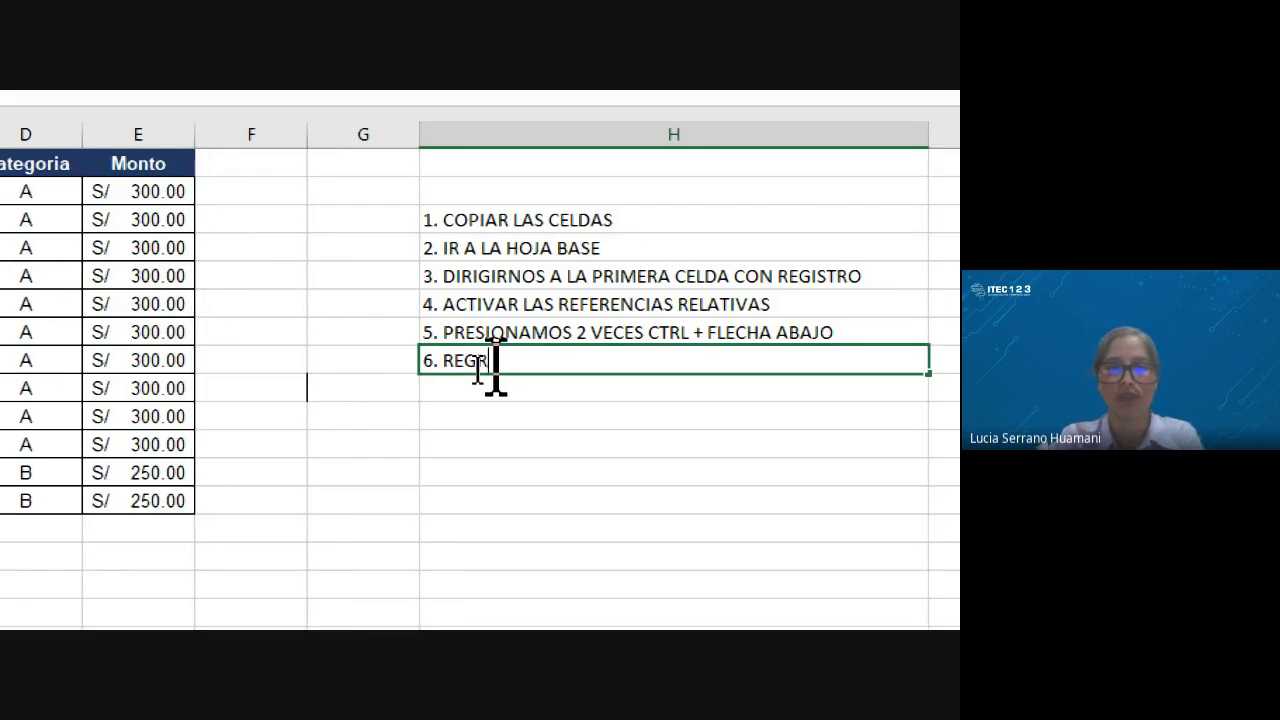
text(ES)
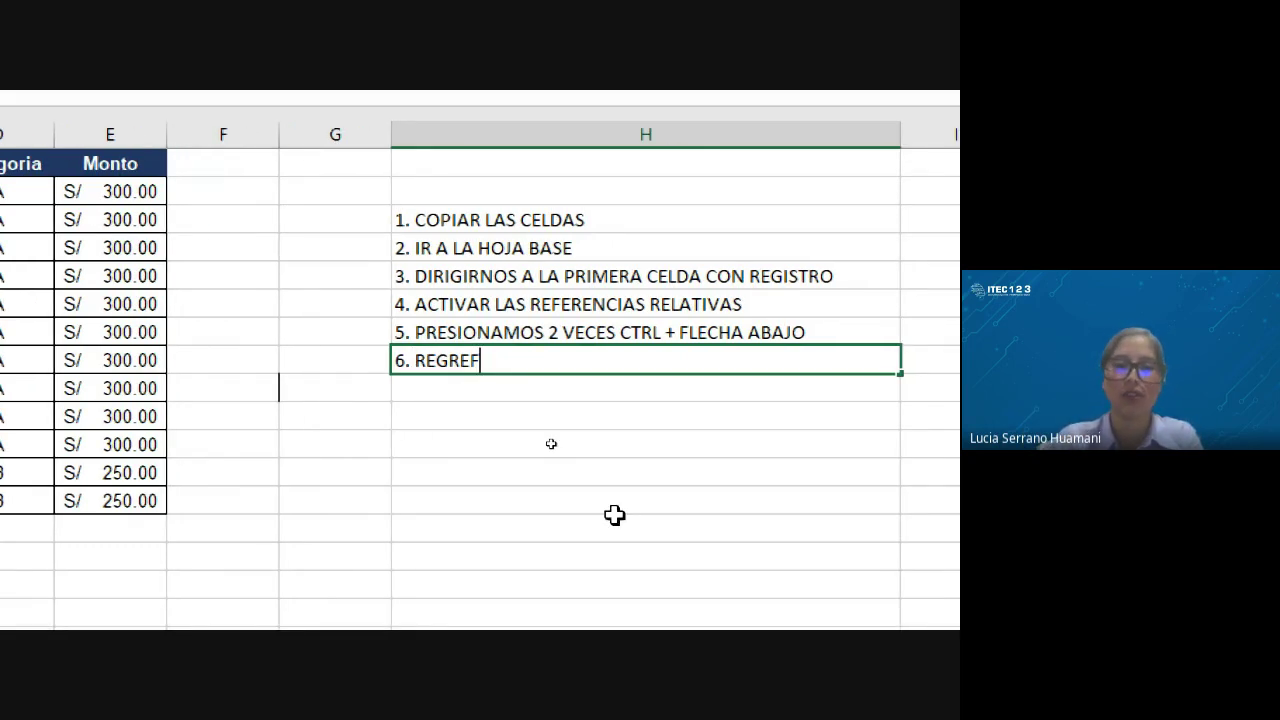
key(BackSpace)
text(SAMOS)
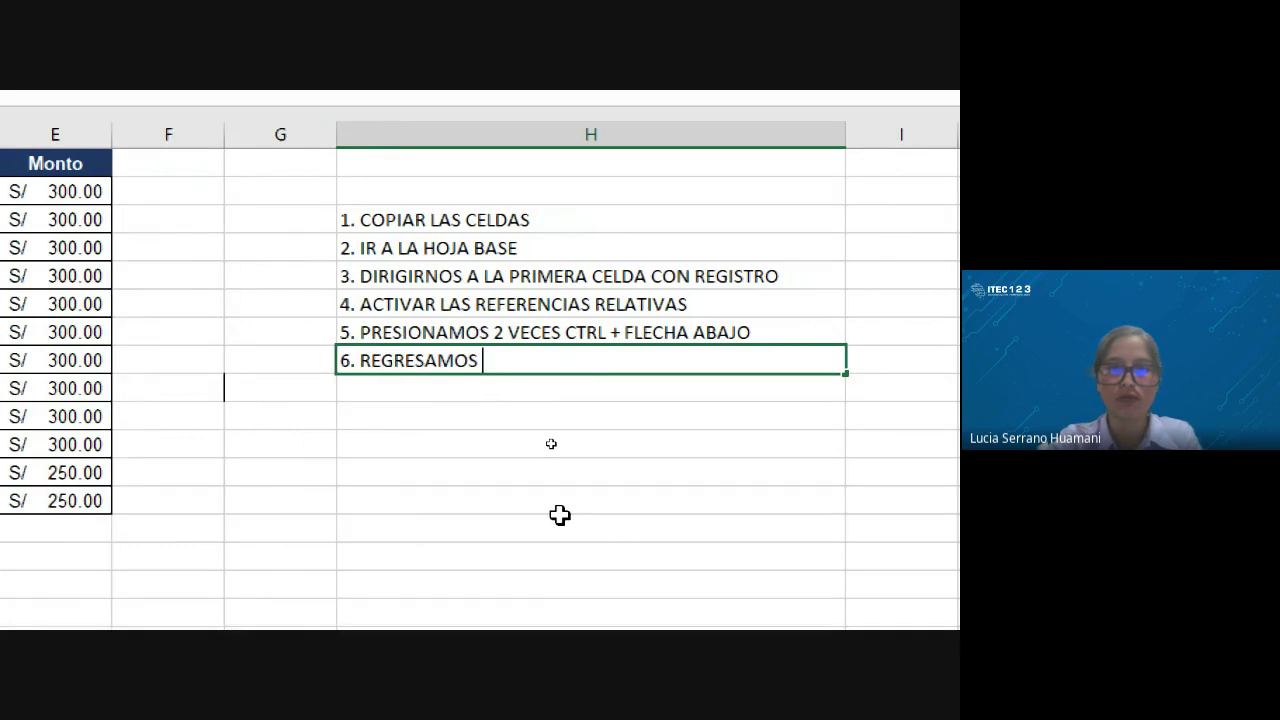
text( CON C)
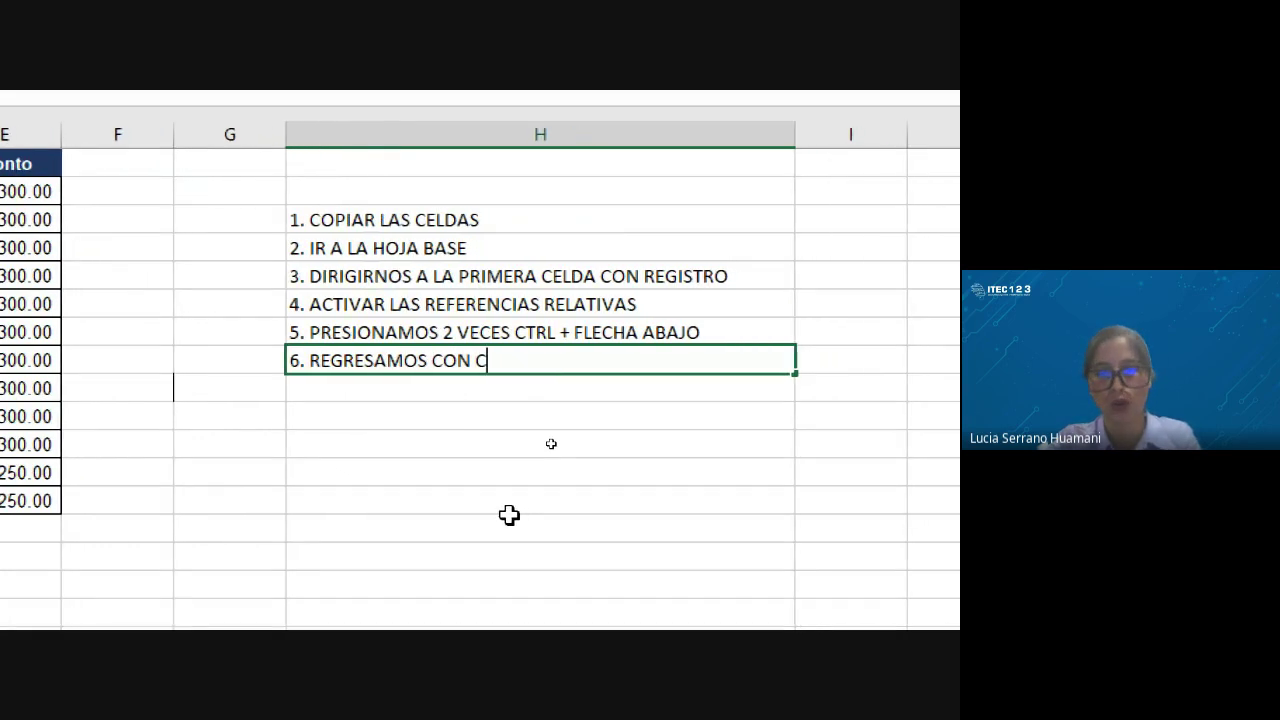
text(TRL )
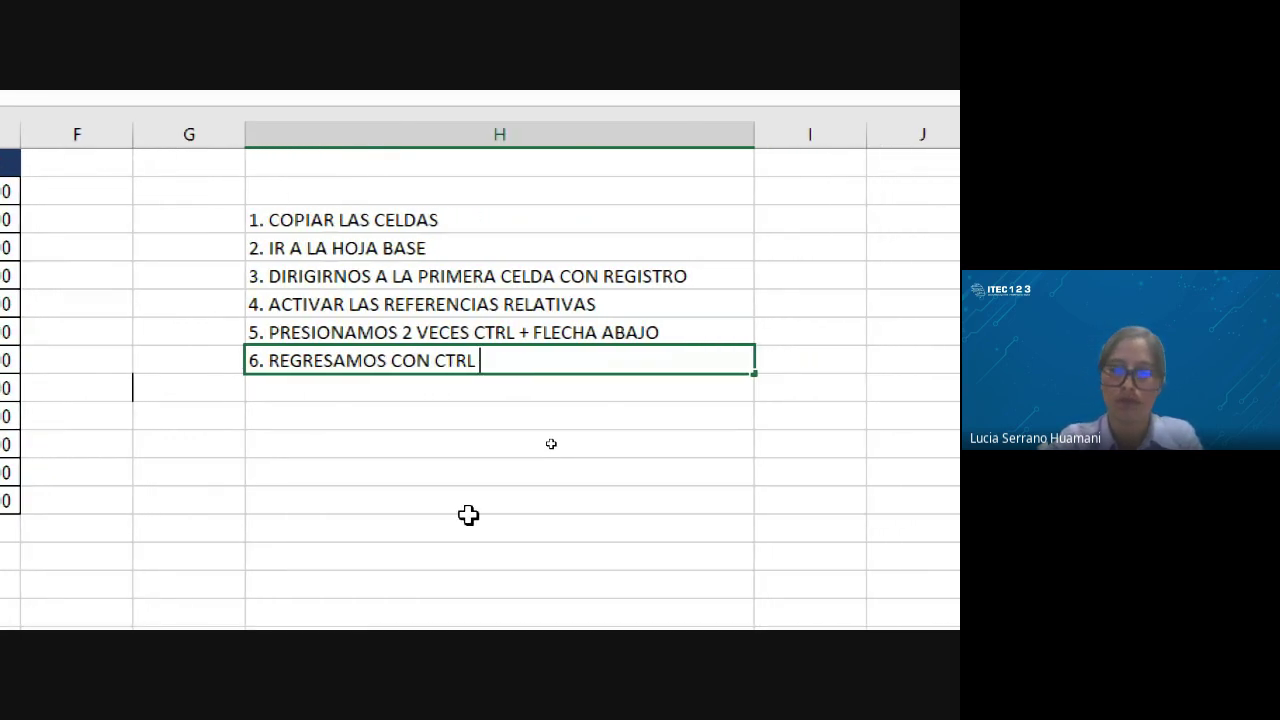
text(+)
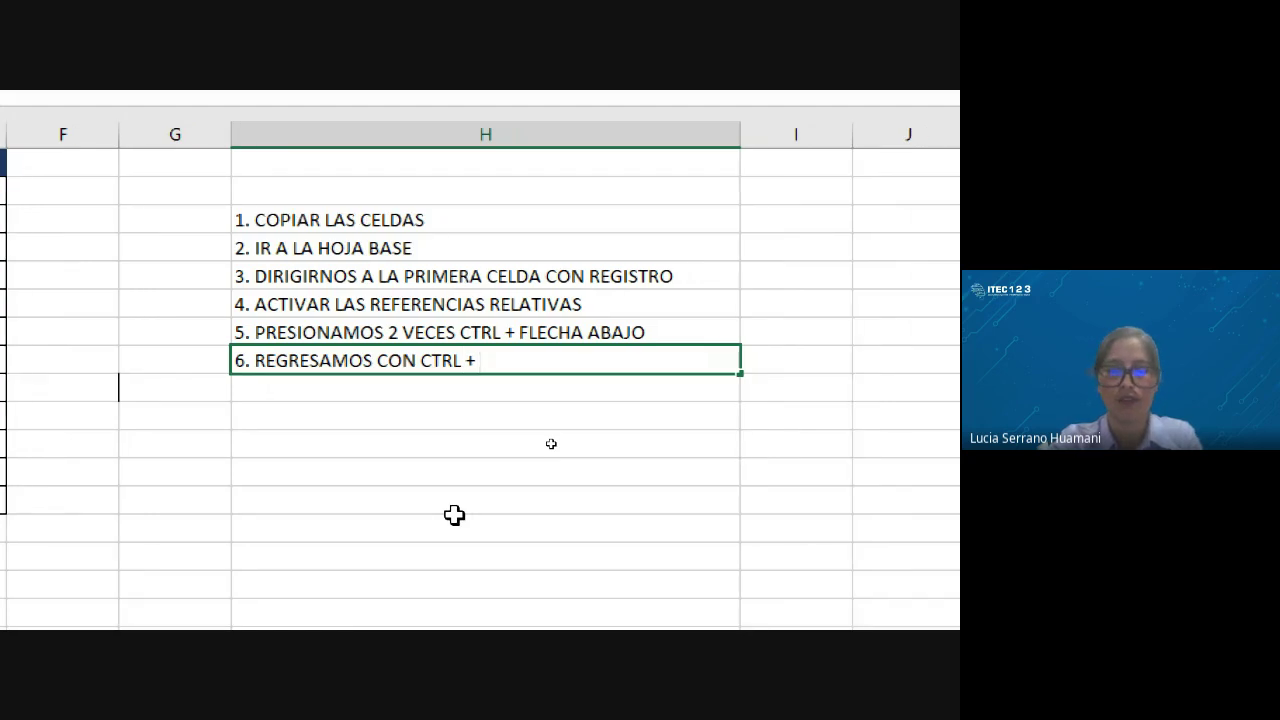
text( FLECH)
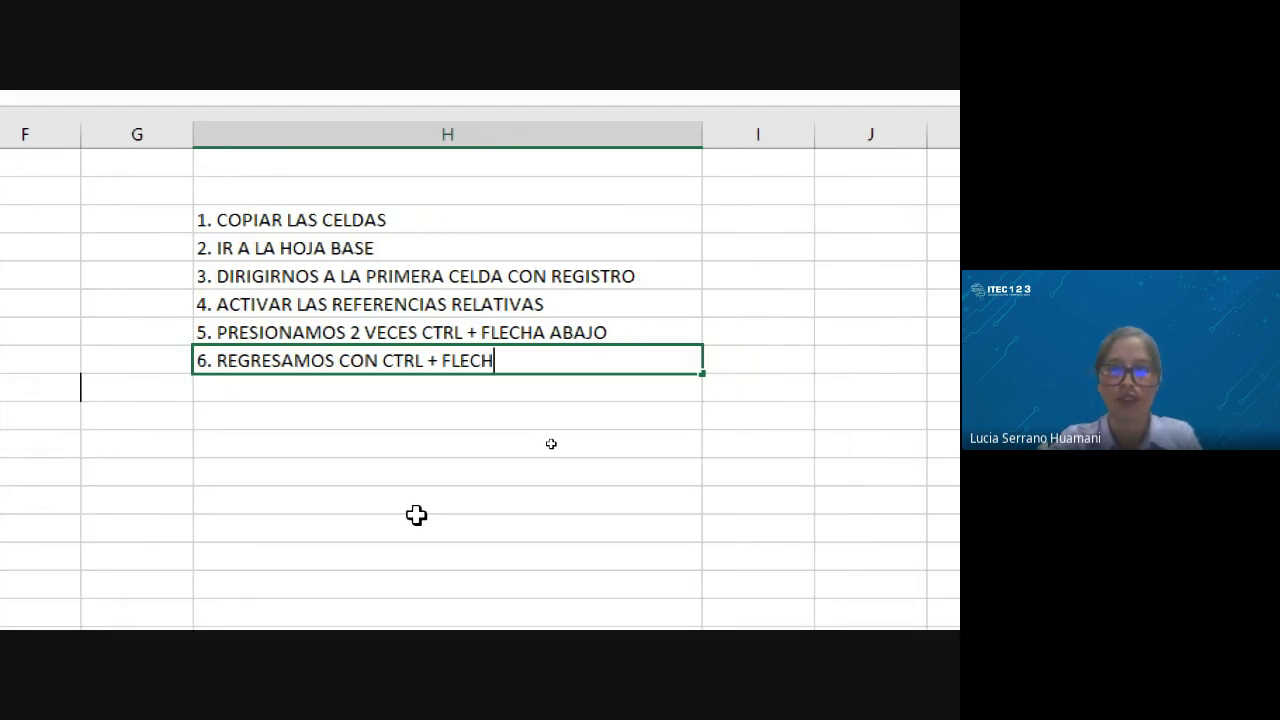
text(A ARRIBA)
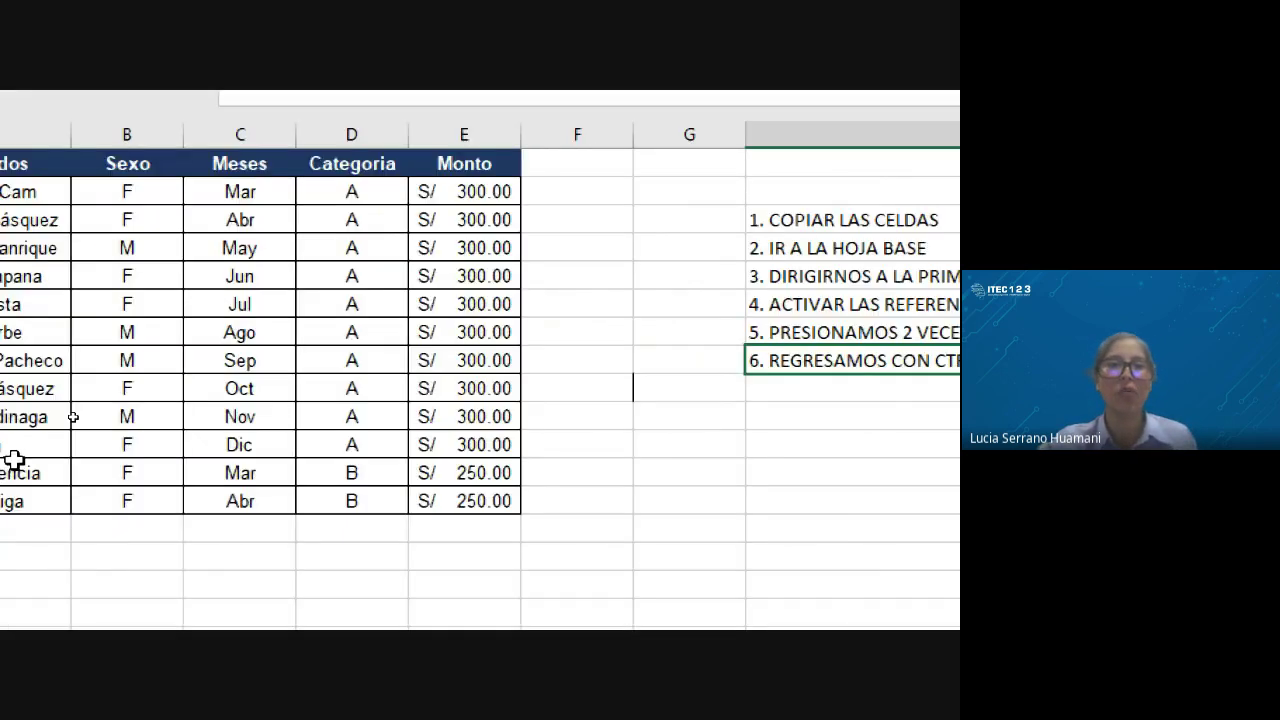
Step: Navigate column A from the A1 header to the last record in A13, then down to empty A14
click(145, 167)
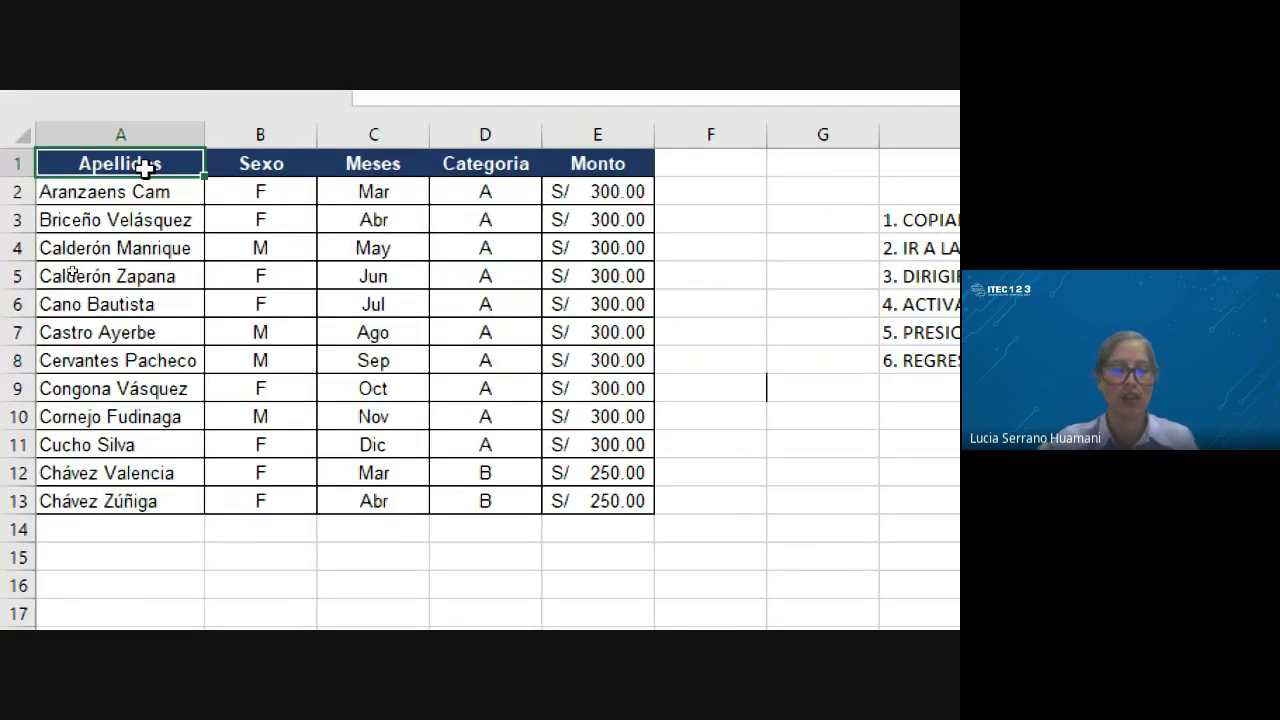
key(ctrl+shift+Down)
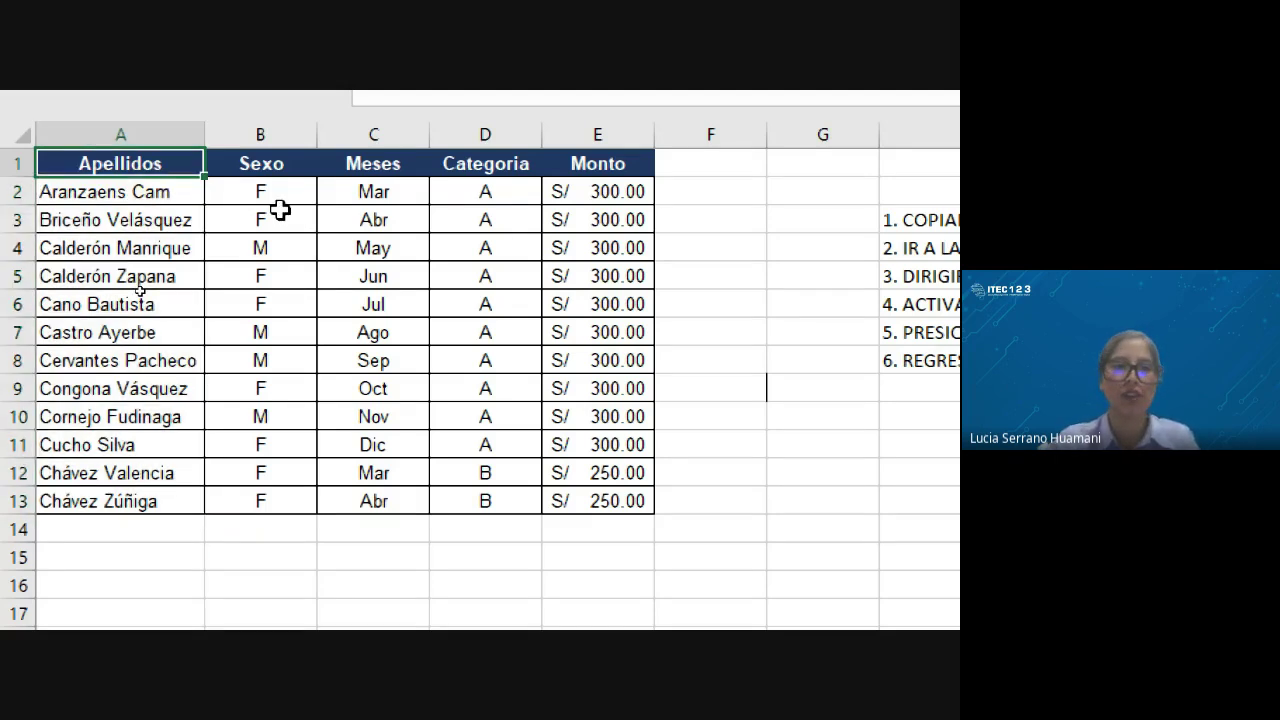
key(ctrl+Down)
key(ctrl+Down)
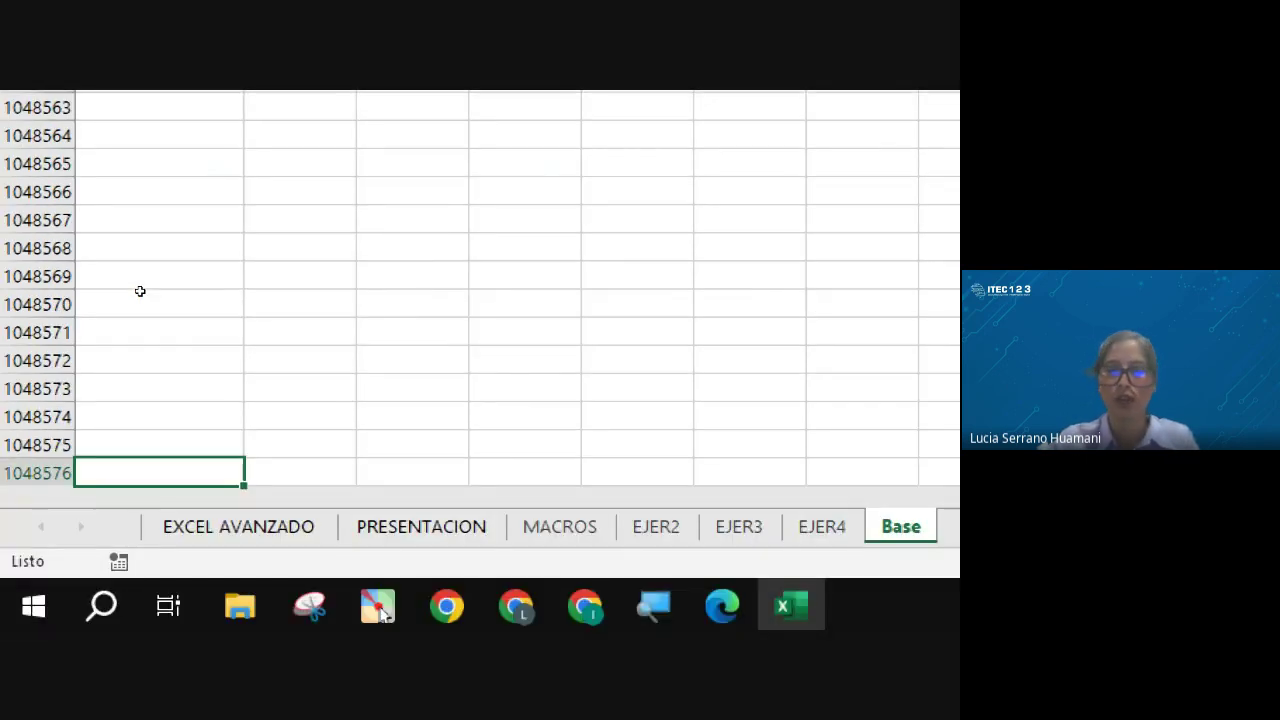
key(ctrl+Up)
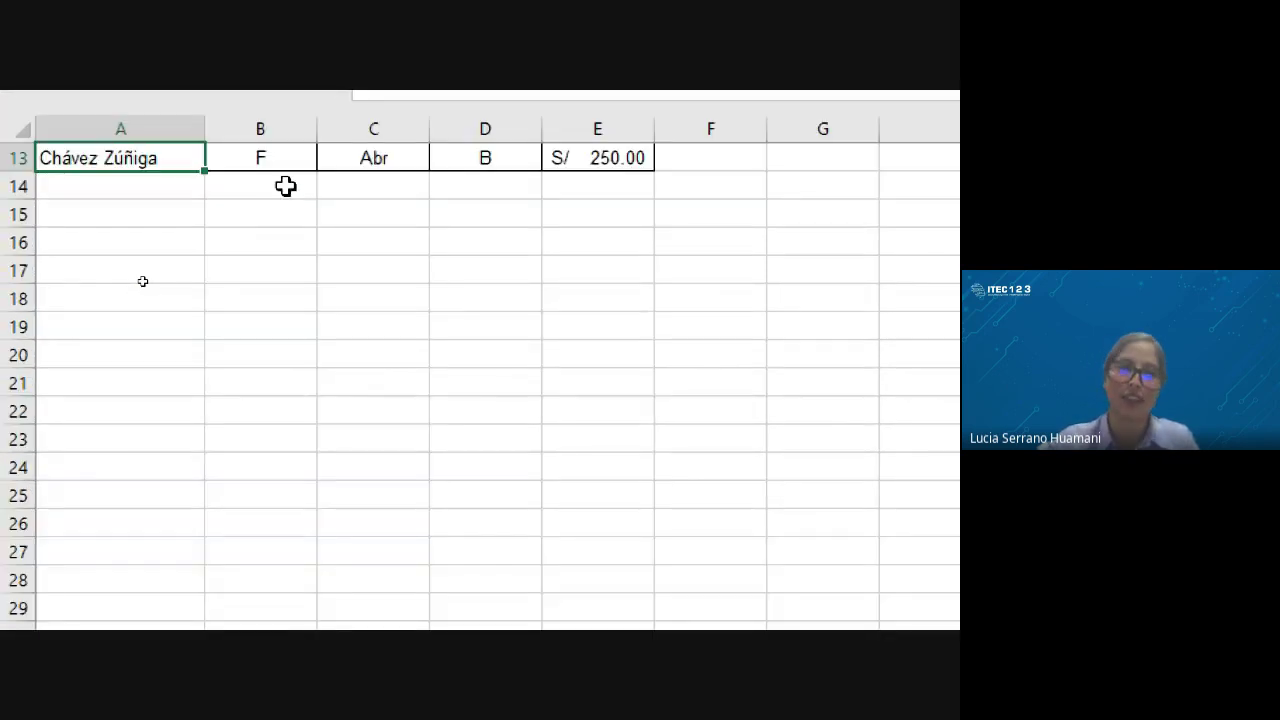
scroll(250, 348, up, 3)
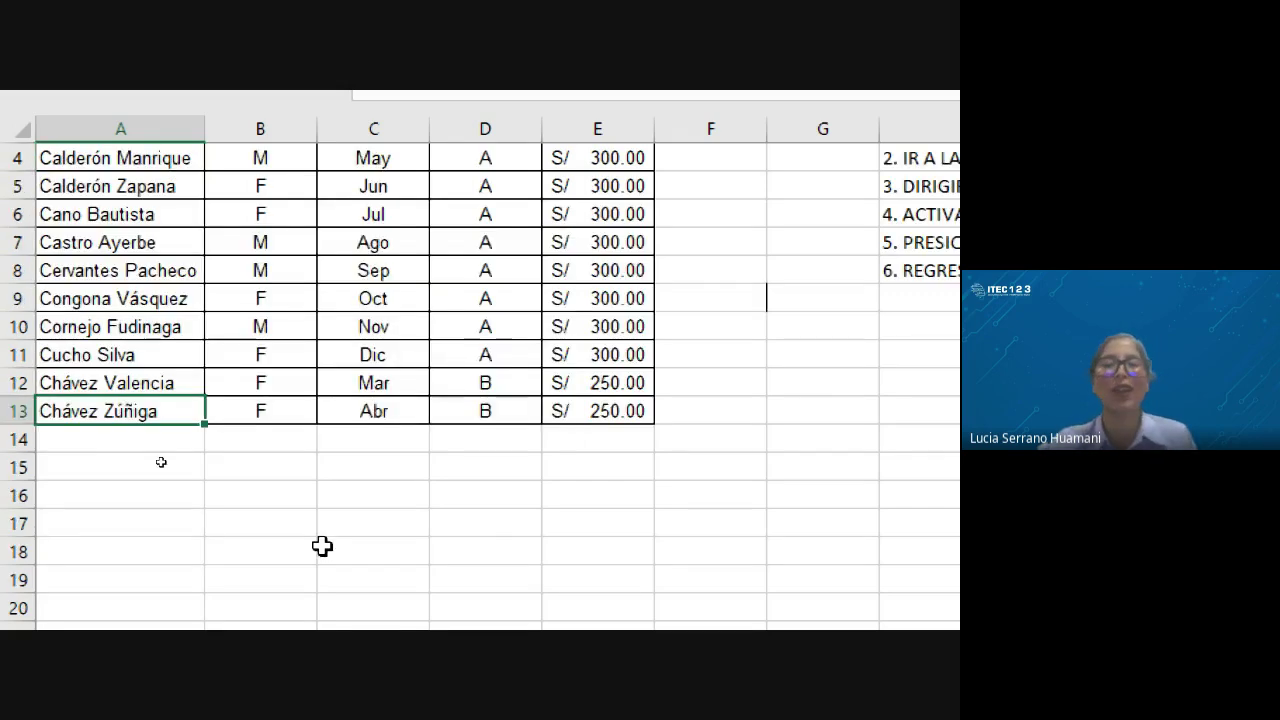
click(7, 410)
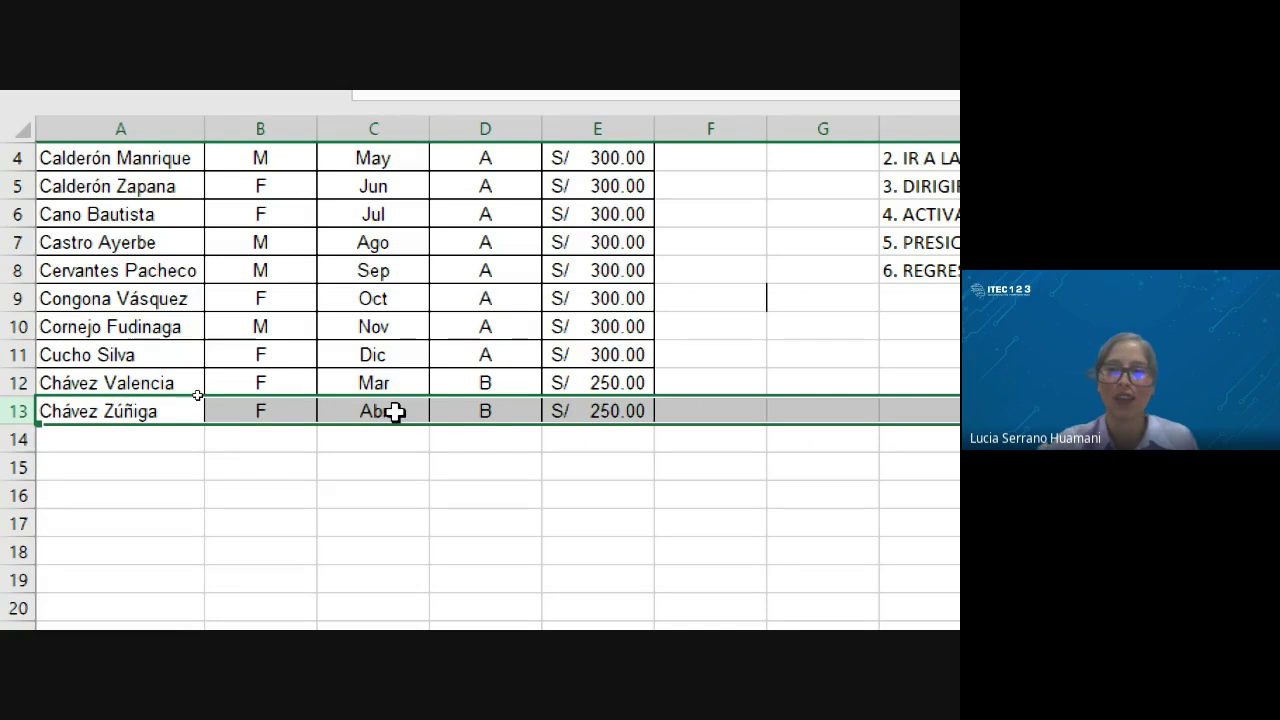
click(142, 436)
click(135, 412)
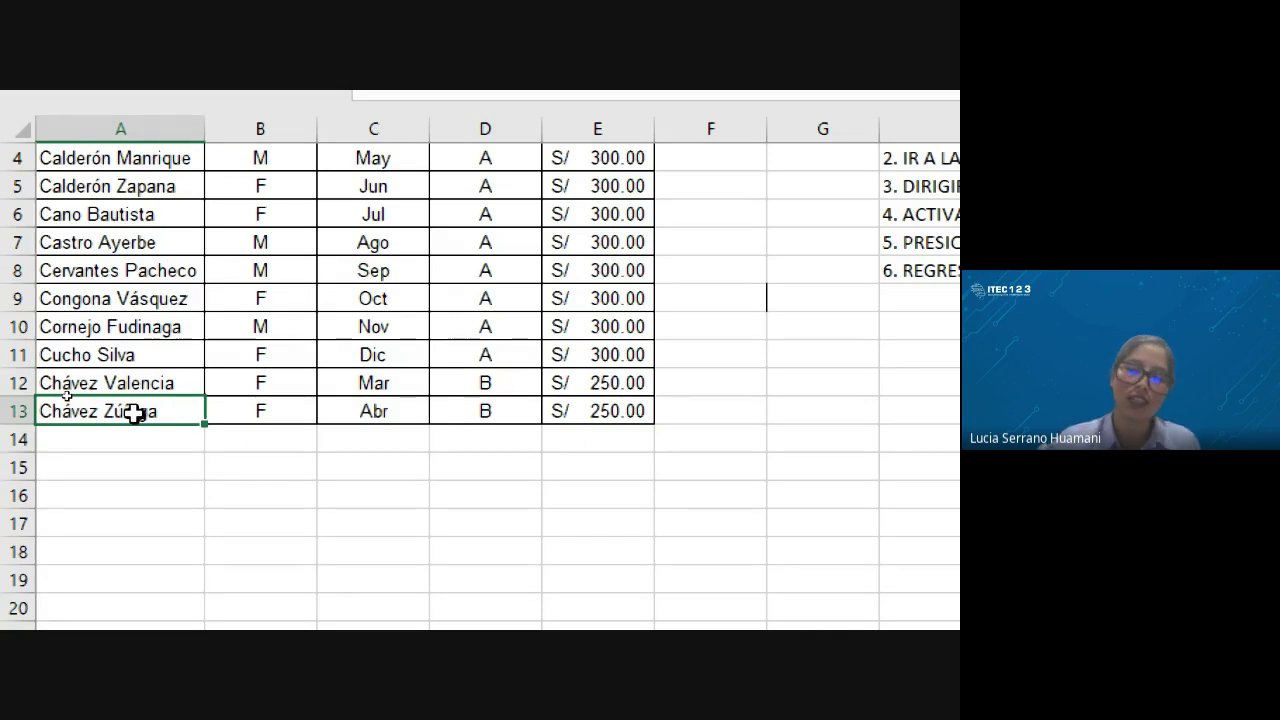
key(Return)
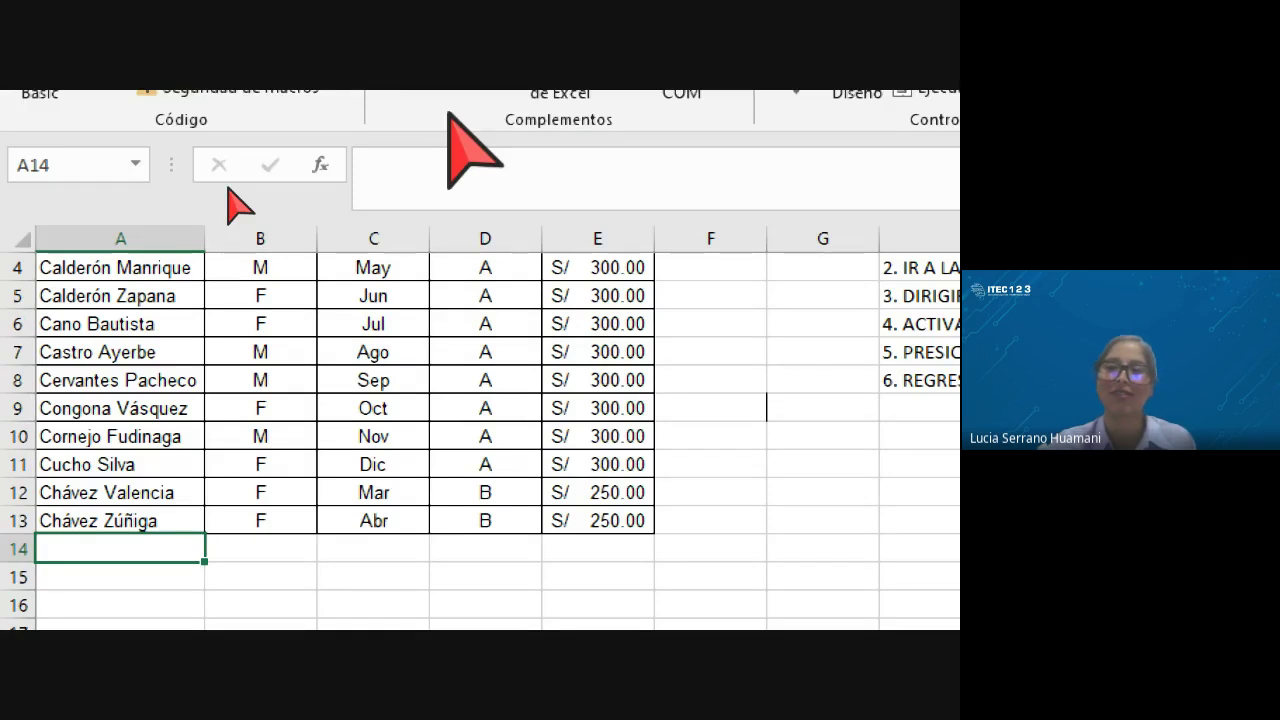
Step: Enter '7. PRESIONA MI FLECHA HACIA ABAJO' as step 7 in H9, fixing the typos
click(489, 471)
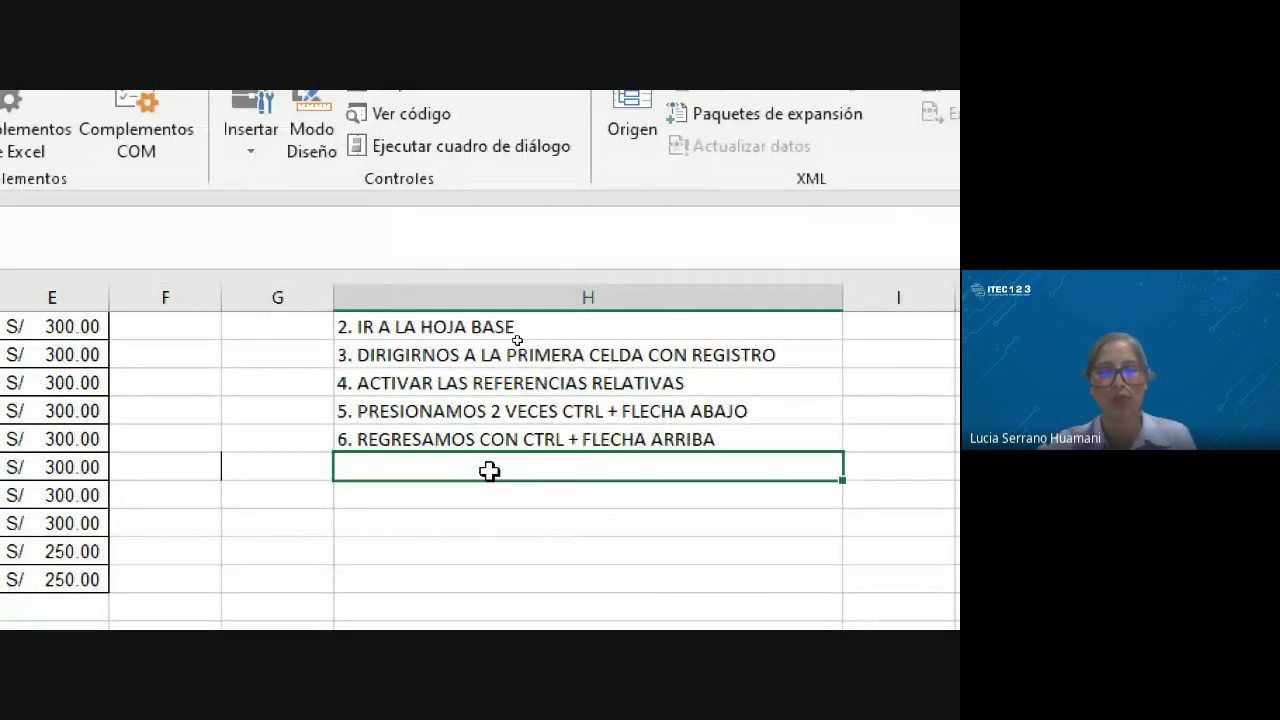
text(7)
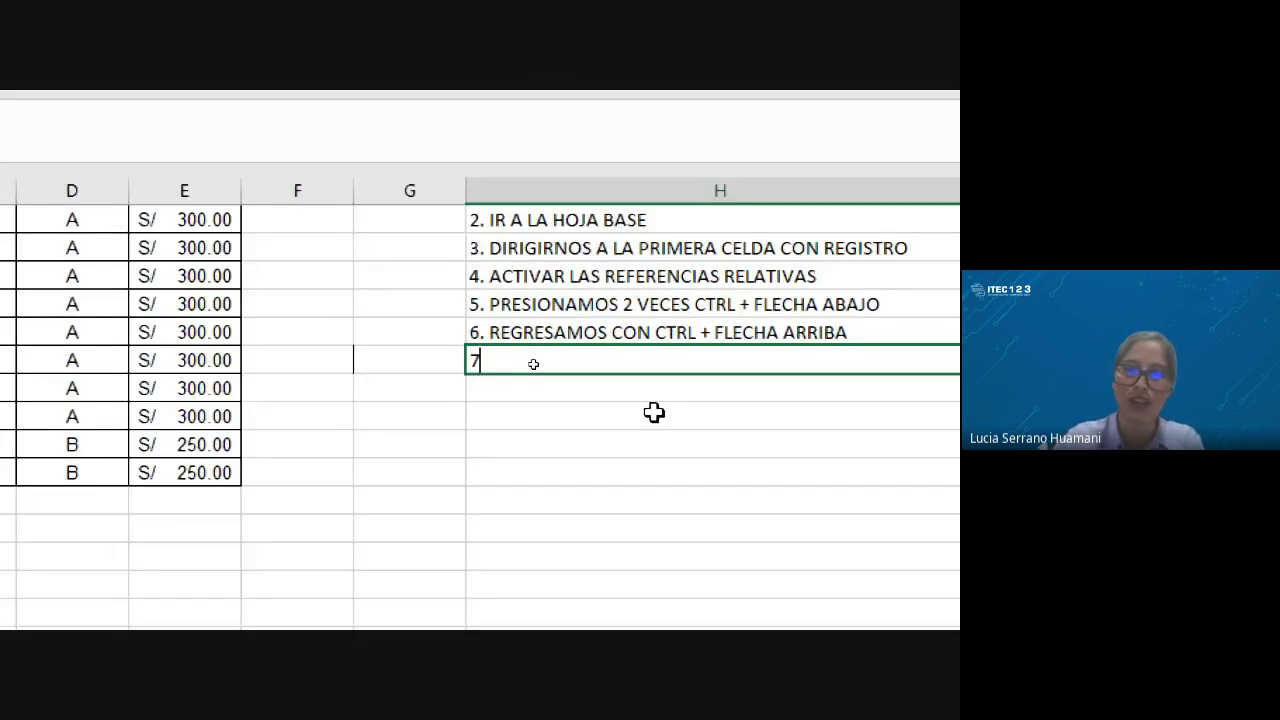
text(. PRES)
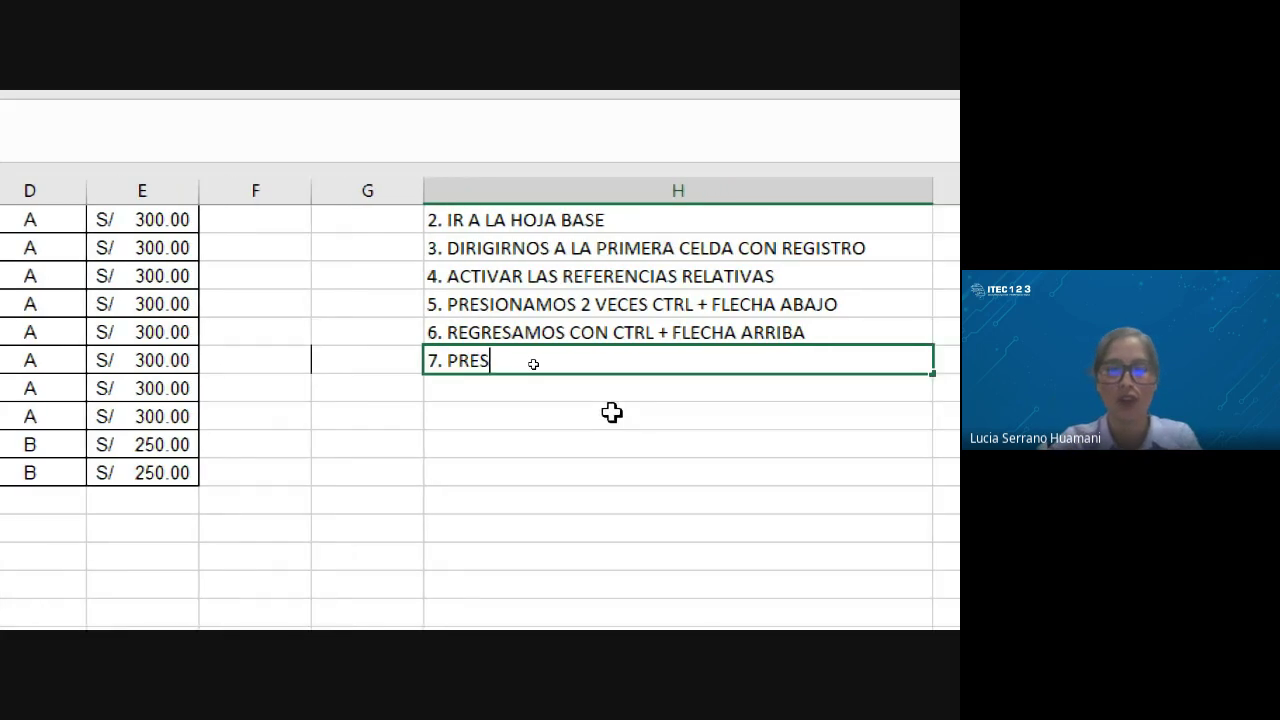
text(IONA )
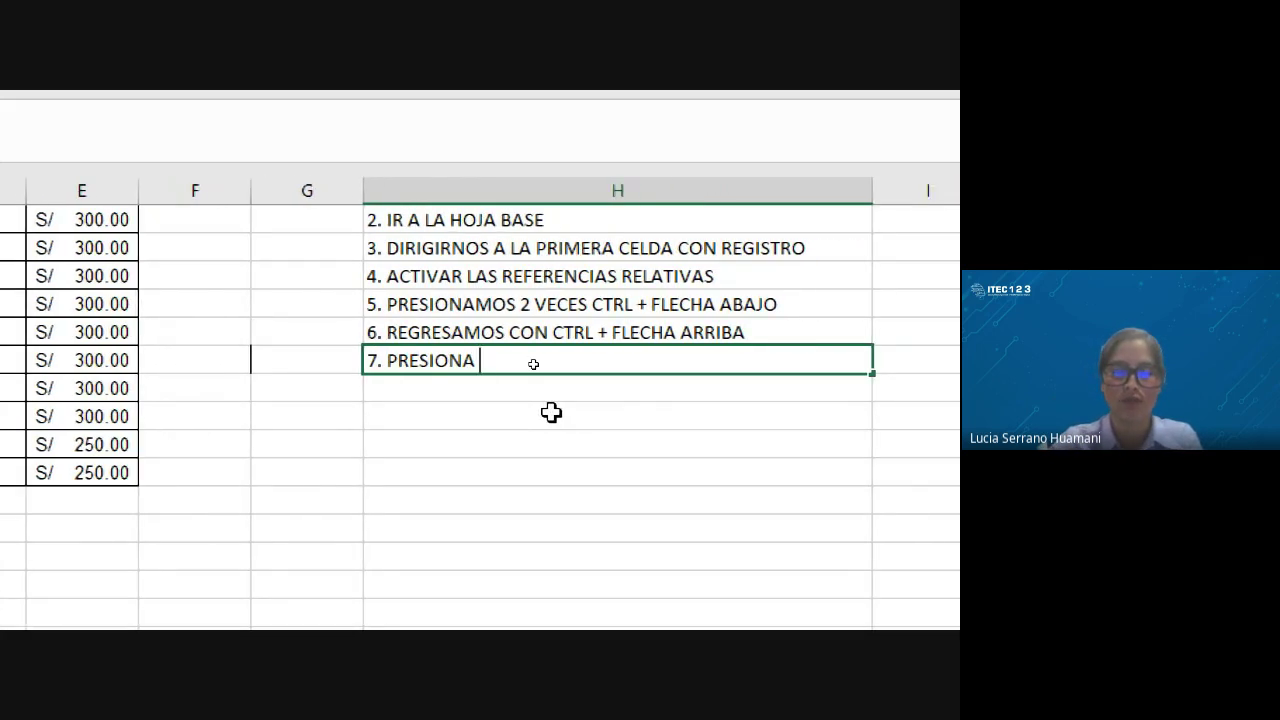
text(MI )
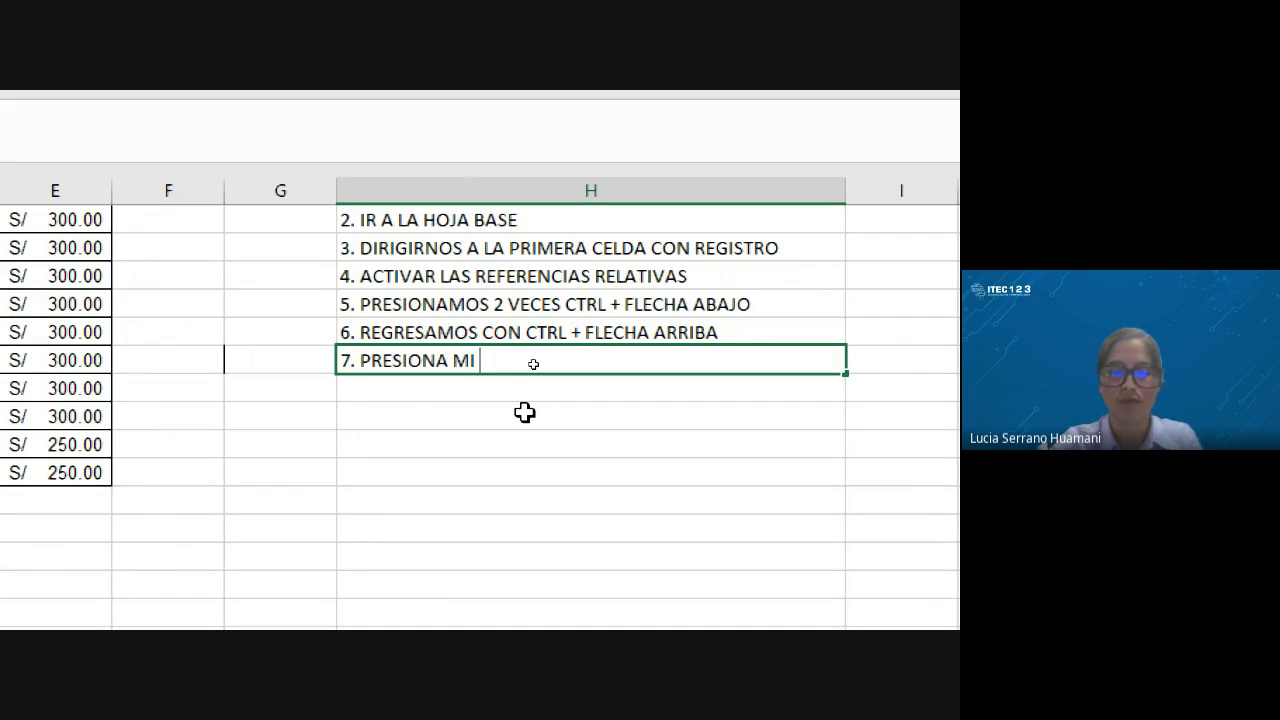
text(FKE)
key(BackSpace)
key(BackSpace)
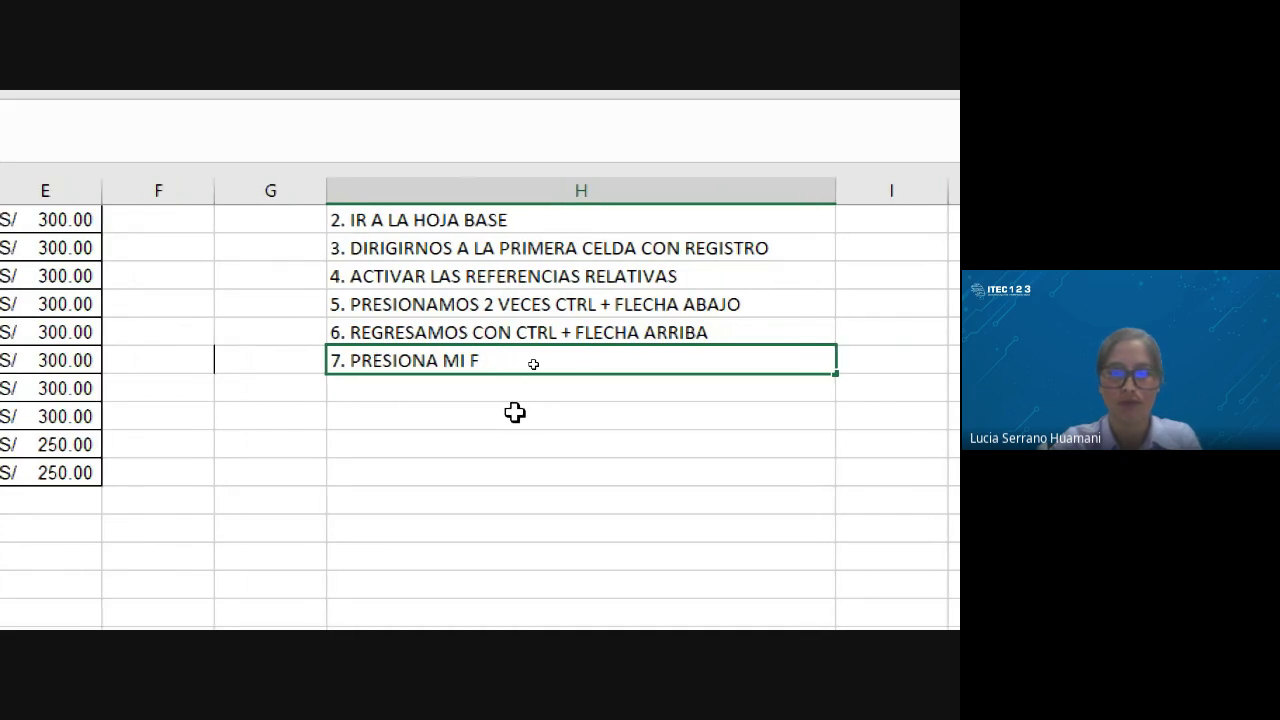
text(LECHA )
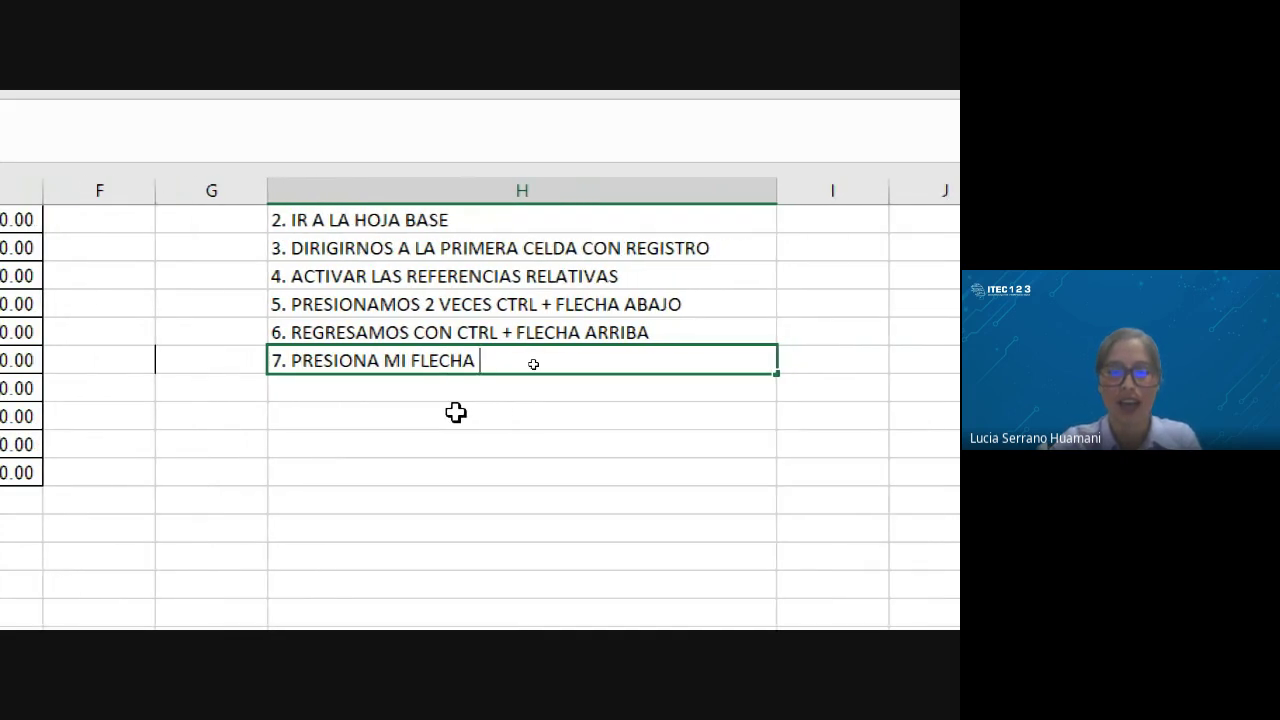
text(HACIA ABA)
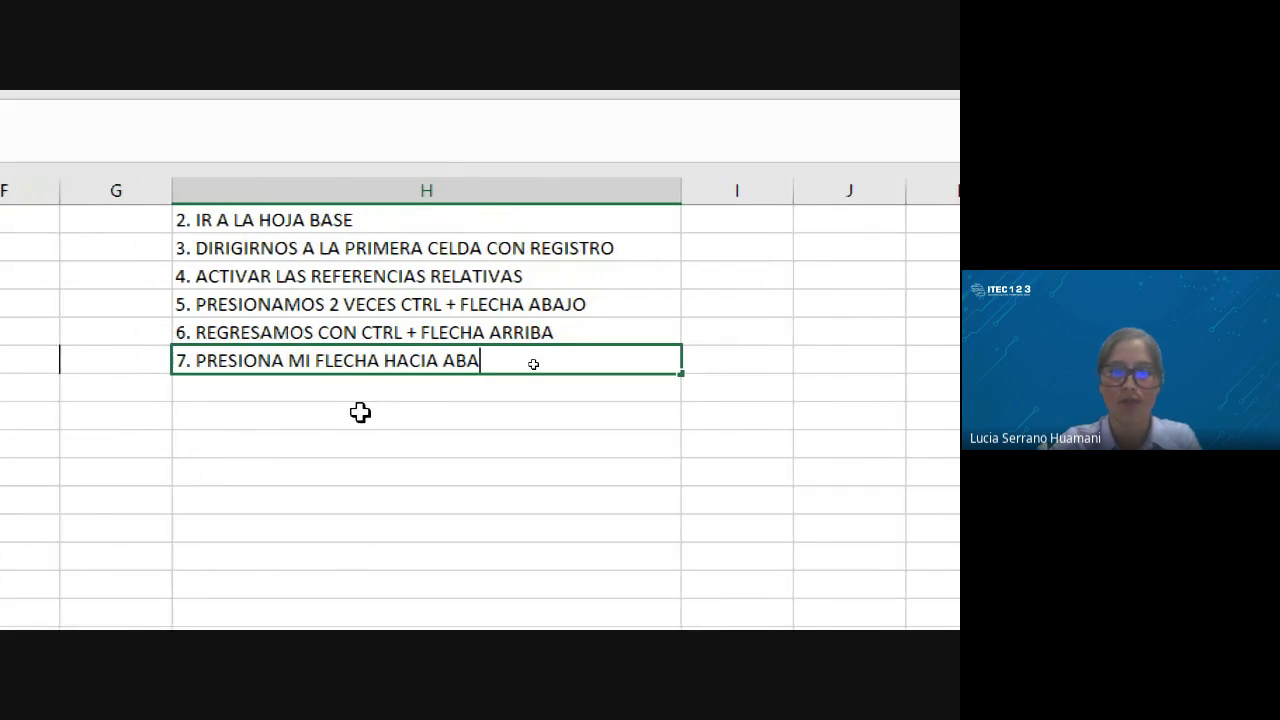
text(JA)
key(BackSpace)
key(BackSpace)
key(BackSpace)
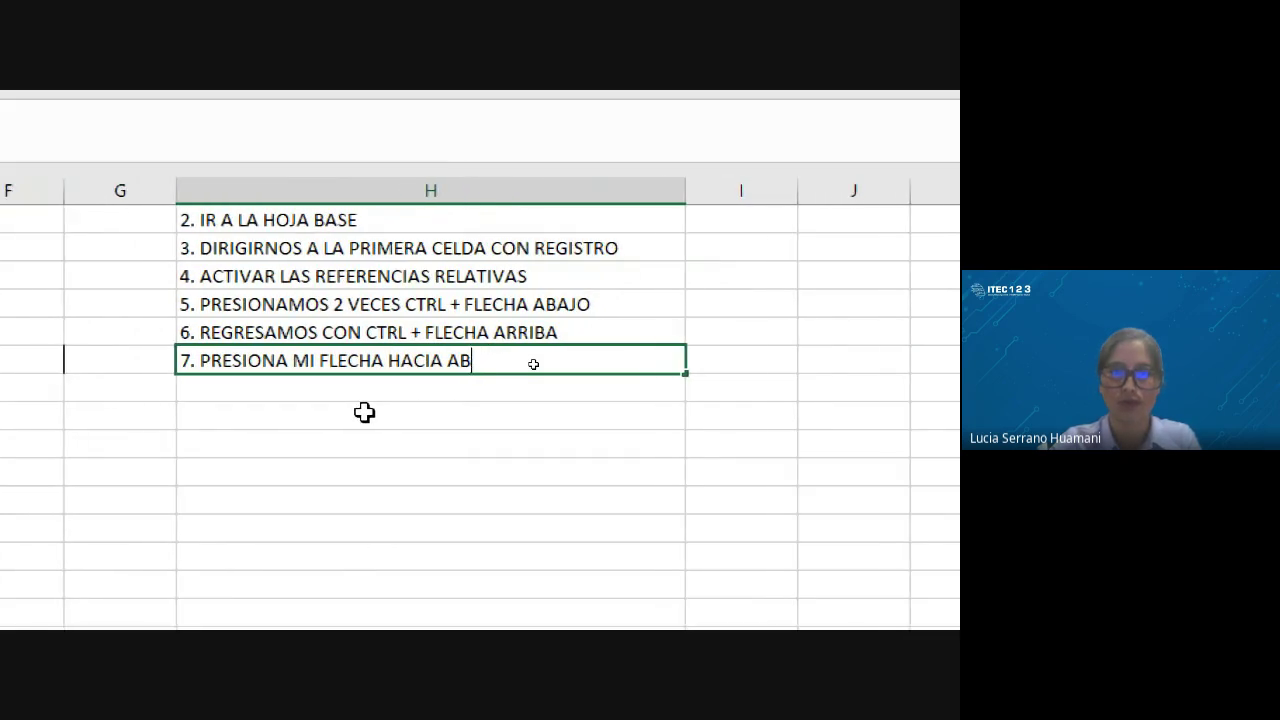
text(AJO)
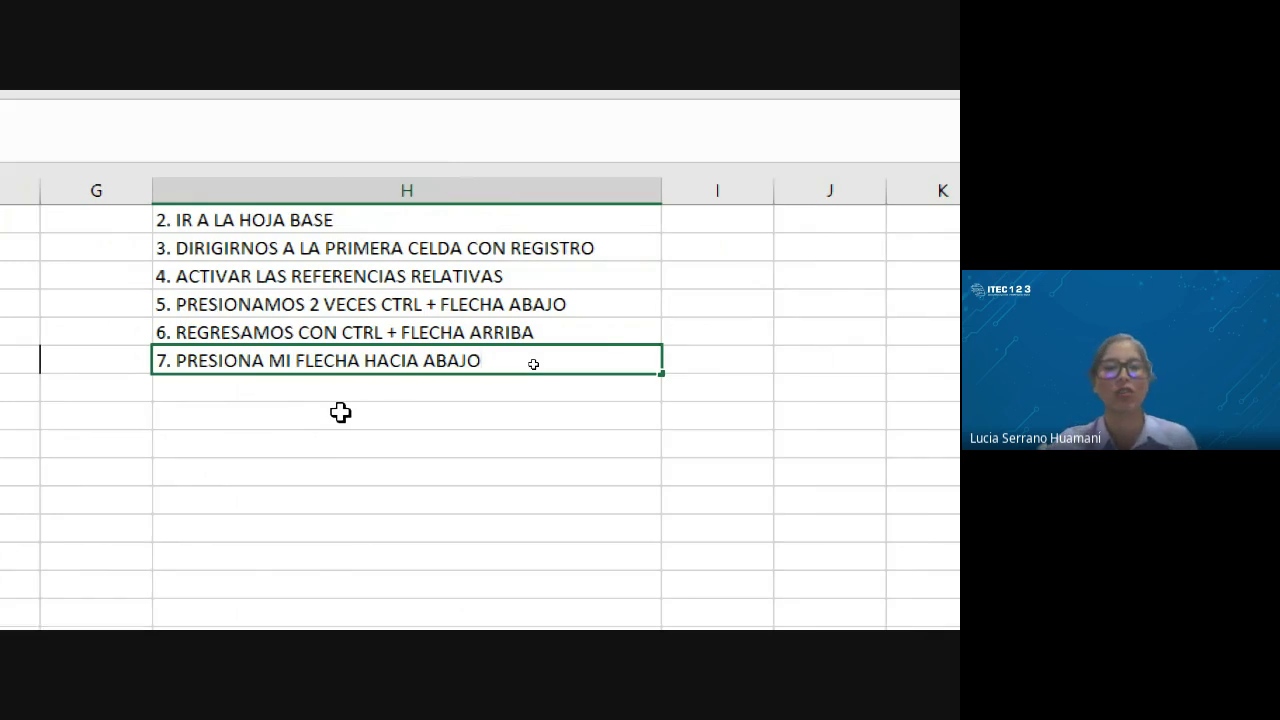
key(Return)
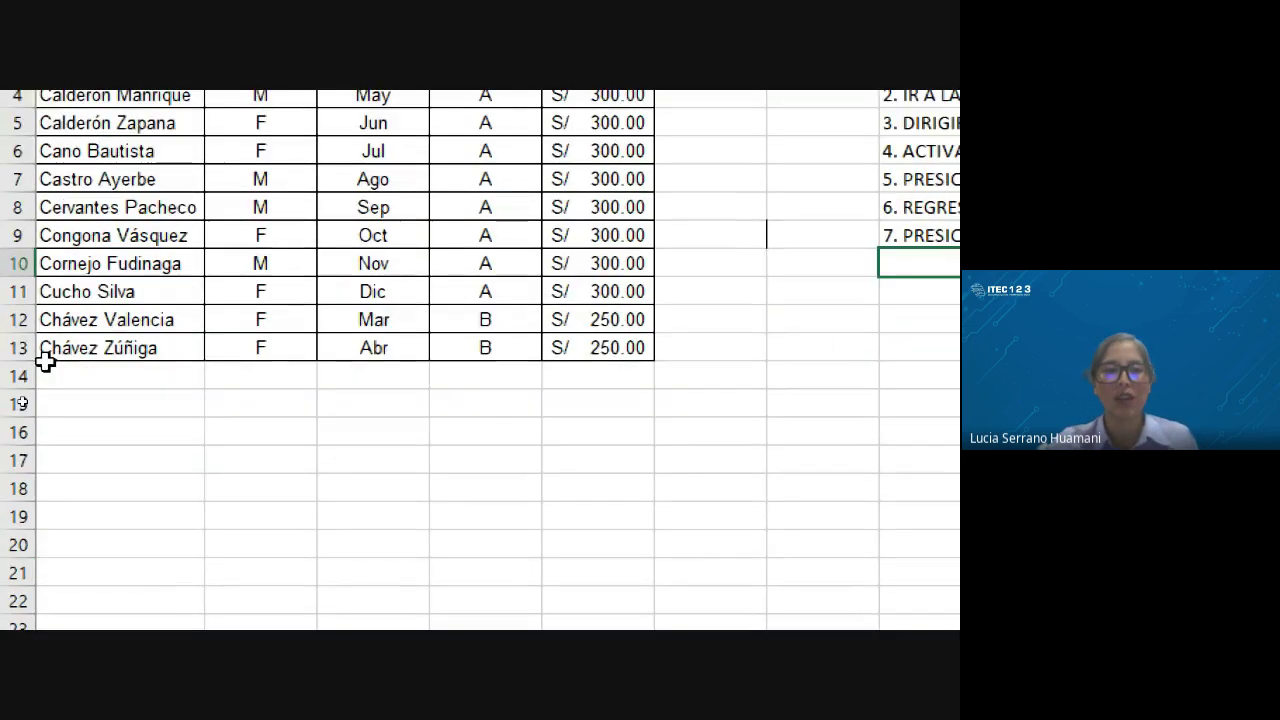
click(108, 347)
key(shift+space)
click(108, 347)
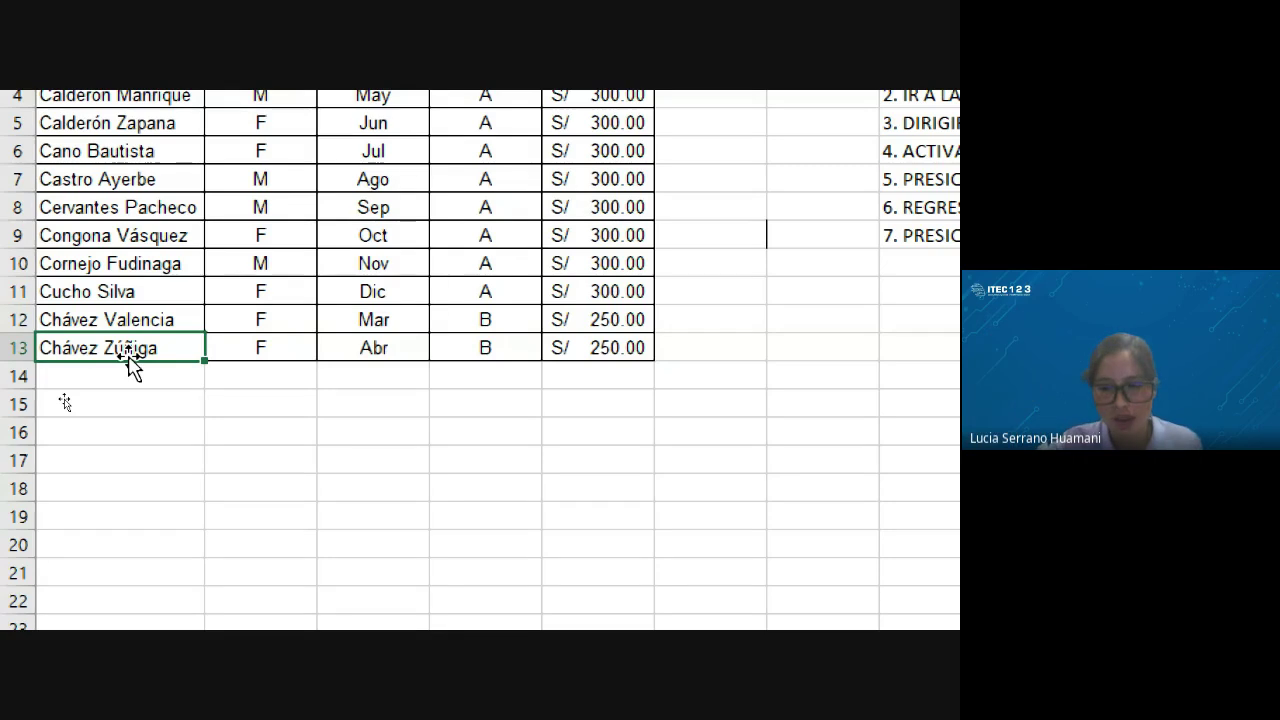
key(Return)
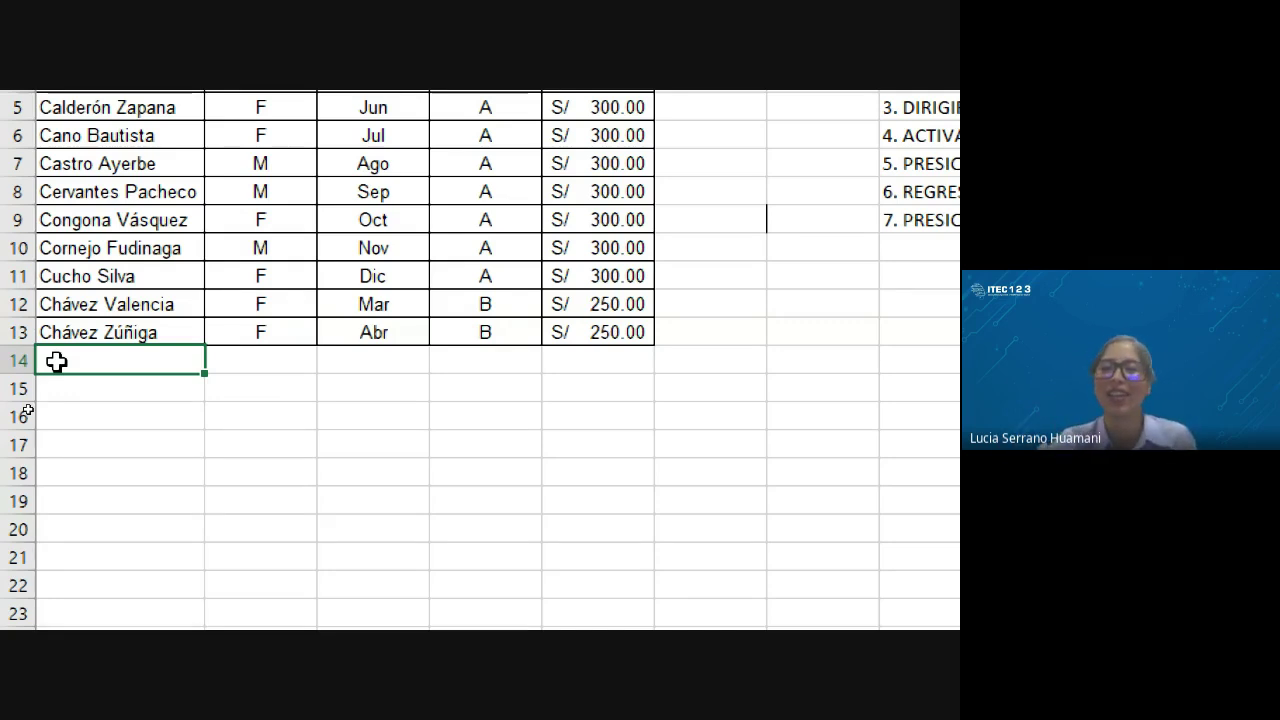
scroll(931, 249, right, 5)
click(429, 258)
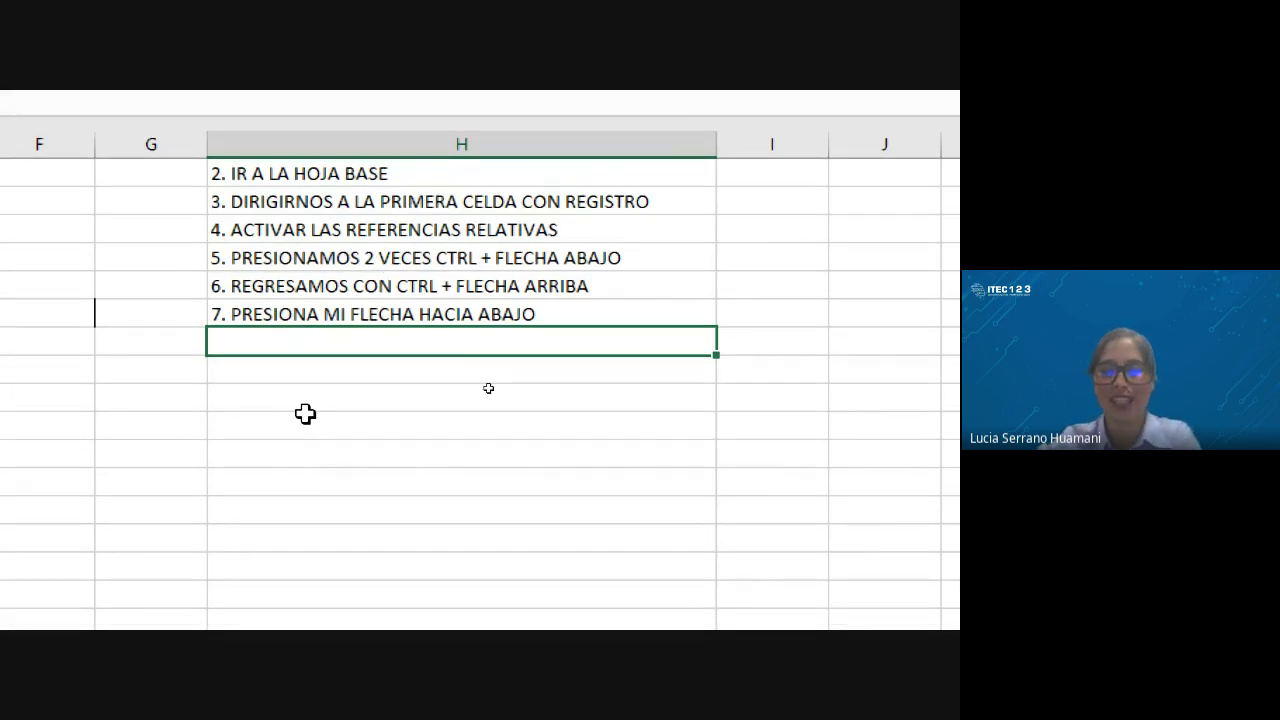
text(8. )
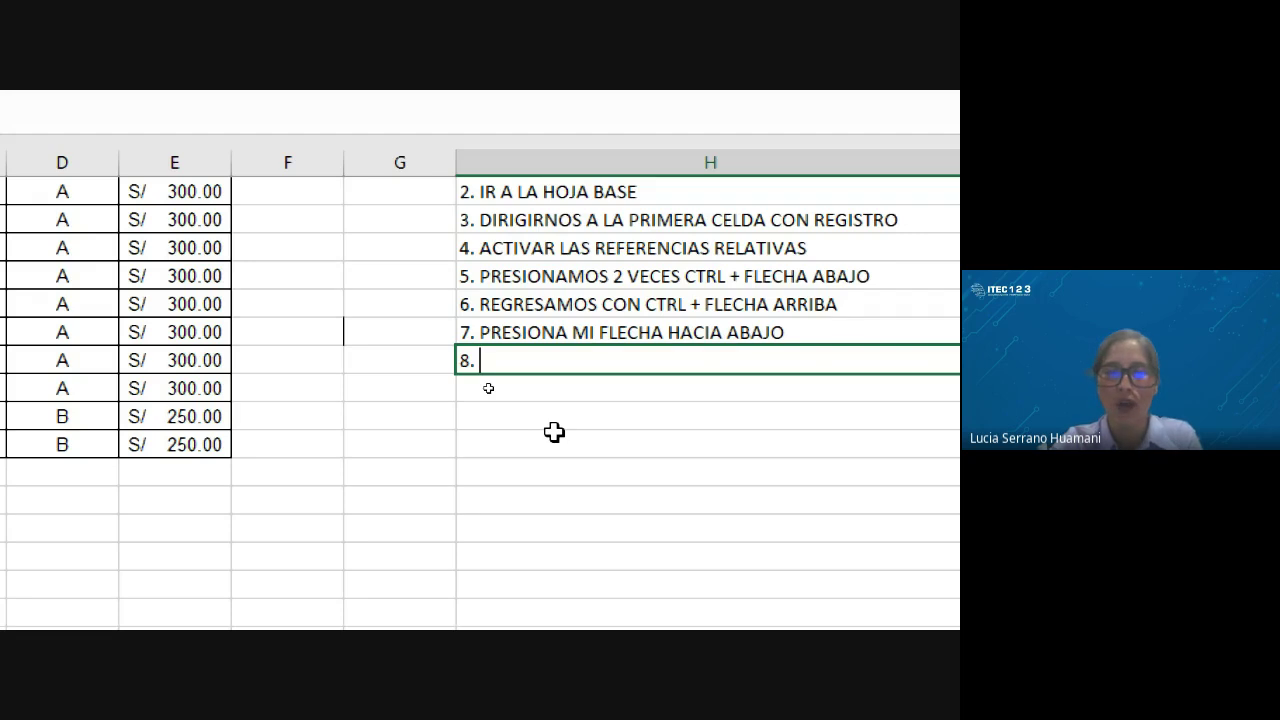
text(PEGADO)
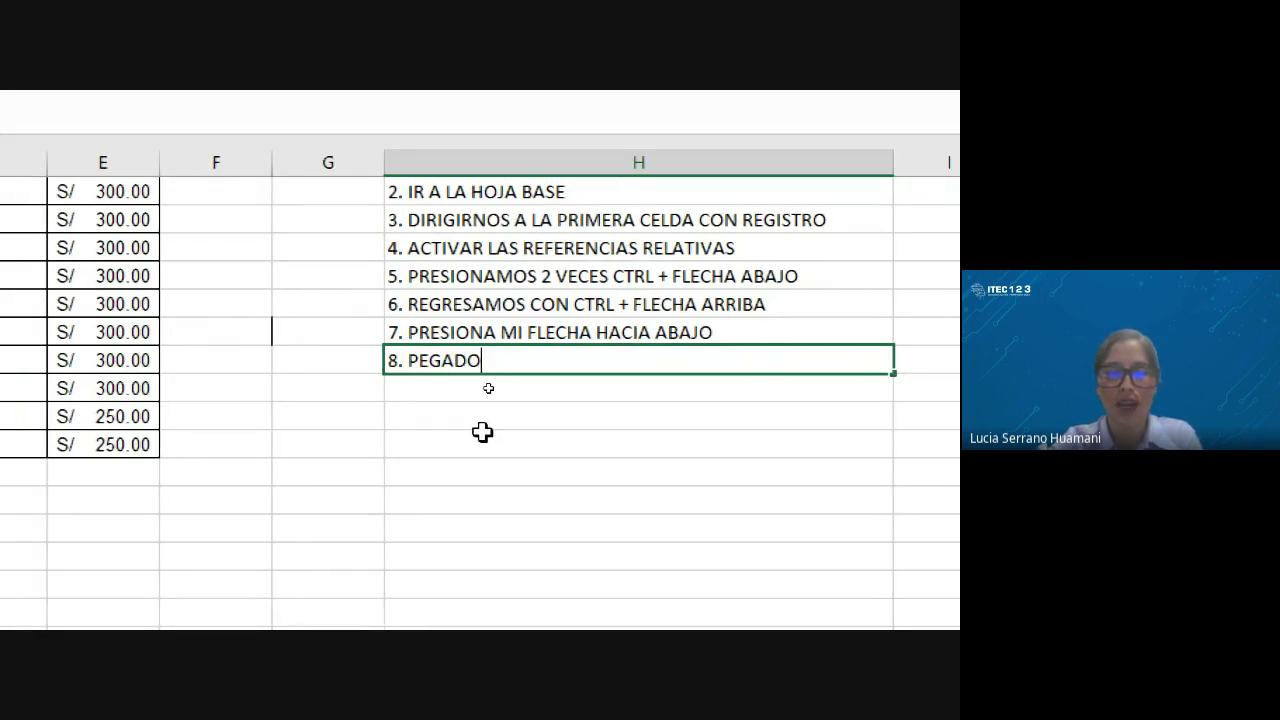
text( ESPECI)
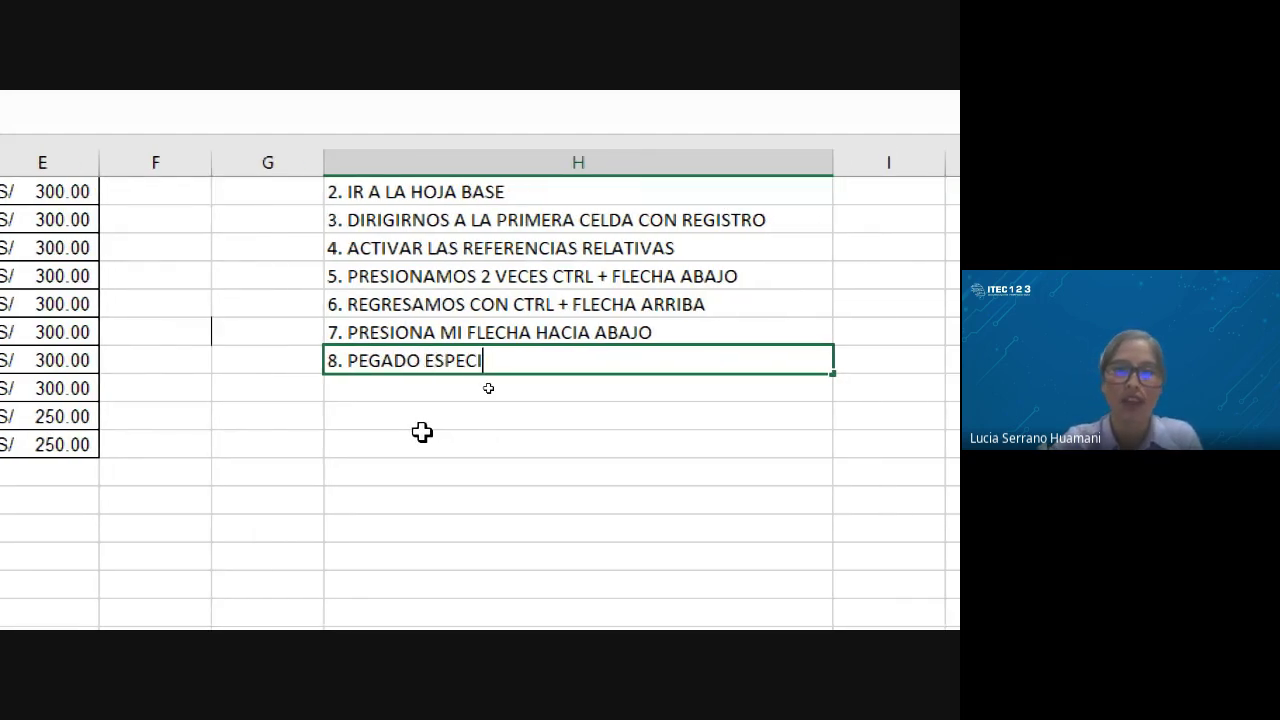
text(AL ()
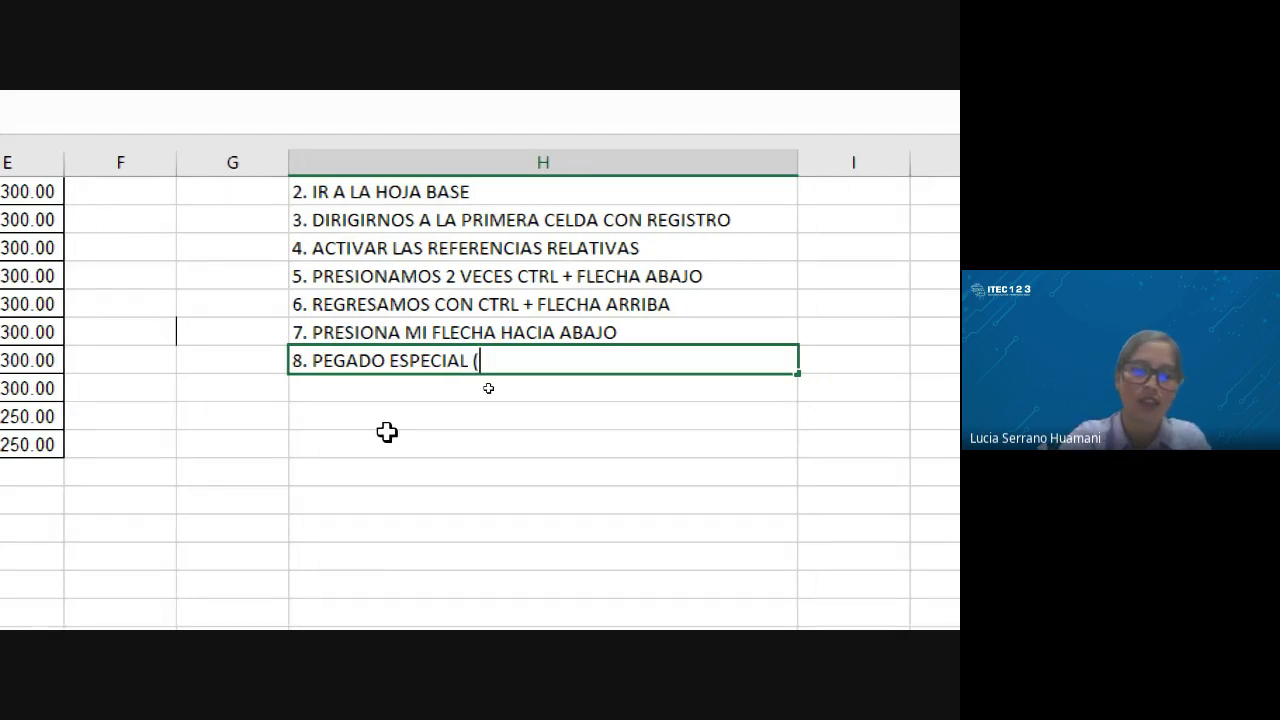
text(TRASPO)
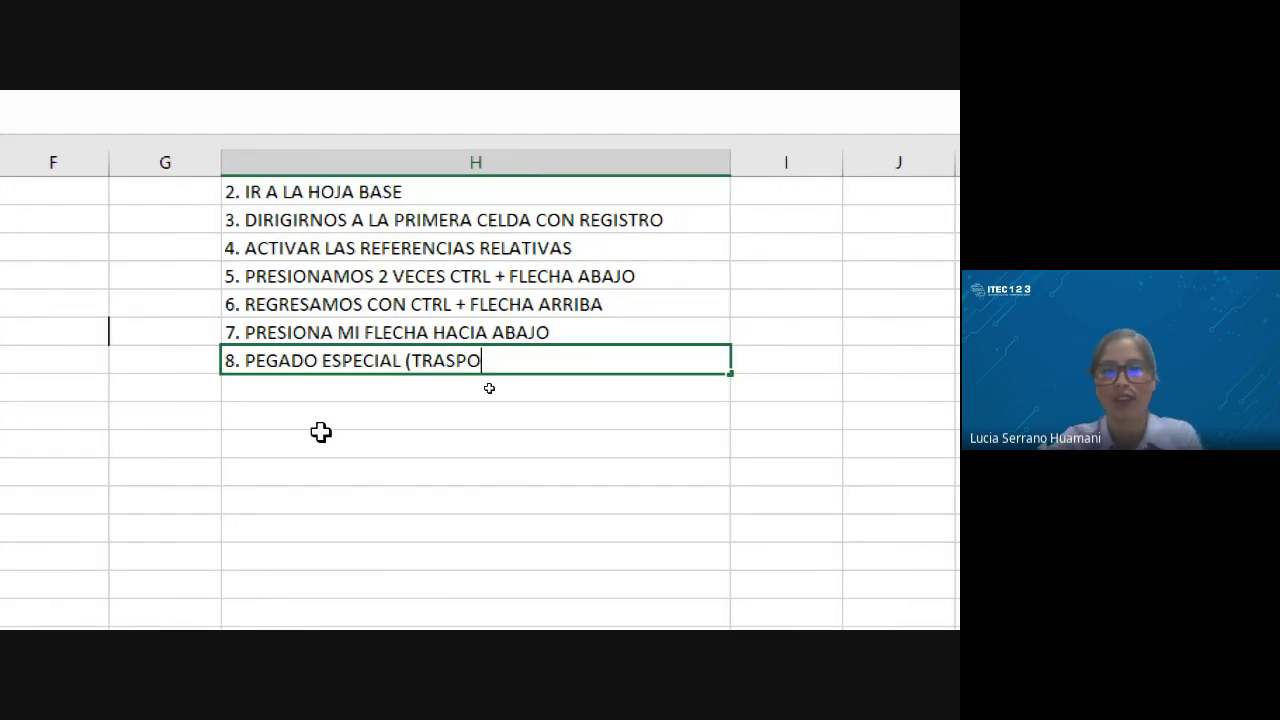
text(NERT)
Step: Fix the stray last character so H10 reads '8. PEGADO ESPECIAL (TRASPONER)' and commit it
key(BackSpace)
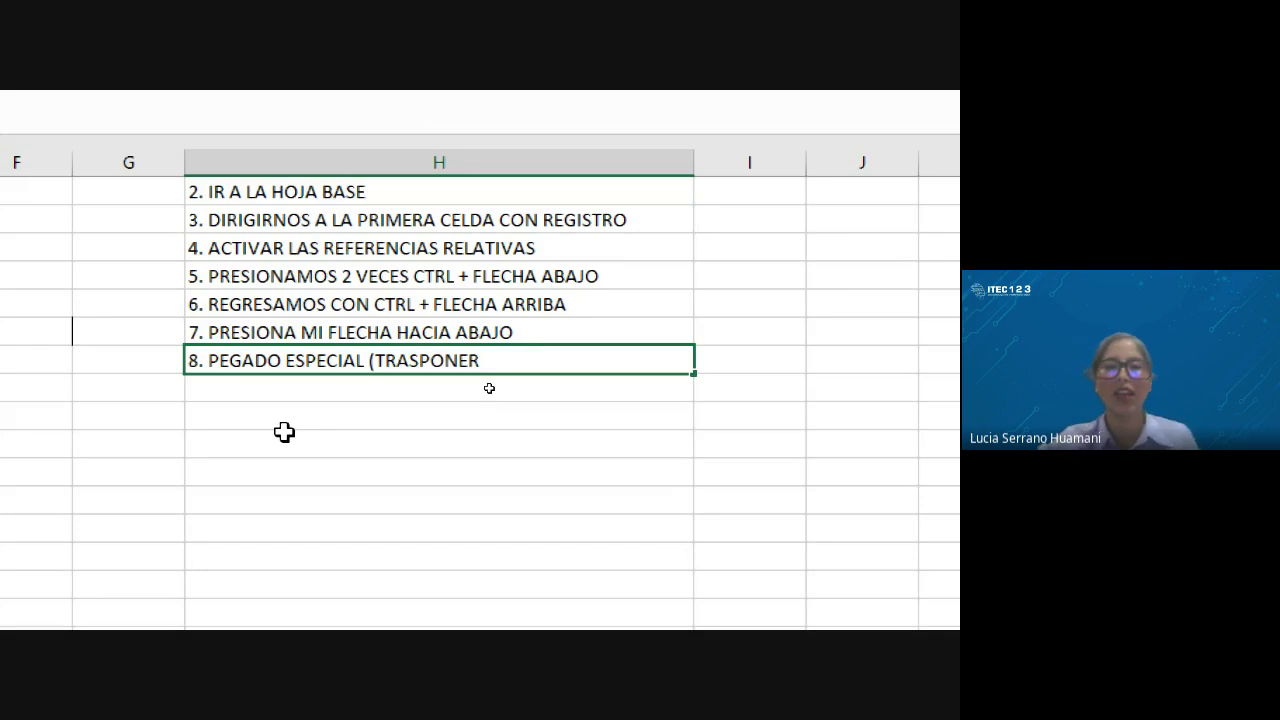
text())
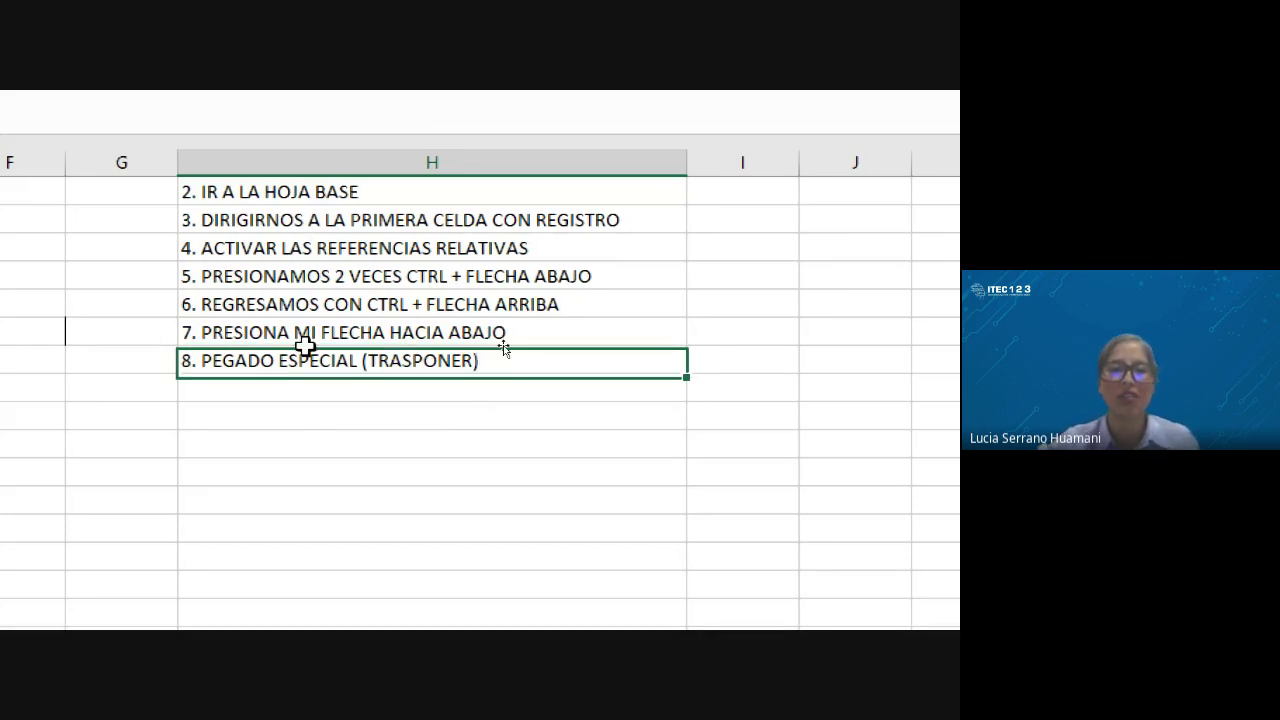
key(ctrl+Return)
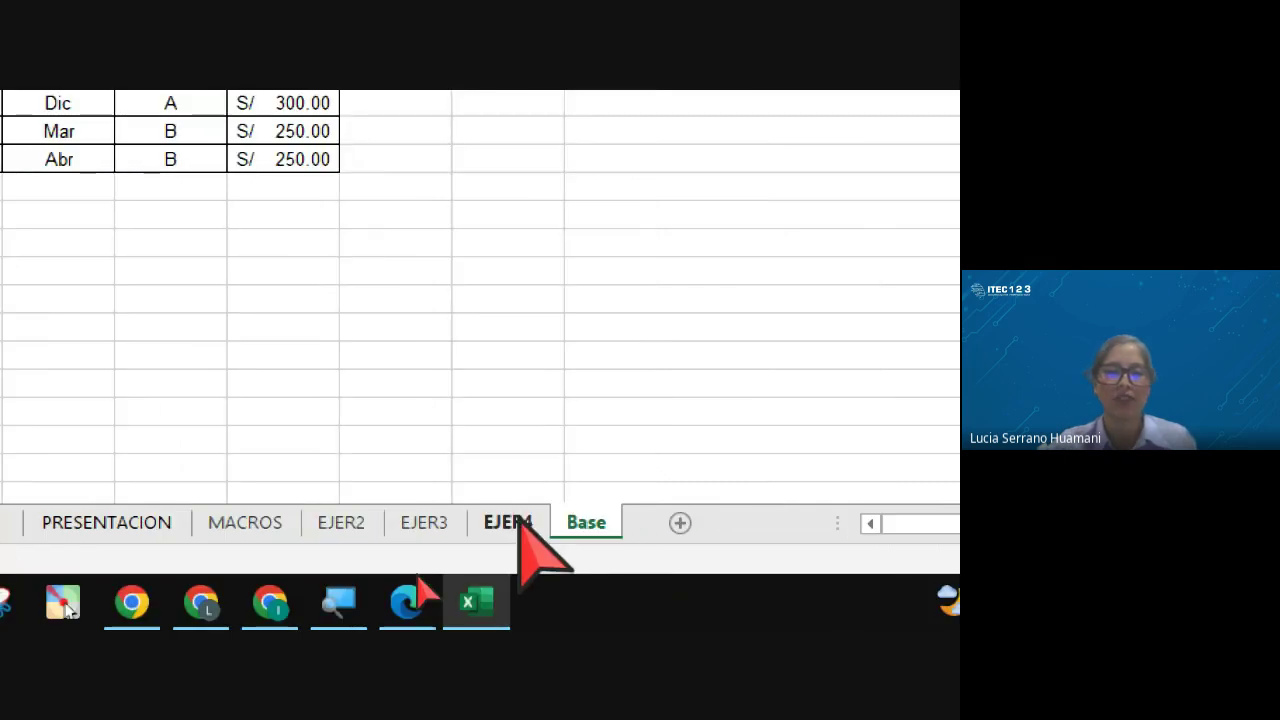
Step: On the EJER4 sheet, Ctrl-select the five form values, then drop that selection
click(519, 525)
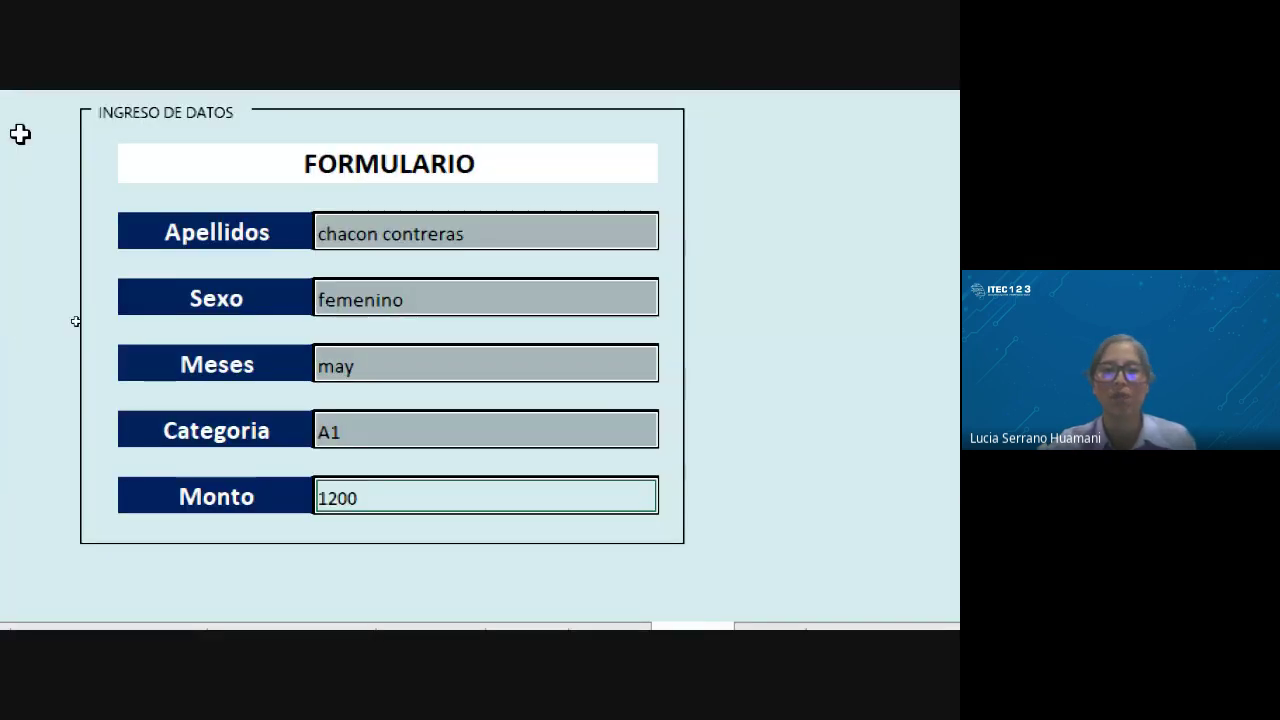
click(400, 234)
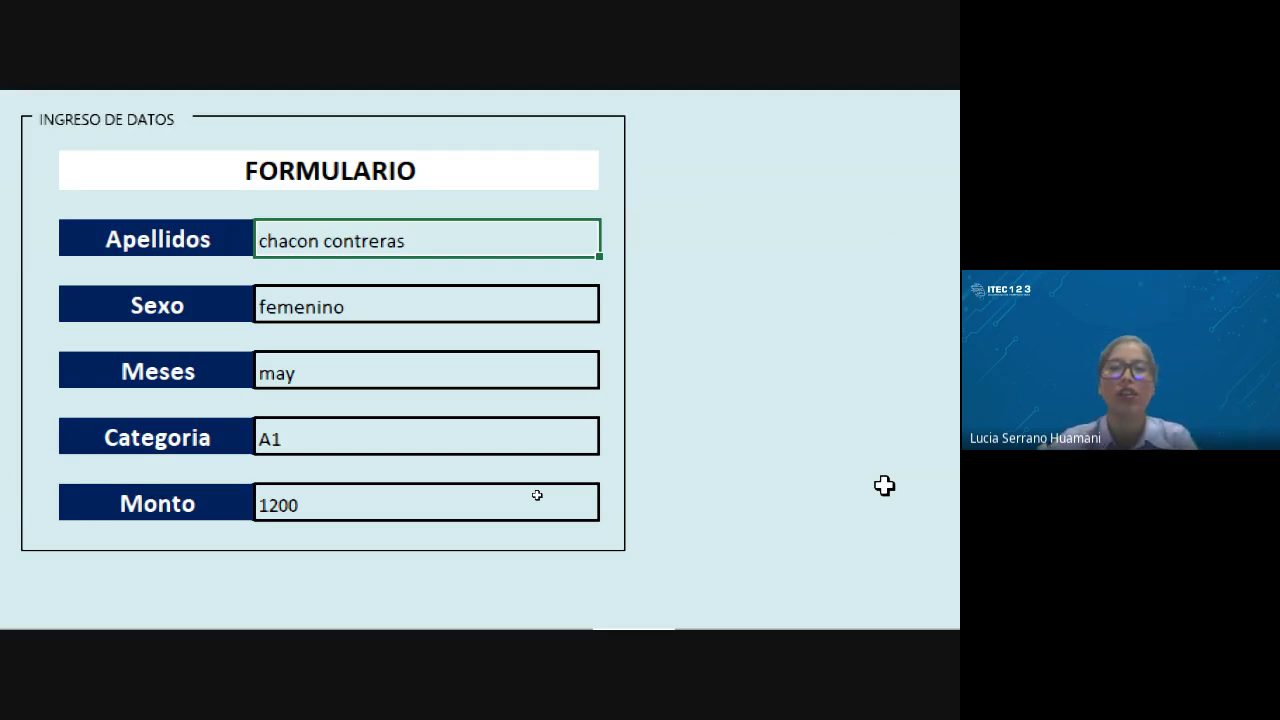
ctrl+click(501, 316)
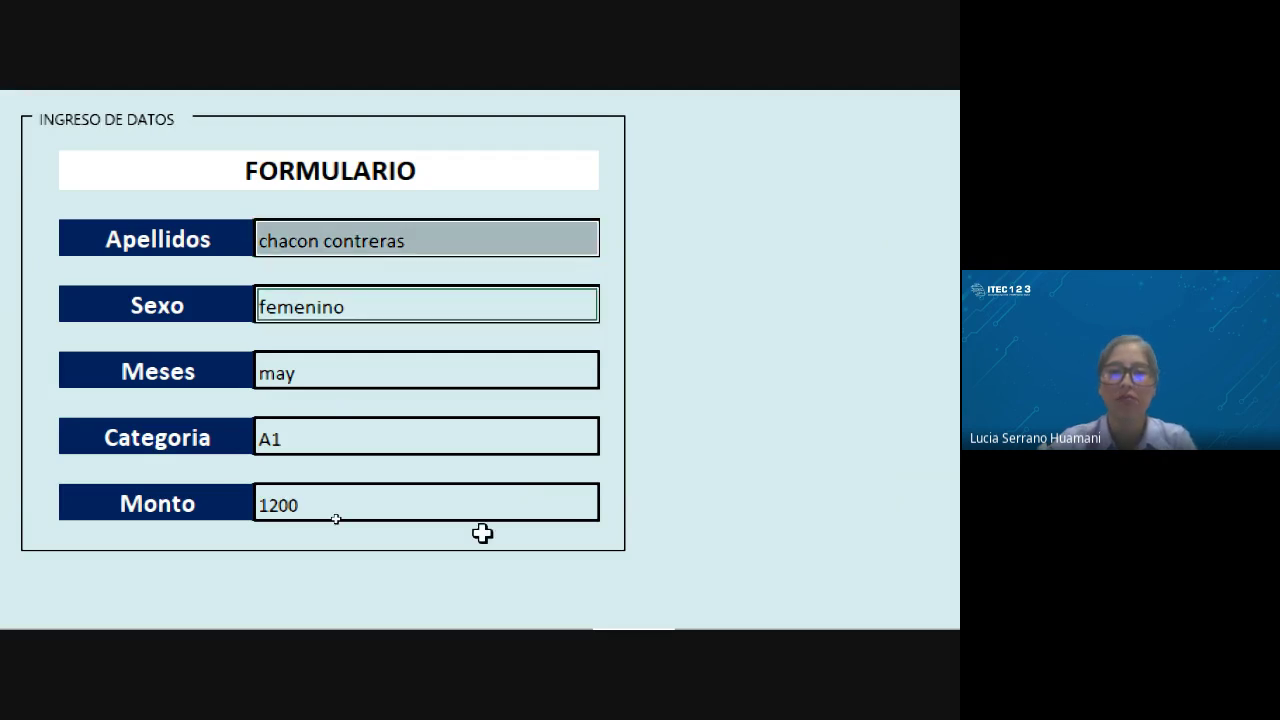
ctrl+click(416, 376)
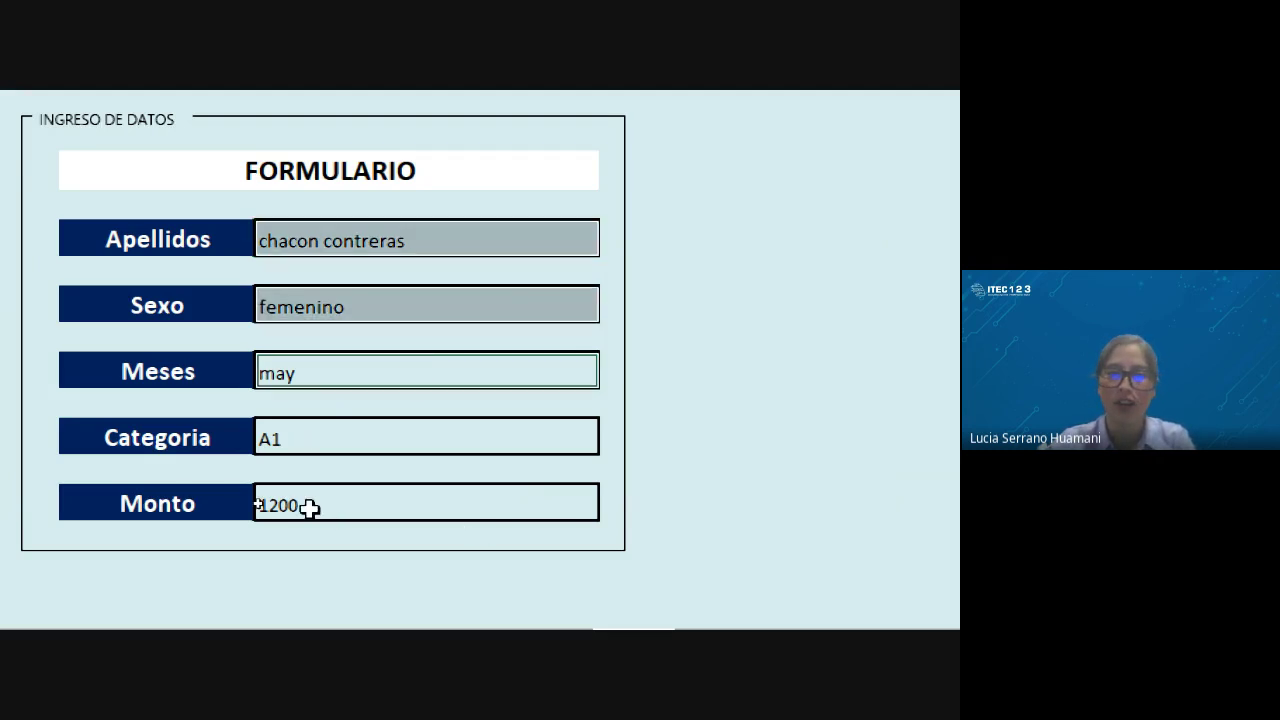
ctrl+click(420, 440)
ctrl+click(391, 506)
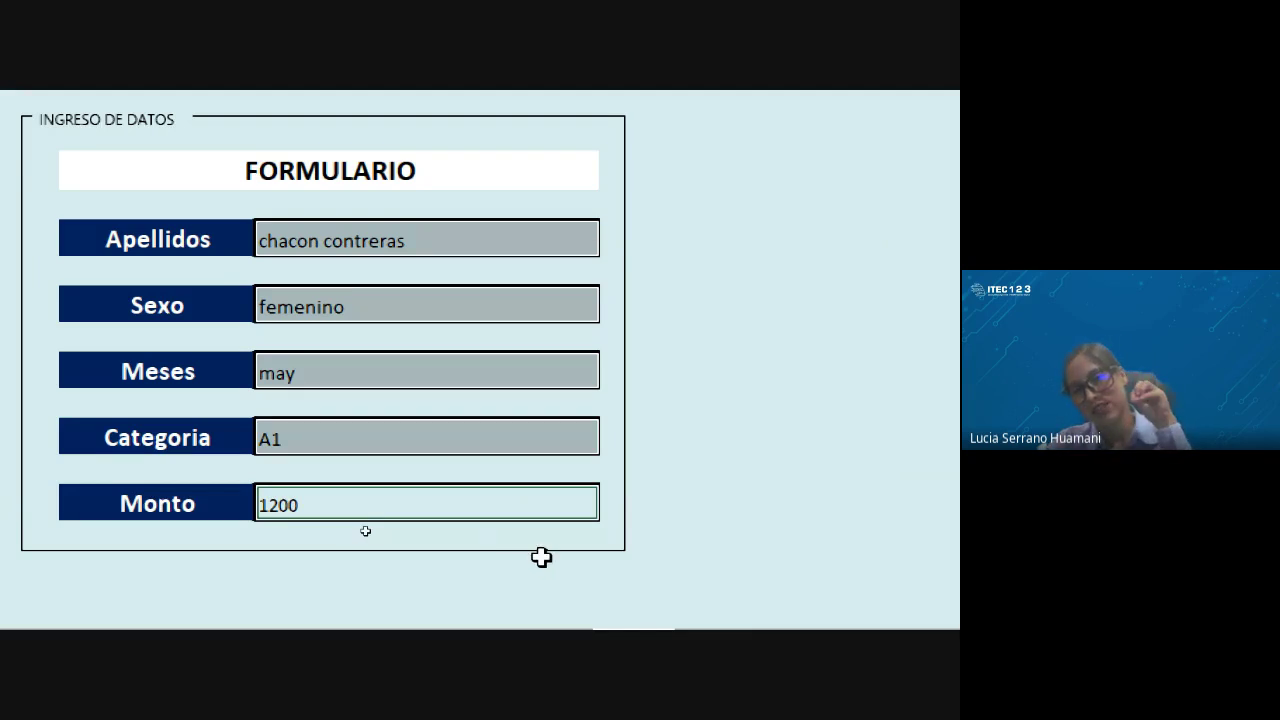
click(655, 440)
Step: Reselect the Apellidos, Sexo, Meses, Categoria and Monto (1200) value cells together
click(403, 240)
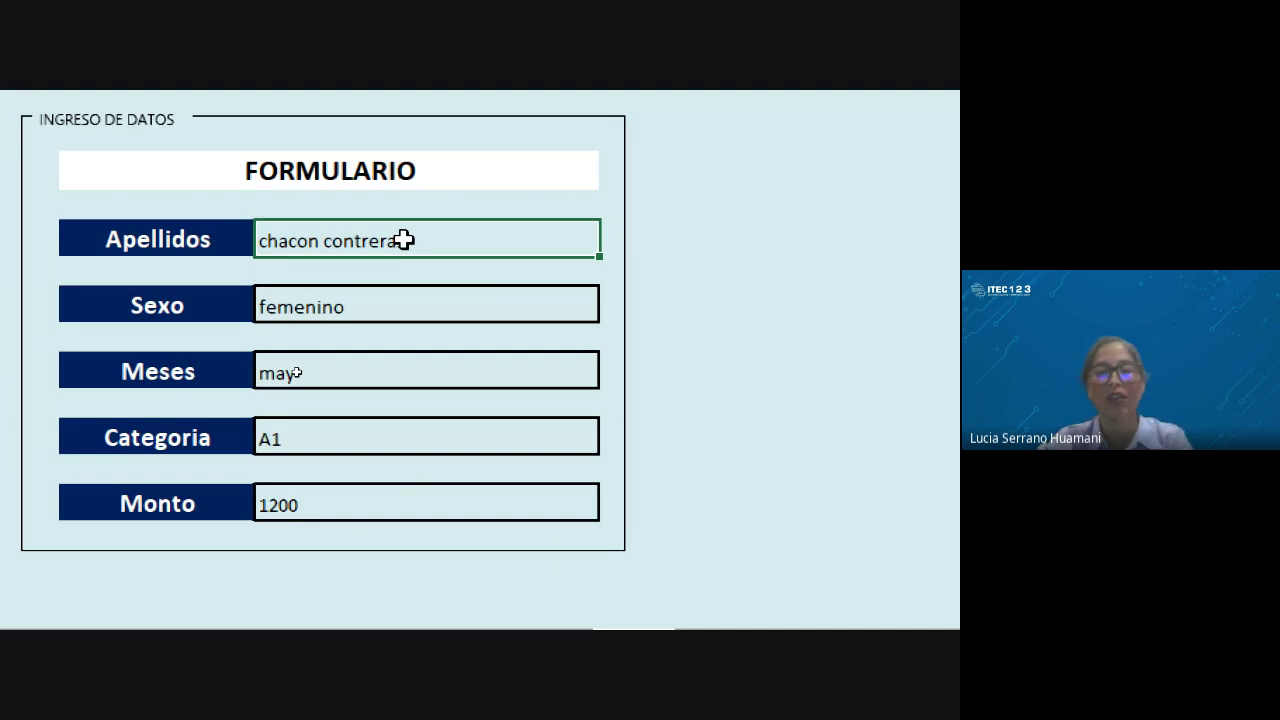
click(351, 303)
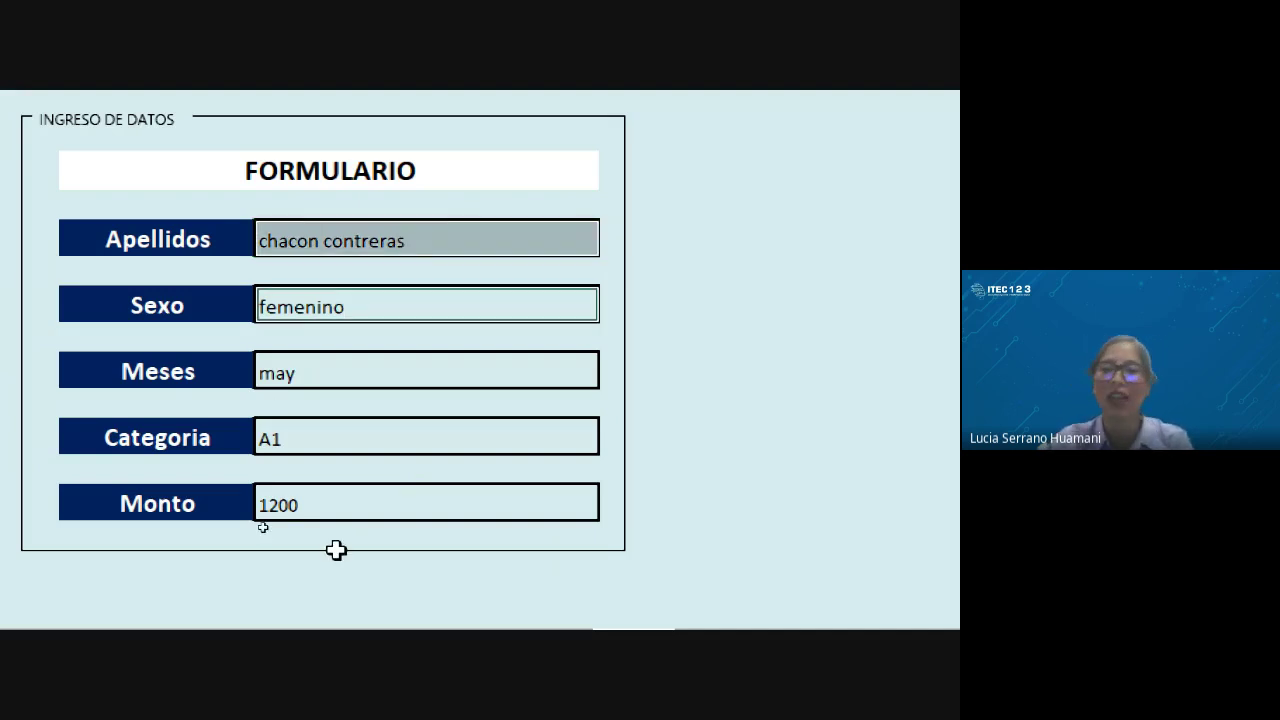
click(368, 383)
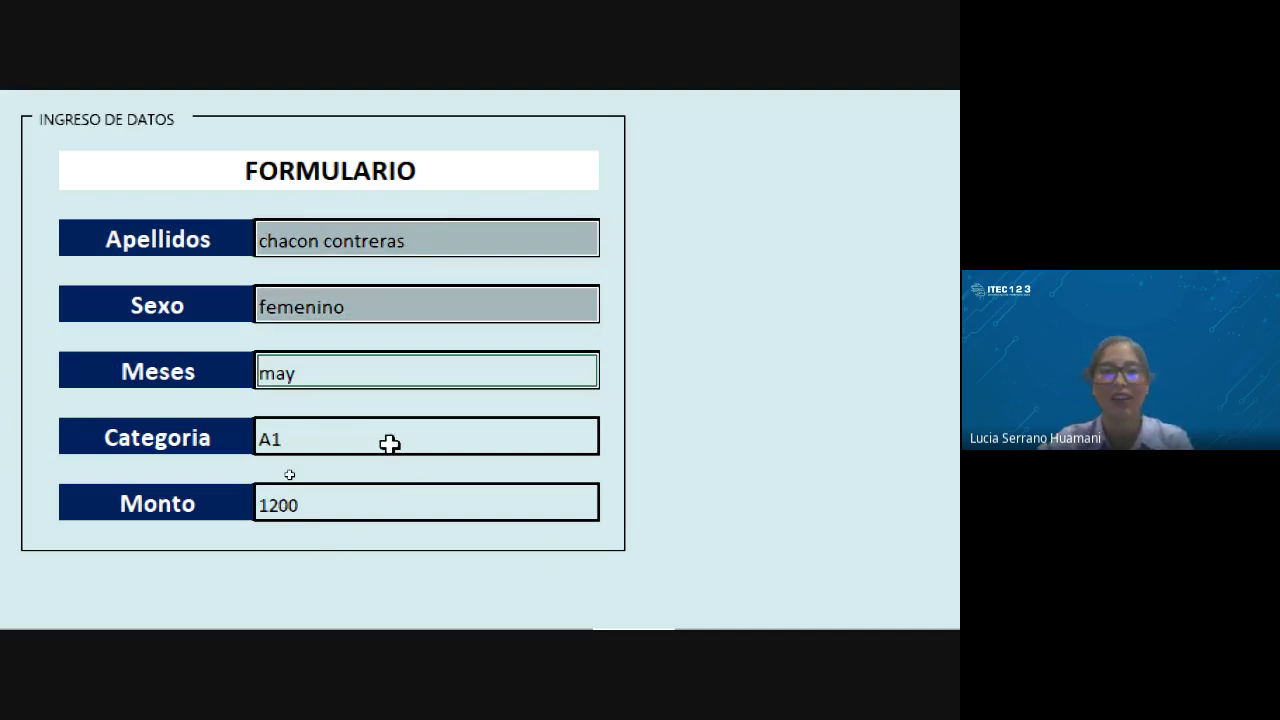
click(389, 443)
click(383, 508)
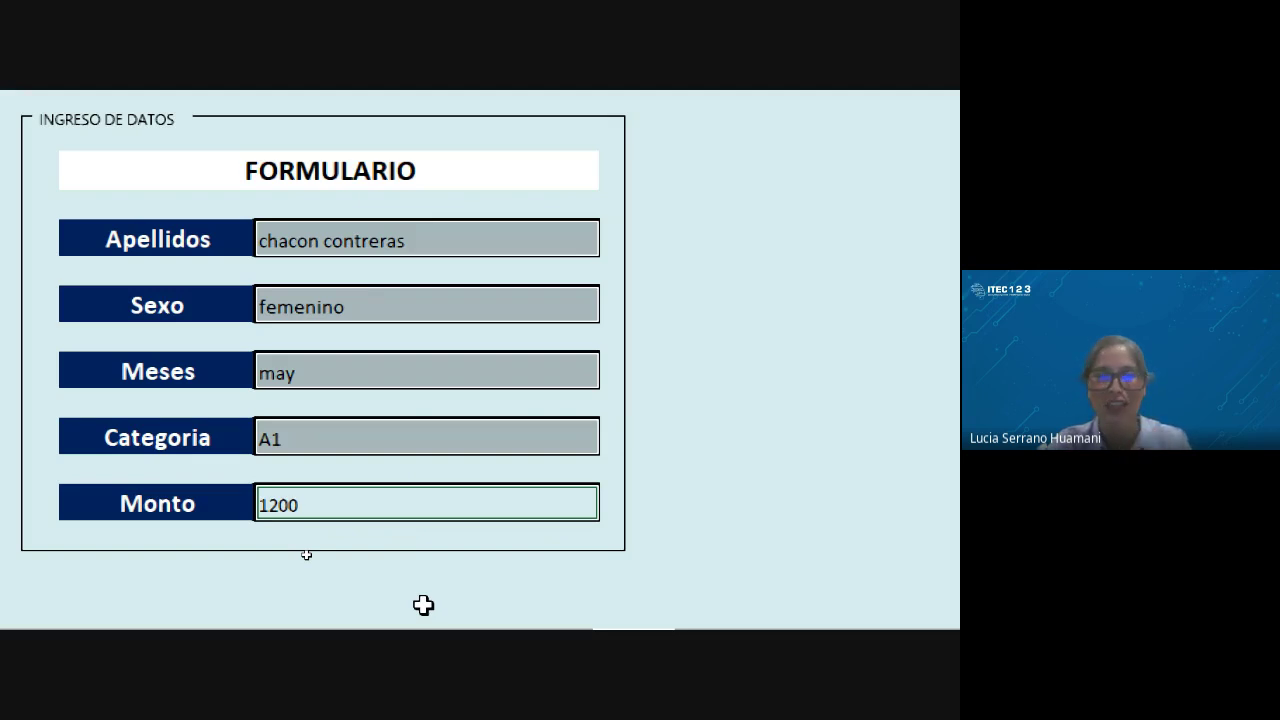
Step: Copy the five selected form values with Copiar and go to the Base sheet
right_click(342, 236)
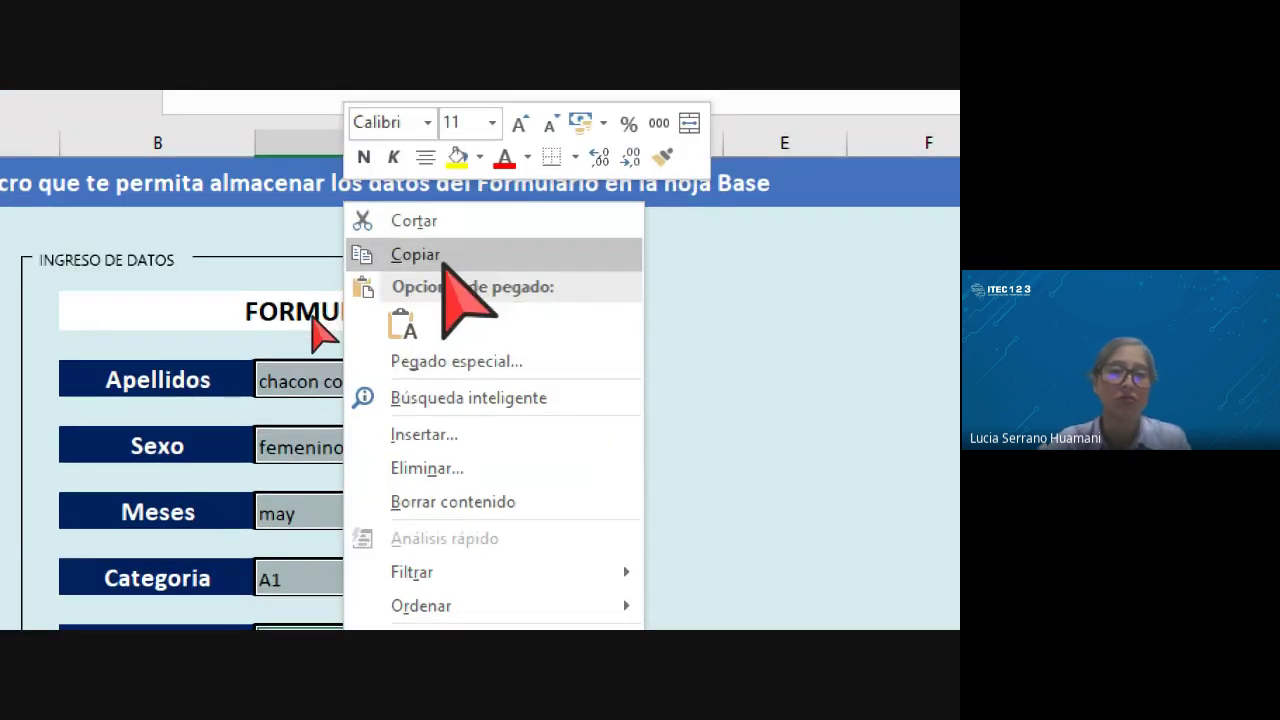
click(365, 255)
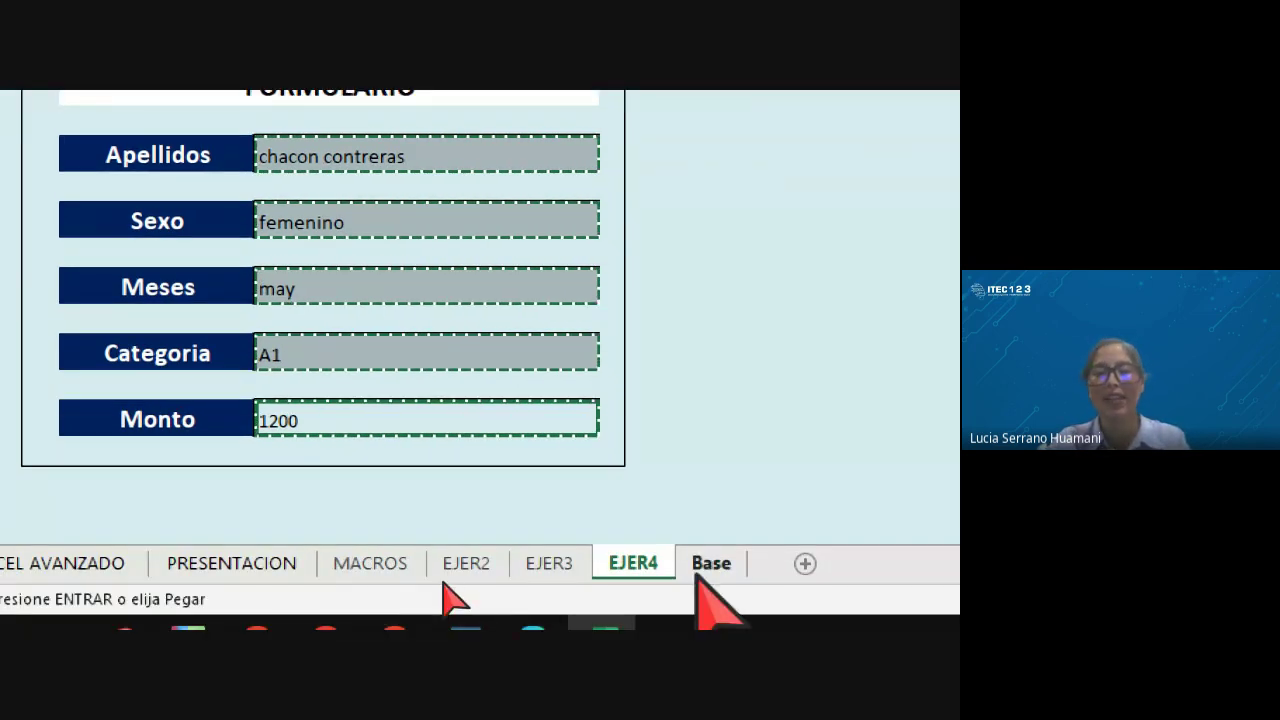
click(703, 568)
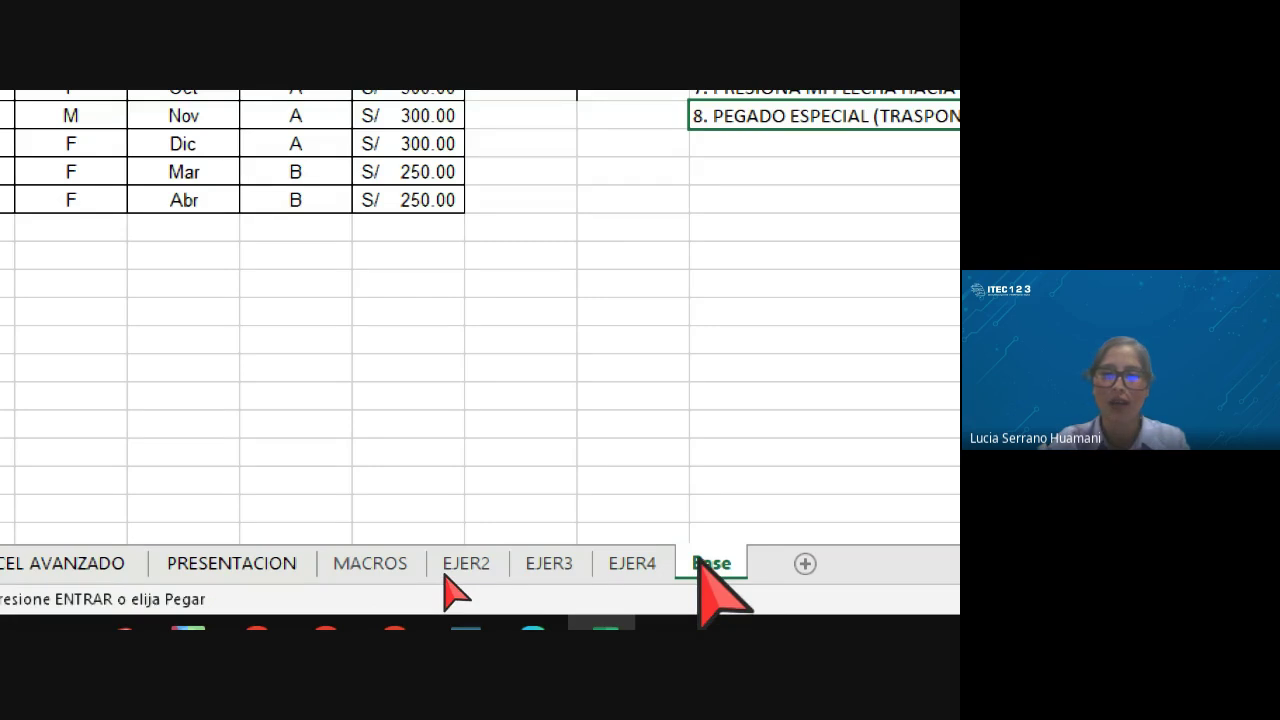
Step: Paste the copied form values transposed into row 14, starting at A14
click(97, 341)
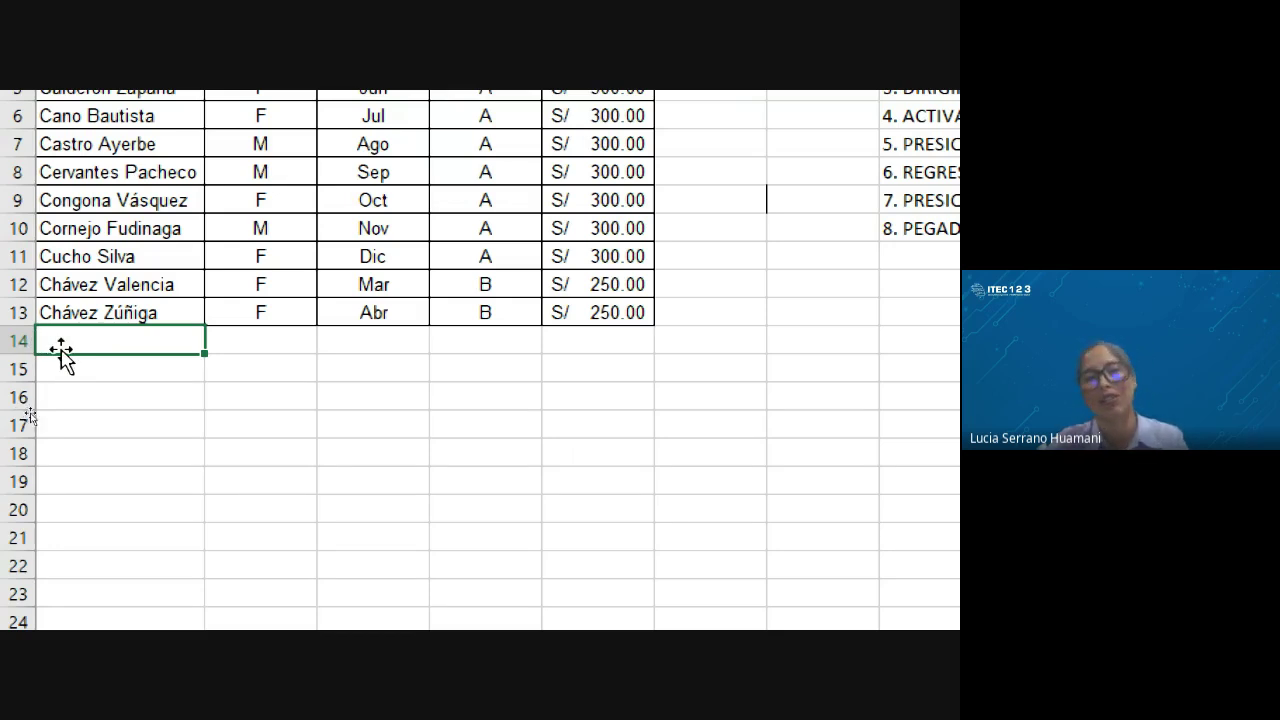
right_click(71, 340)
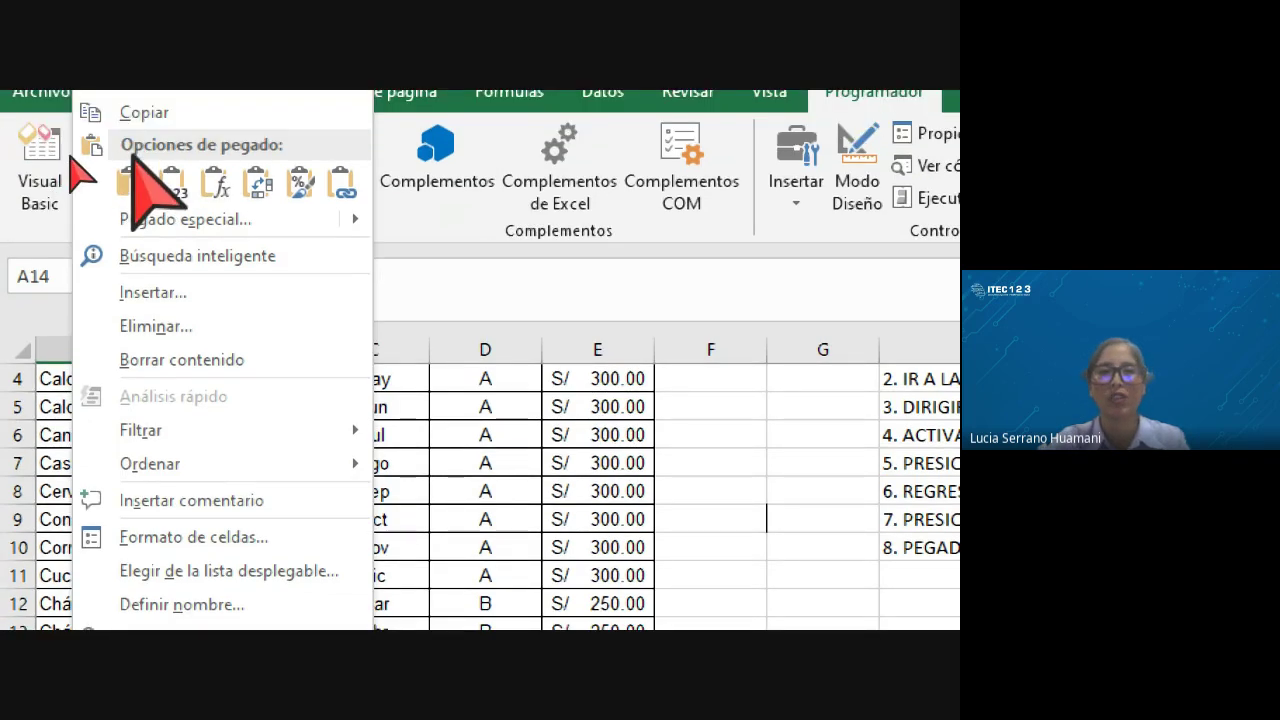
click(256, 188)
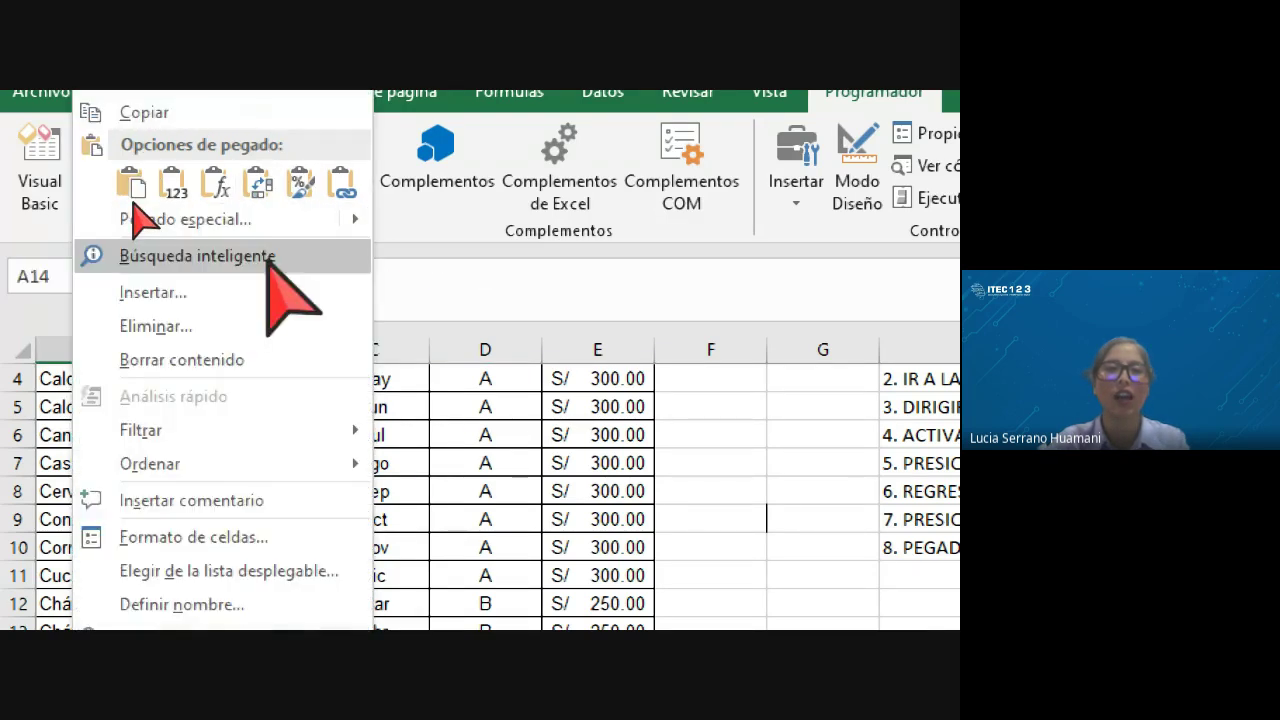
click(270, 198)
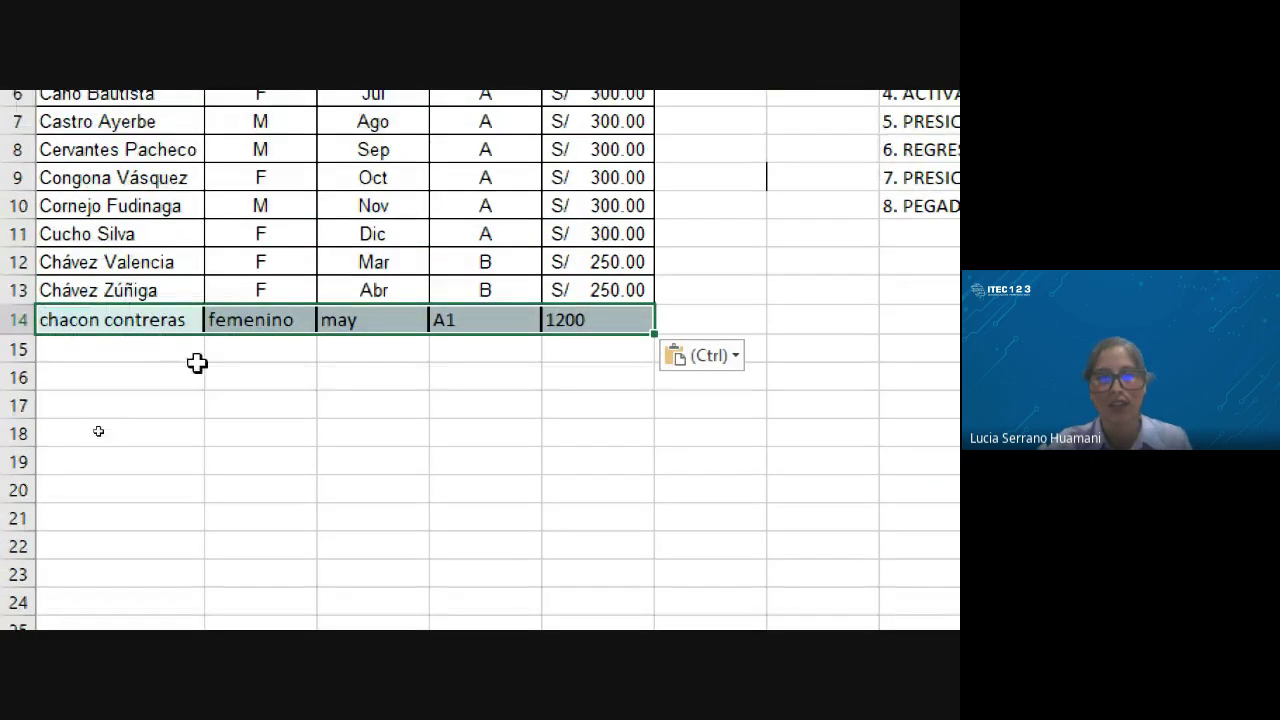
Step: Check the pasted row 14 values, from the surname in A14 to 1200 in E14
click(196, 362)
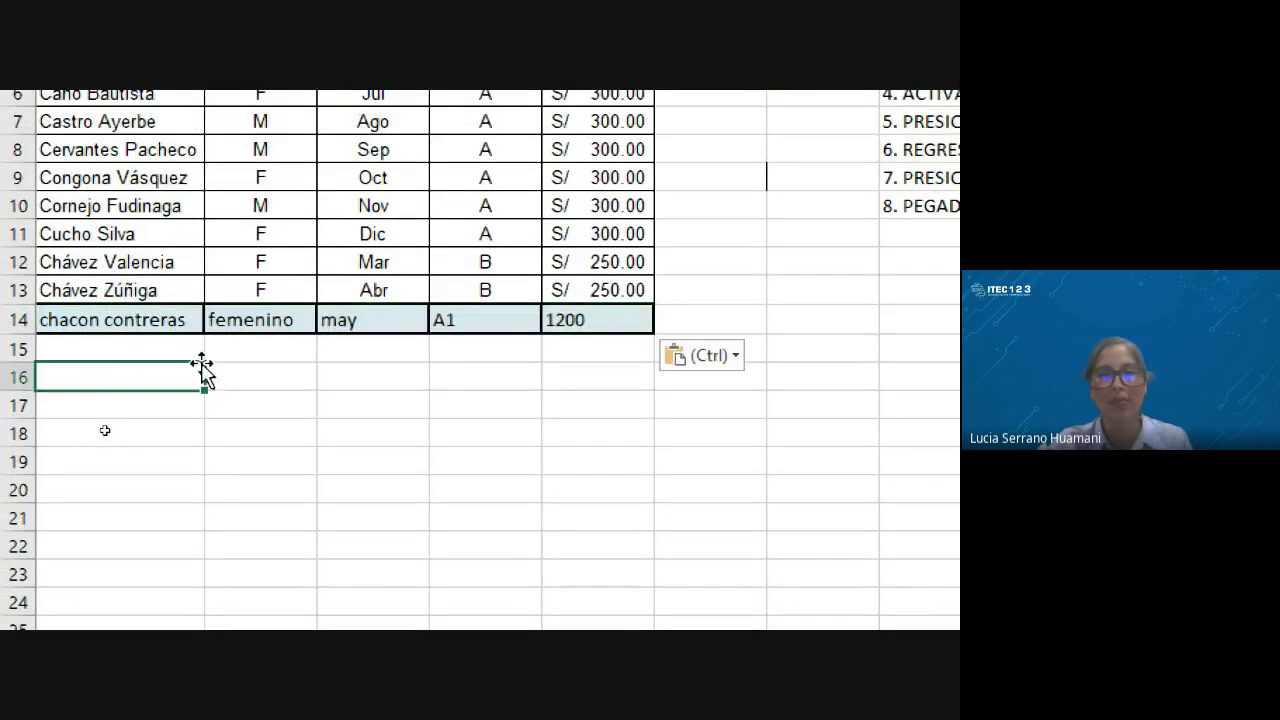
click(262, 345)
click(258, 326)
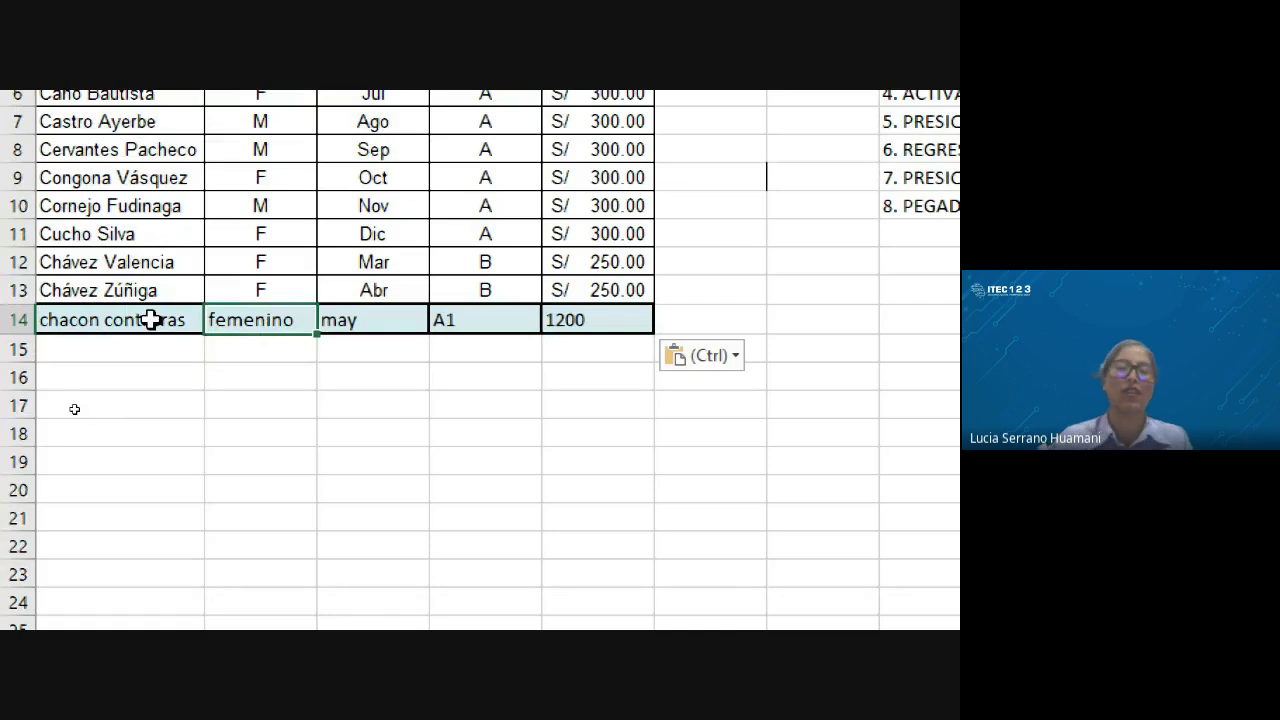
click(150, 319)
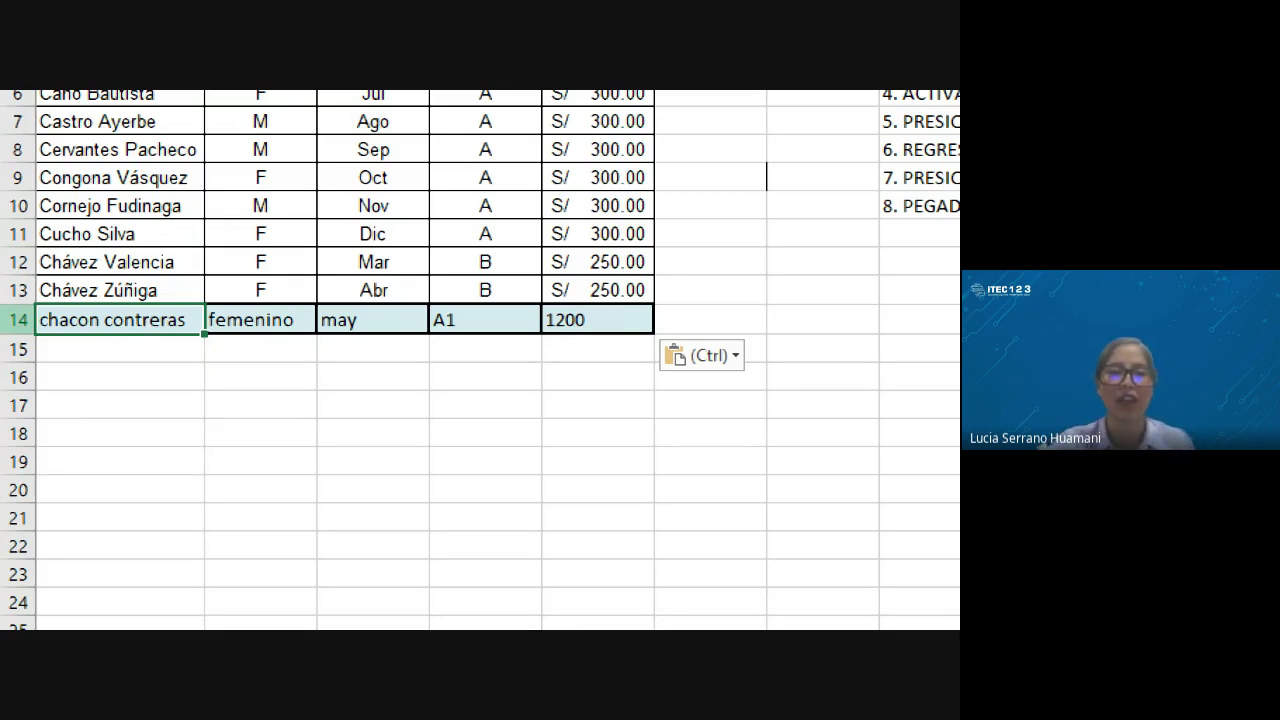
key(shift+space)
click(216, 320)
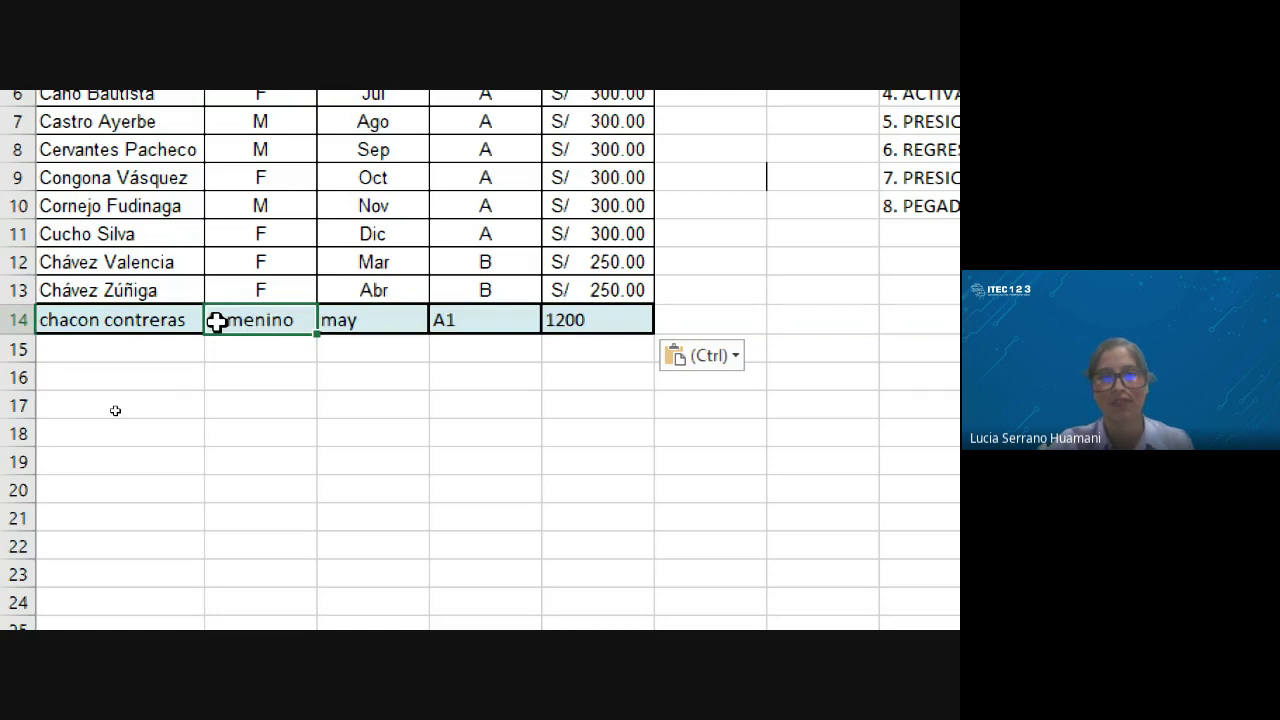
click(575, 320)
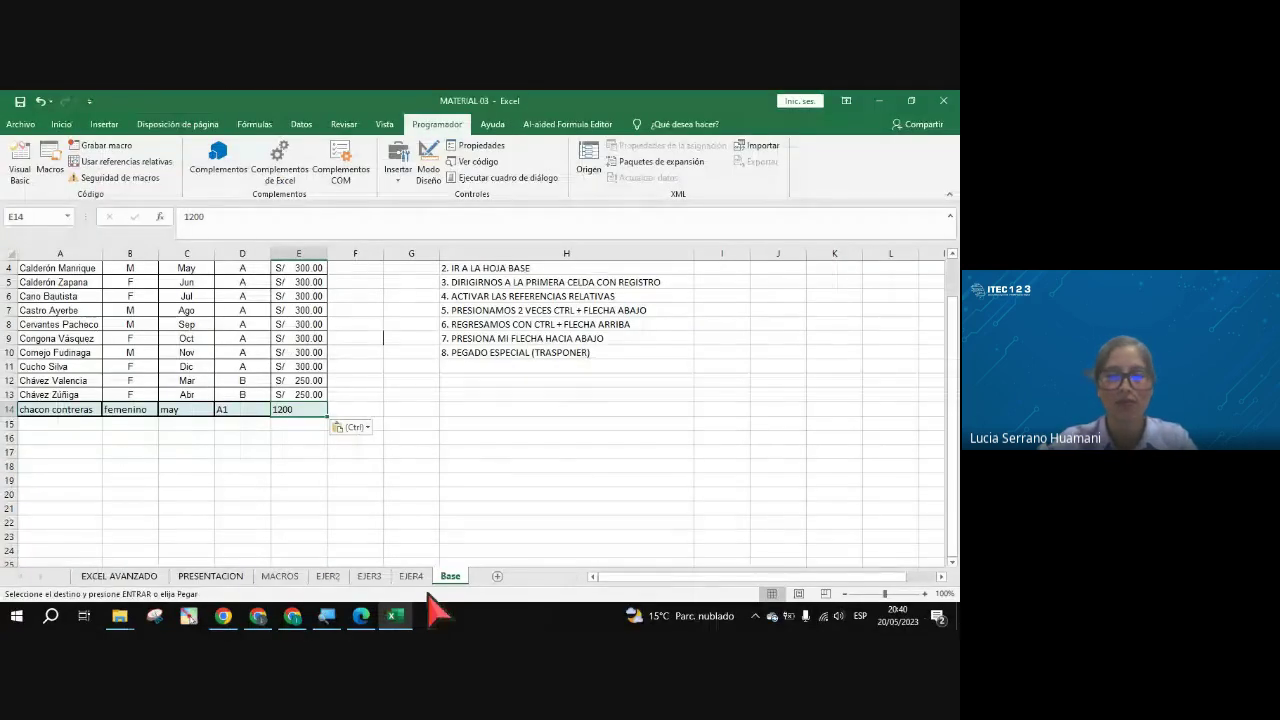
Step: On EJER4, cancel the old copy and copy the form values C7:C15 again
click(411, 576)
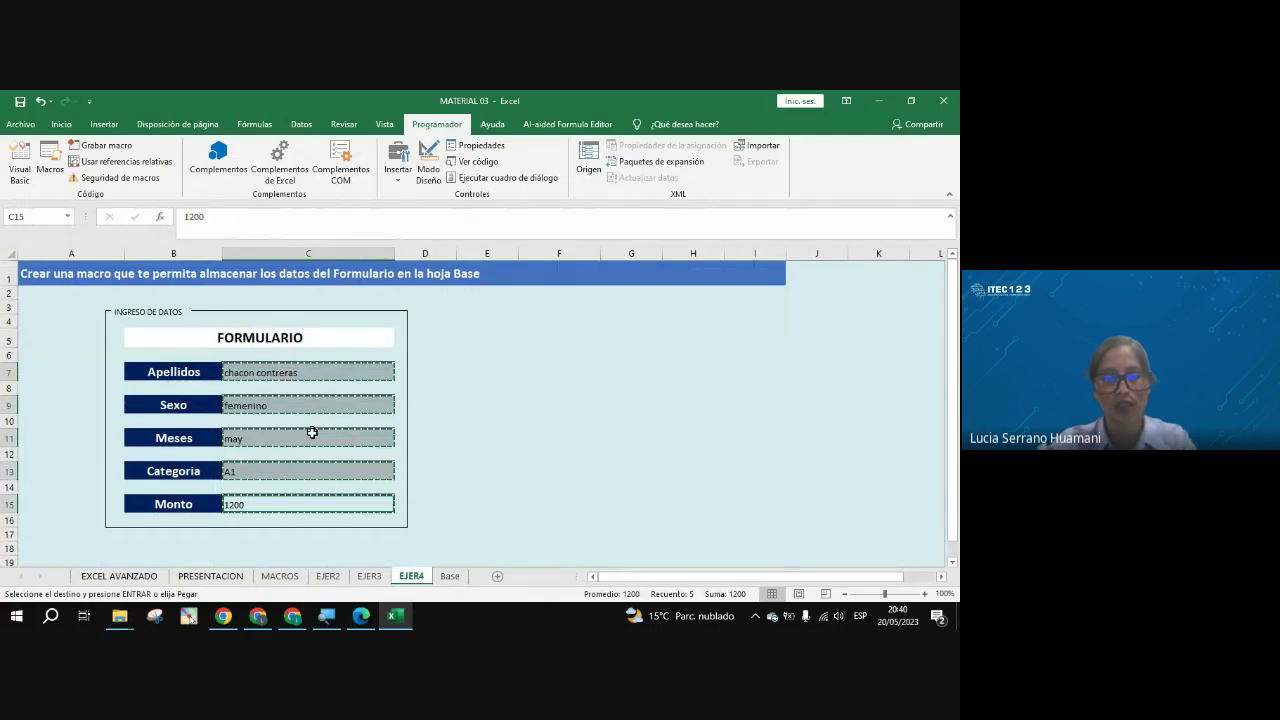
key(Escape)
click(312, 475)
key(ctrl+c)
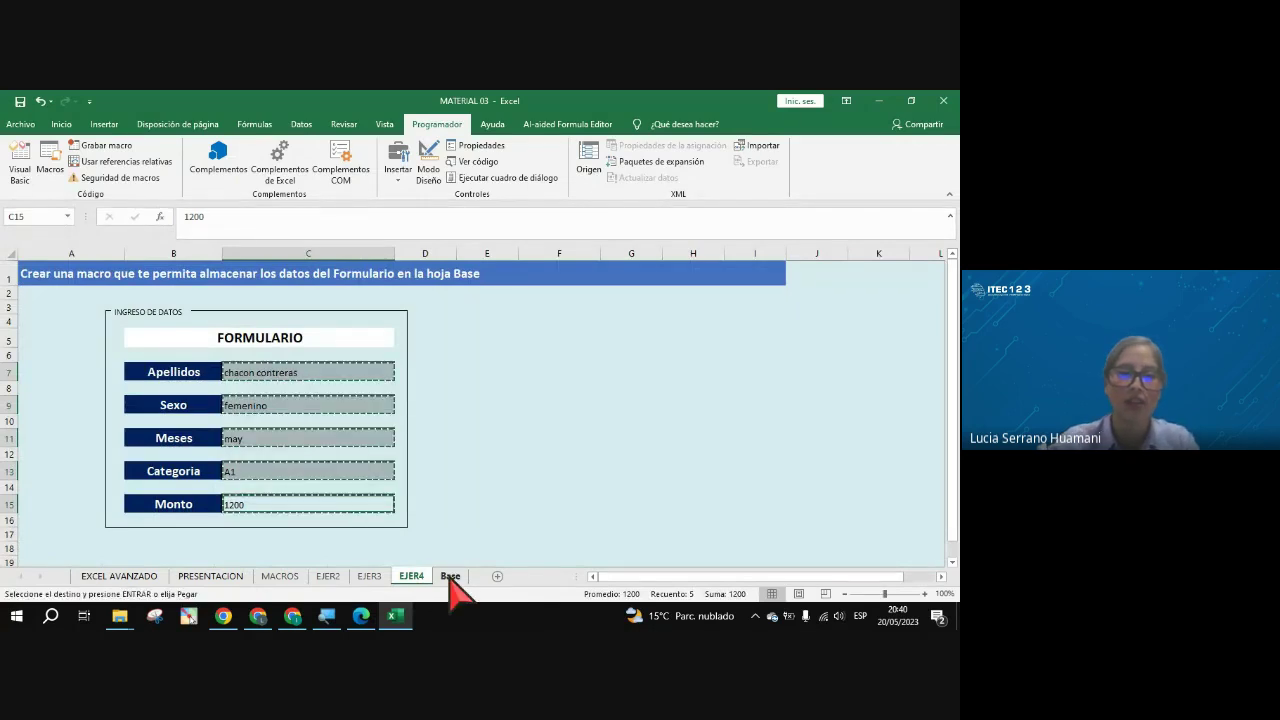
Step: On Base, paste the values into A15 with Home's Paste > Transpose
click(450, 577)
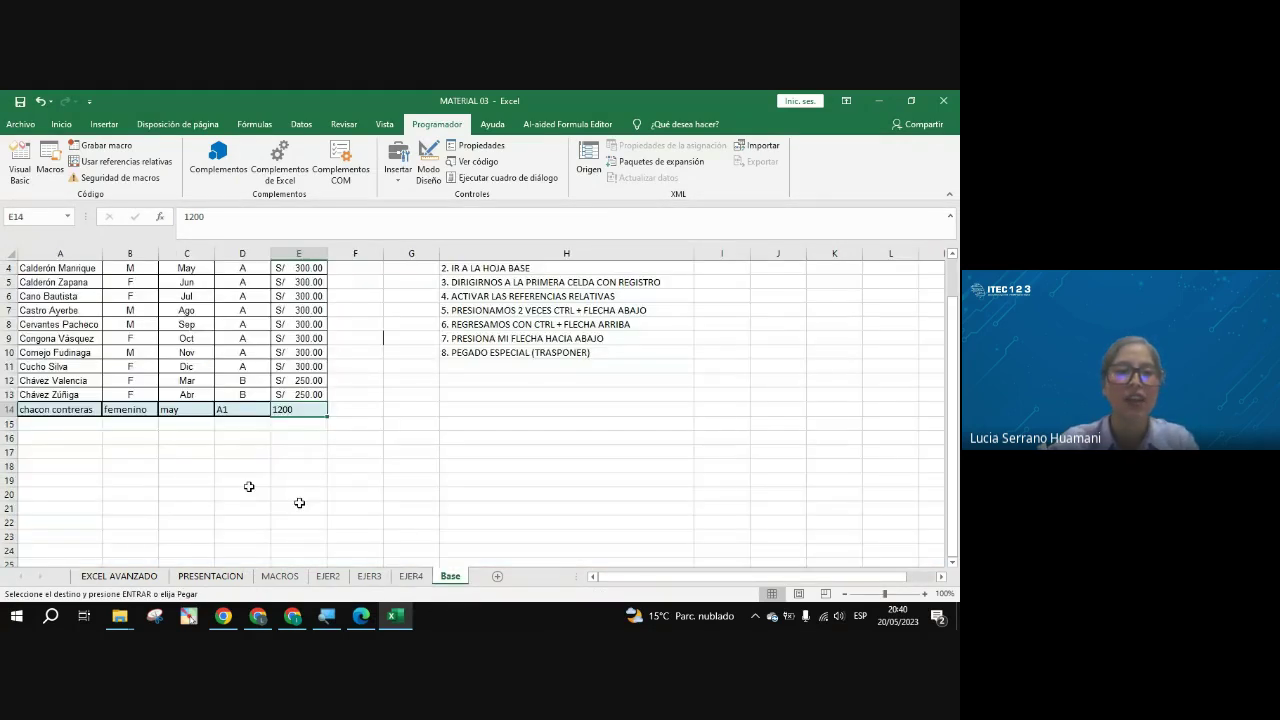
click(61, 423)
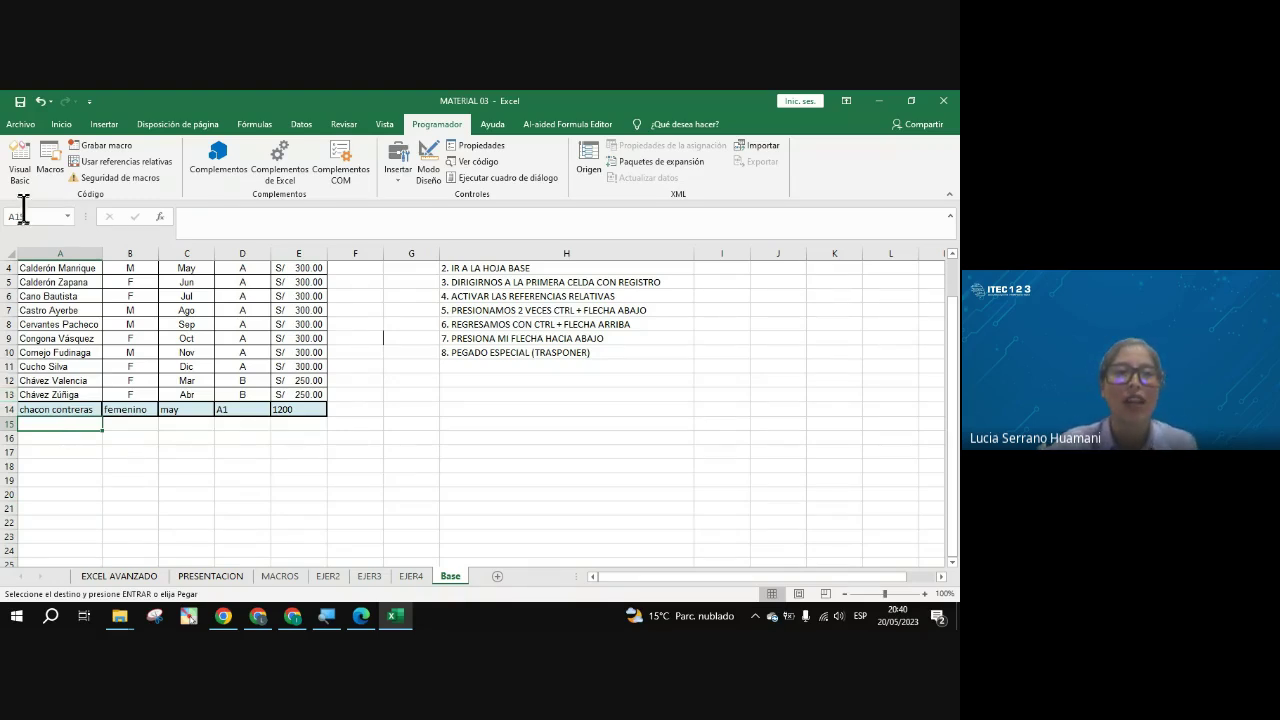
click(104, 124)
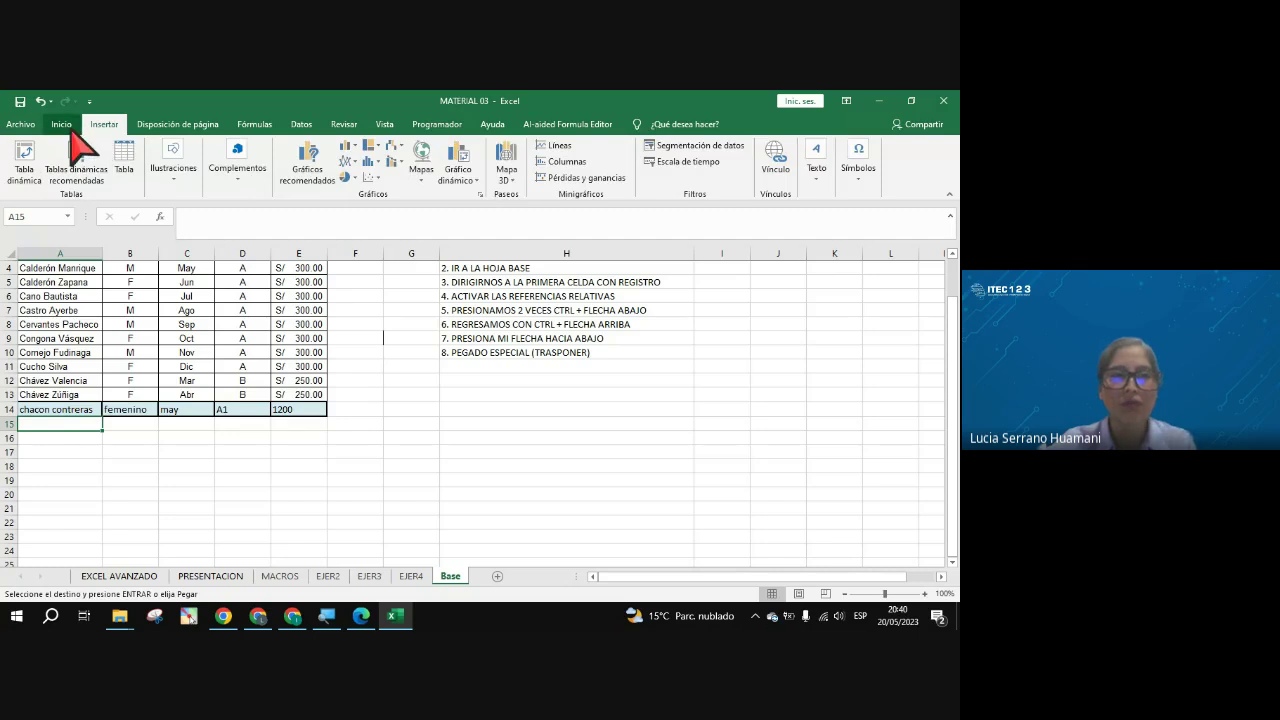
click(62, 126)
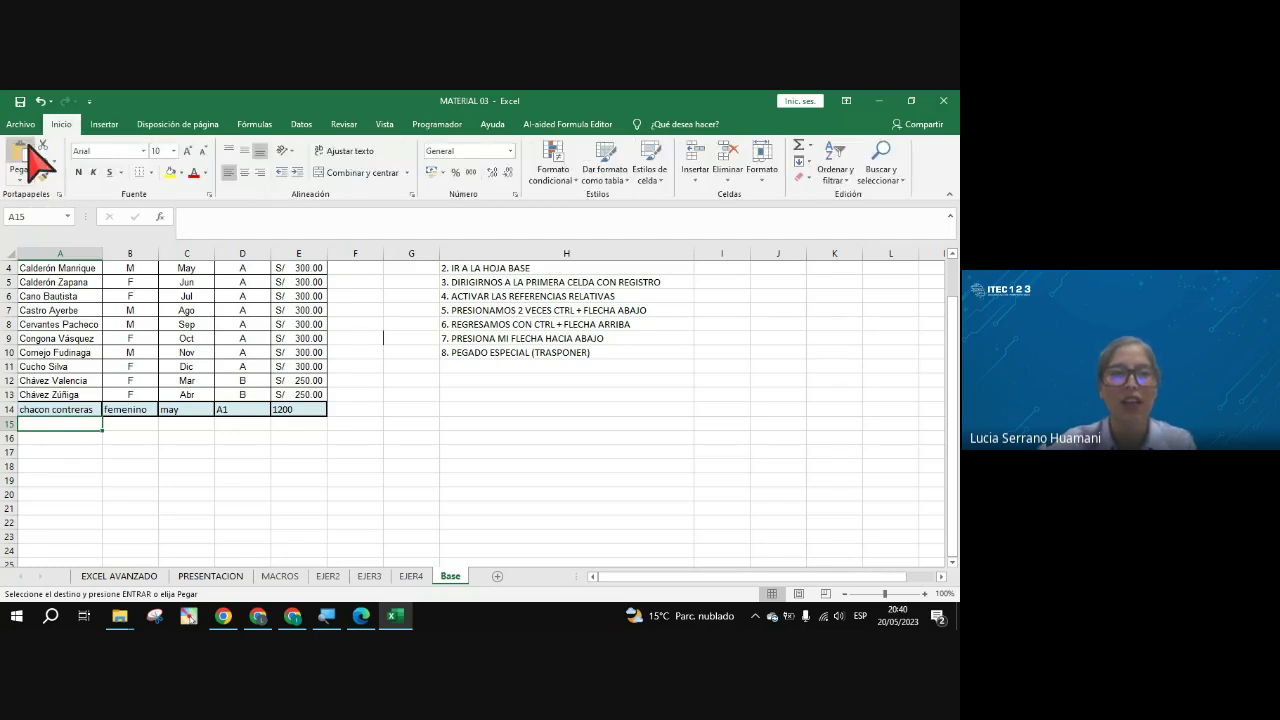
click(21, 180)
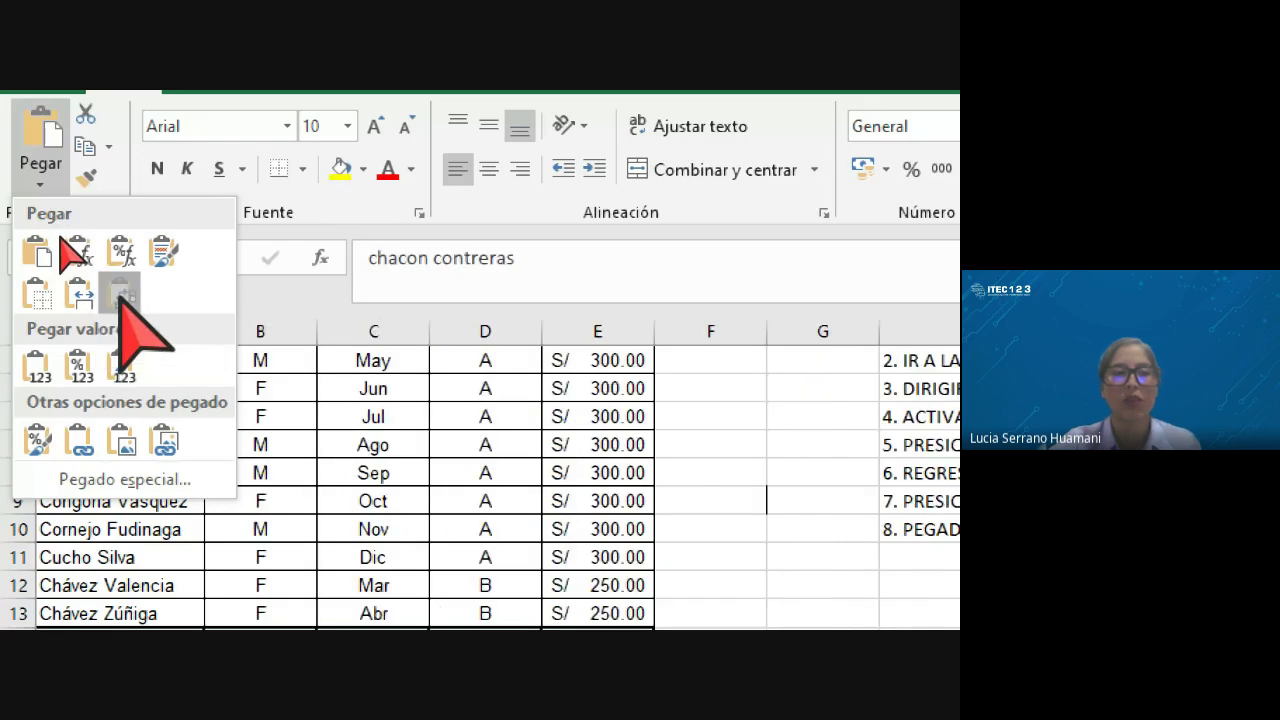
click(60, 250)
Step: Check the new row 15 cells, including 1200 in E15
click(143, 380)
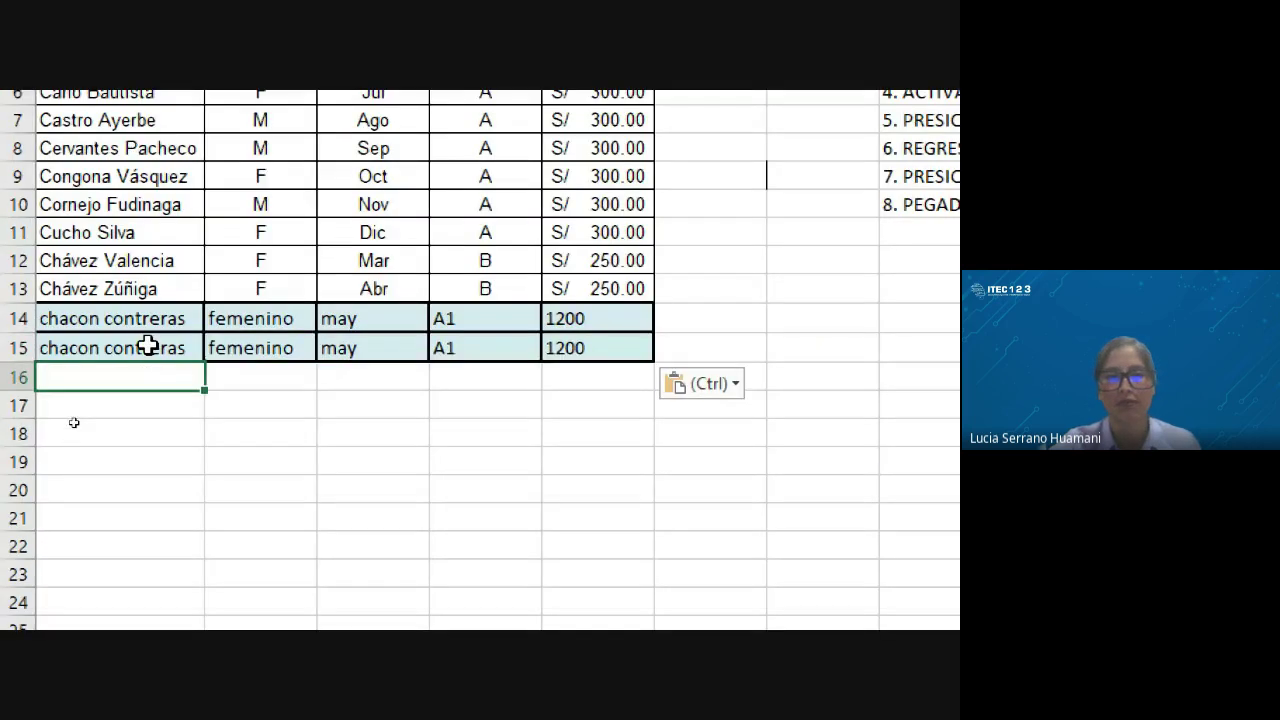
click(143, 345)
click(269, 345)
click(603, 355)
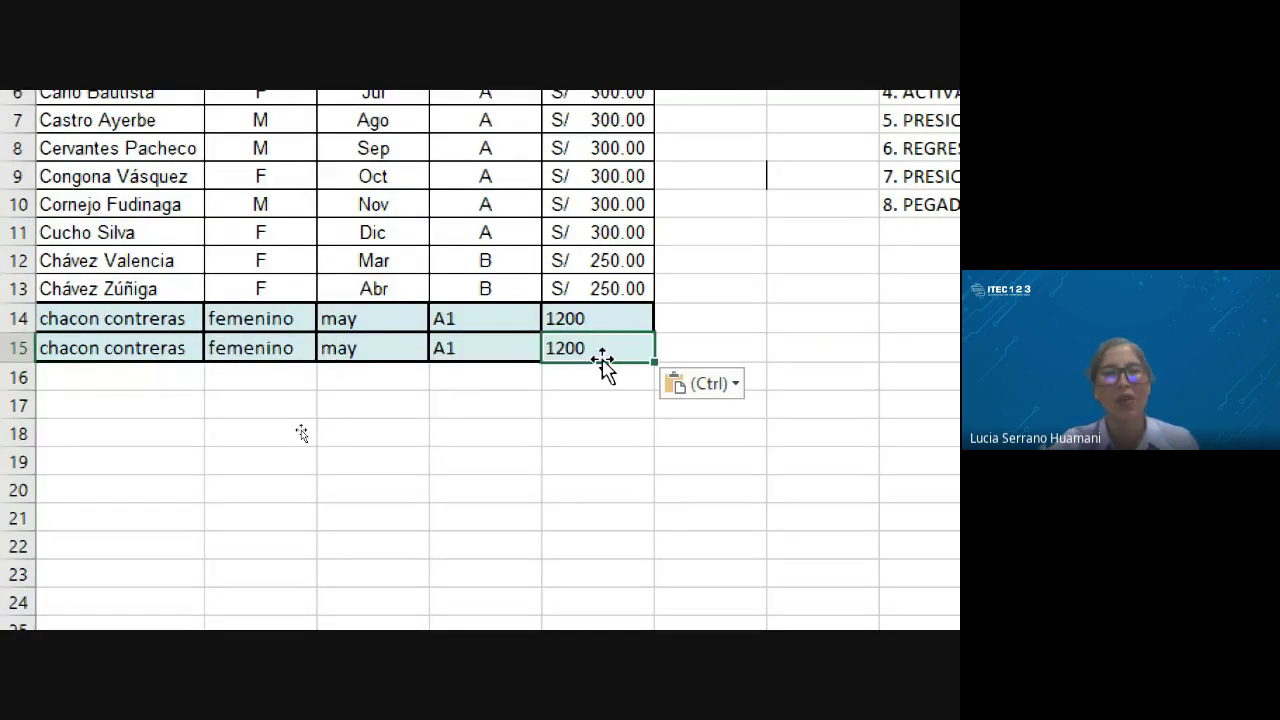
click(143, 322)
Step: Inspect row 14's pasted cells: may, A1, 1200 and the surname
click(409, 322)
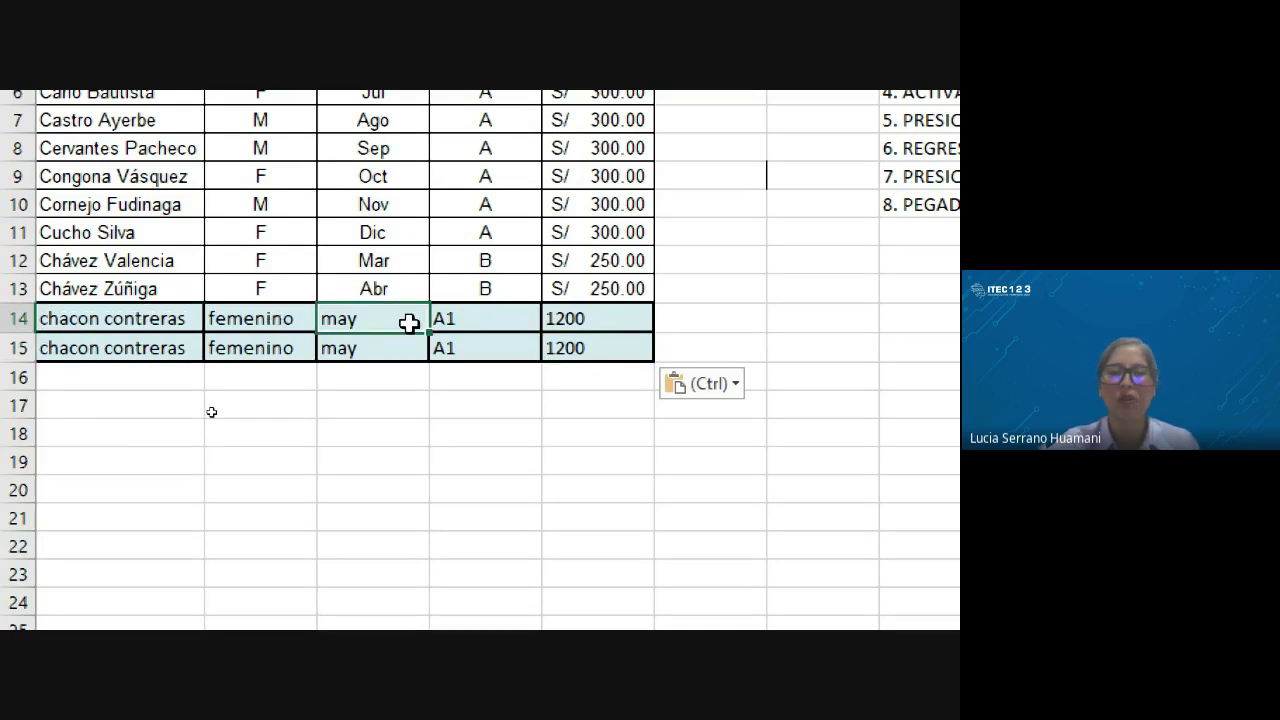
click(445, 328)
click(589, 350)
click(589, 328)
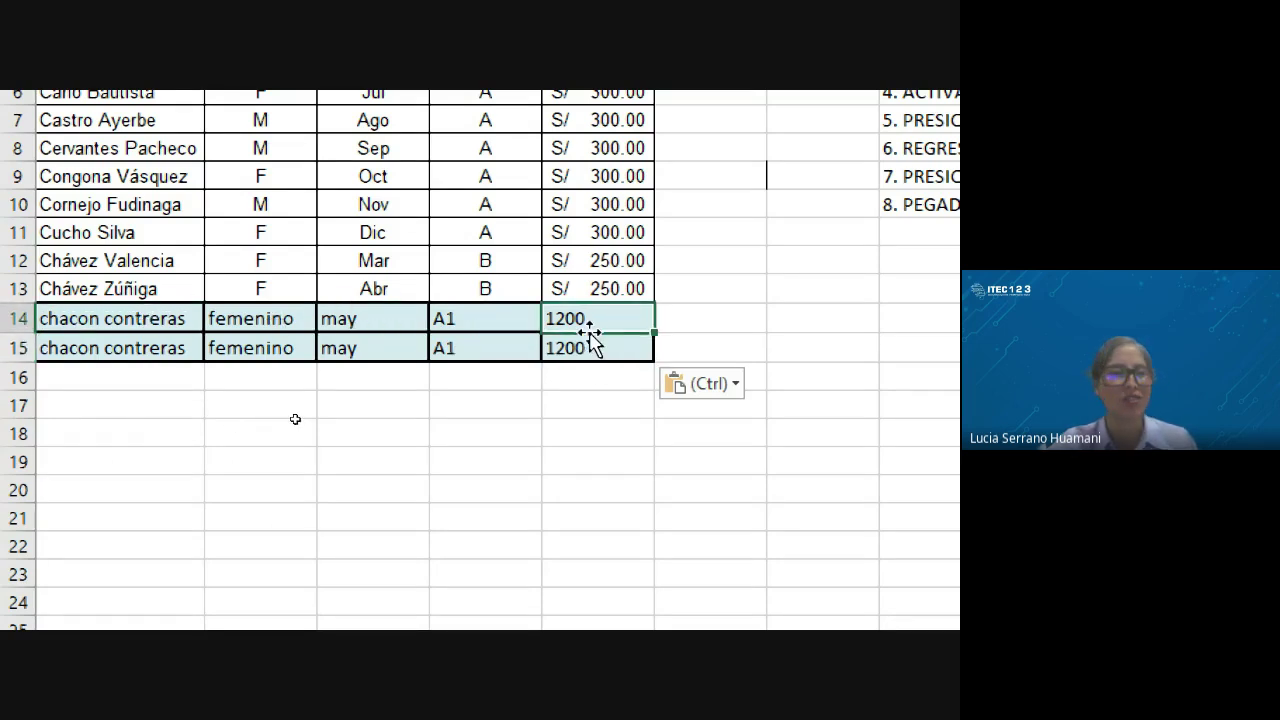
click(60, 321)
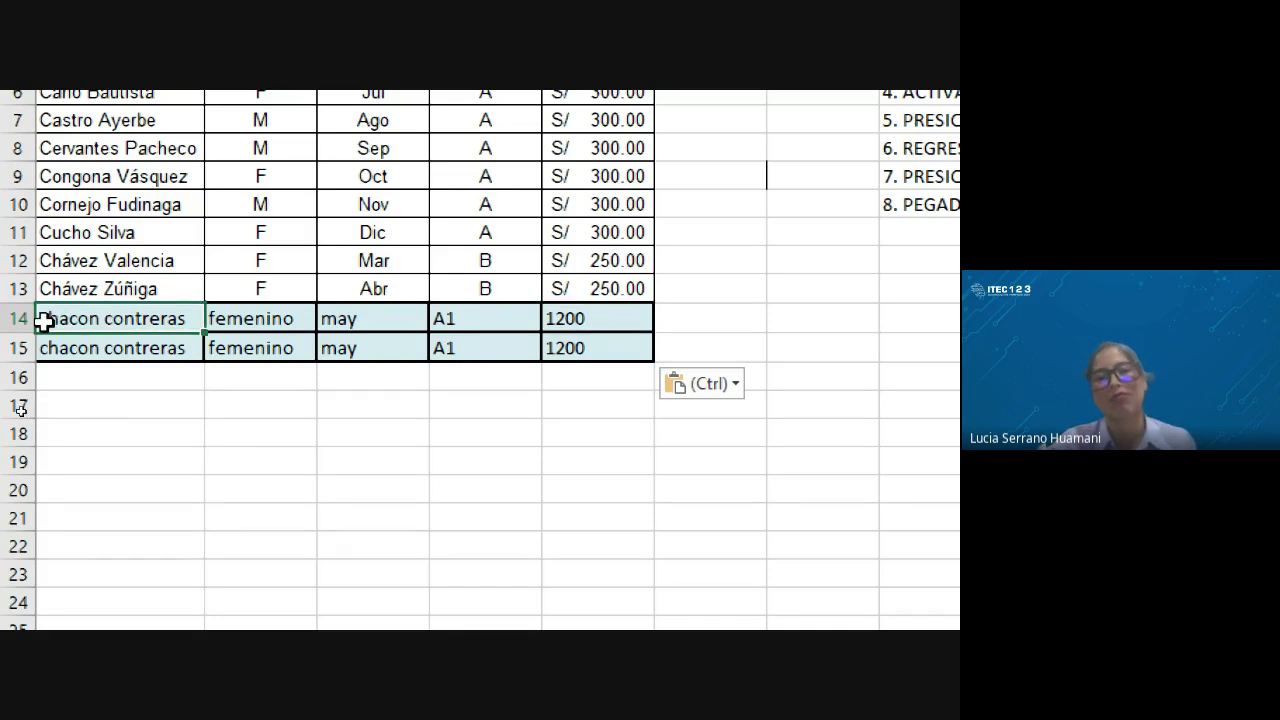
Step: Copy row 13's formatting onto row 14 with Format Painter
click(100, 293)
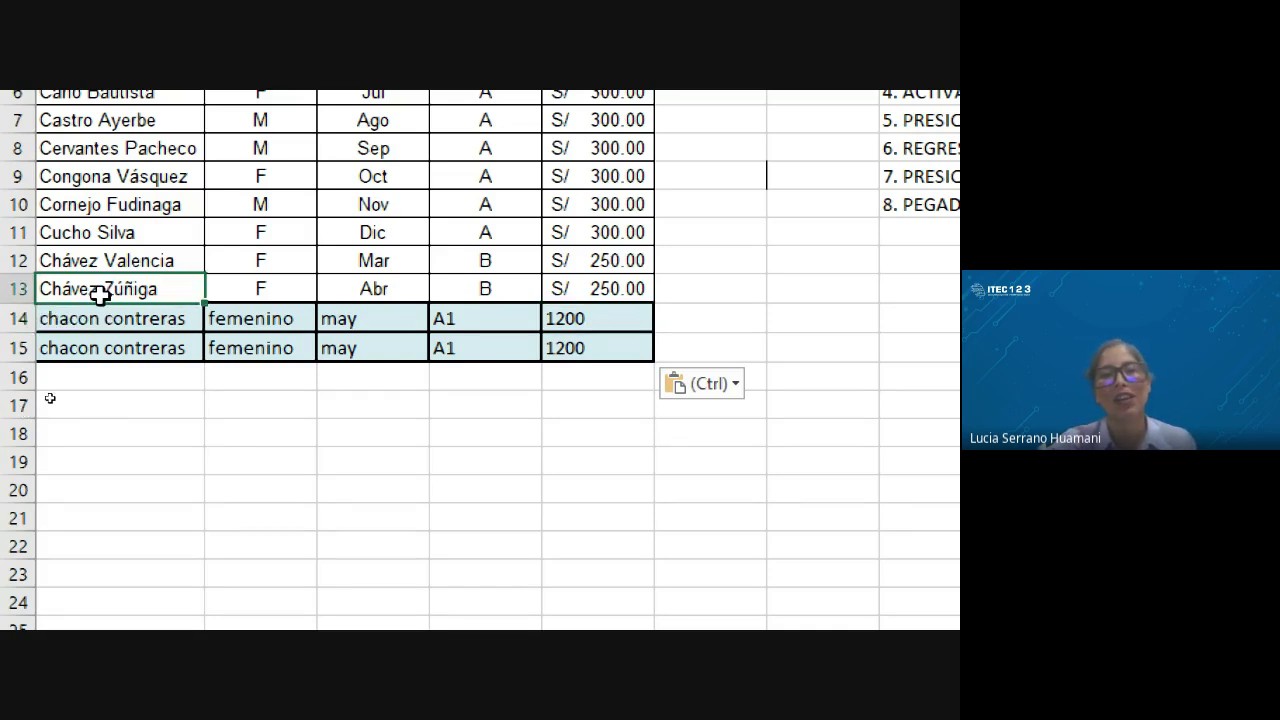
click(443, 289)
click(381, 288)
click(260, 288)
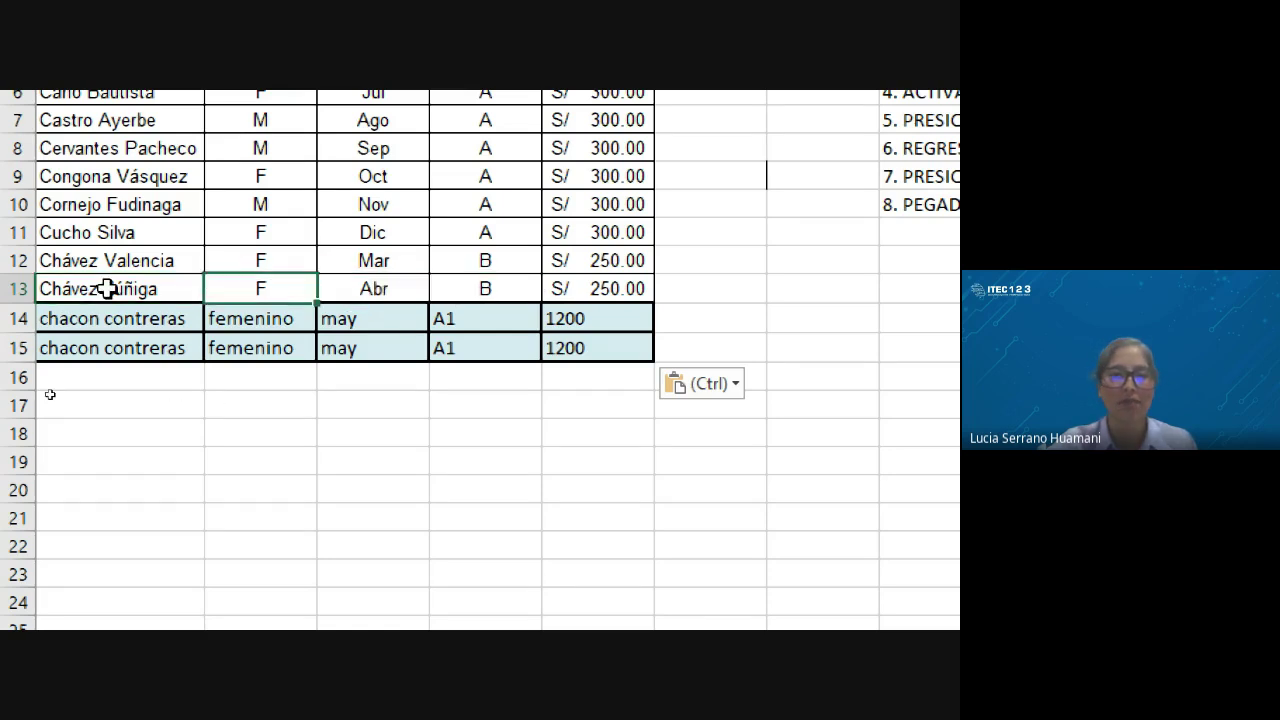
click(10, 289)
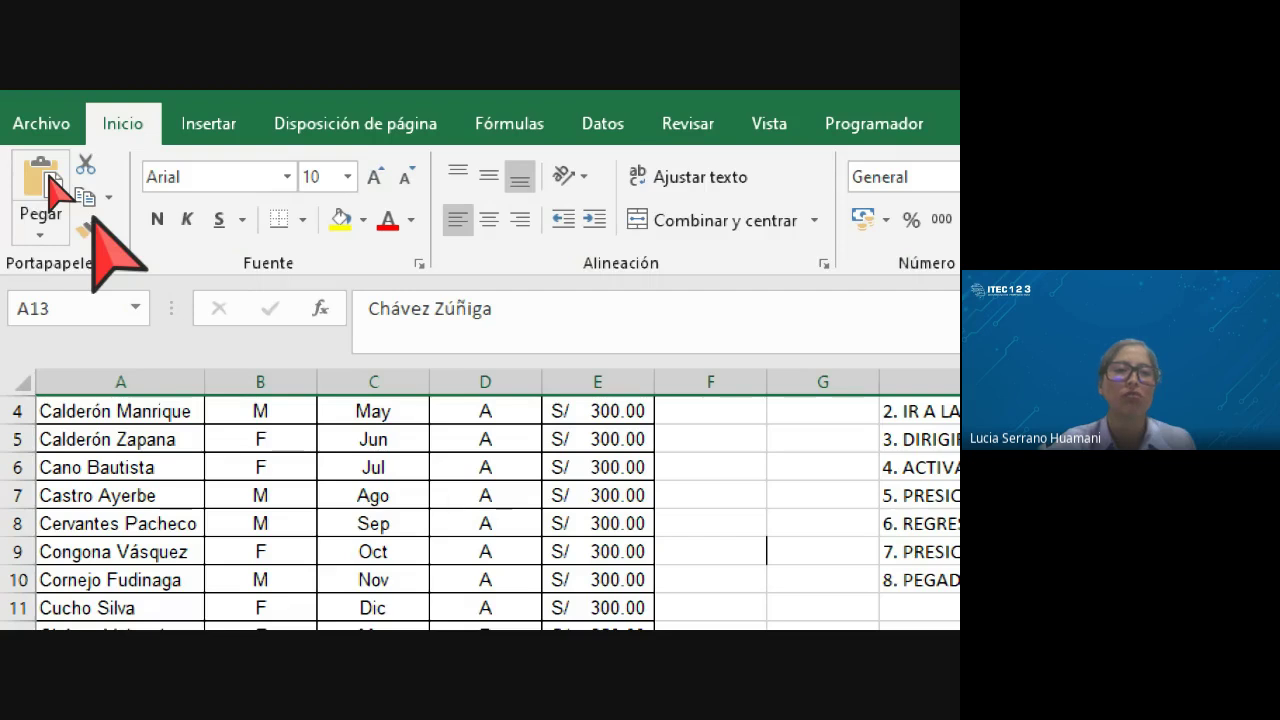
click(80, 195)
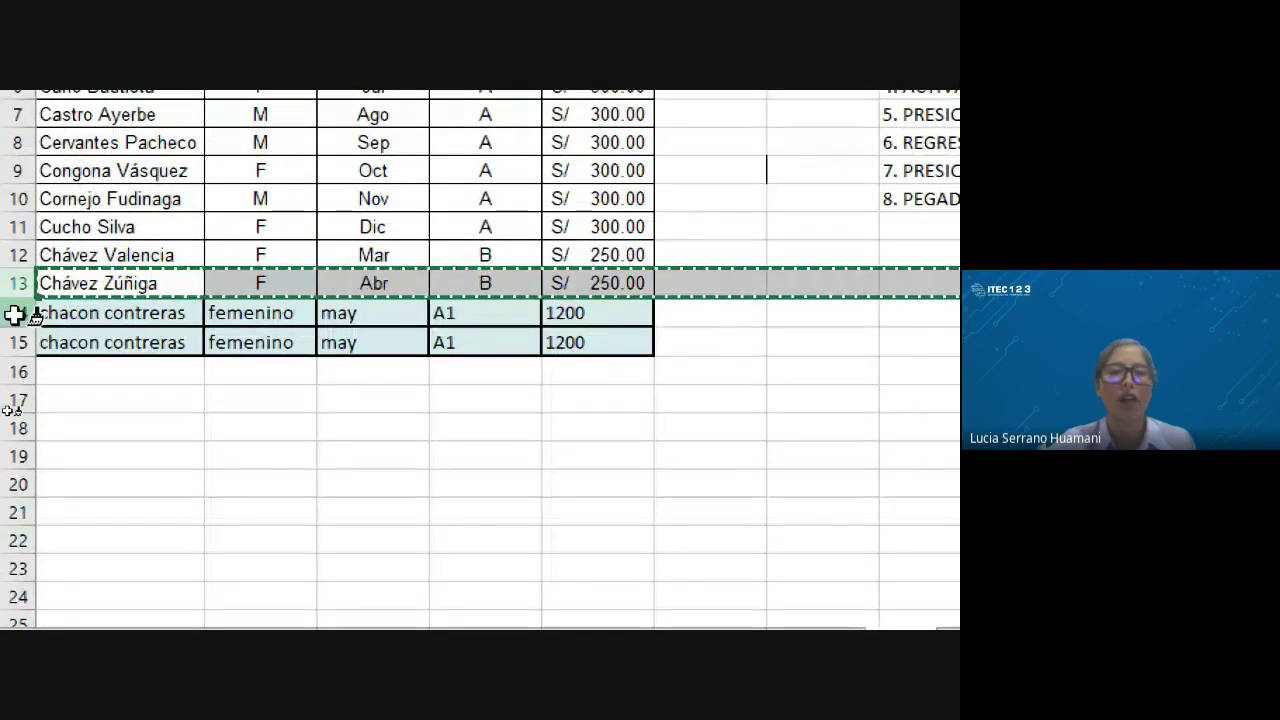
click(14, 313)
click(333, 361)
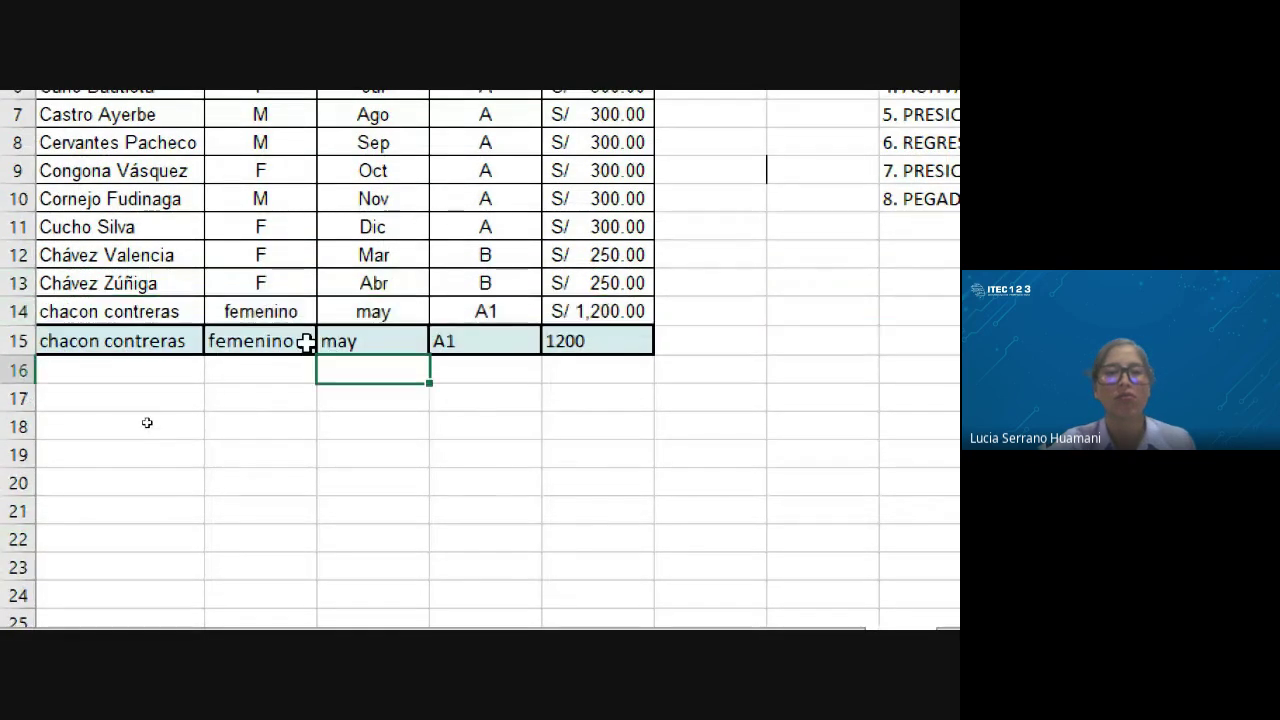
Step: Copy row 14's formatting onto row 15 with Format Painter
click(134, 315)
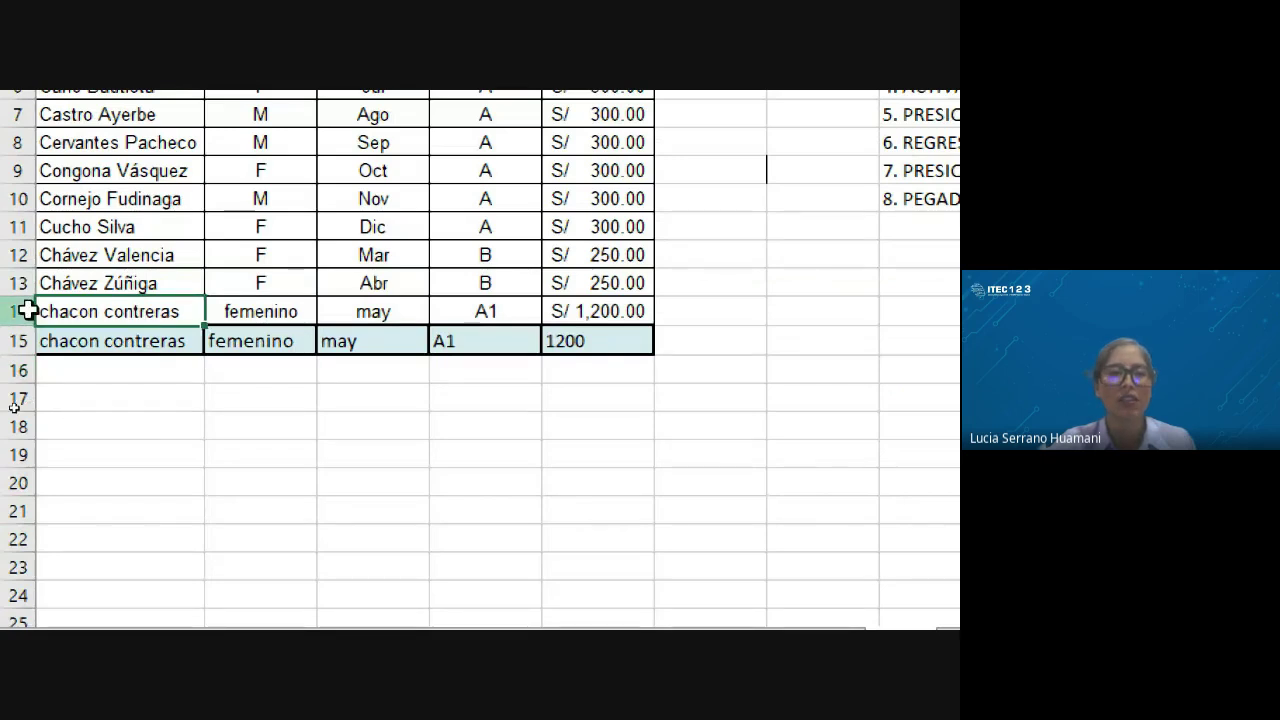
click(17, 313)
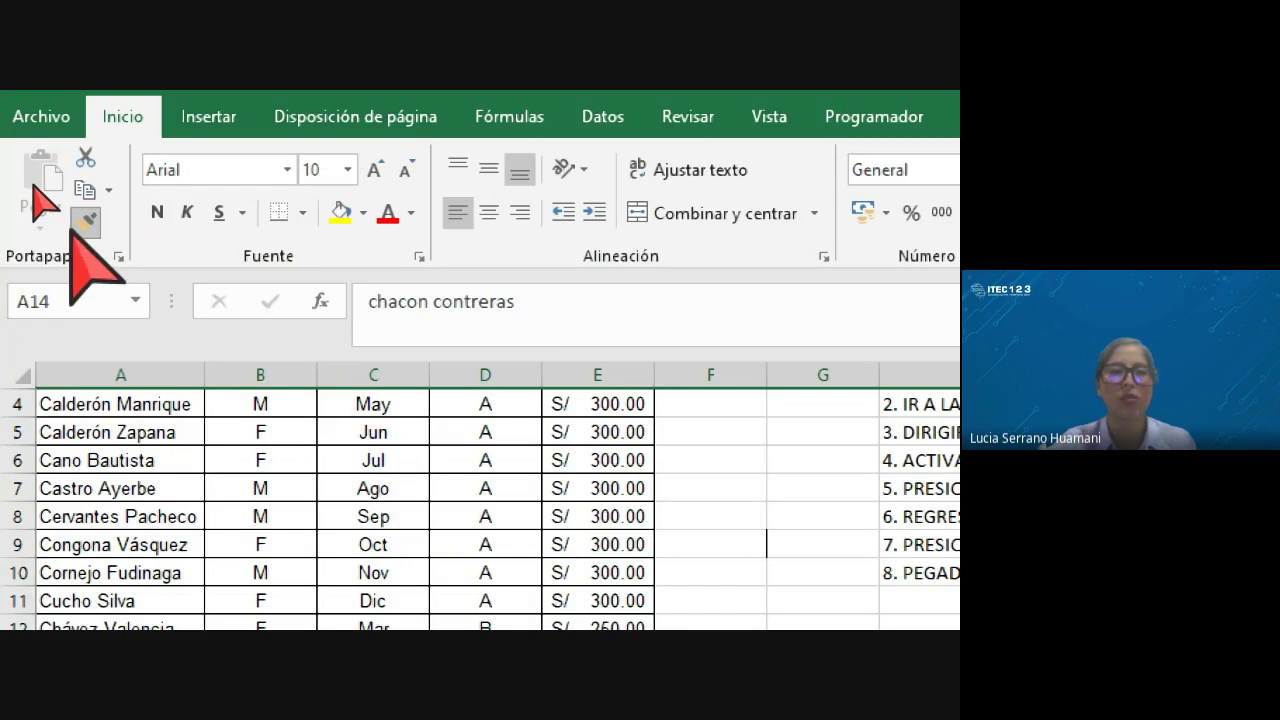
click(86, 222)
click(19, 391)
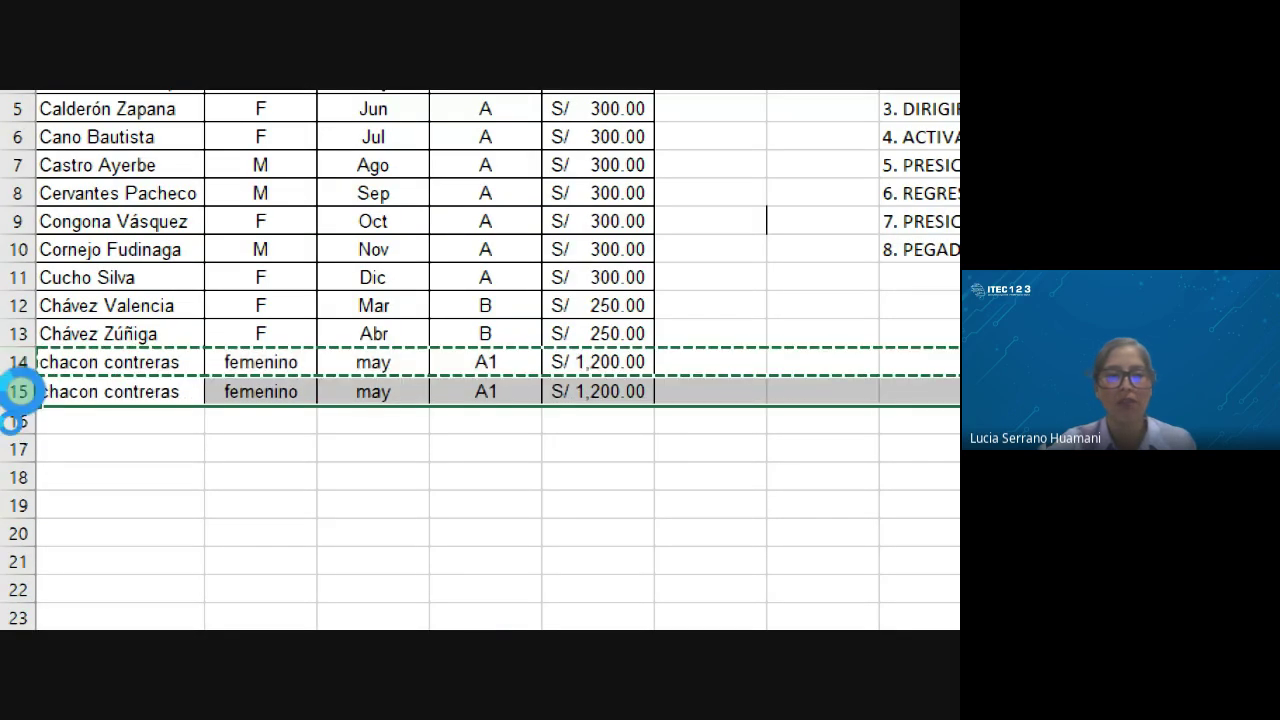
click(257, 362)
click(372, 277)
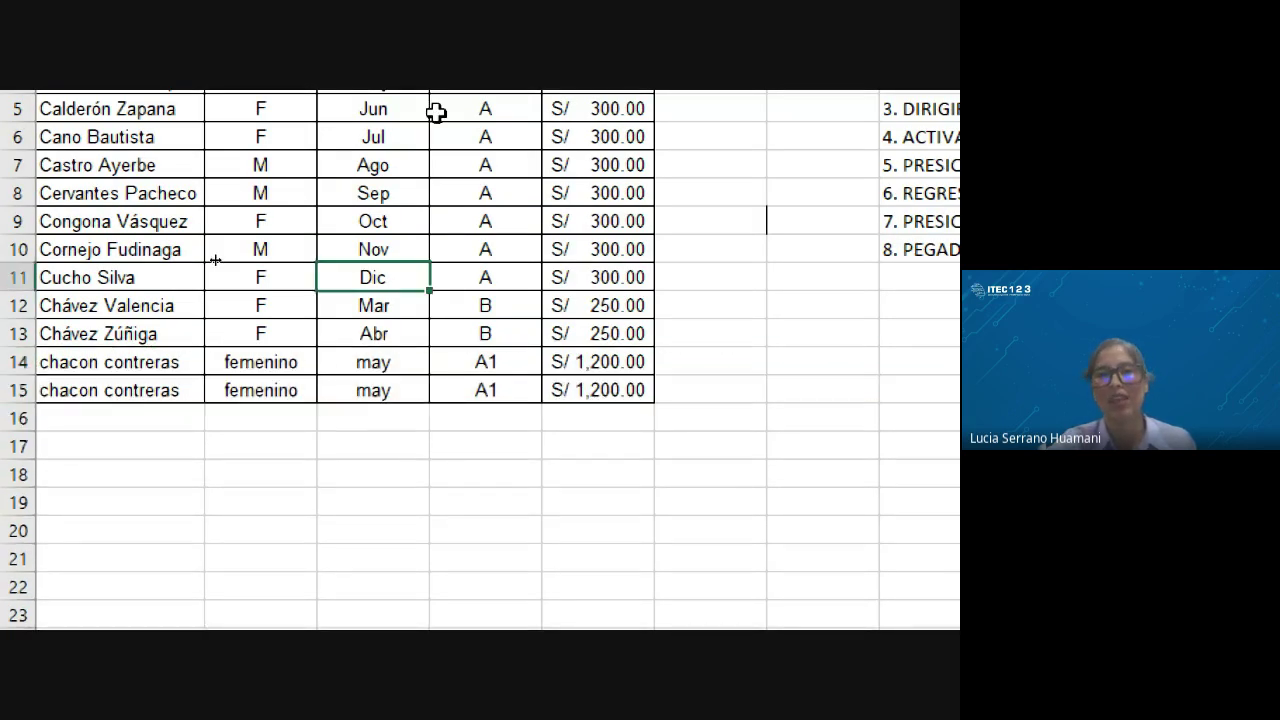
scroll(467, 512, up, 1)
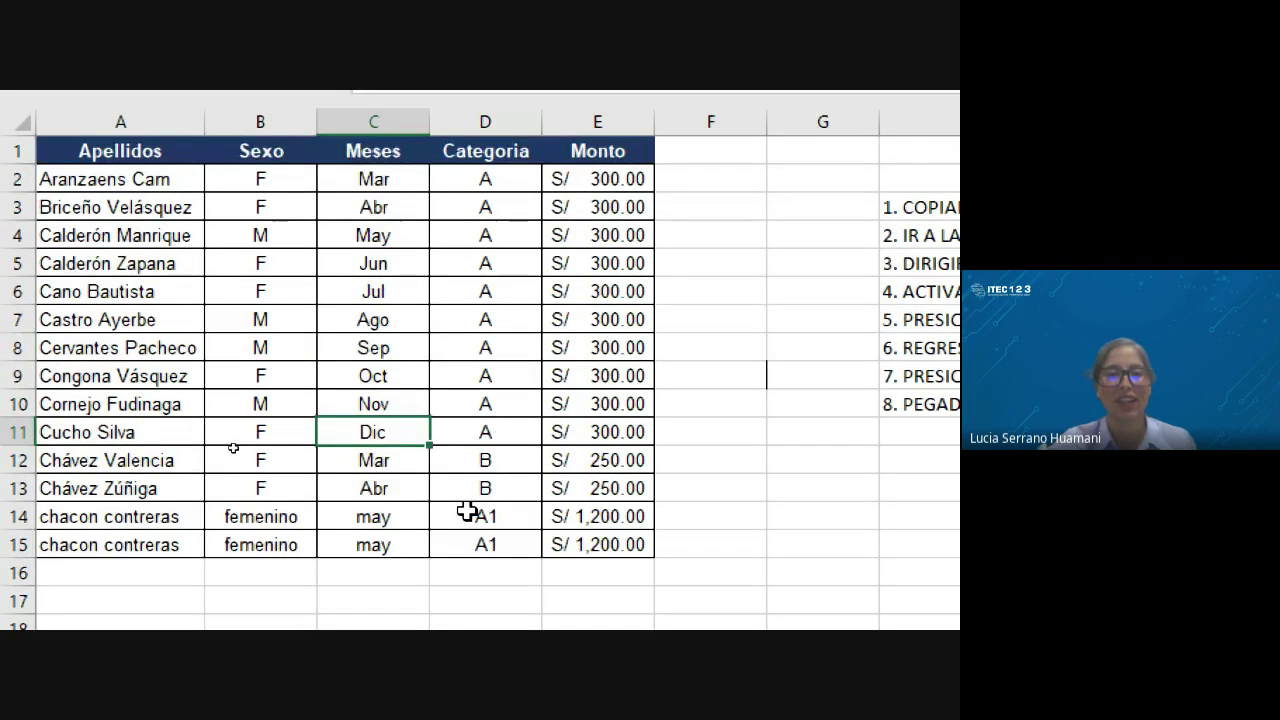
scroll(467, 512, down, 1)
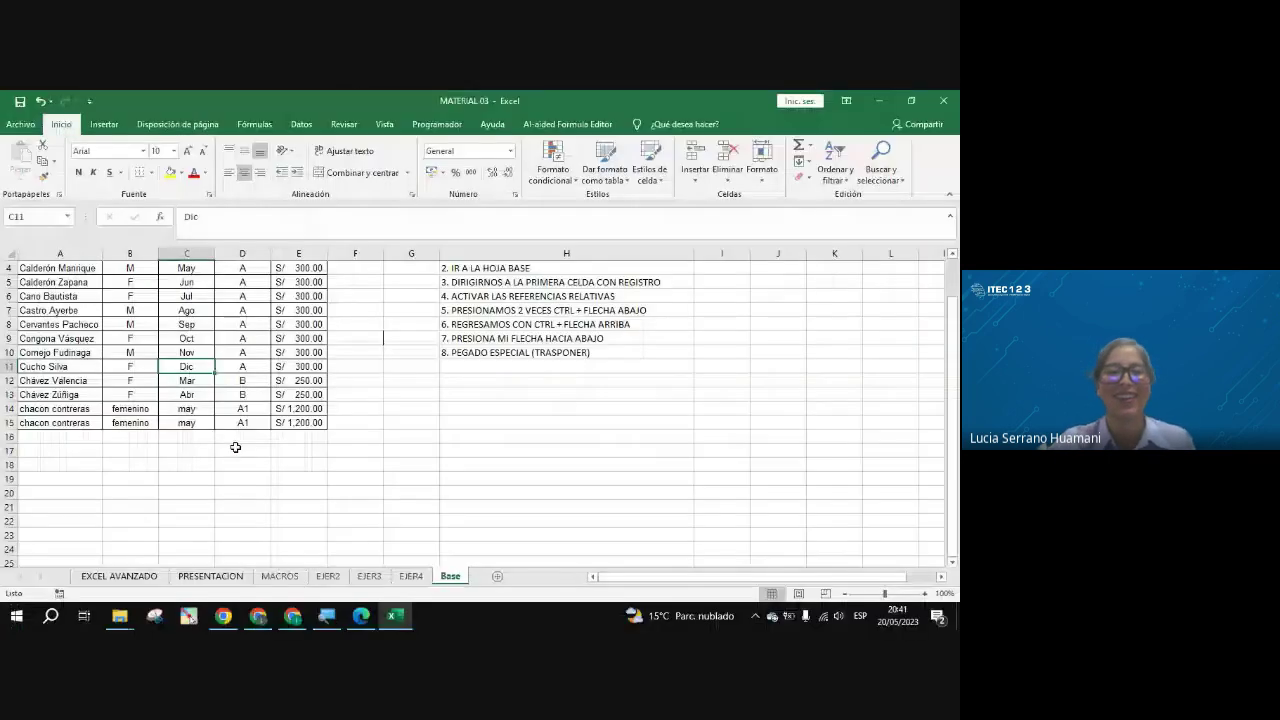
scroll(235, 447, up, 1)
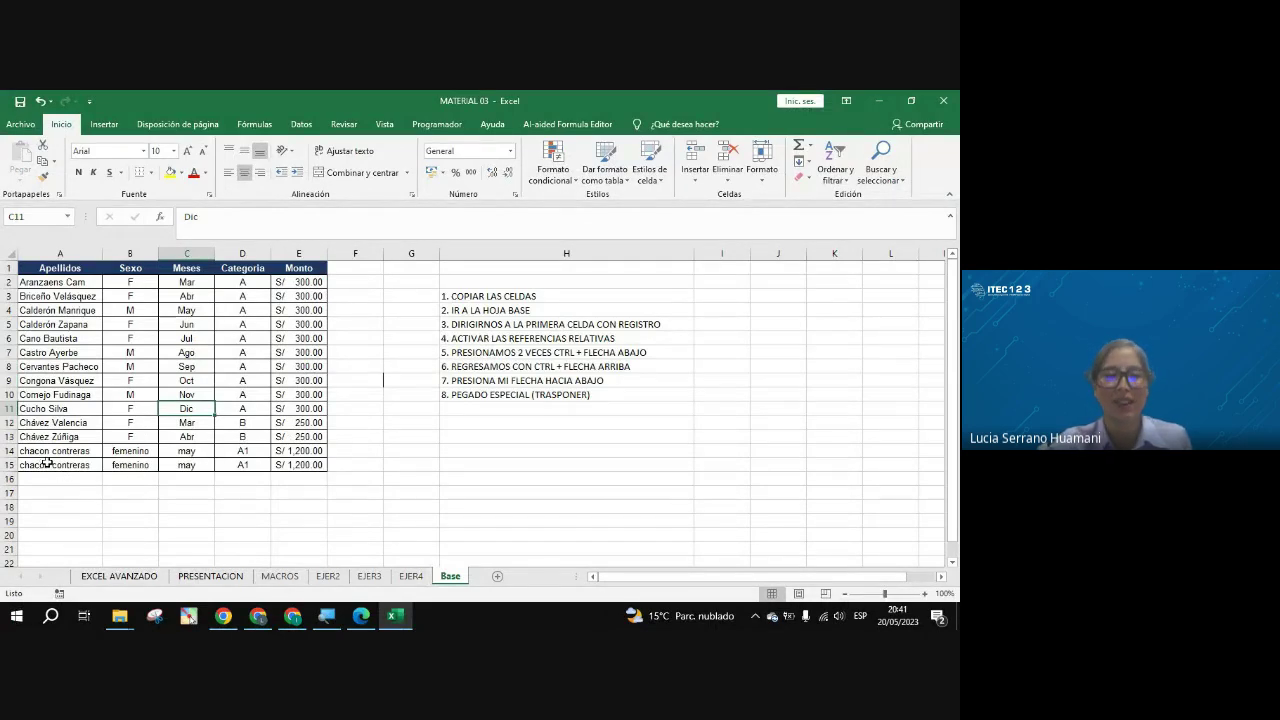
drag(50, 465, 244, 465)
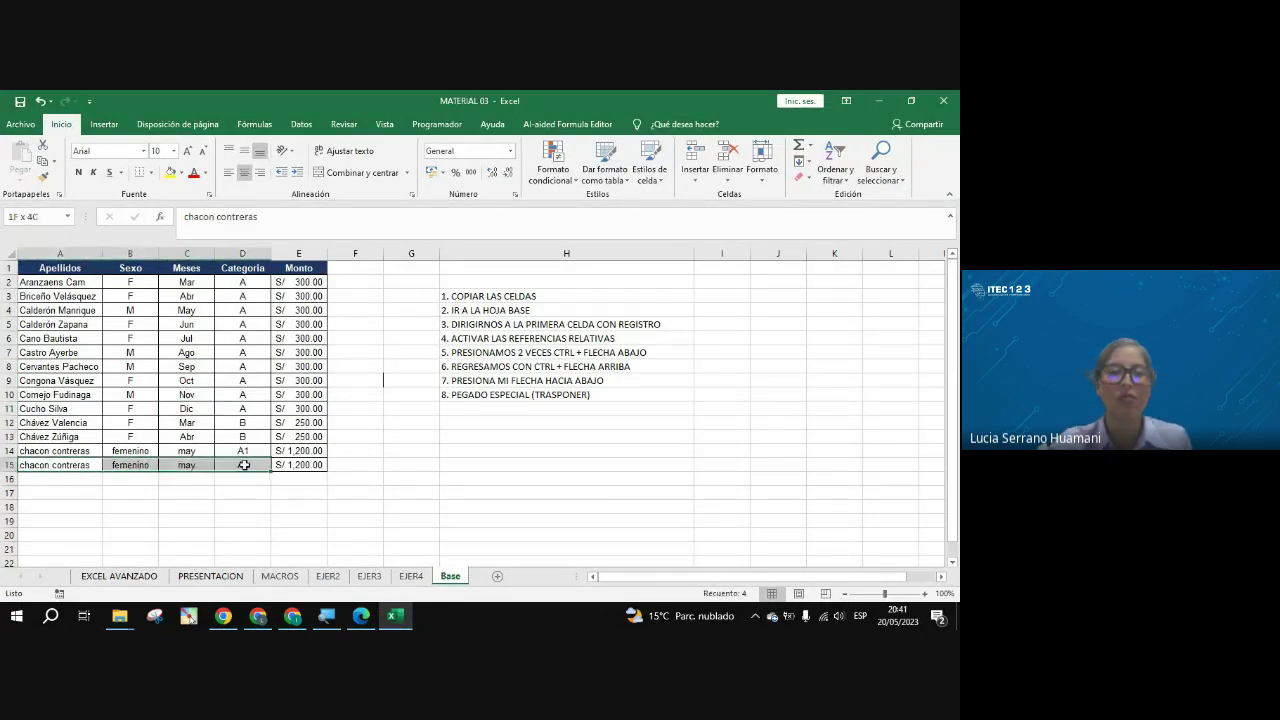
click(67, 462)
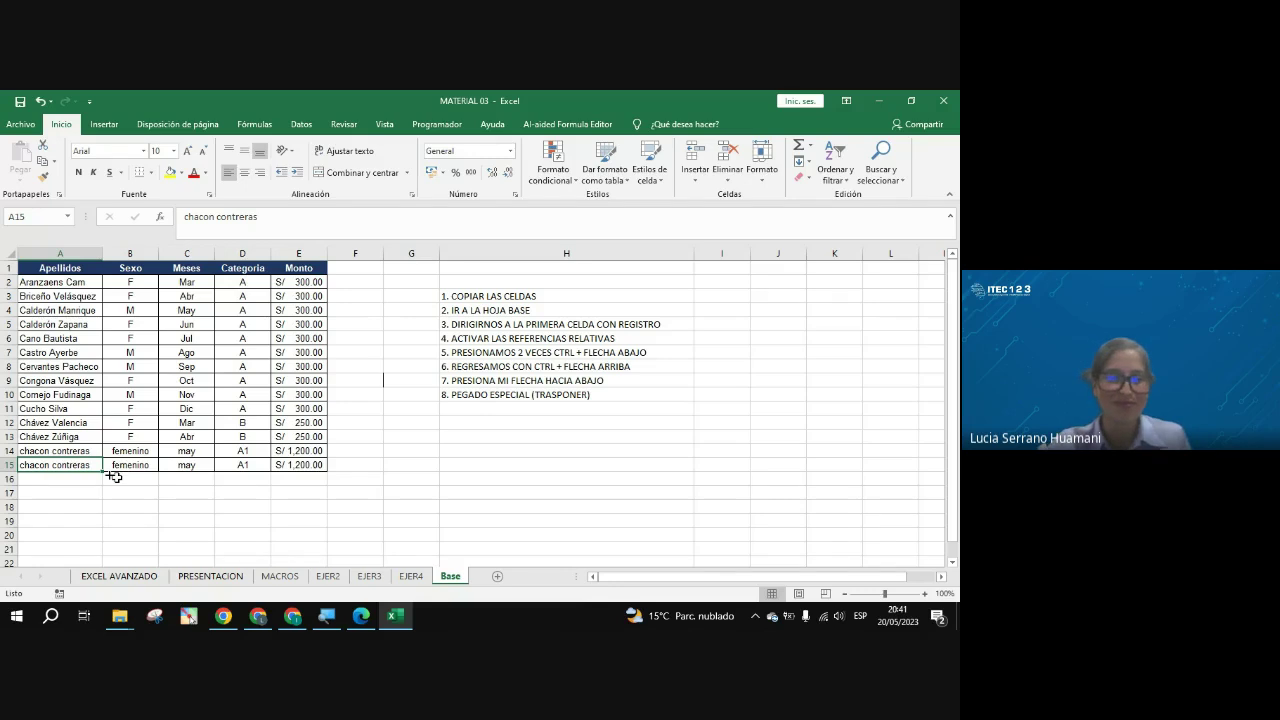
click(258, 394)
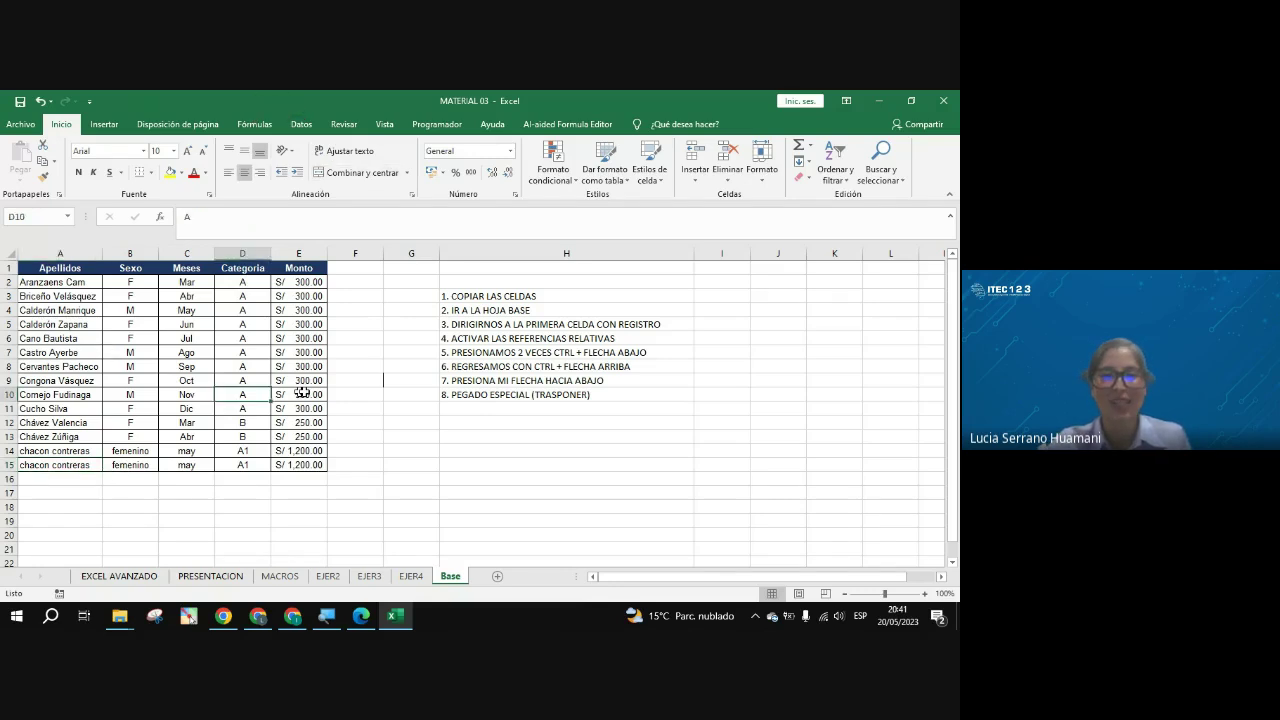
click(466, 406)
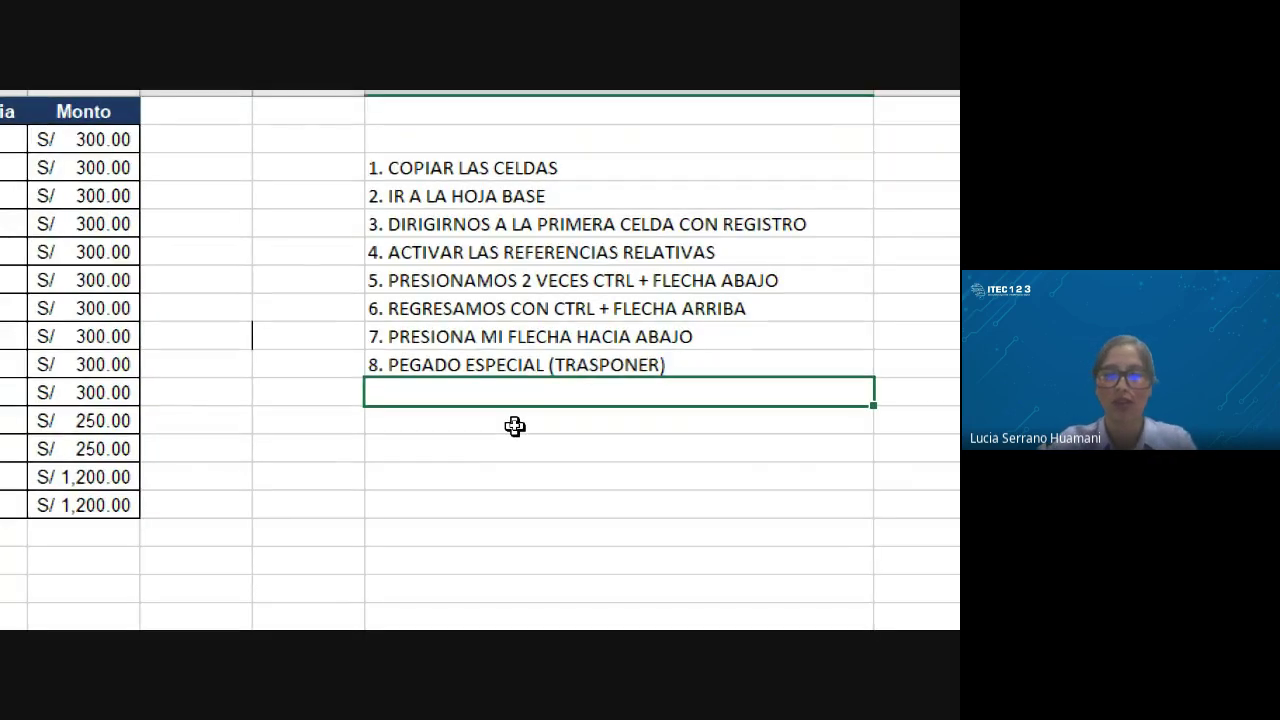
Step: Enter '9. APLICAR FORMATO' as the ninth step in H11
text(9.)
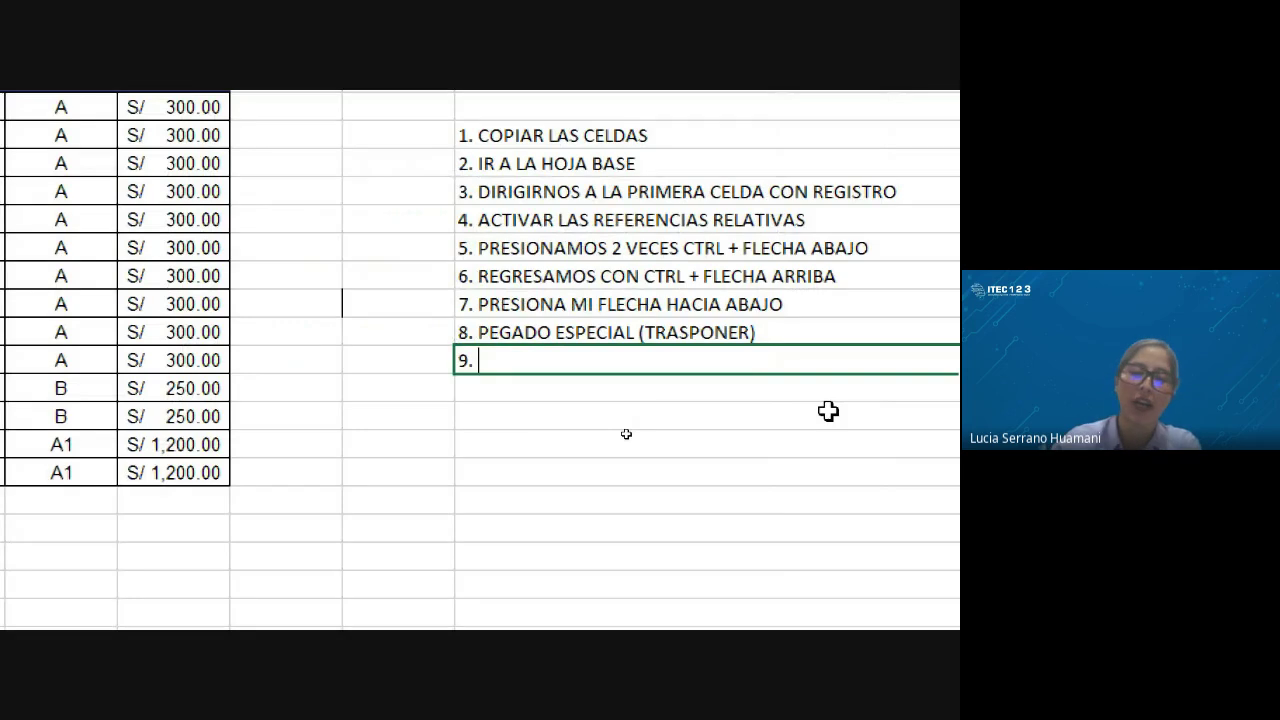
text(APLIC)
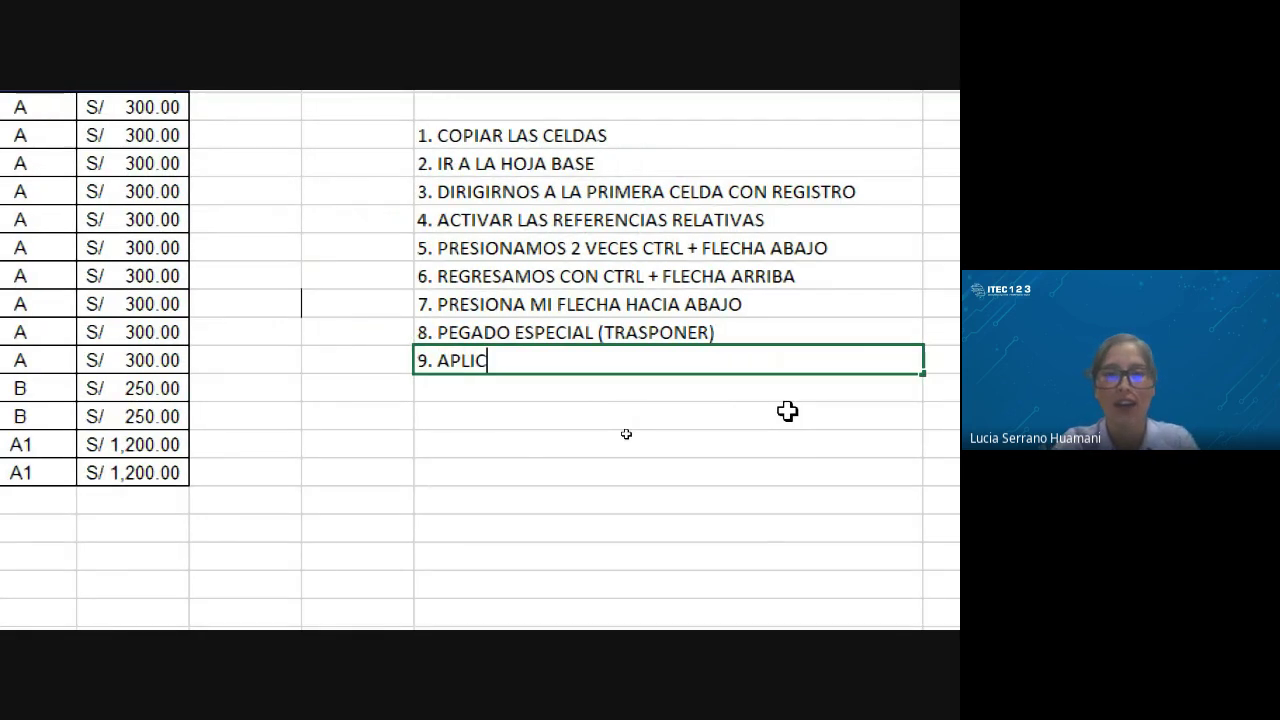
text(AR FORMAT)
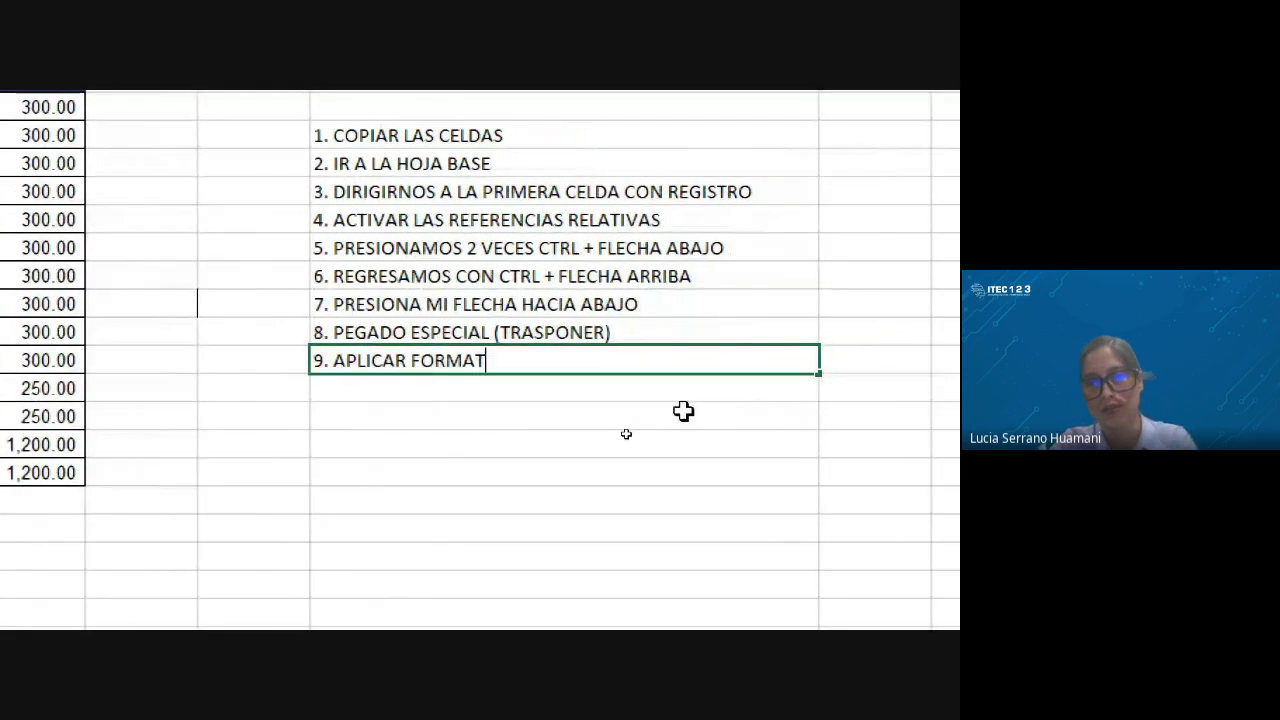
text(O)
click(651, 407)
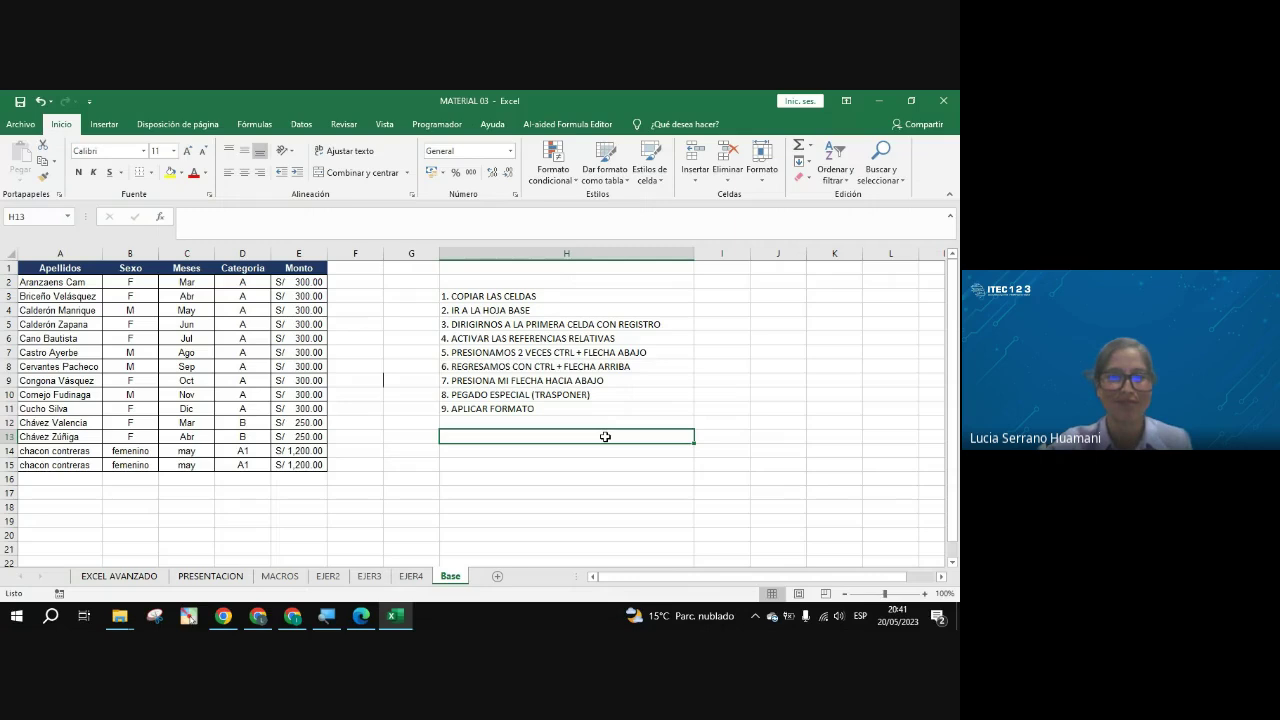
Step: Select all nine macro steps in H3:H11
click(524, 352)
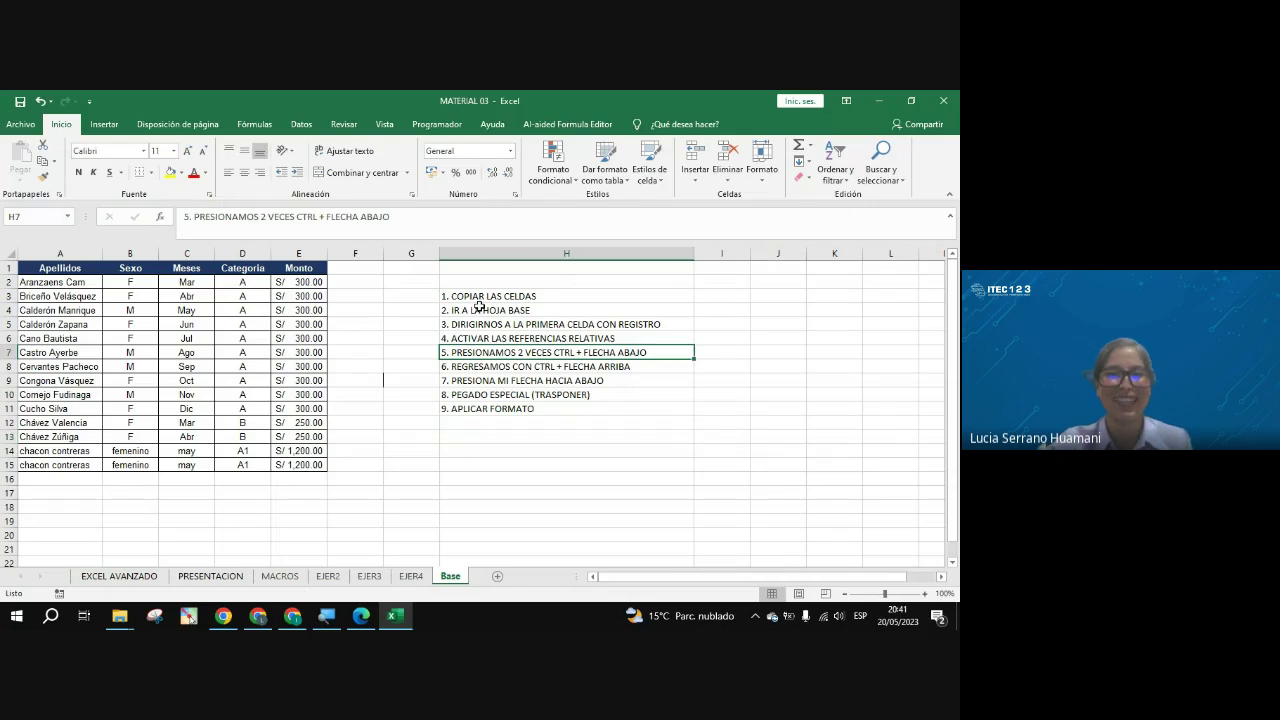
click(480, 298)
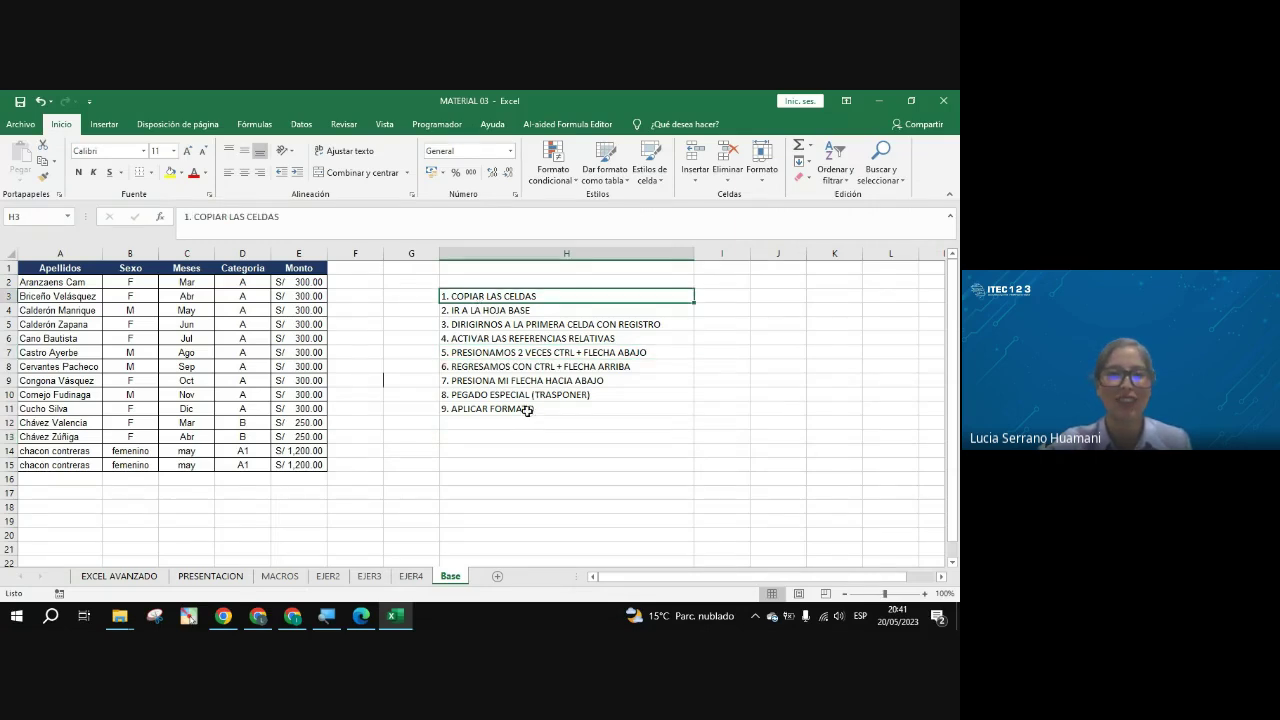
click(551, 421)
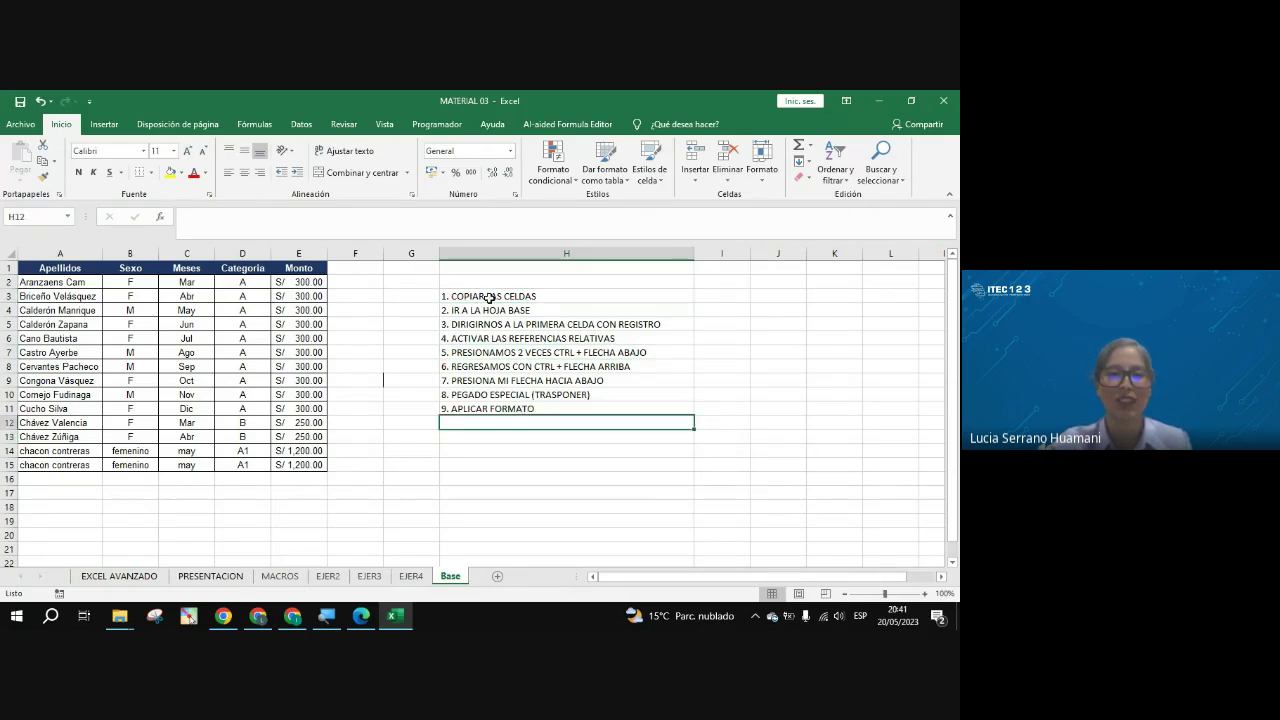
drag(489, 298, 521, 418)
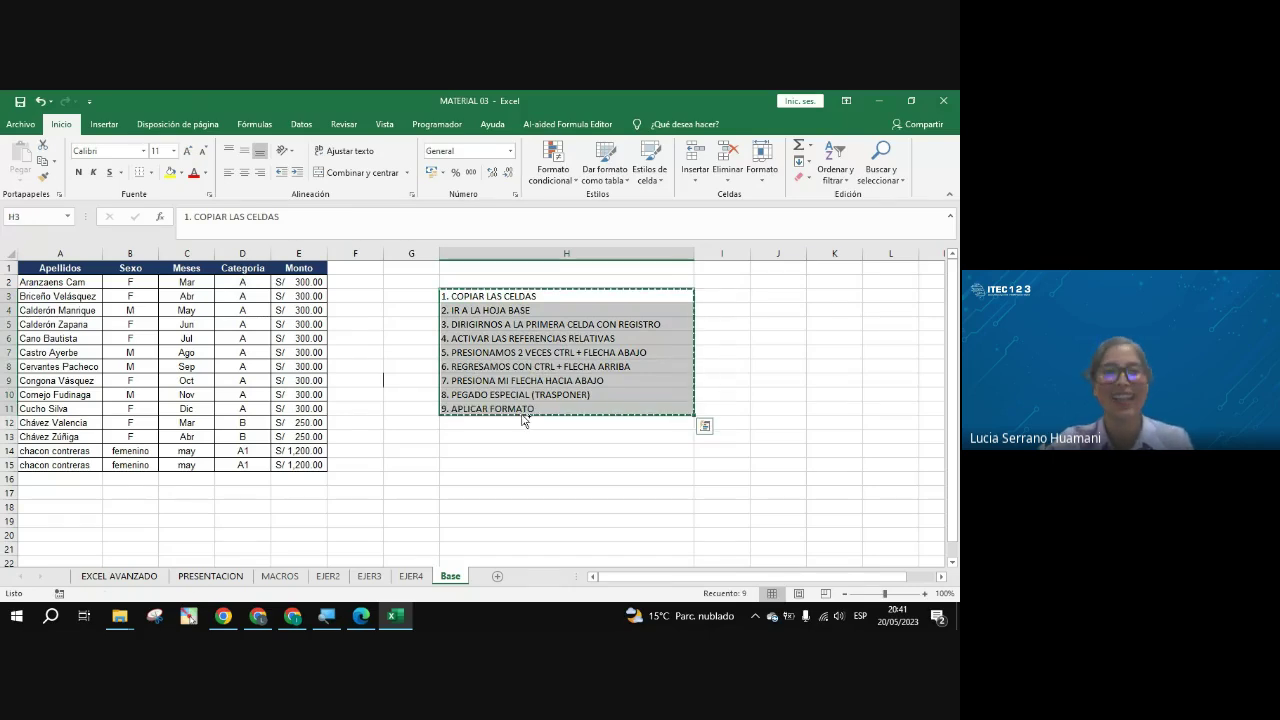
Step: Copy the nine macro steps and send them as a message in the Meet chat
key(ctrl+c)
click(323, 608)
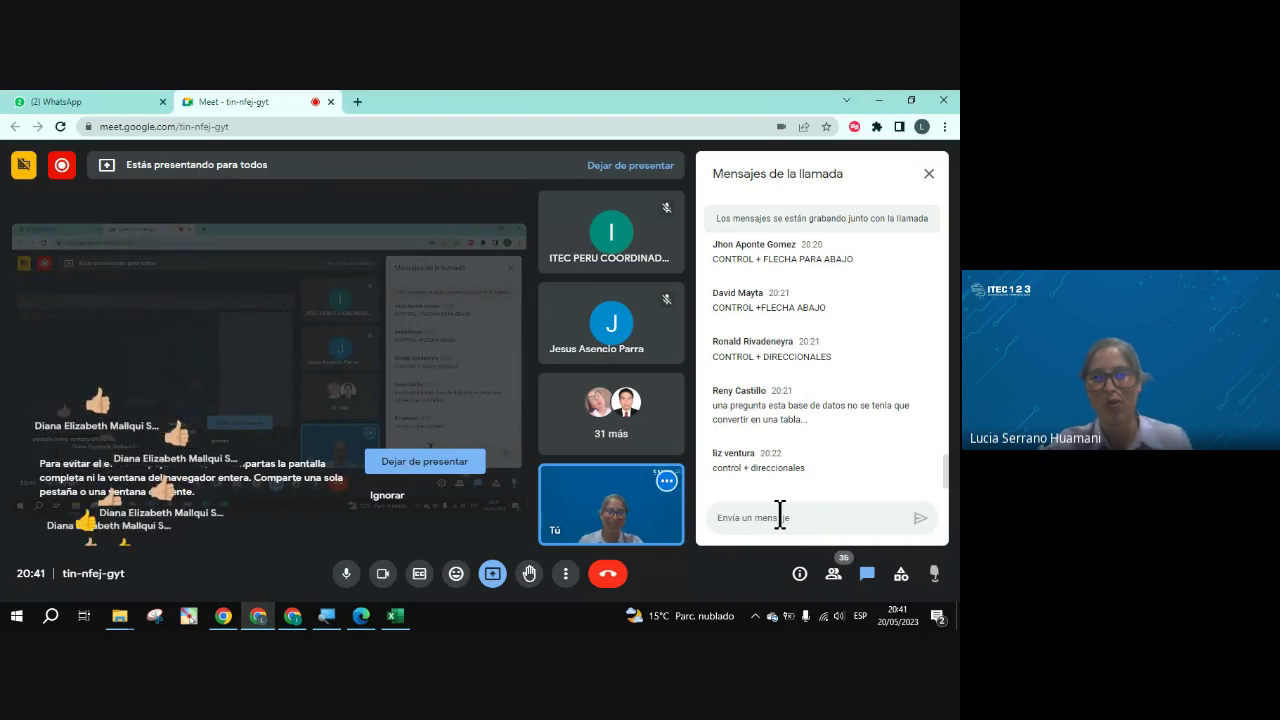
click(780, 517)
key(ctrl+v)
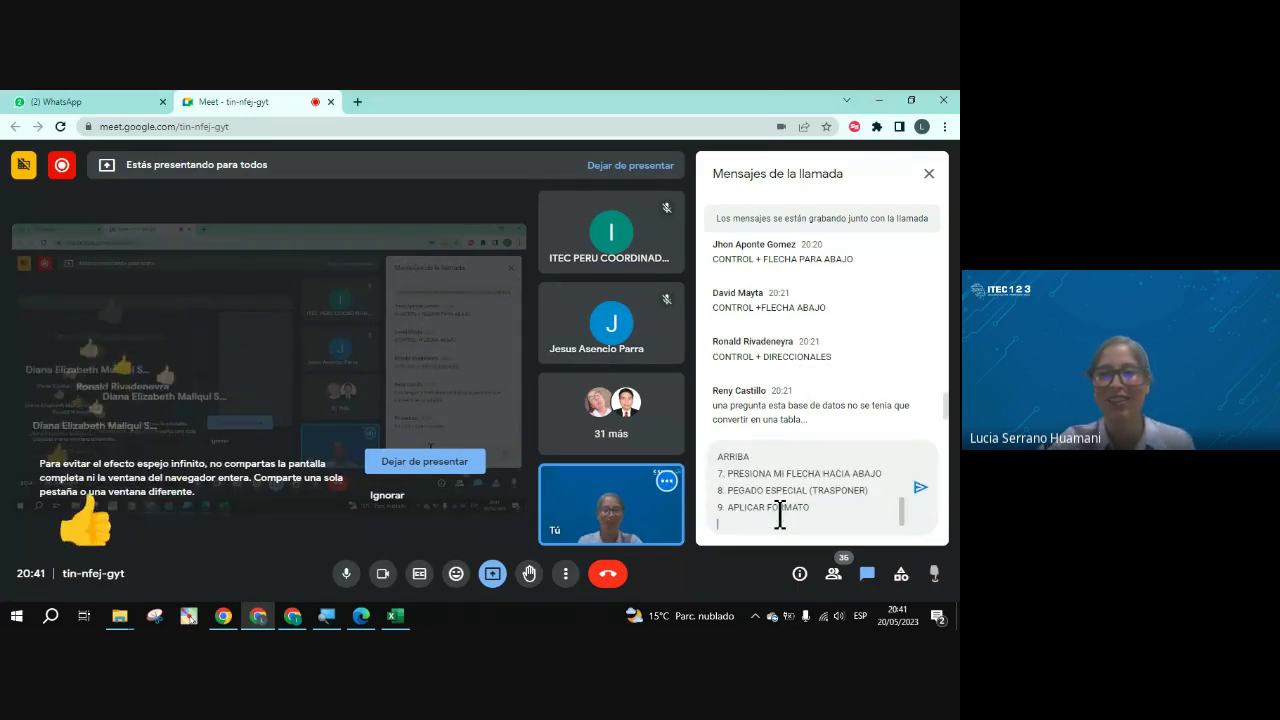
key(Return)
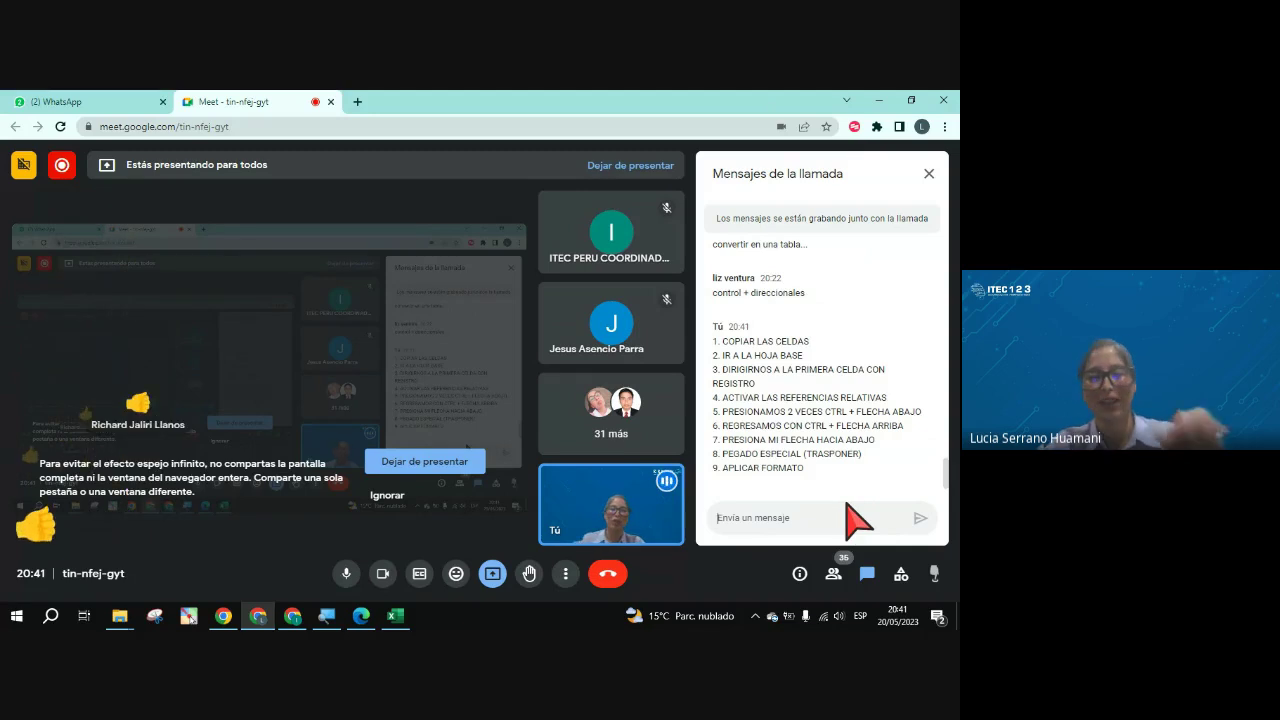
key(alt+Tab)
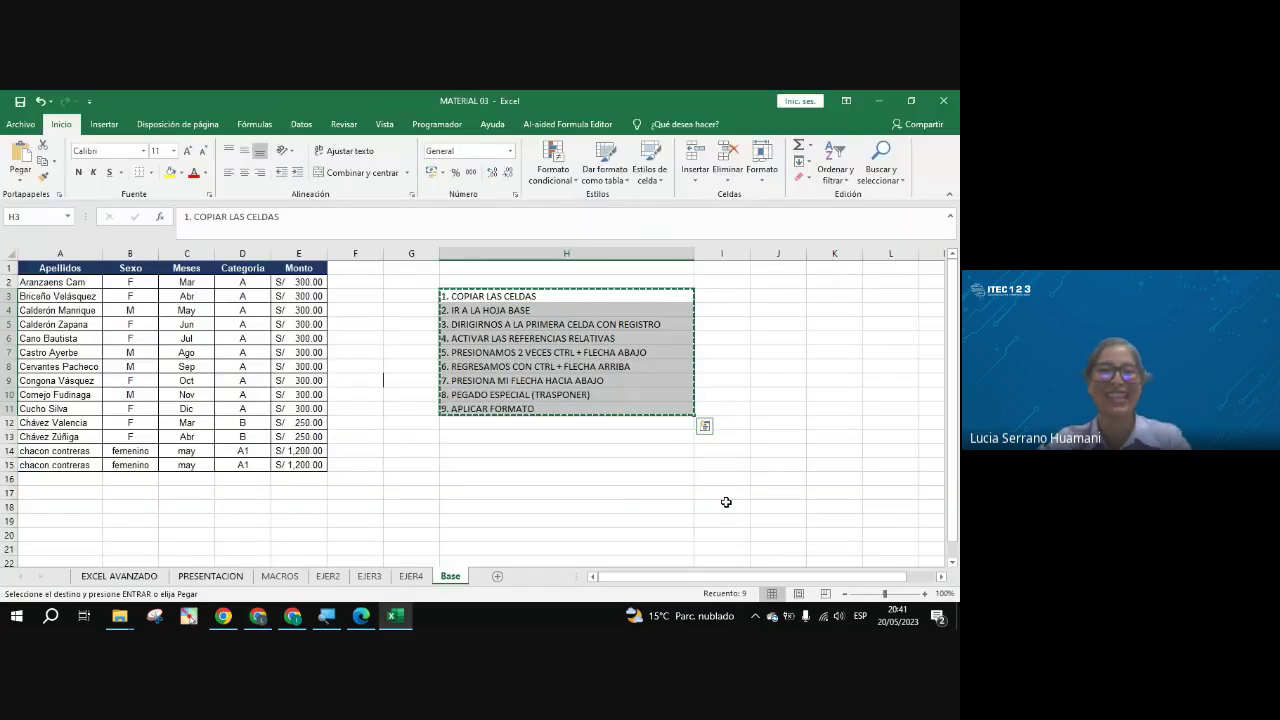
key(Escape)
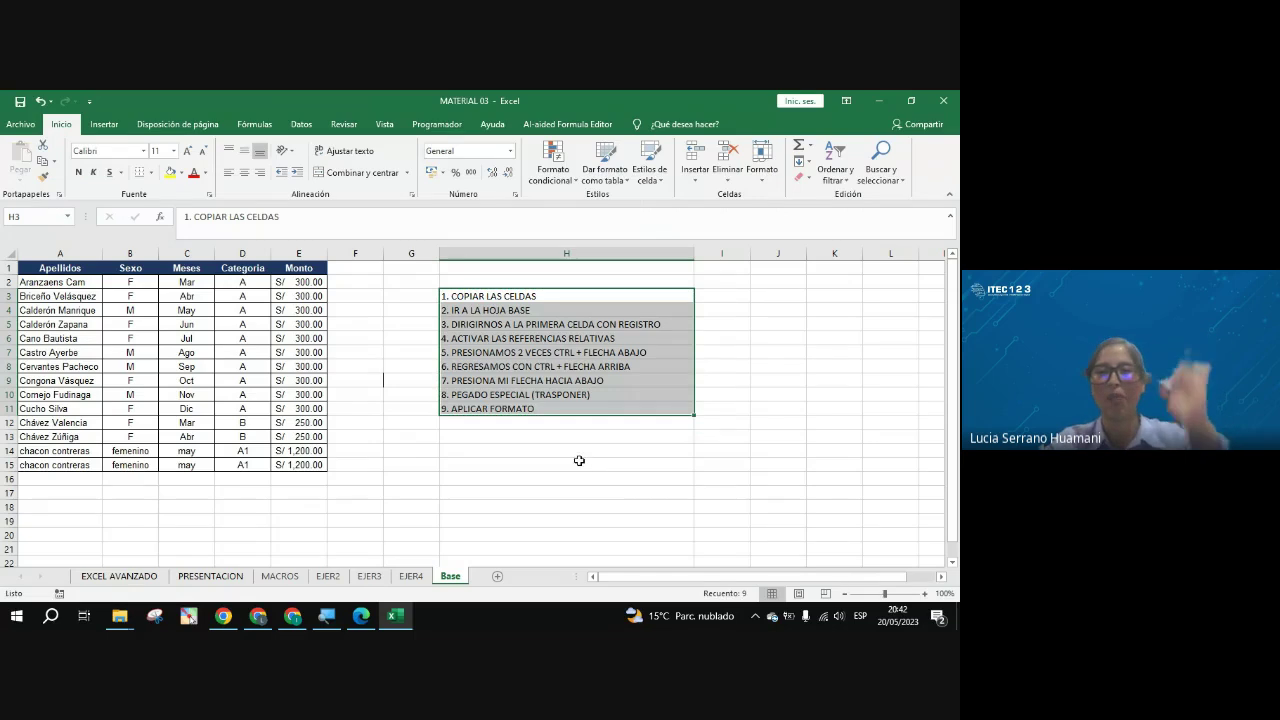
click(596, 465)
click(510, 396)
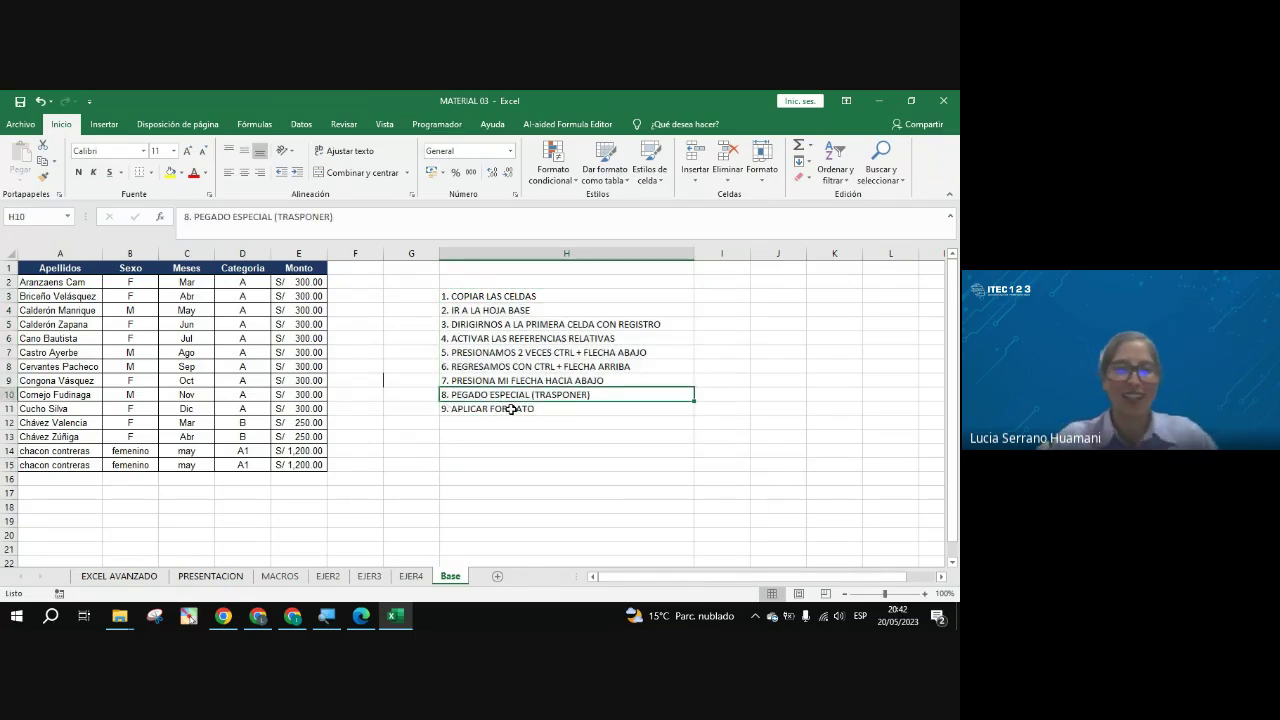
Step: On EJER4, delete the Apellidos, Sexo, Meses, Categoria and Monto entries, ending back at Apellidos
click(398, 575)
click(259, 374)
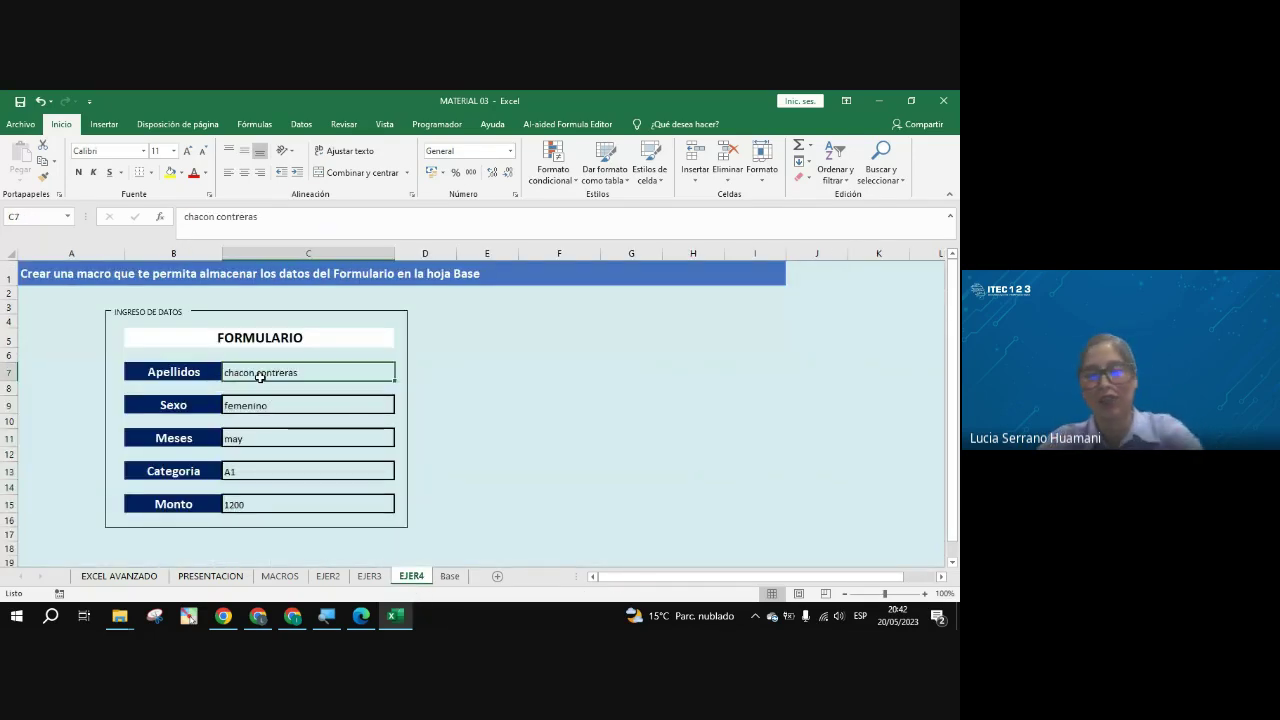
key(Delete)
click(257, 405)
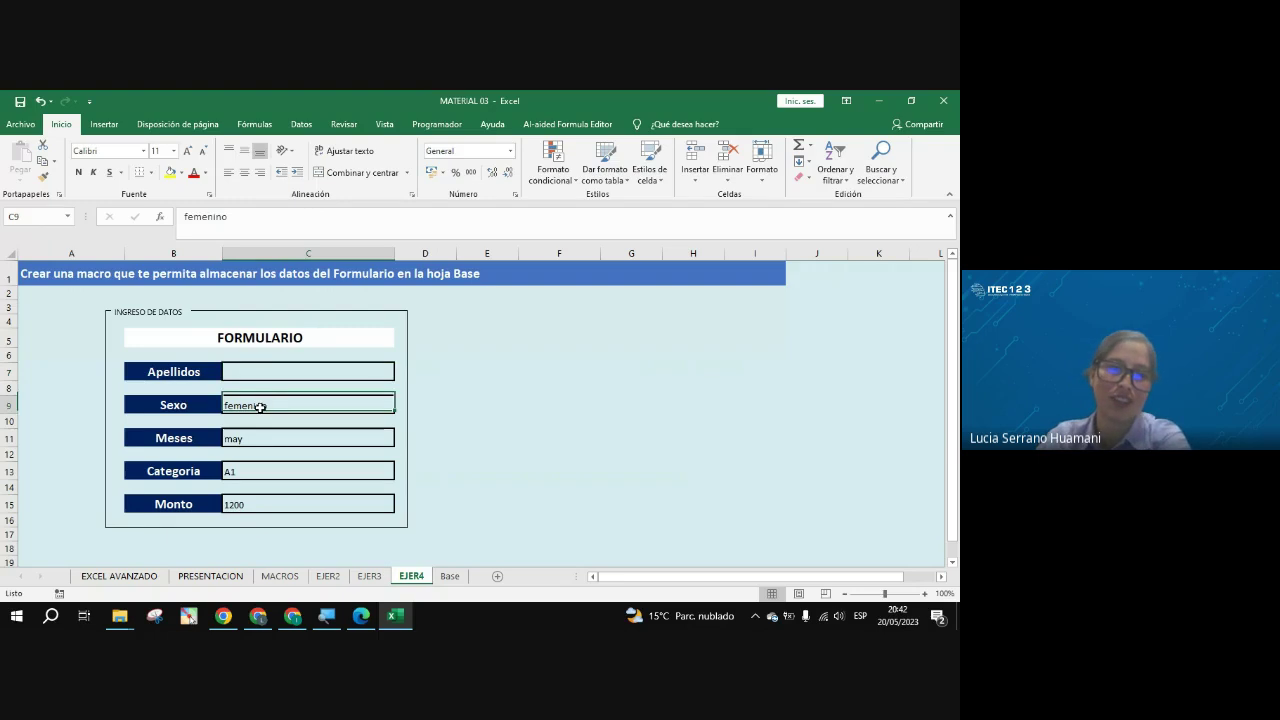
key(Delete)
click(269, 441)
key(Delete)
click(257, 471)
key(Delete)
click(262, 502)
key(Delete)
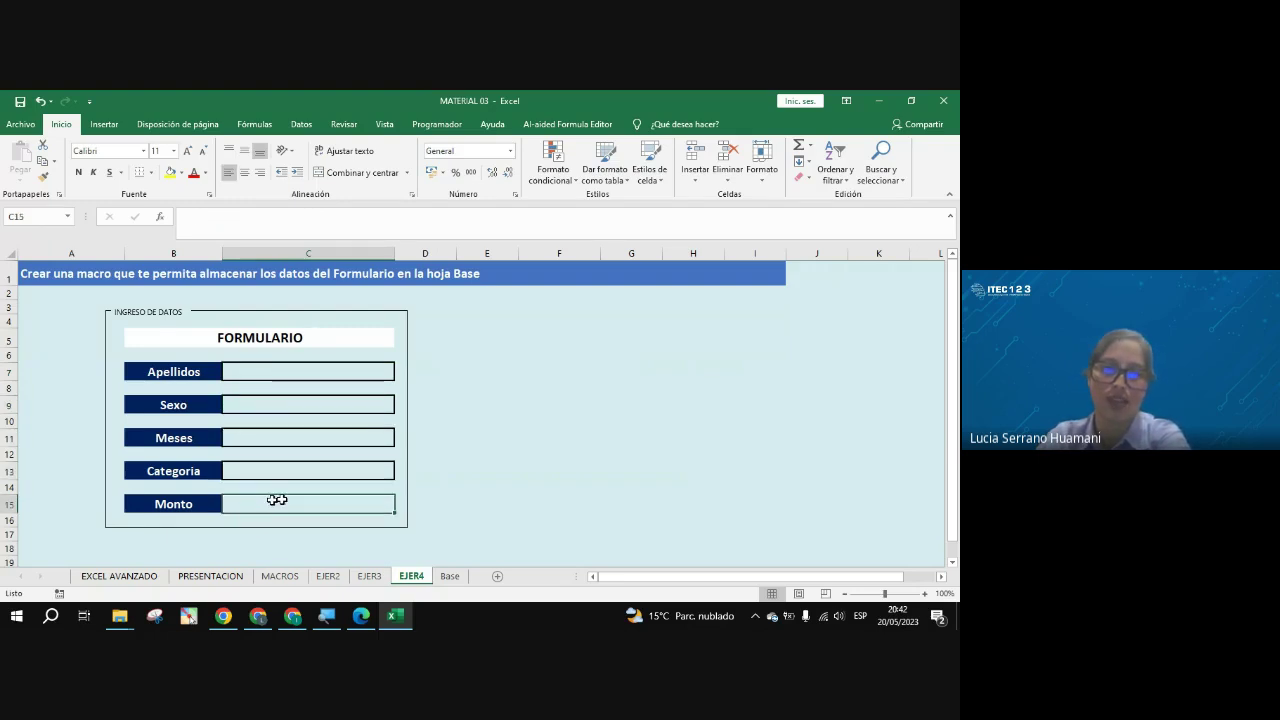
click(404, 493)
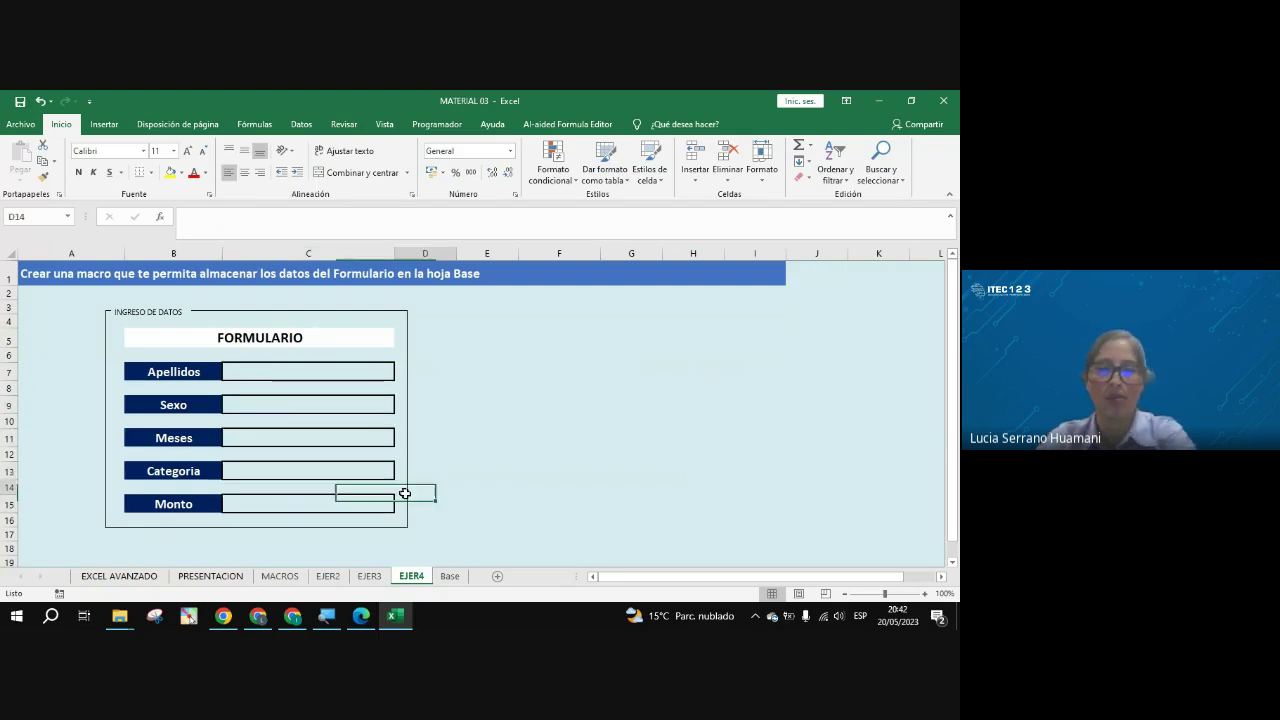
click(296, 368)
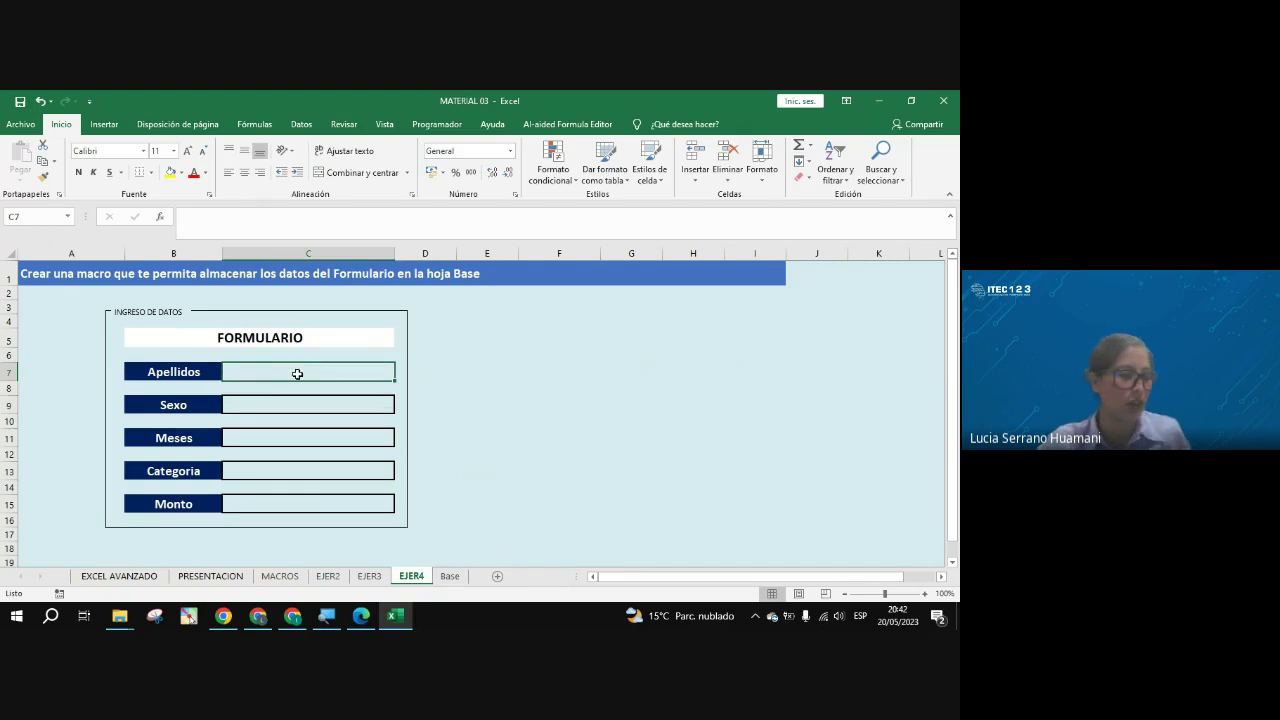
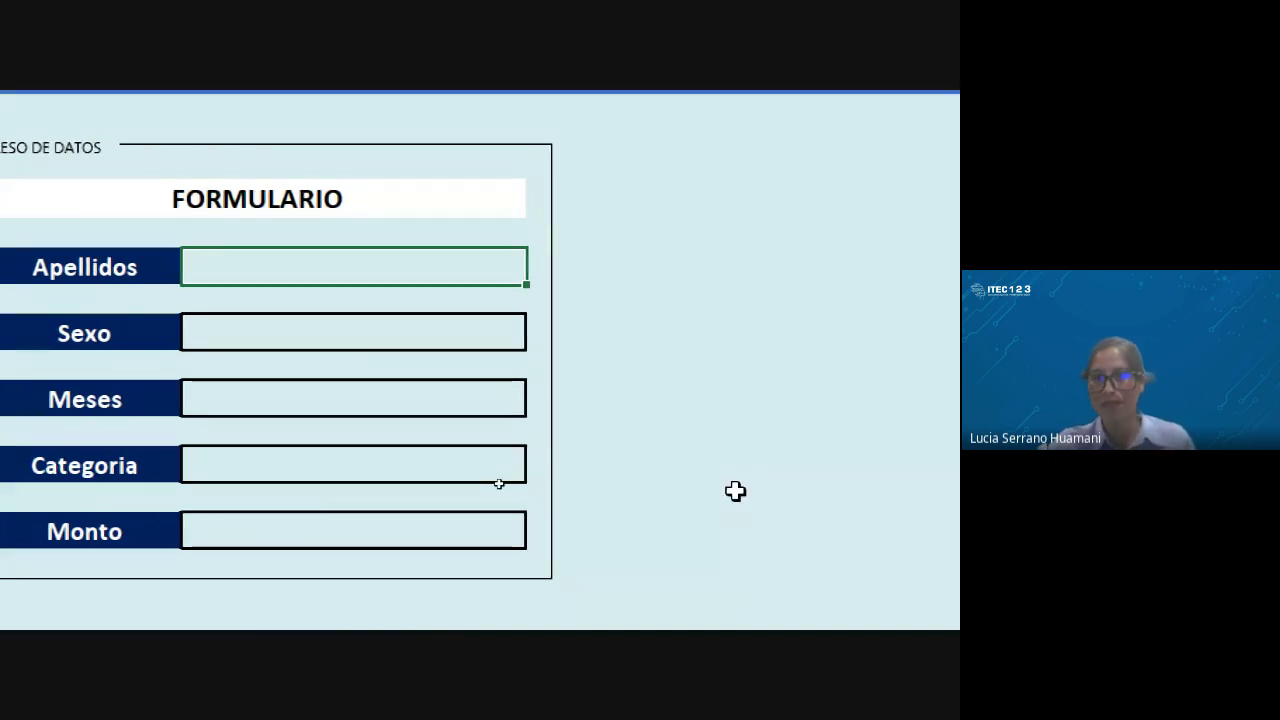
Step: Go through the EJER4 form's input cells from Sexo down and back up to Meses
click(429, 325)
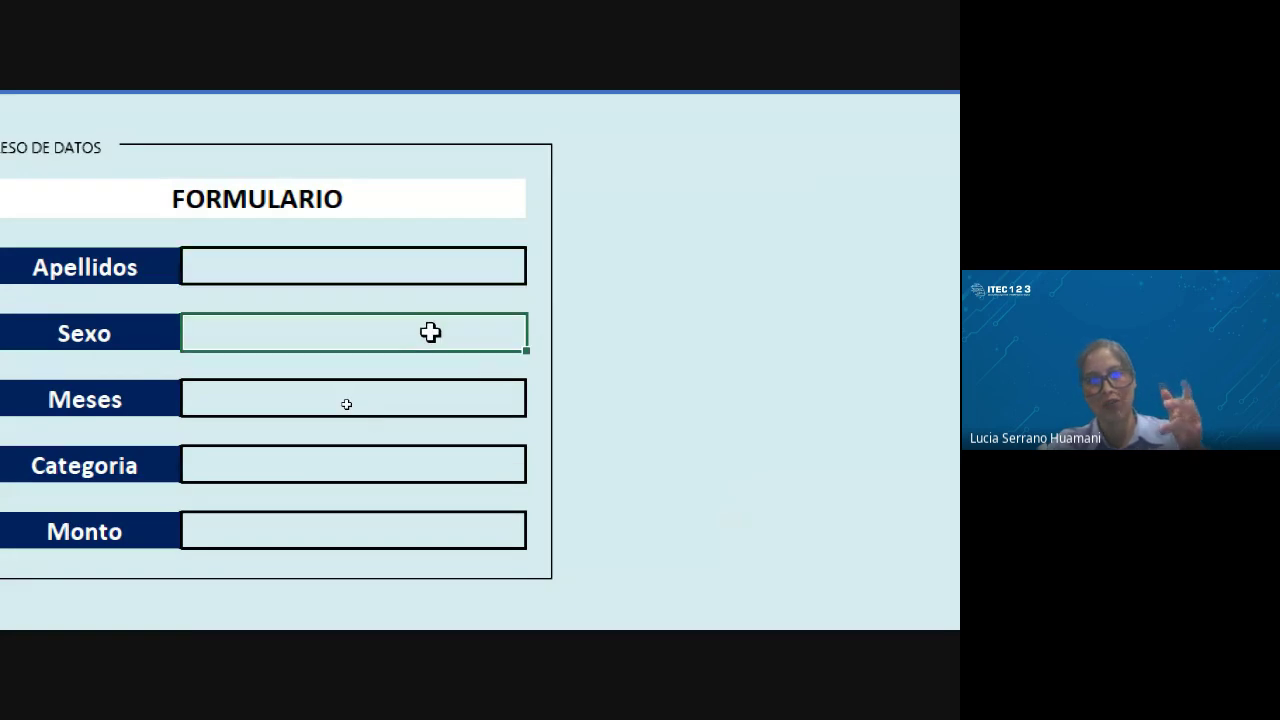
click(416, 405)
click(406, 466)
click(405, 527)
click(351, 463)
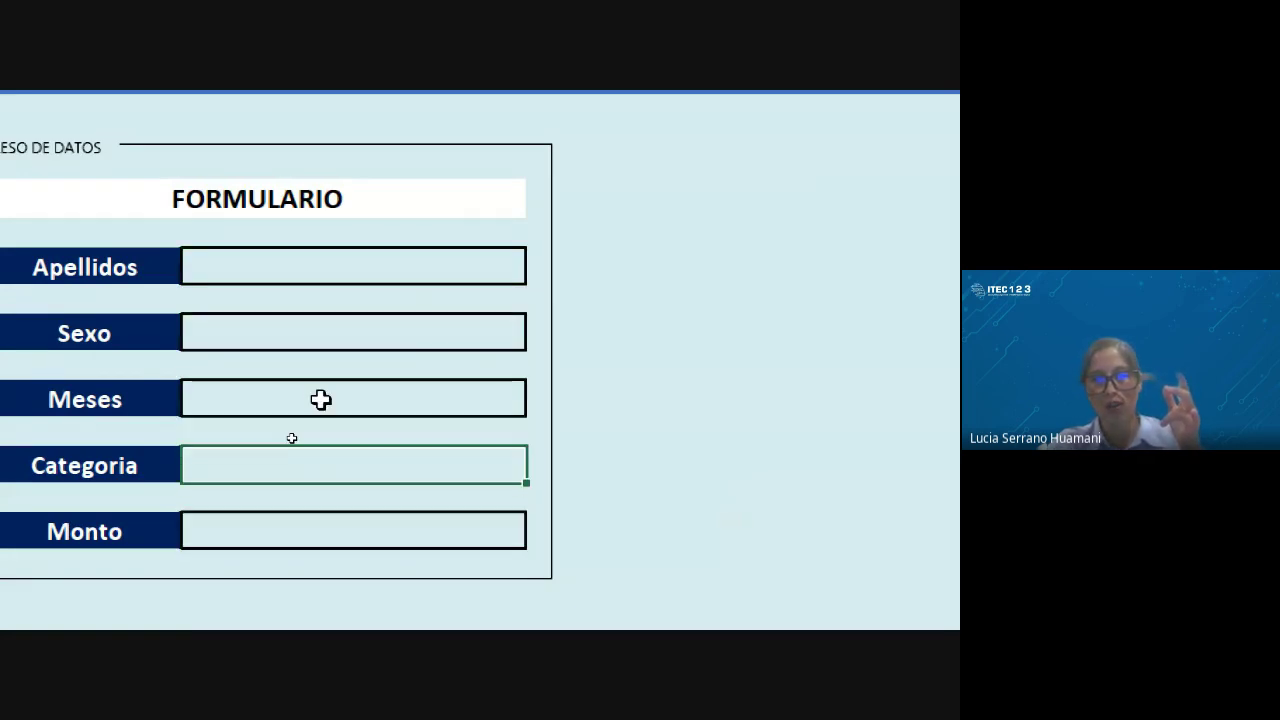
click(318, 399)
click(309, 331)
click(304, 280)
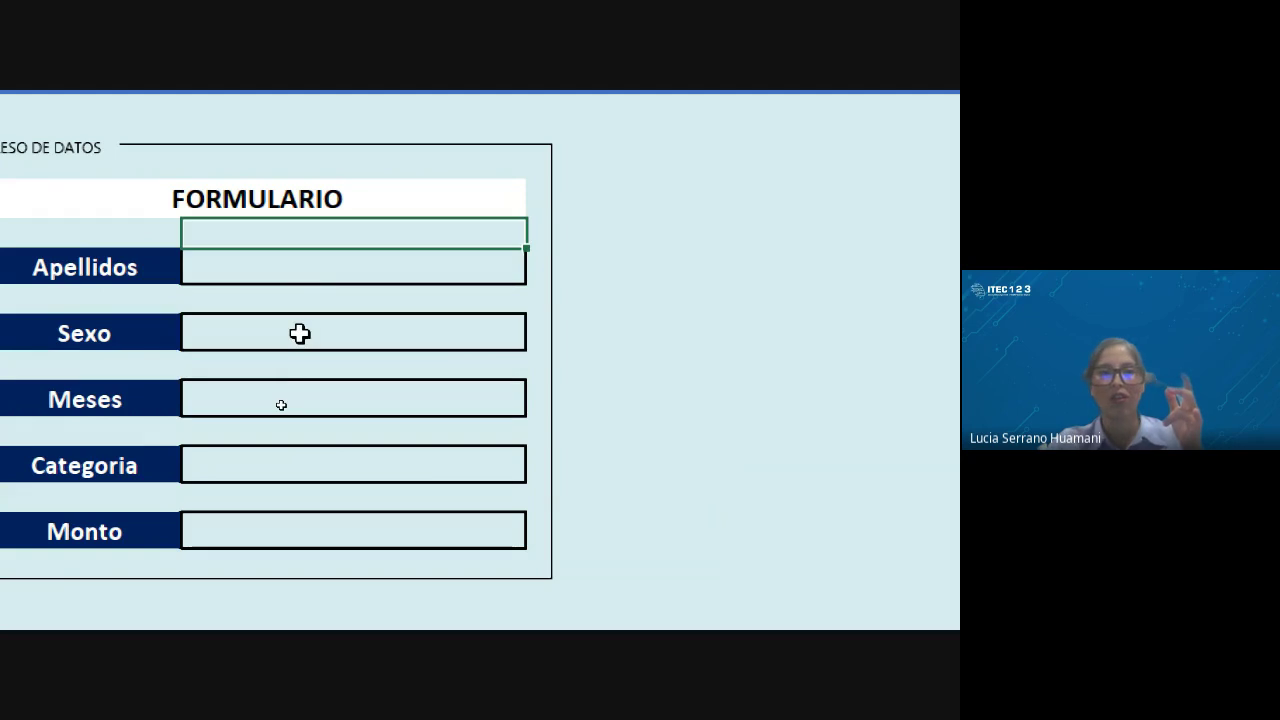
click(297, 334)
click(300, 390)
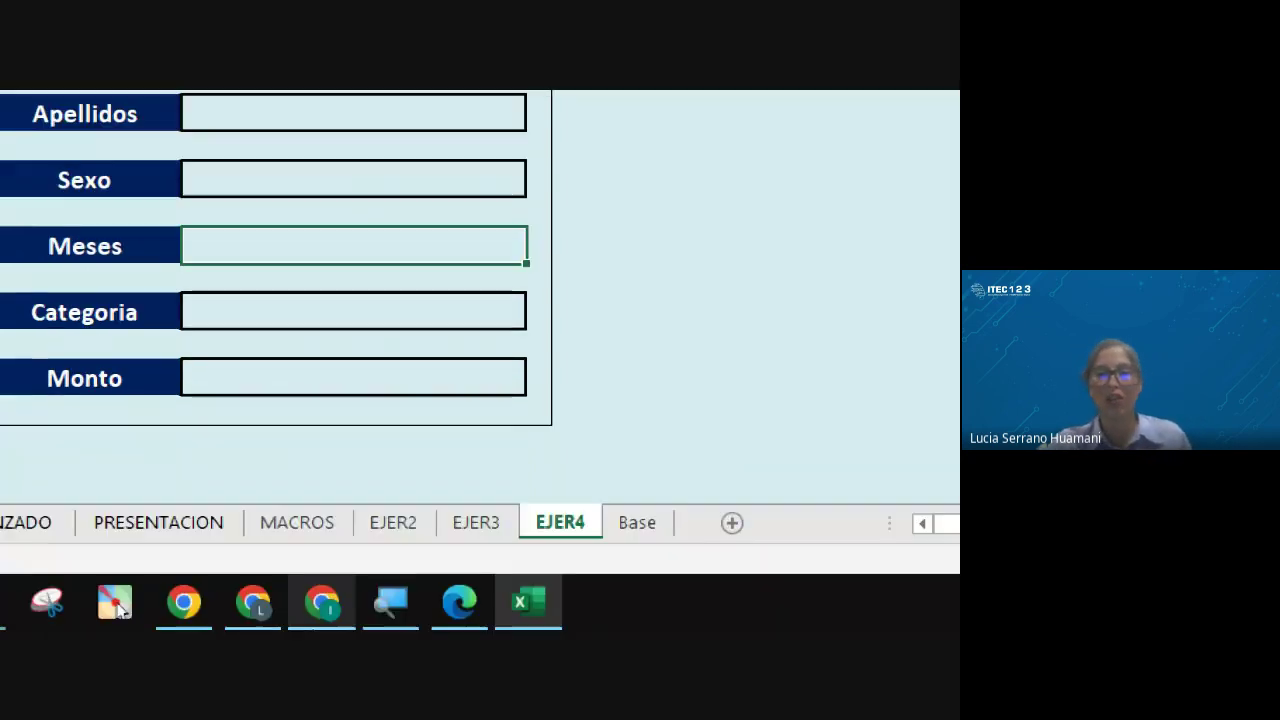
Step: Switch to the Base sheet at cell A1 and show the Programador ribbon tab
click(620, 525)
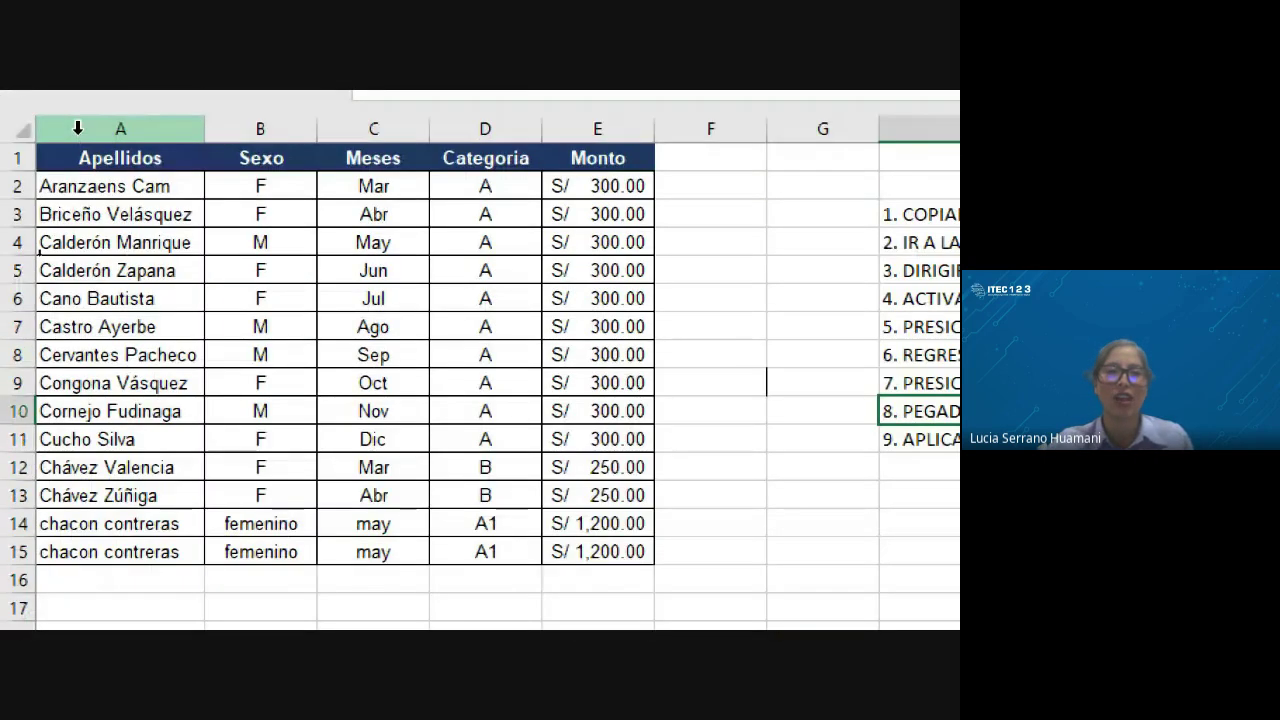
click(120, 160)
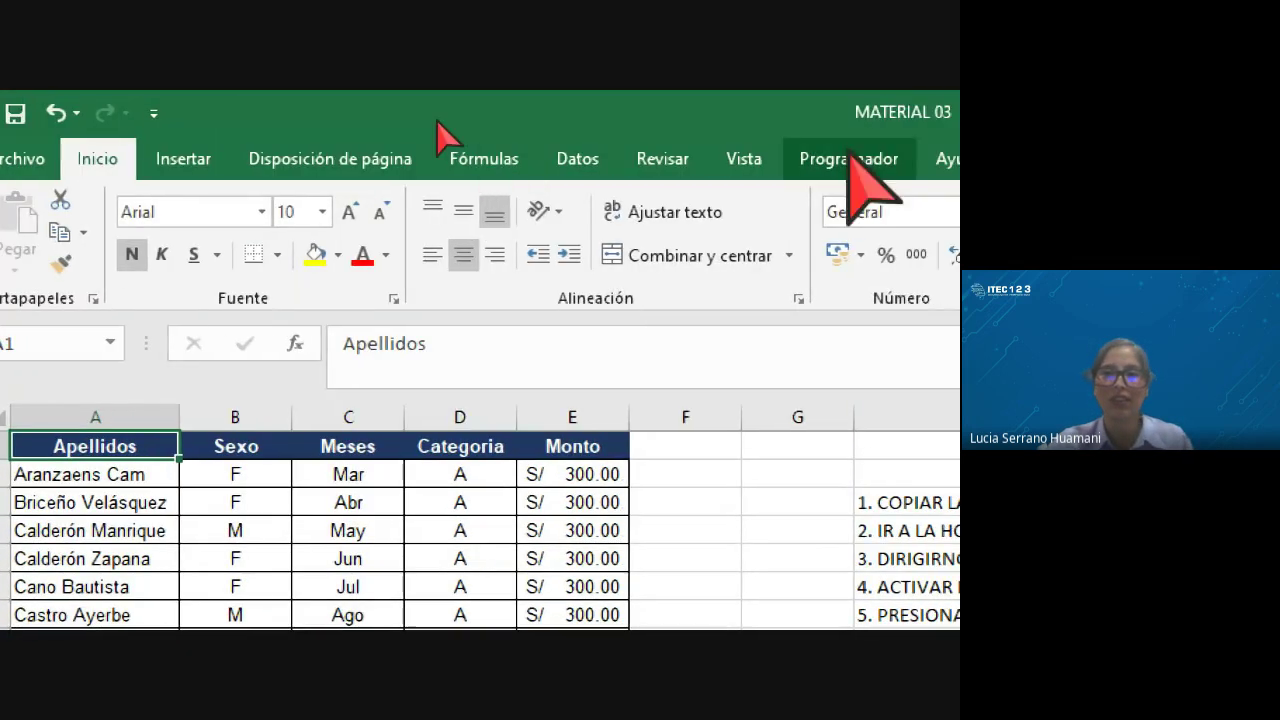
click(848, 158)
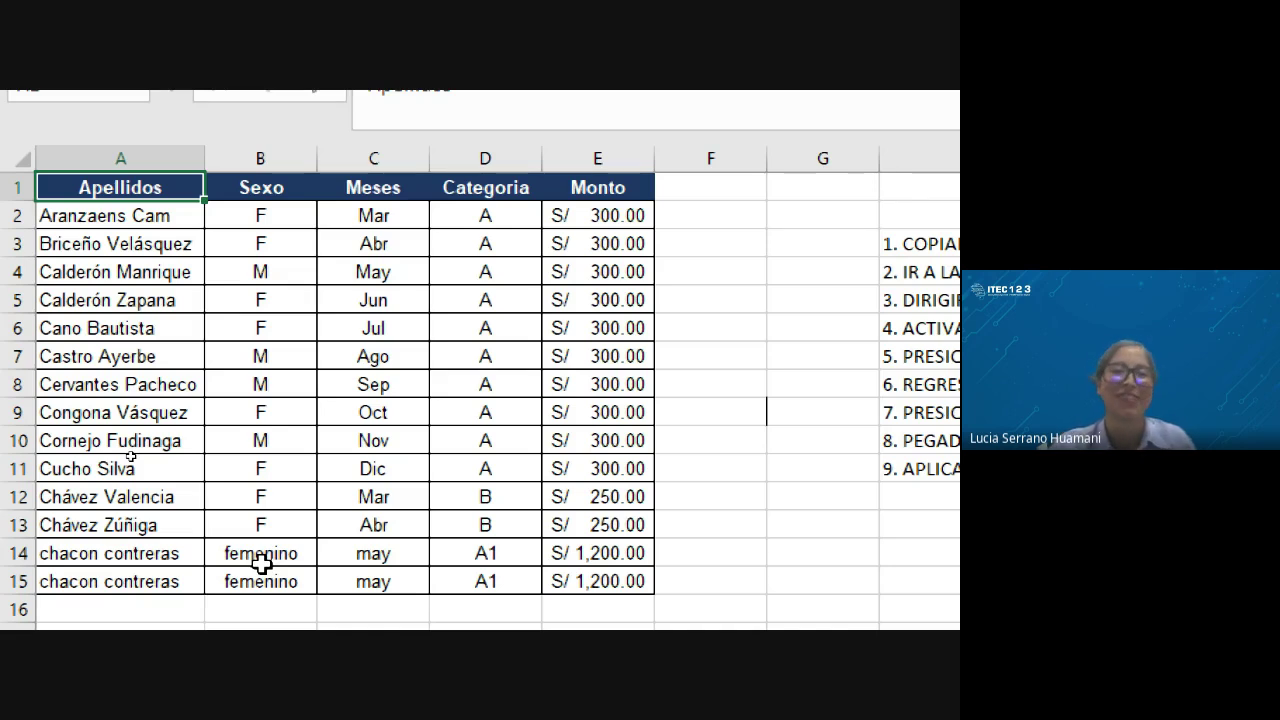
Step: From the Apellidos cell on EJER4, start recording a macro named REGISTRO in this workbook
key(ctrl+Page_Up)
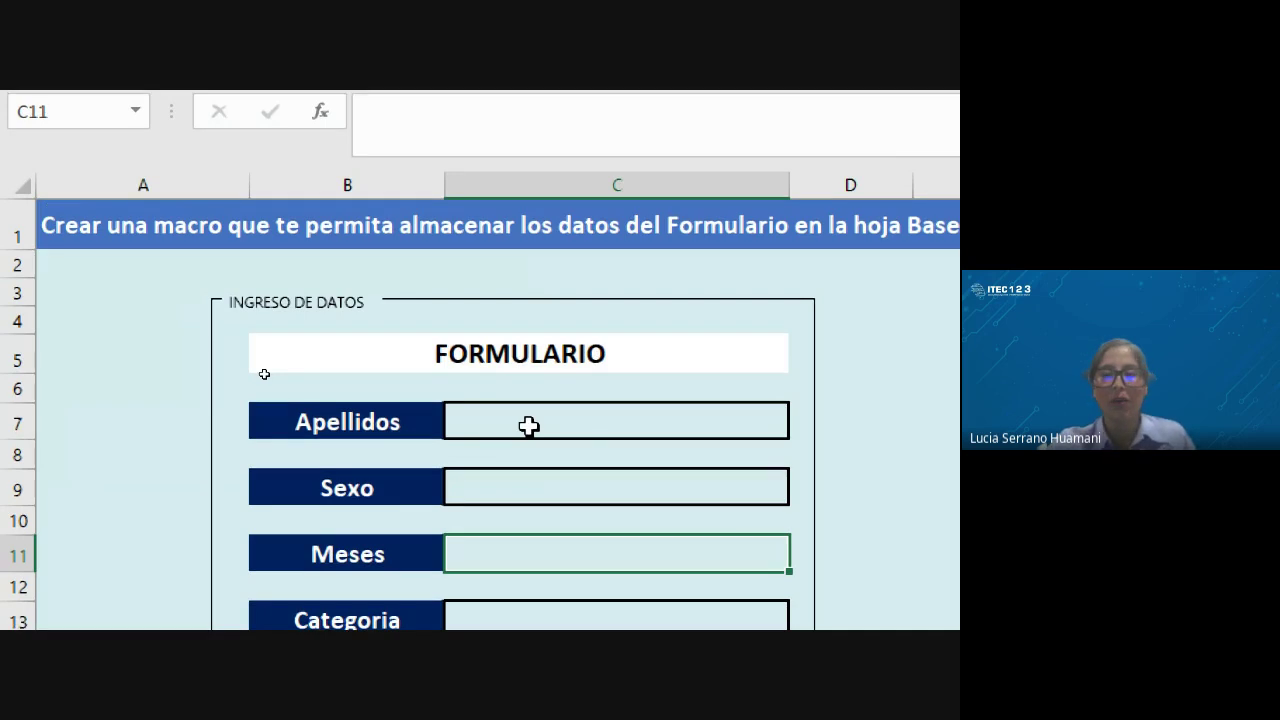
click(598, 437)
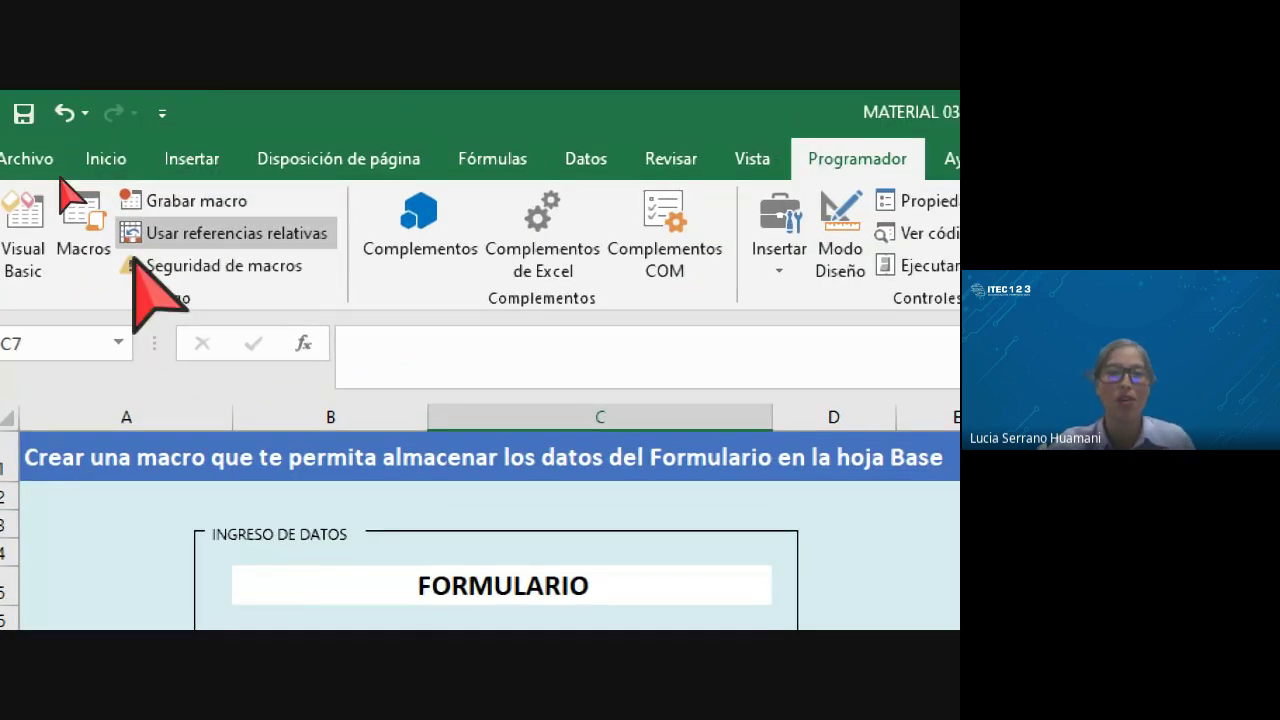
click(185, 201)
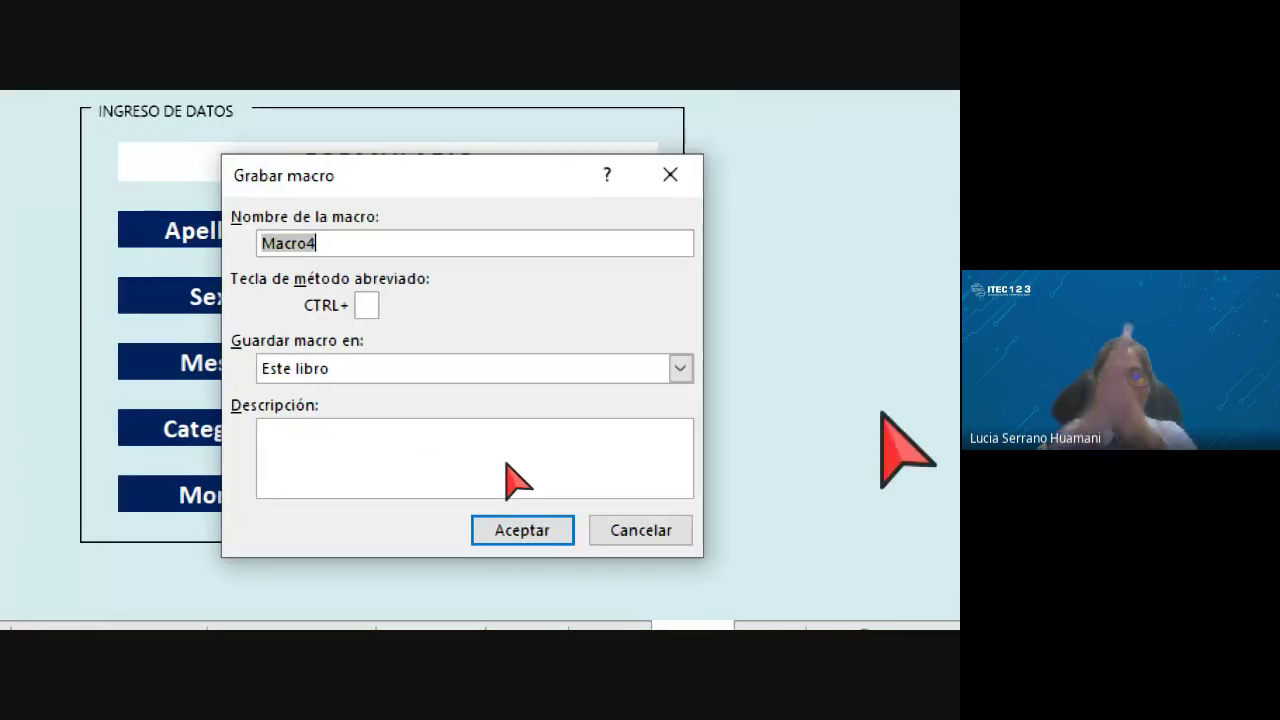
text(REGI)
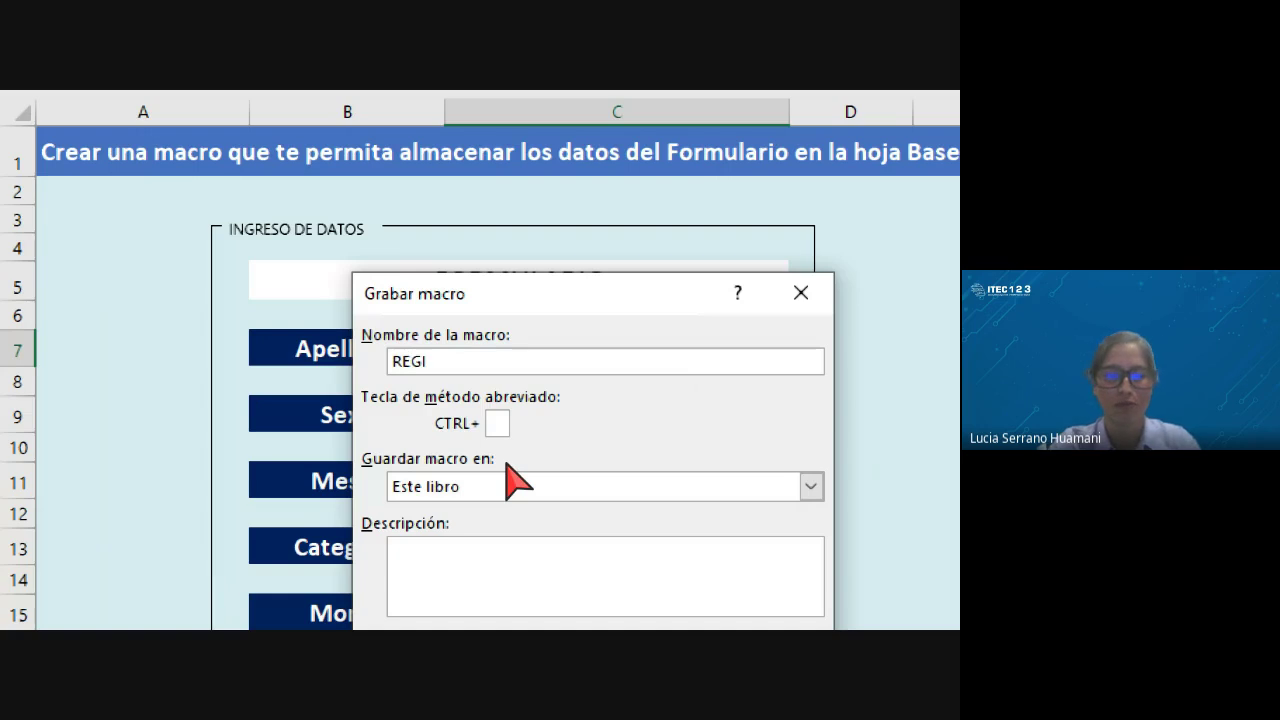
text(STRO)
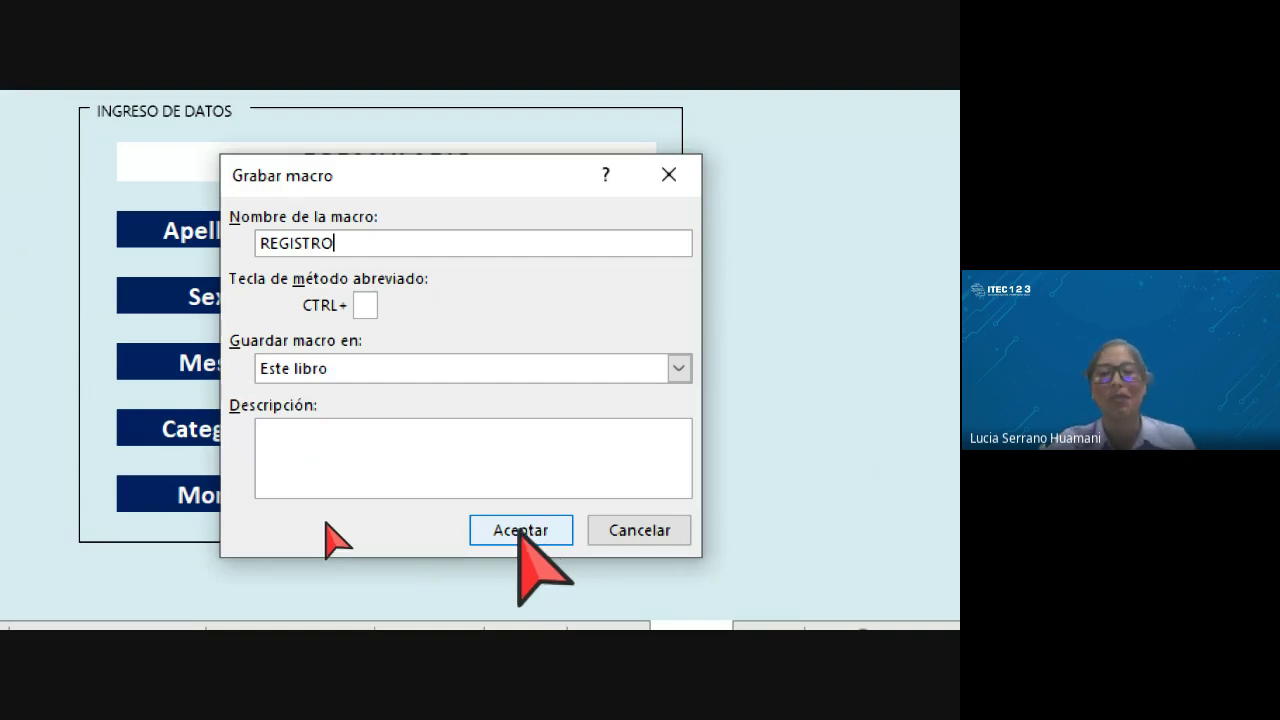
click(519, 531)
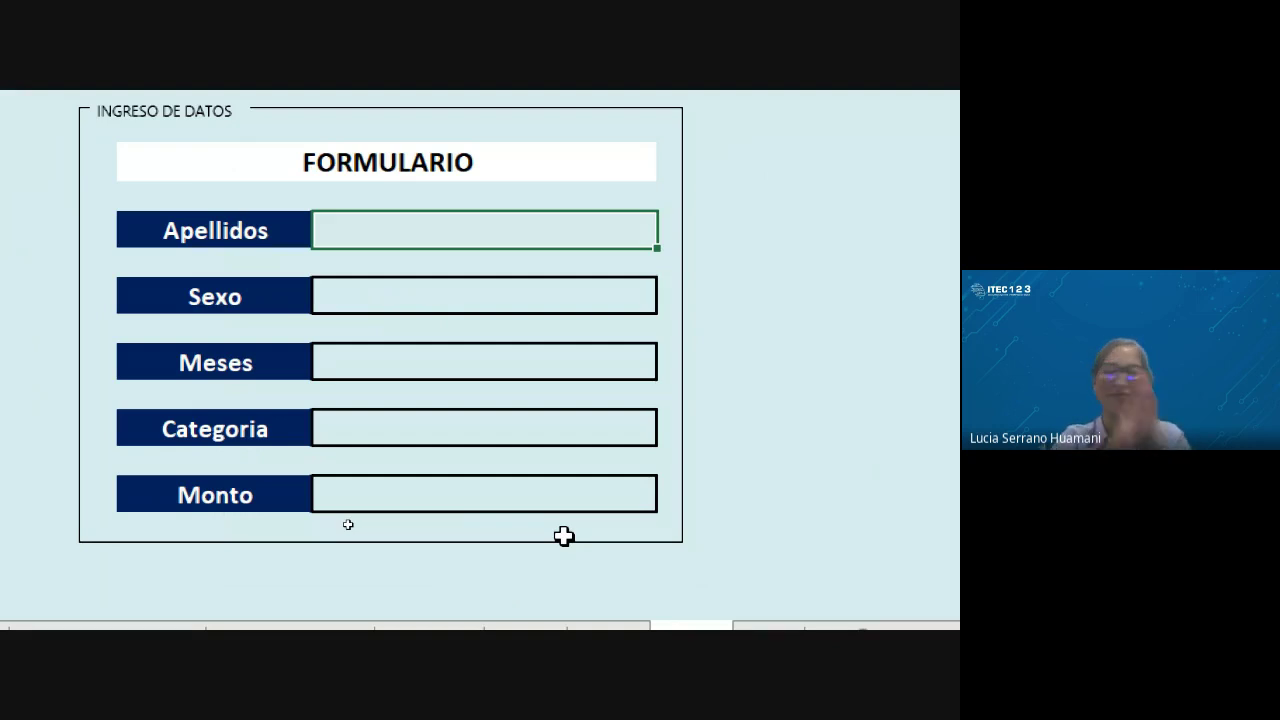
Step: Select and copy the Apellidos, Sexo, Meses, Categoria and Monto form cells
scroll(540, 400, right, 1)
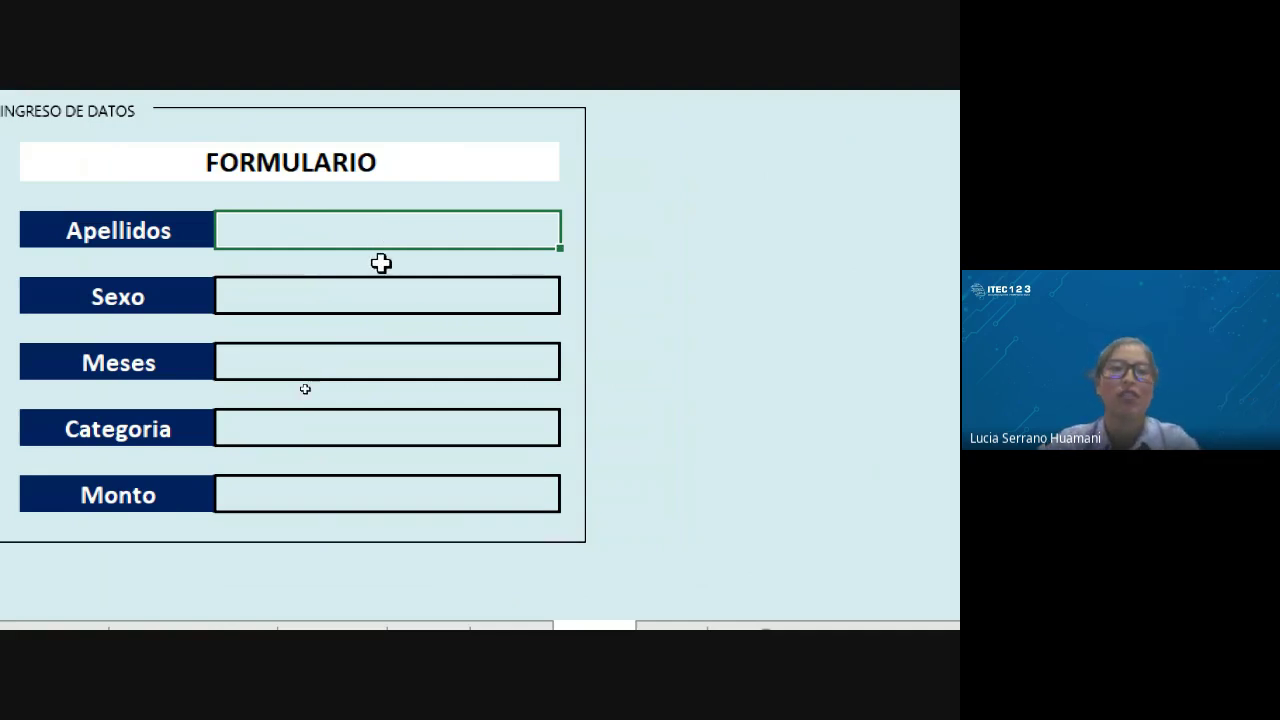
ctrl+click(356, 296)
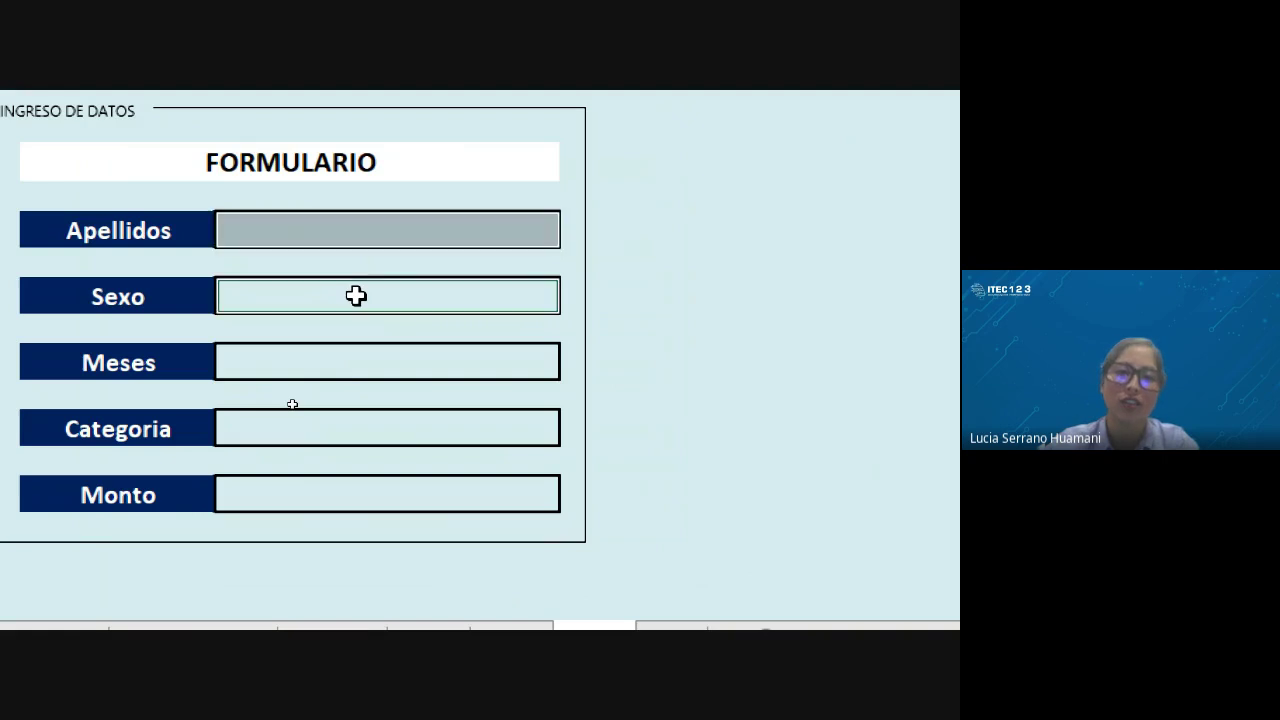
ctrl+click(309, 362)
ctrl+click(315, 430)
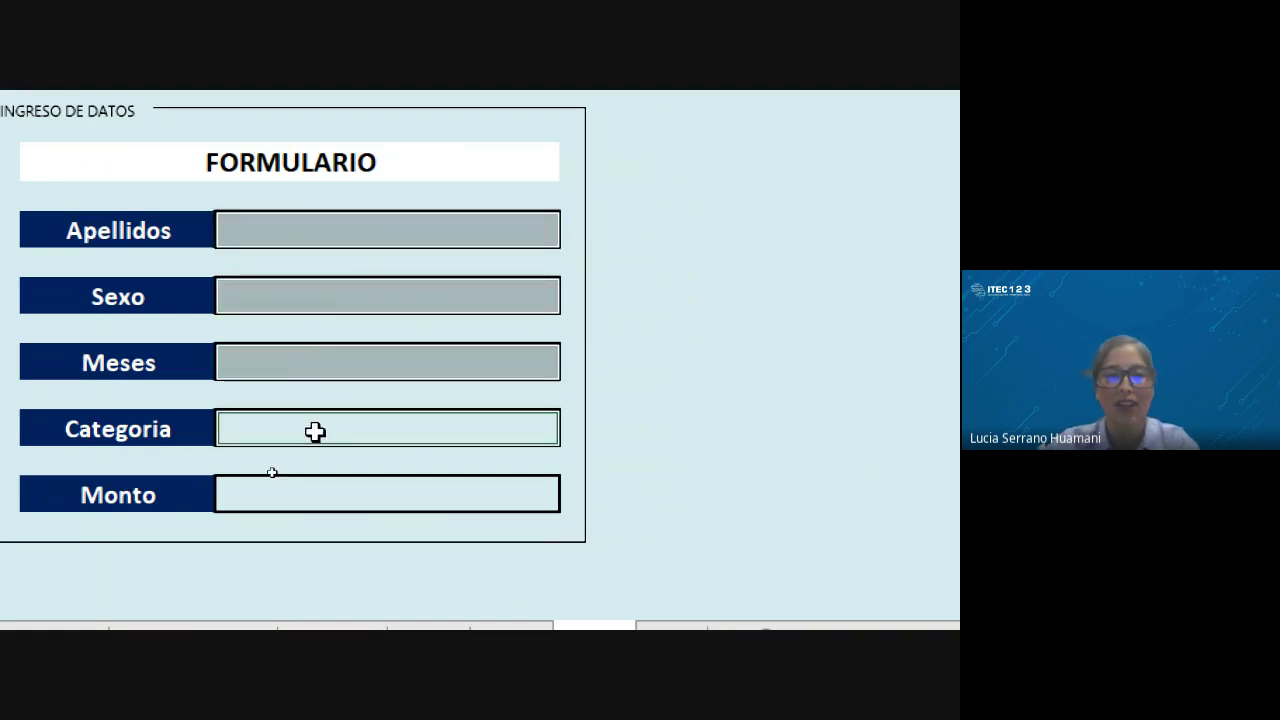
ctrl+click(316, 491)
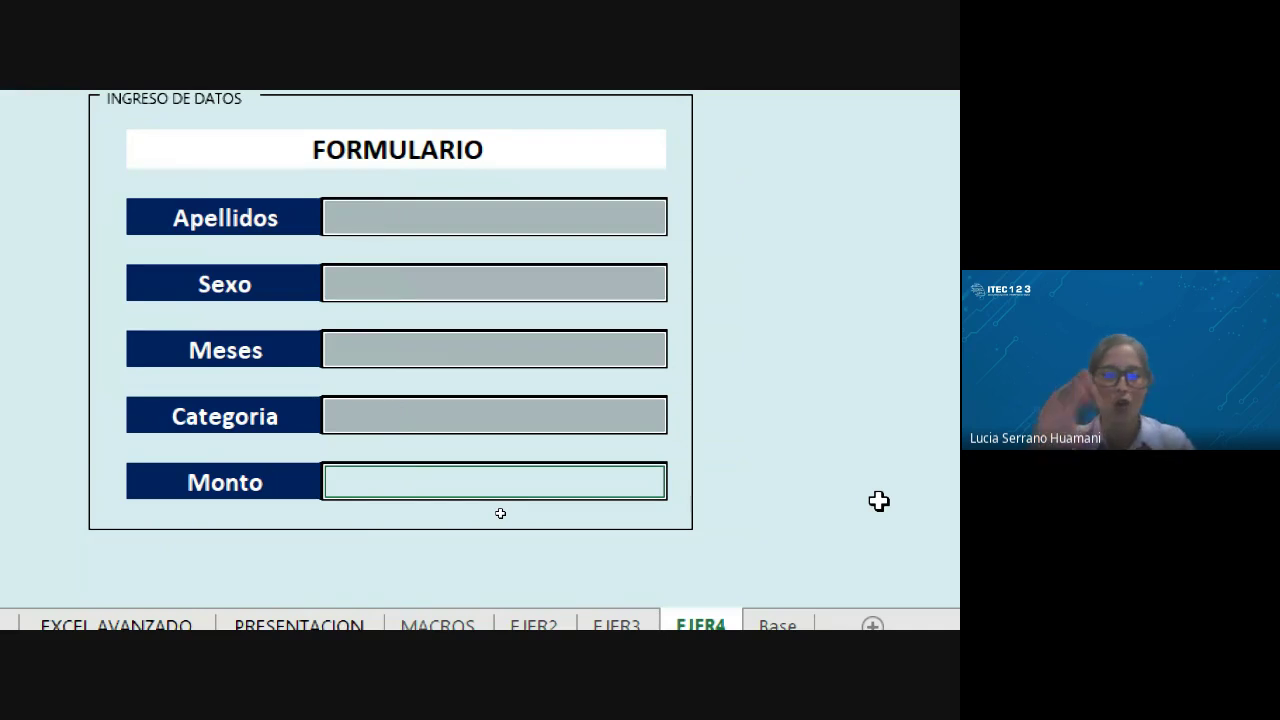
key(ctrl+c)
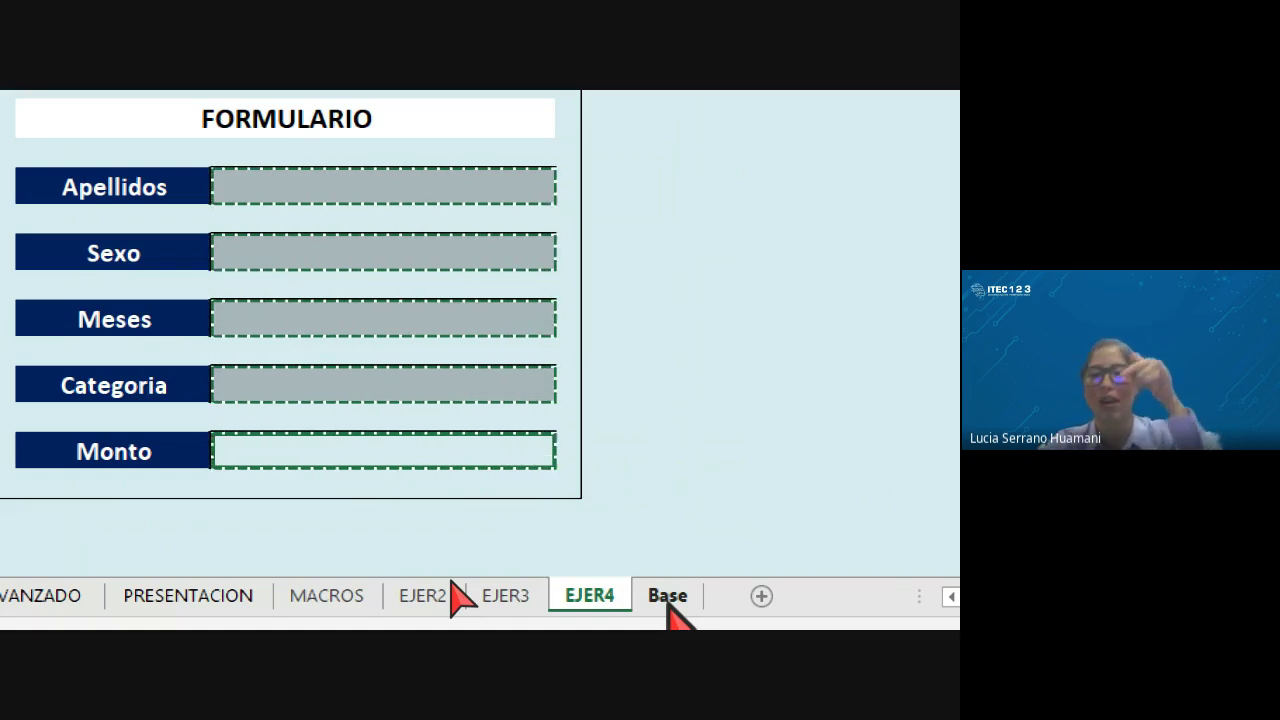
Step: Switch to the Base sheet and turn on Usar referencias relativas for the recording
click(668, 606)
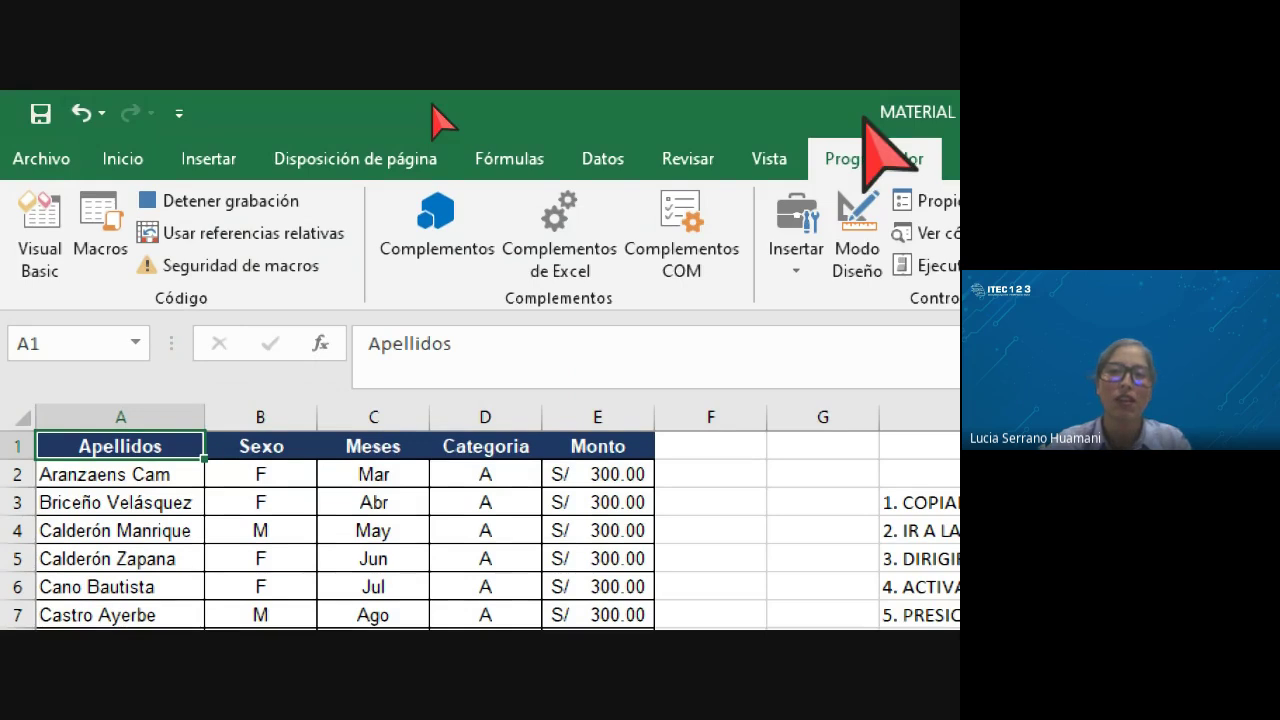
click(285, 235)
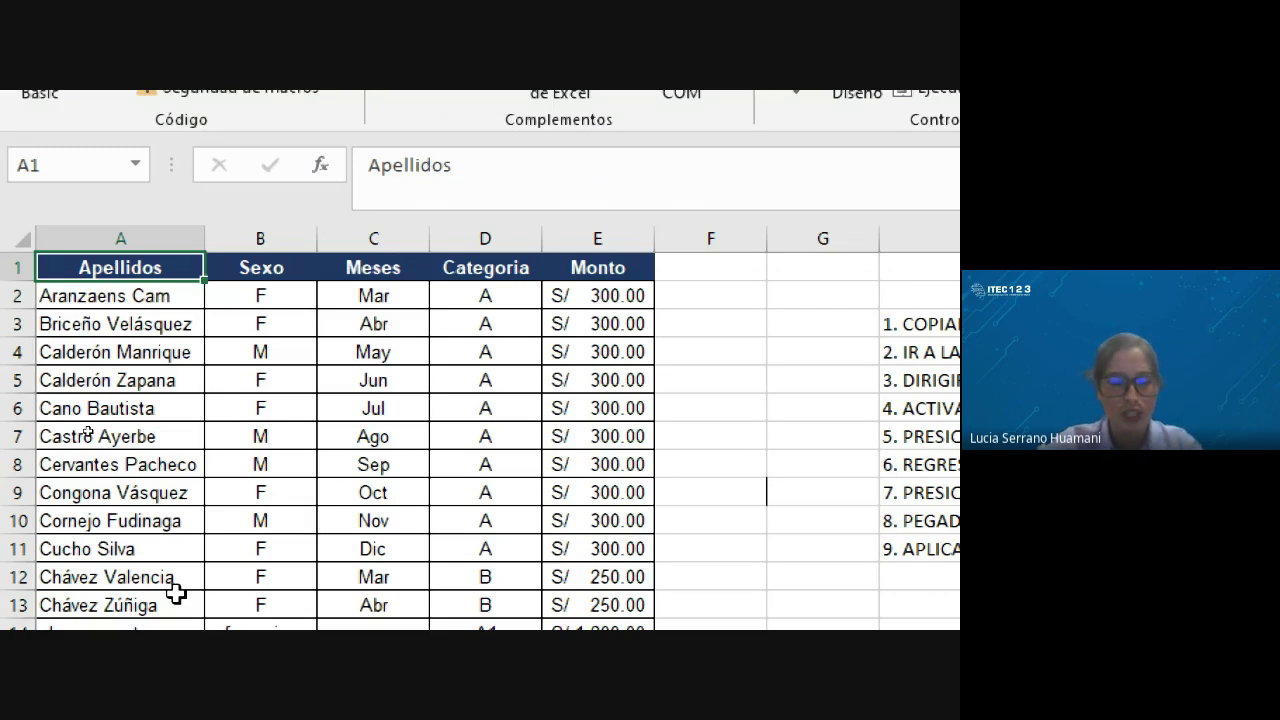
Step: Move from the last filled row 15 of the Base data to empty cell A16
key(ctrl+Down)
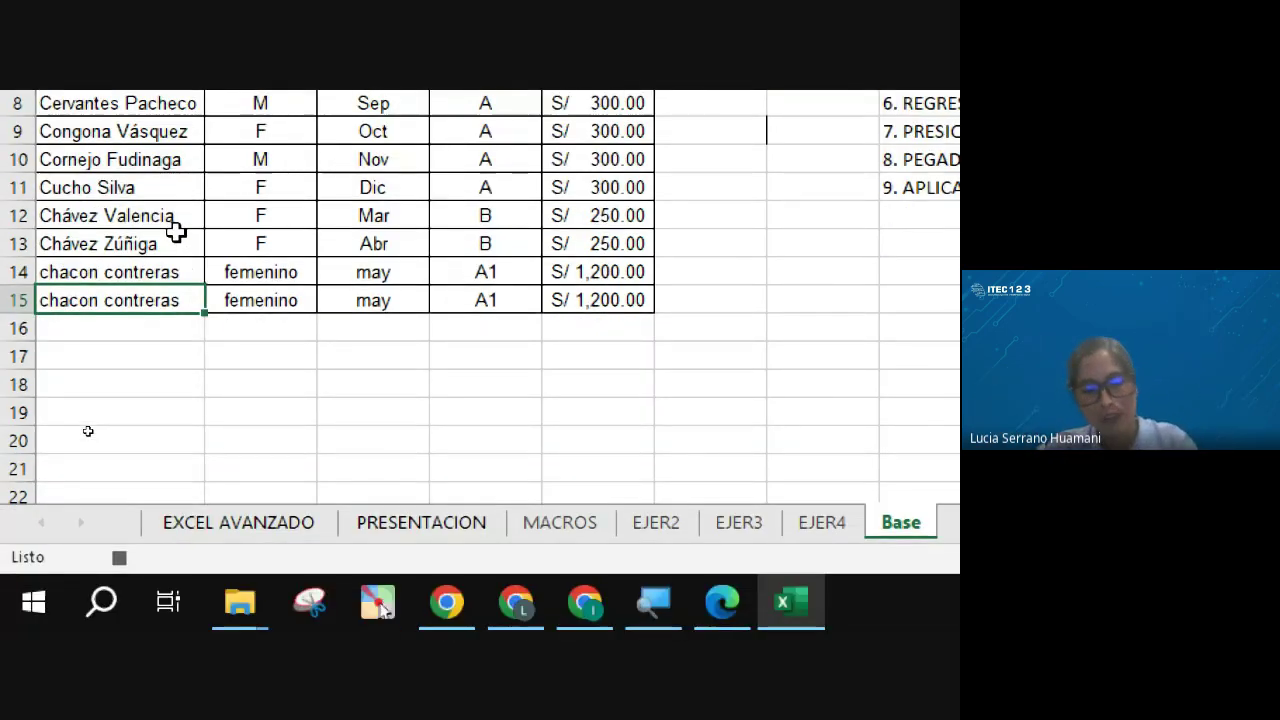
key(ctrl+Down)
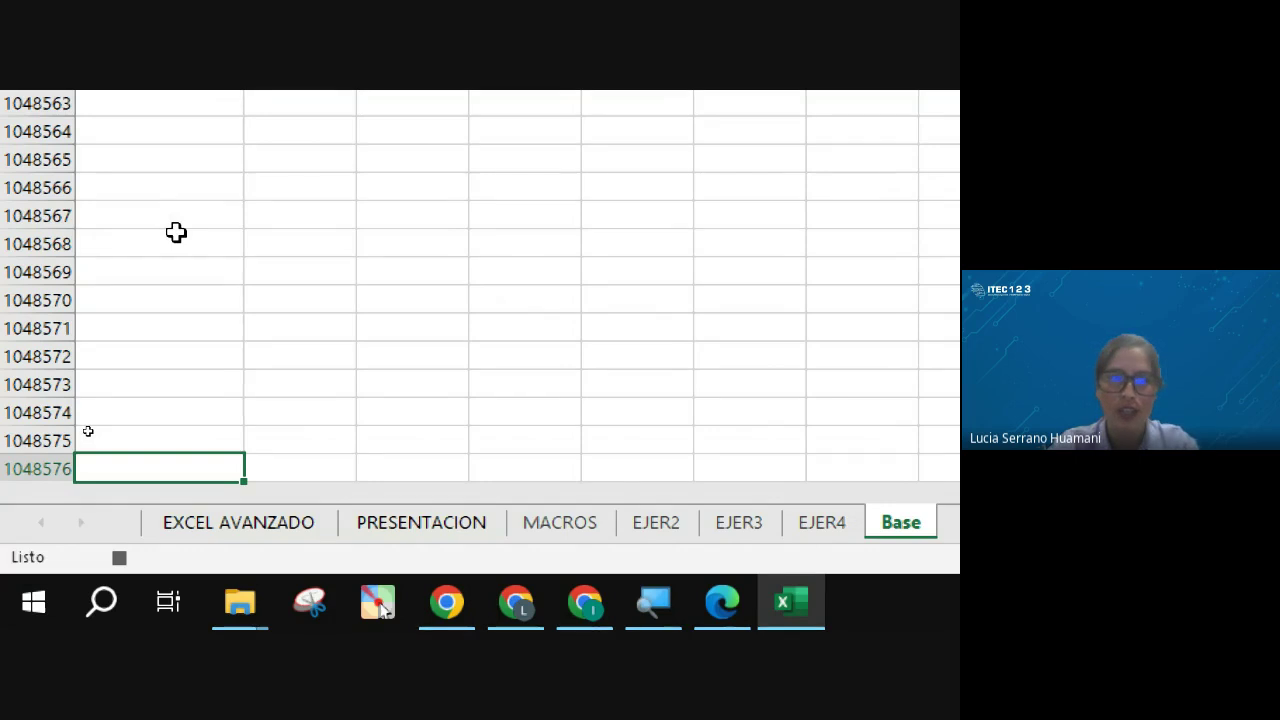
key(ctrl+Up)
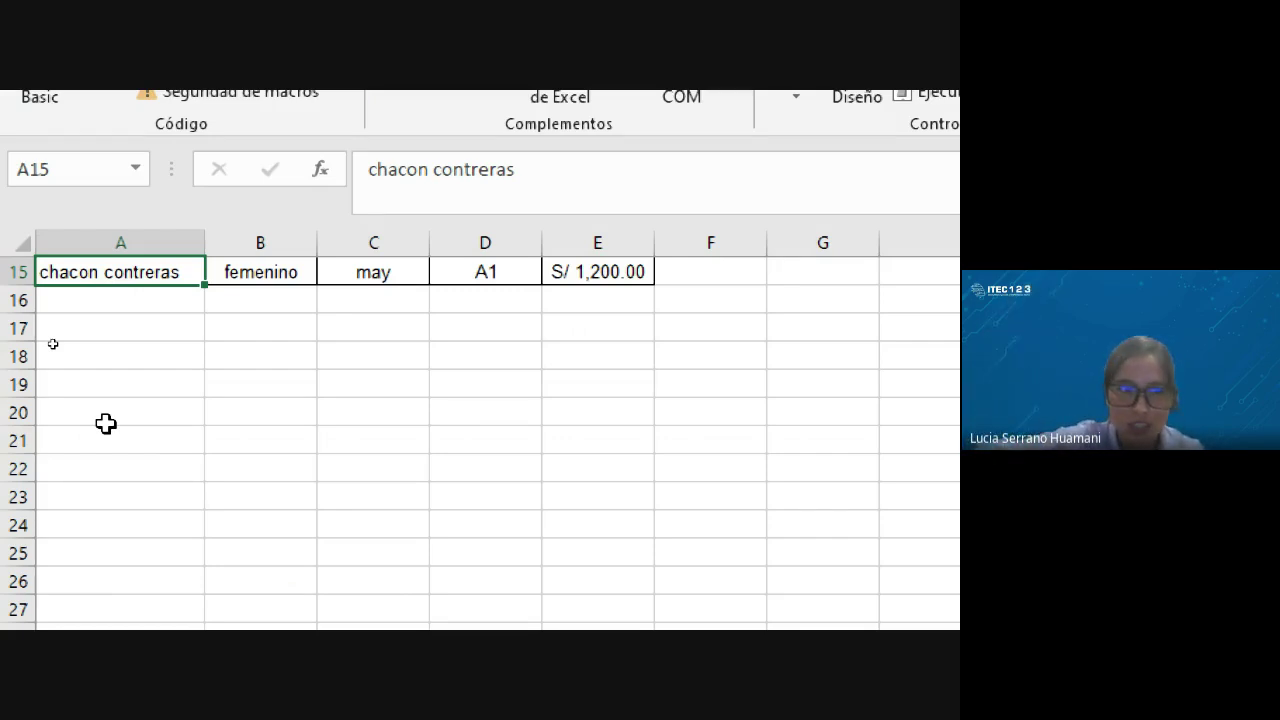
key(Return)
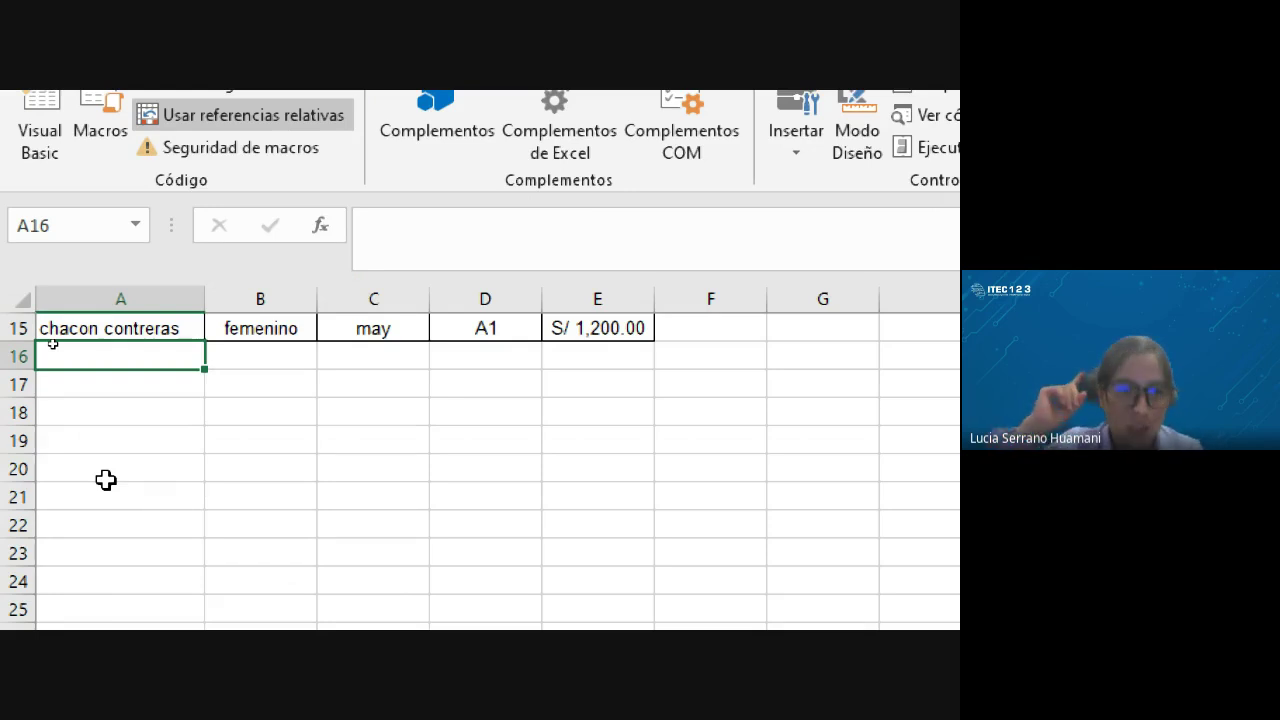
Step: Paste the copied form cells into A16 using the Transponer paste option
right_click(80, 360)
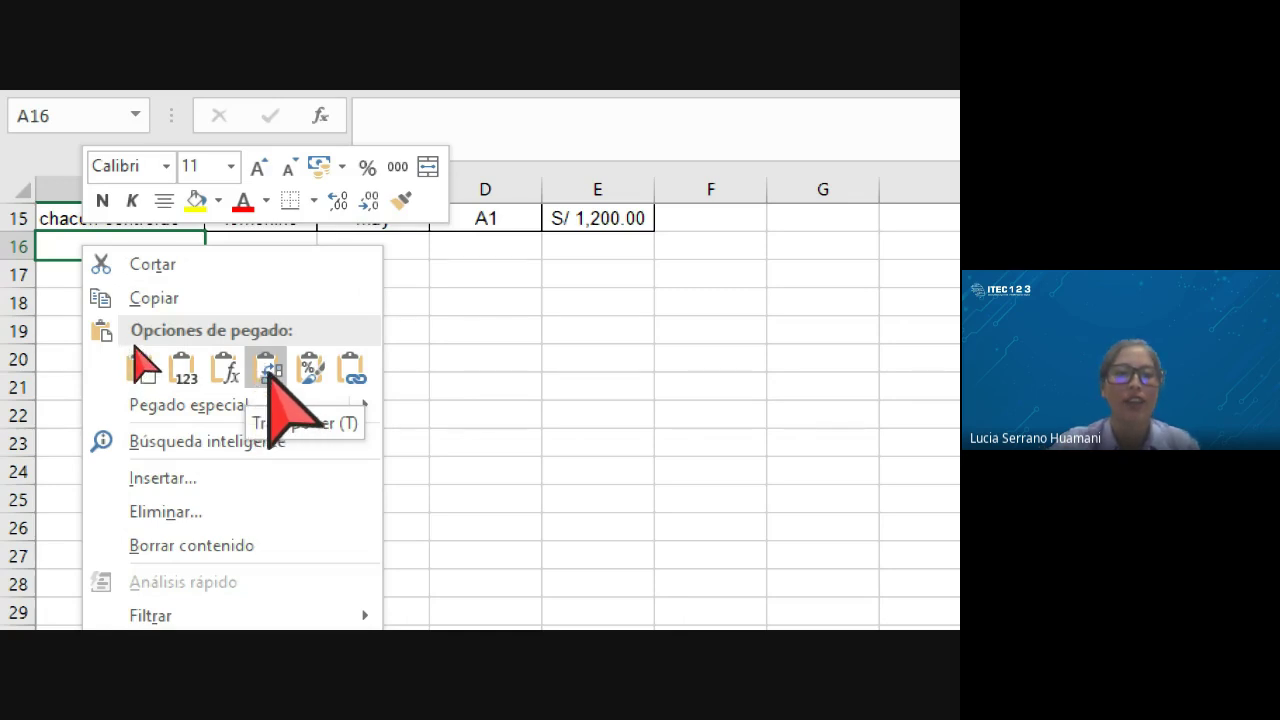
click(266, 370)
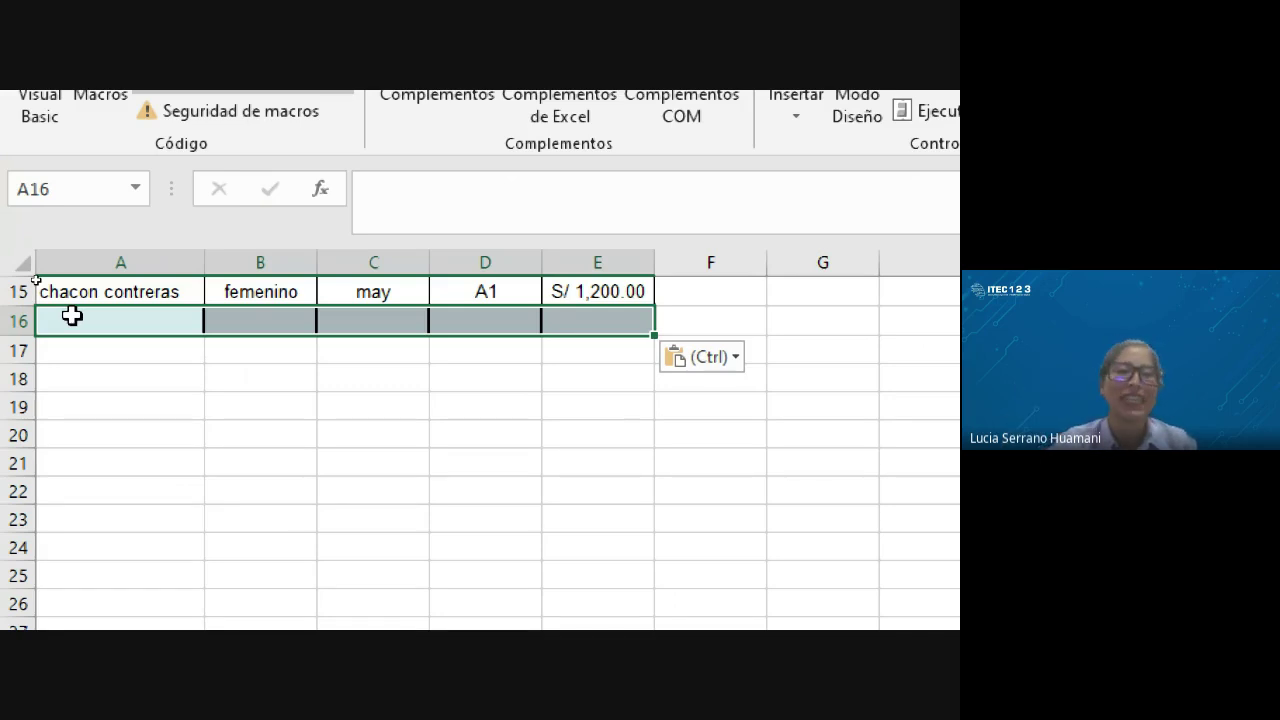
Step: Copy row 15's grey fill and borders onto row 16 with Copiar formato
click(8, 291)
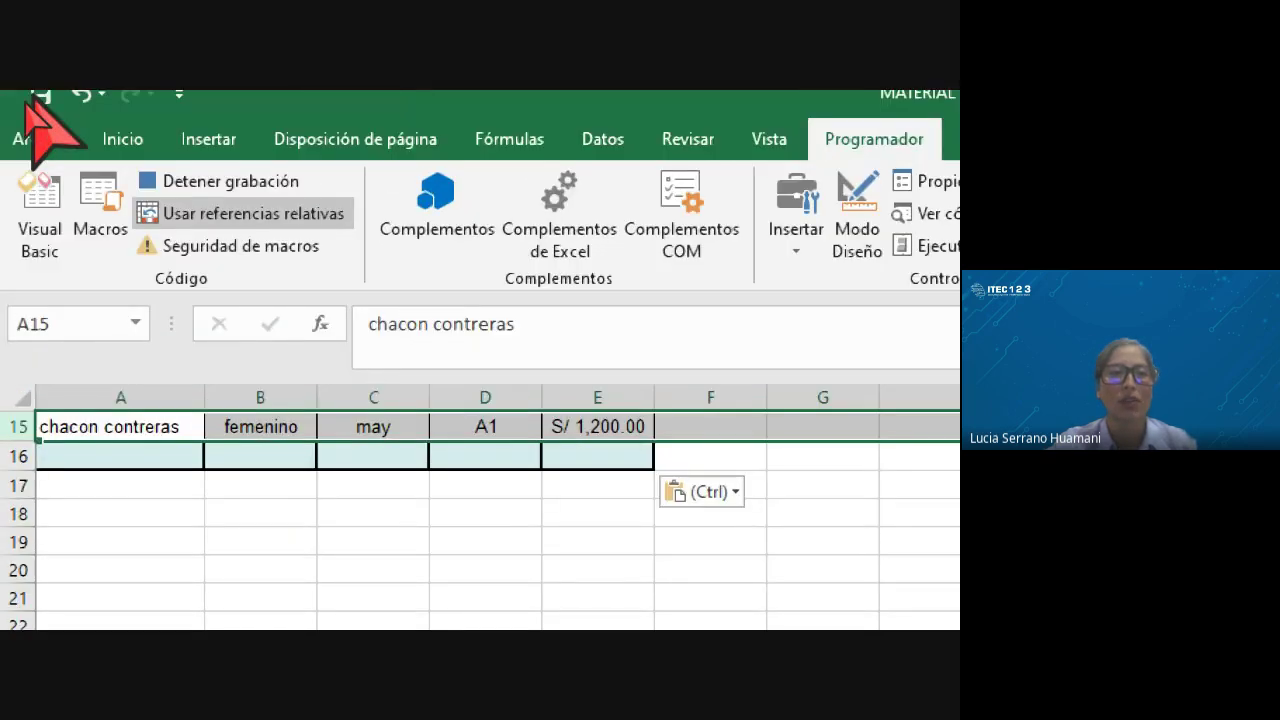
click(120, 139)
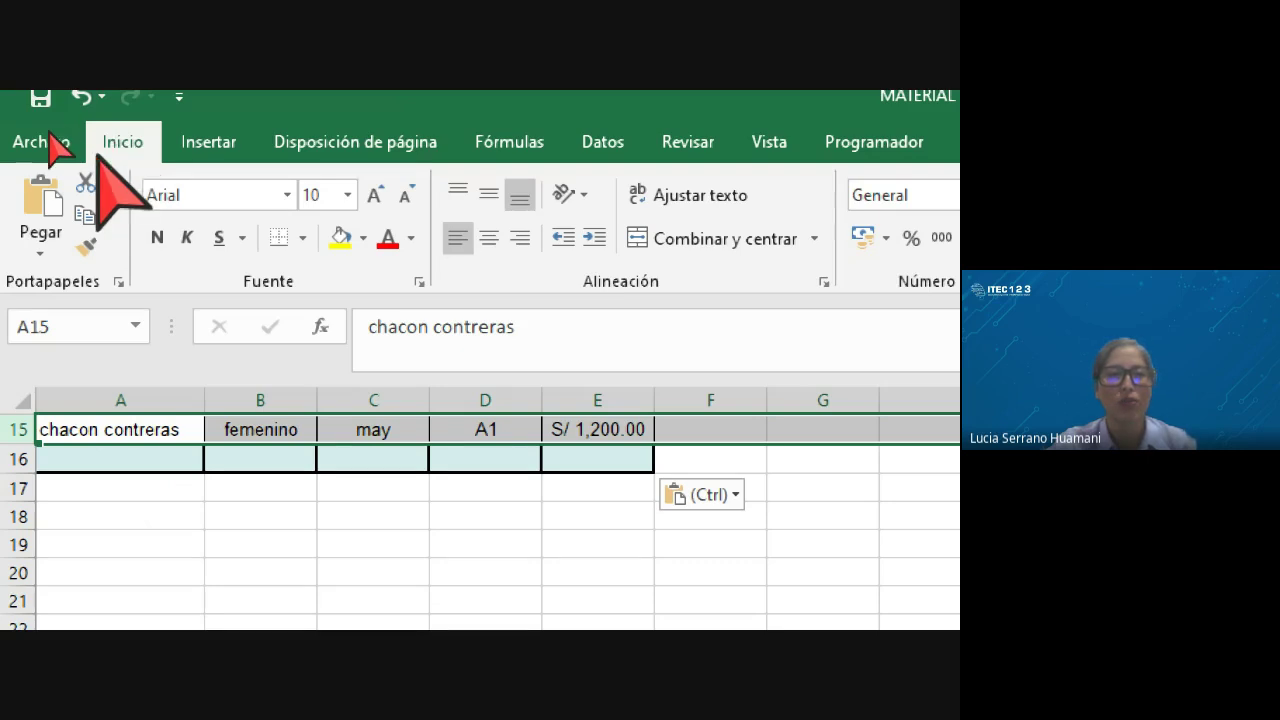
click(88, 246)
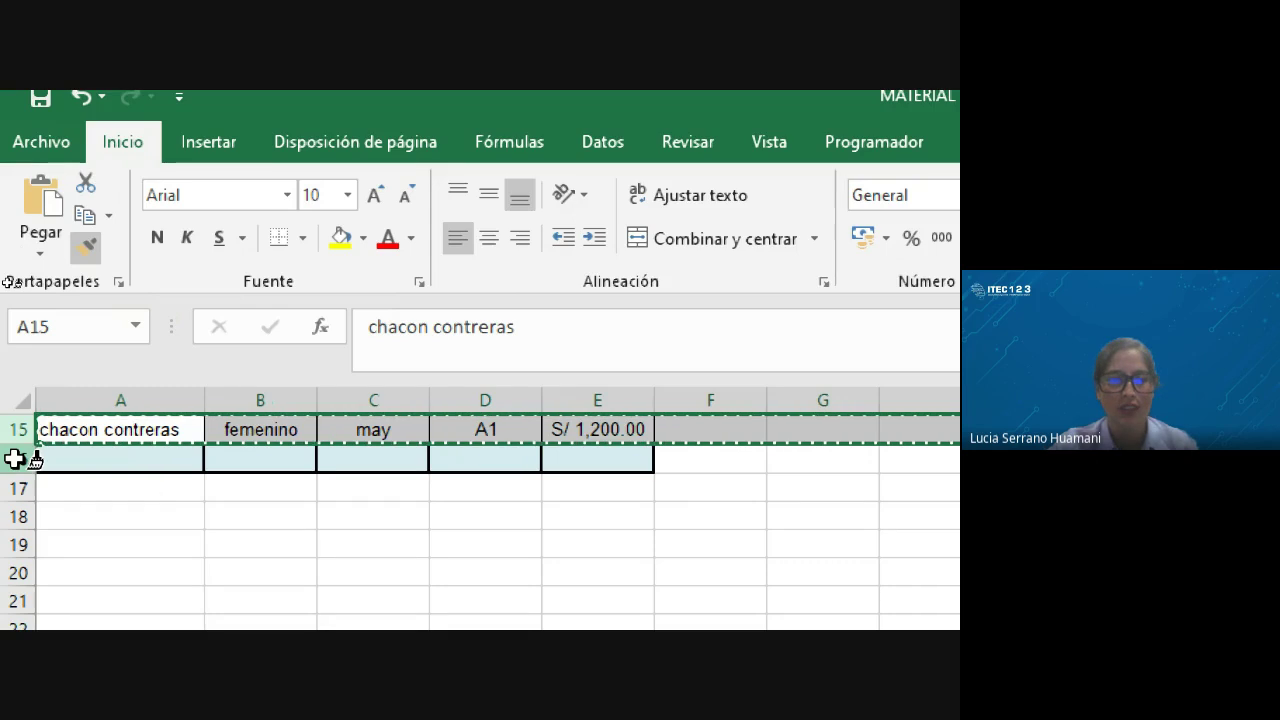
click(15, 458)
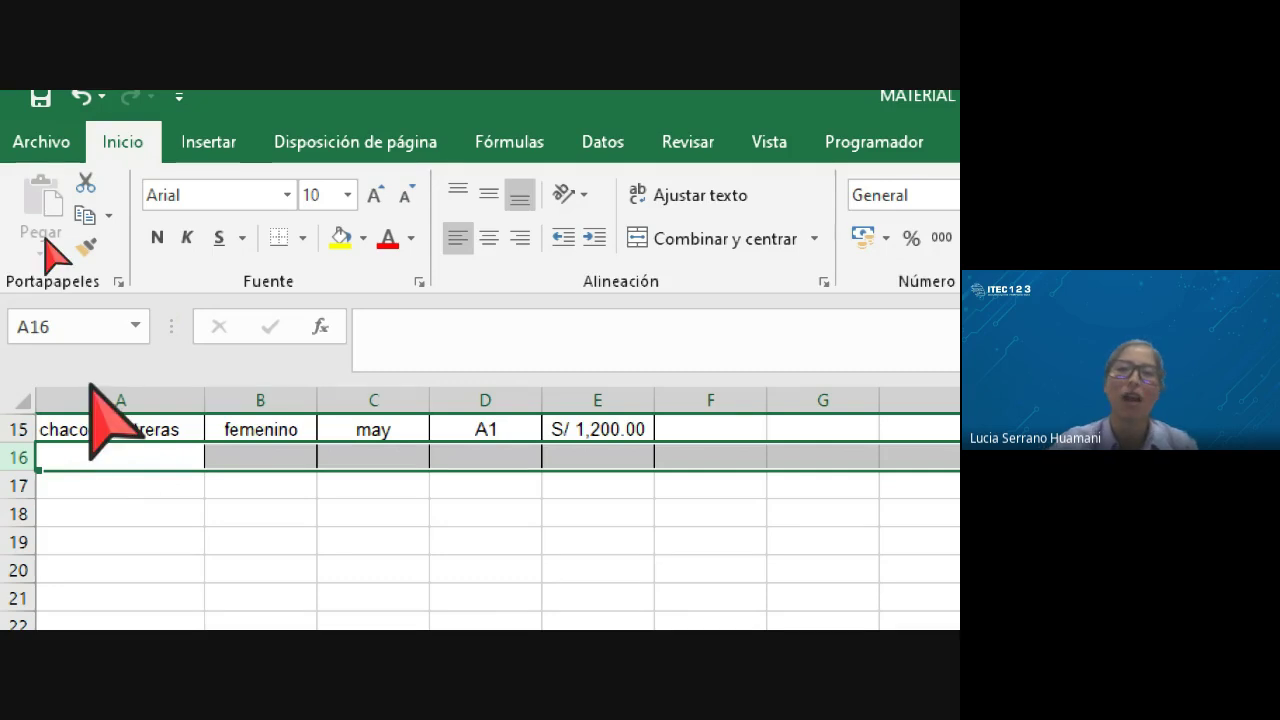
Step: Stop the REGISTRO macro recording and check cells A16 to E16
click(868, 158)
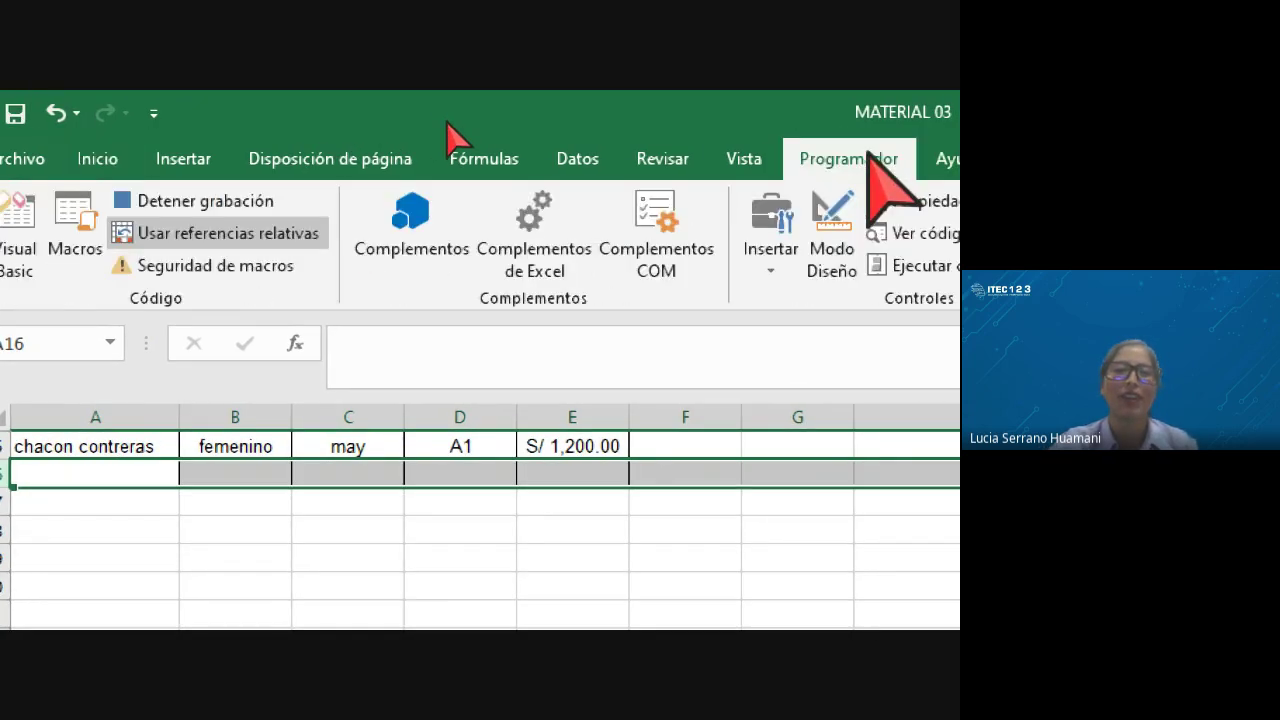
click(214, 200)
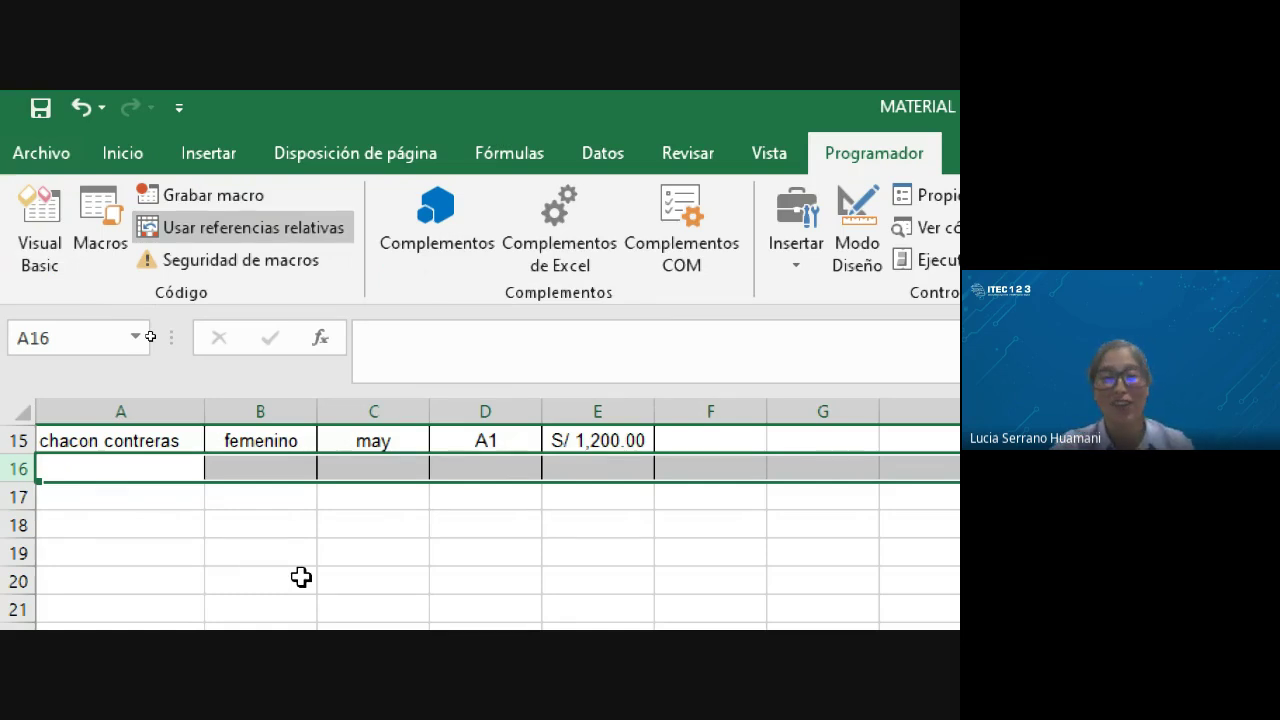
click(364, 496)
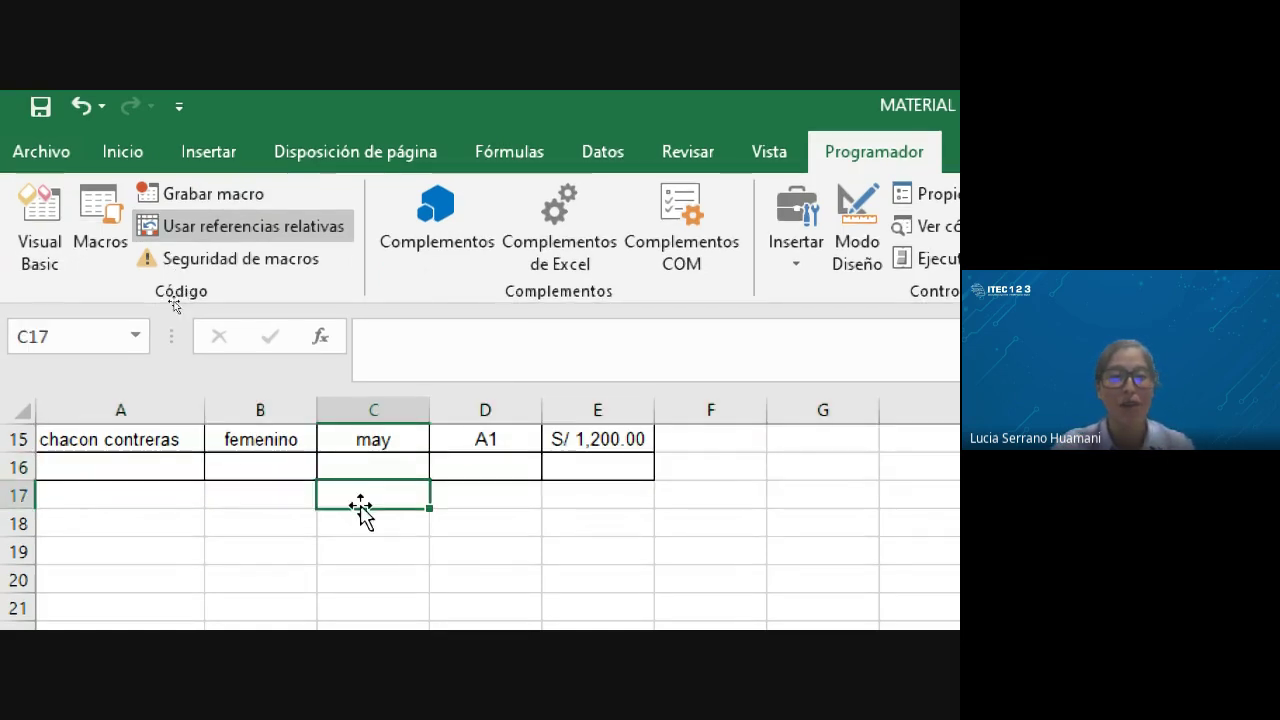
click(126, 466)
click(642, 469)
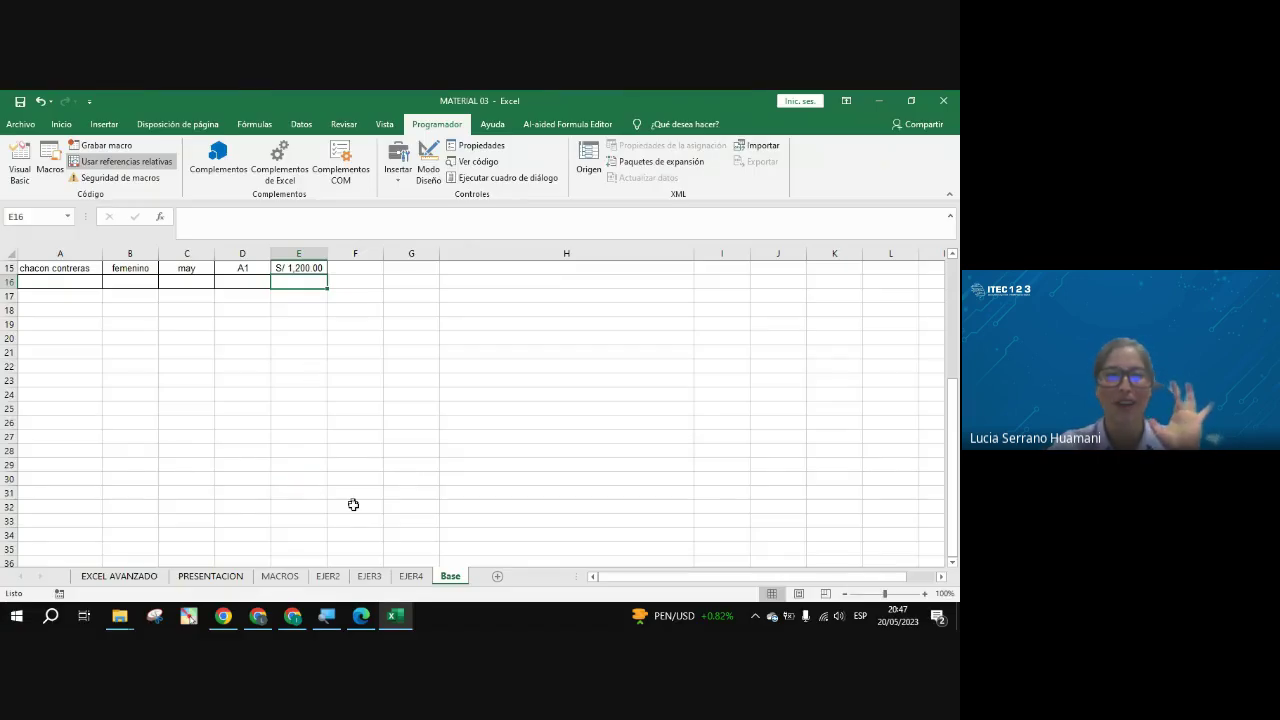
Step: Return to the EJER4 sheet and select cell E5 beside the form
click(407, 578)
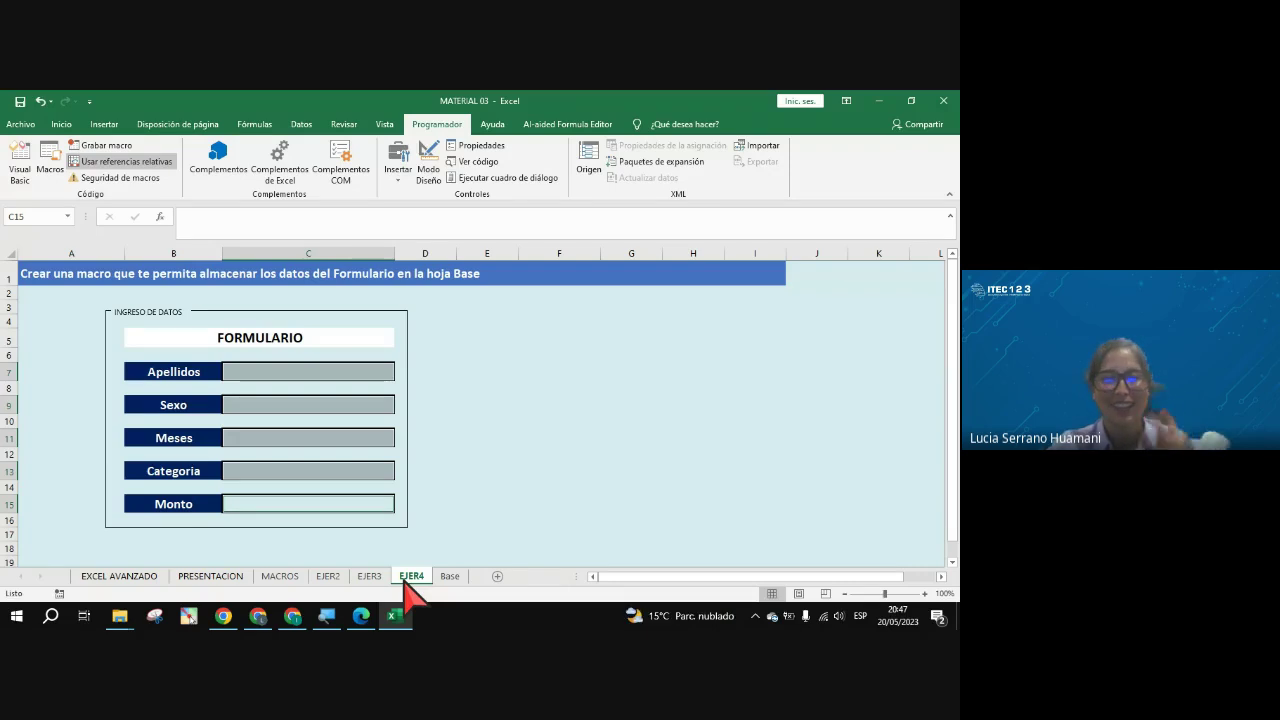
click(440, 404)
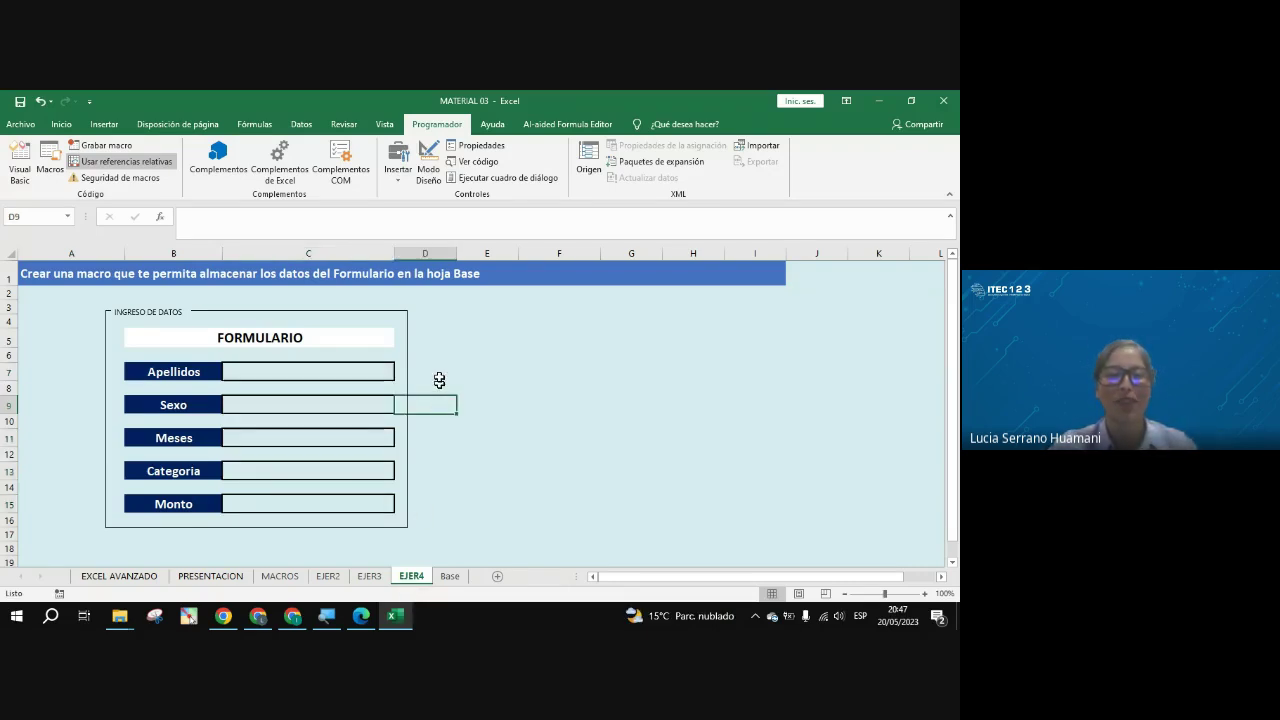
click(442, 372)
click(482, 335)
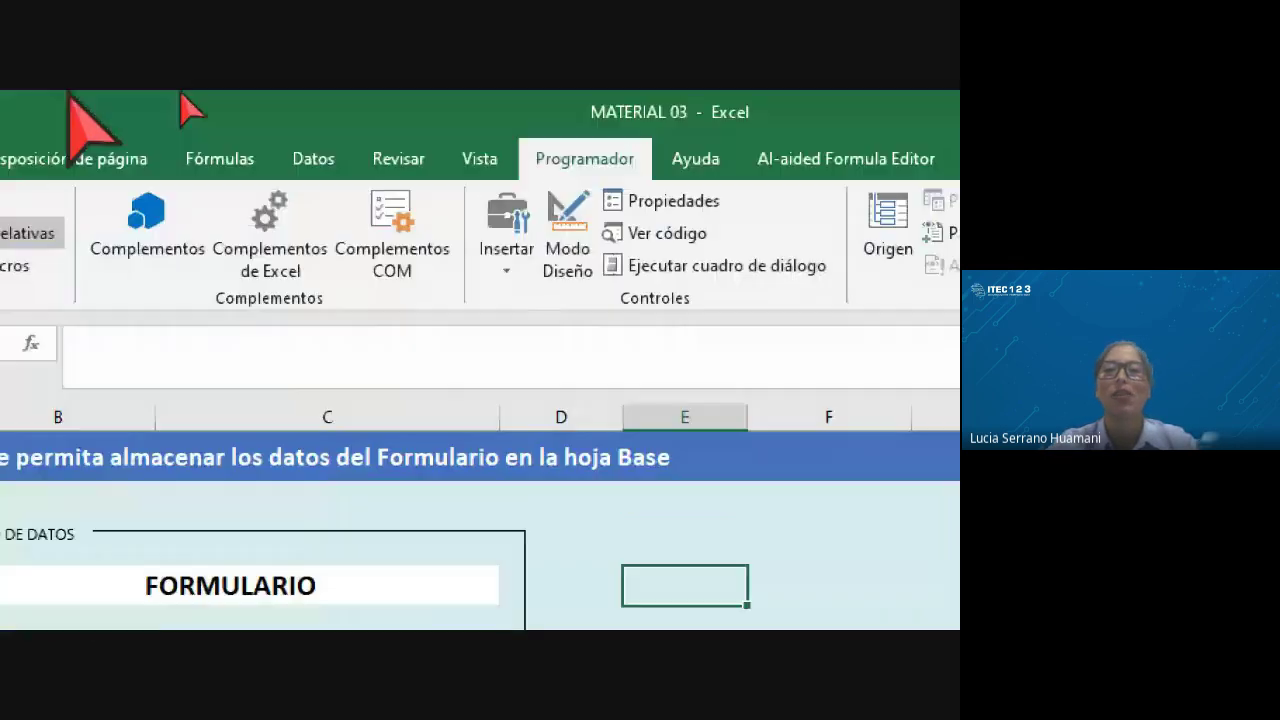
Step: Draw a form-control button near cell E5 and pick the REGISTRO macro for it
click(512, 262)
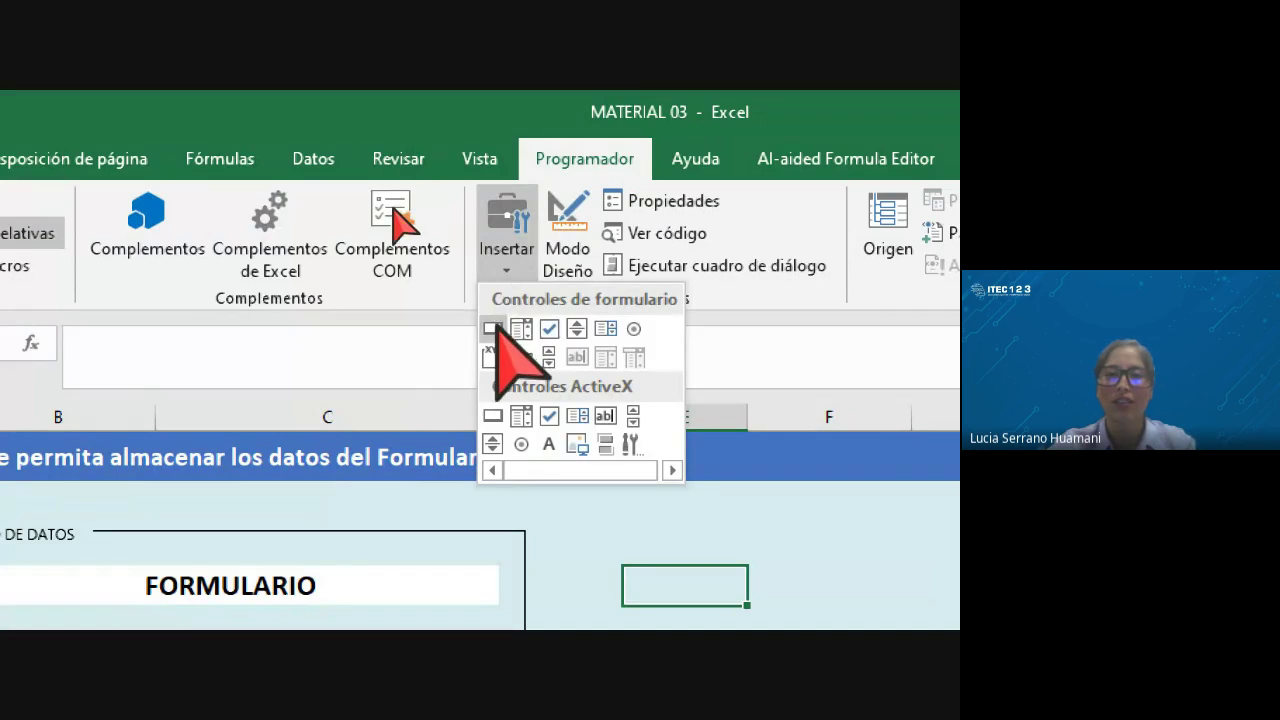
click(491, 323)
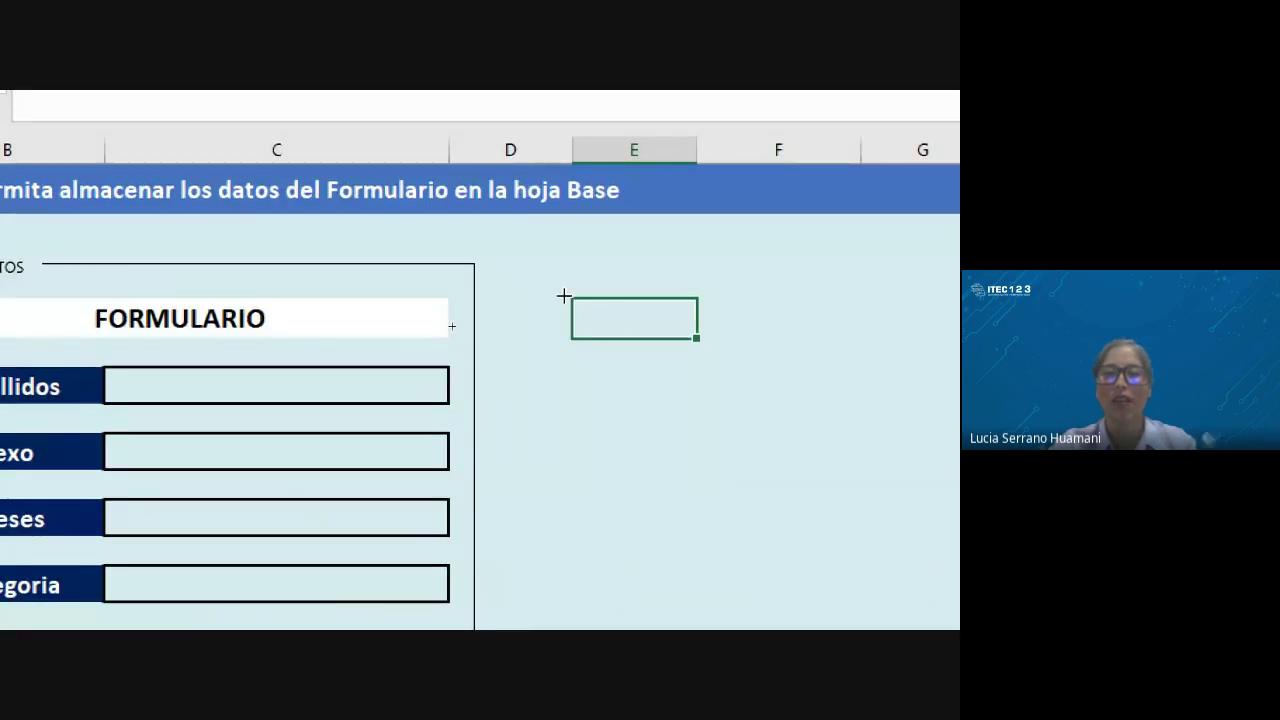
drag(567, 300, 769, 356)
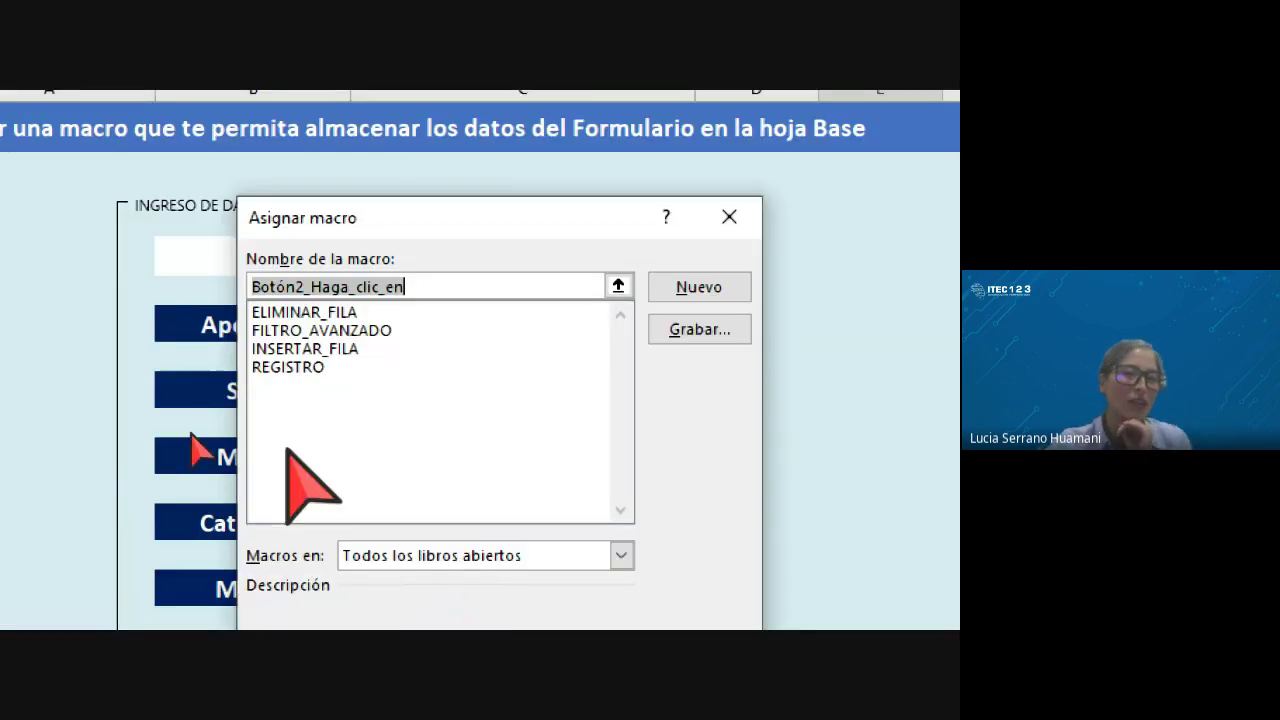
click(305, 368)
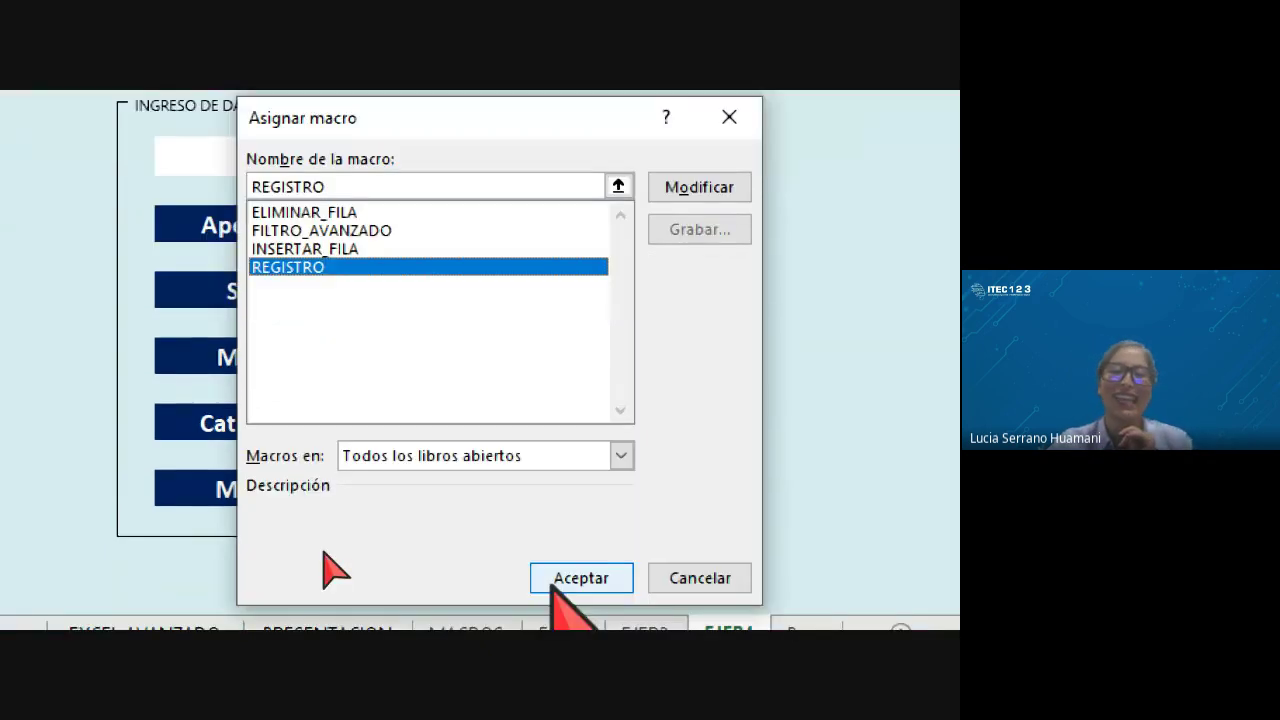
Step: Confirm the macro assignment and replace the default button label with REGISTRO
click(581, 578)
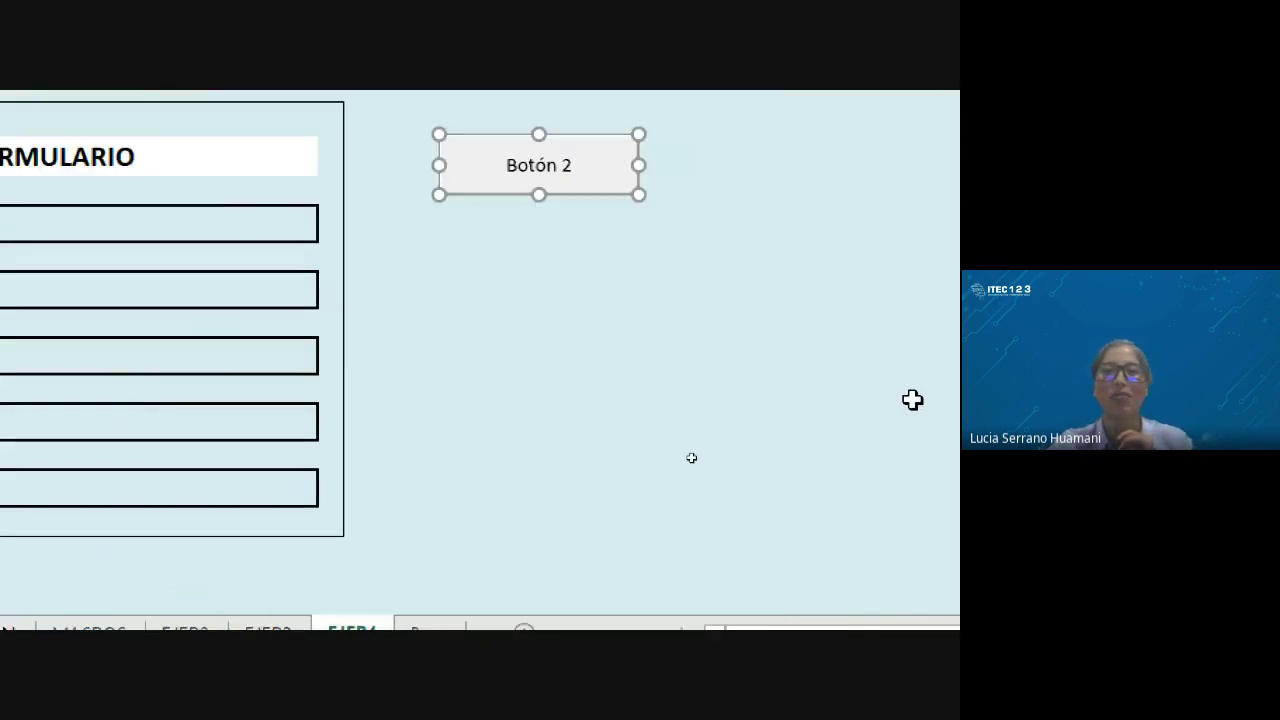
click(566, 162)
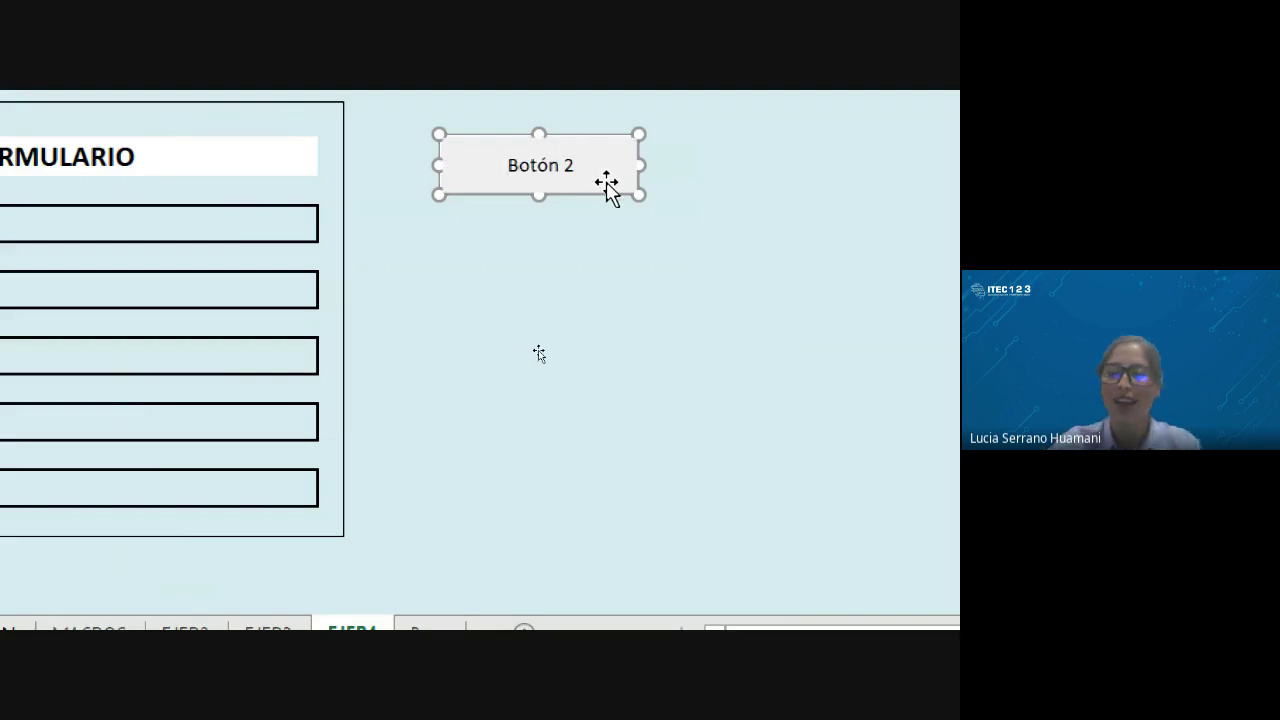
key(BackSpace)
key(BackSpace)
key(BackSpace)
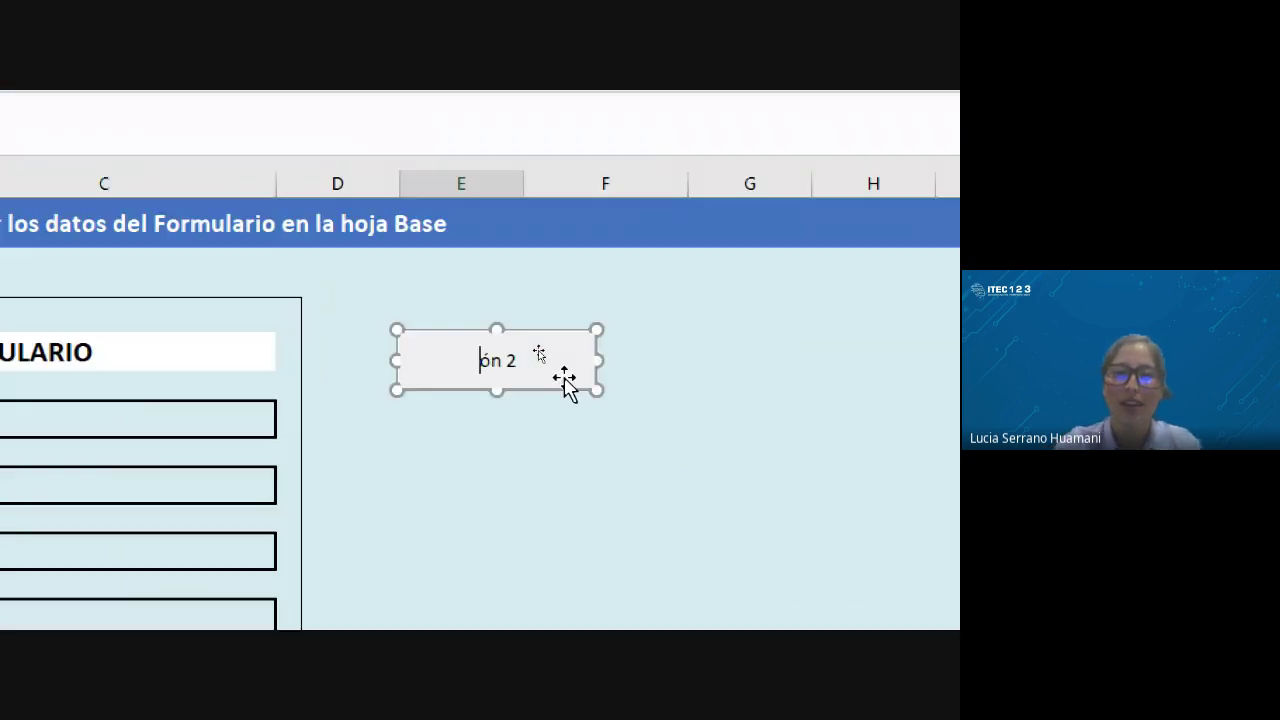
key(Delete)
key(Delete)
key(Delete)
text(REGISTR)
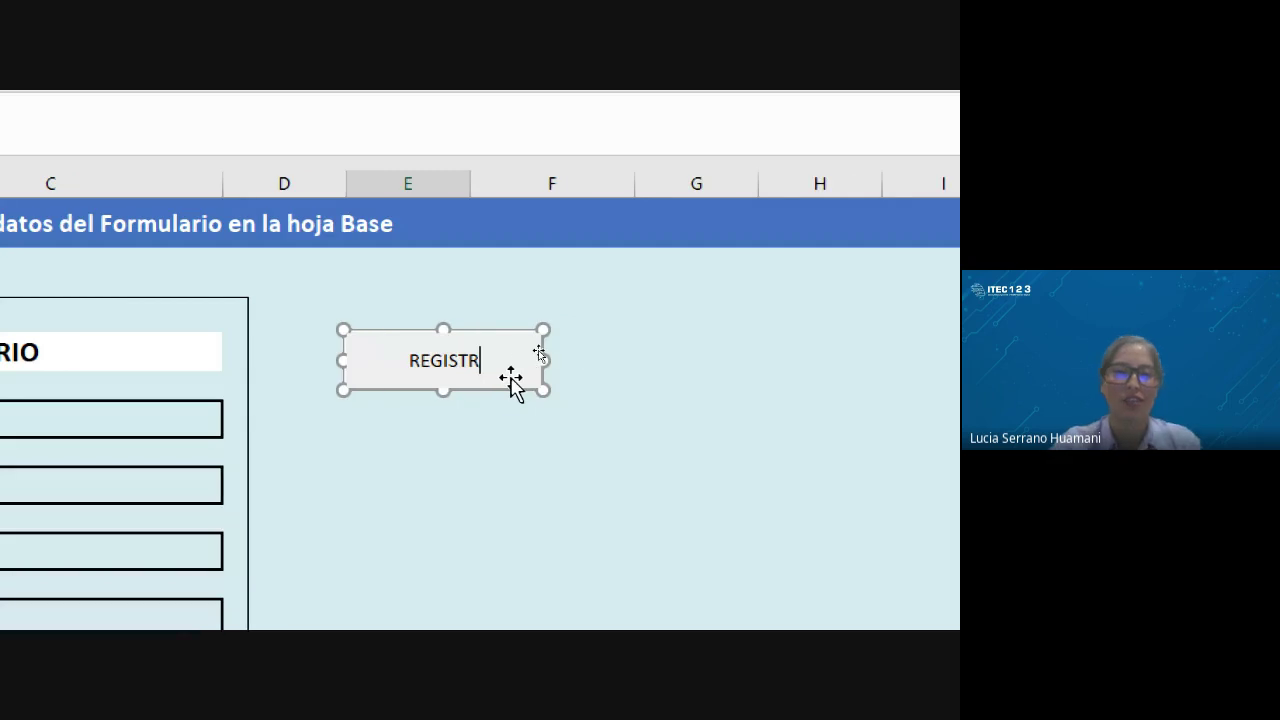
text(O)
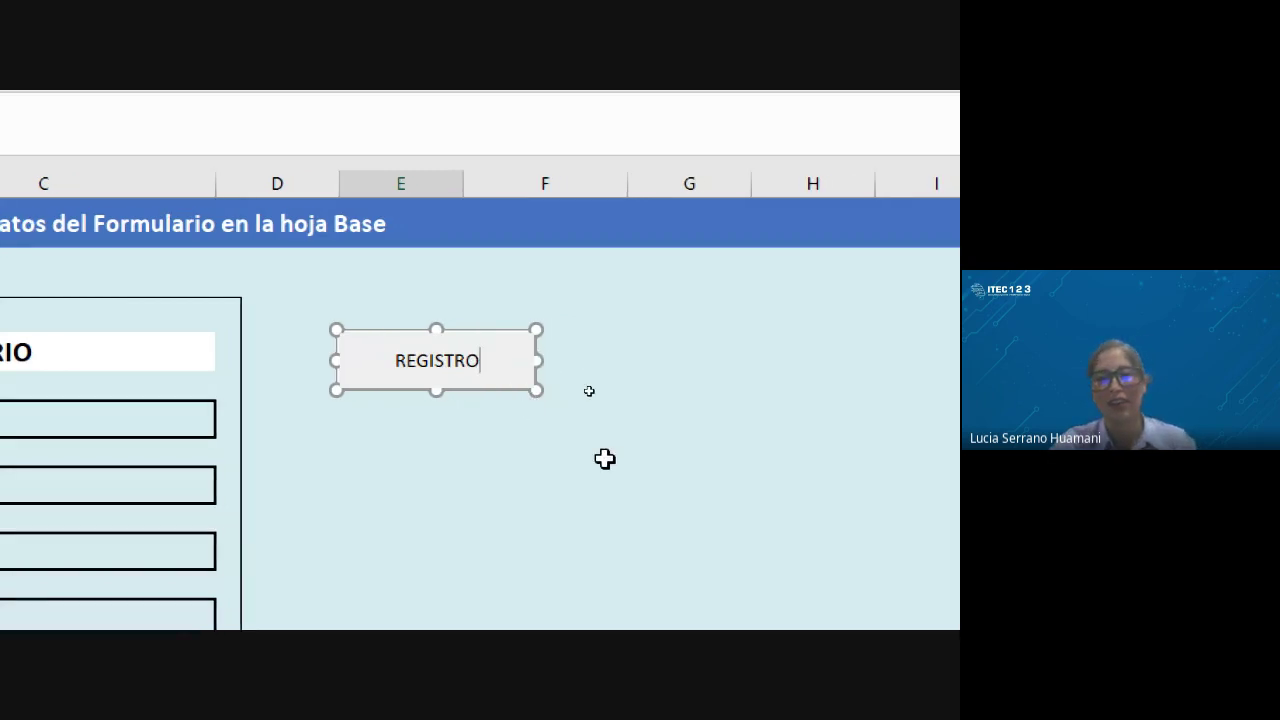
click(601, 456)
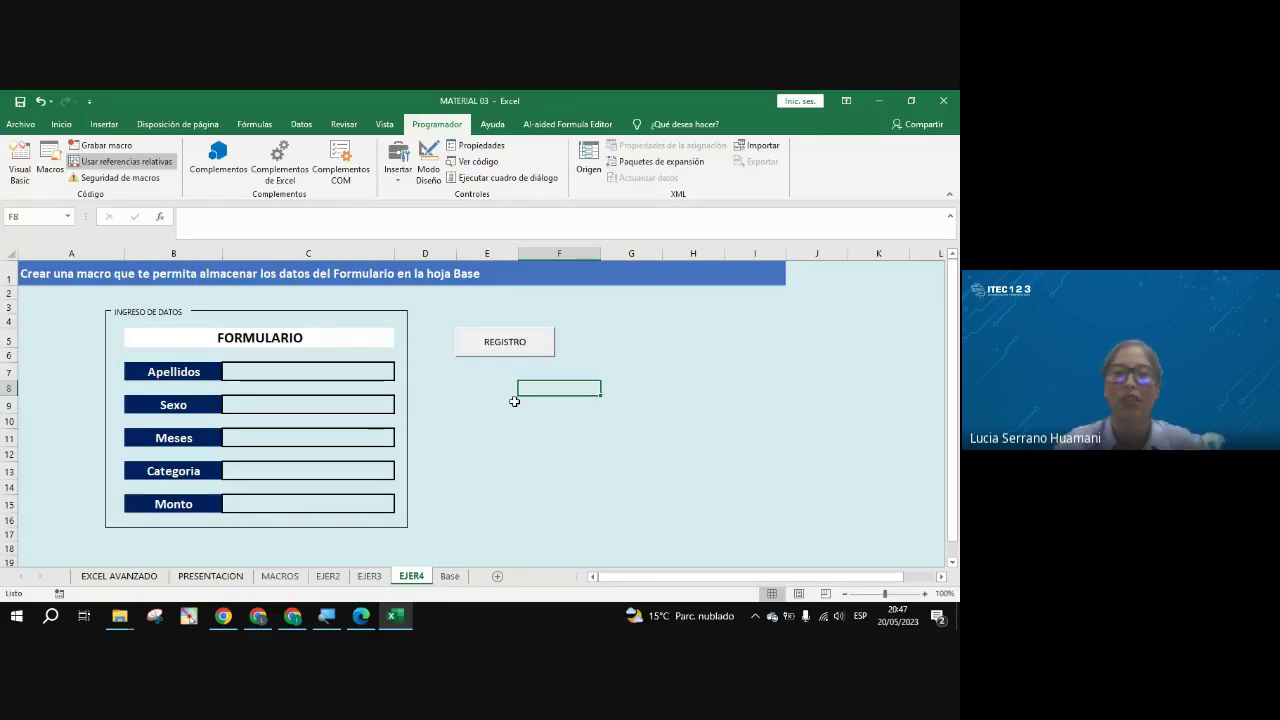
Step: Edit the button text again so the caption reads REGISTRAR
right_click(496, 341)
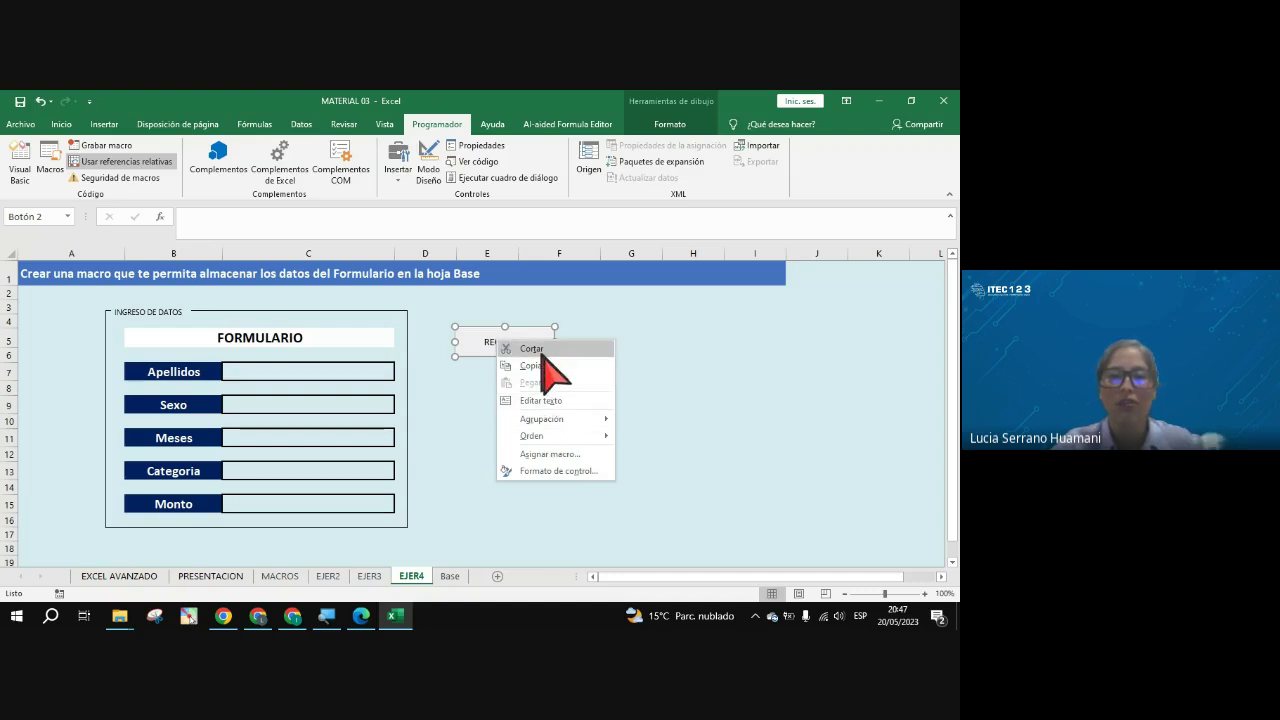
click(561, 401)
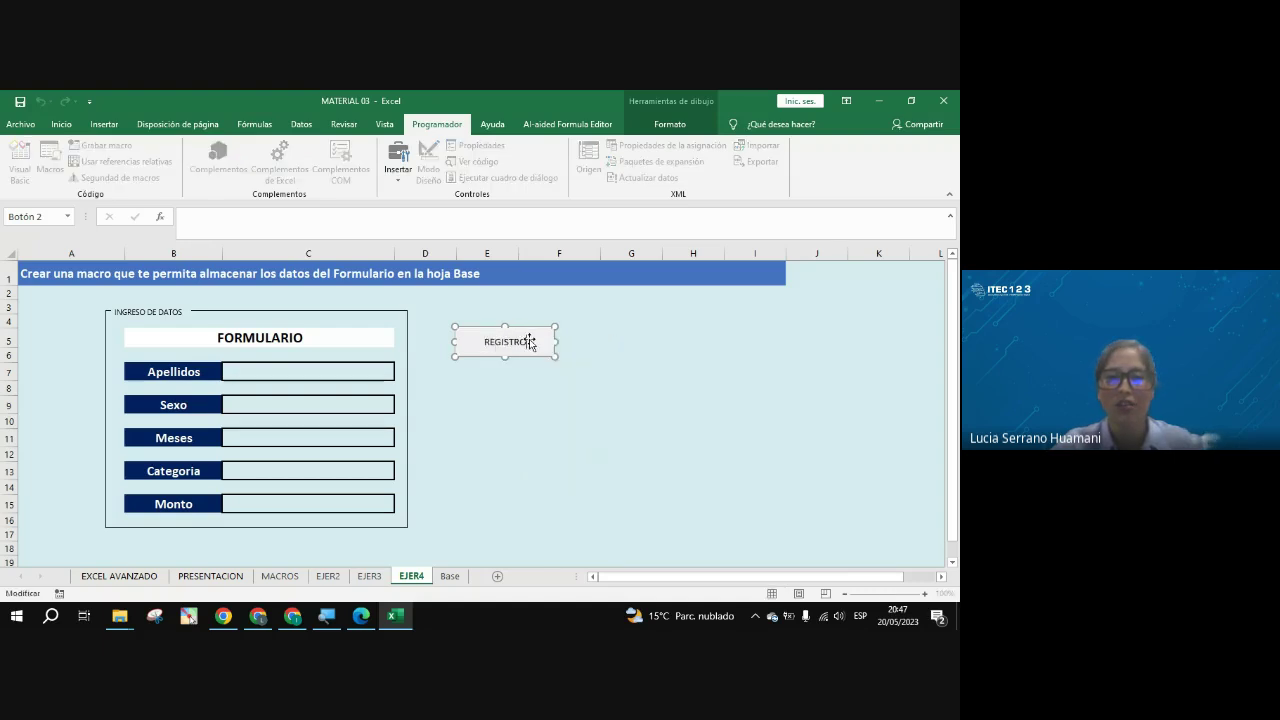
click(530, 342)
key(BackSpace)
text(AR)
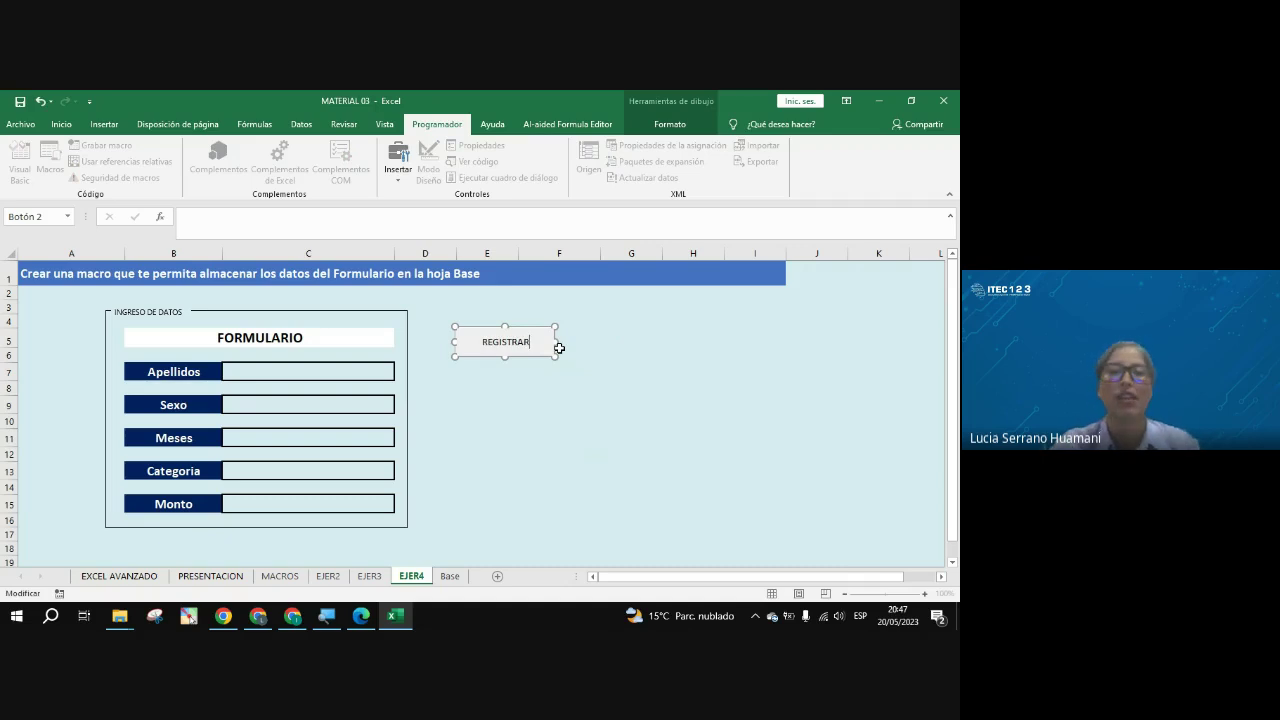
click(557, 422)
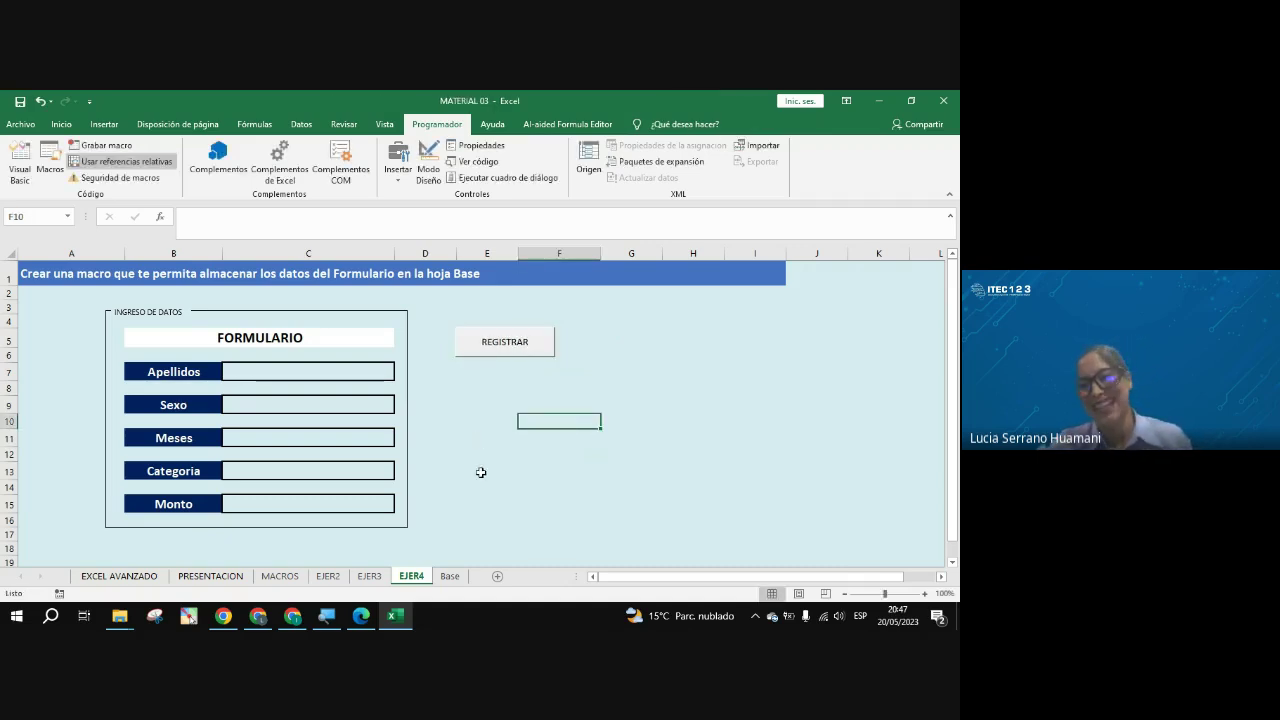
Step: Enter the test record's surname in the Apellidos cell C7
click(337, 373)
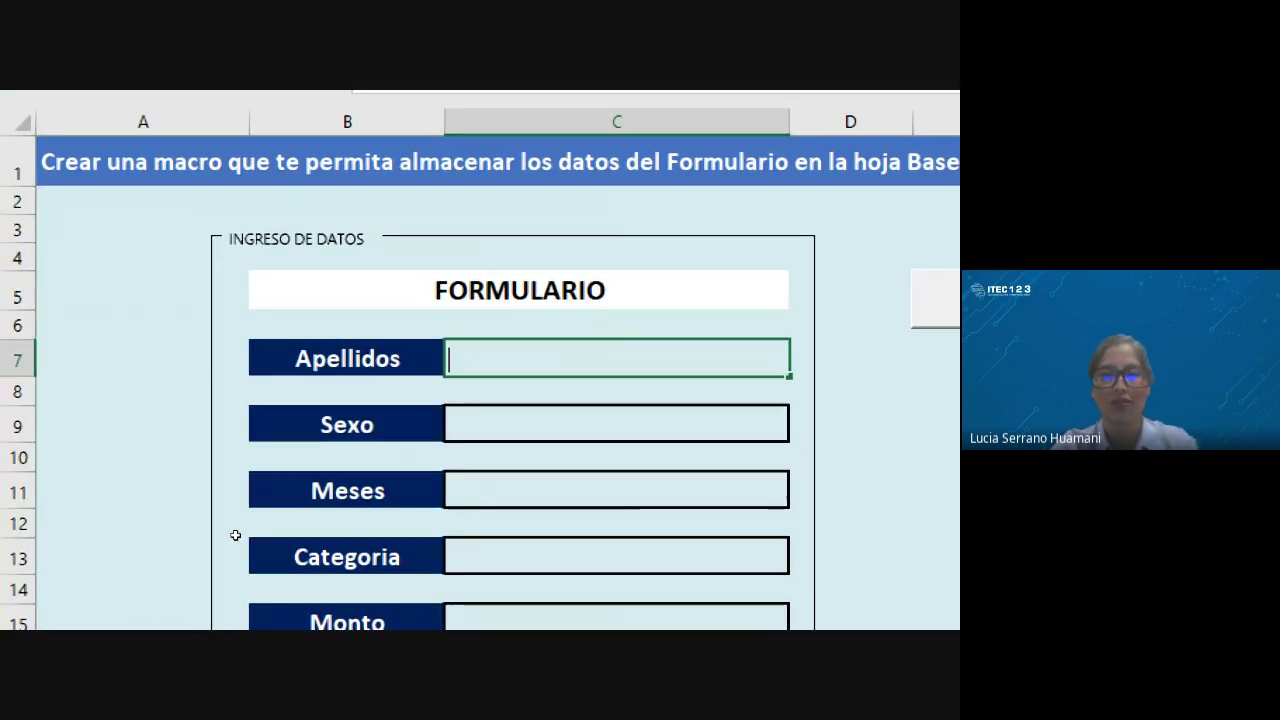
text(SERR)
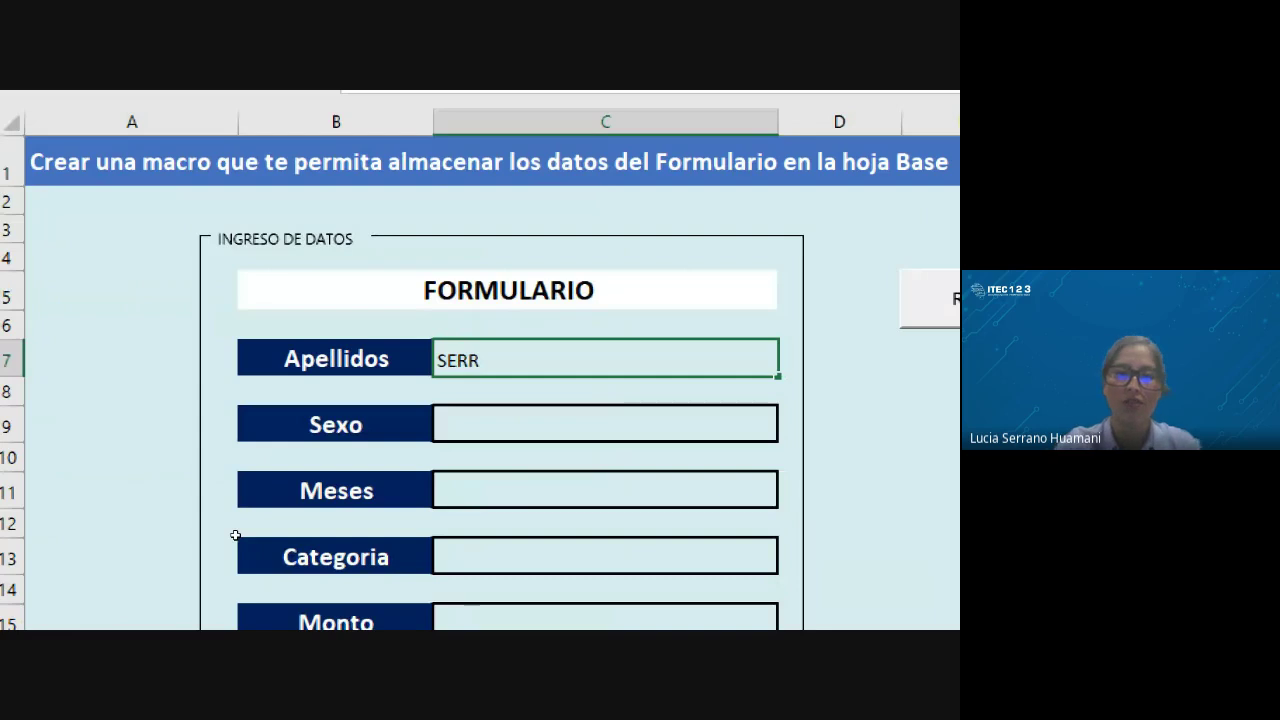
text(ANO HUAMANI)
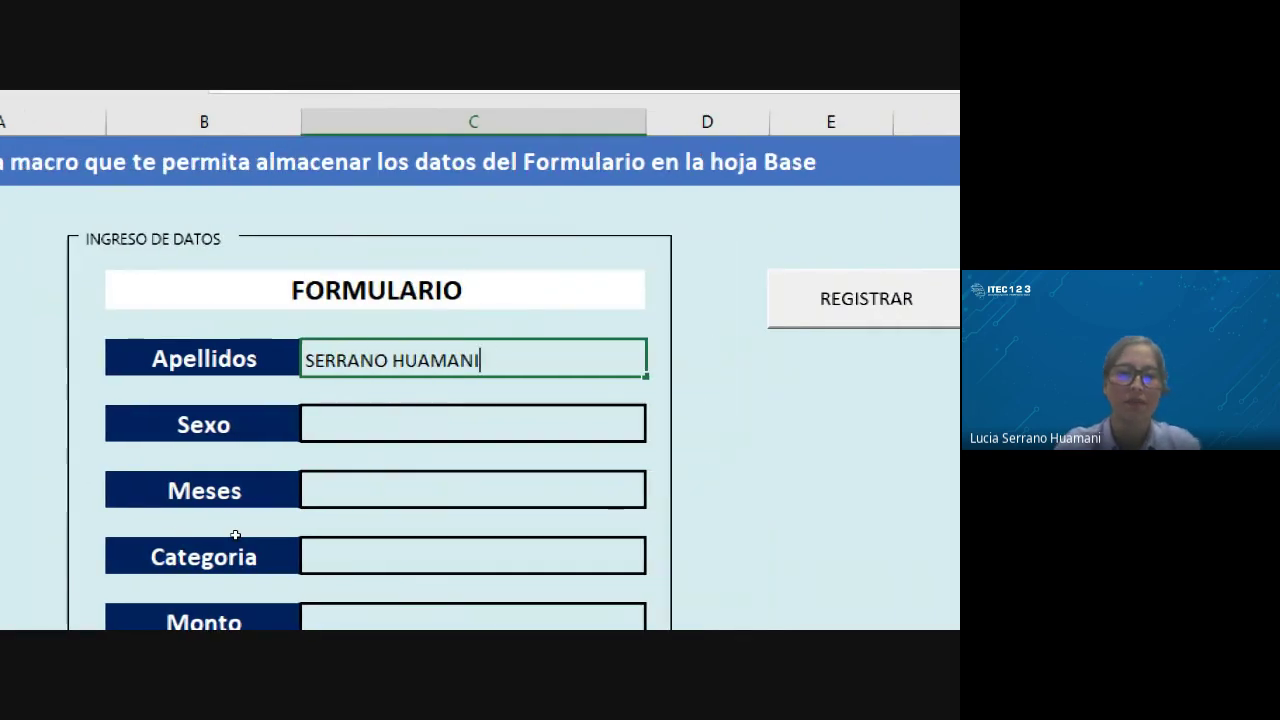
key(Tab)
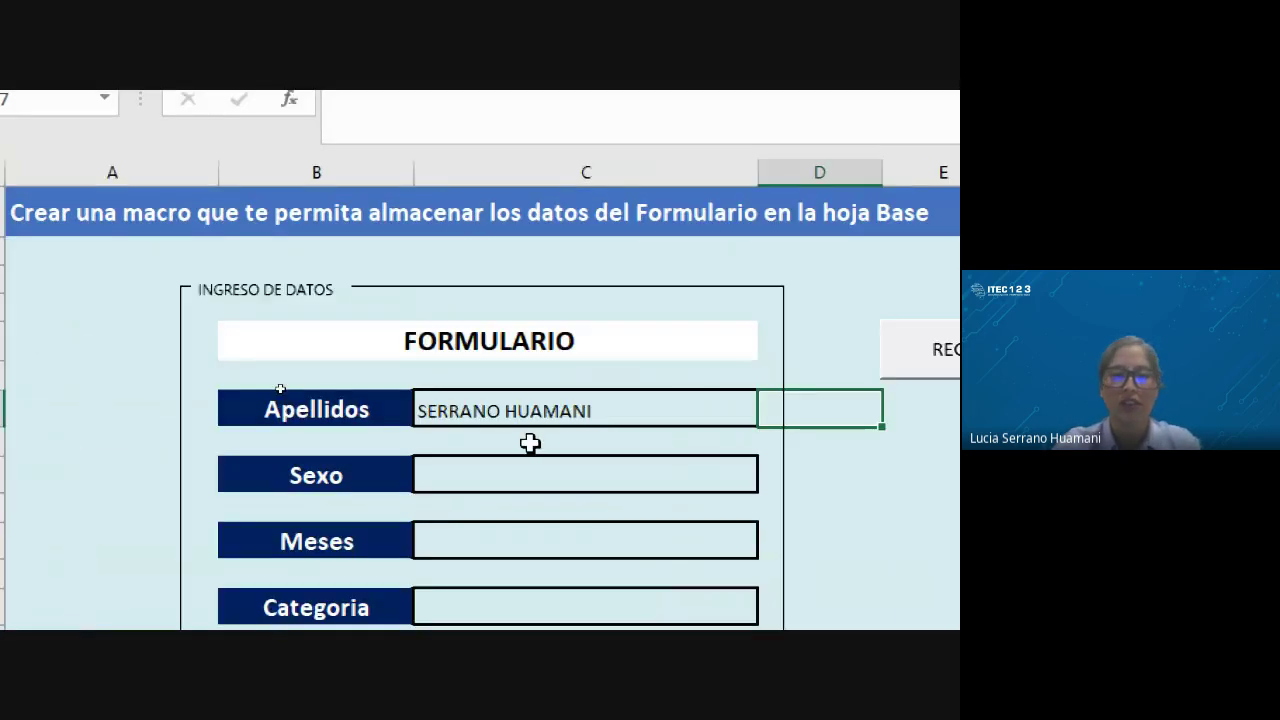
Step: Enter FEMENINO in the Sexo field, fixing the misspelling along the way
click(523, 466)
scroll(523, 470, down, 2)
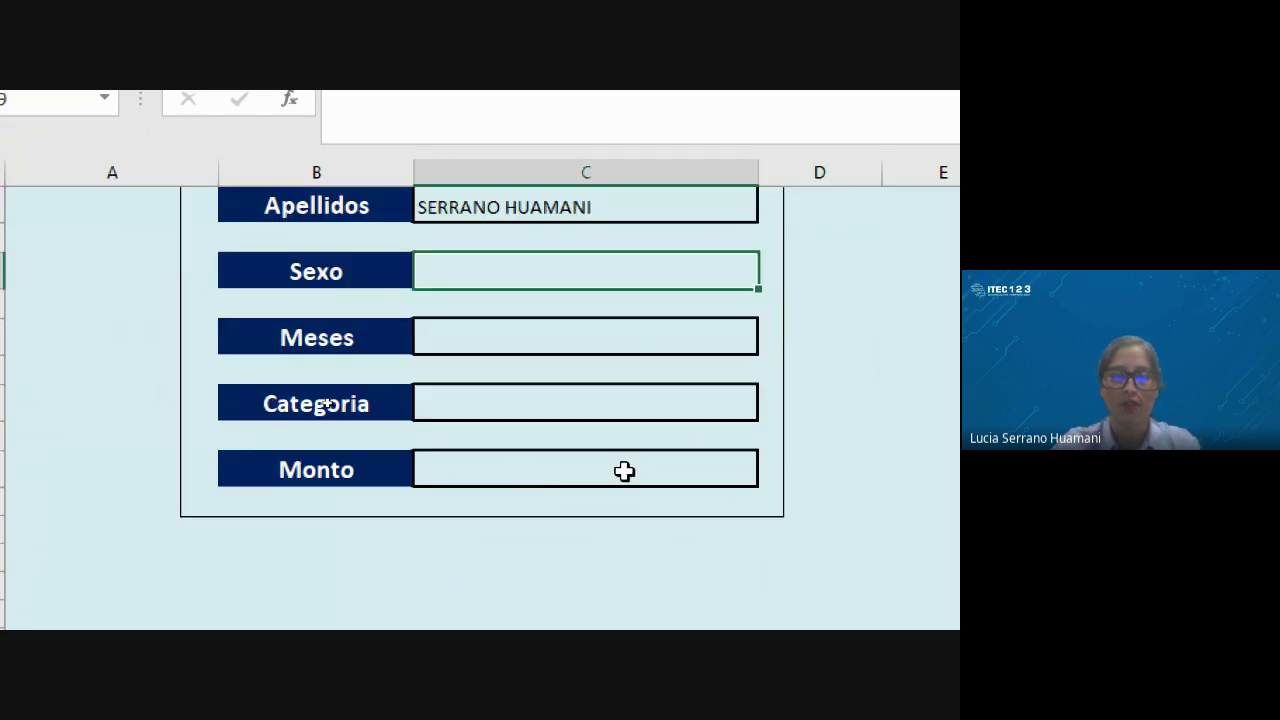
text(FEMI)
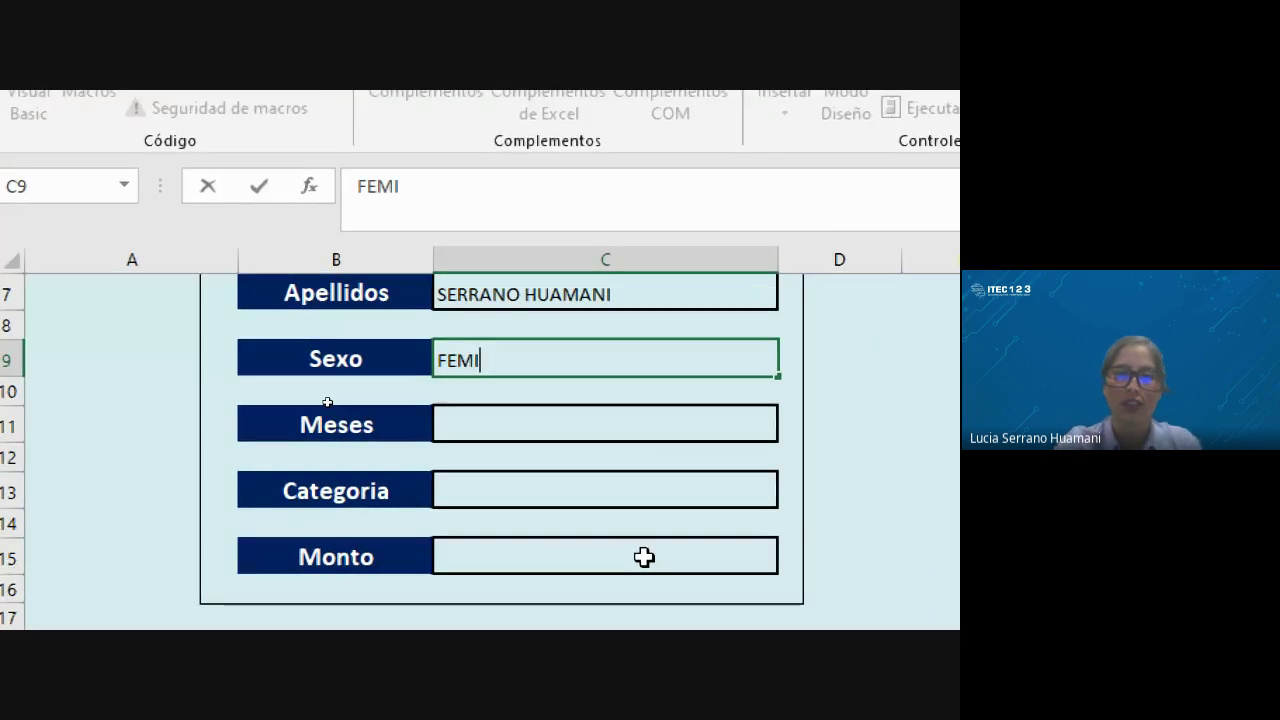
text(NI)
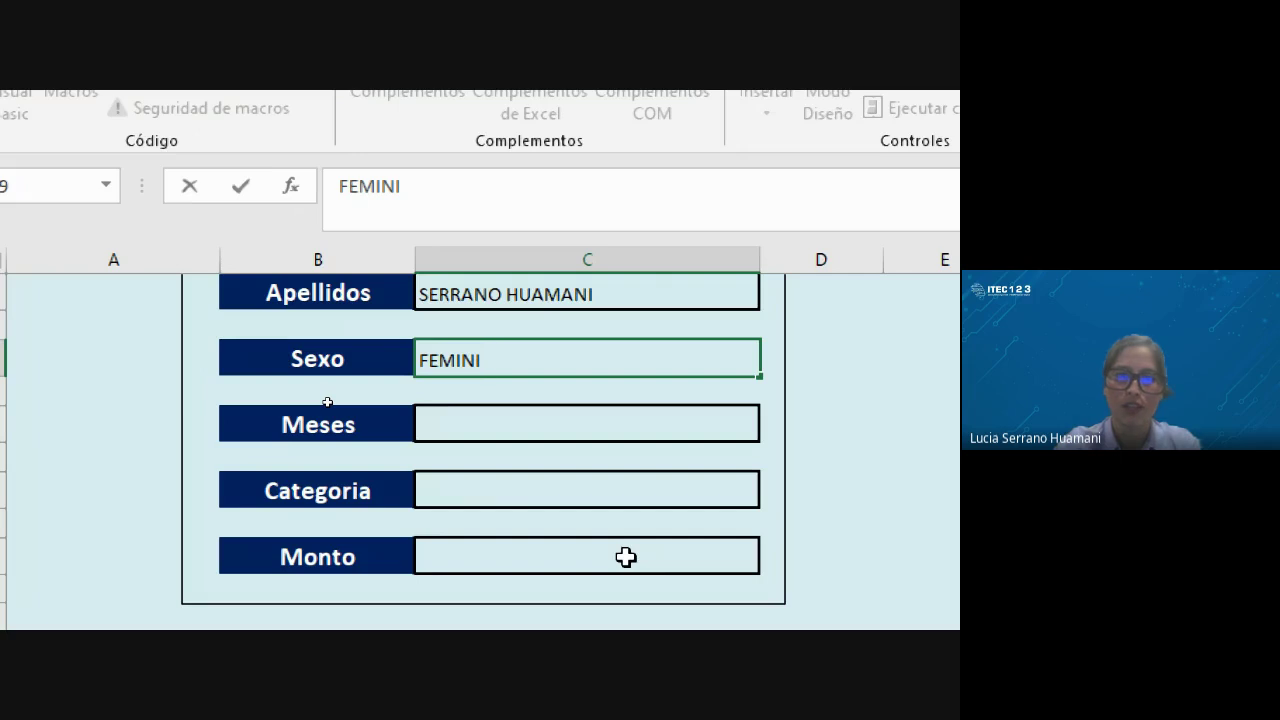
key(BackSpace)
text(O)
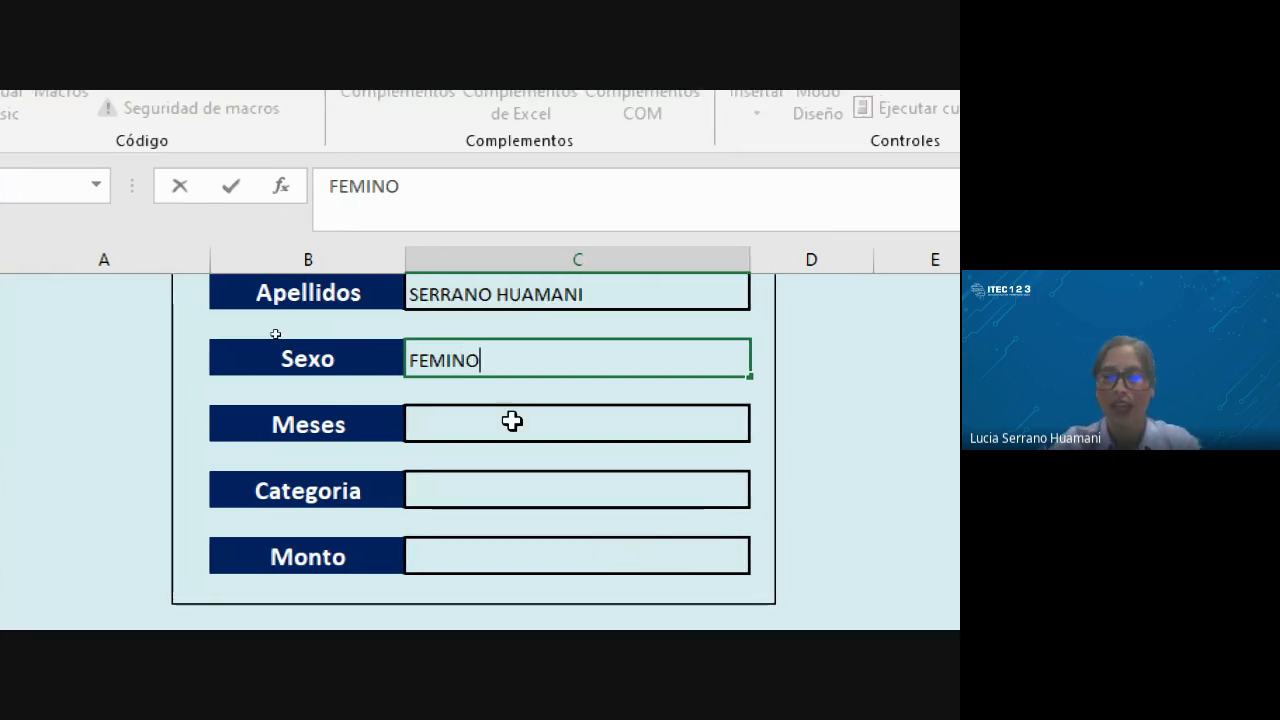
key(BackSpace)
key(BackSpace)
key(BackSpace)
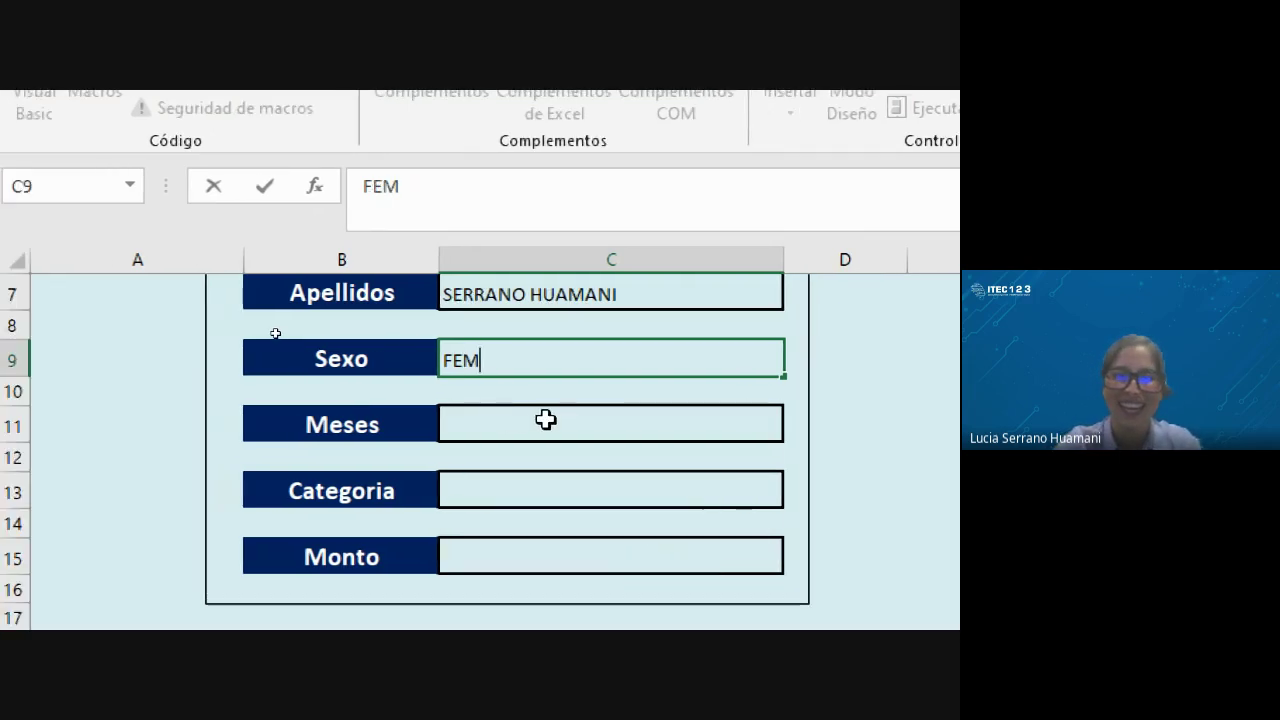
text(ENIN)
text(O)
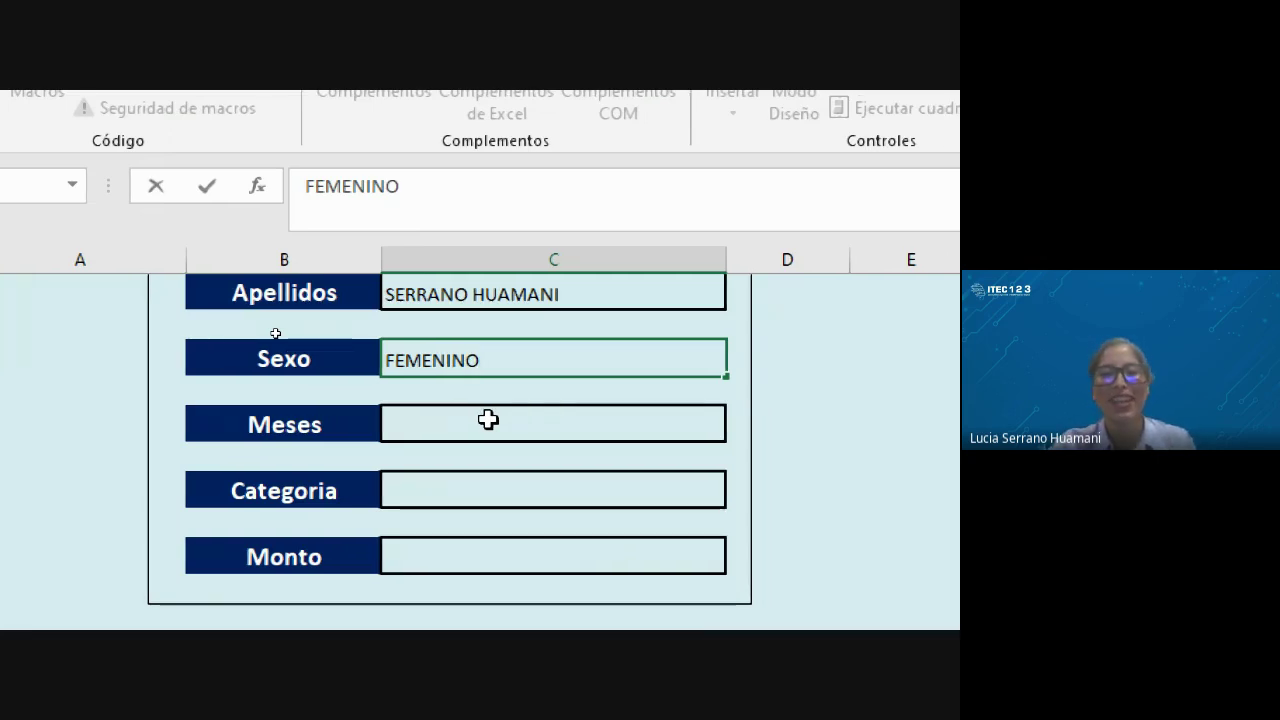
click(503, 426)
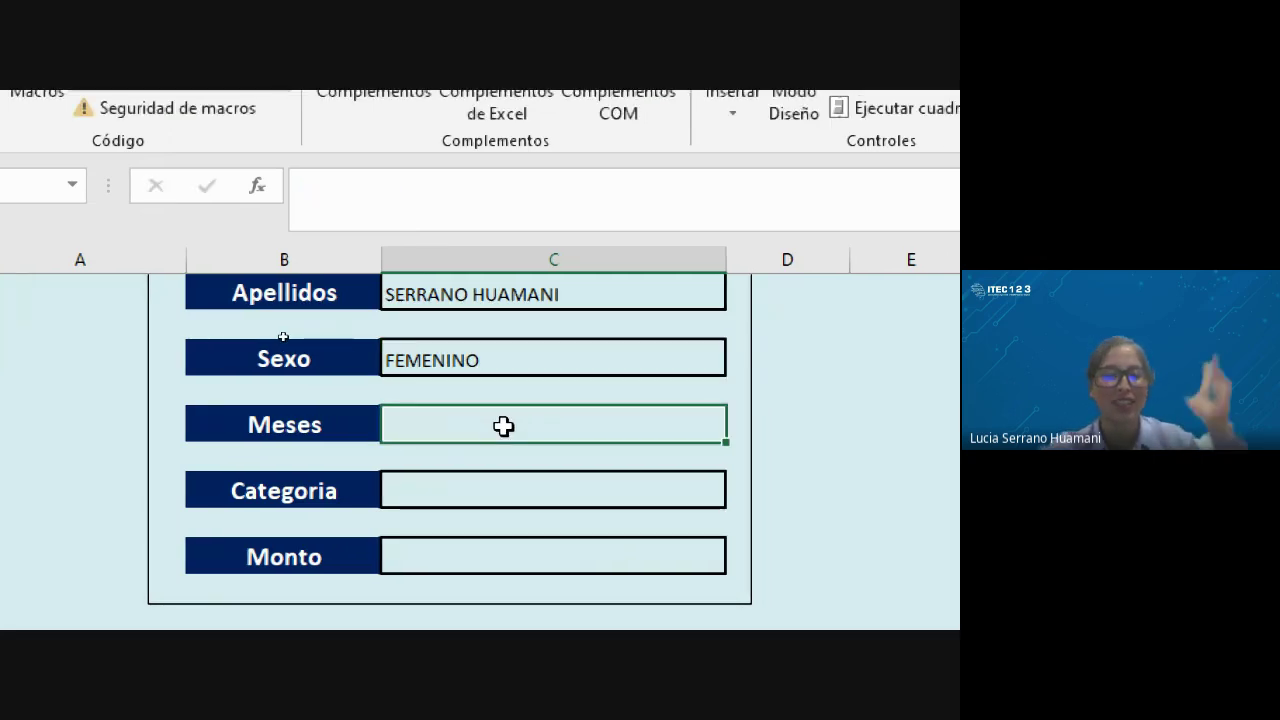
Step: Fill Meses with MAY, Categoria with A and Monto with 500
double_click(503, 426)
text(MAY)
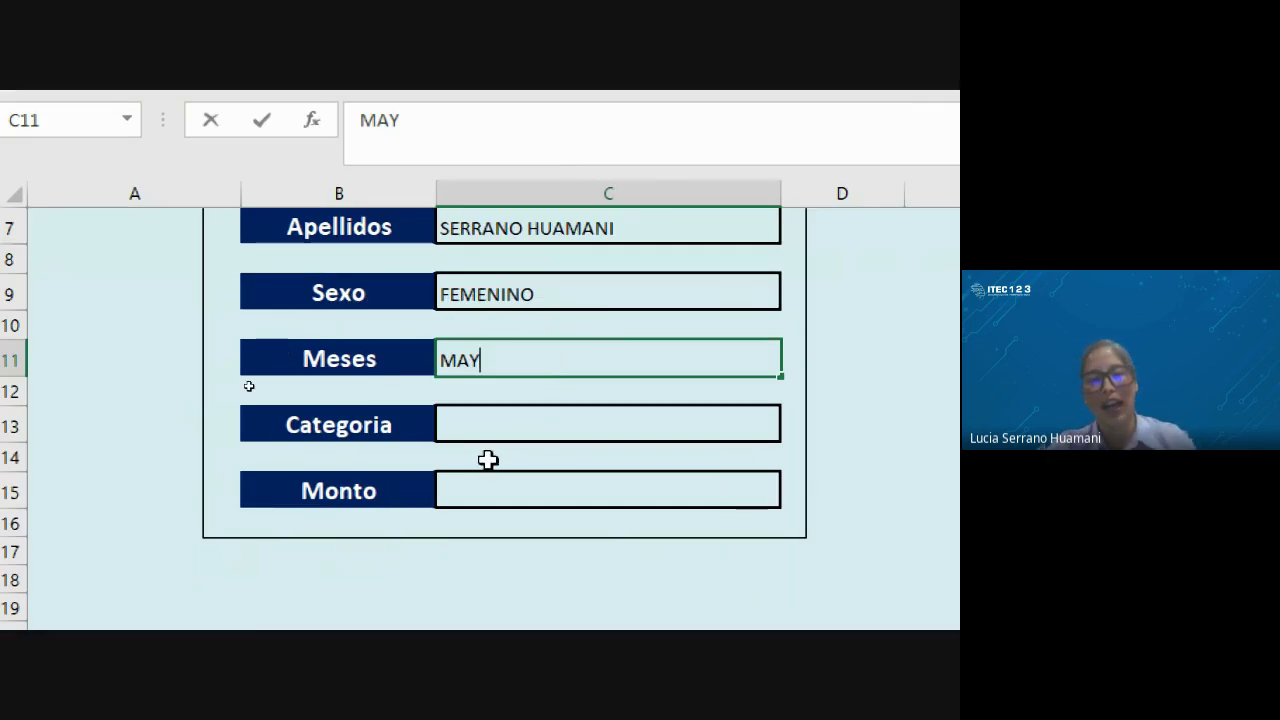
click(503, 424)
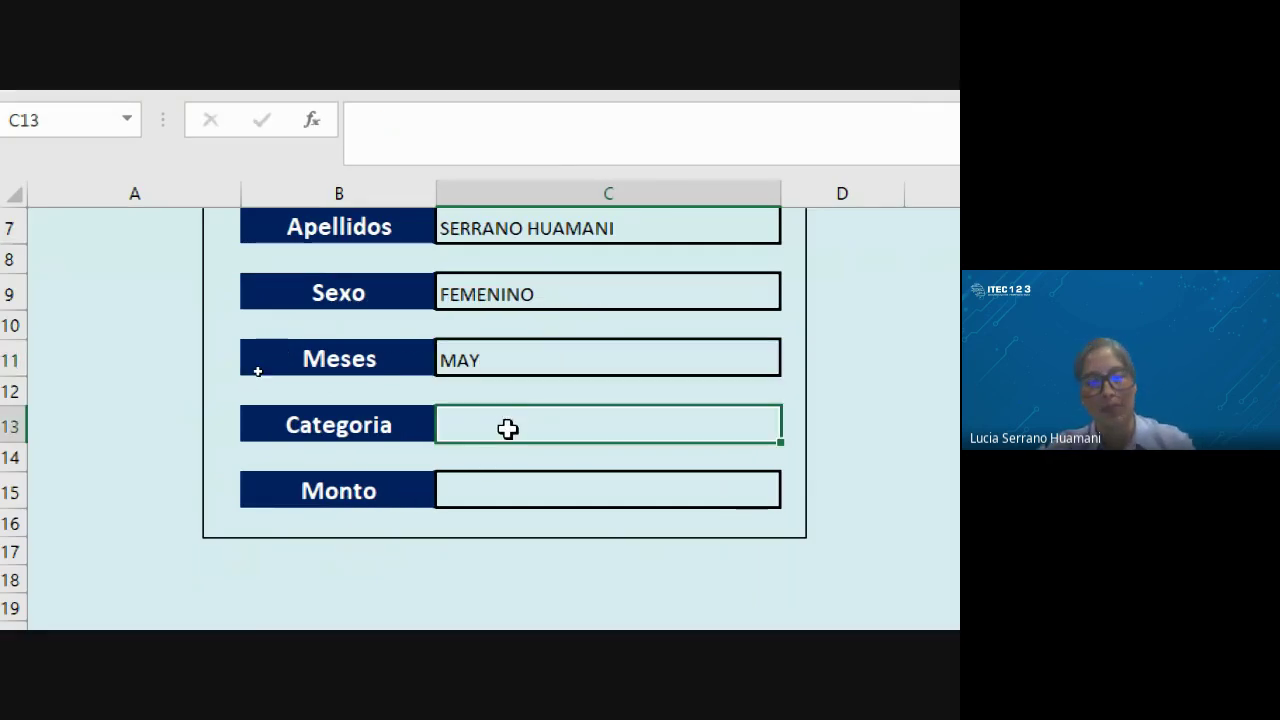
text(A)
click(502, 432)
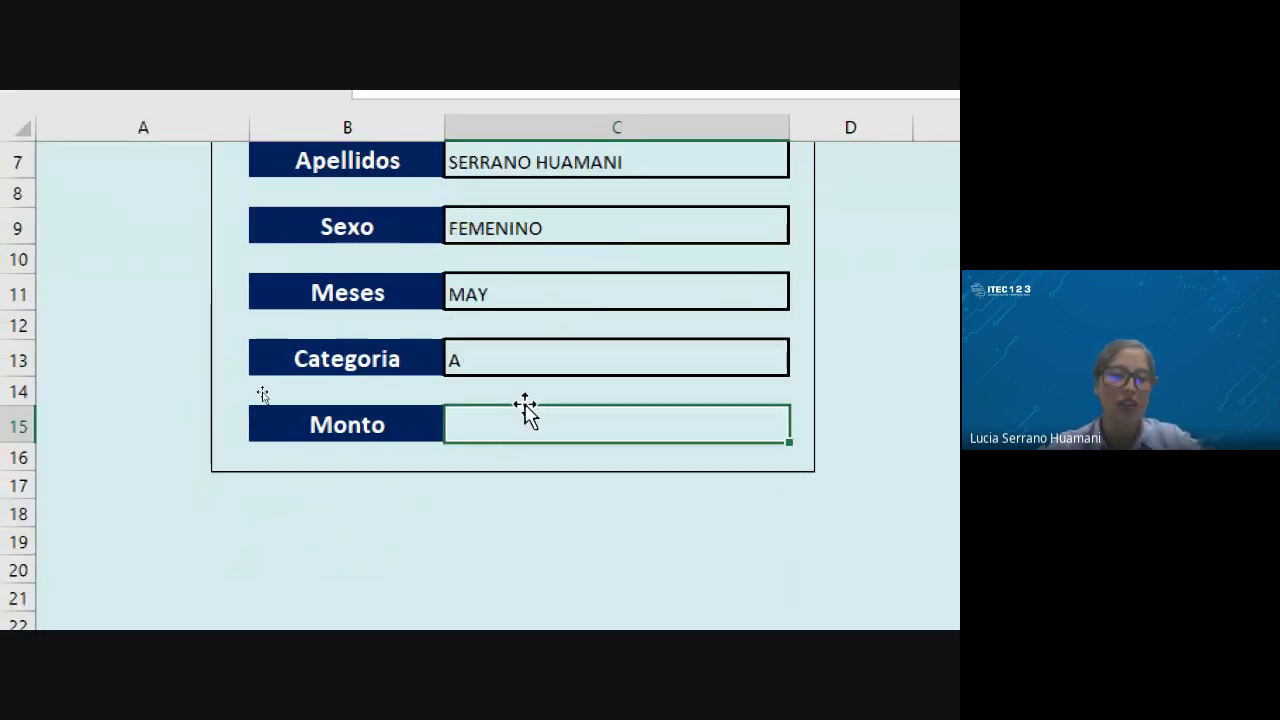
text(500)
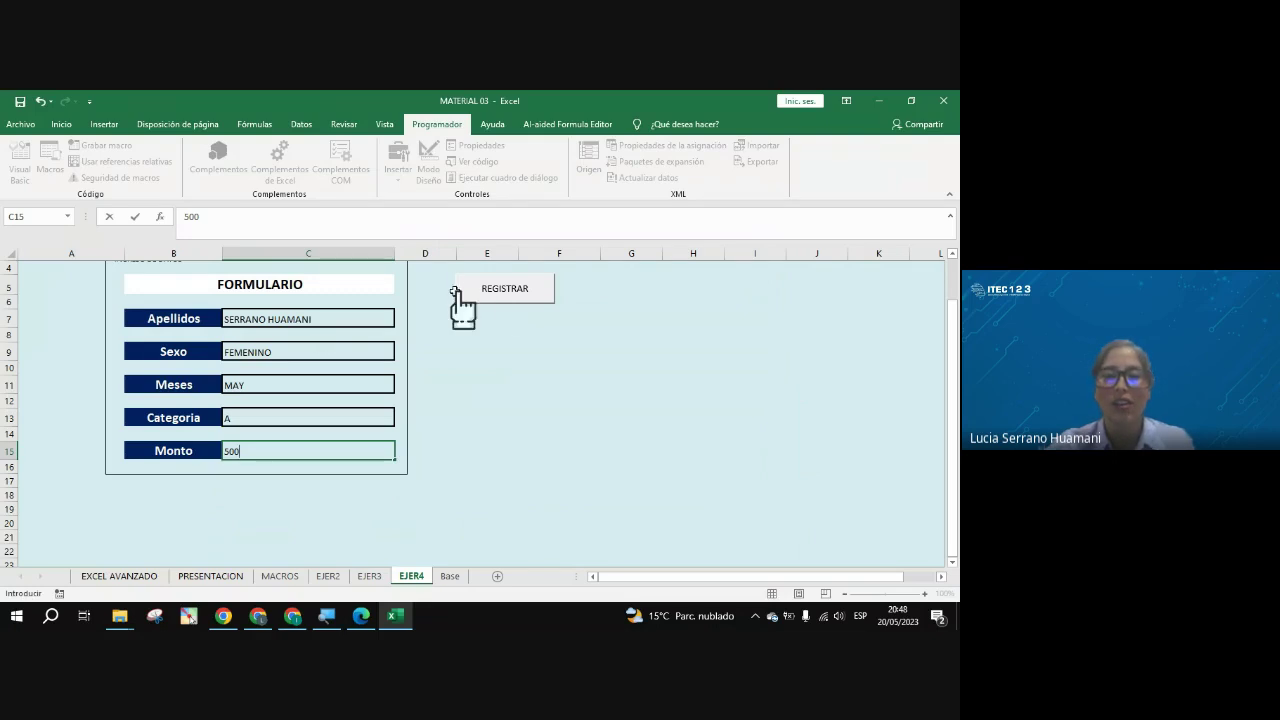
Step: Register the record into Base row 16, widen column A, and go back to EJER4
click(505, 290)
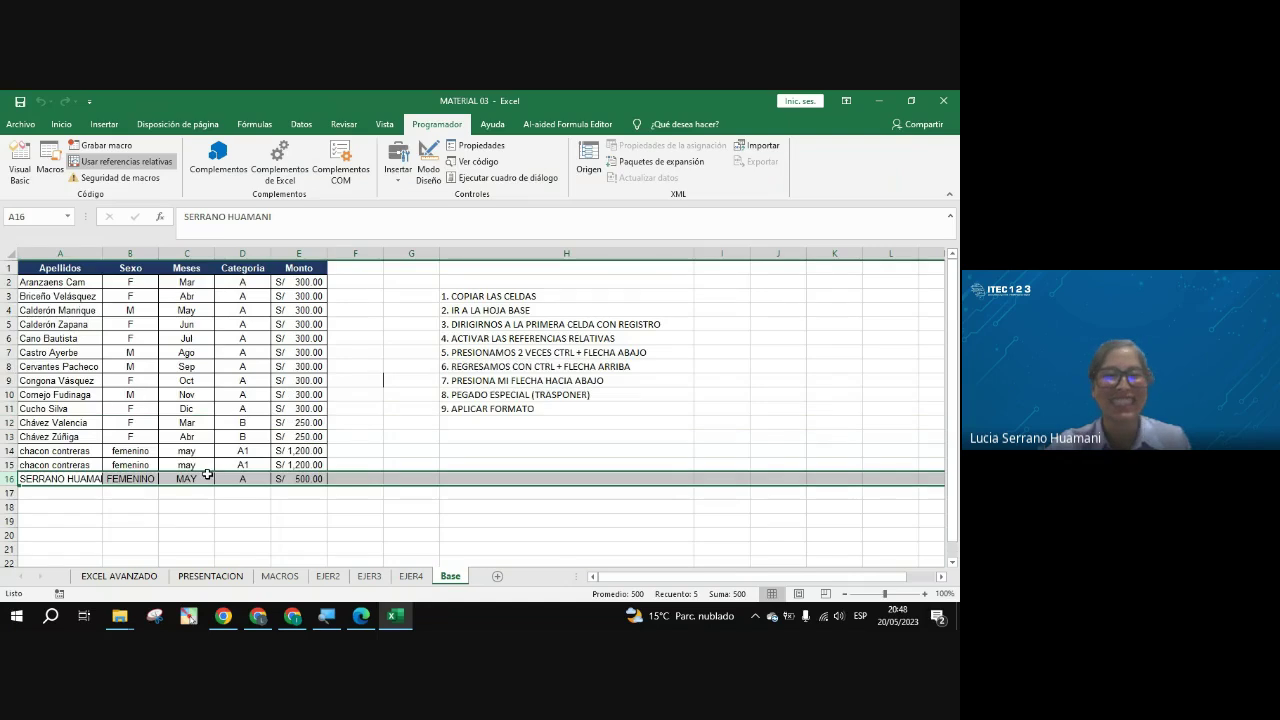
click(30, 481)
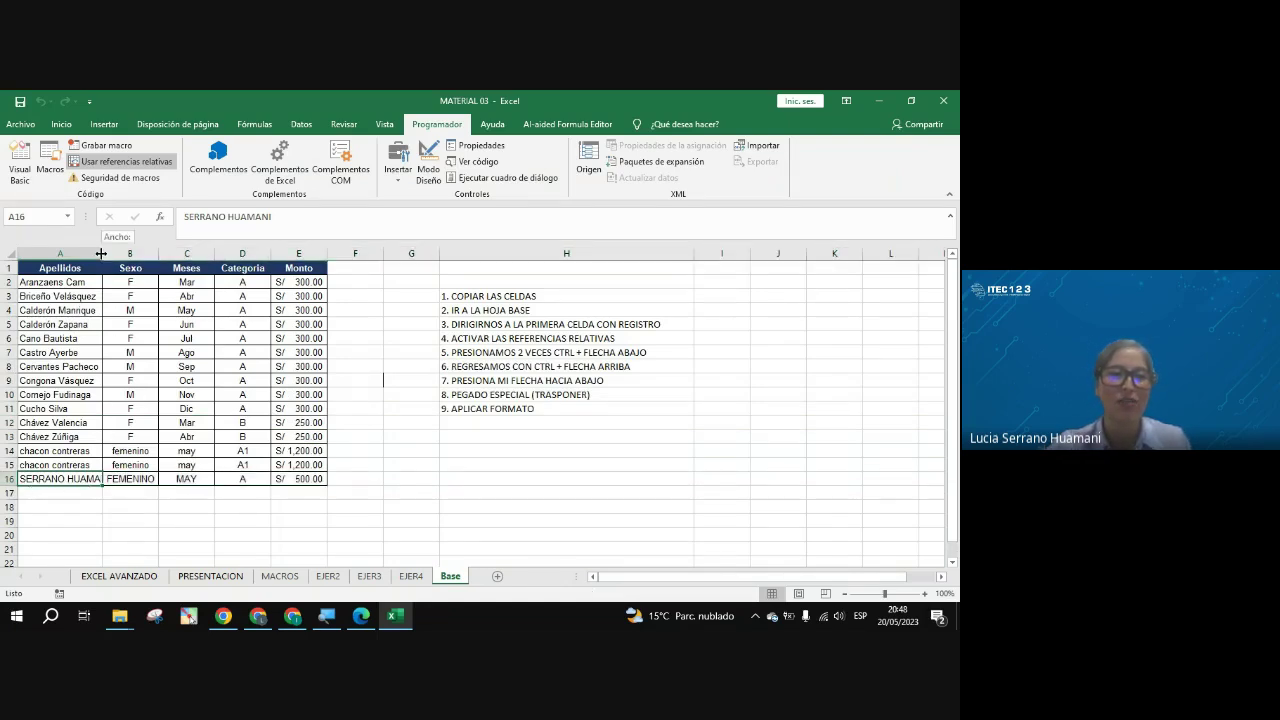
drag(102, 255, 125, 260)
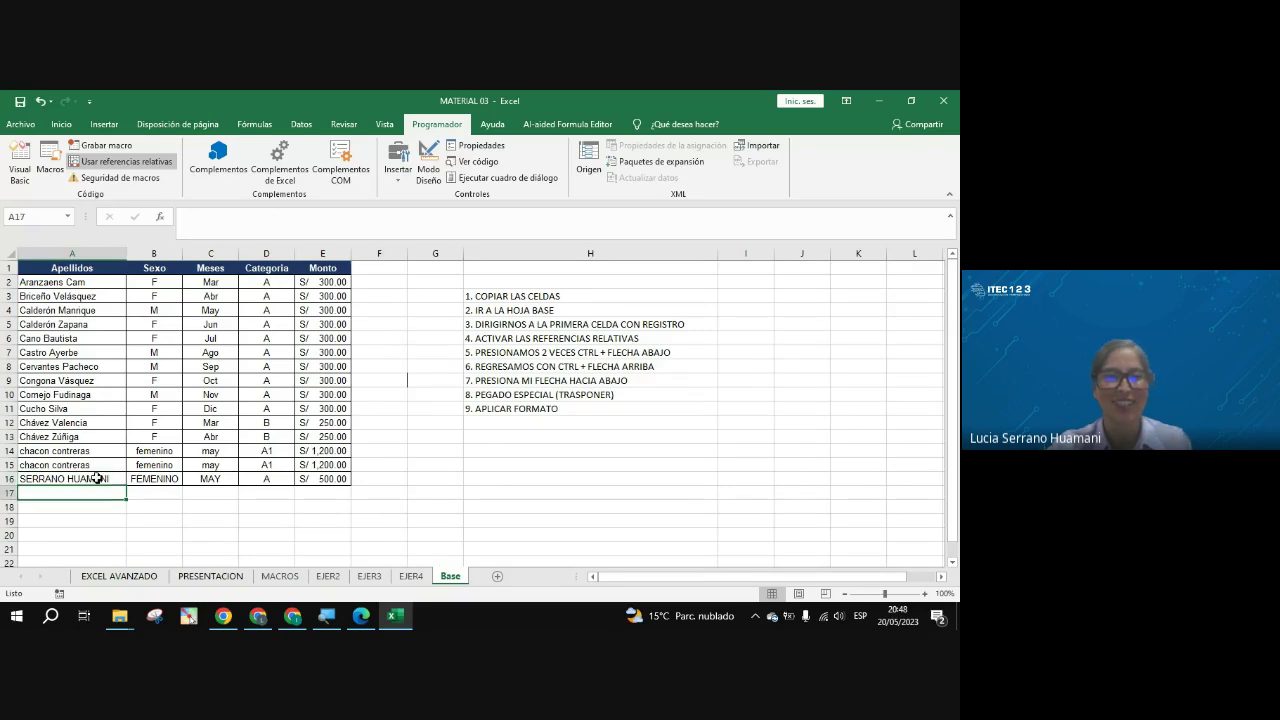
click(410, 576)
Step: Clear the previous entries from the form cells C7 through C15
click(256, 318)
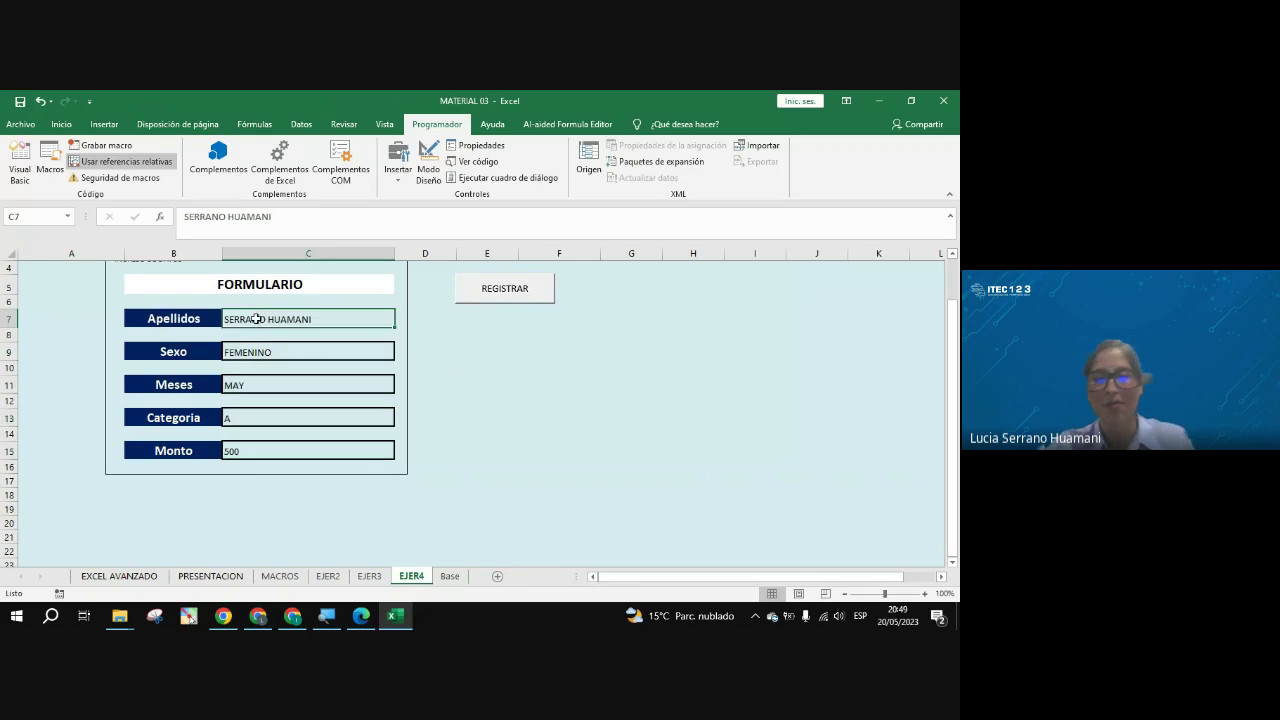
key(Delete)
click(306, 358)
key(Delete)
mouse_move(306, 360)
mouse_down()
mouse_move(291, 388)
mouse_move(293, 450)
mouse_up()
click(293, 416)
key(Delete)
click(266, 318)
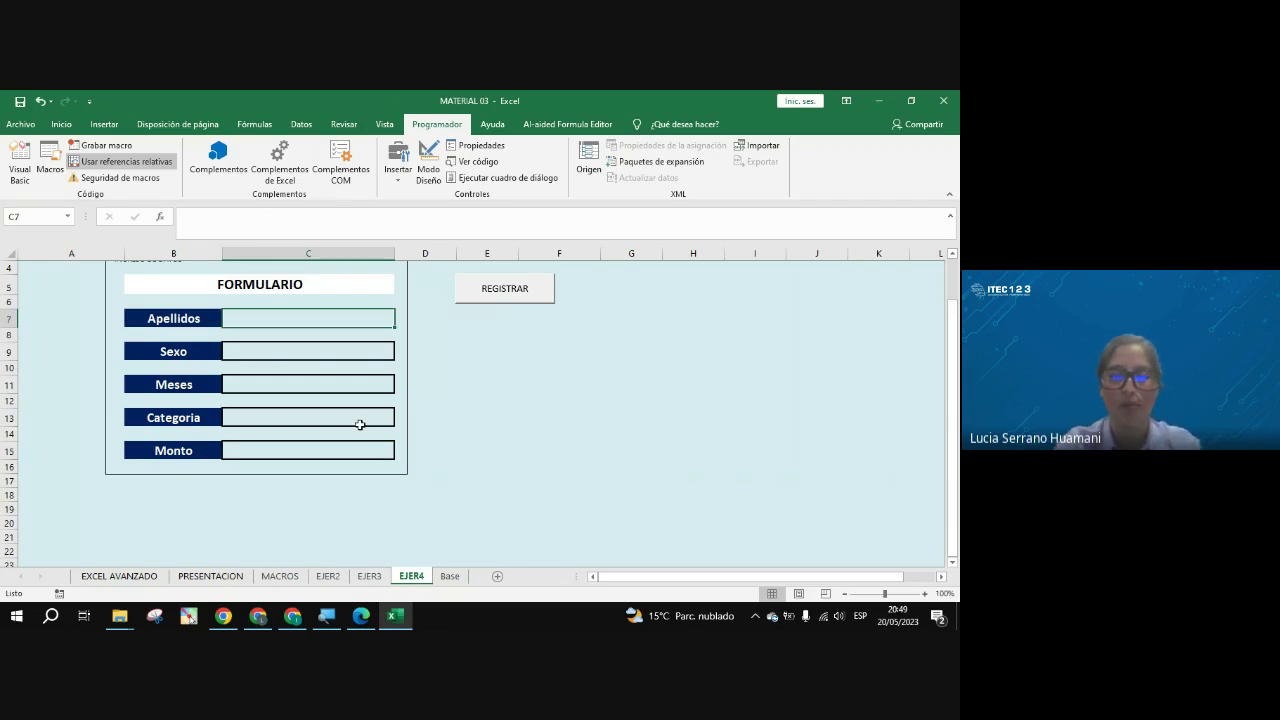
Step: Enter a new surname, MASCULINO, ABRL, B and 200, then register it as Base row 17
text(ROCHA L)
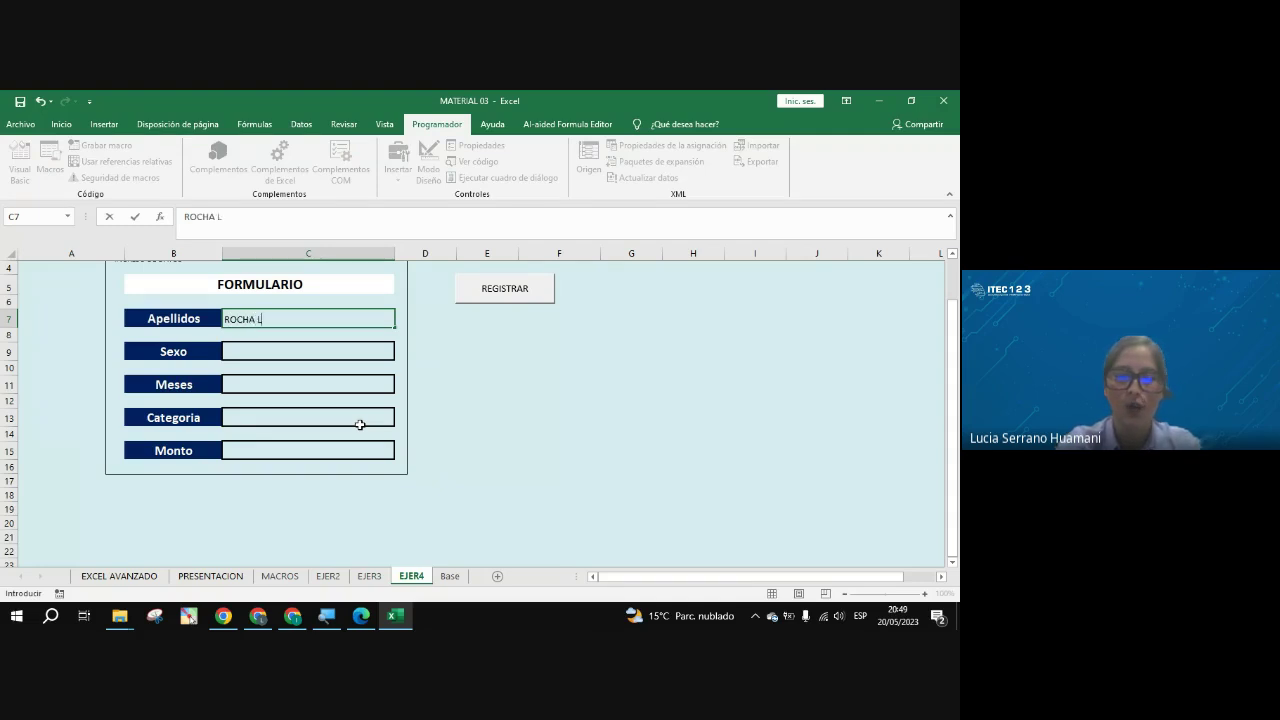
text(OPEZ)
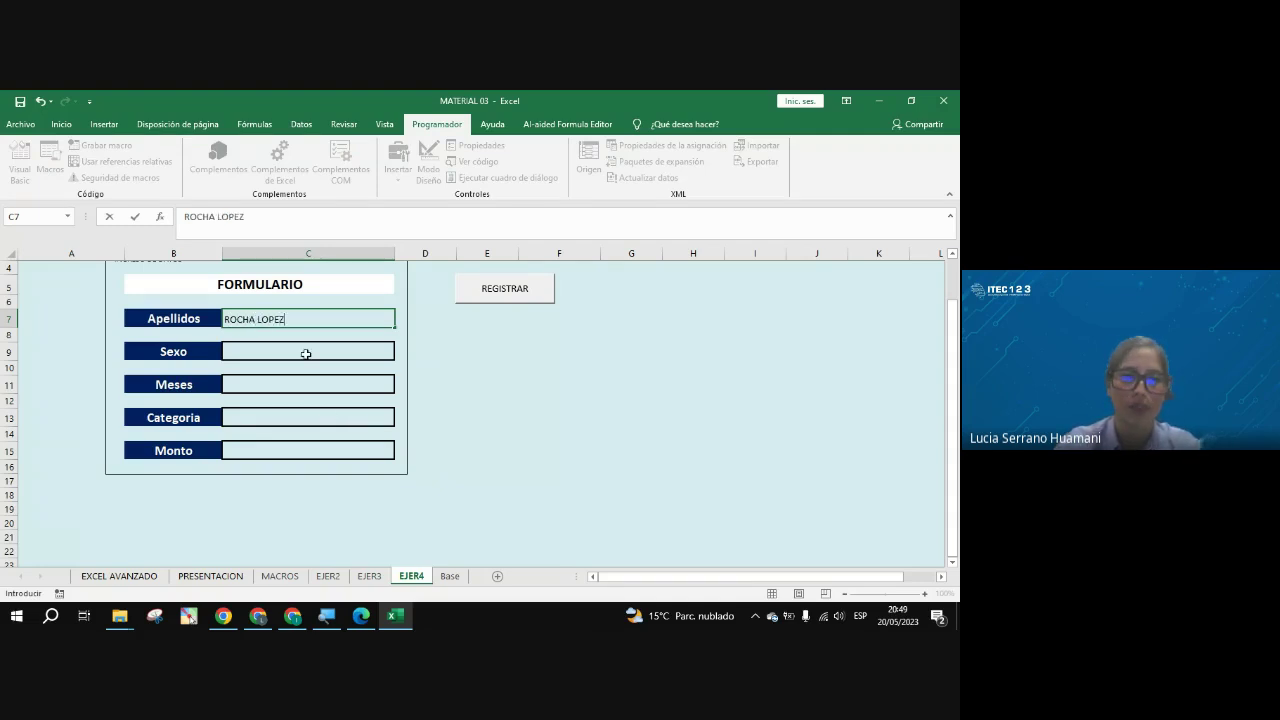
click(306, 352)
text(MA)
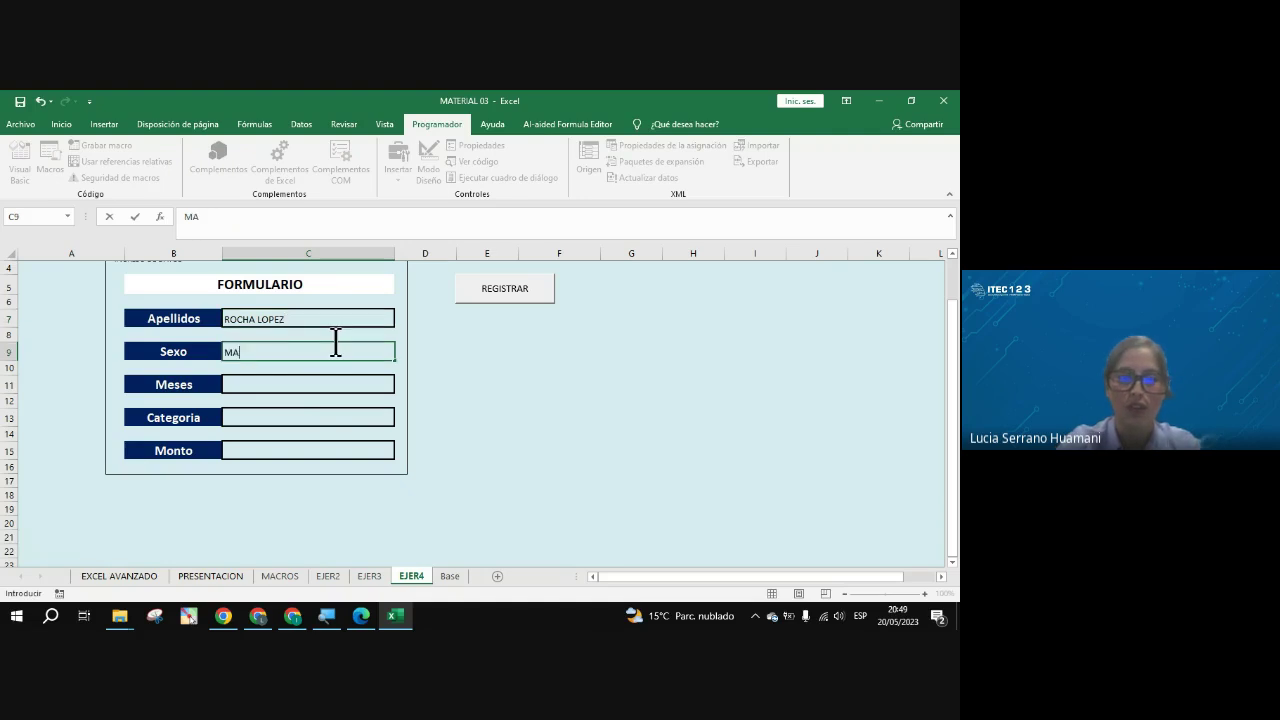
text(SCULINO)
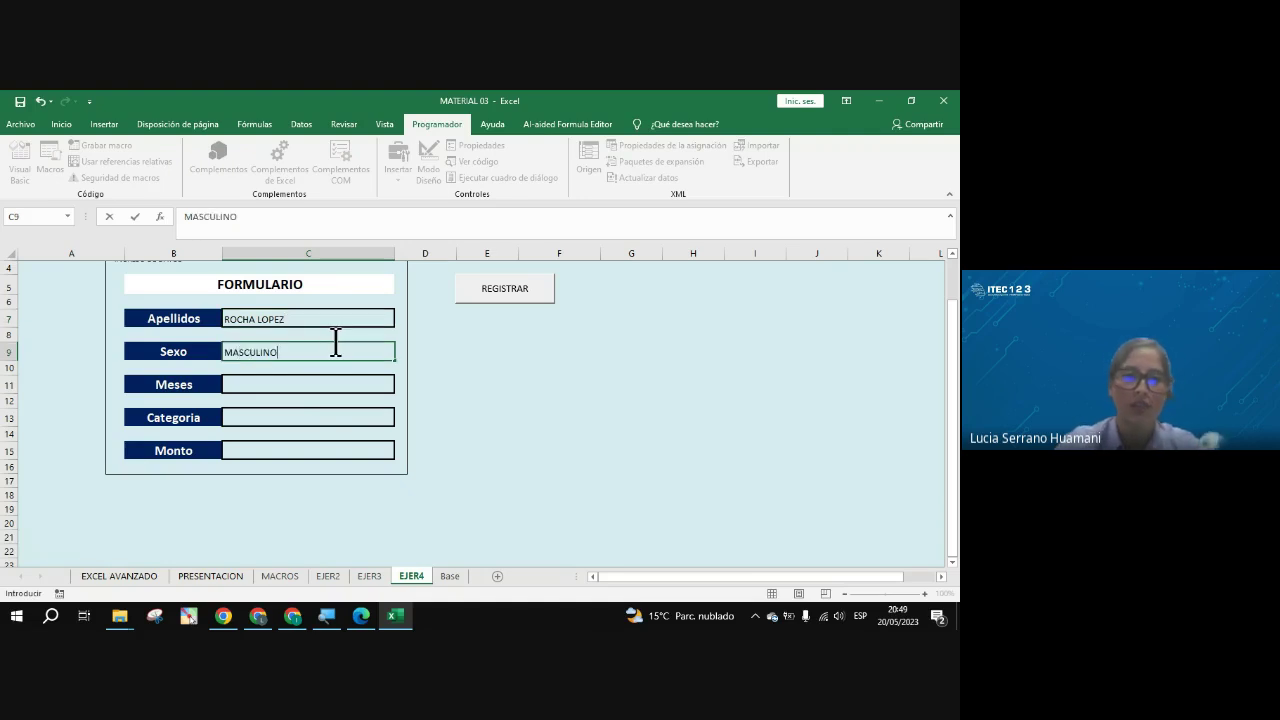
click(322, 380)
text(ABR)
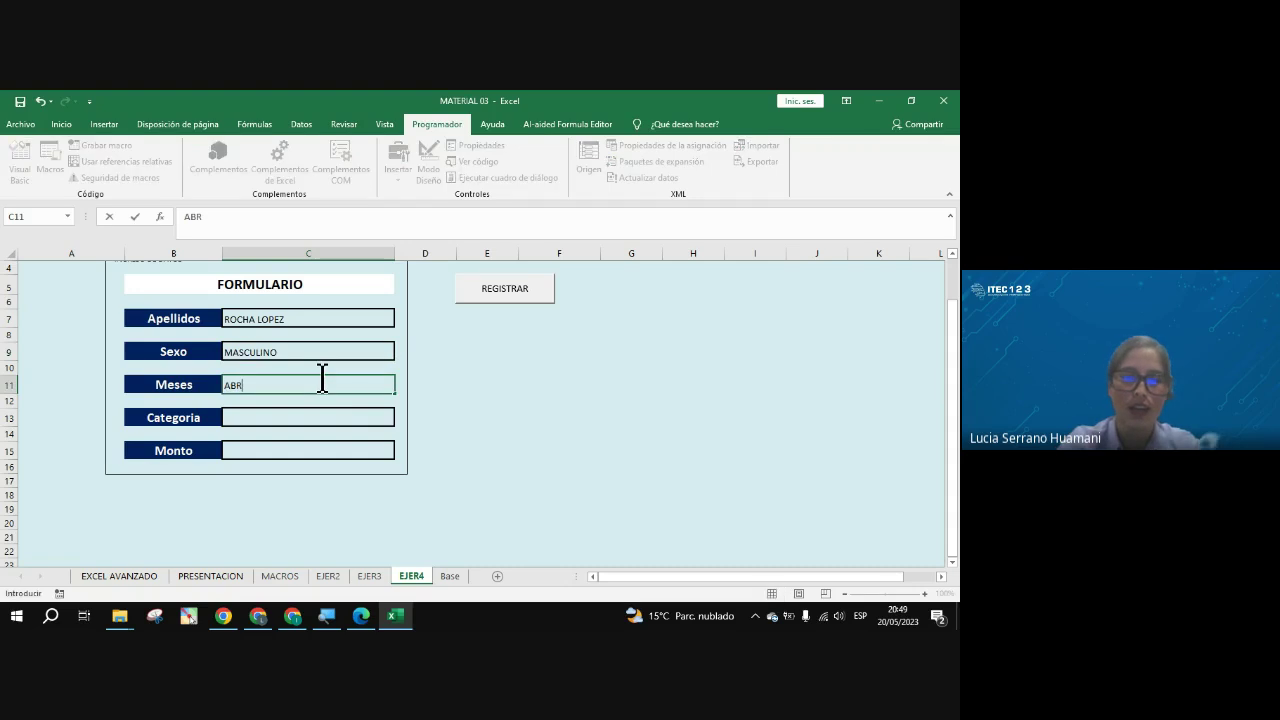
text(L)
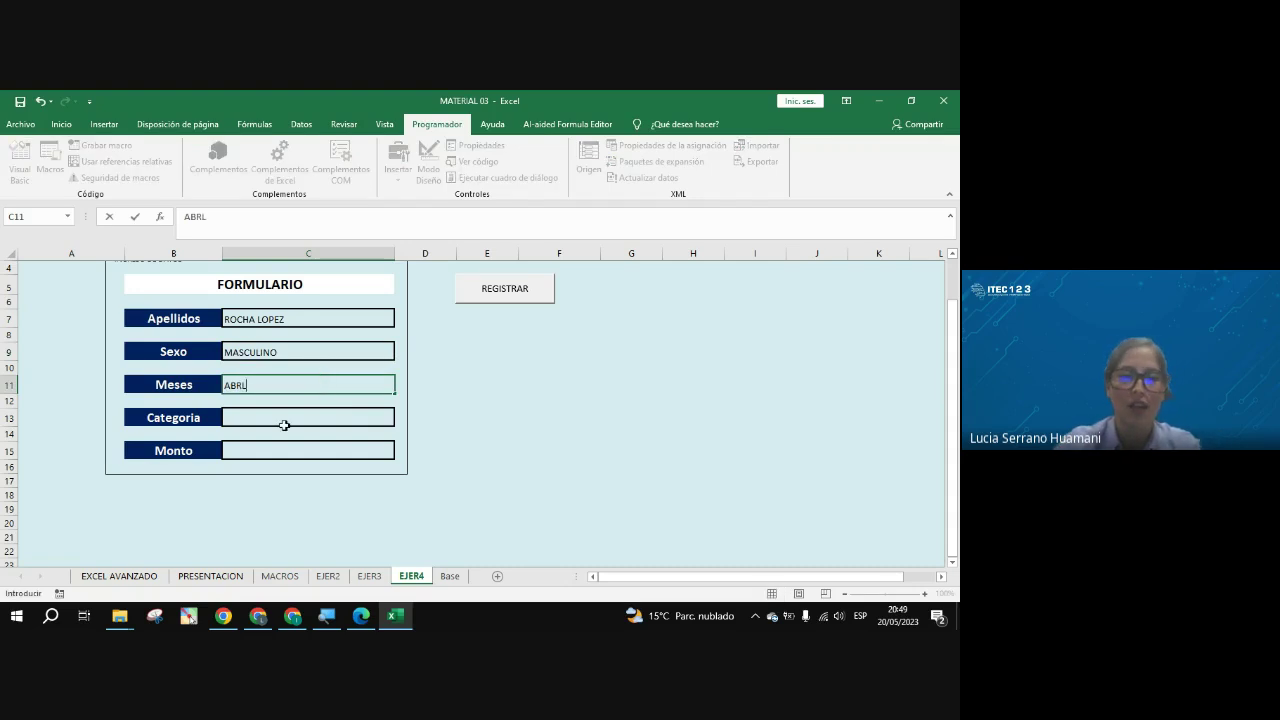
click(278, 416)
text(B)
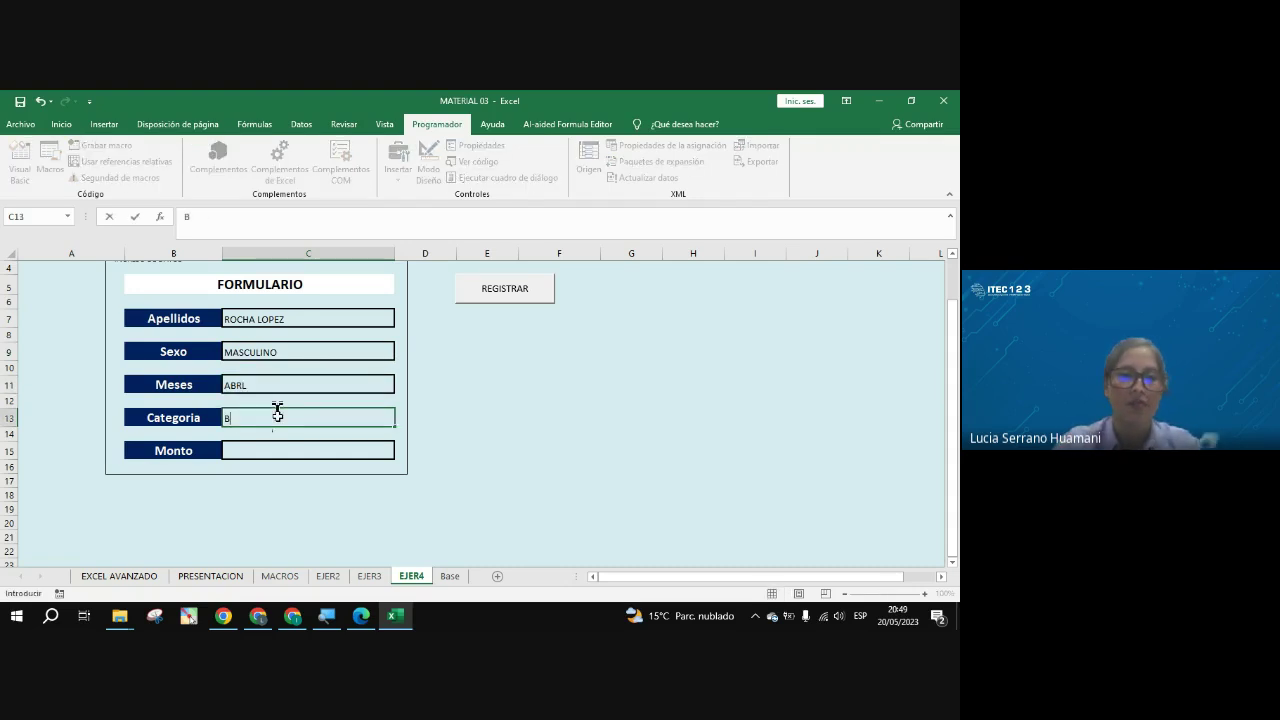
click(278, 453)
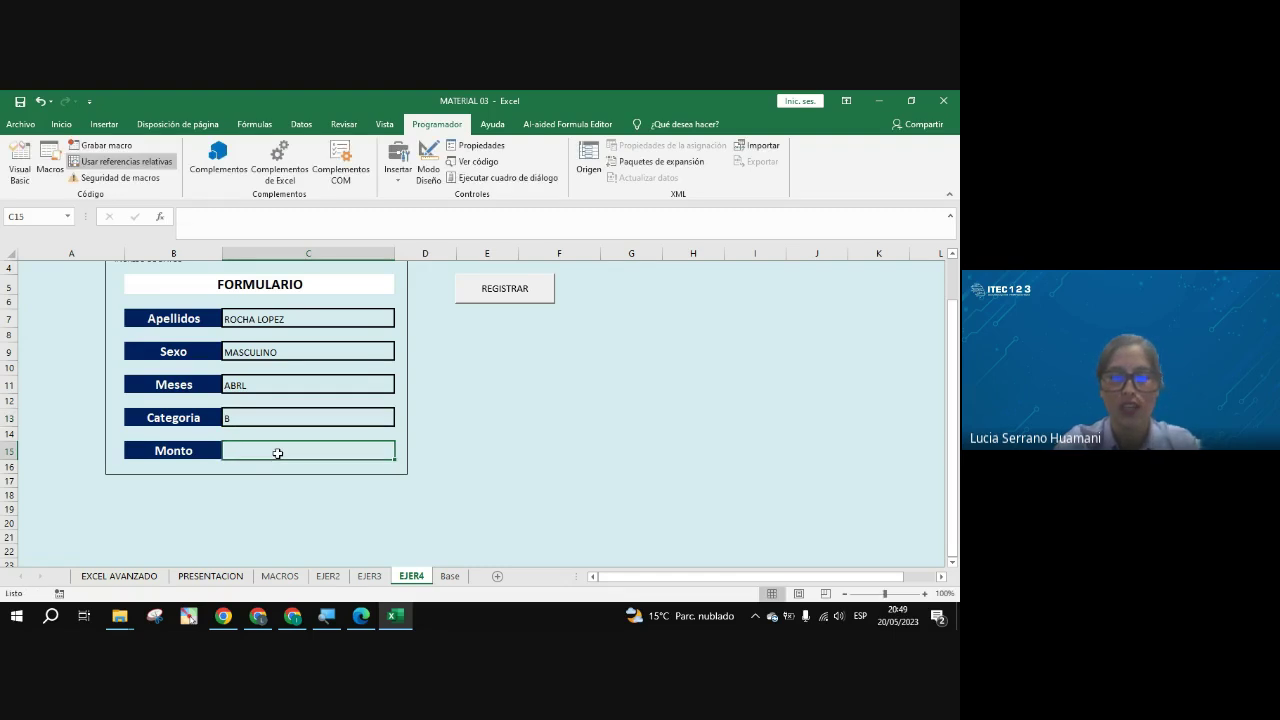
text(200)
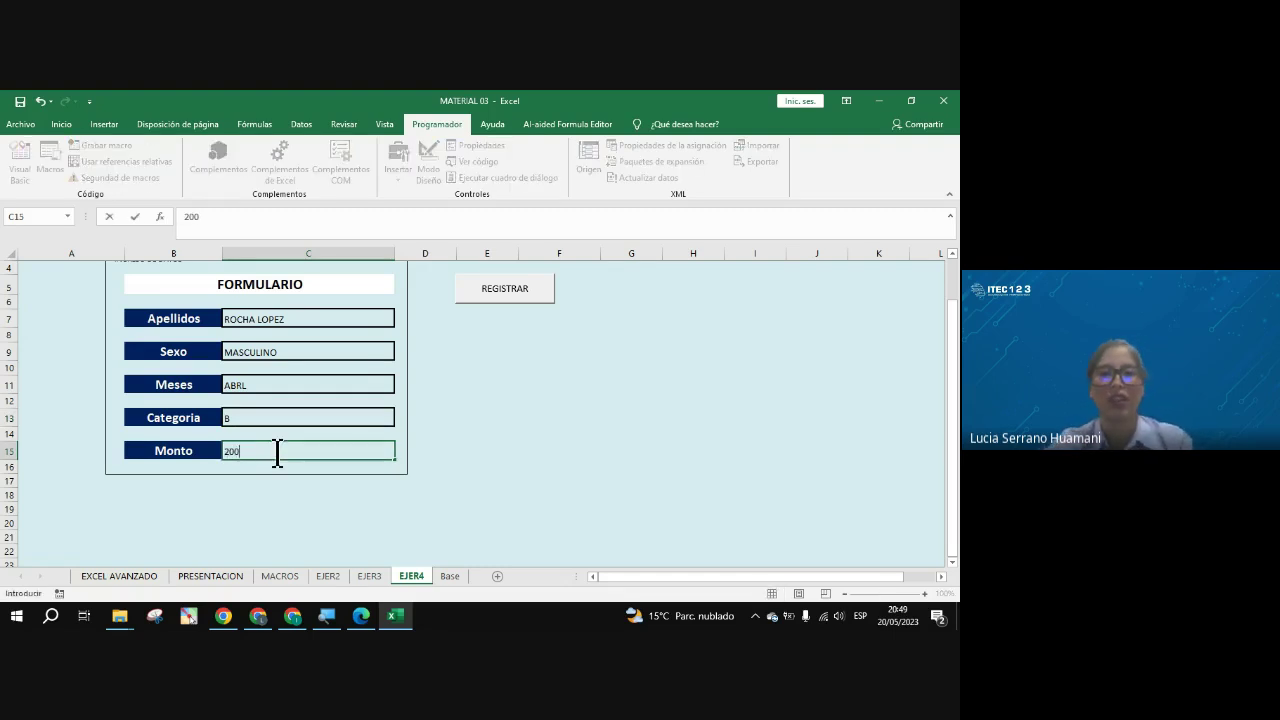
click(504, 302)
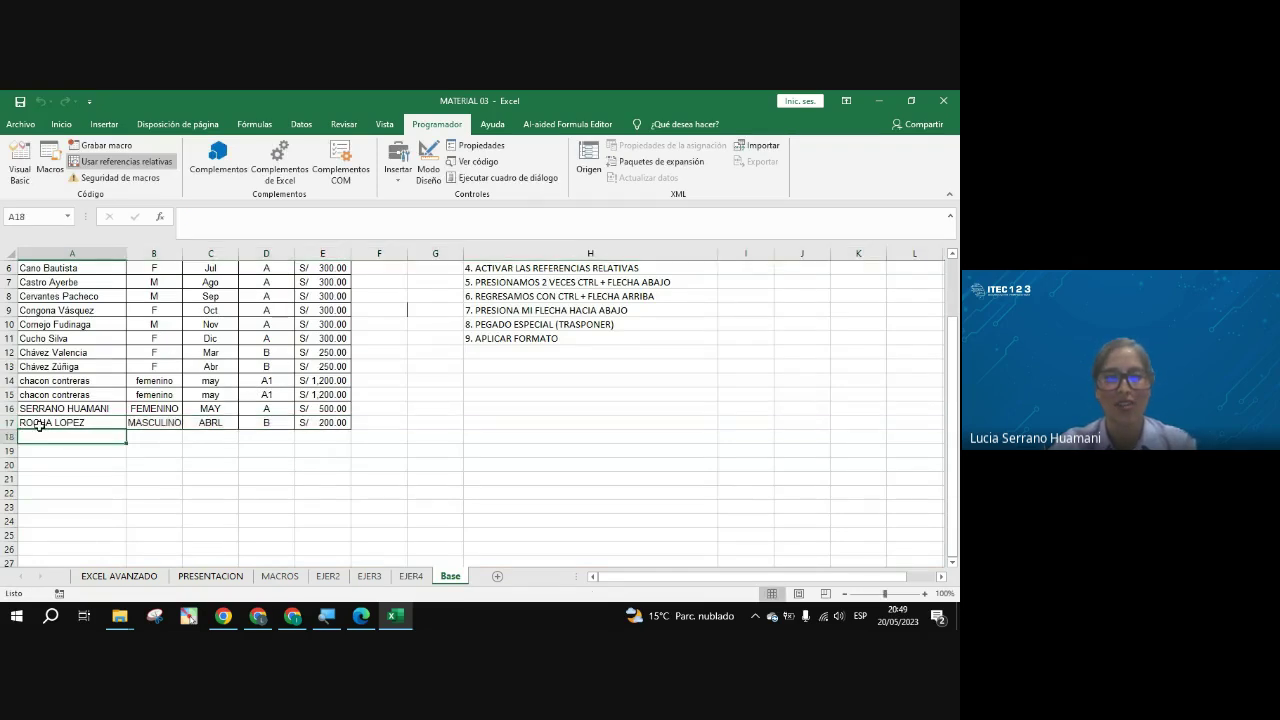
click(216, 424)
click(318, 424)
scroll(320, 451, up, 1)
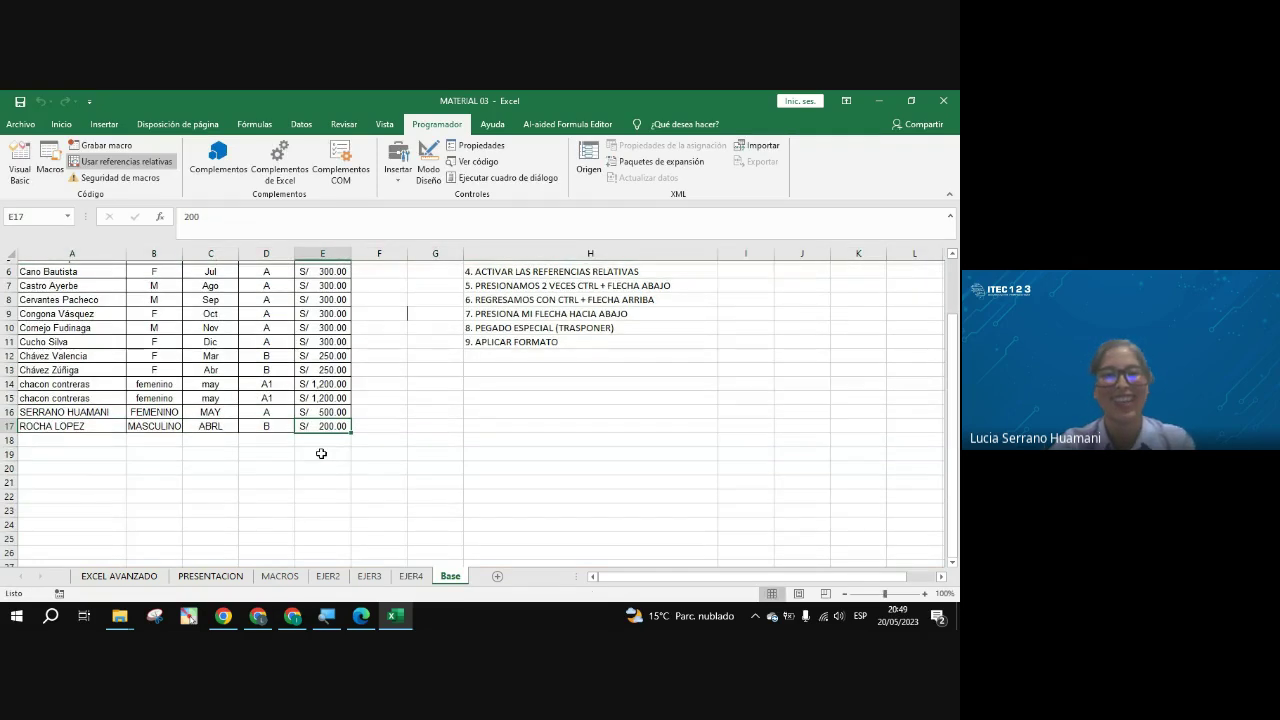
scroll(320, 451, up, 1)
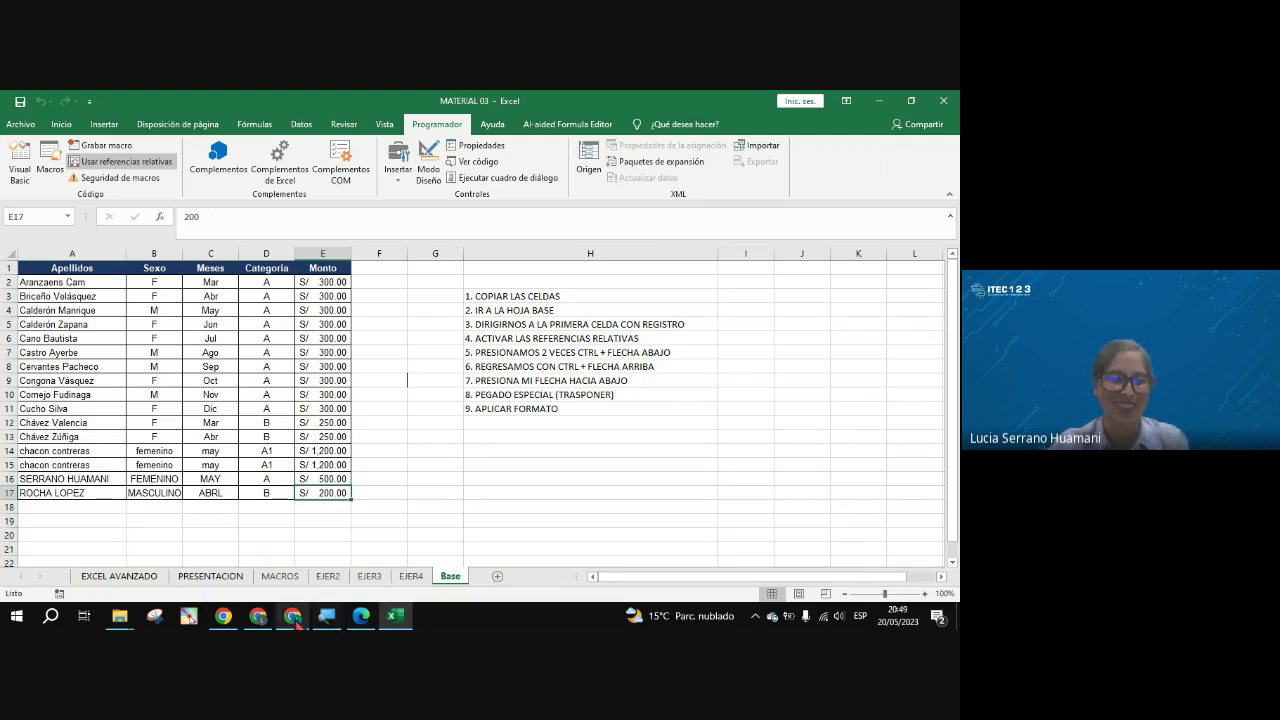
click(259, 617)
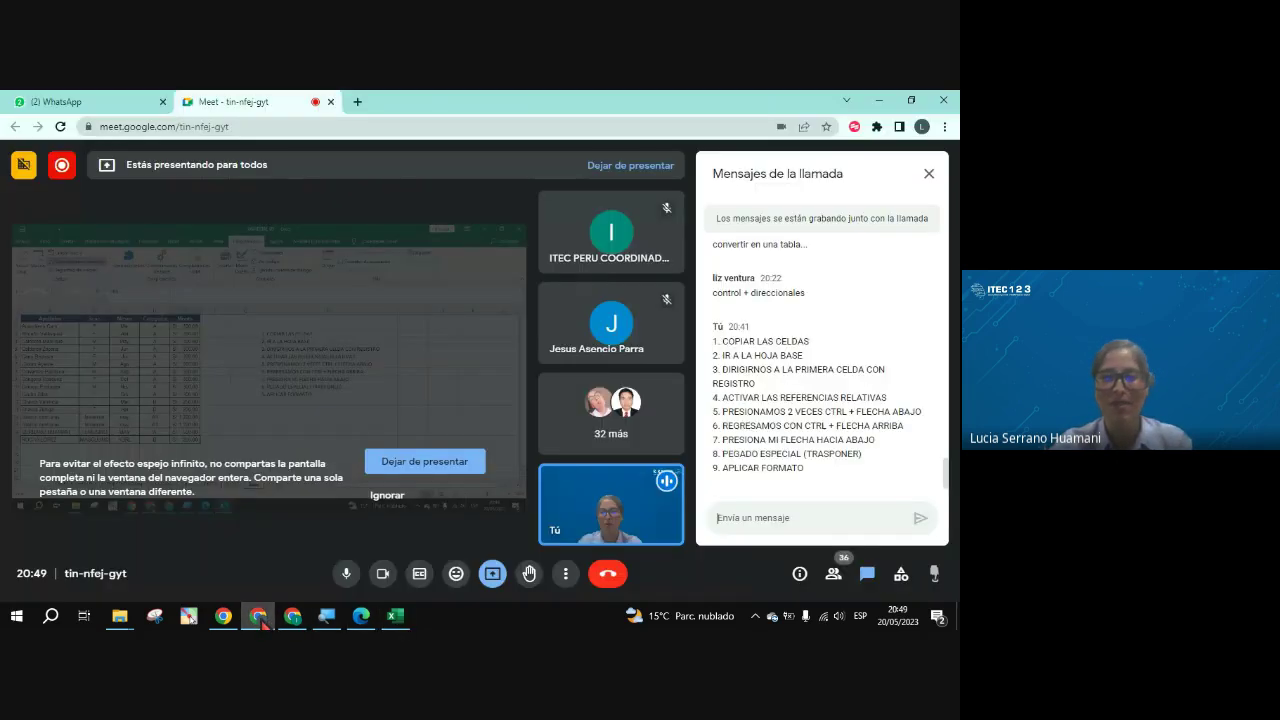
scroll(857, 471, up, 2)
scroll(849, 457, down, 1)
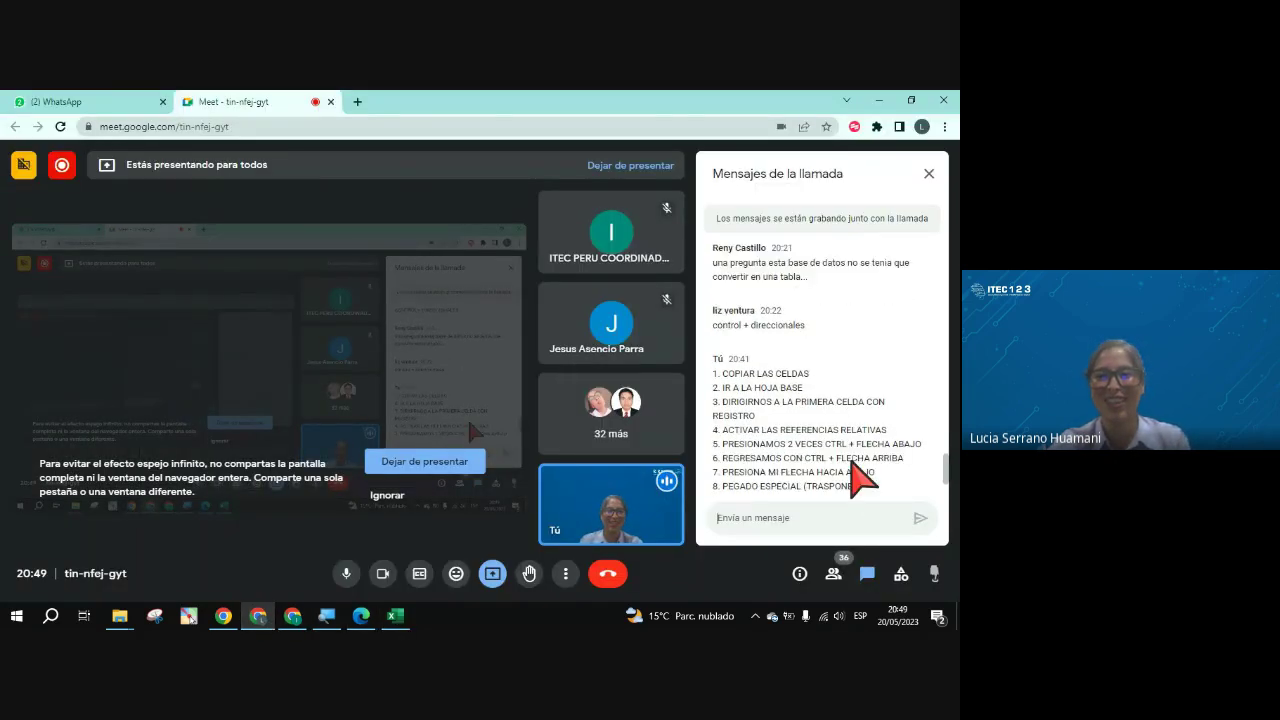
scroll(851, 463, down, 1)
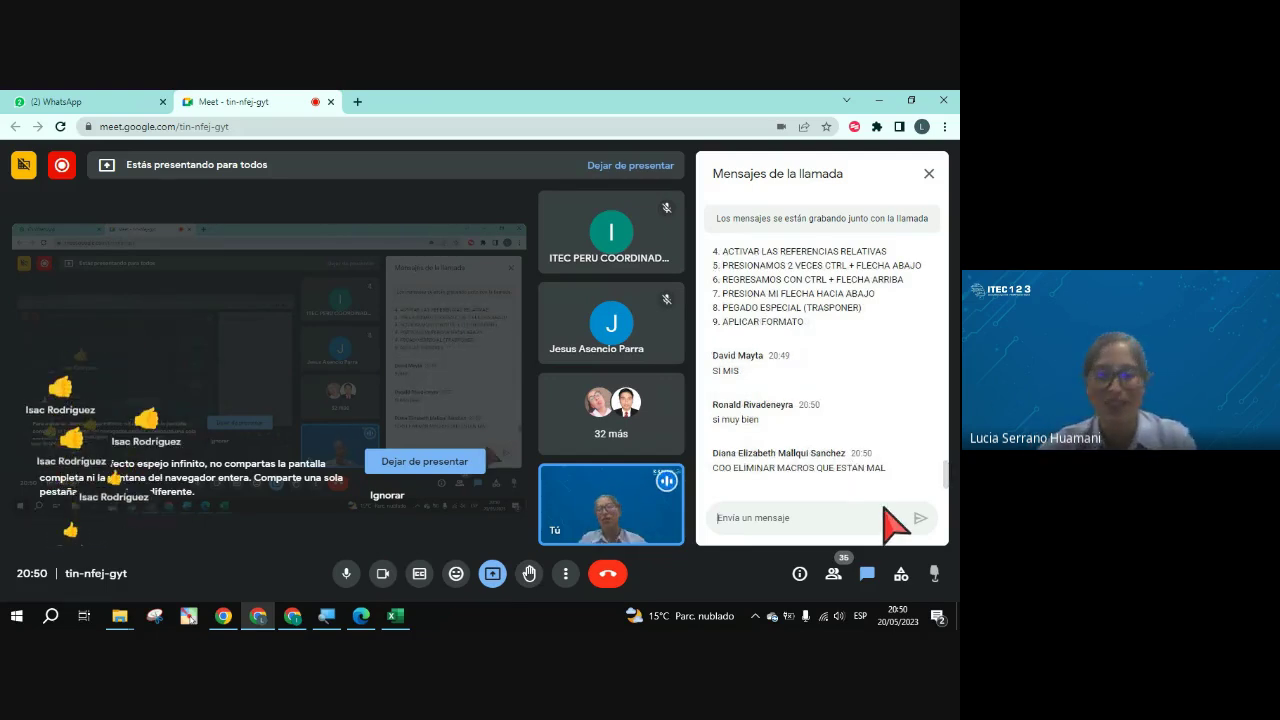
key(alt+Tab)
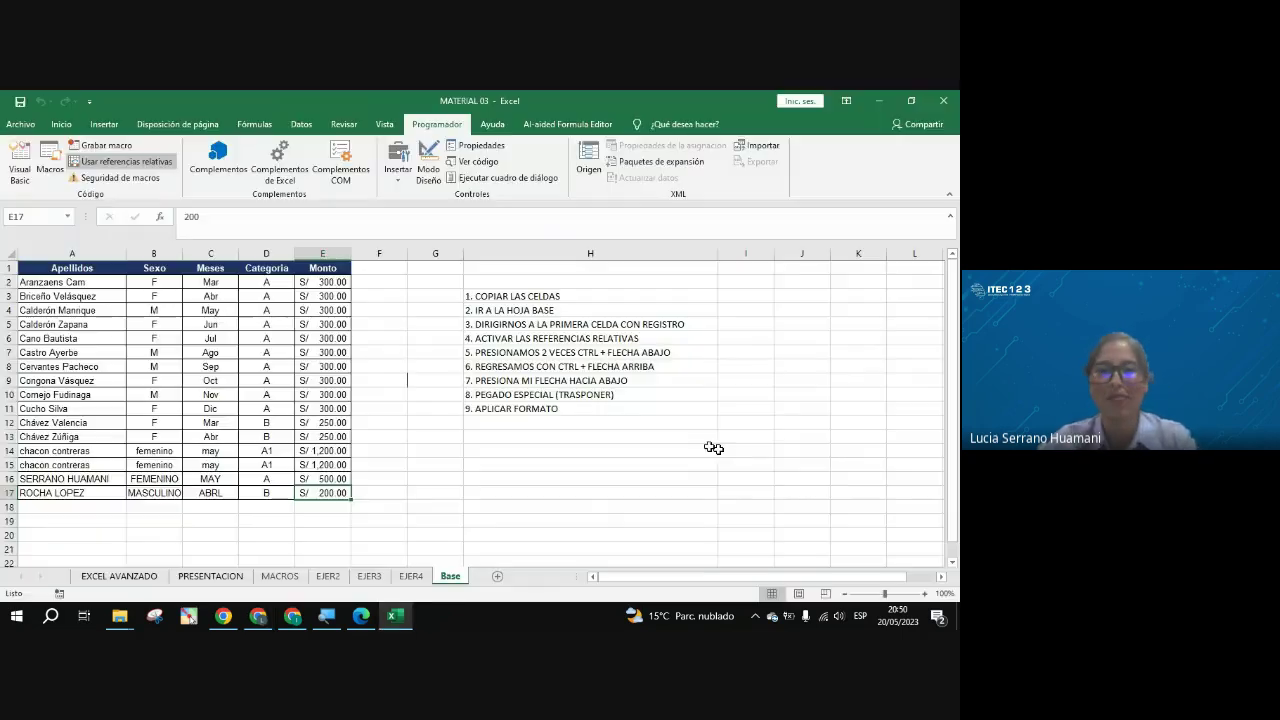
click(424, 462)
click(400, 395)
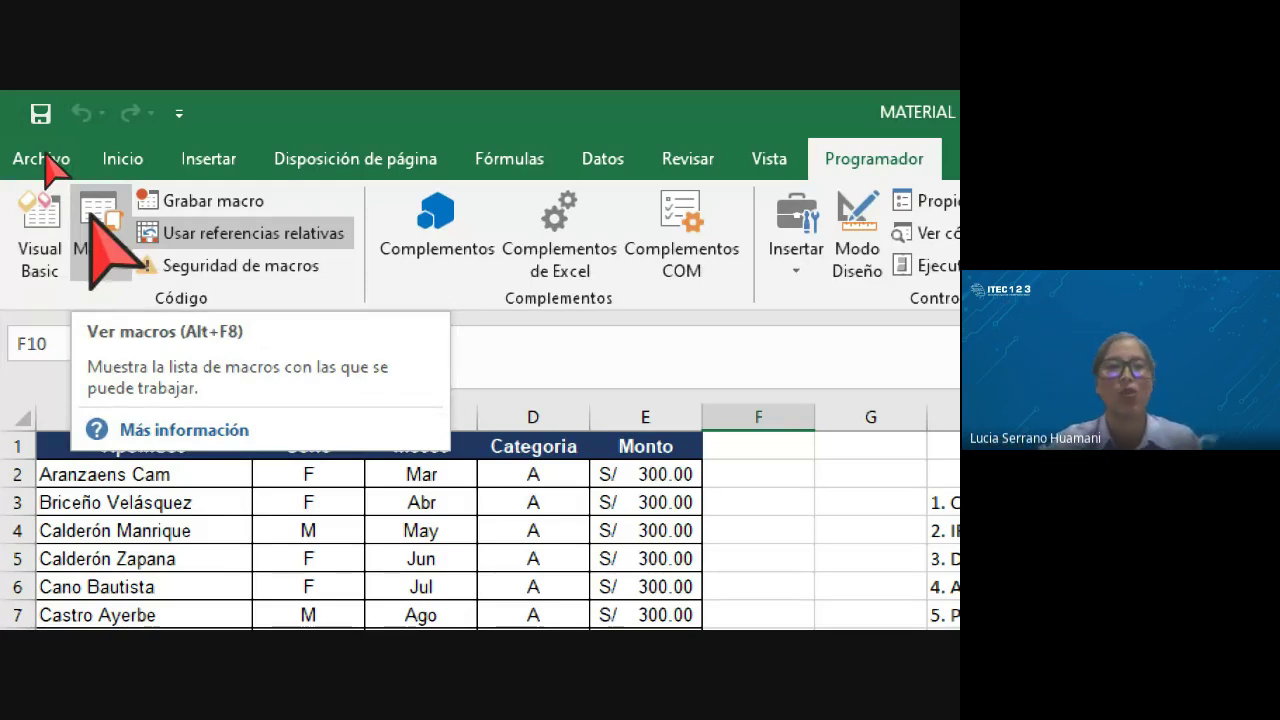
click(95, 225)
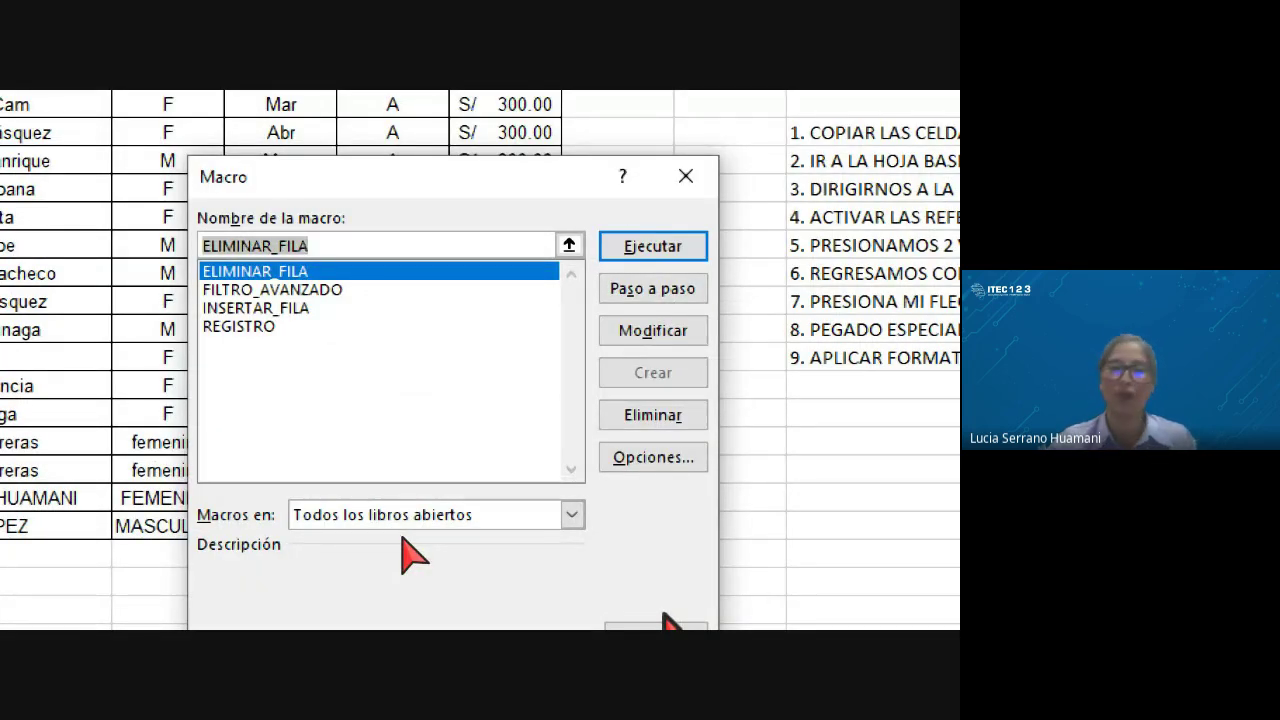
click(305, 309)
click(290, 326)
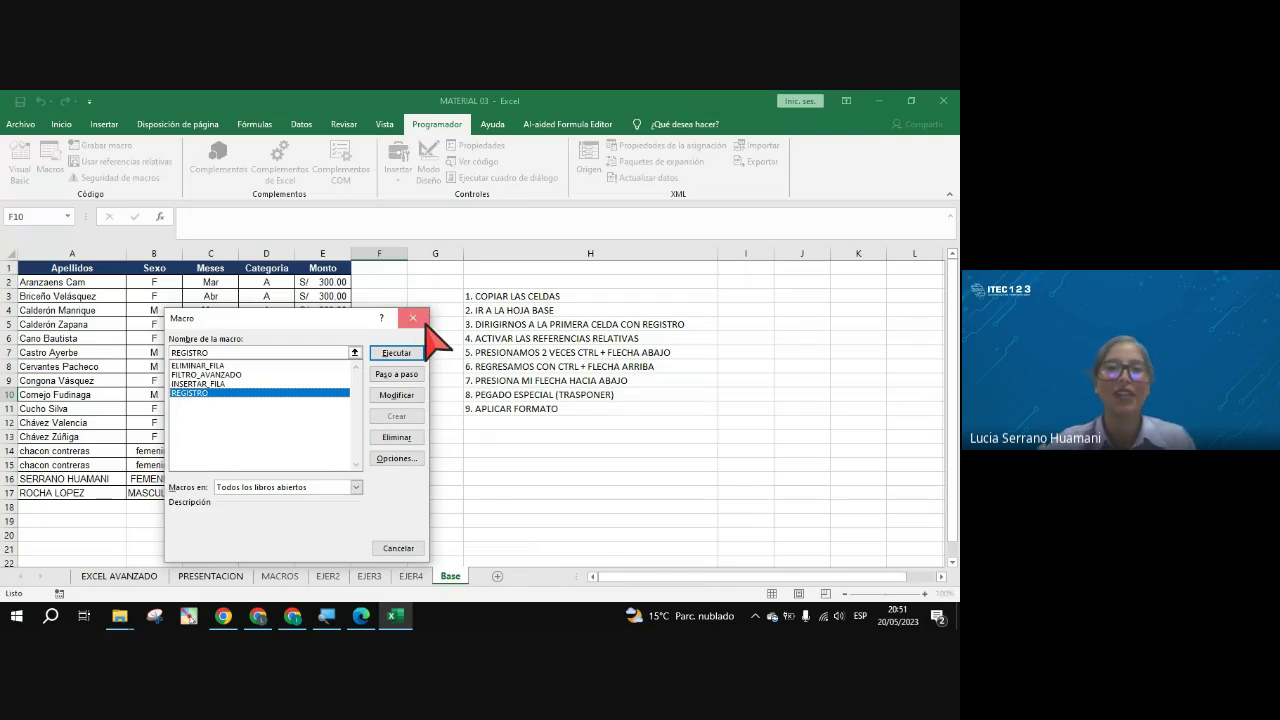
click(413, 318)
Step: Check the filled EJER4 form by selecting cells beside it, then bring Google Meet forward
click(411, 576)
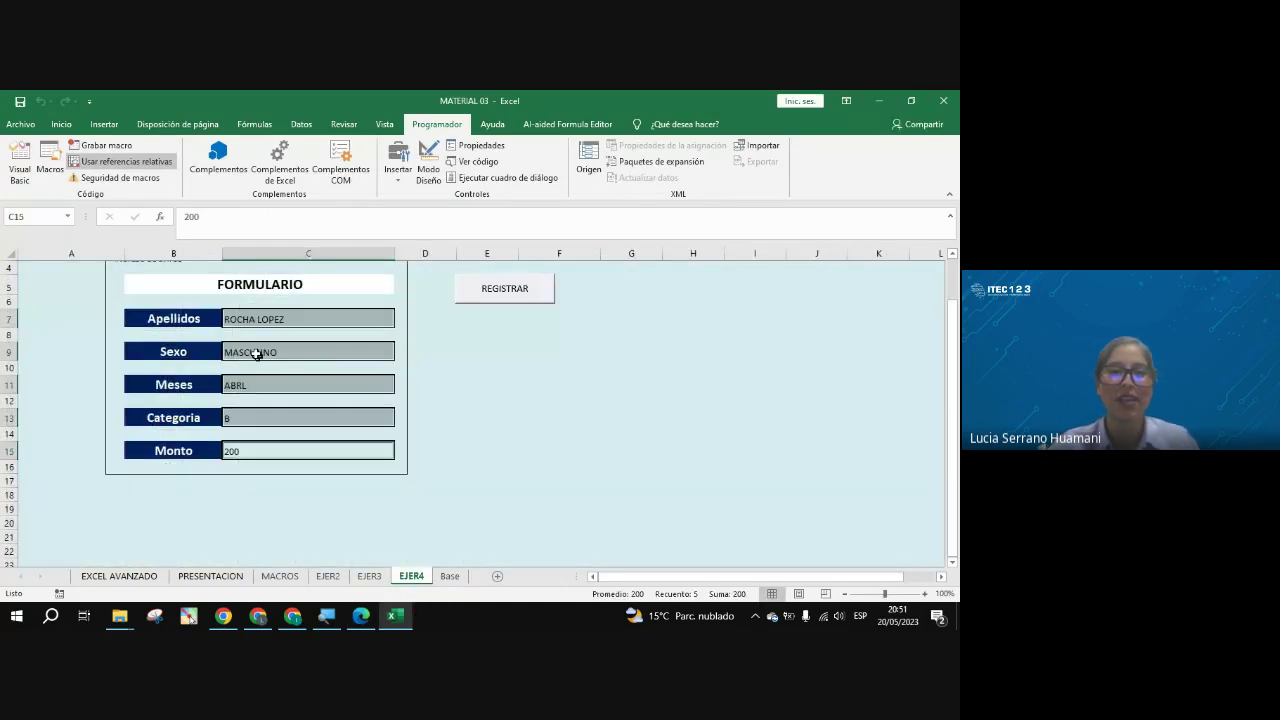
key(Down)
key(Down)
key(Down)
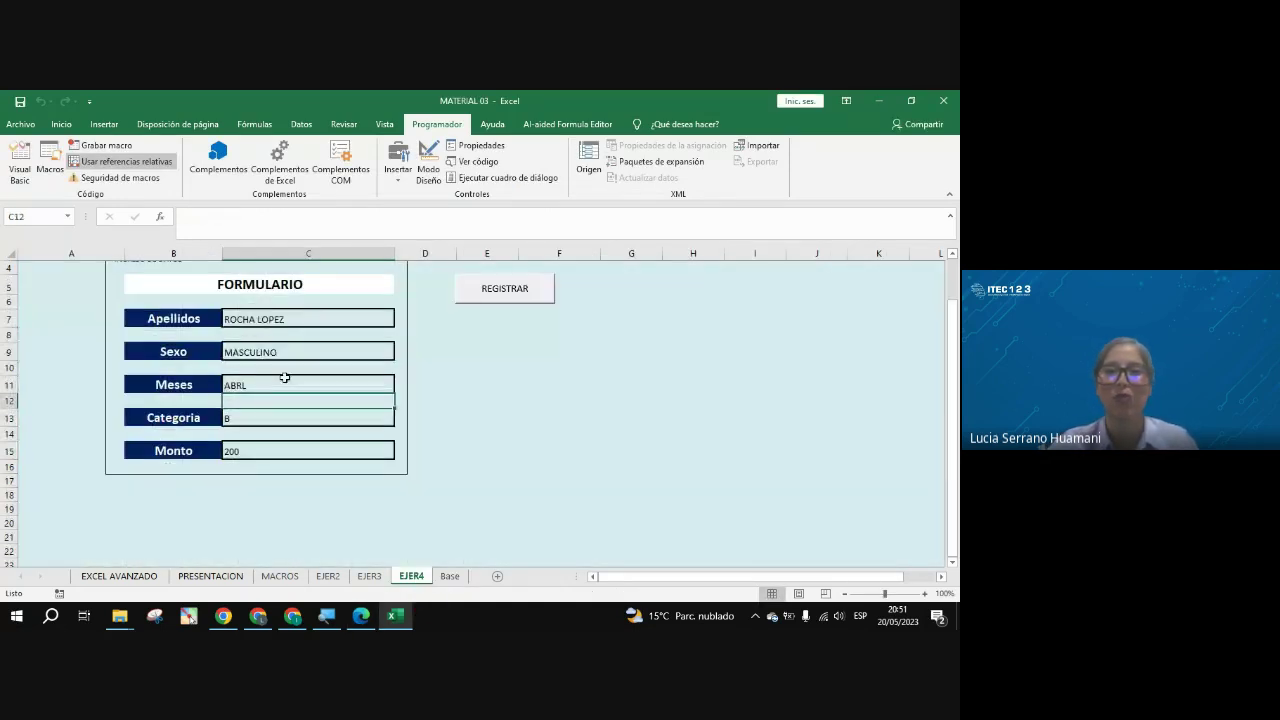
scroll(489, 411, up, 1)
click(495, 392)
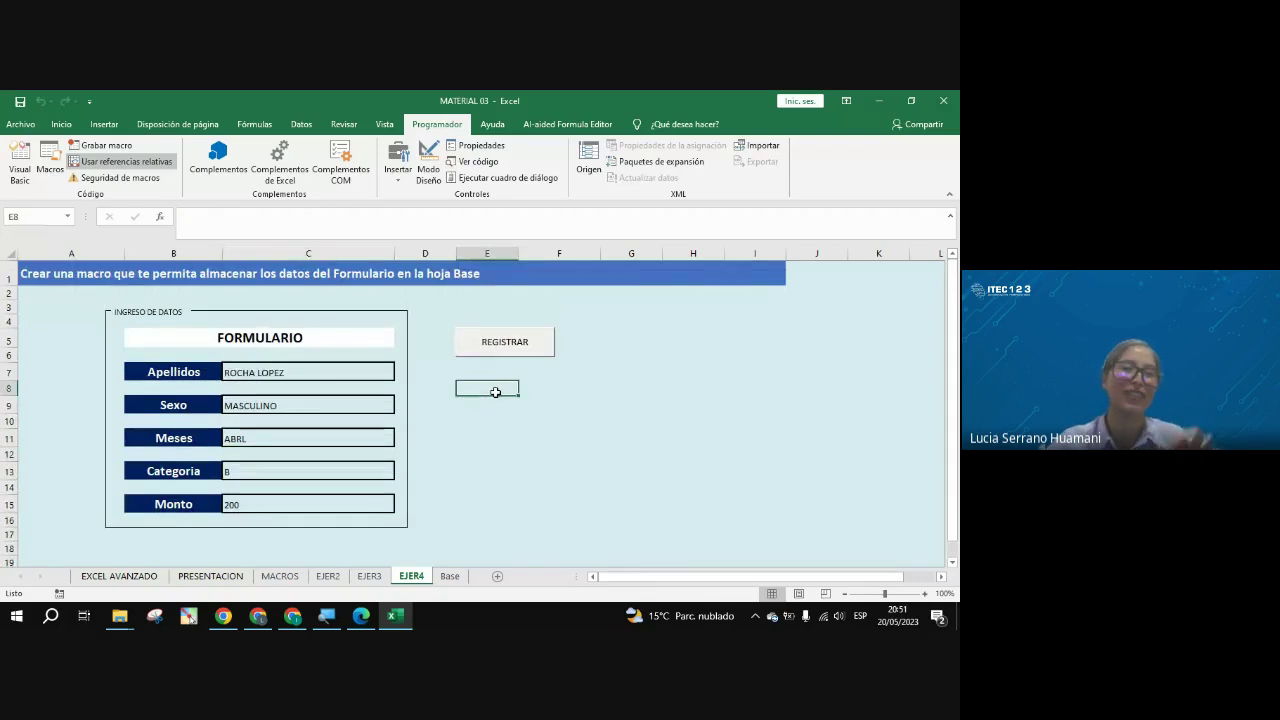
click(490, 375)
click(514, 402)
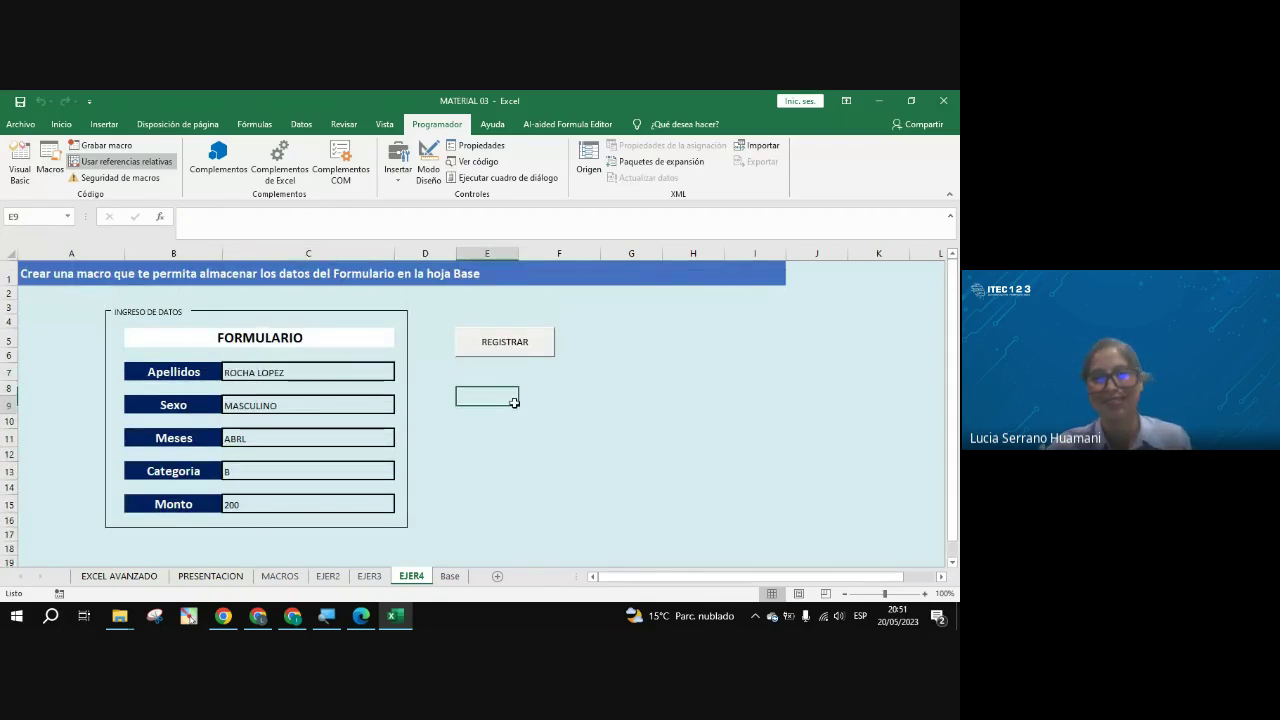
click(490, 393)
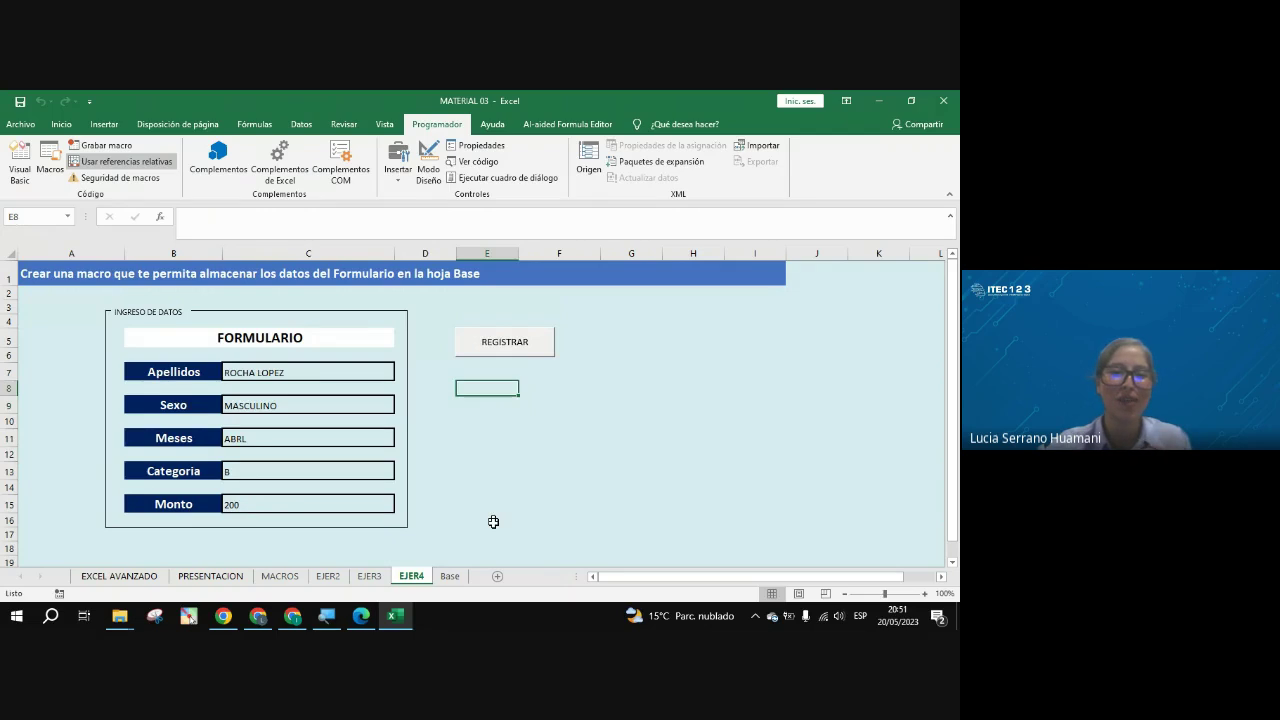
click(260, 616)
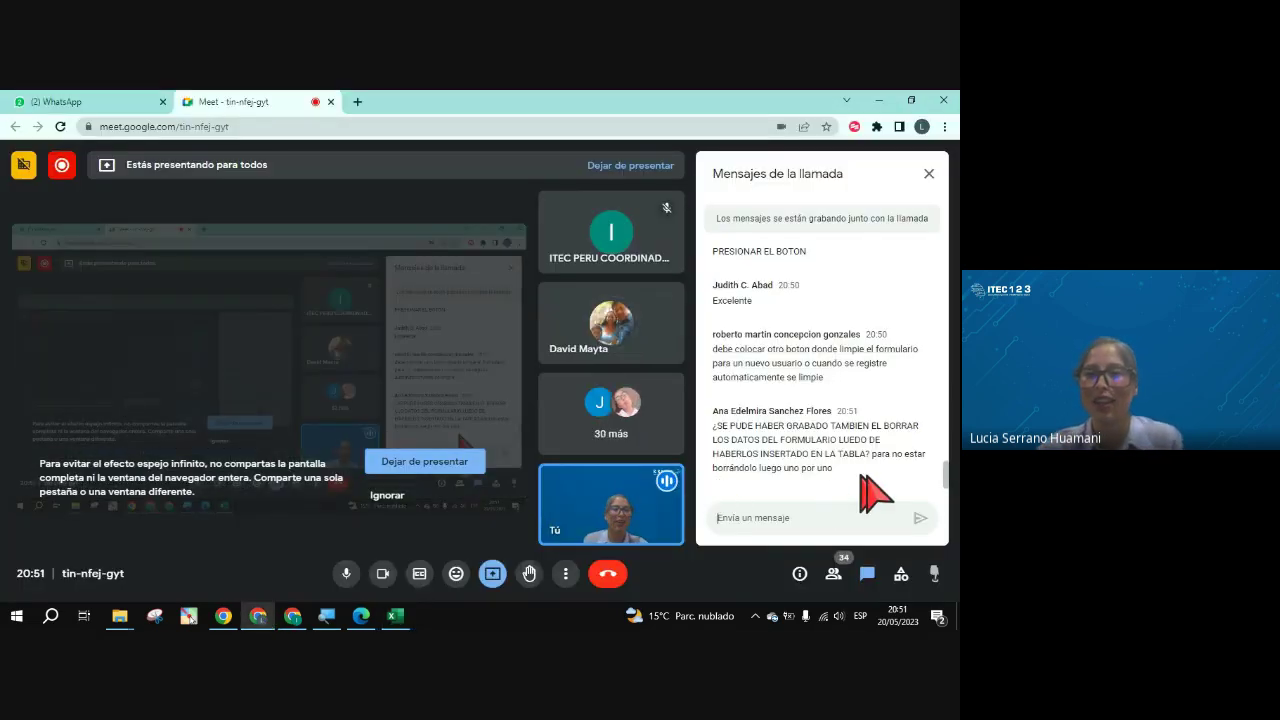
Step: Scroll through the participants' chat questions, then return to the Excel EJER4 form
scroll(905, 455, up, 2)
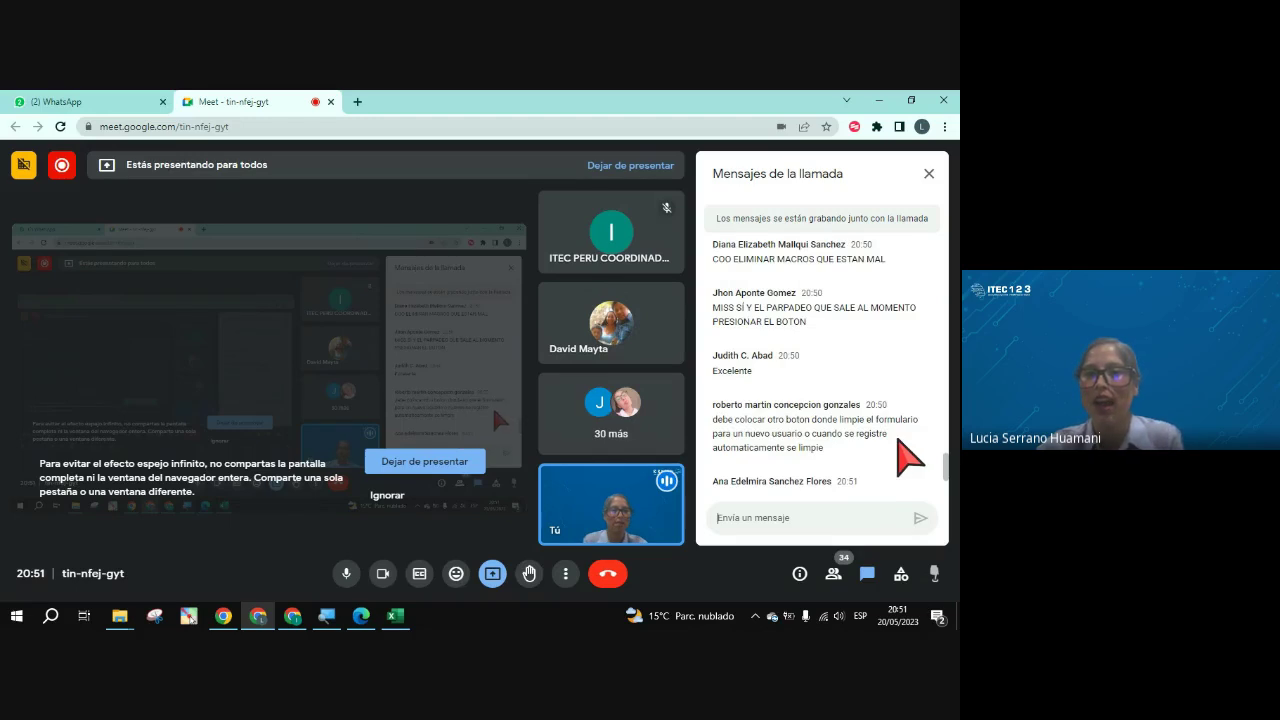
scroll(898, 442, up, 1)
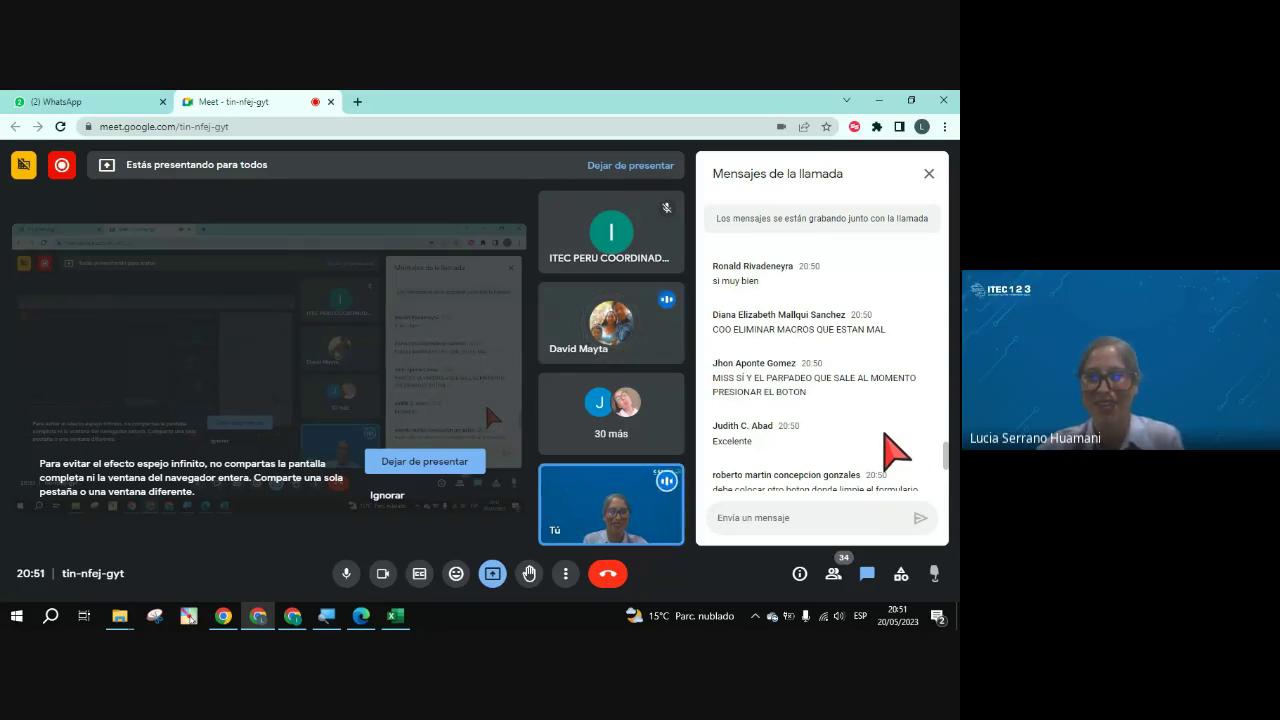
scroll(884, 436, up, 1)
scroll(884, 436, up, 1)
scroll(884, 437, down, 2)
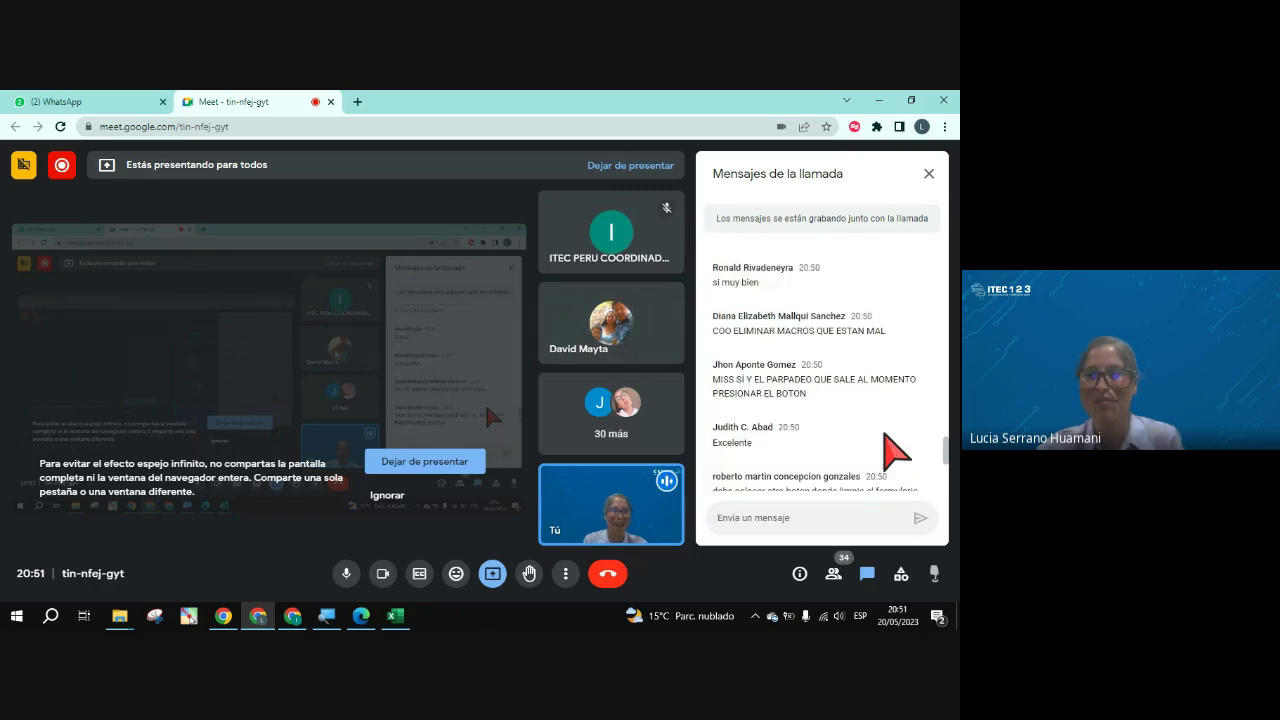
scroll(884, 437, down, 1)
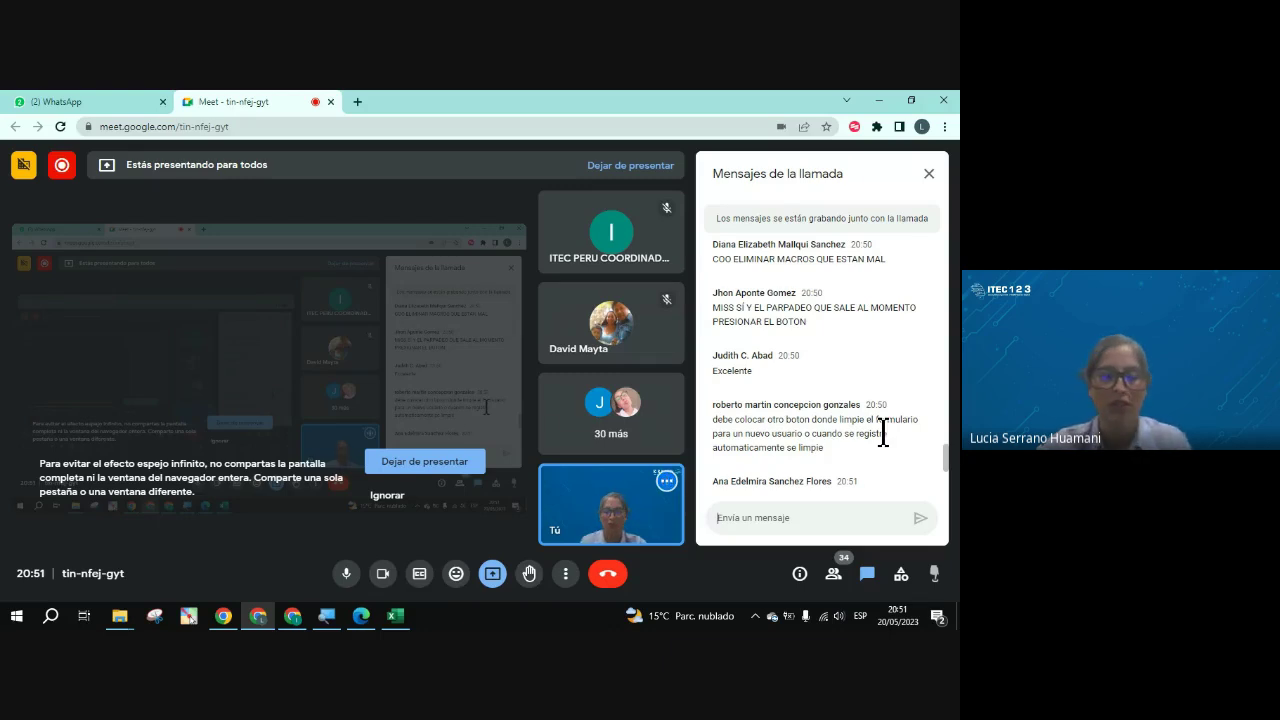
click(395, 615)
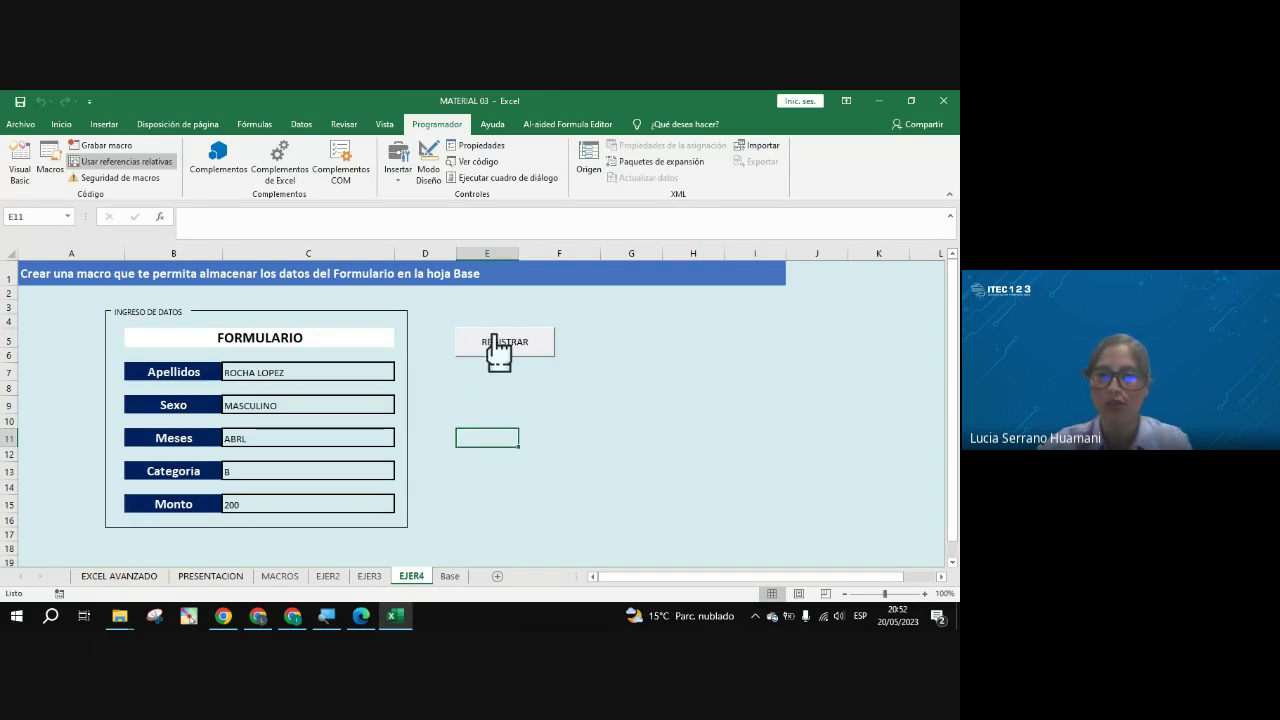
Step: Select cell E9, then switch over to the Google Meet call window
click(473, 408)
key(alt+Tab)
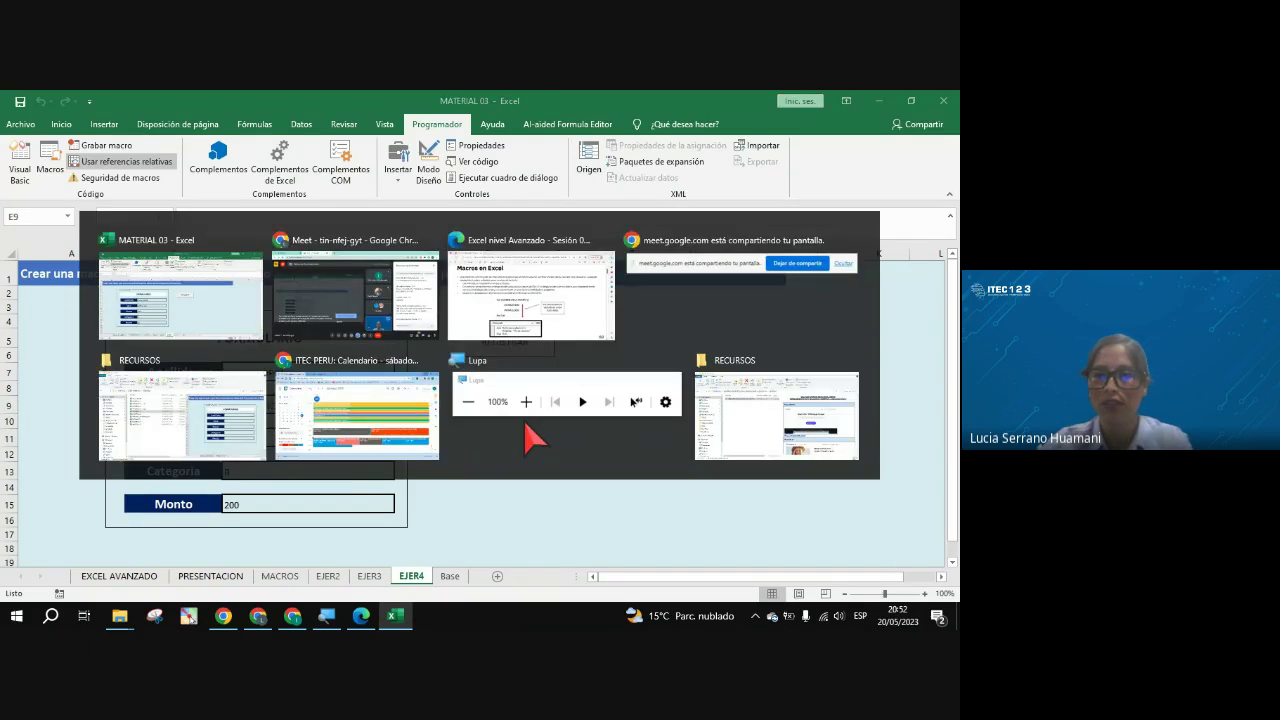
scroll(895, 420, down, 1)
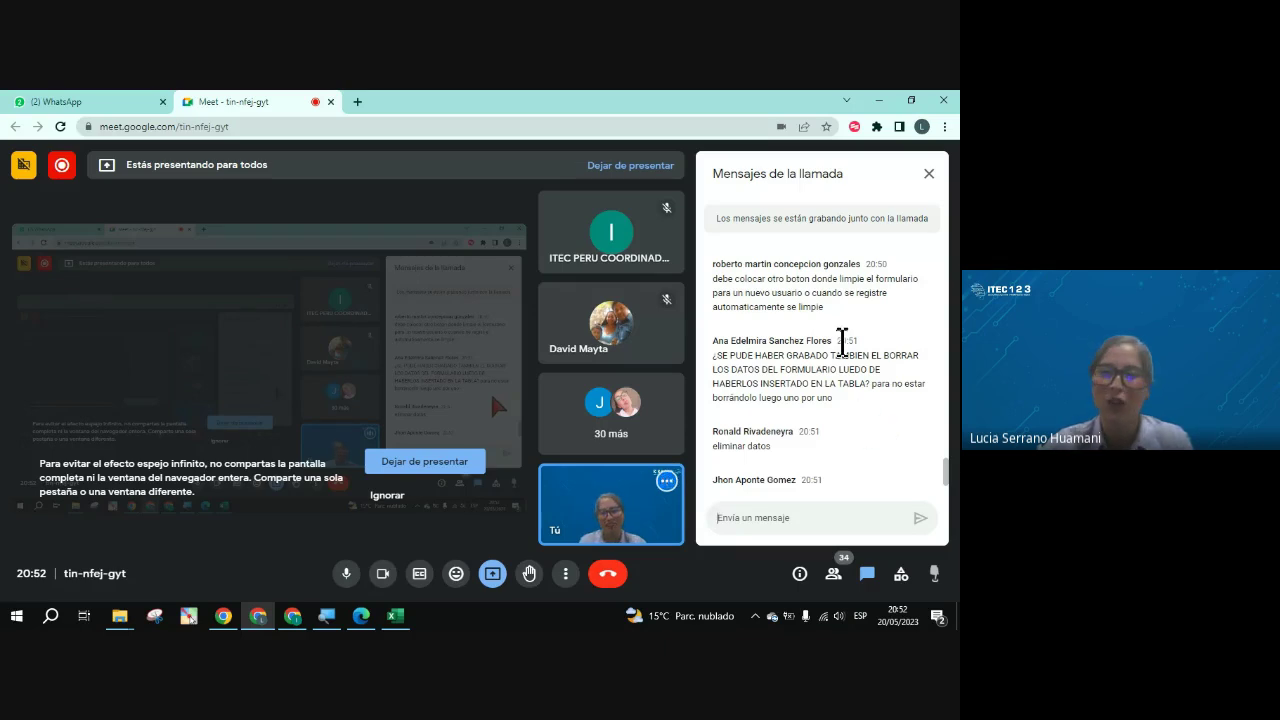
Step: Highlight the chat suggestion about auto-clearing the form, then return to Excel's EJER4 sheet
drag(823, 307, 717, 307)
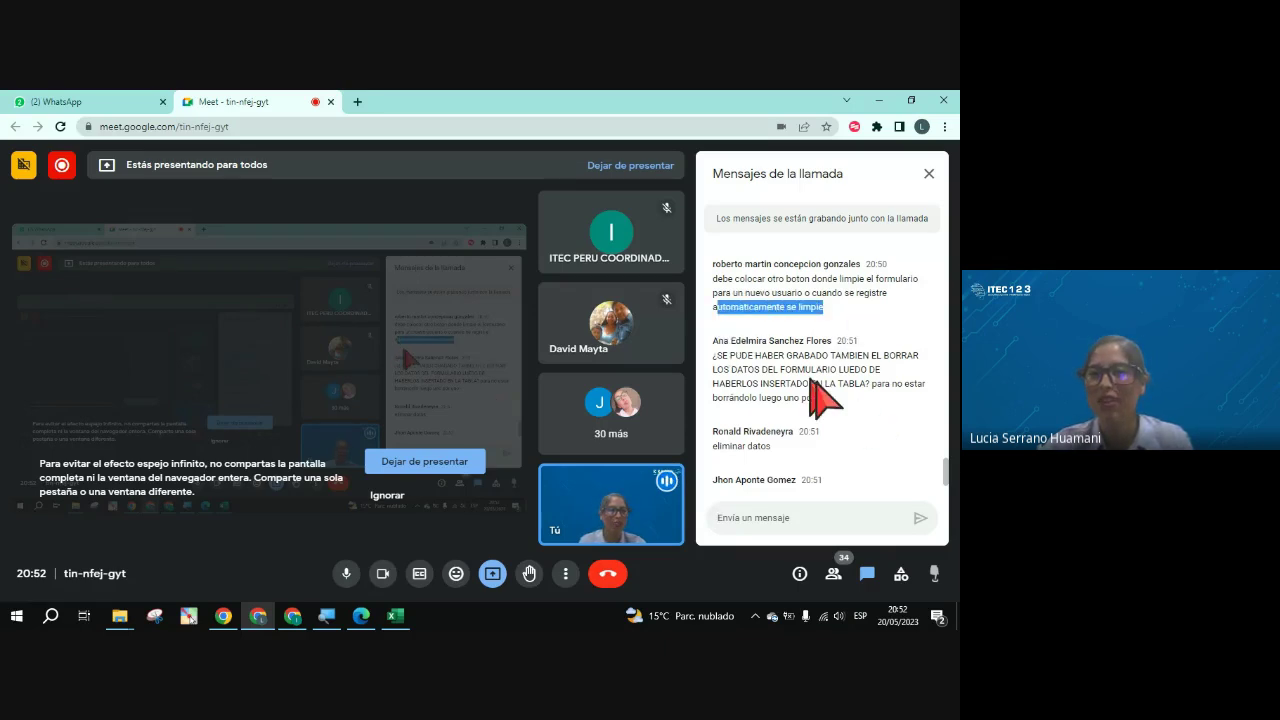
click(810, 382)
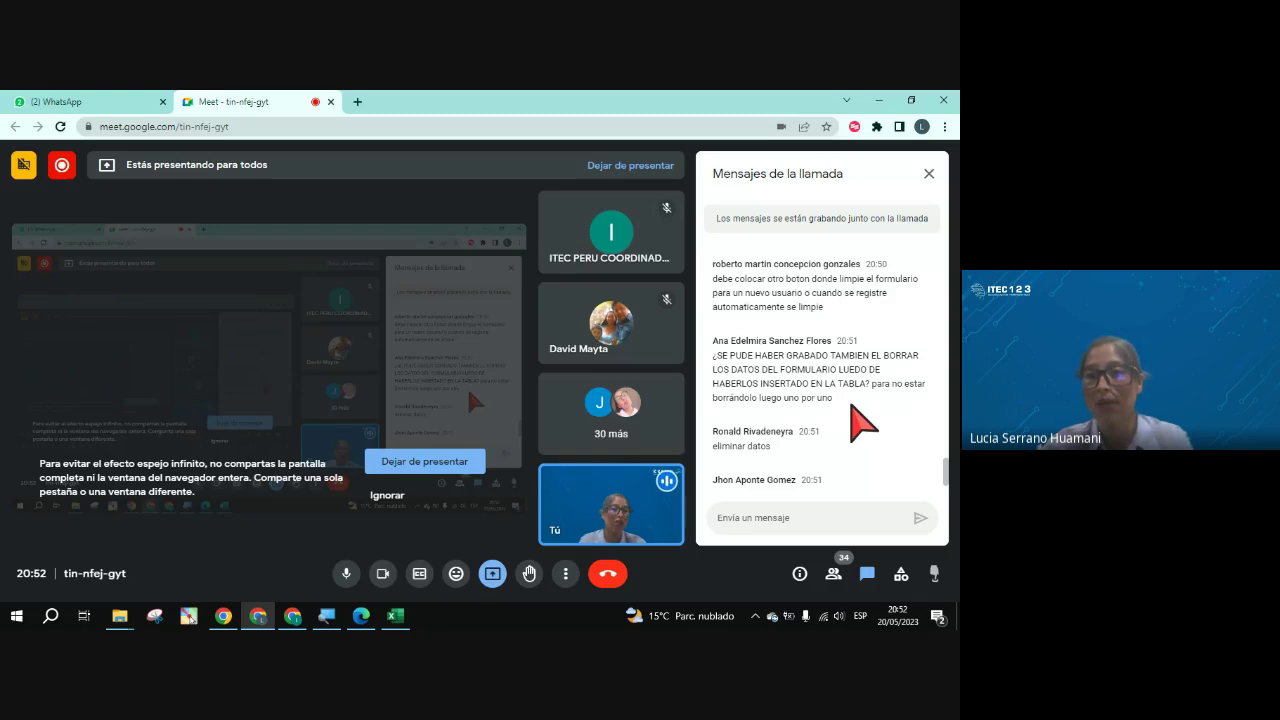
key(alt+Tab)
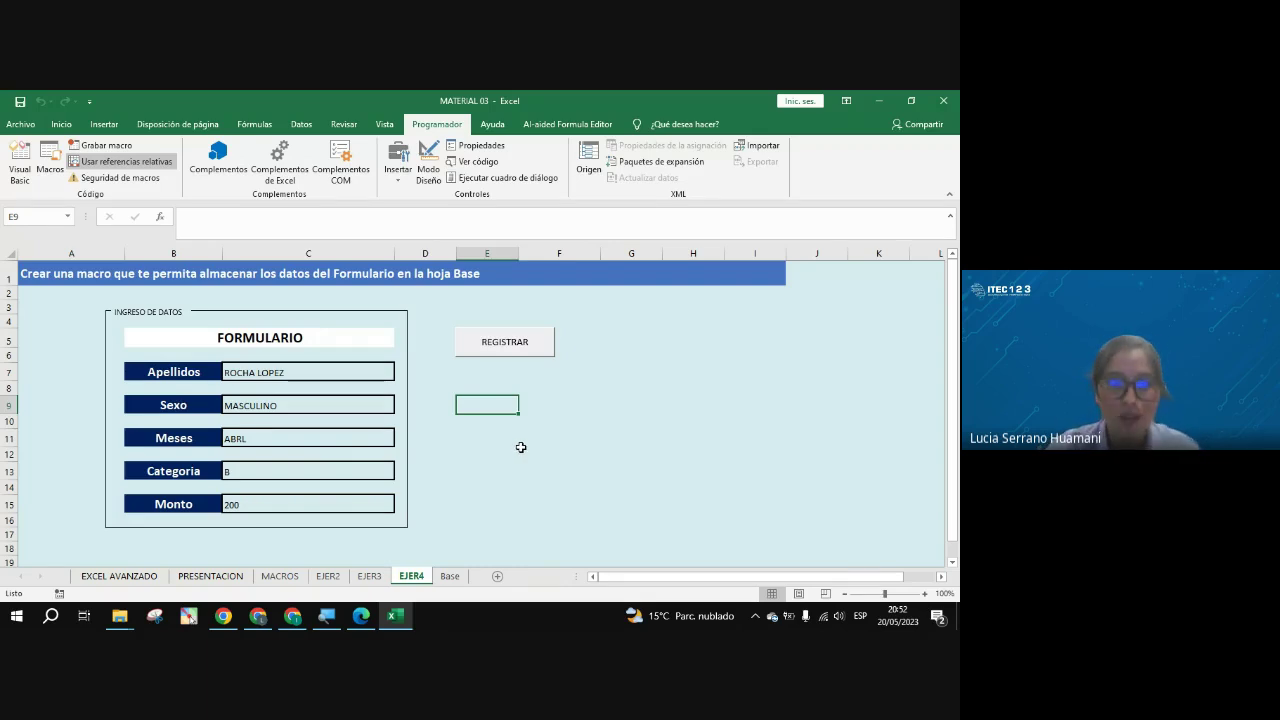
click(450, 576)
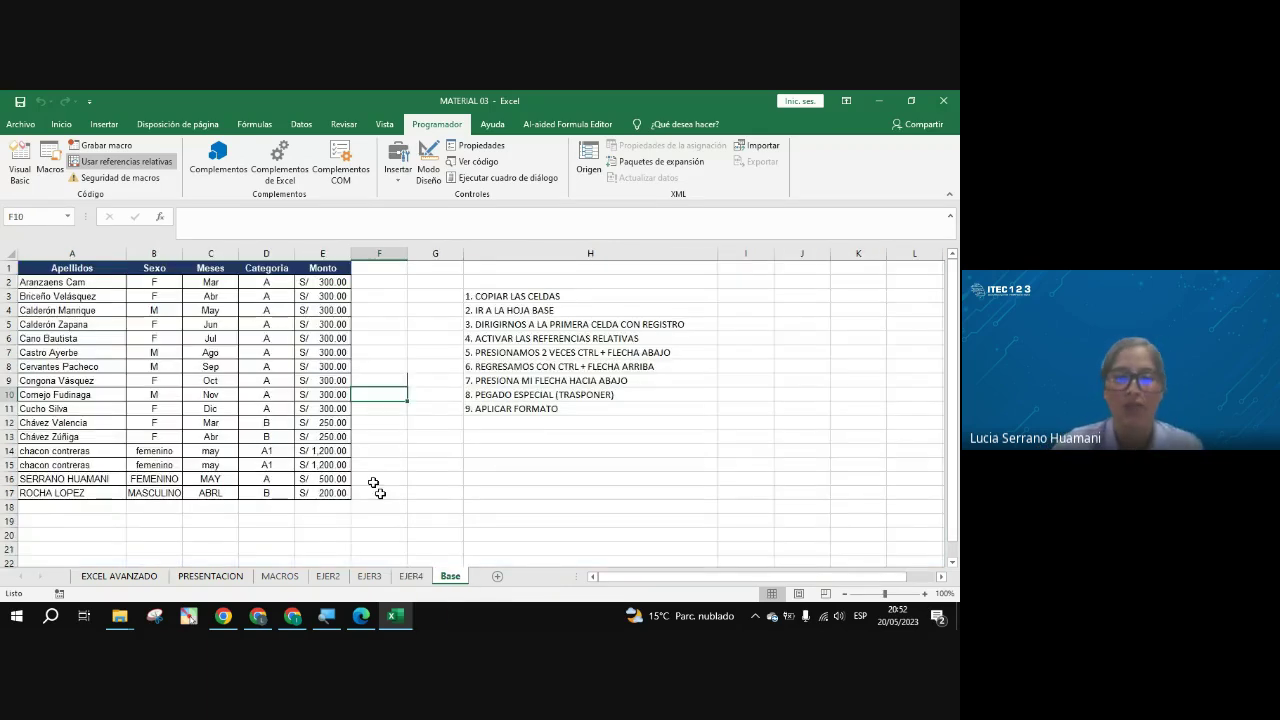
key(ctrl+Page_Up)
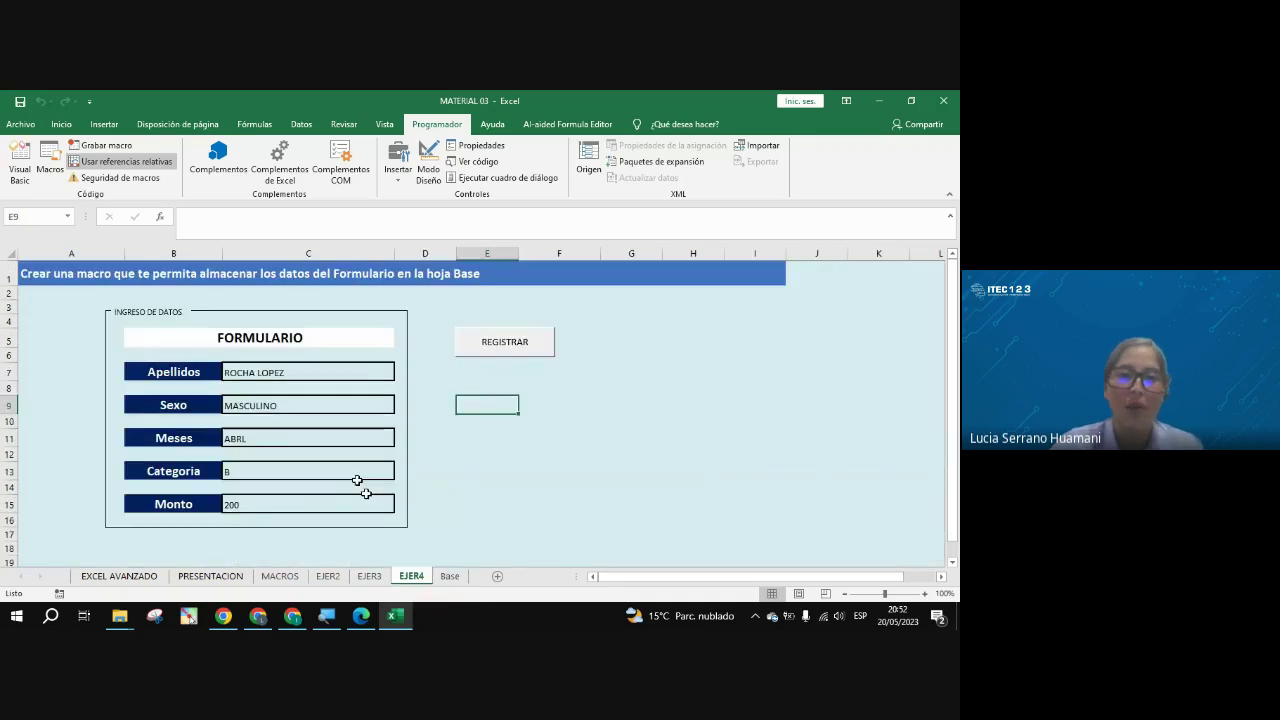
click(315, 372)
click(314, 402)
click(314, 470)
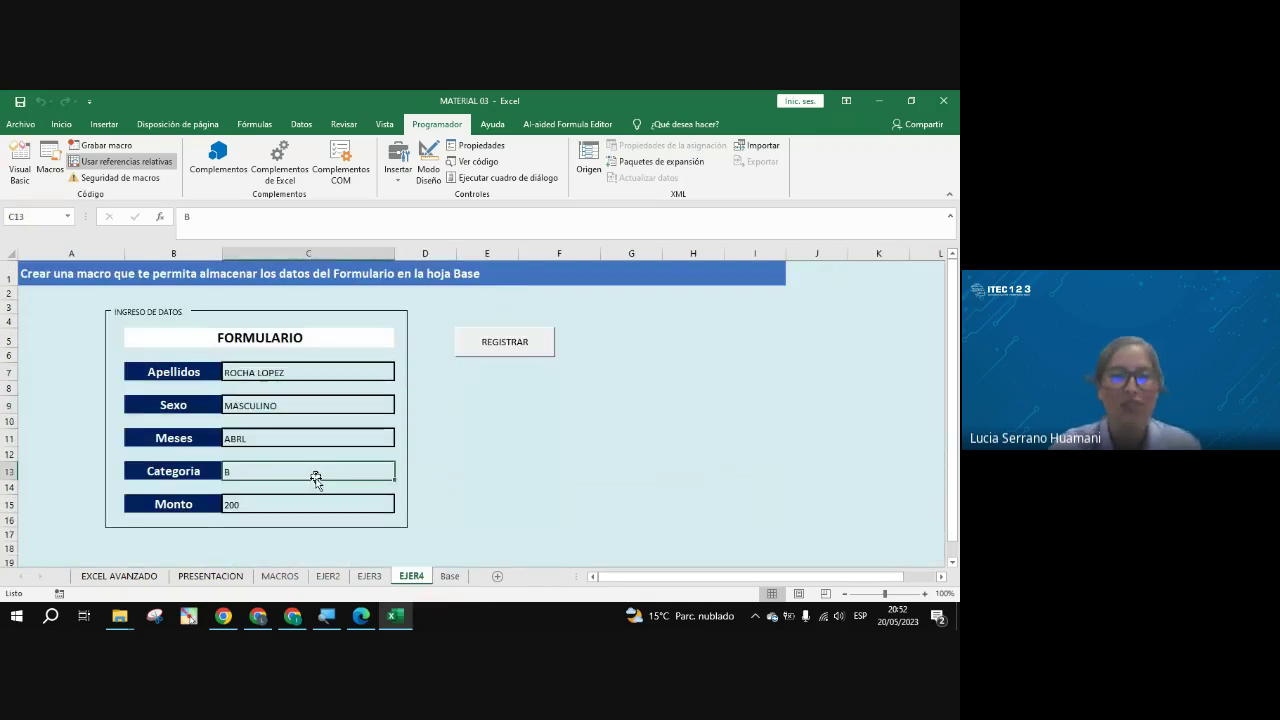
click(316, 500)
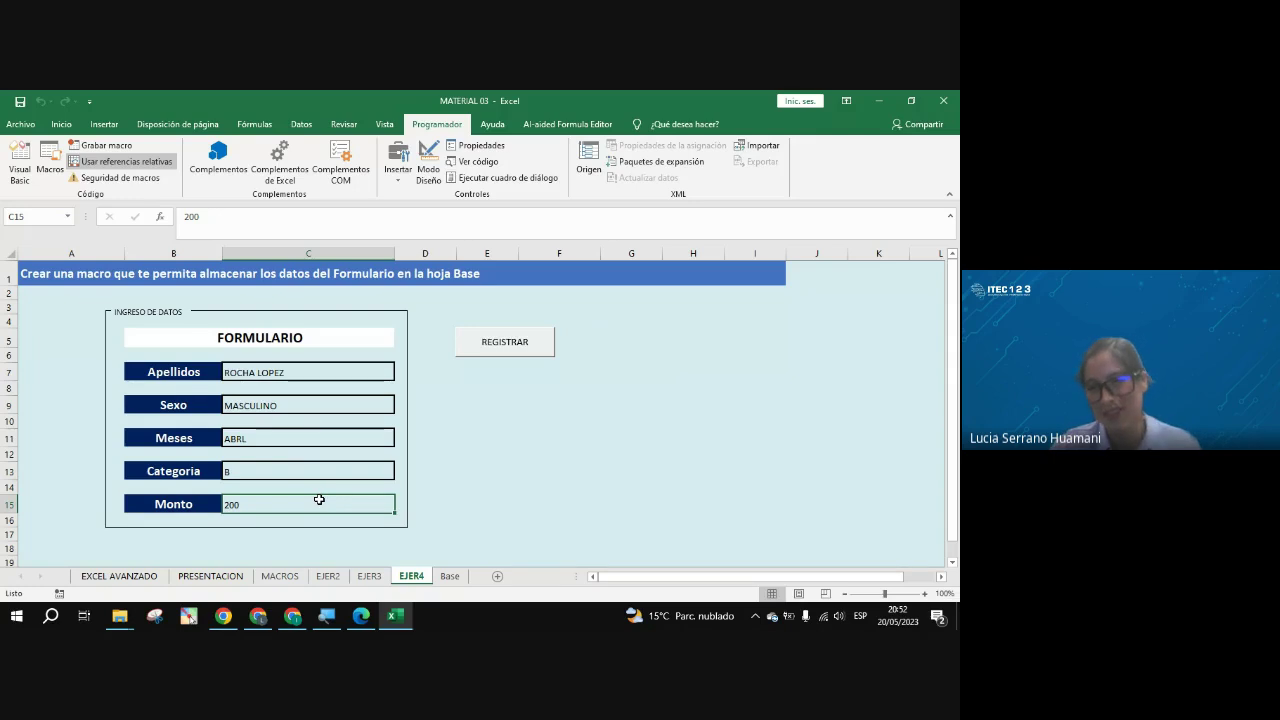
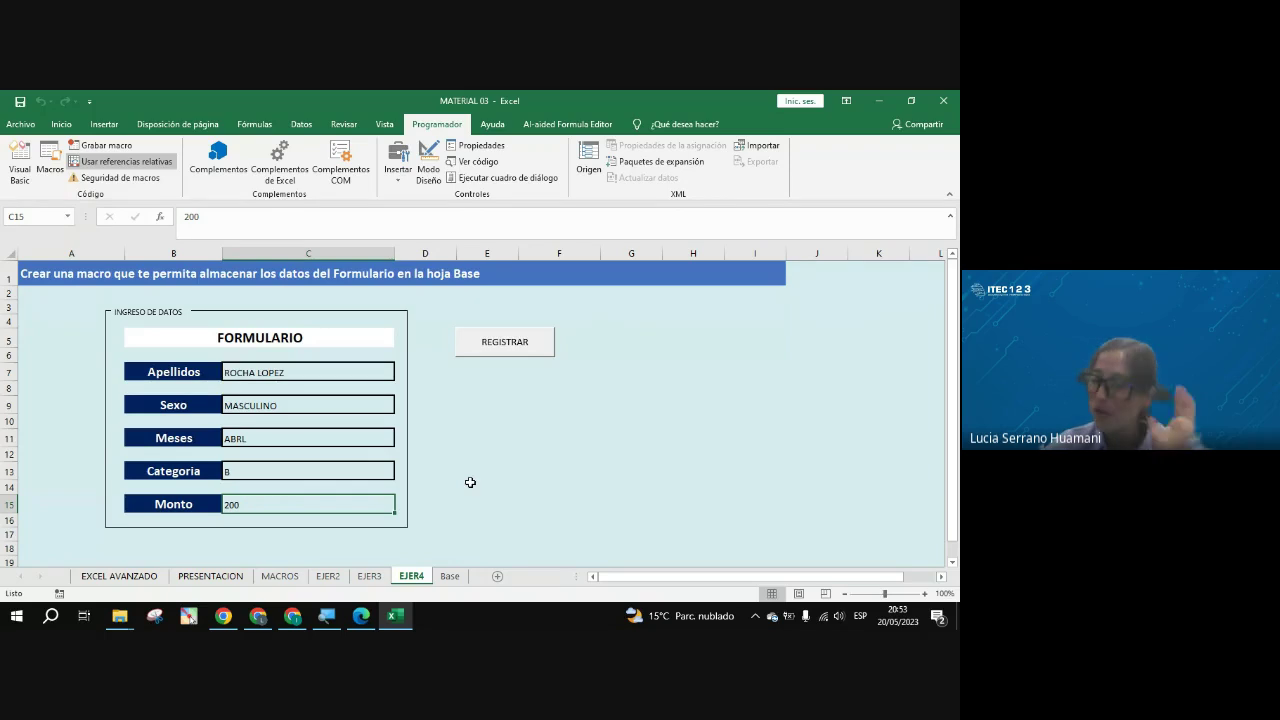
Step: Clear the surname from the Apellidos entry field C7
click(305, 405)
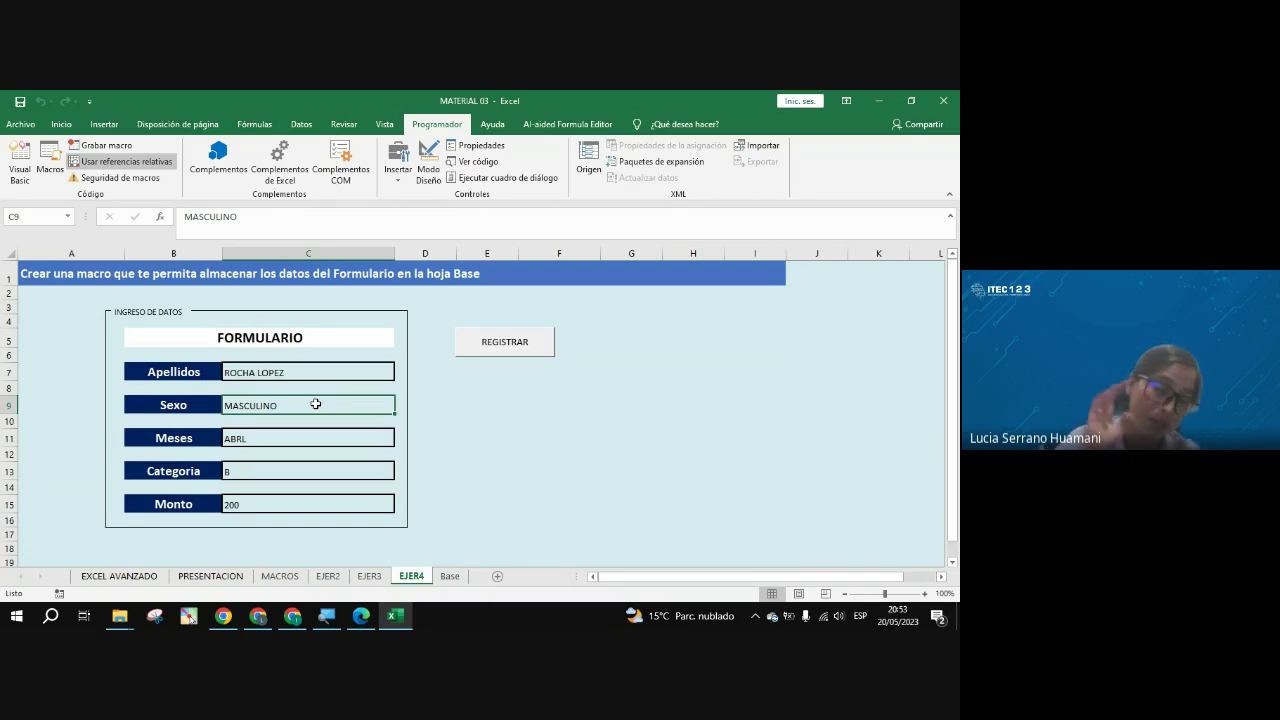
click(314, 369)
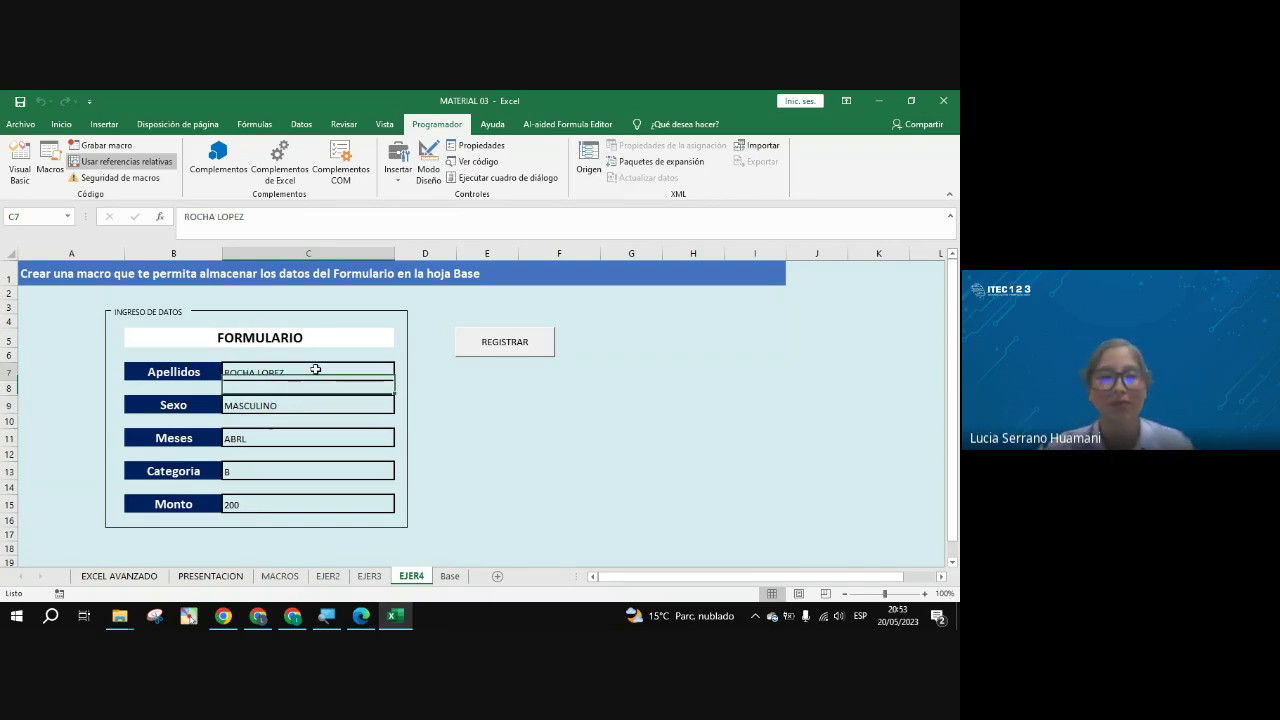
key(Down)
key(Down)
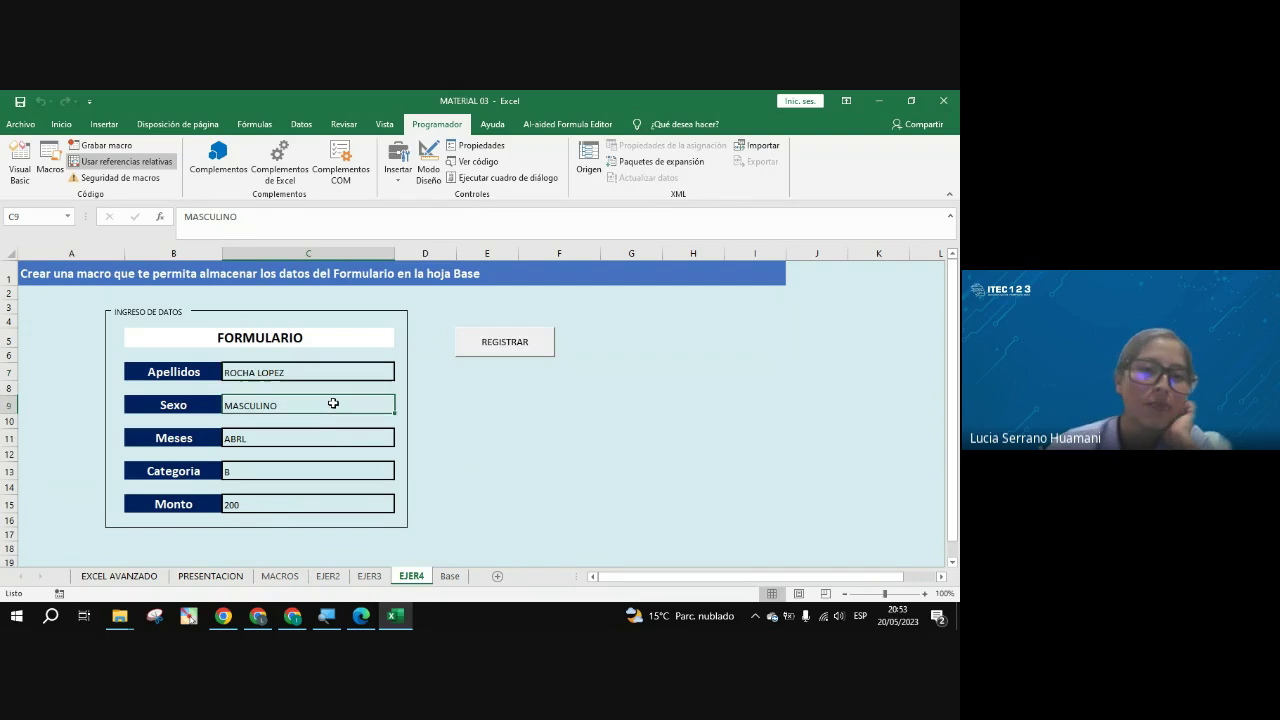
key(Down)
key(Down)
click(263, 374)
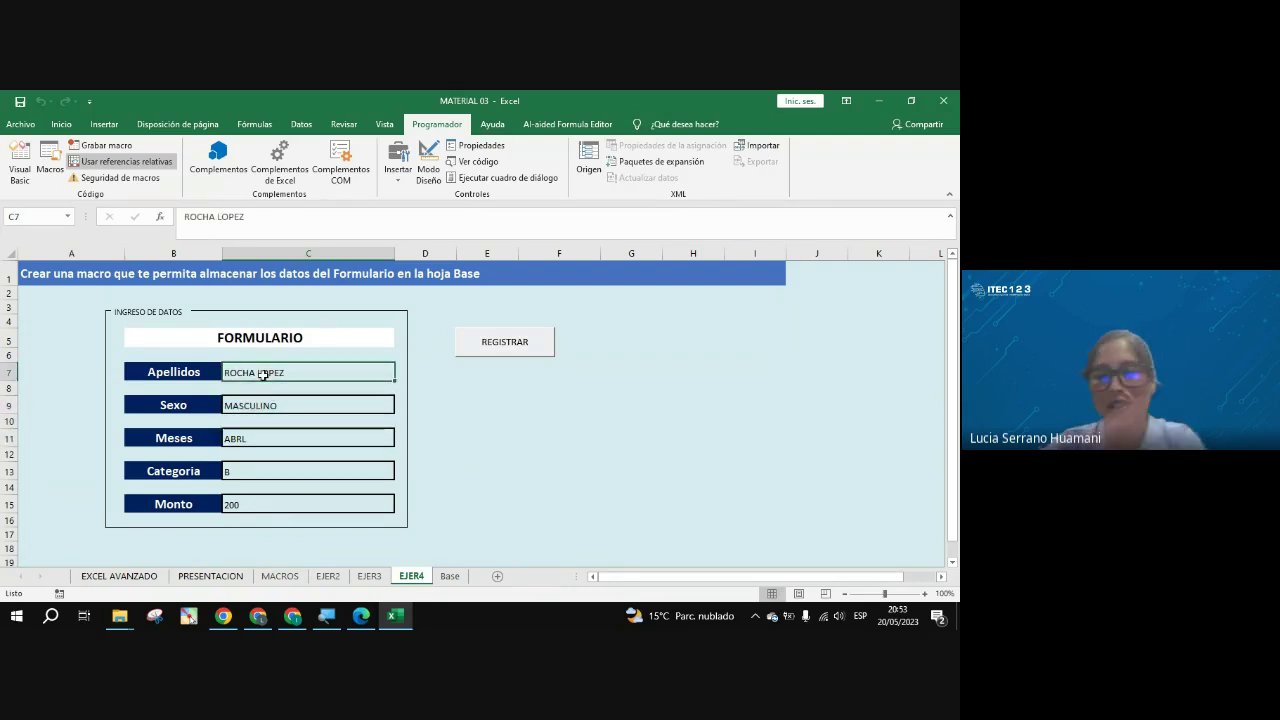
key(Delete)
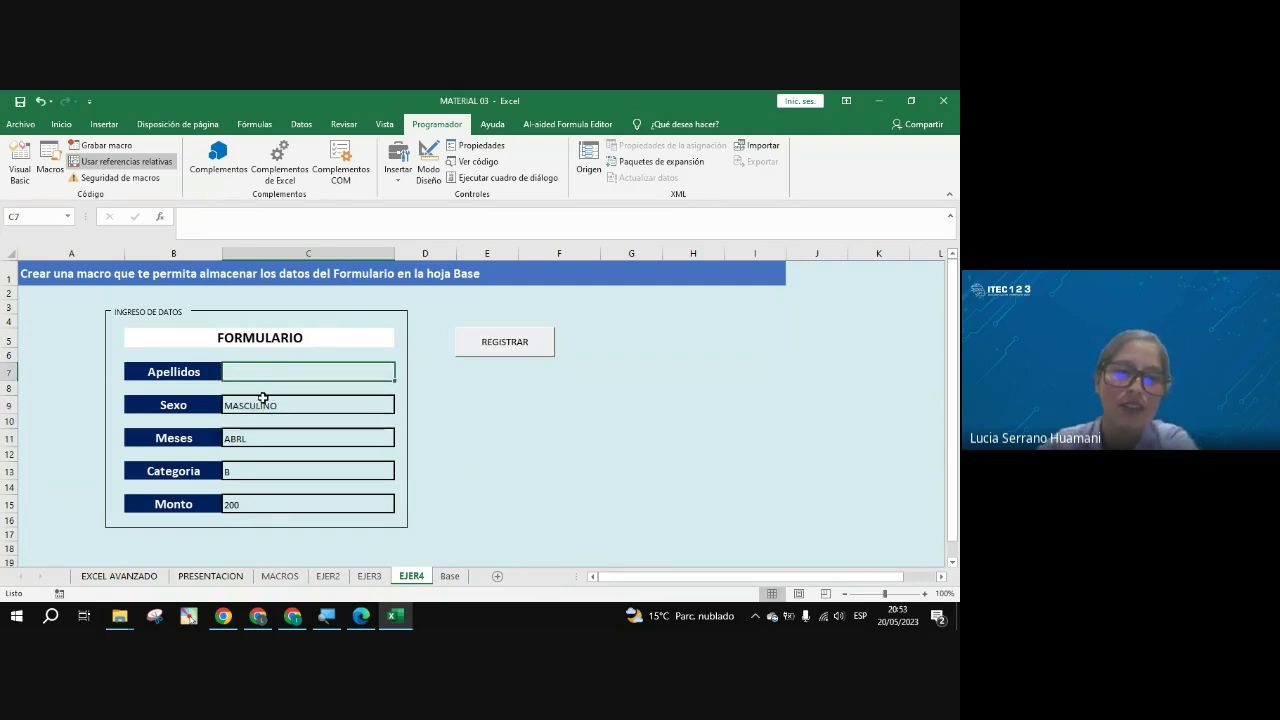
Step: Clear the Sexo, Meses, Categoria and Monto values in C9:C15
drag(263, 404, 257, 504)
key(Delete)
click(487, 454)
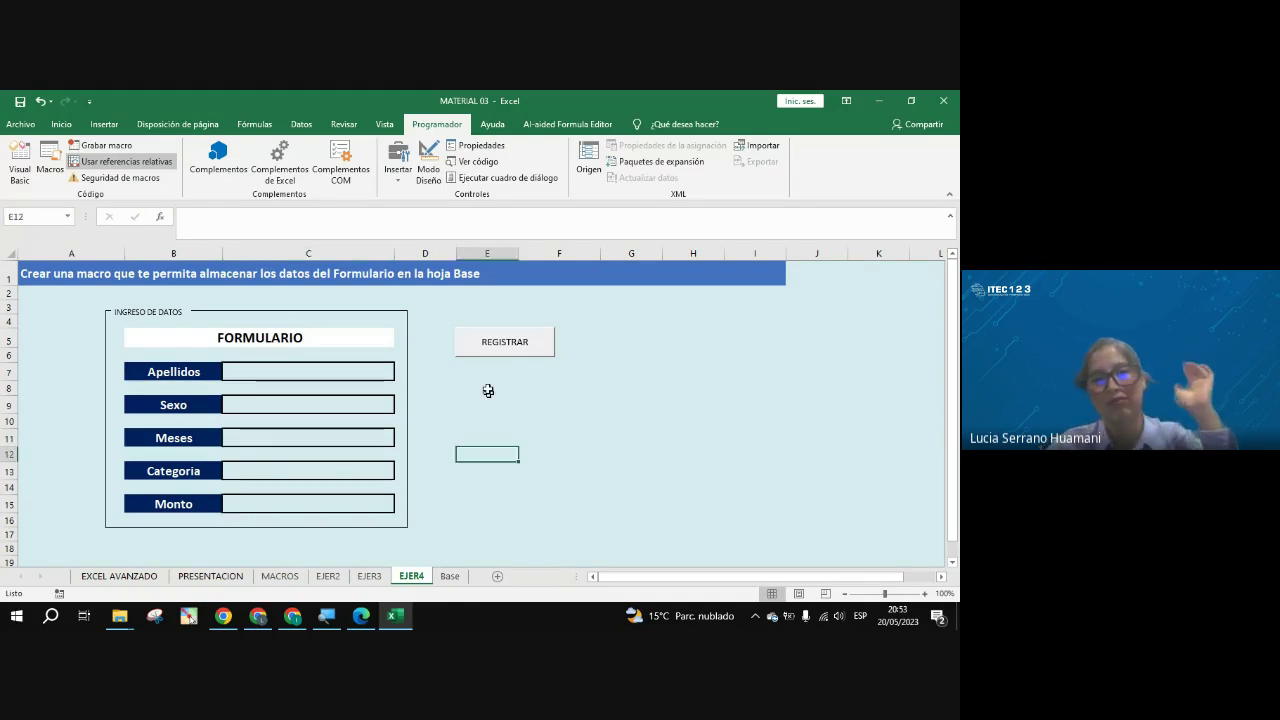
click(487, 387)
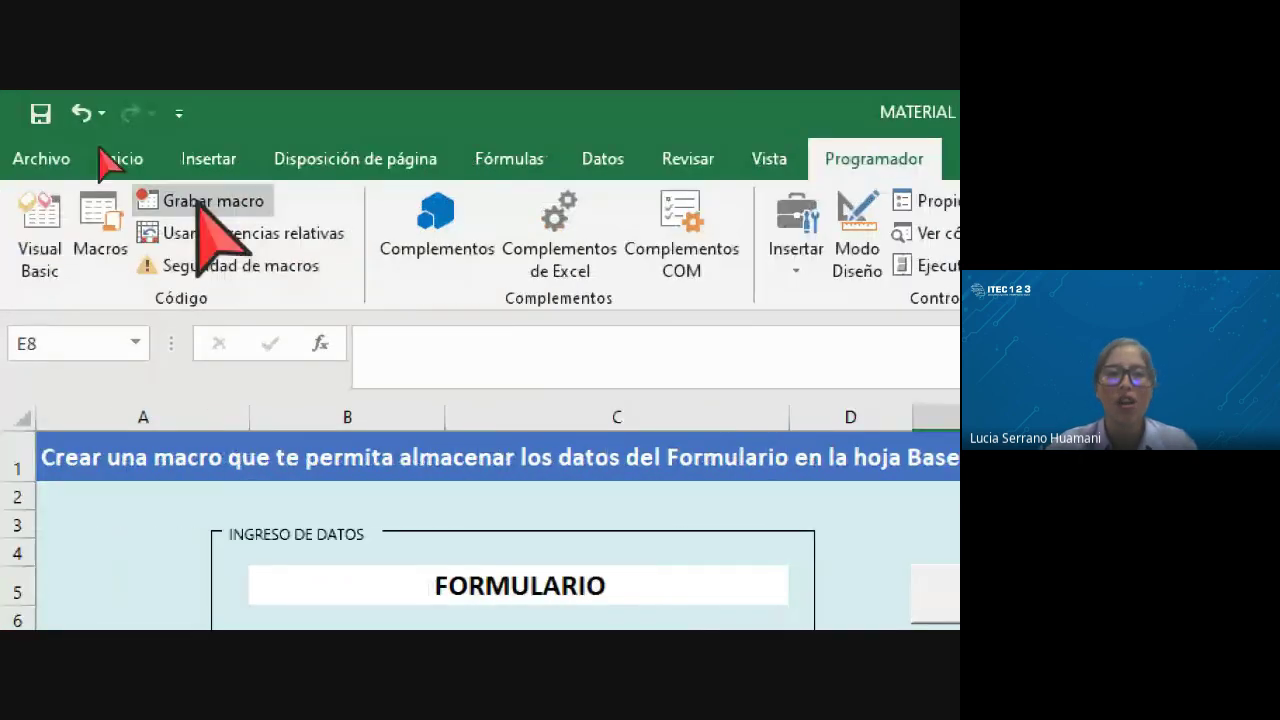
Step: Begin recording a macro named LIMPIAR stored in Este libro
click(190, 201)
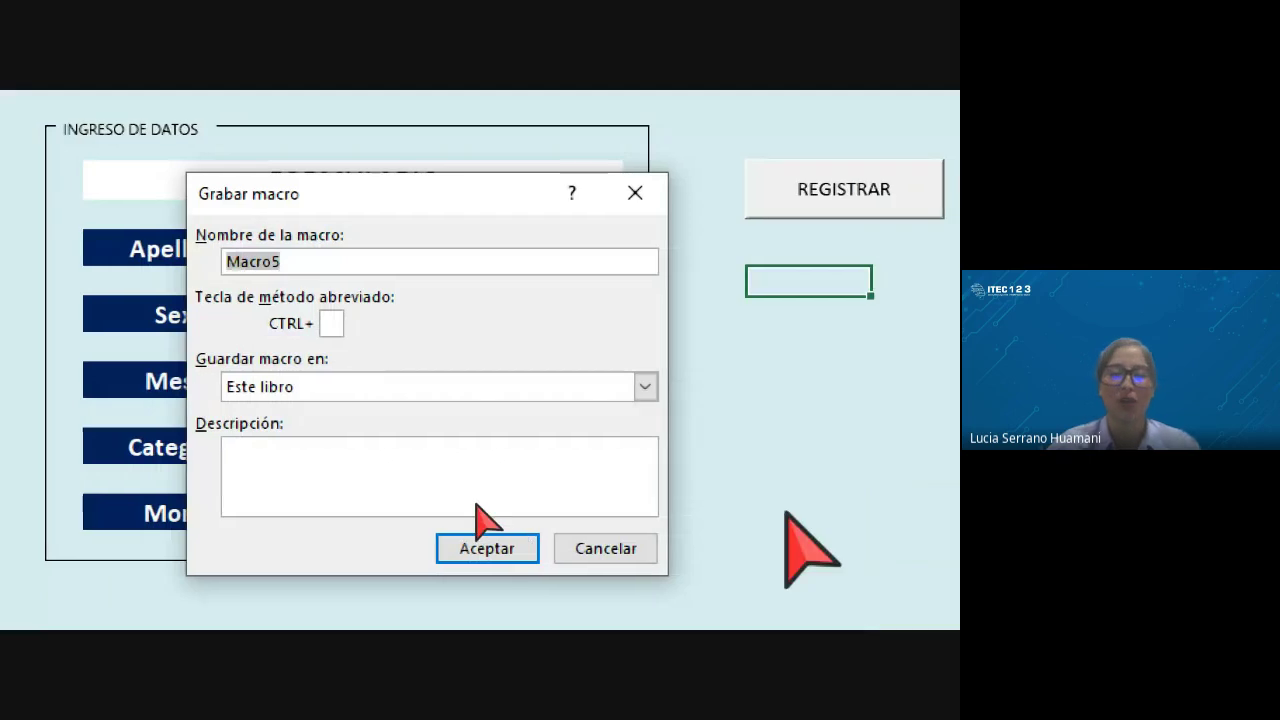
text(LI)
text(M)
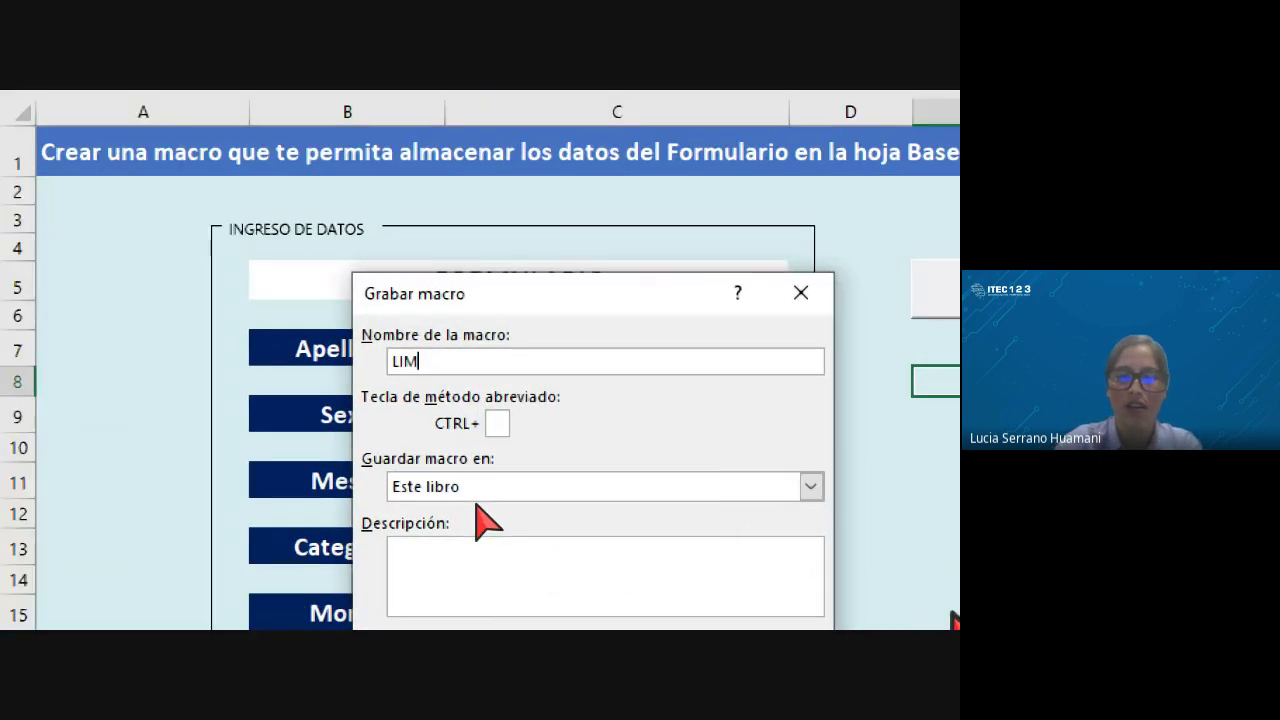
text(PIAR)
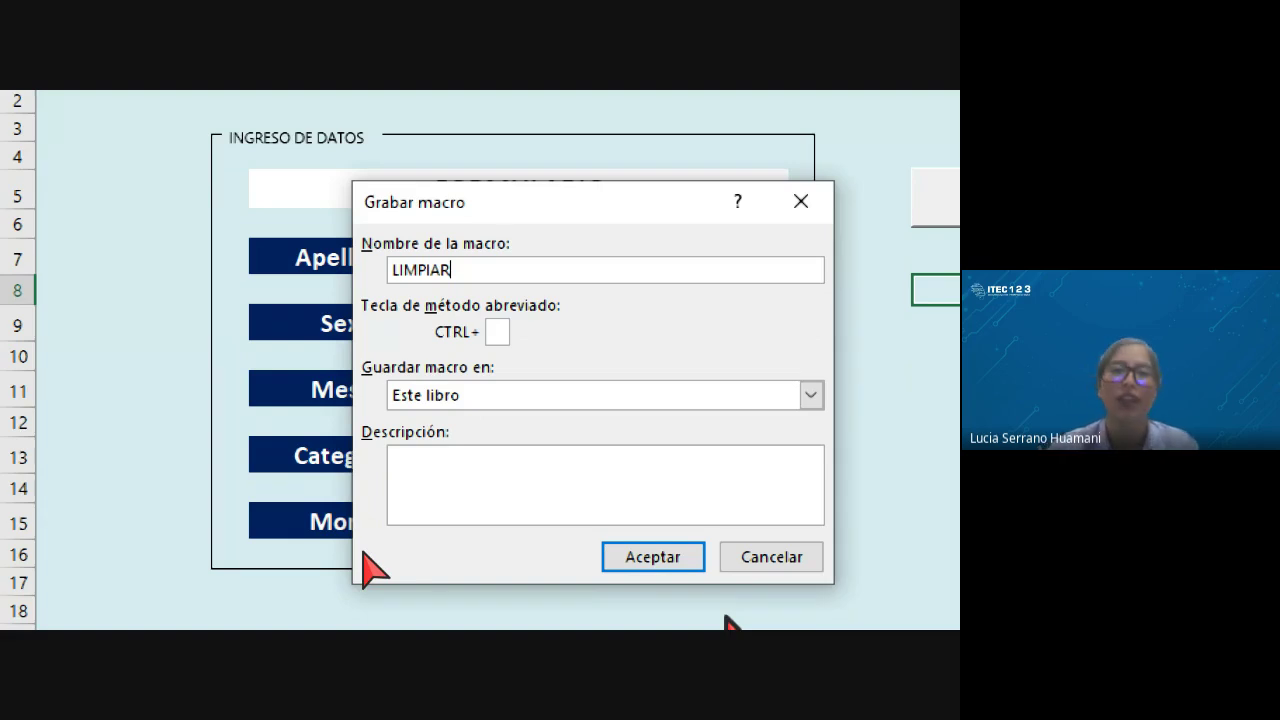
click(675, 560)
scroll(191, 337, left, 2)
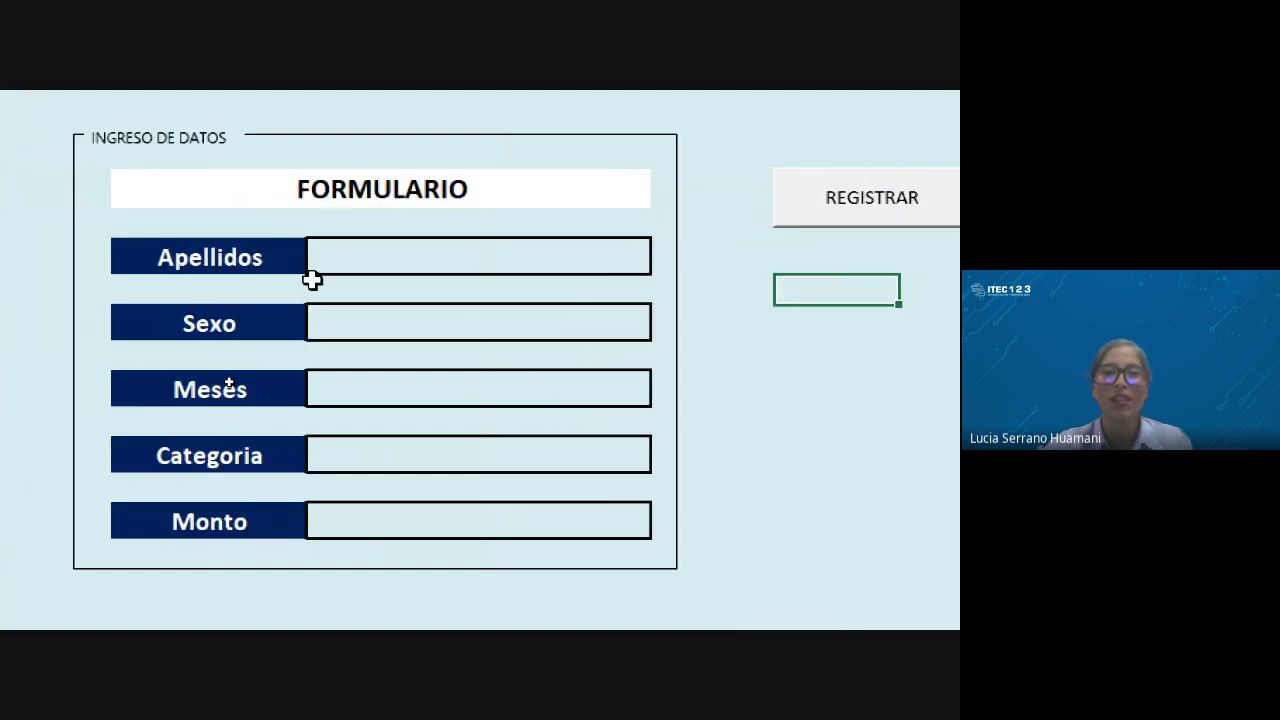
Step: Select the Apellidos, Sexo, Meses, Categoria and Monto fields while recording, then return to Apellidos
click(383, 260)
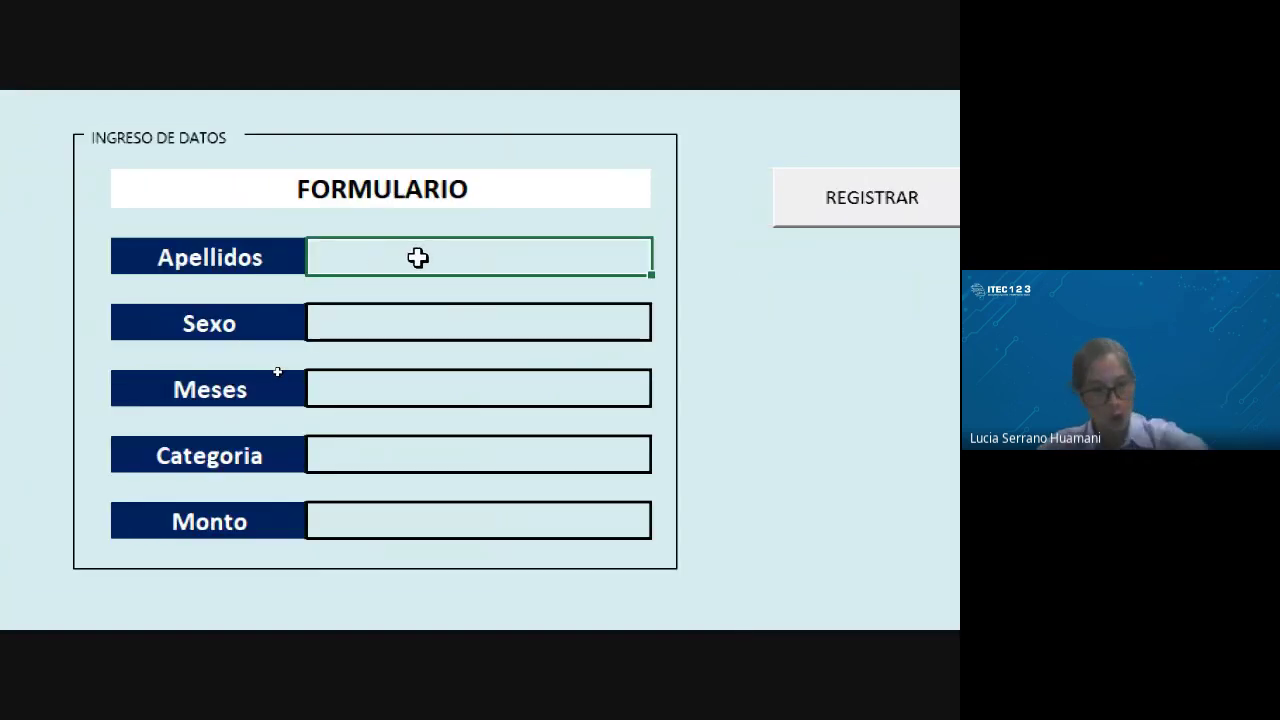
ctrl+click(408, 323)
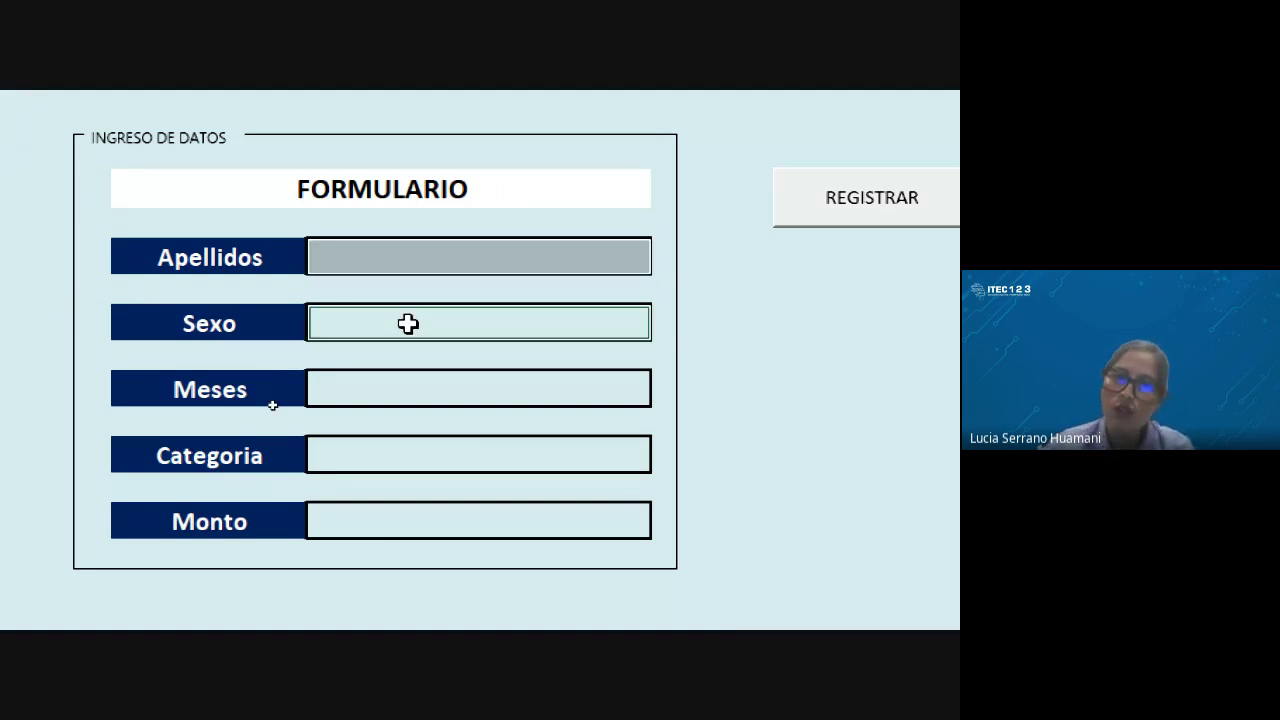
ctrl+click(401, 396)
ctrl+click(393, 459)
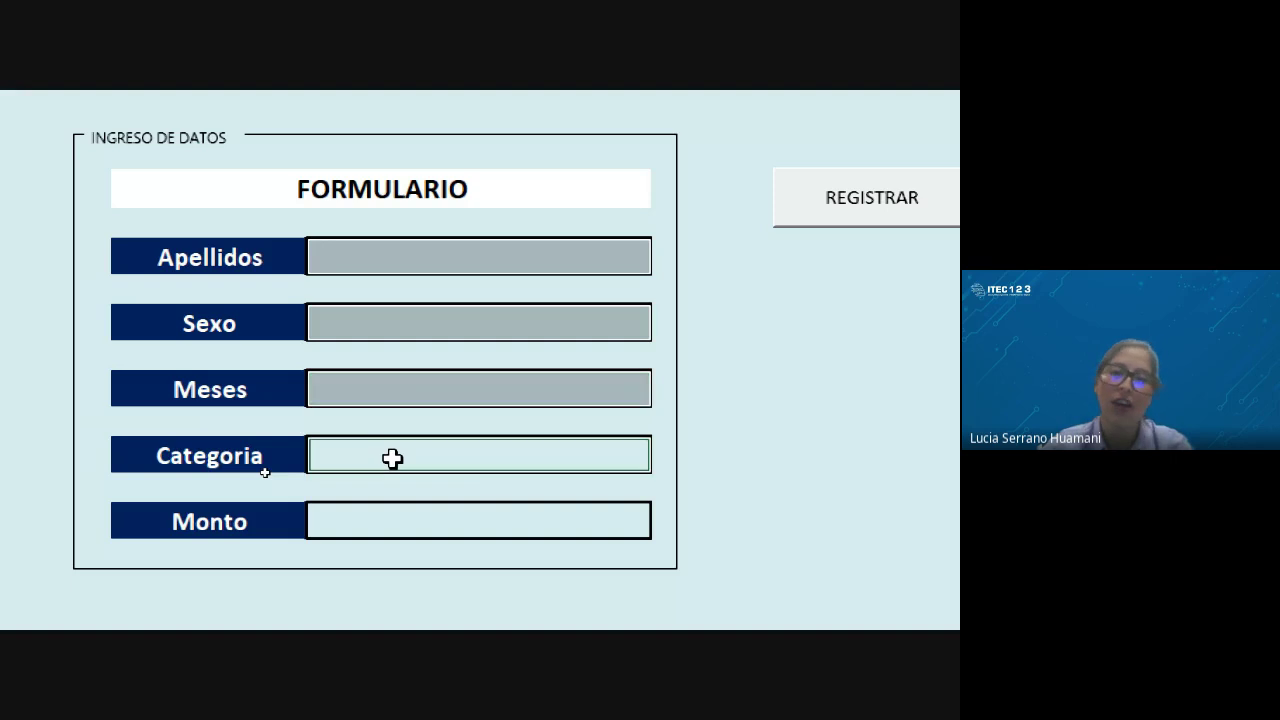
ctrl+click(423, 523)
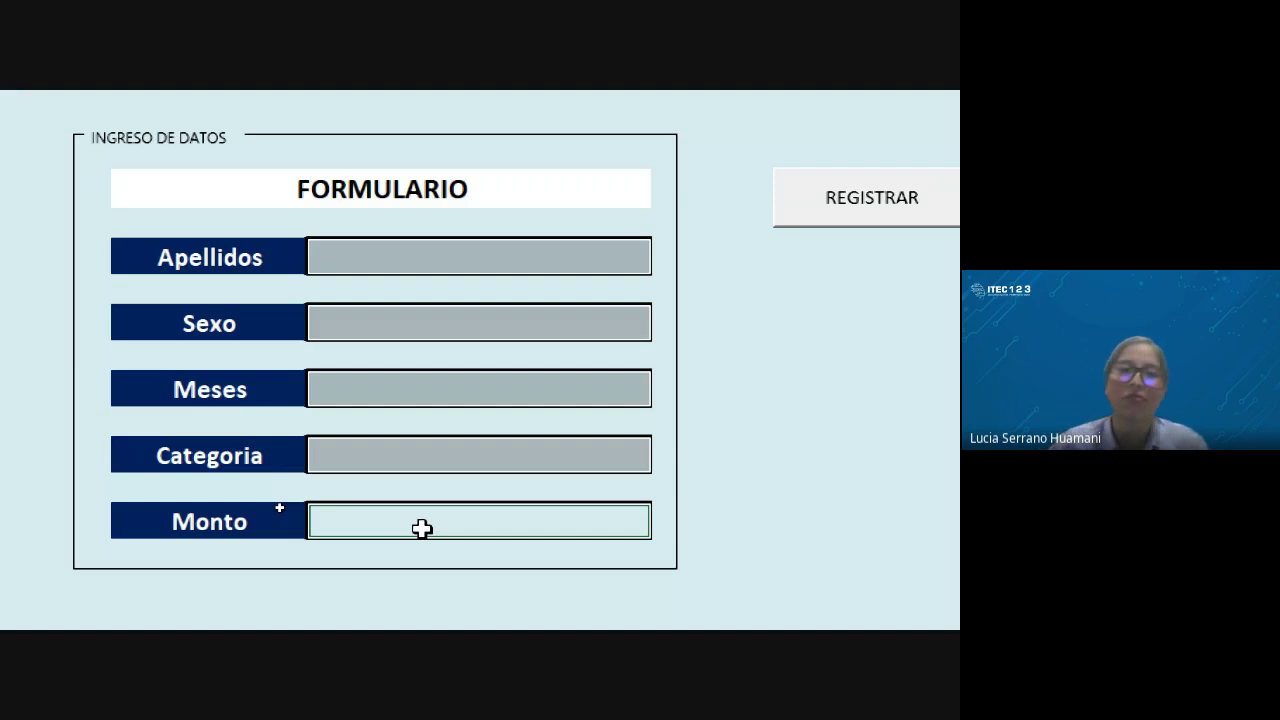
click(513, 258)
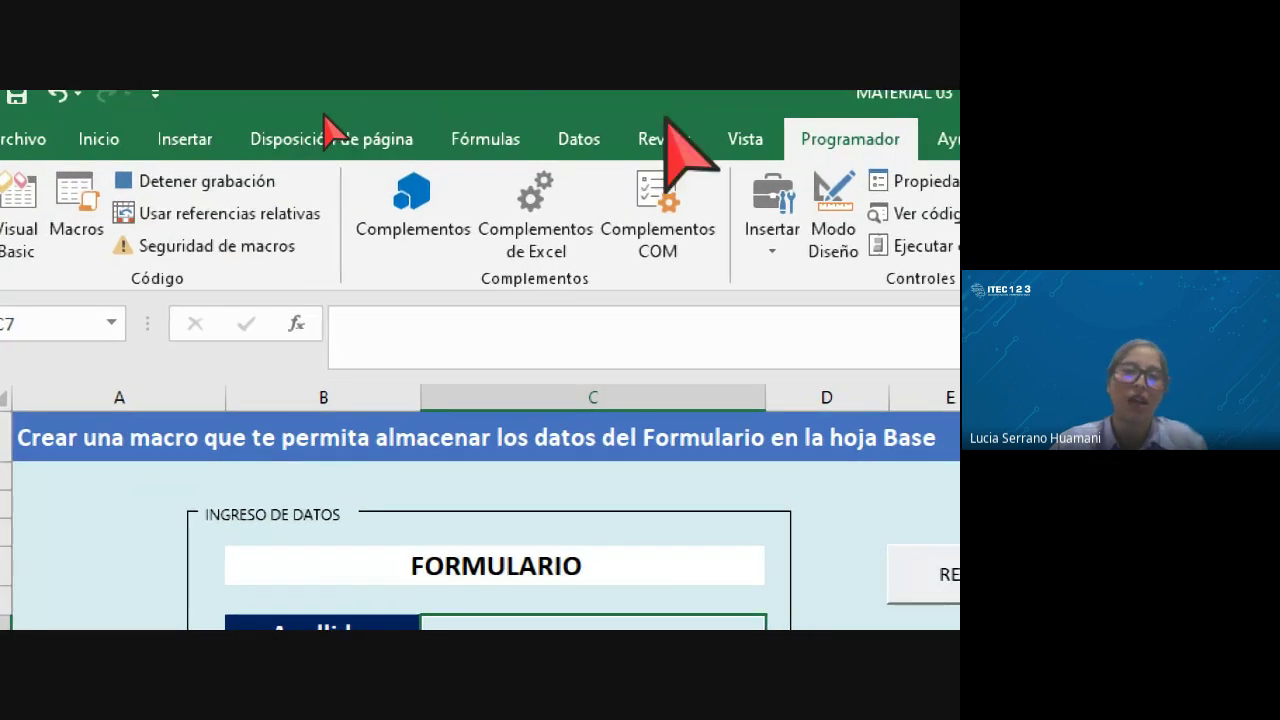
Step: Stop recording and draw a new button below REGISTRAR assigned to the LIMPIAR macro
click(140, 181)
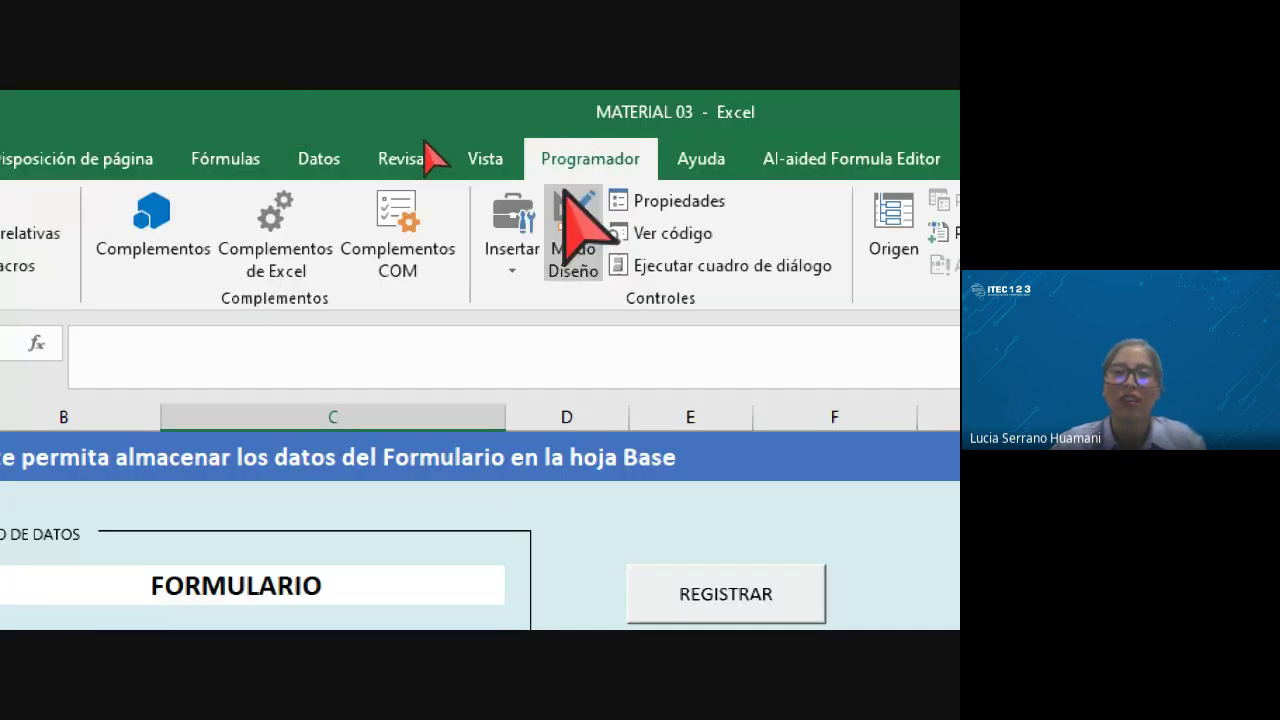
click(528, 246)
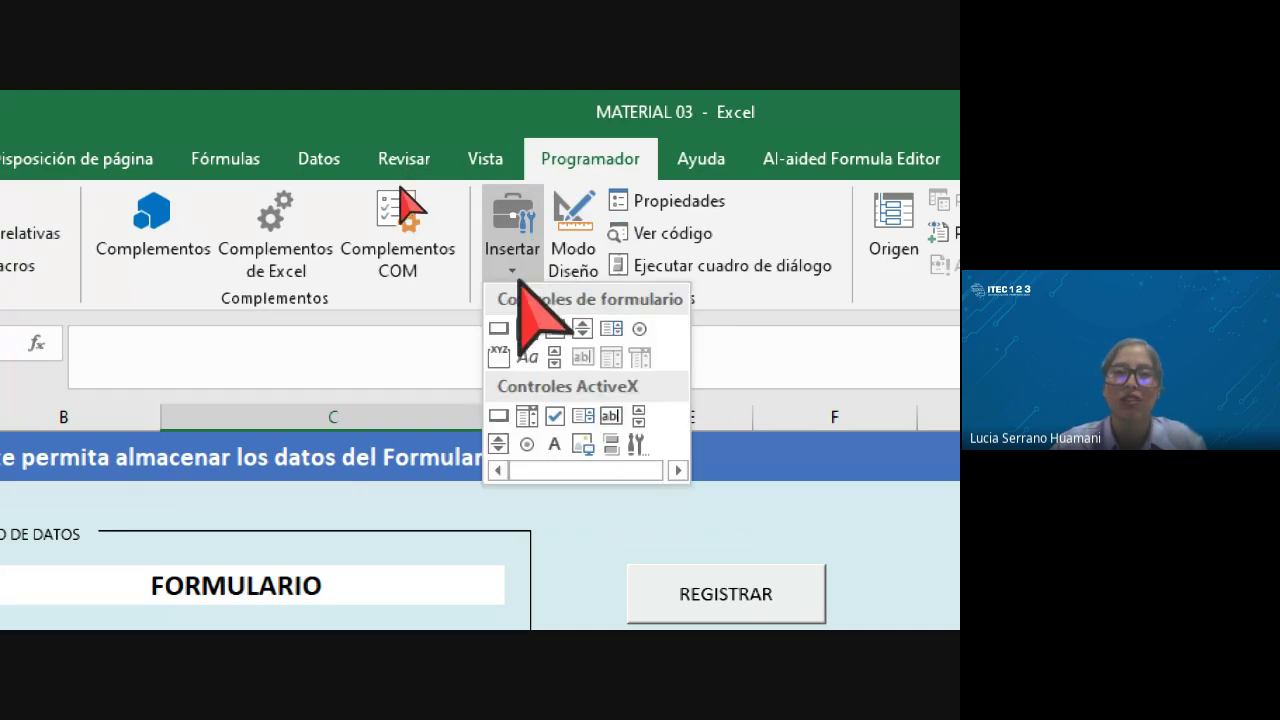
click(498, 329)
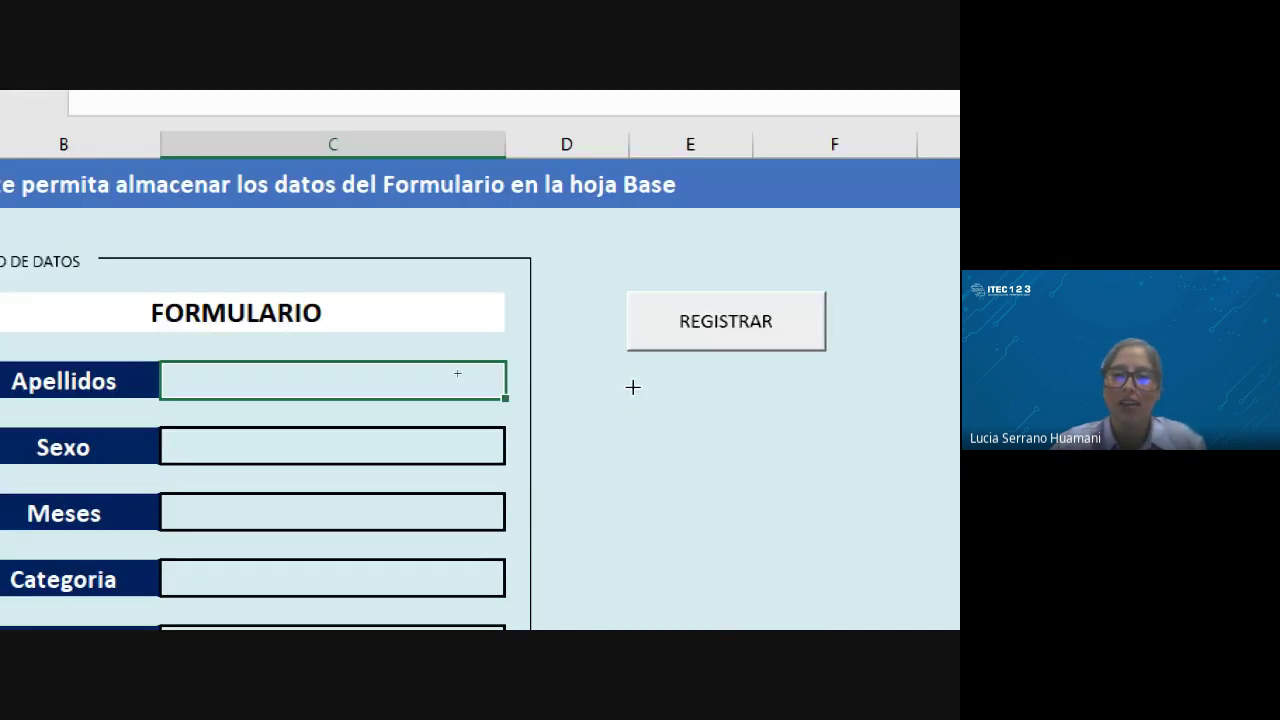
mouse_move(632, 386)
mouse_down()
mouse_move(741, 429)
mouse_move(829, 436)
mouse_up()
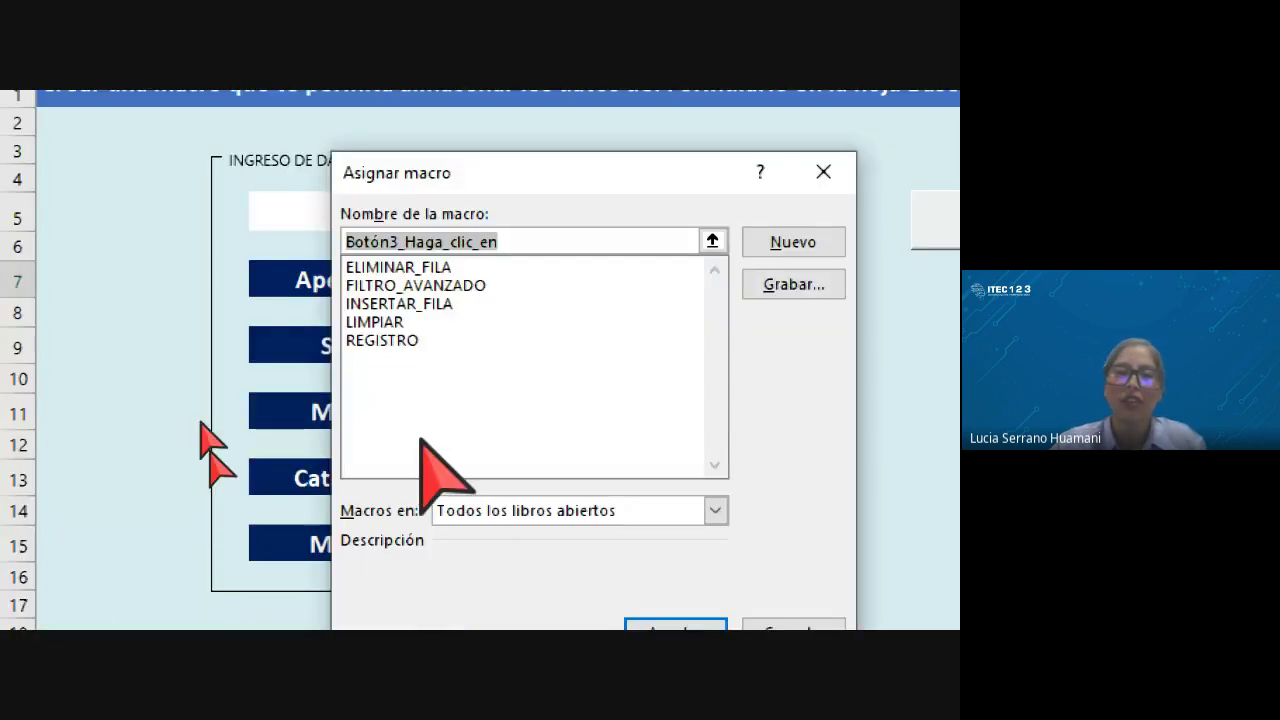
click(430, 322)
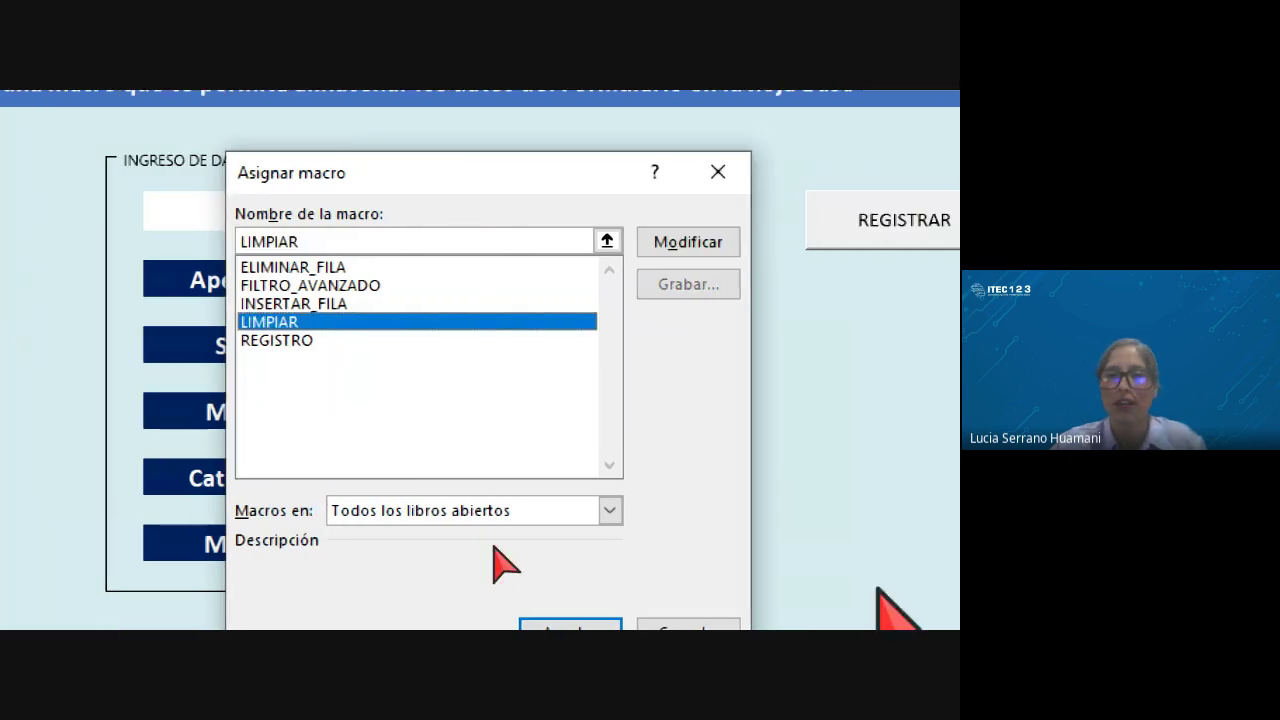
click(590, 565)
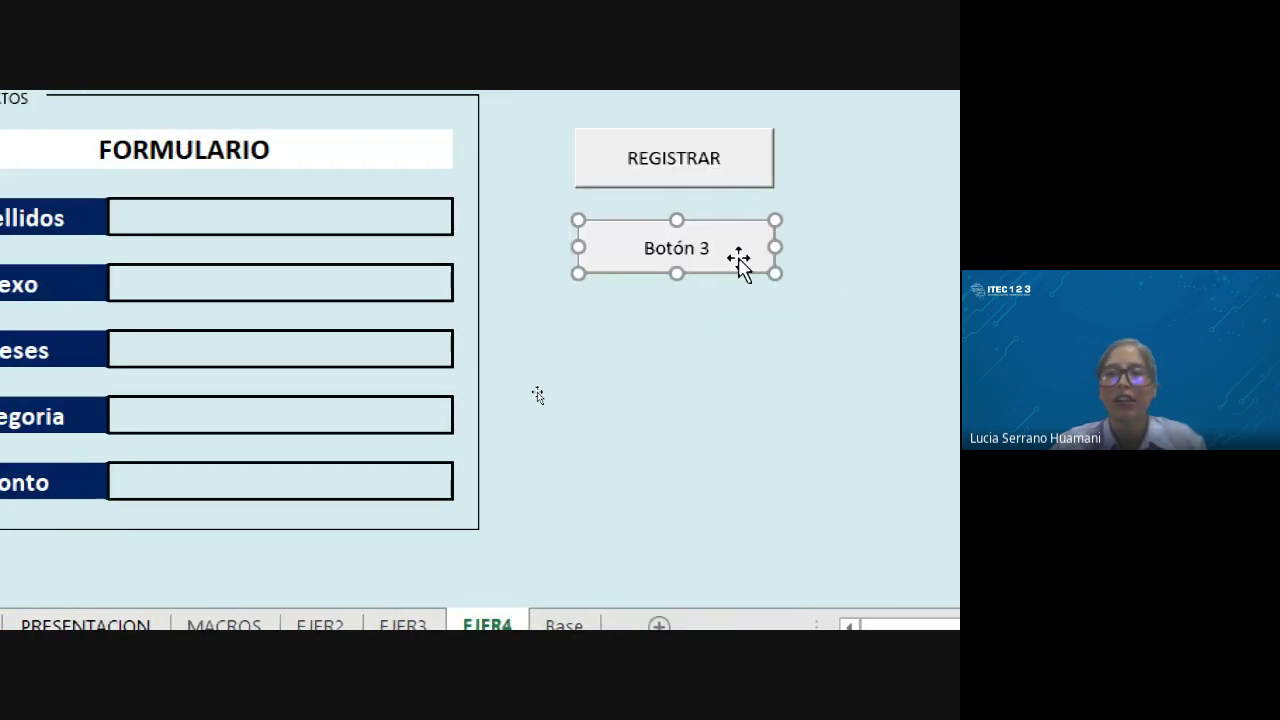
Step: Change the new button's label from Botón 3 to LIMPIAR
click(715, 255)
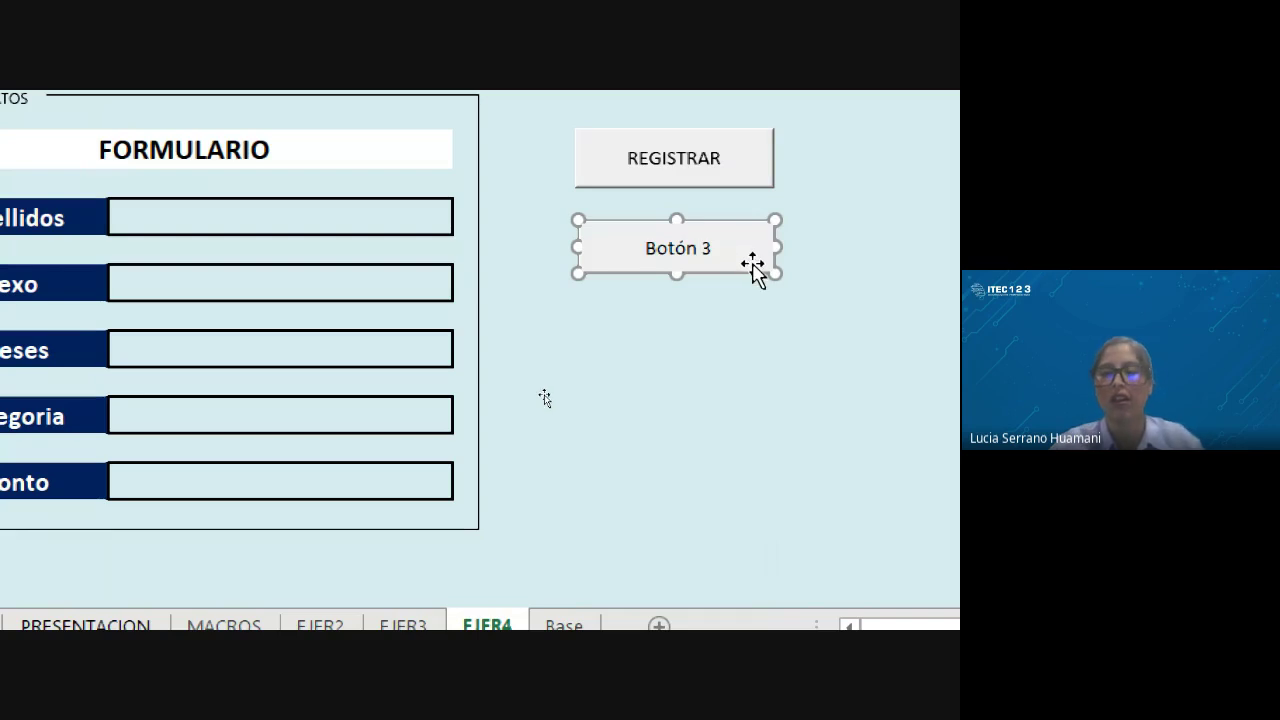
key(Delete)
key(Delete)
key(Delete)
key(Delete)
key(Delete)
key(Delete)
text(L)
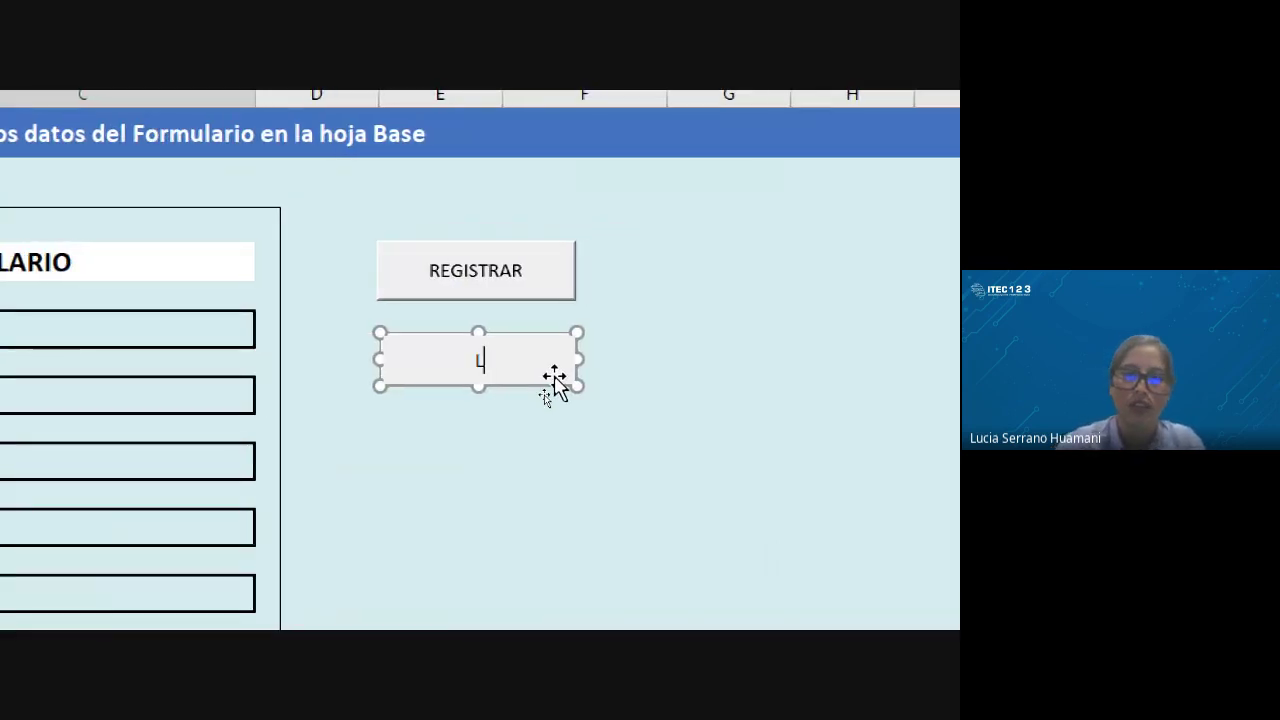
text(IMPI)
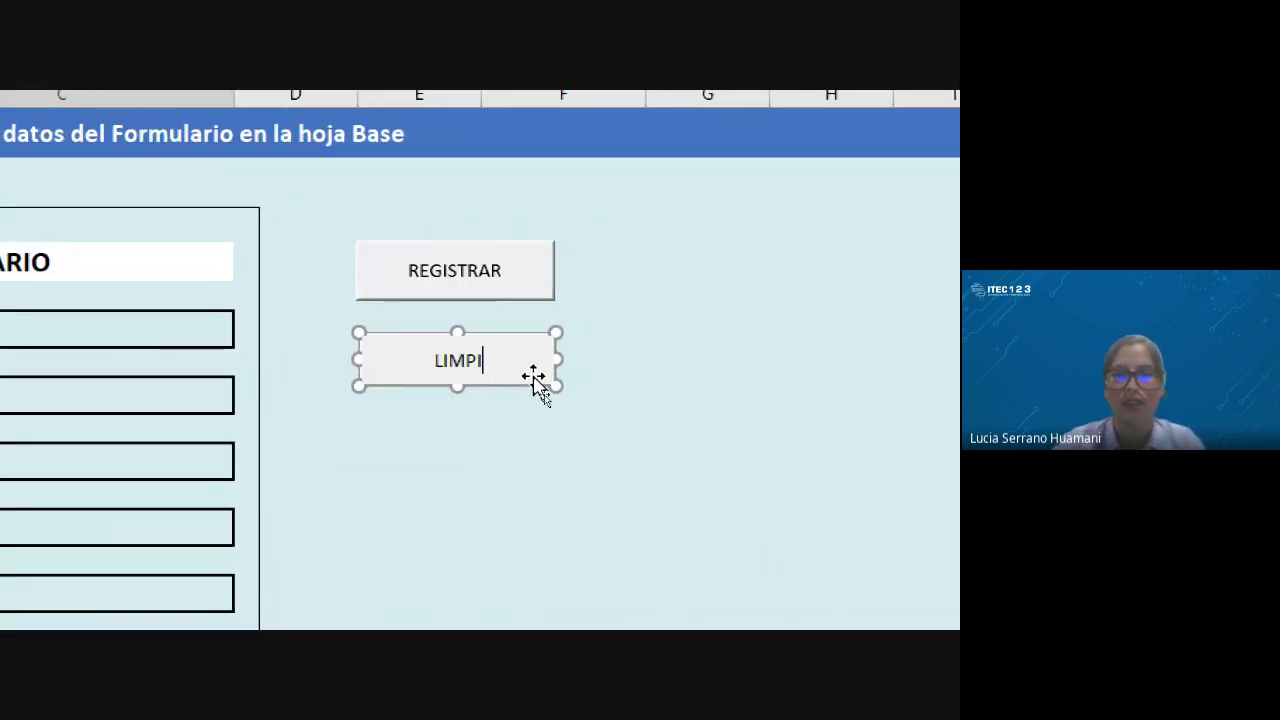
text(AR)
Step: Enter a sample surname in Apellidos and F in Sexo
click(554, 492)
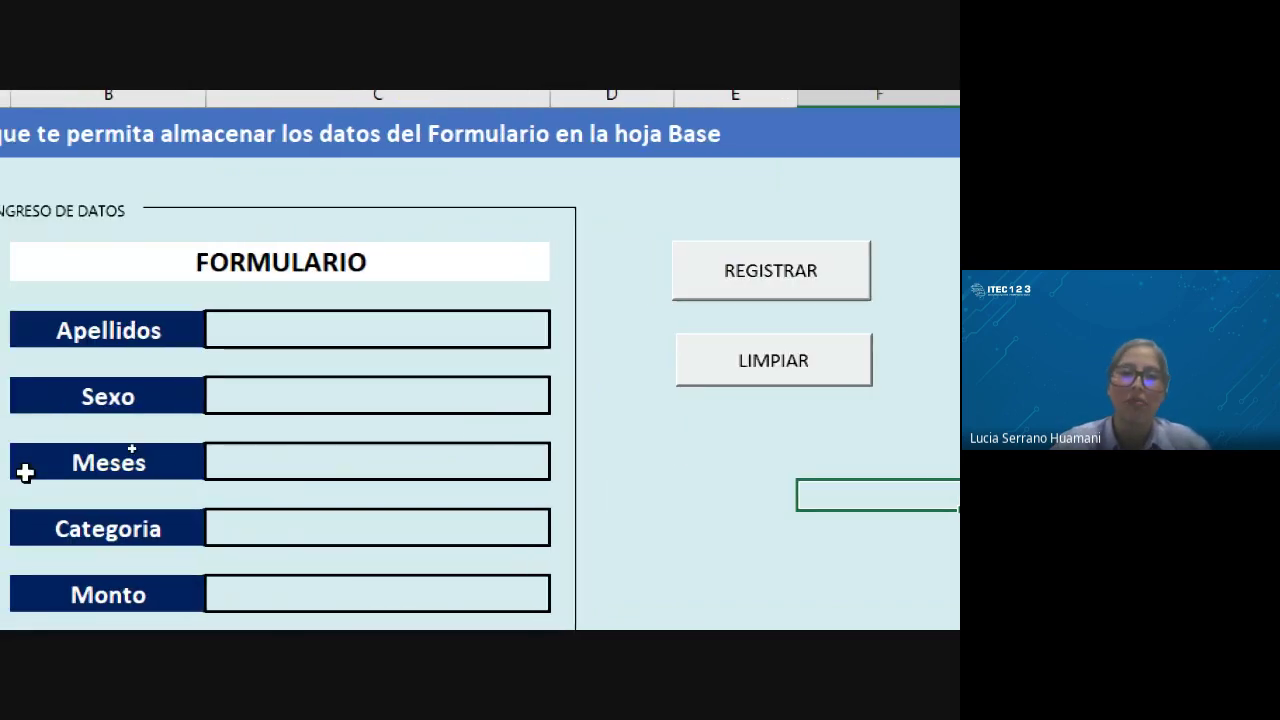
click(229, 327)
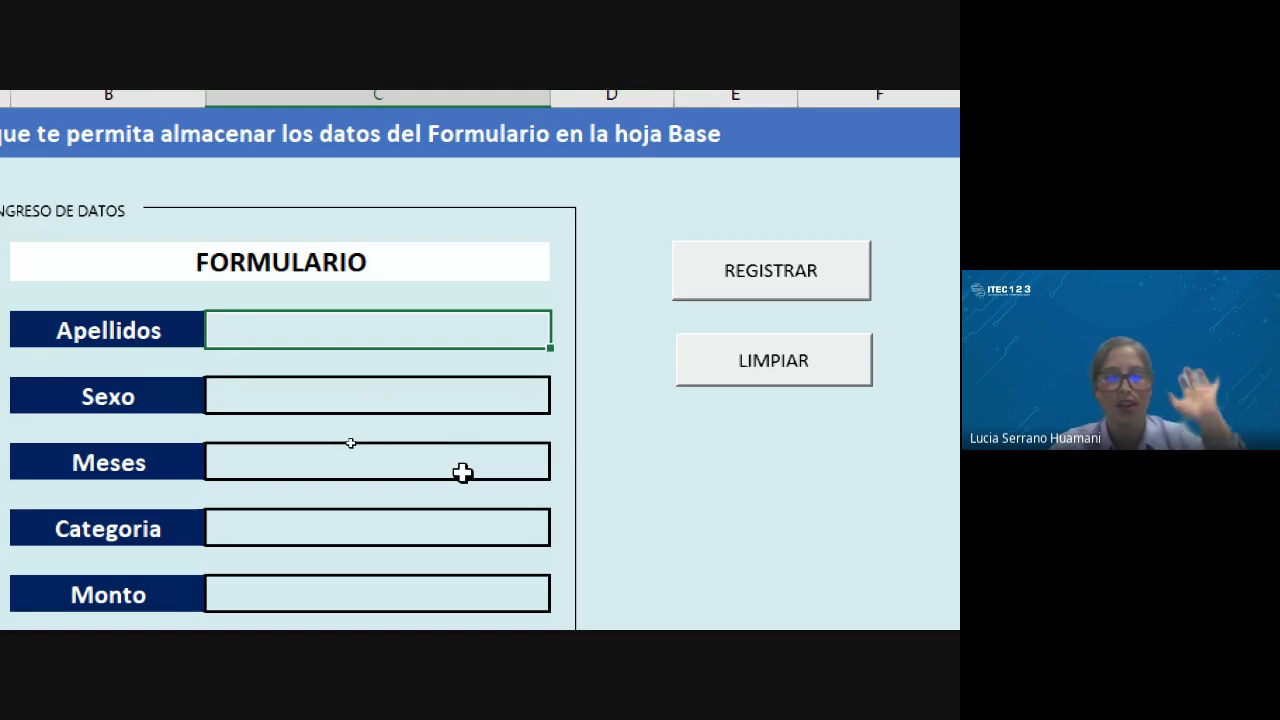
text(R)
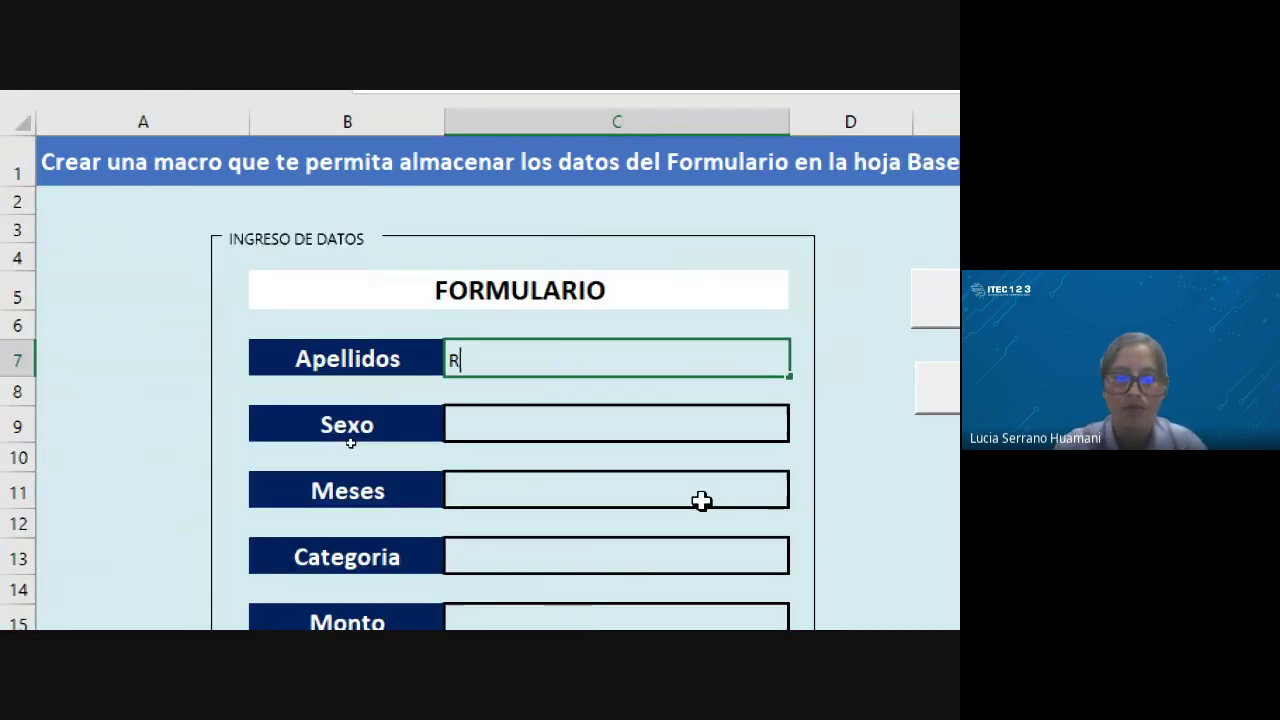
key(BackSpace)
text(Y)
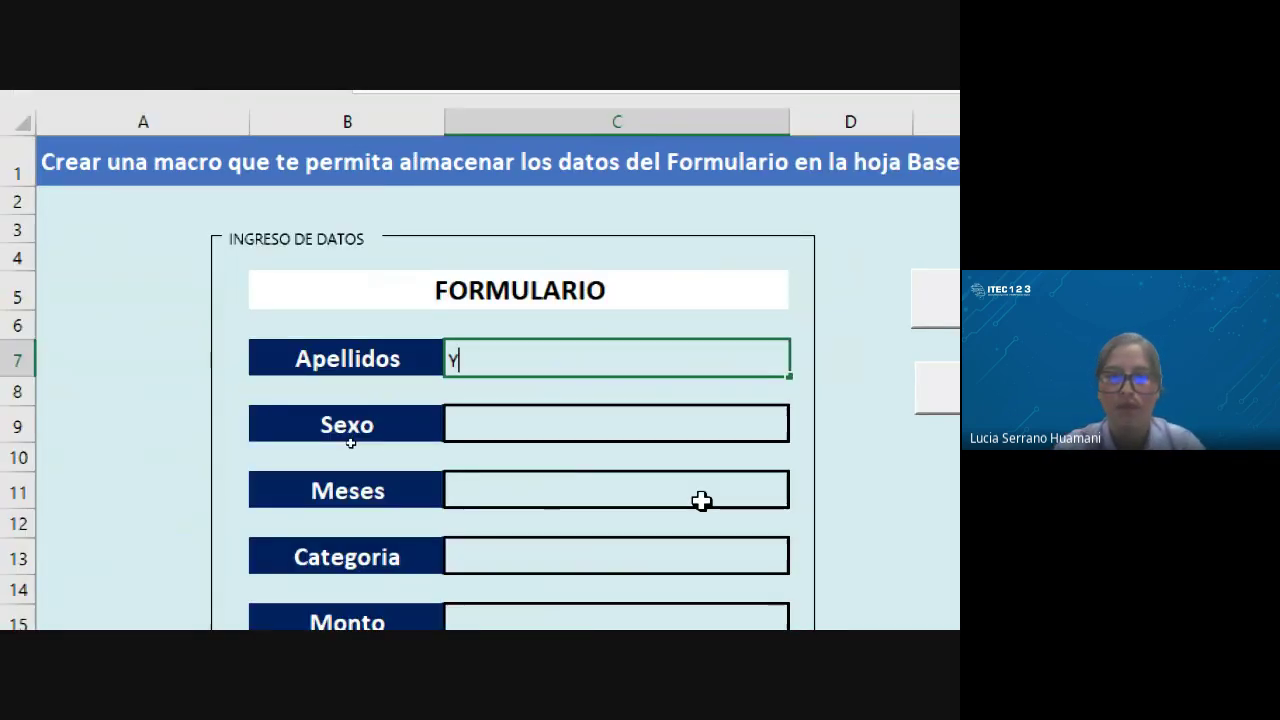
text(UCRA )
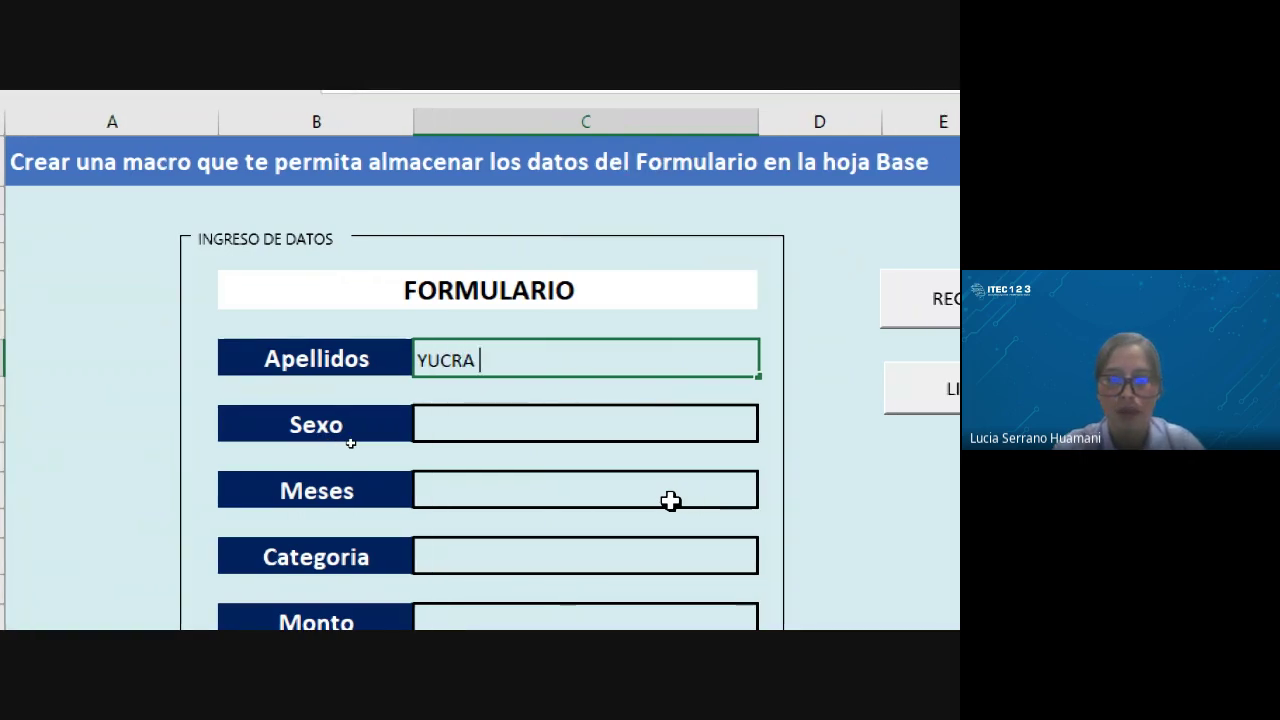
text(MAM)
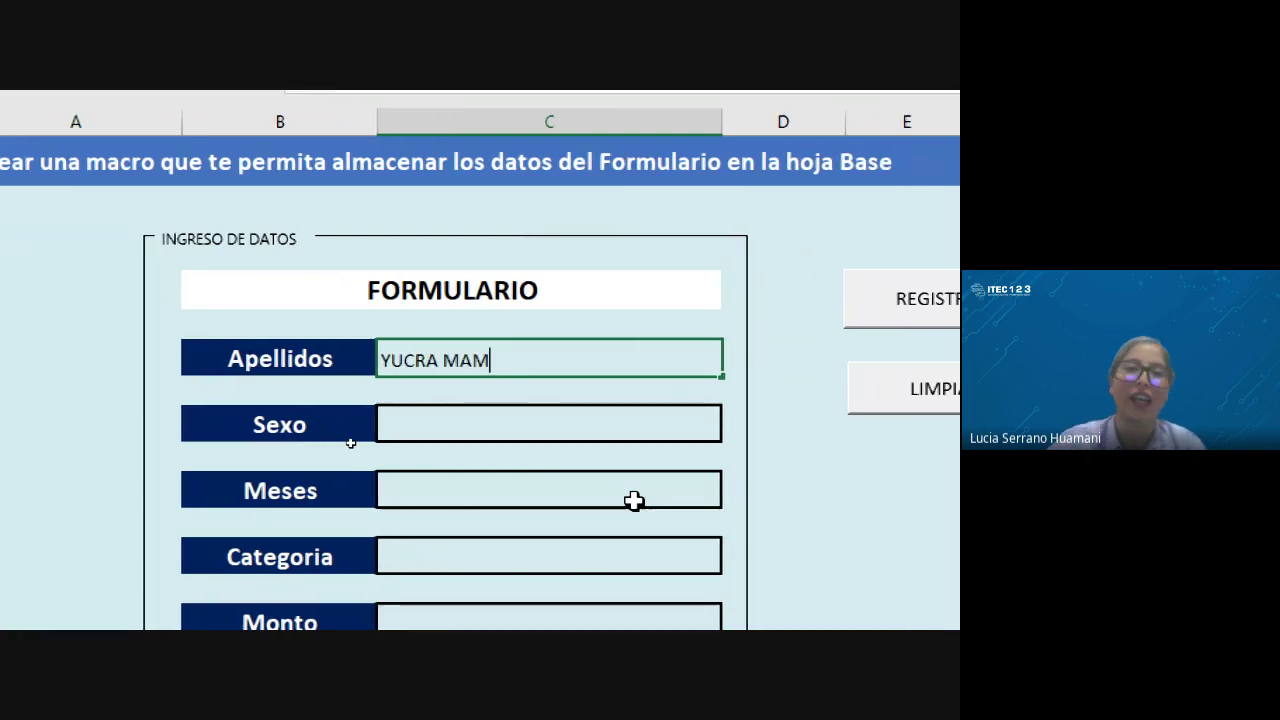
text(ANI)
click(471, 425)
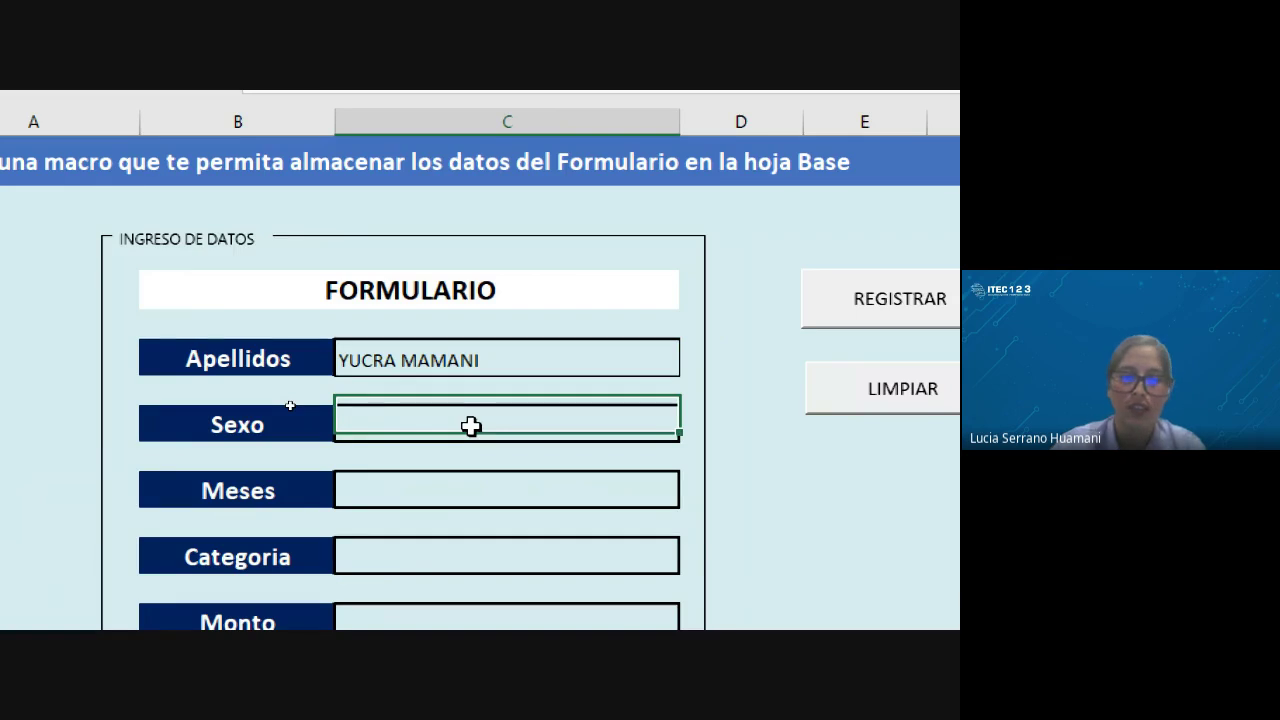
text(FE)
key(BackSpace)
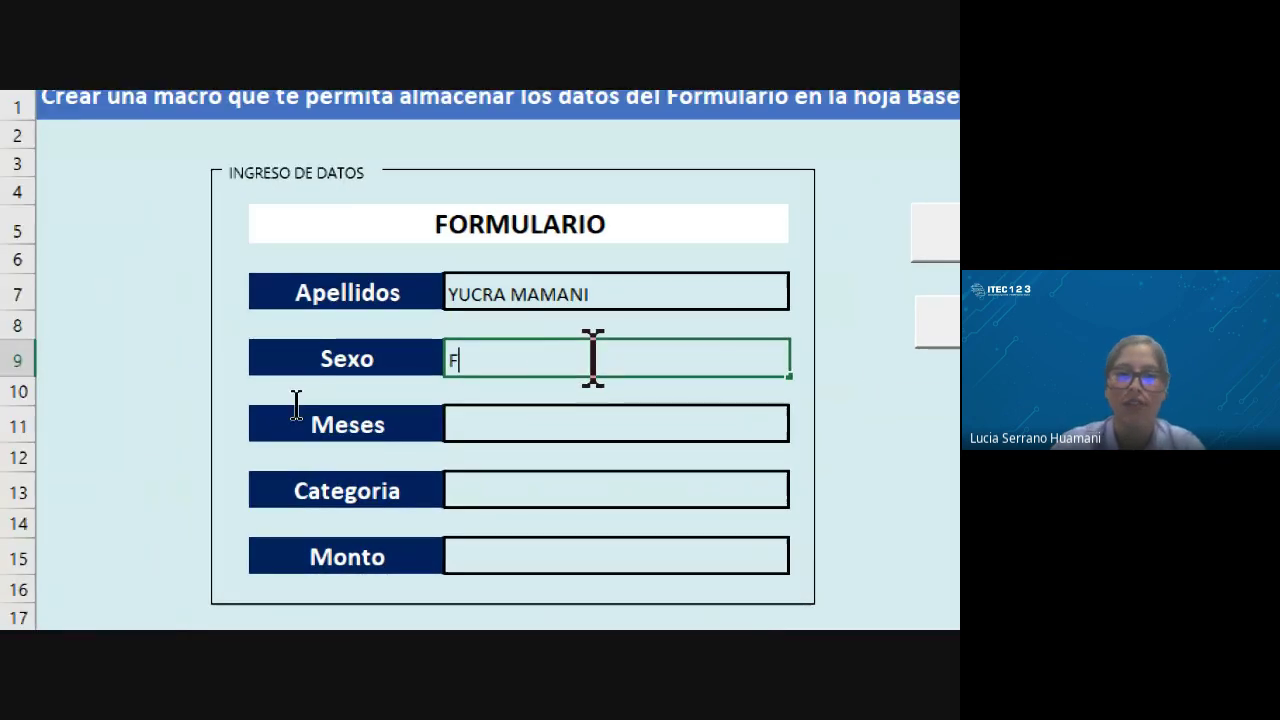
Step: Enter ENE in Meses, C in Categoria and 400 in Monto
click(536, 428)
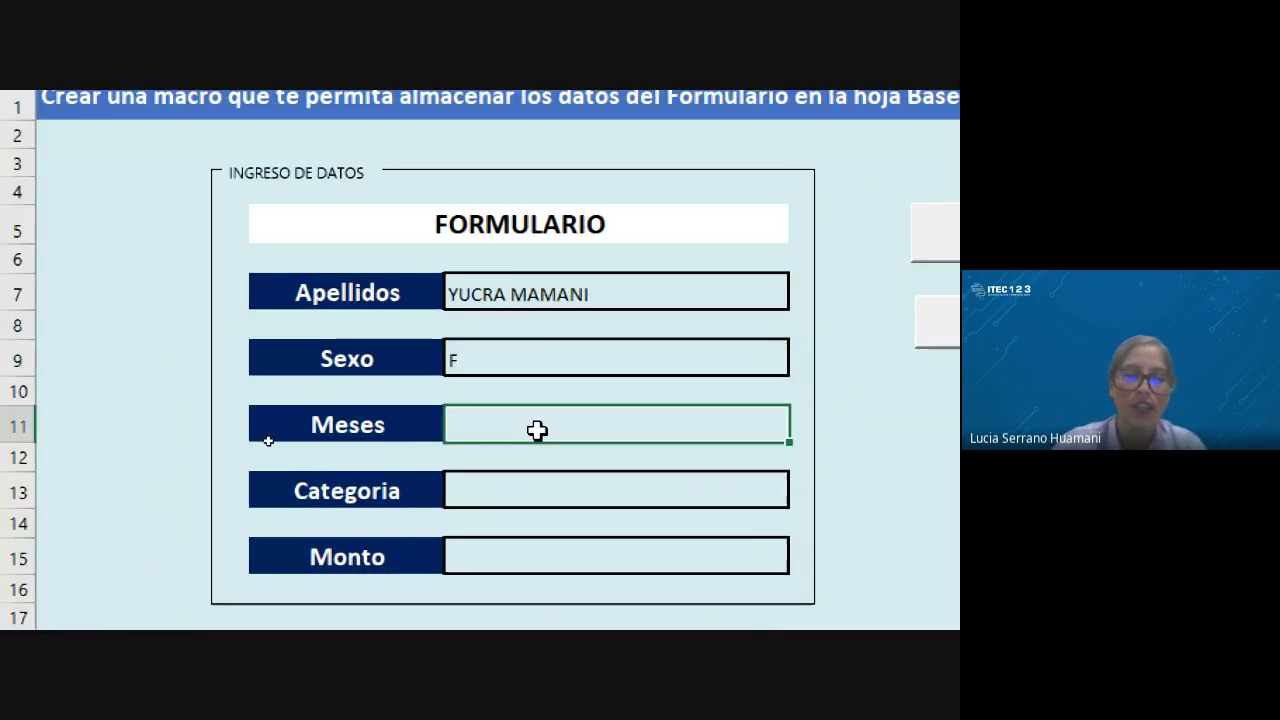
text(ENE)
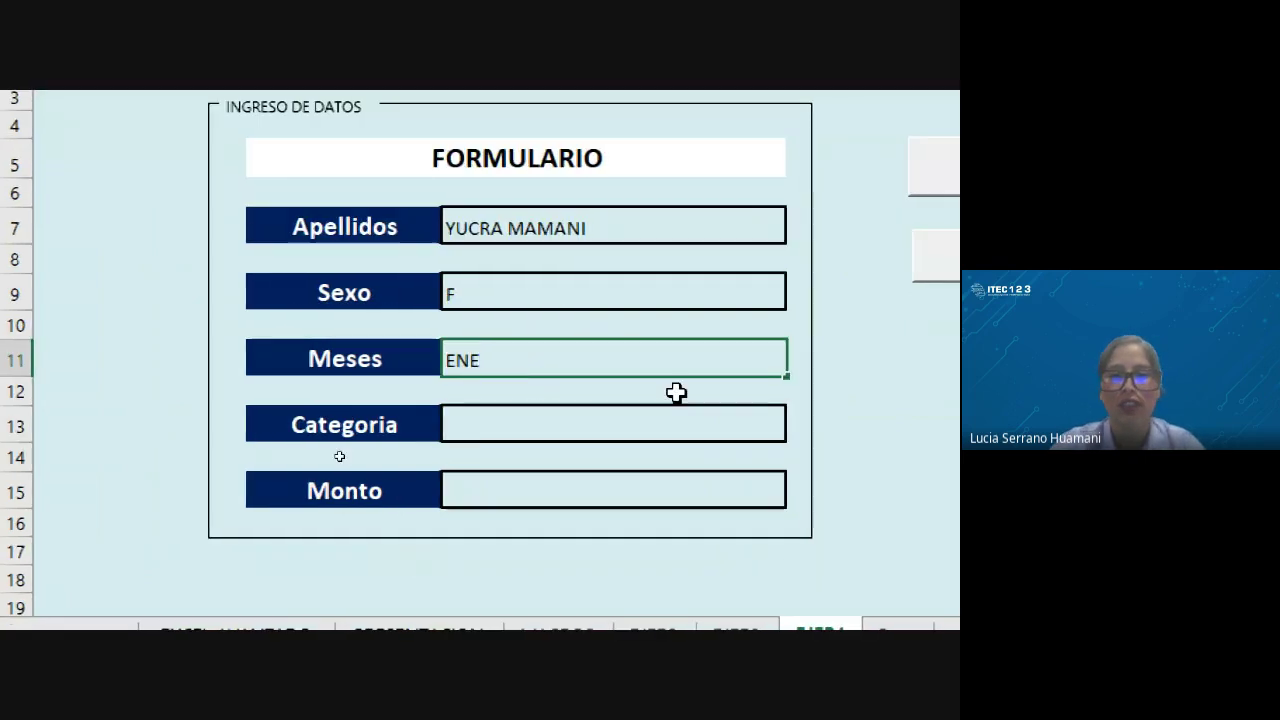
click(643, 423)
text(C)
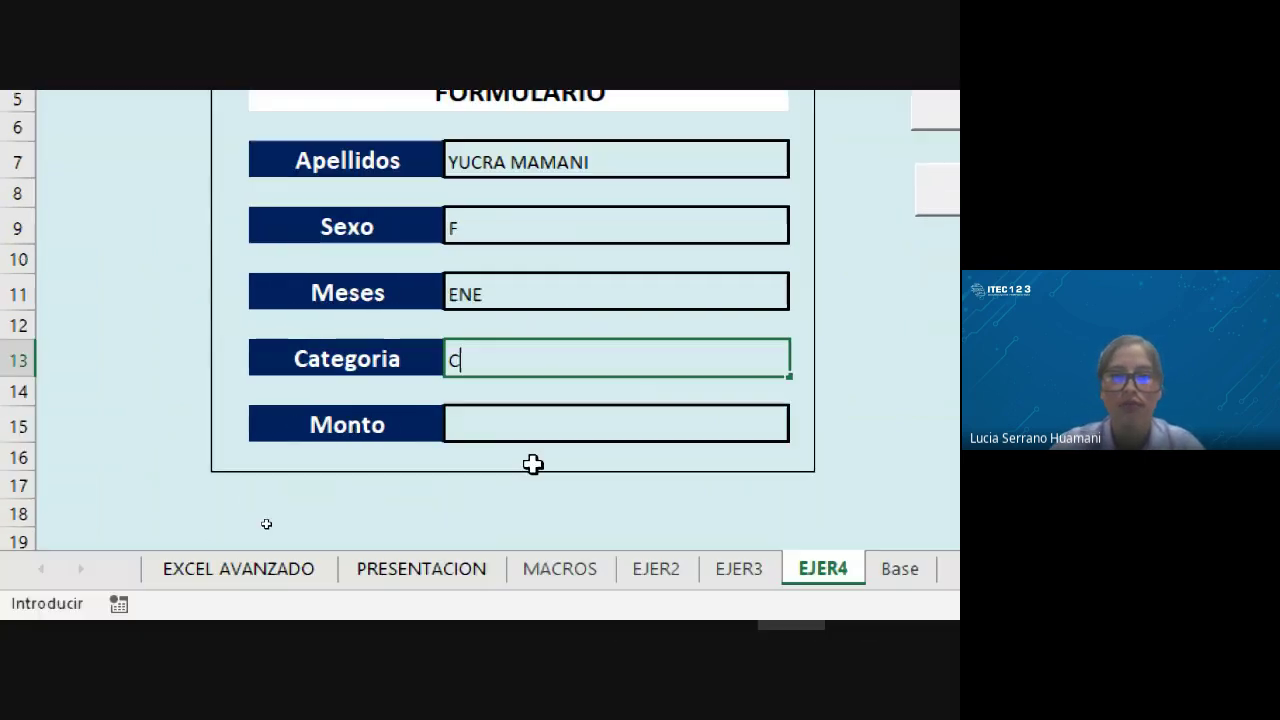
click(489, 426)
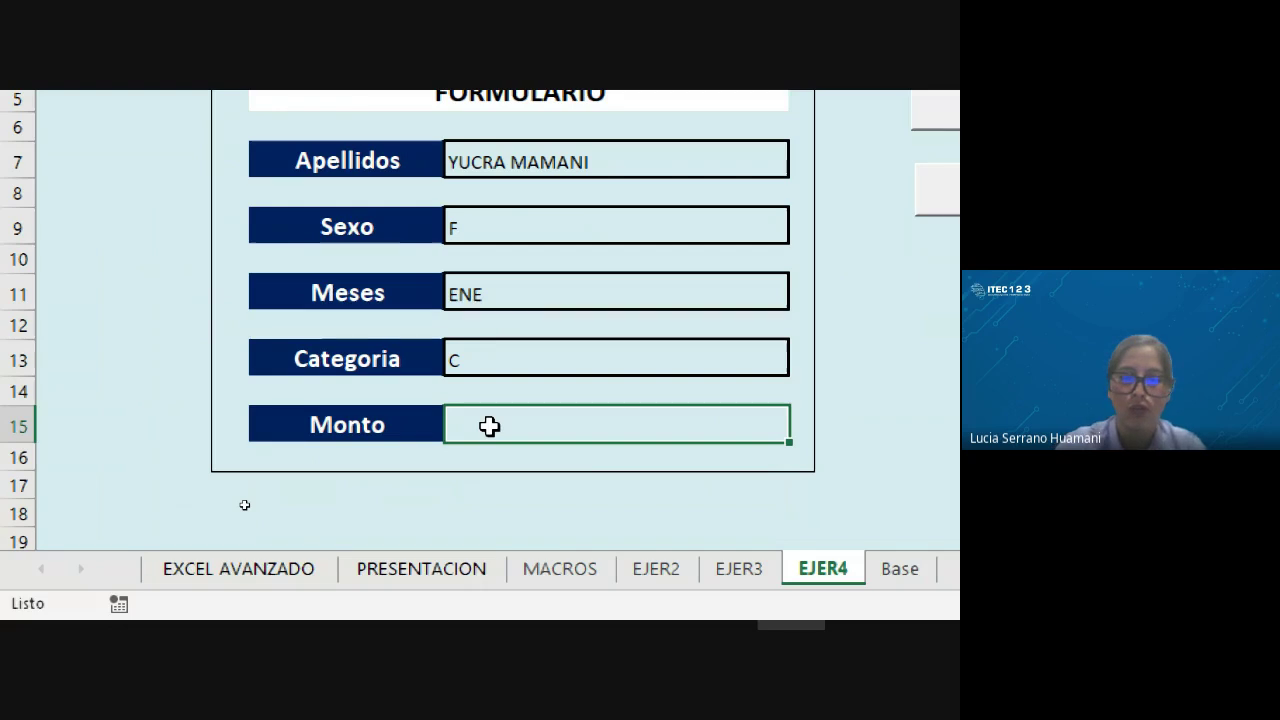
text(400)
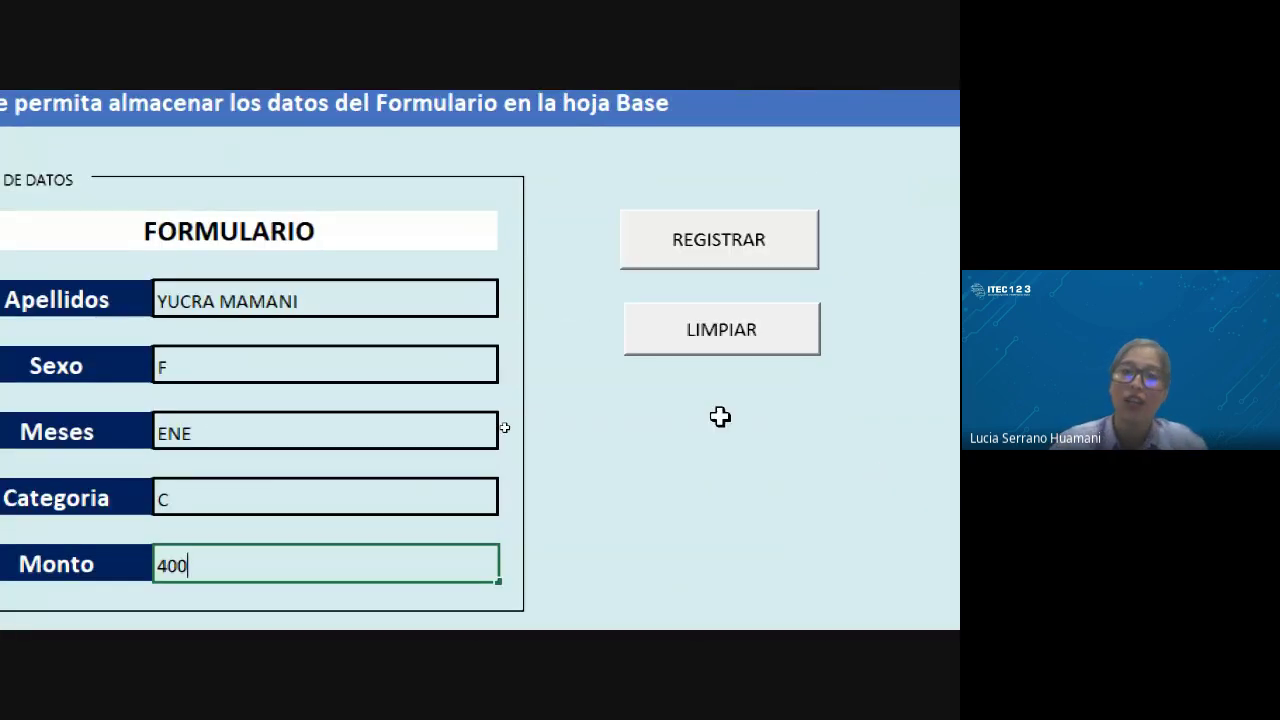
Step: Register the record to the Base sheet, then clear the EJER4 form with LIMPIAR
click(714, 250)
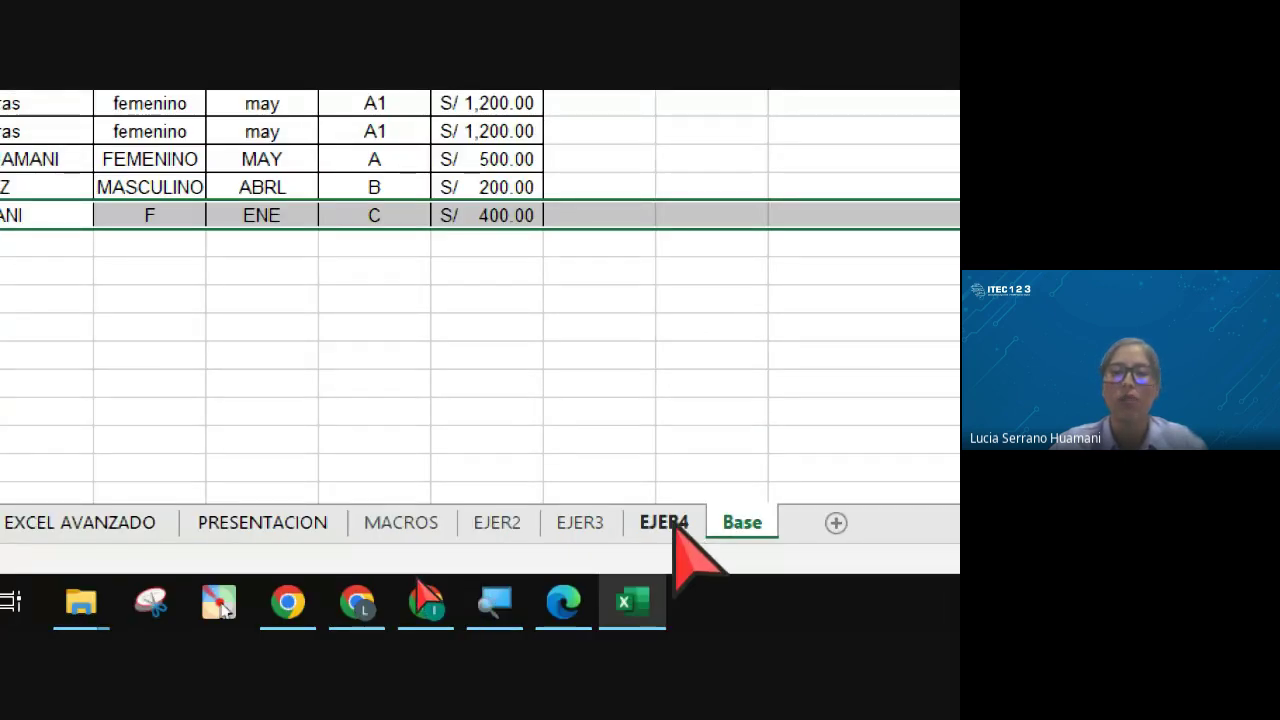
click(677, 526)
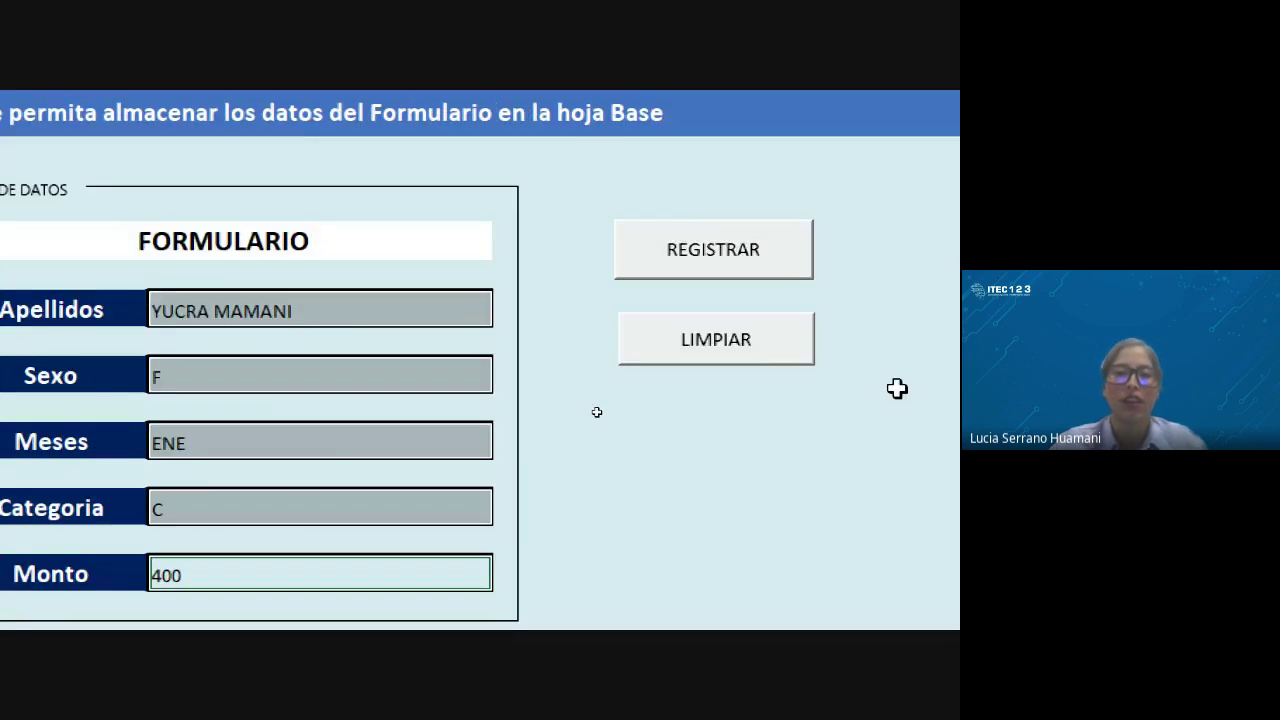
click(703, 345)
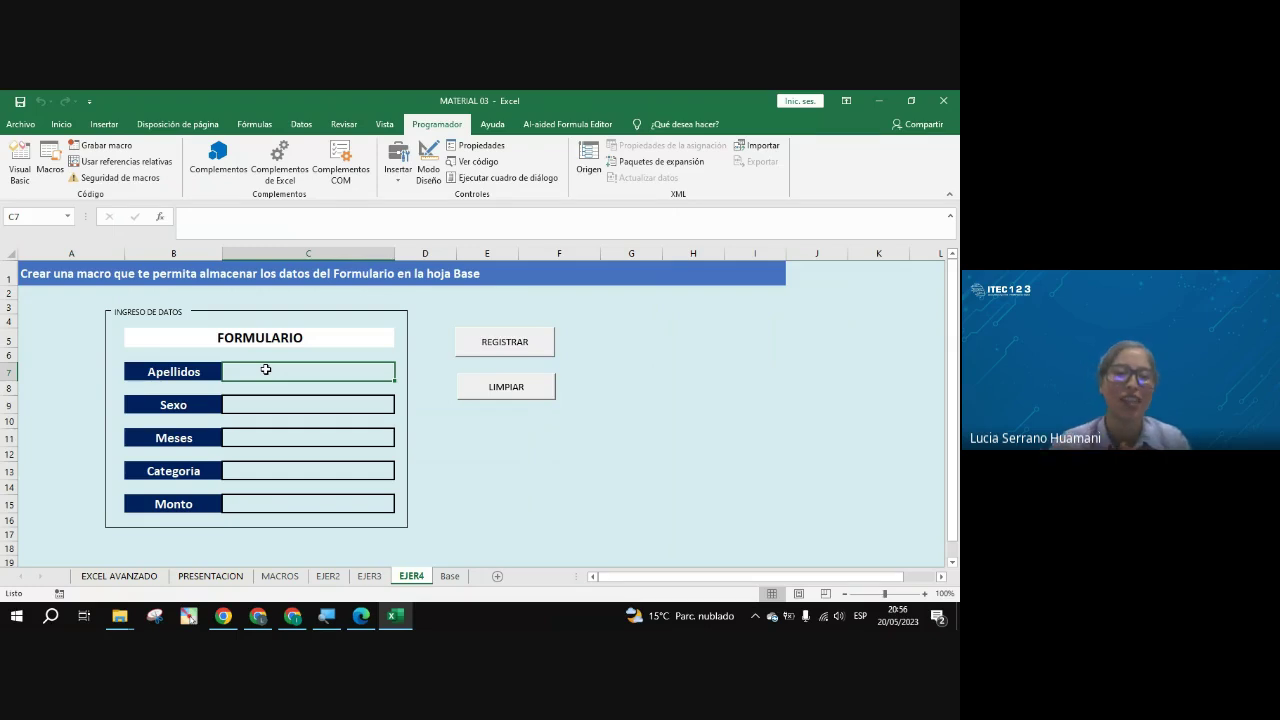
Step: Bring the Google Meet call window in Chrome to the front
click(296, 620)
click(294, 620)
click(259, 620)
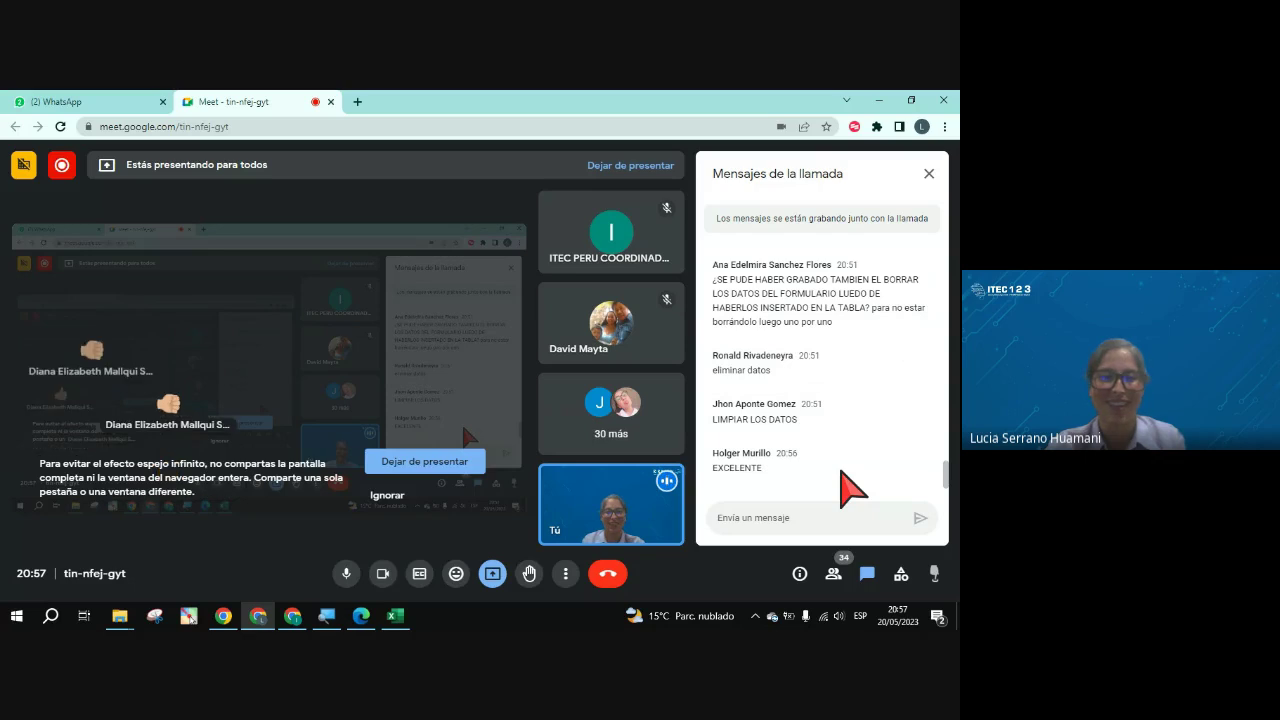
Step: Switch from the Meet window back to the Excel workbook with Alt+Tab
key(alt+Tab)
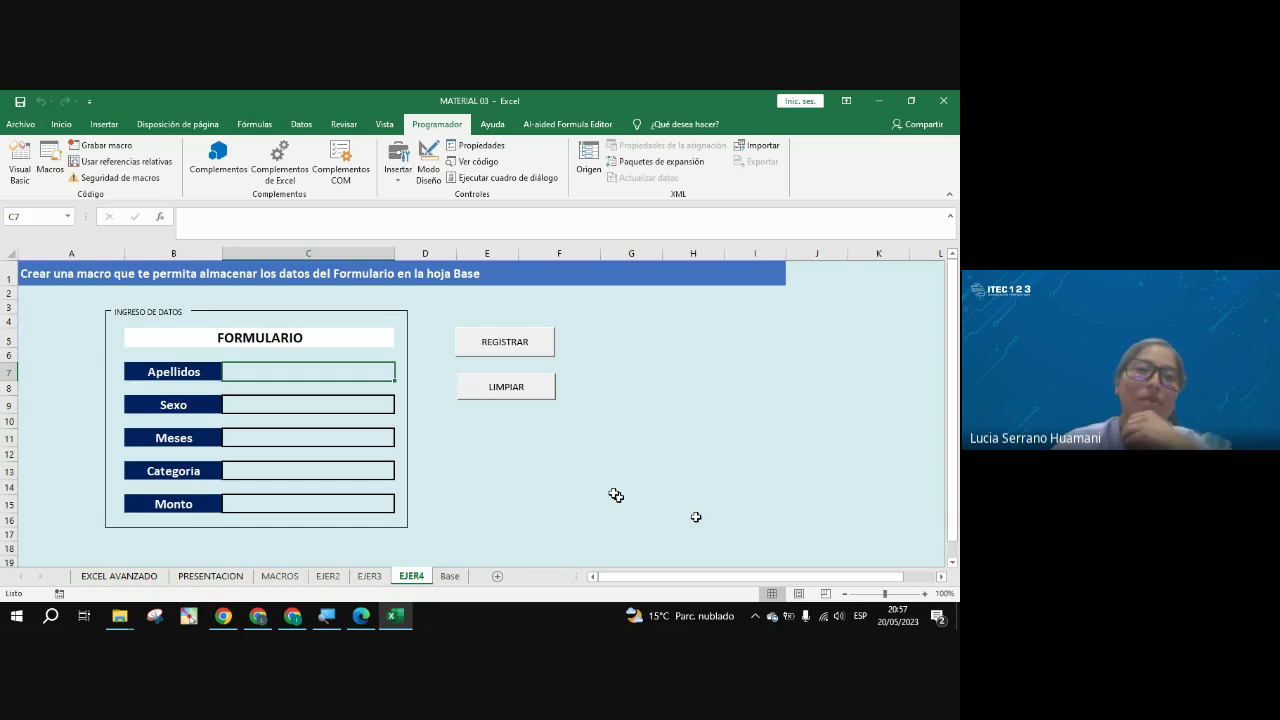
Step: Start Save As in the Escritorio folder and show the file type list
click(22, 124)
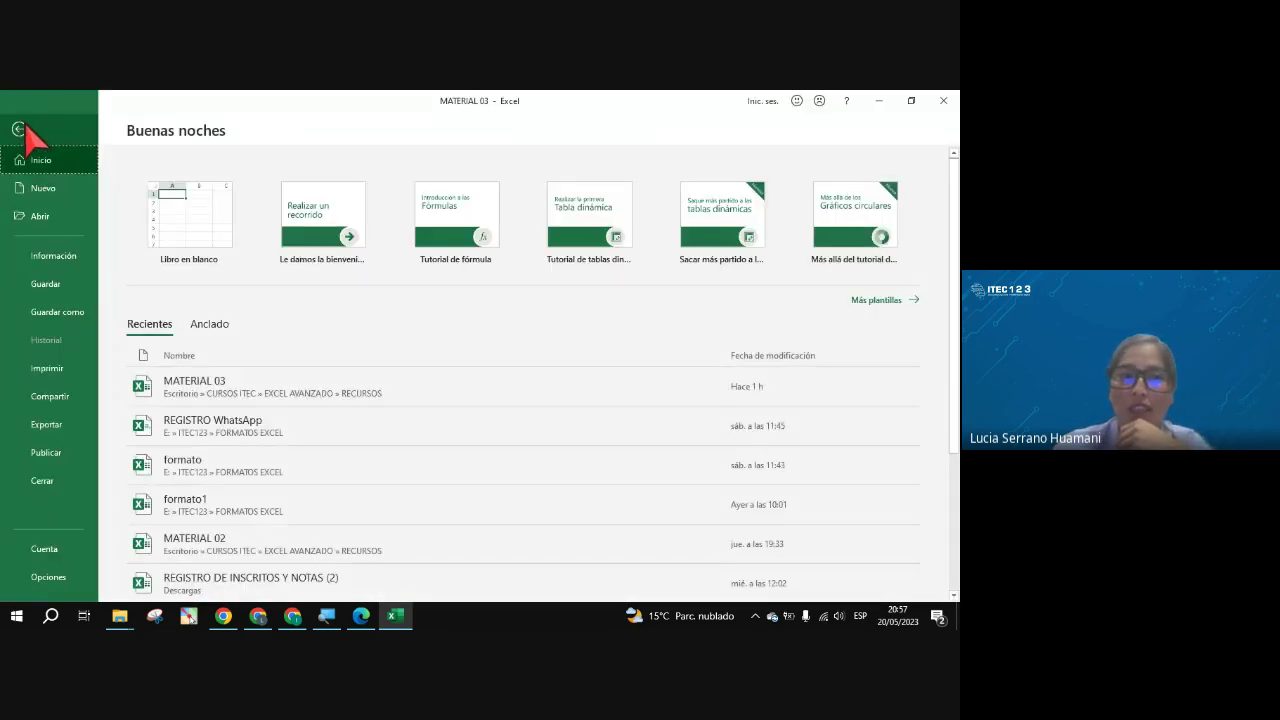
click(37, 310)
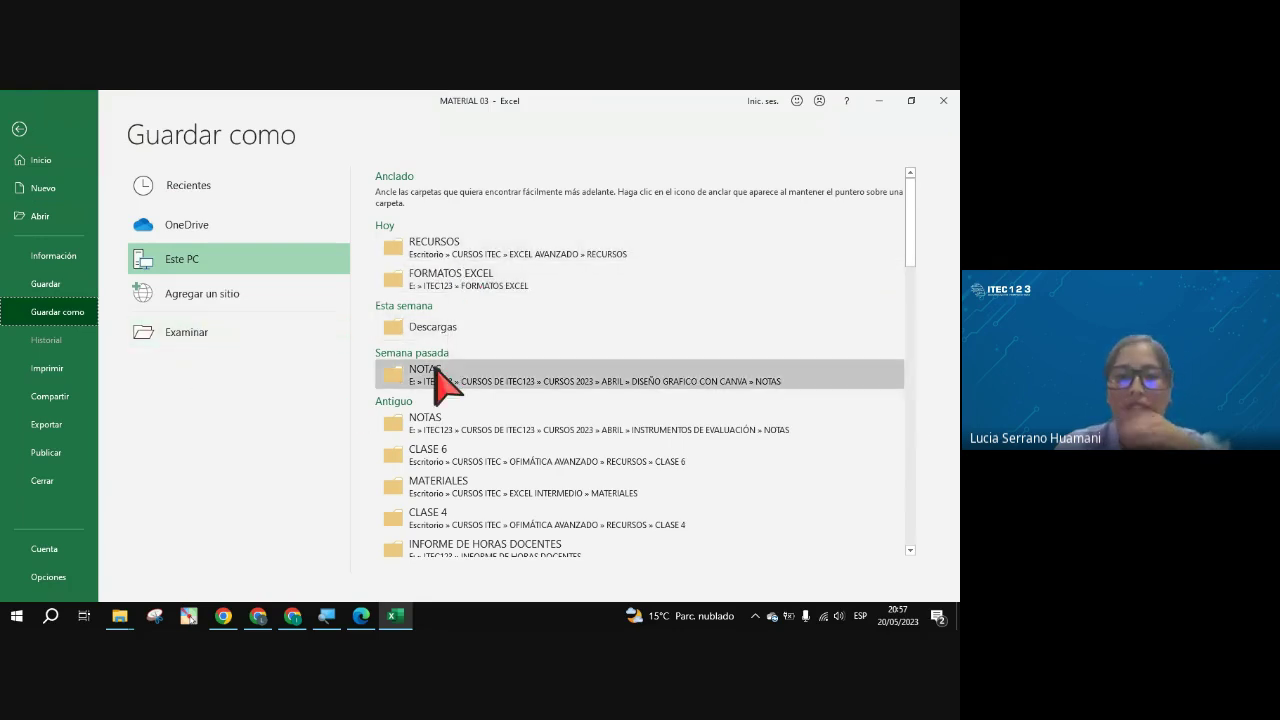
click(195, 329)
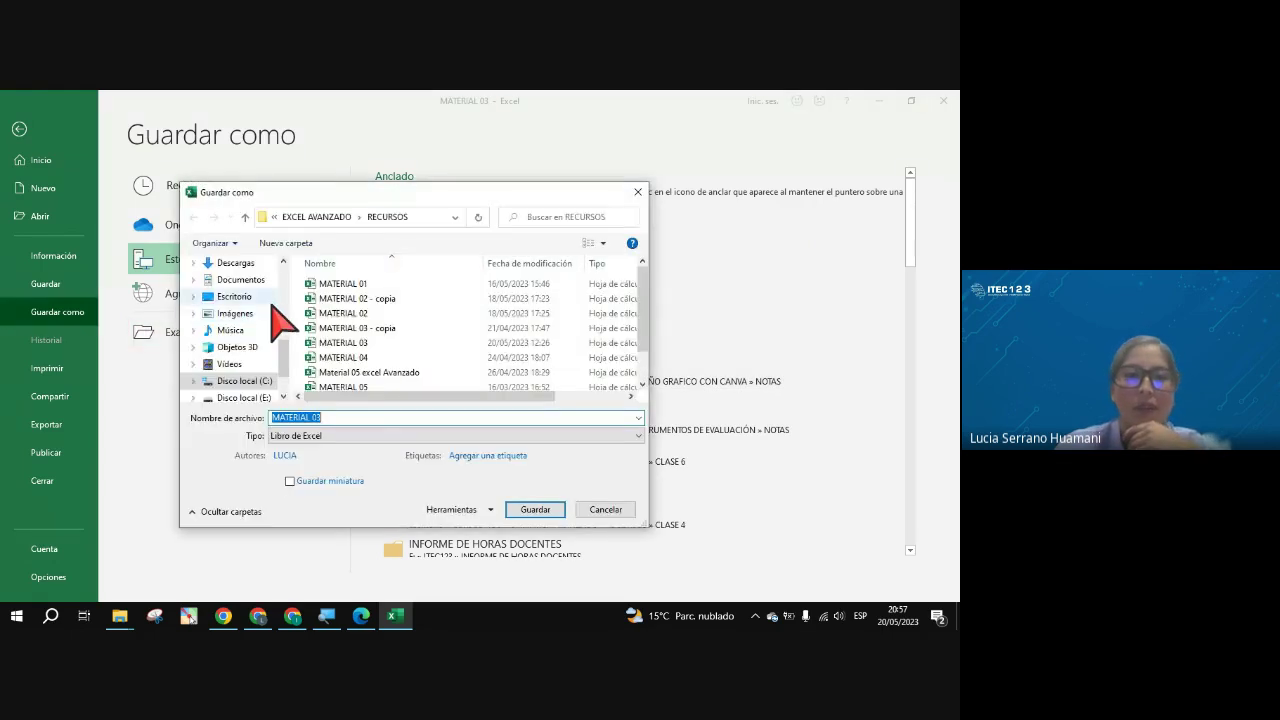
click(247, 300)
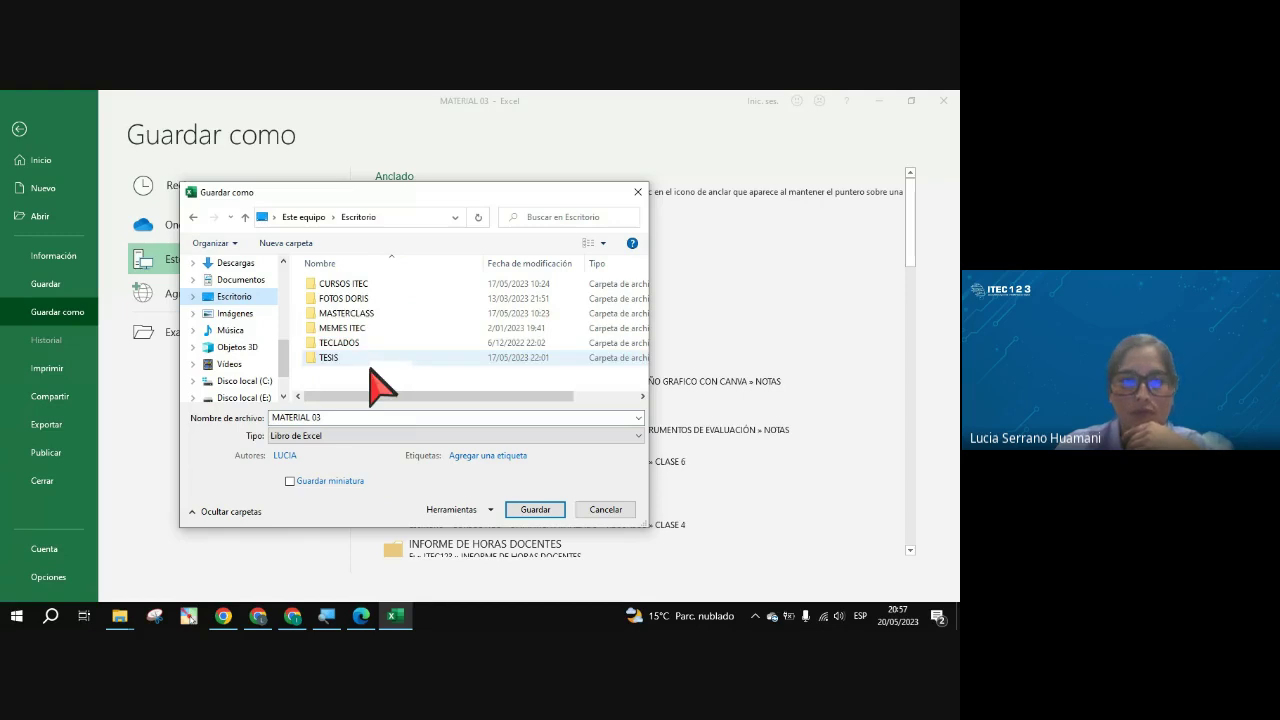
click(338, 436)
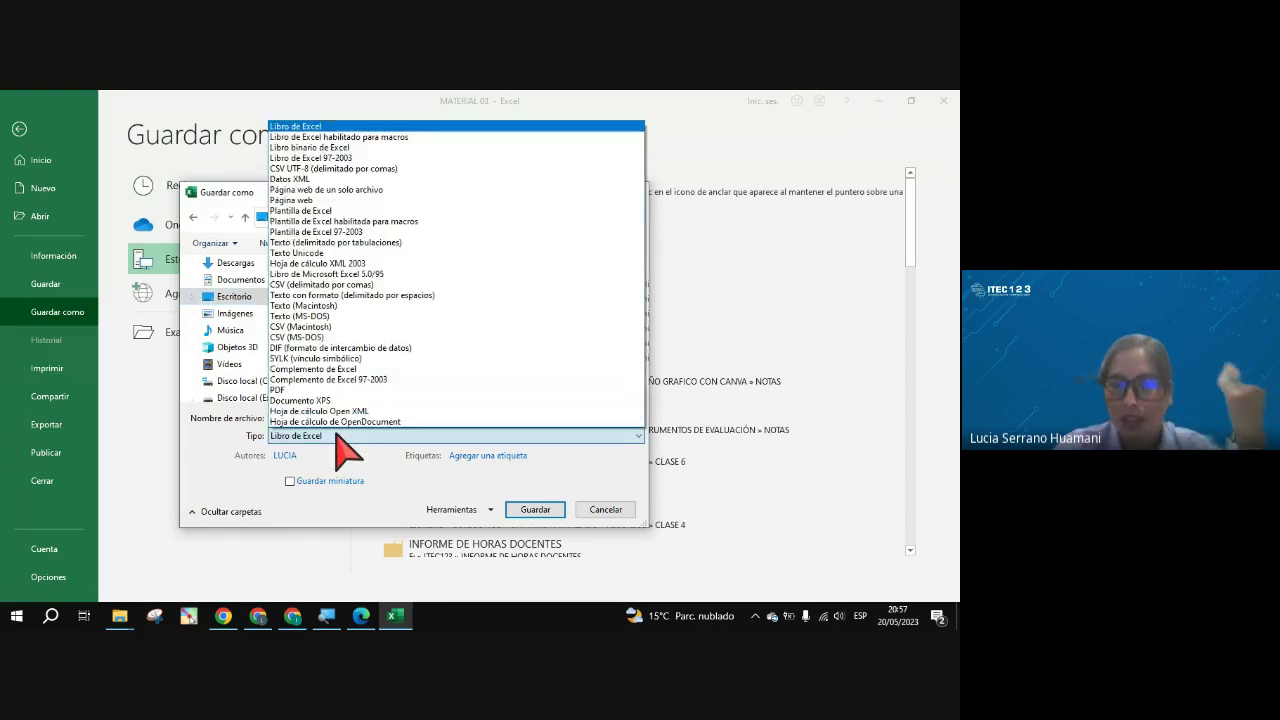
Step: Save MATERIAL 03 on the Desktop as 'Libro de Excel habilitado para macros'
click(333, 440)
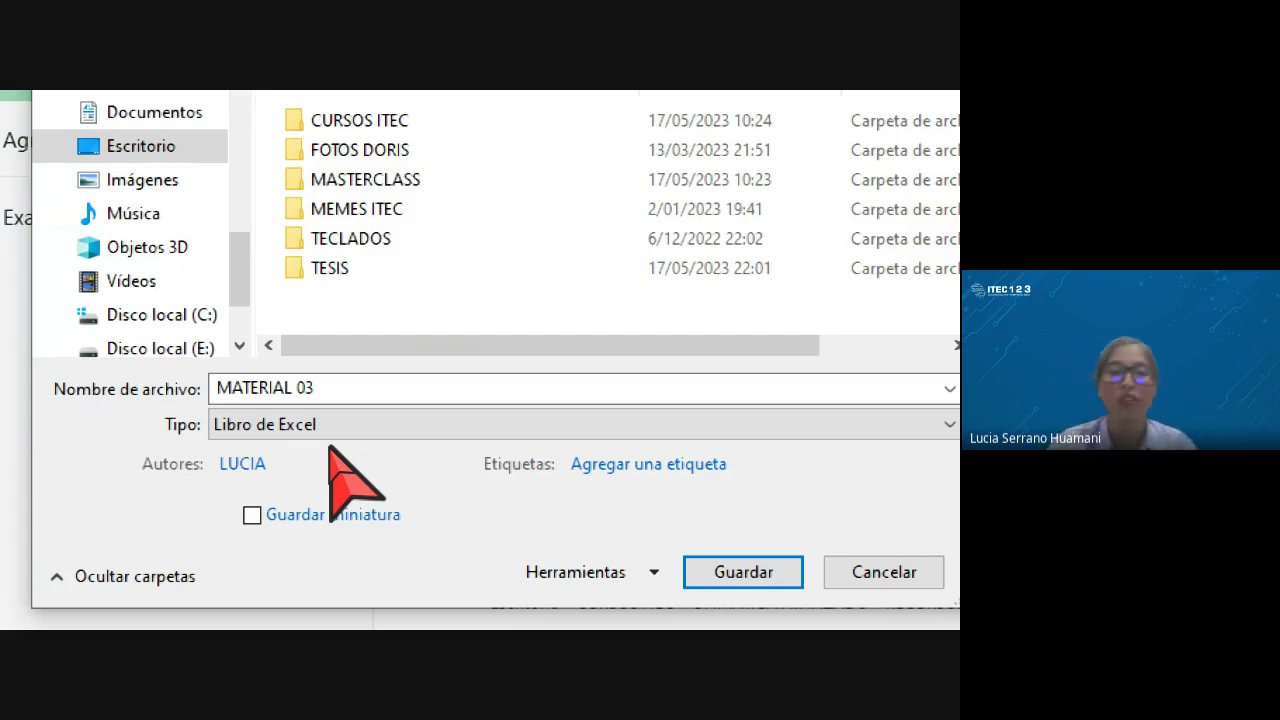
click(238, 424)
scroll(277, 430, down, 4)
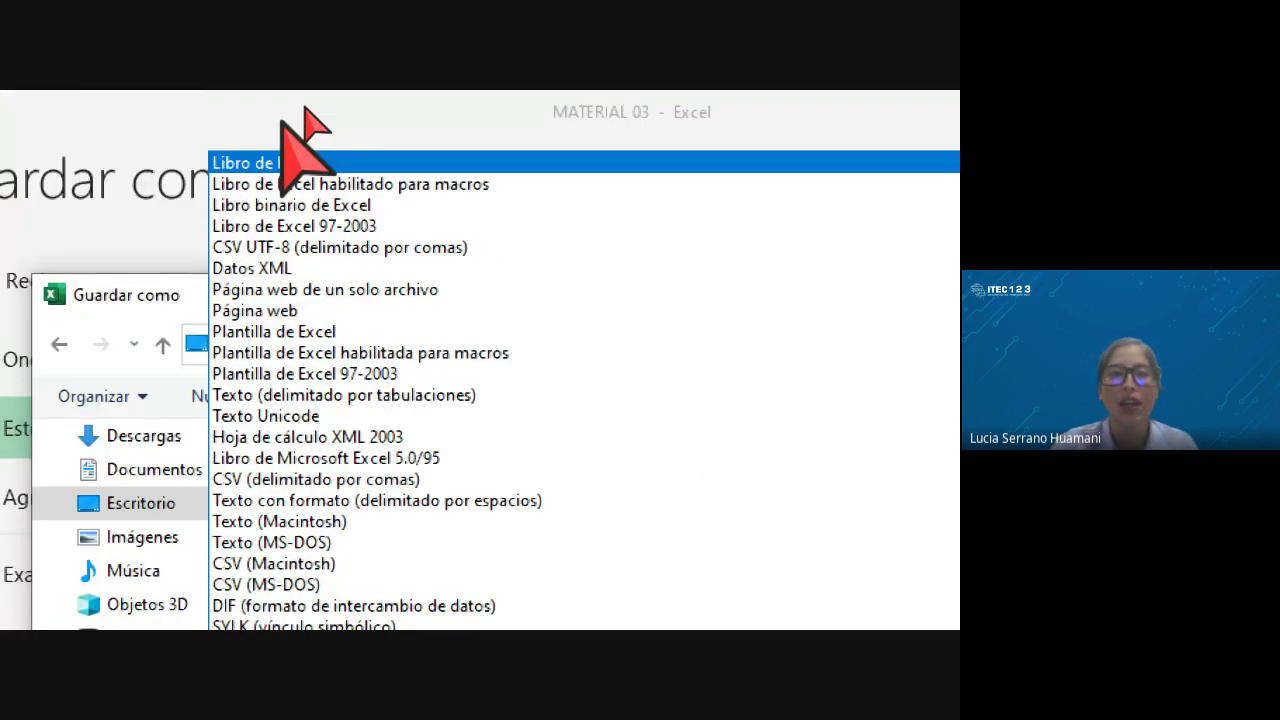
click(258, 184)
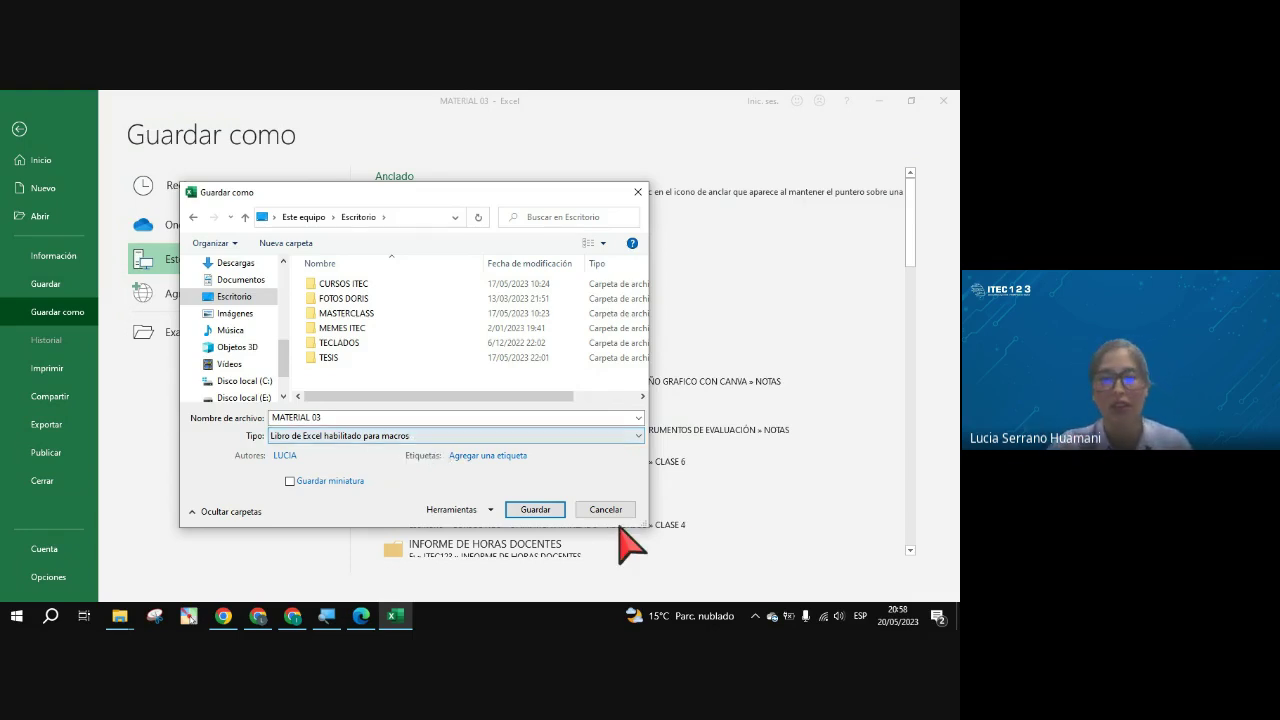
click(550, 511)
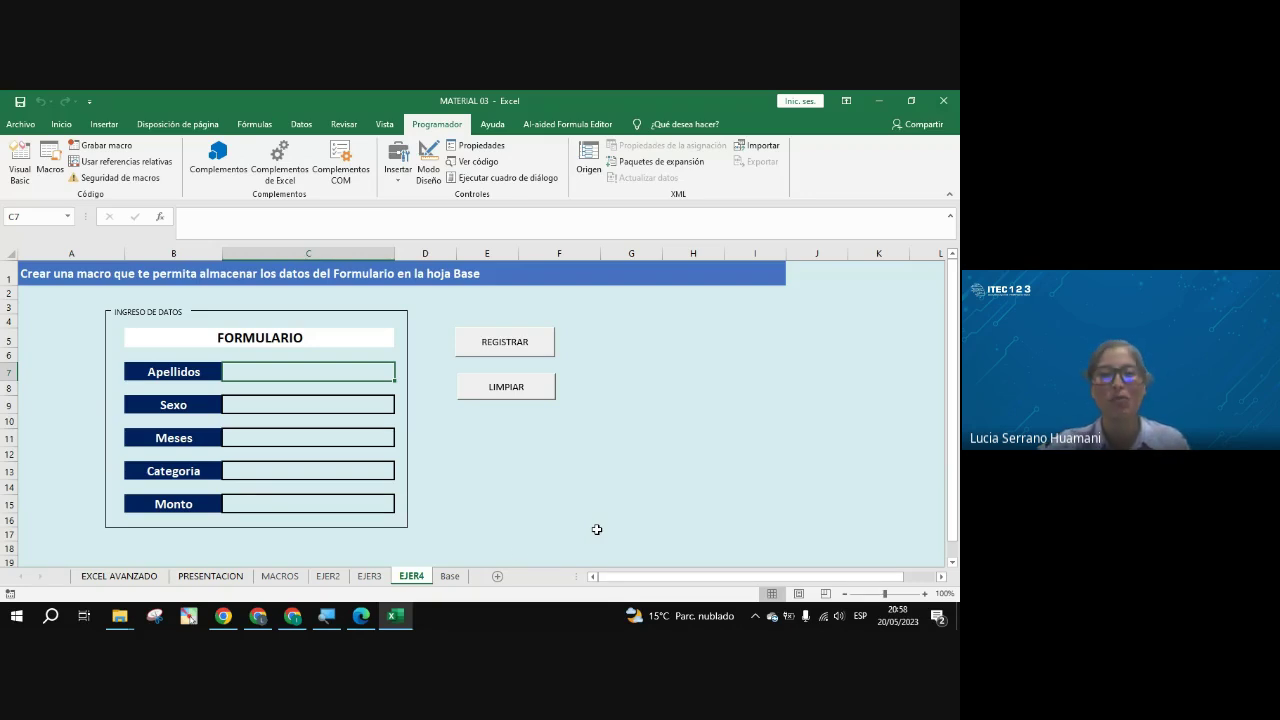
click(450, 577)
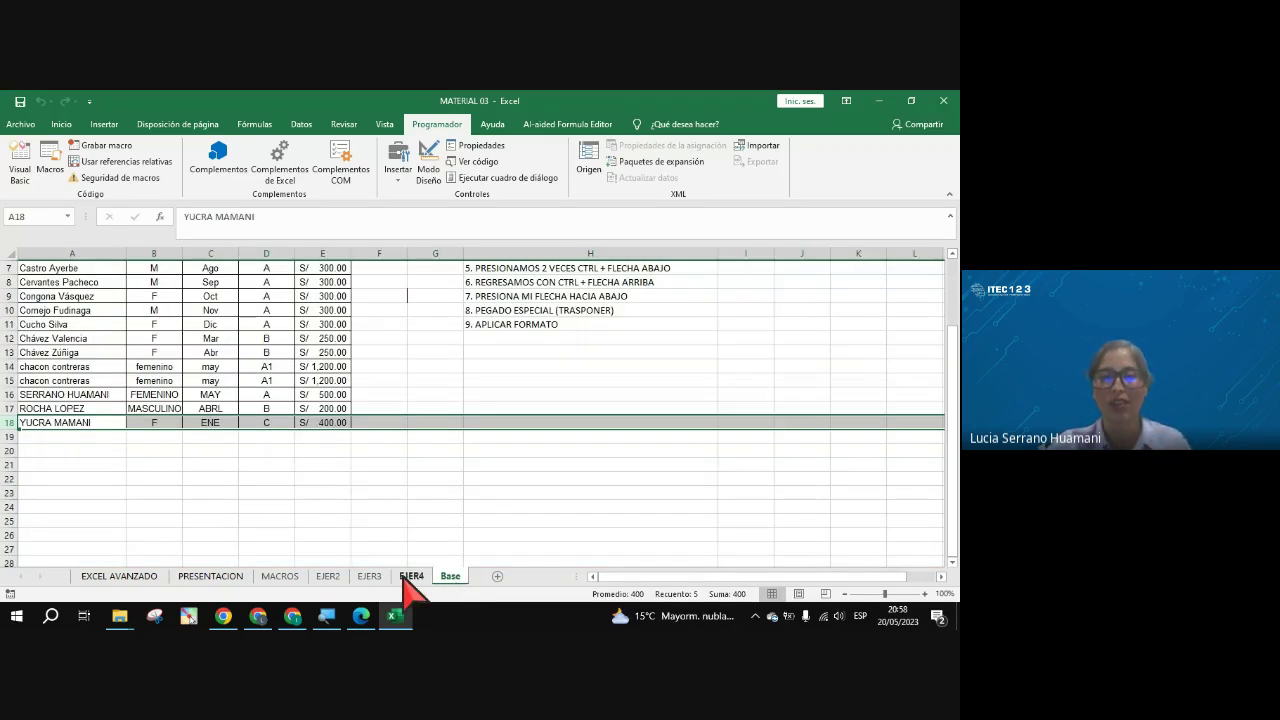
click(411, 577)
click(487, 471)
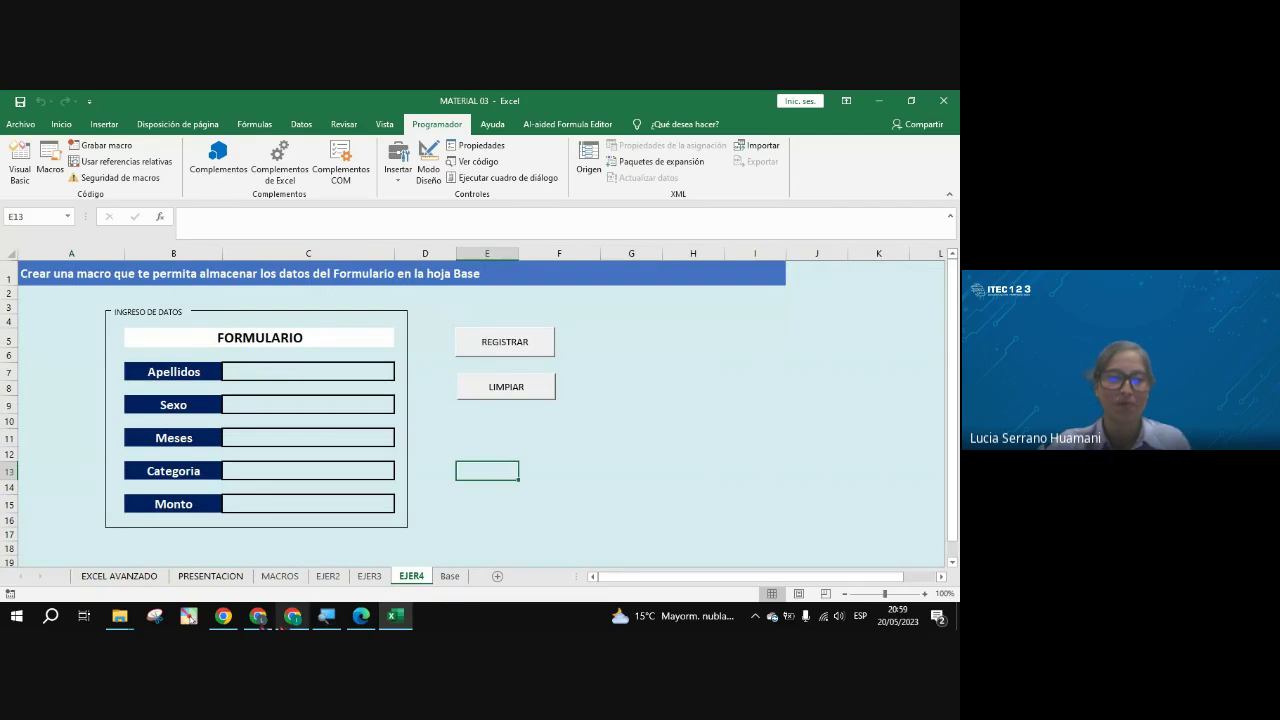
click(258, 615)
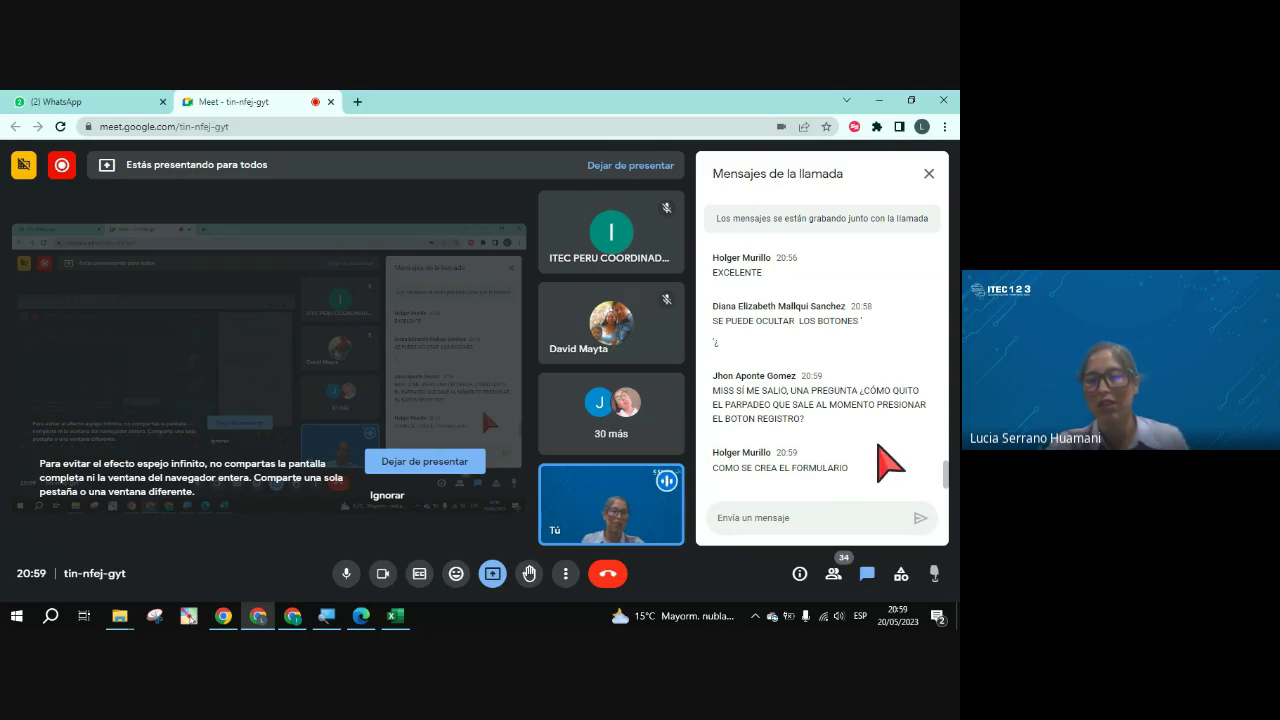
key(alt+Tab)
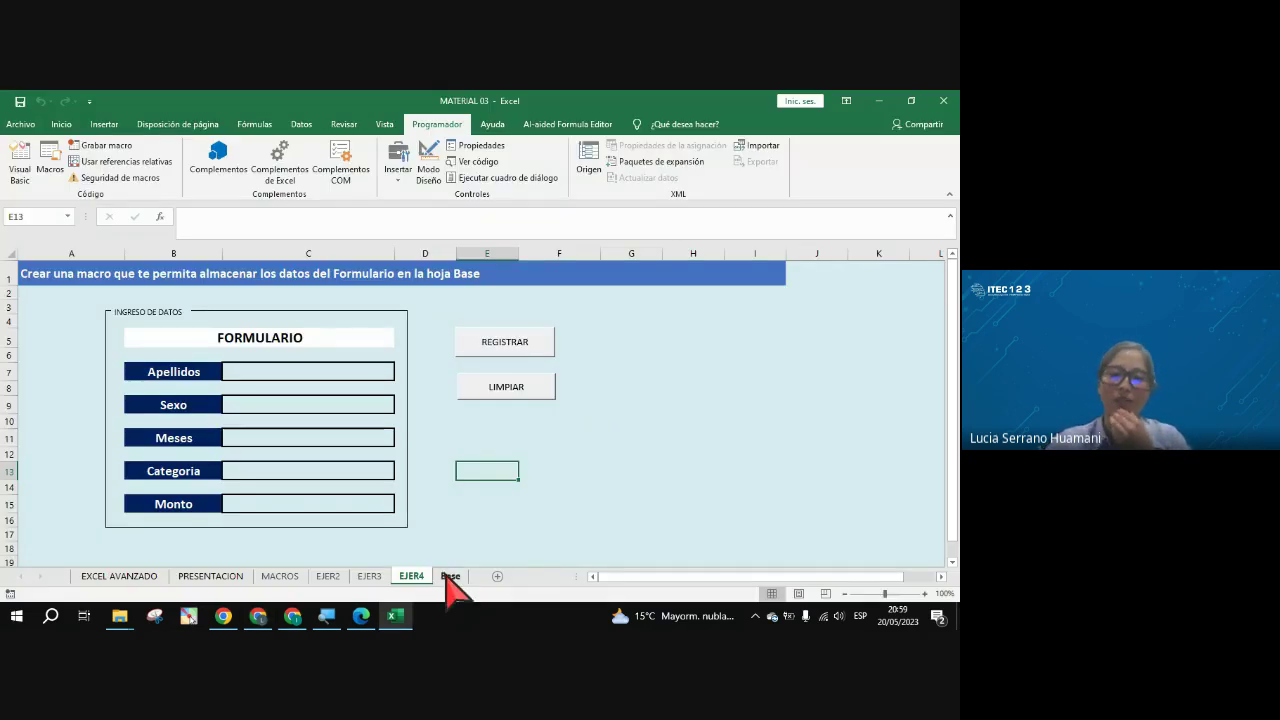
click(449, 577)
click(418, 577)
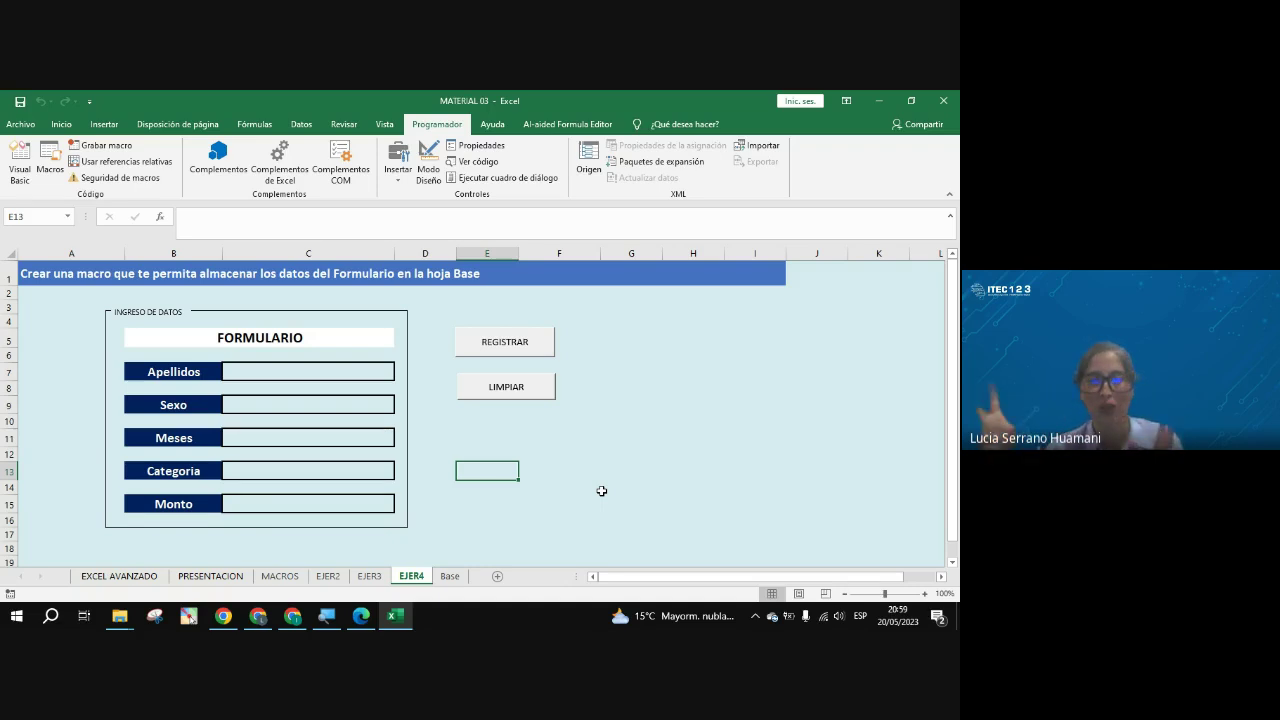
key(alt+Tab)
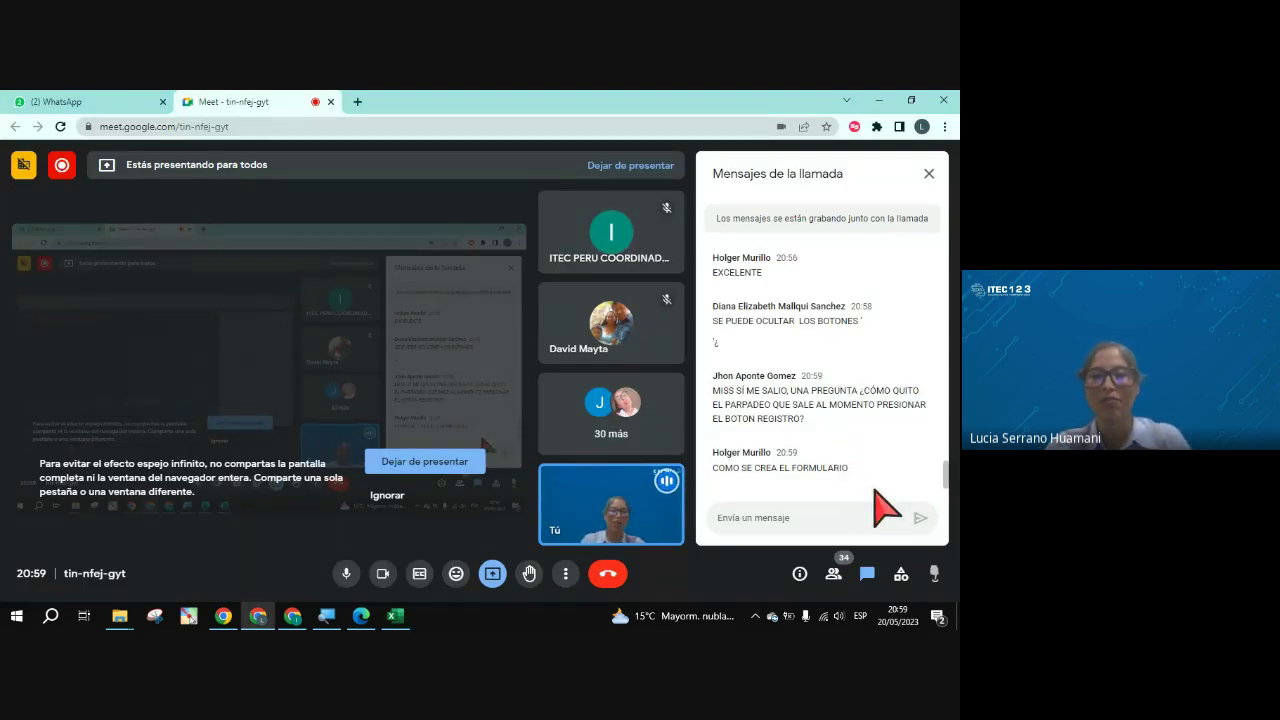
key(alt+Tab)
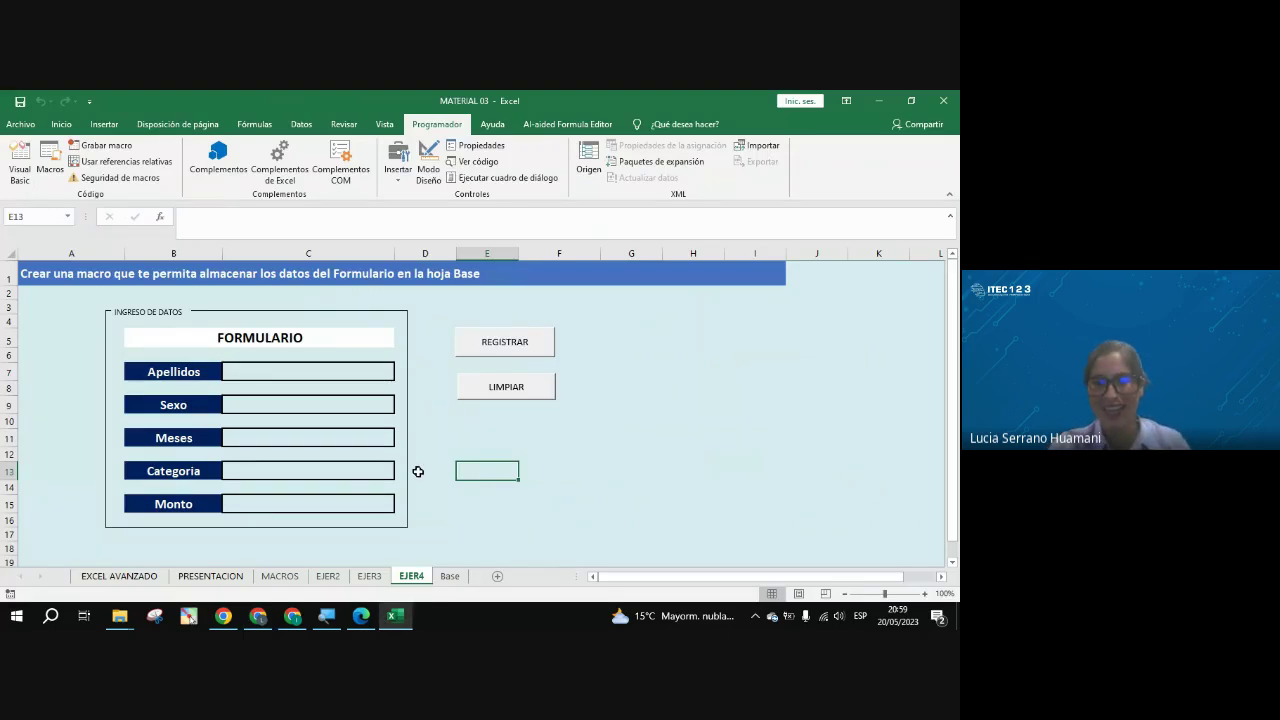
Step: Select cells around the form, then open and close the form controls gallery
click(441, 522)
key(Up)
key(Up)
key(Left)
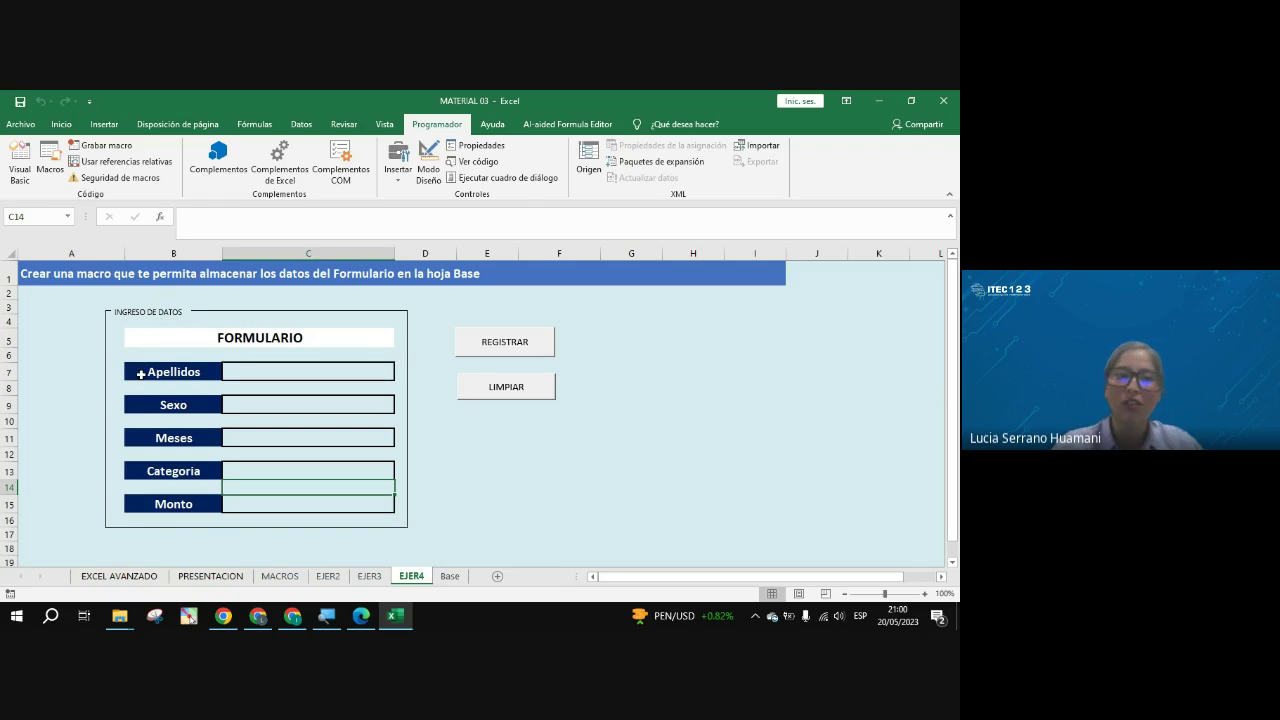
click(150, 337)
click(160, 370)
click(293, 379)
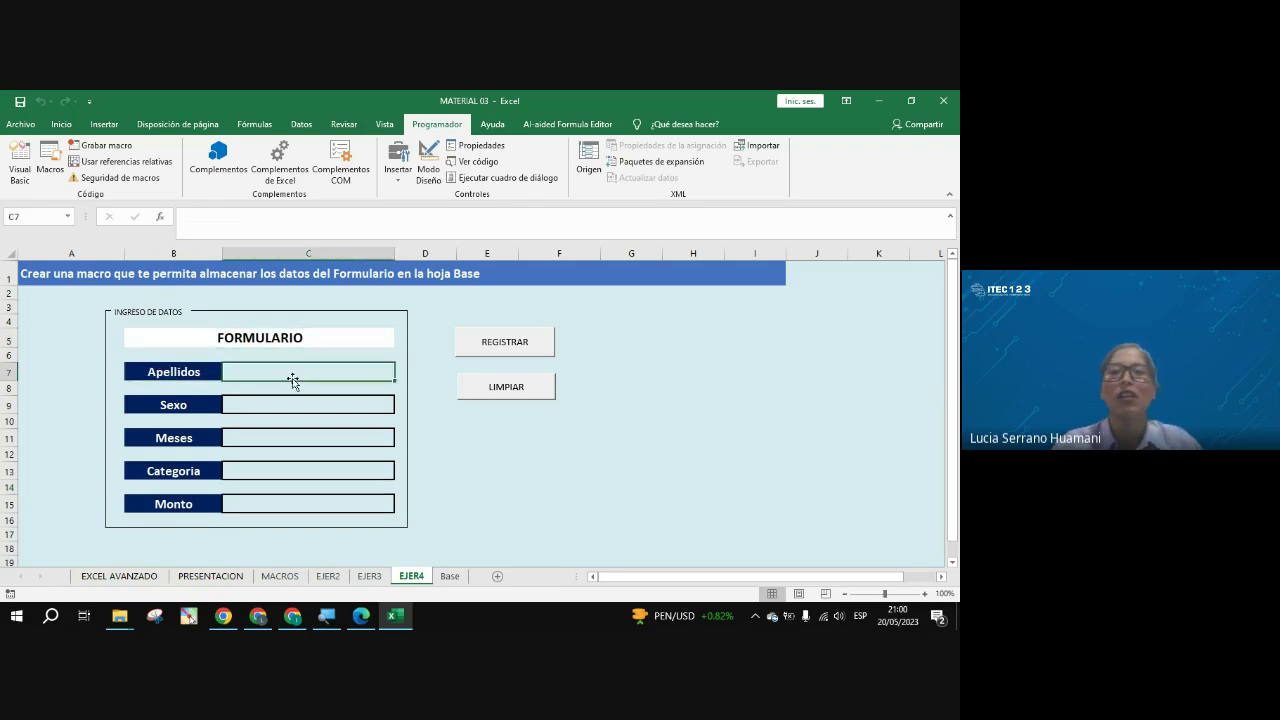
click(400, 168)
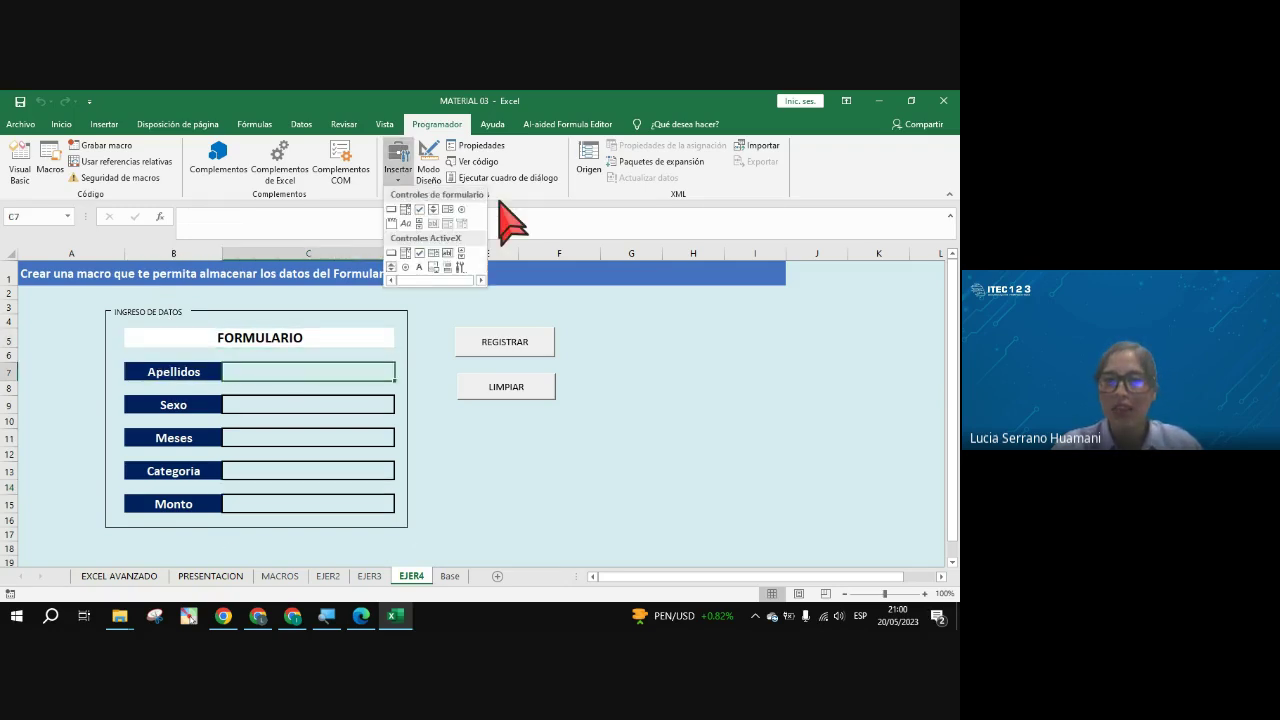
click(507, 500)
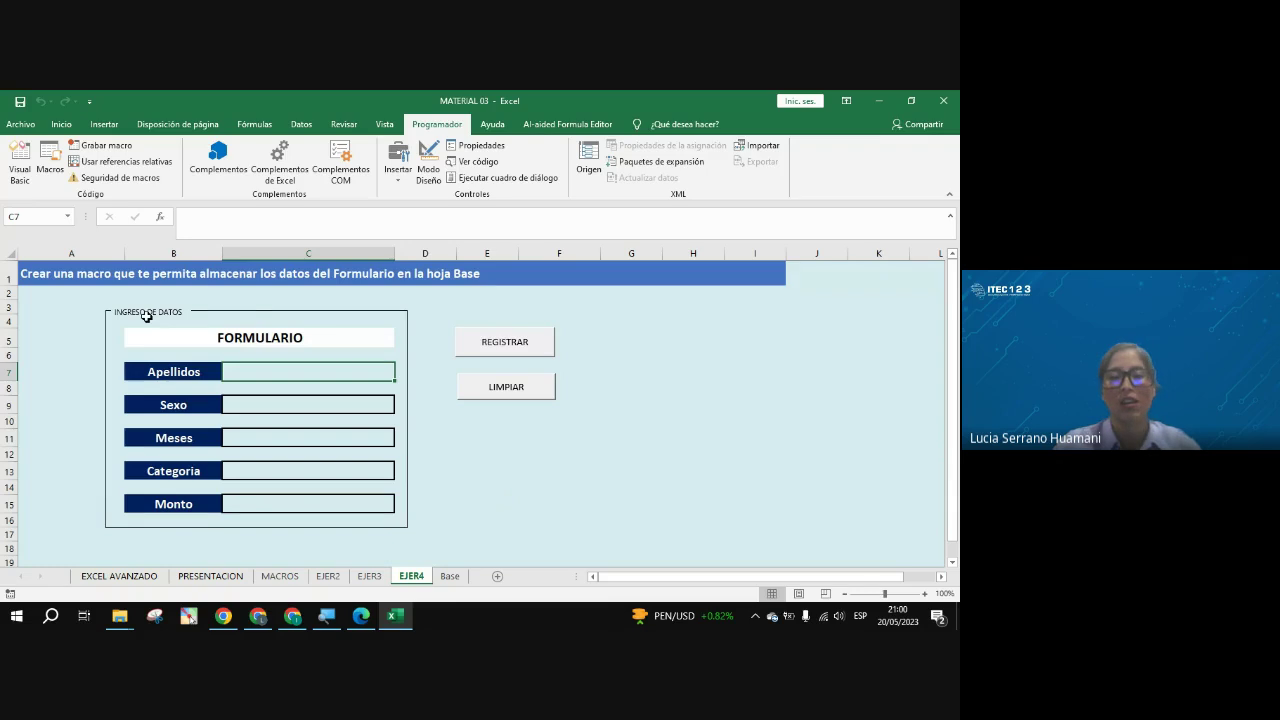
Step: Click the INGRESO DE DATOS group box and cell E11, minimize Excel, and stop presenting
click(147, 315)
click(457, 470)
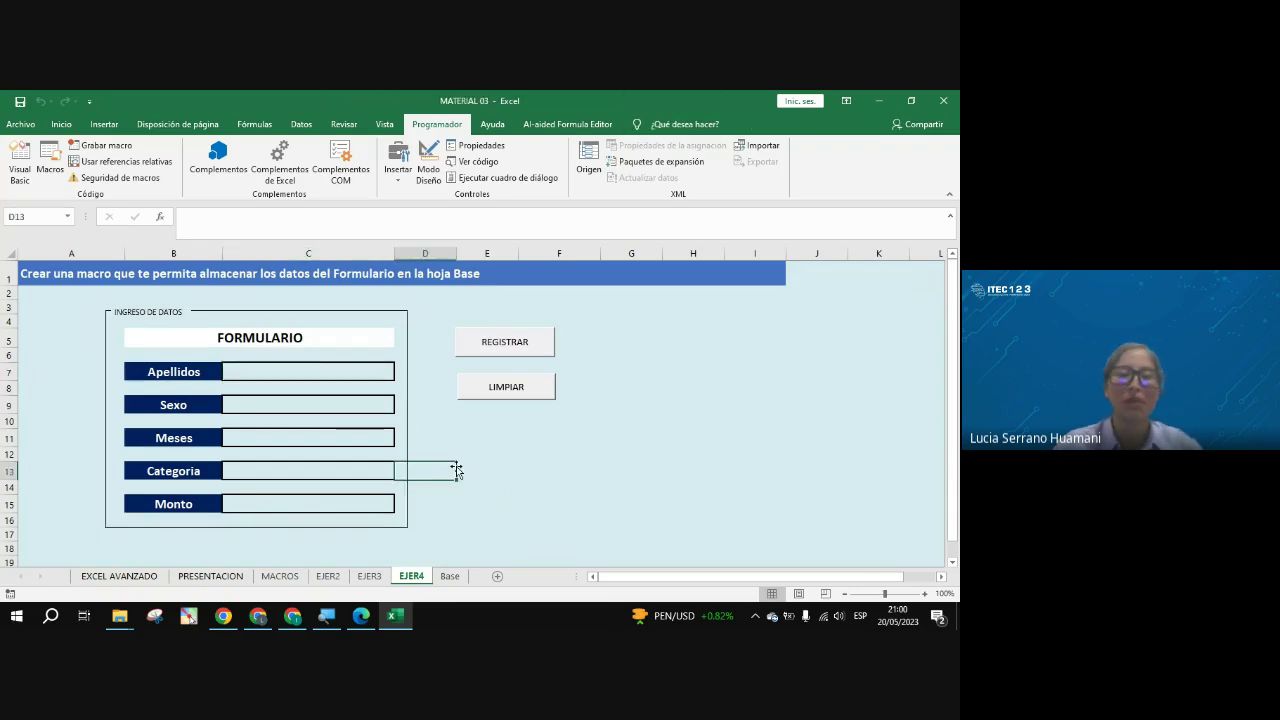
click(463, 439)
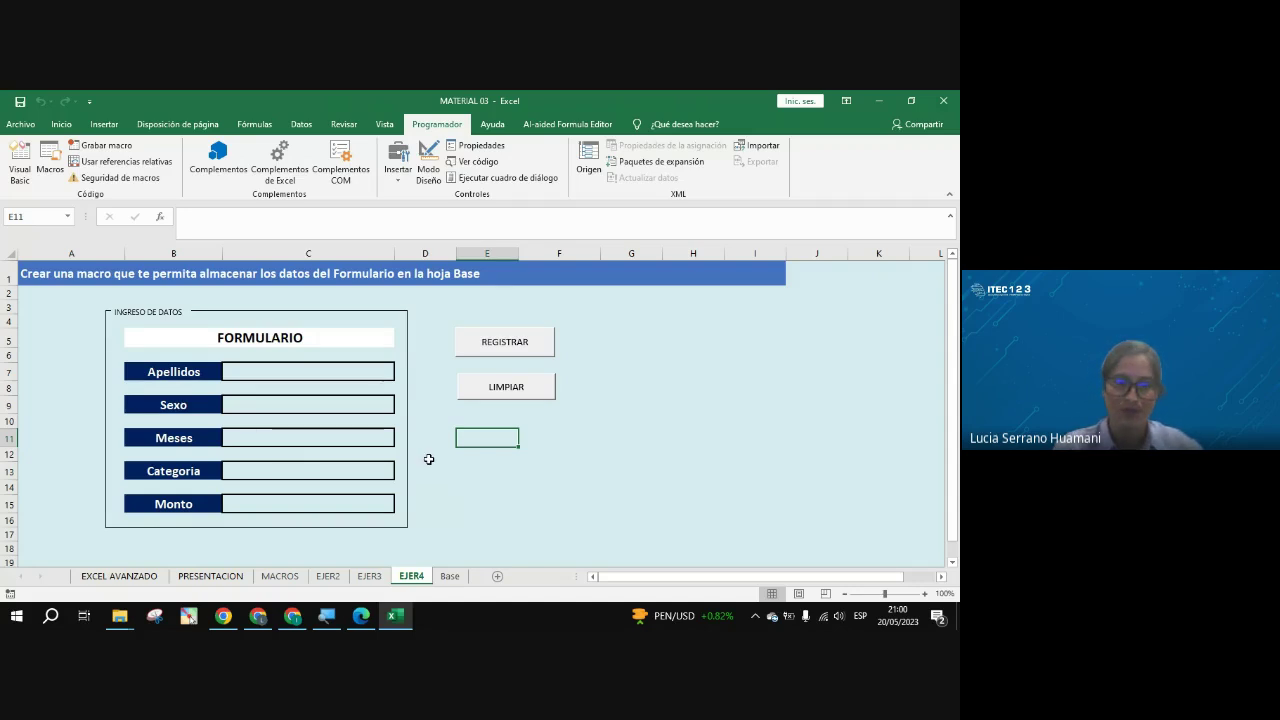
click(899, 101)
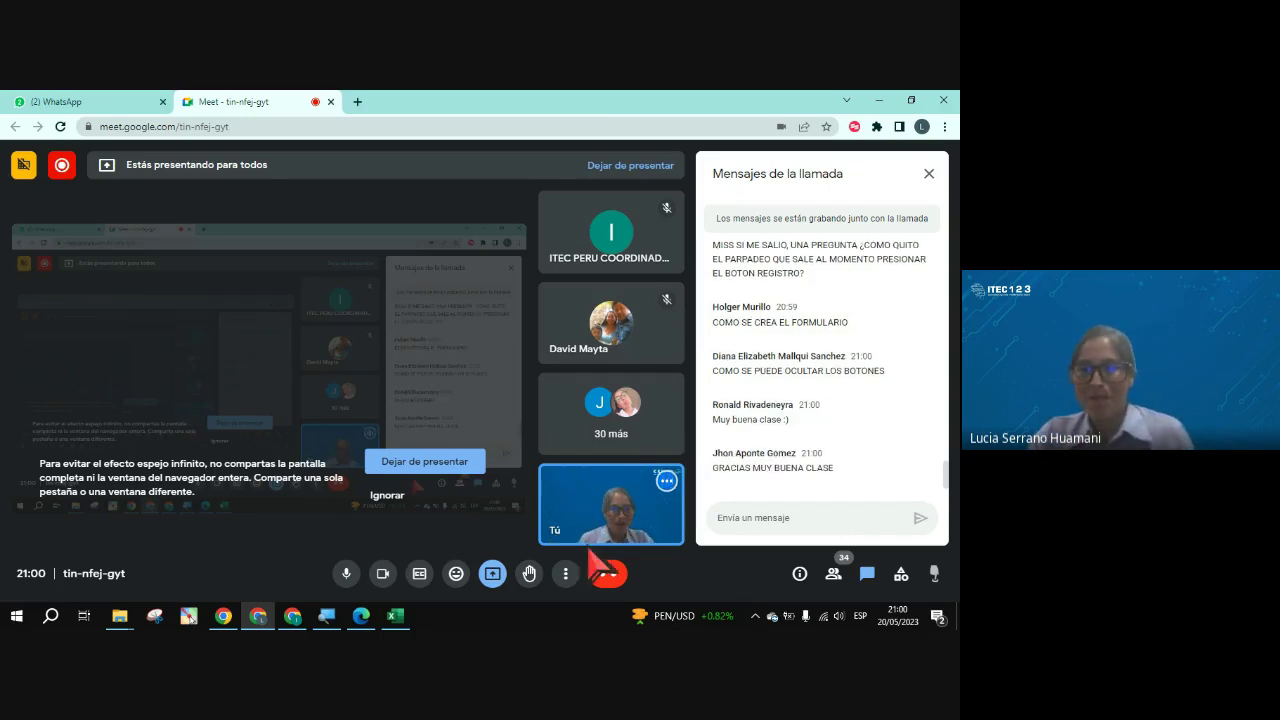
click(432, 463)
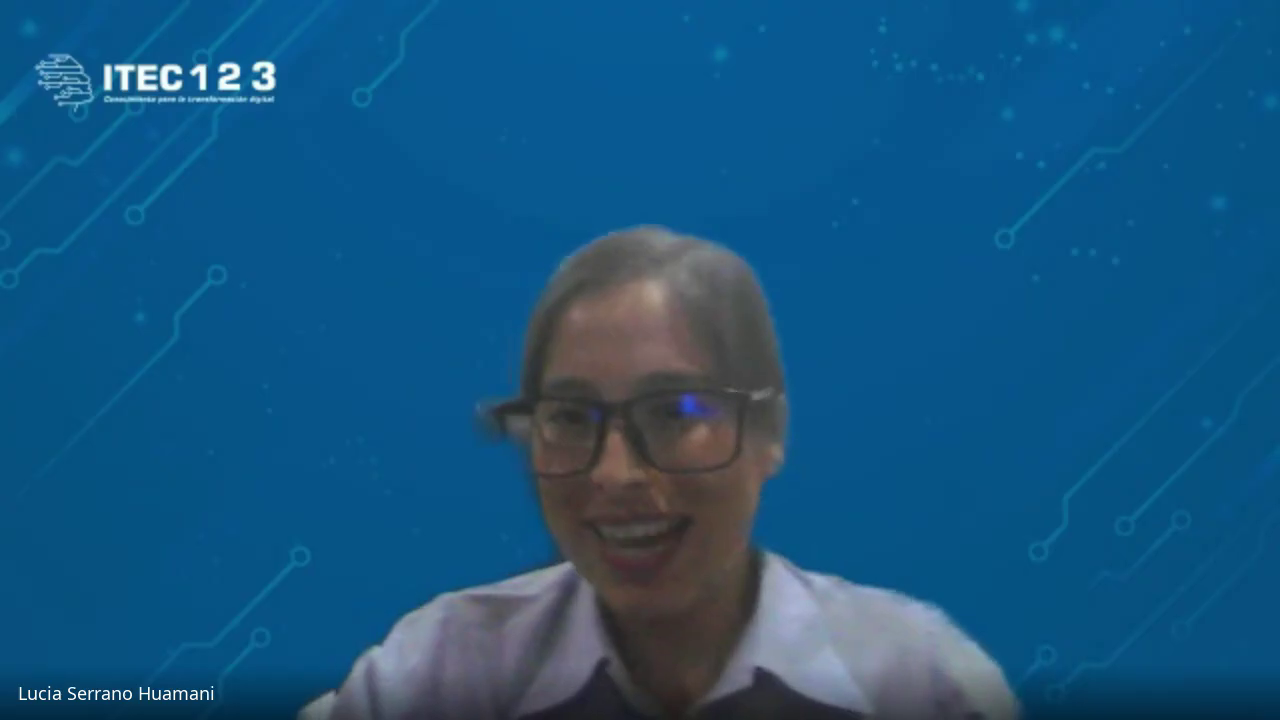